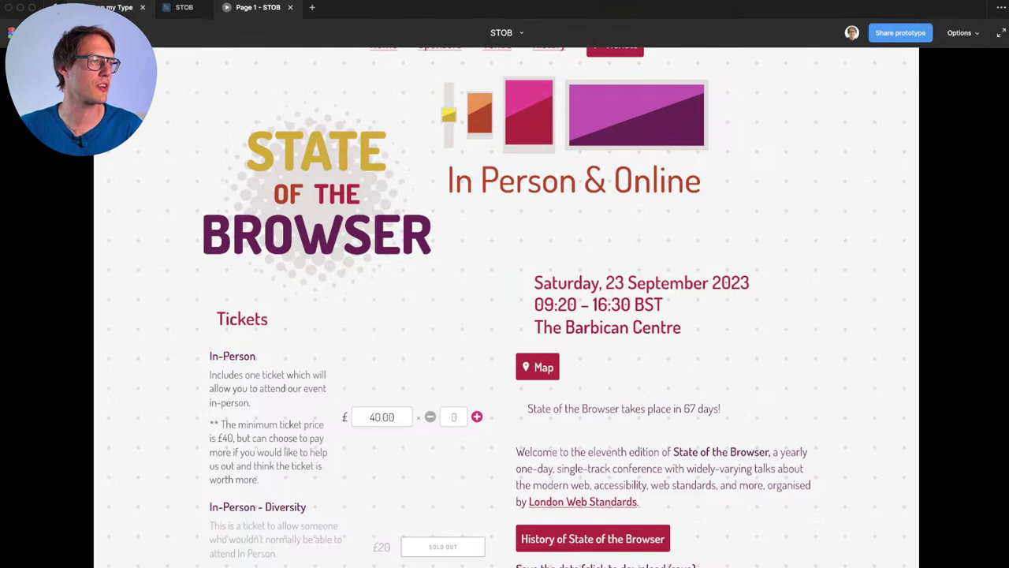
Step: Switch to the STOB design file and go past the Preamble and Analysis title frames to the conference page design
click(183, 7)
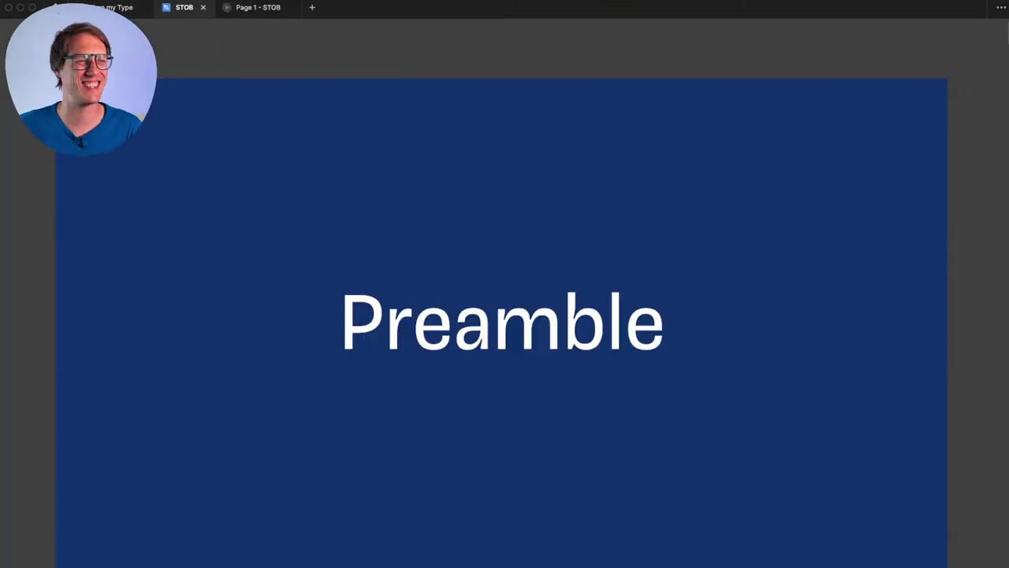
scroll(505, 316, down, 10)
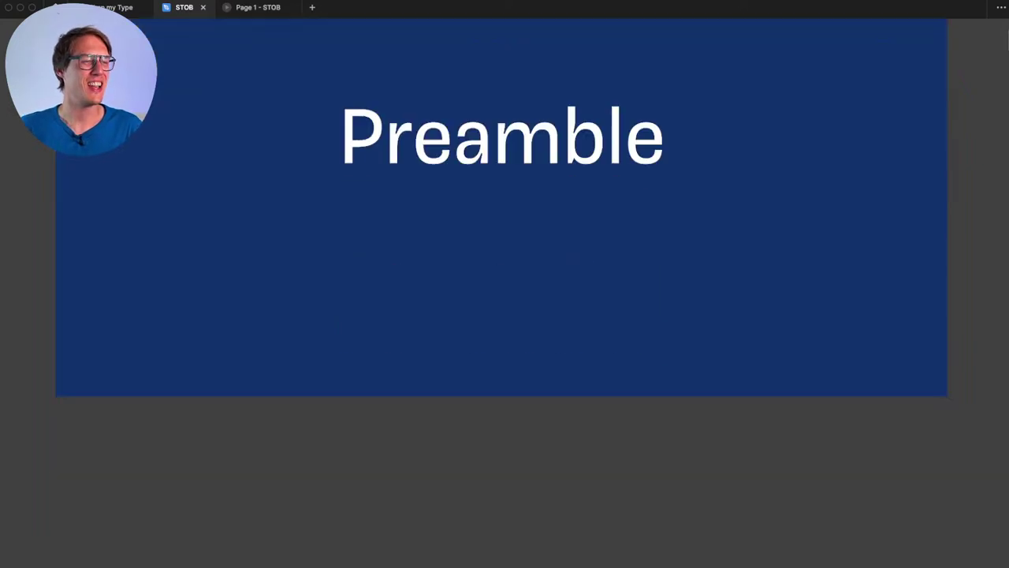
scroll(504, 315, down, 6)
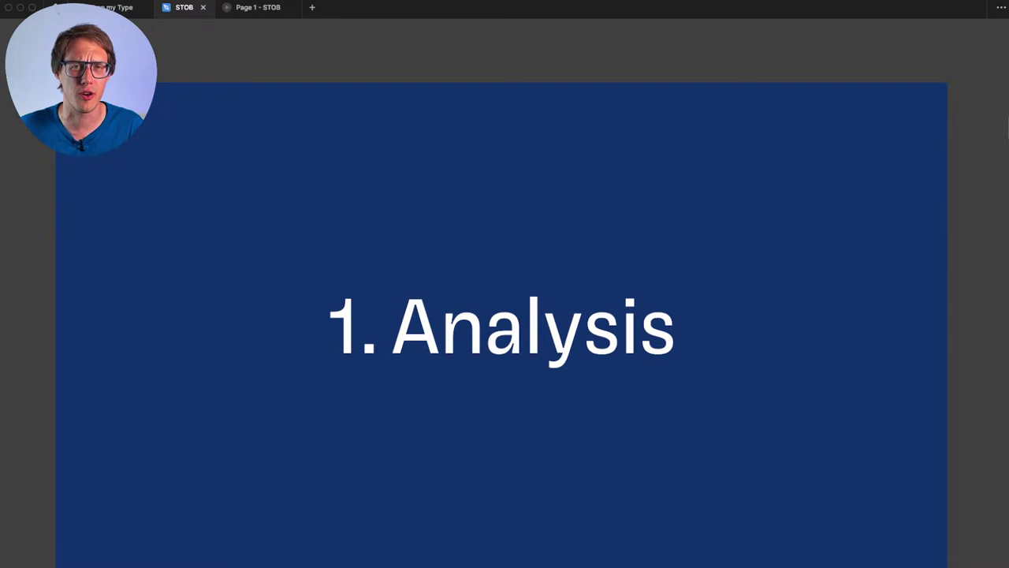
scroll(504, 325, right, 1)
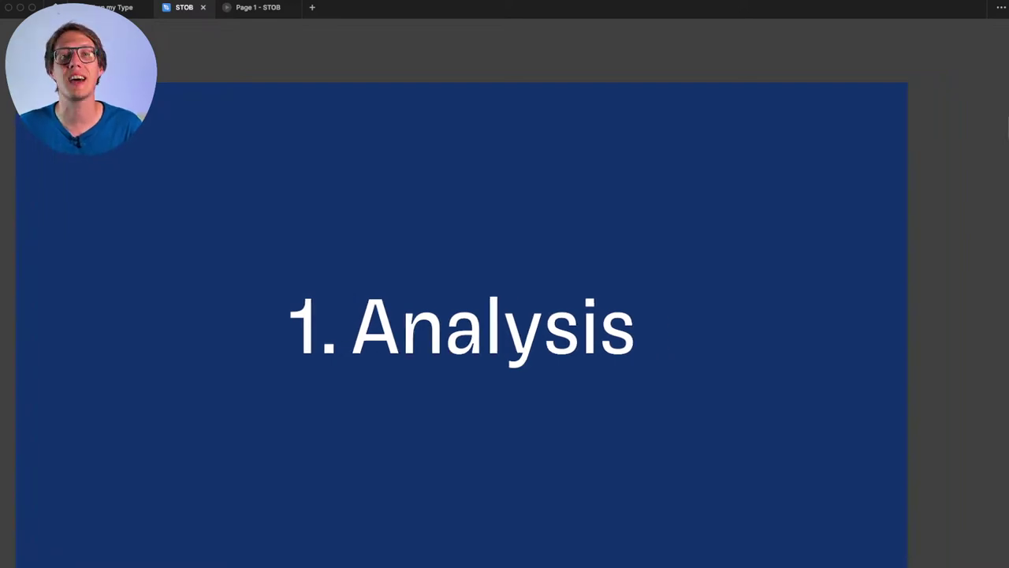
scroll(456, 325, right, 8)
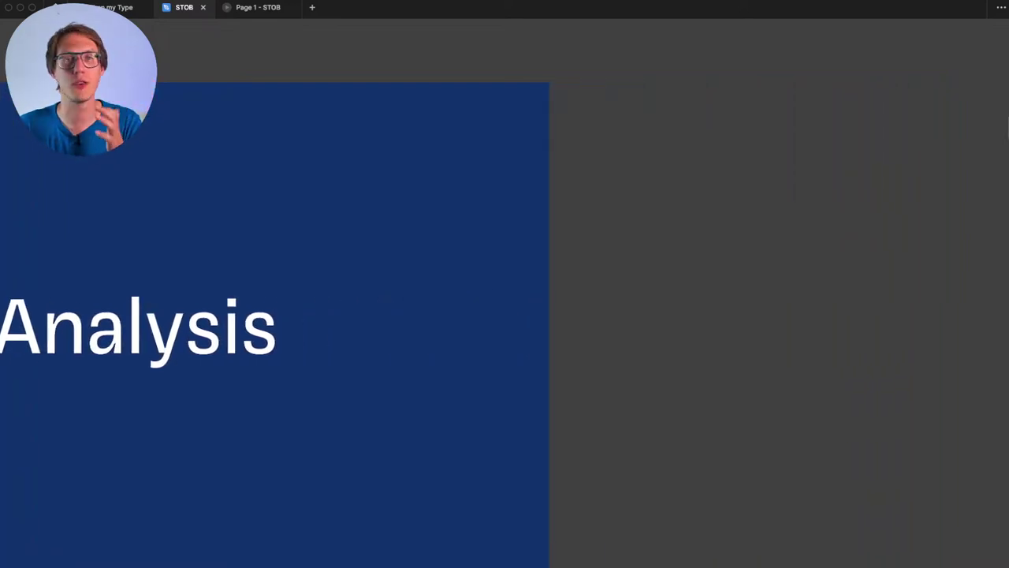
scroll(504, 315, right, 20)
scroll(505, 315, right, 6)
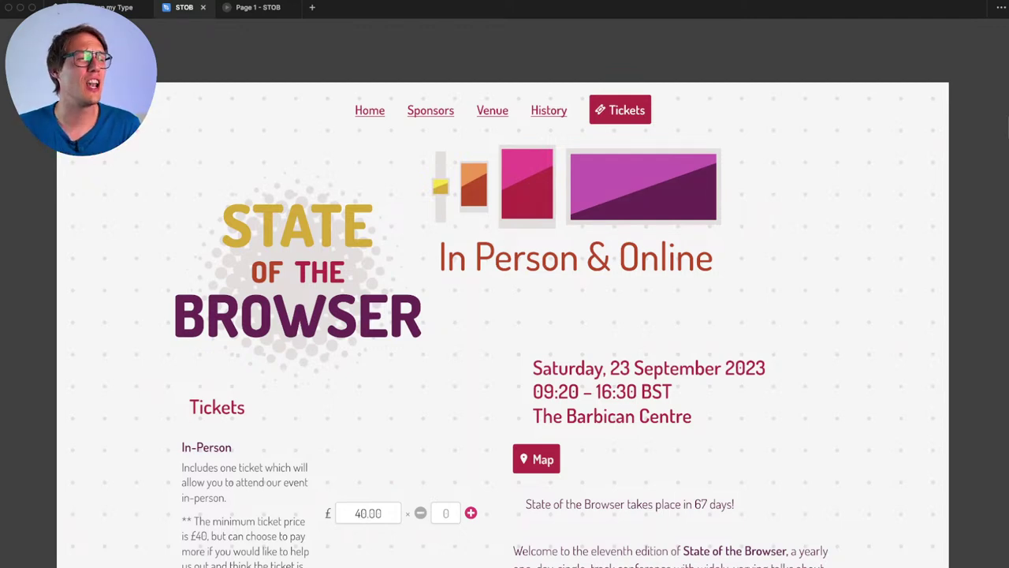
Step: Examine the conference page's header, event details and ticket form for layout and hierarchy
scroll(553, 317, down, 1)
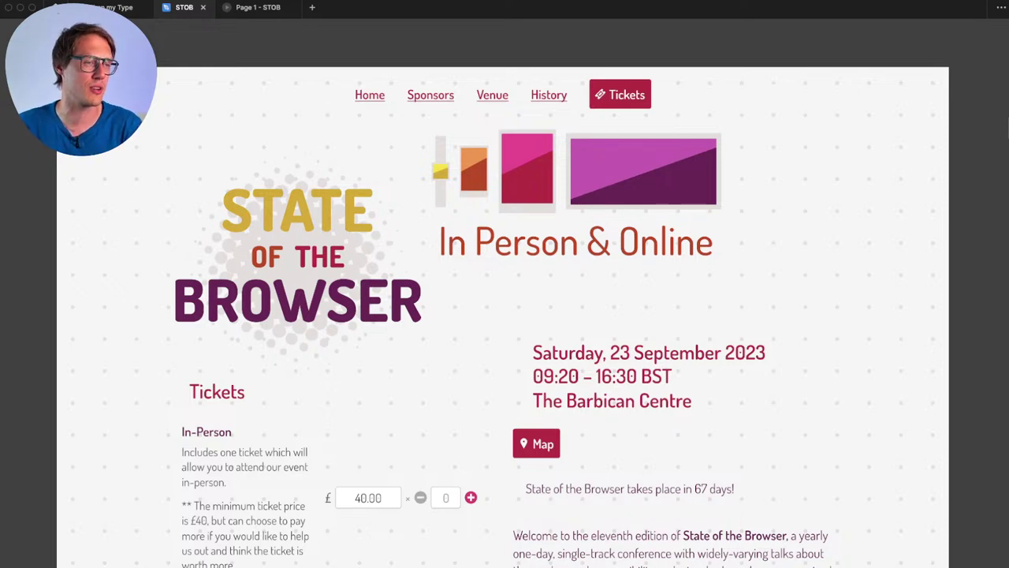
scroll(505, 315, down, 5)
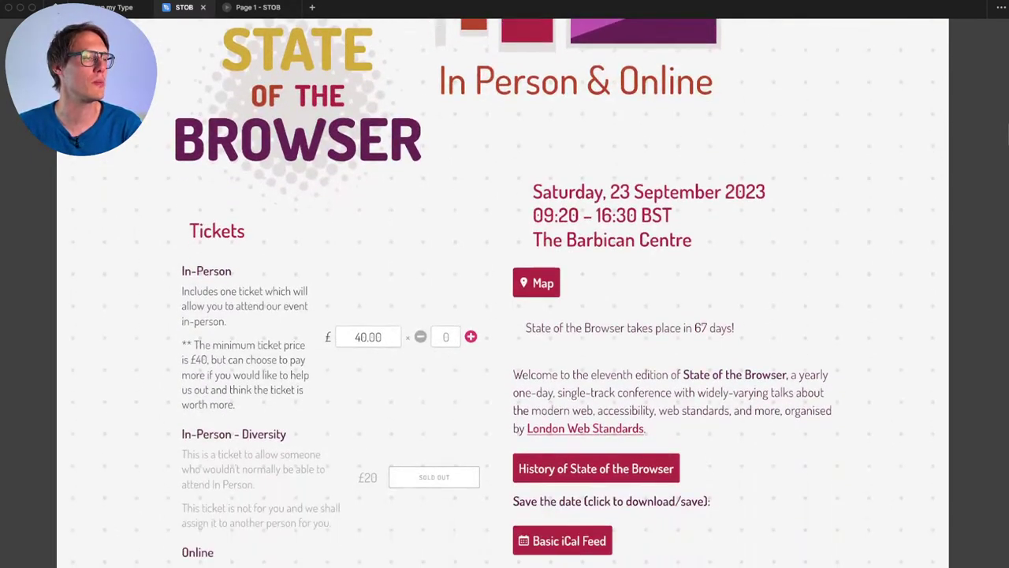
scroll(504, 315, down, 2)
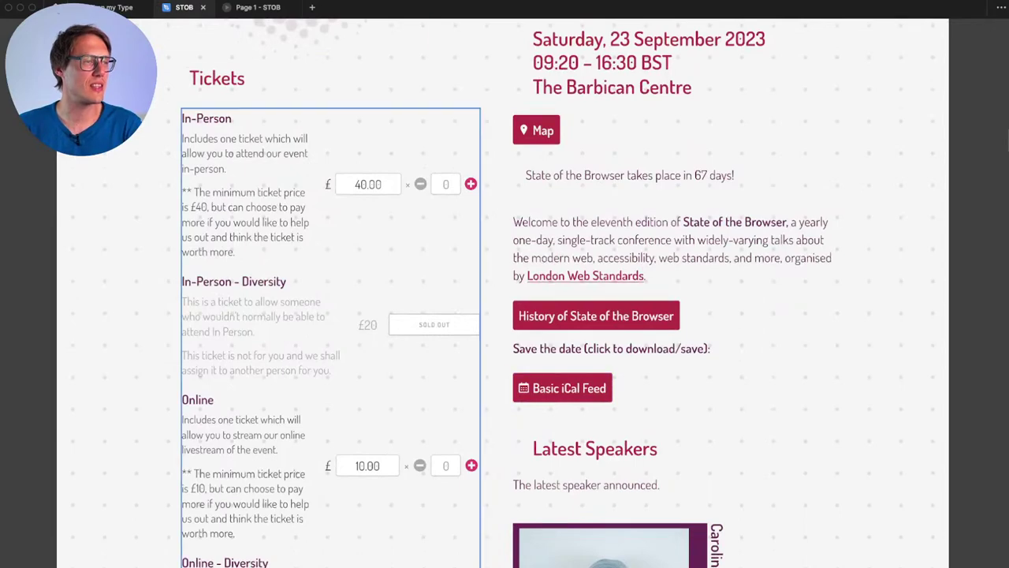
scroll(505, 316, down, 2)
scroll(504, 315, up, 3)
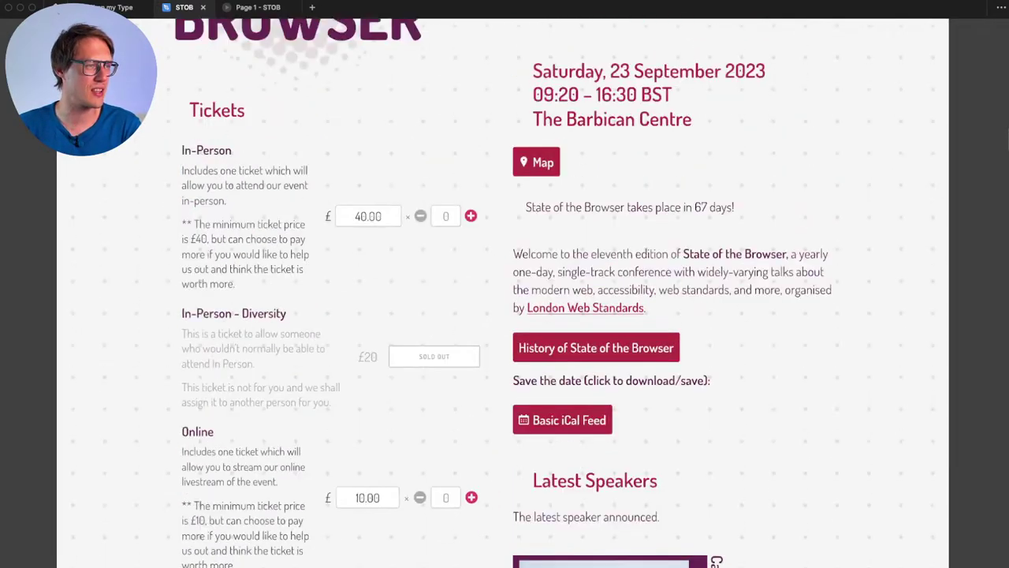
scroll(505, 316, down, 3)
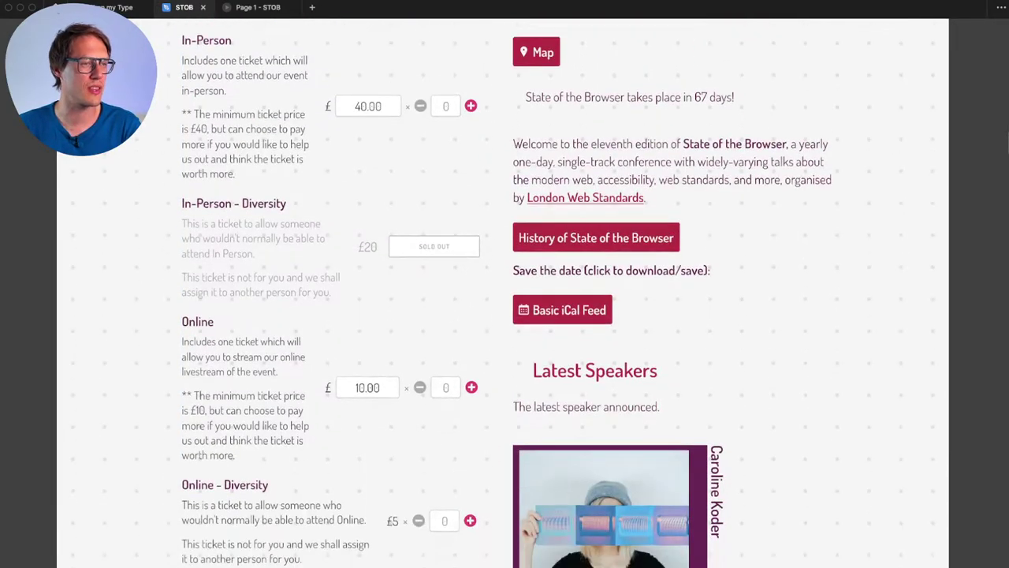
scroll(504, 315, down, 2)
scroll(504, 315, up, 2)
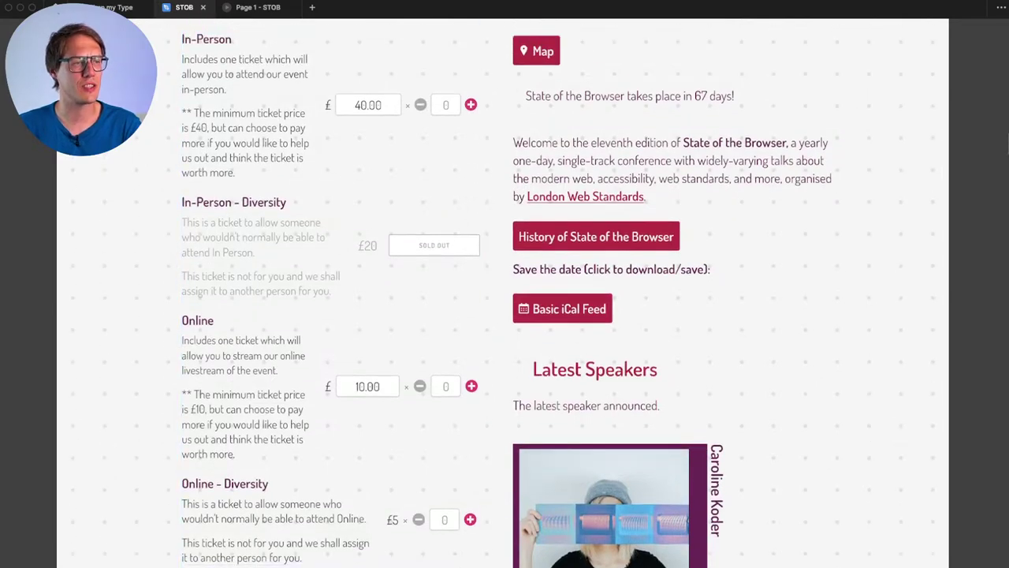
scroll(505, 316, down, 6)
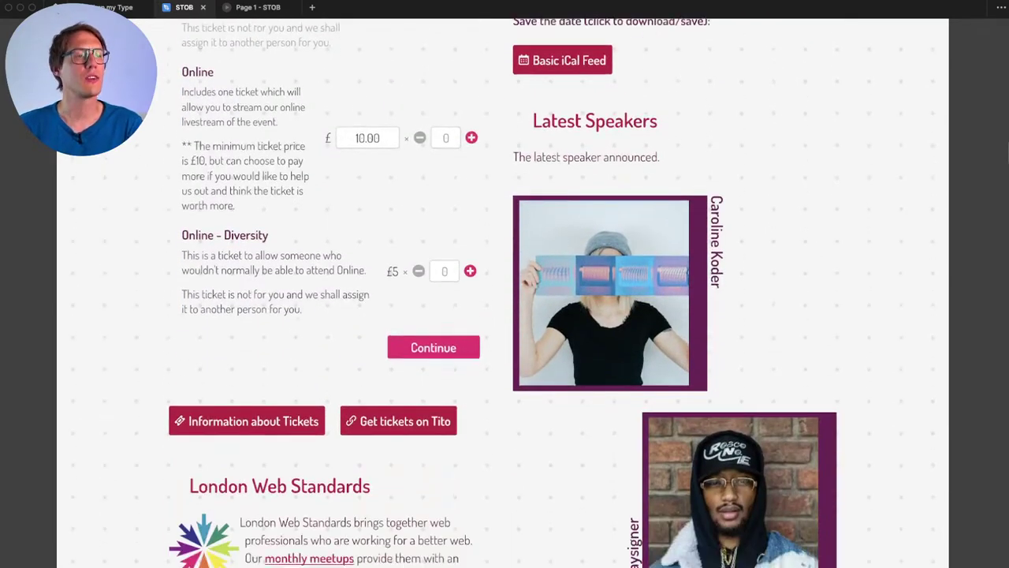
Step: Examine the page's lower part: the ticket buttons, Latest Speakers, London Web Standards section and footer
scroll(505, 316, down, 3)
scroll(505, 315, down, 2)
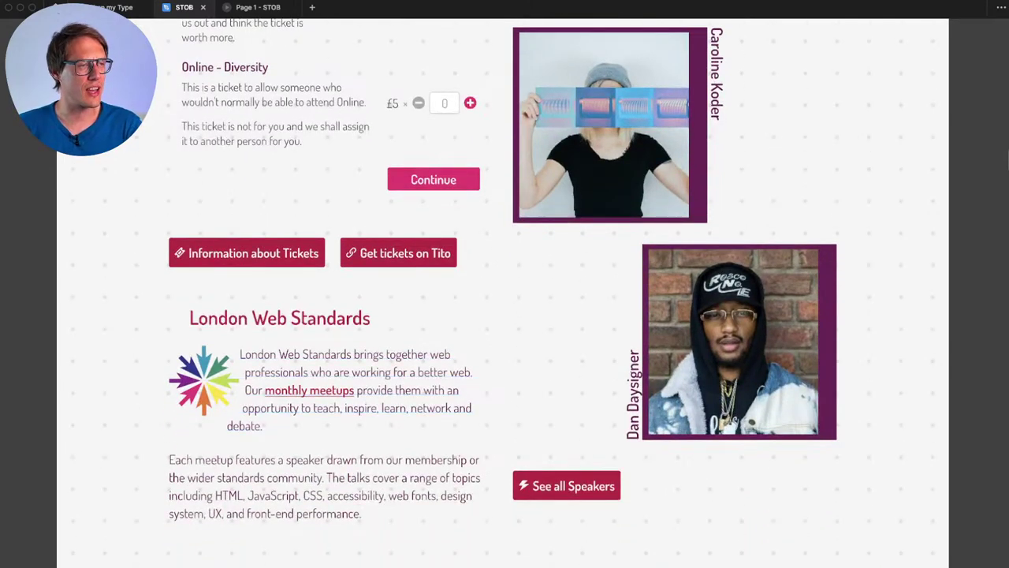
scroll(504, 315, down, 1)
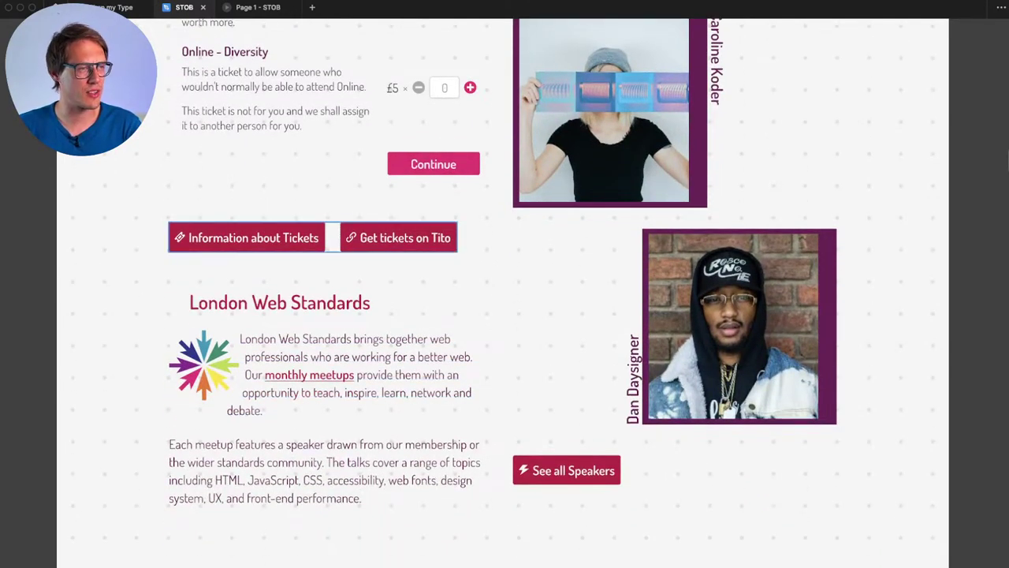
scroll(505, 315, up, 1)
scroll(504, 315, down, 1)
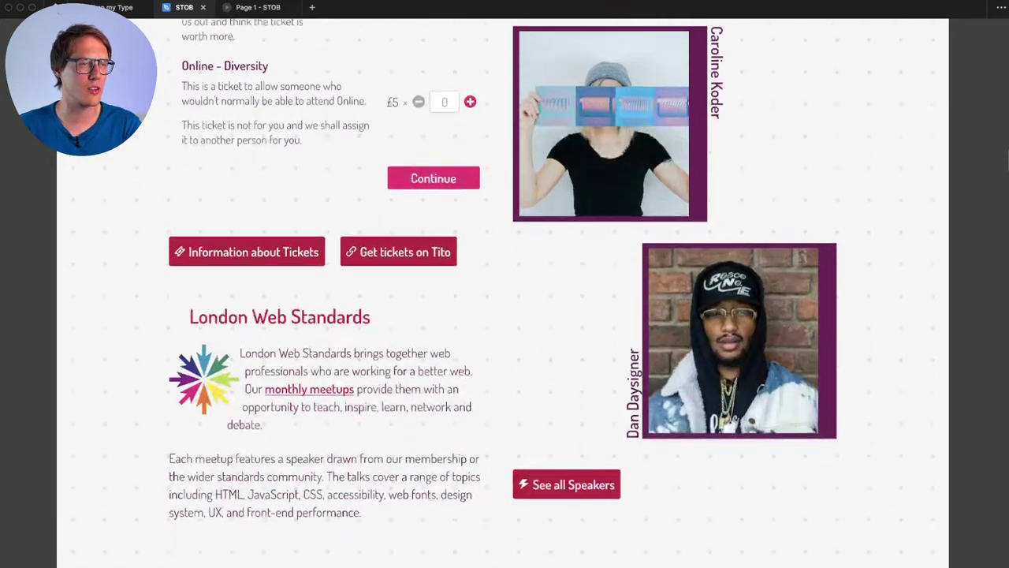
scroll(505, 315, up, 3)
scroll(505, 316, down, 8)
scroll(504, 315, down, 1)
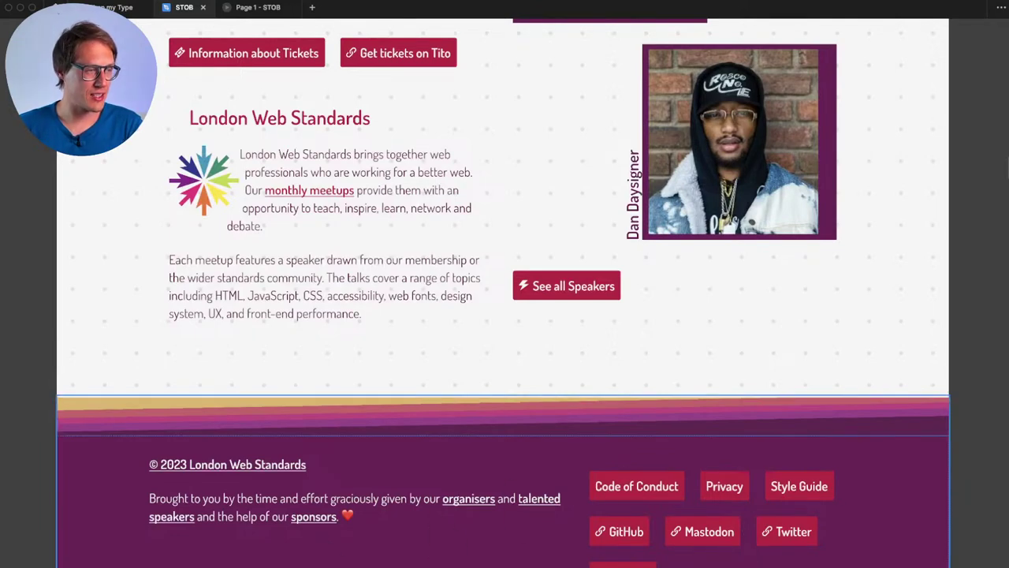
scroll(505, 292, up, 1)
scroll(505, 316, up, 7)
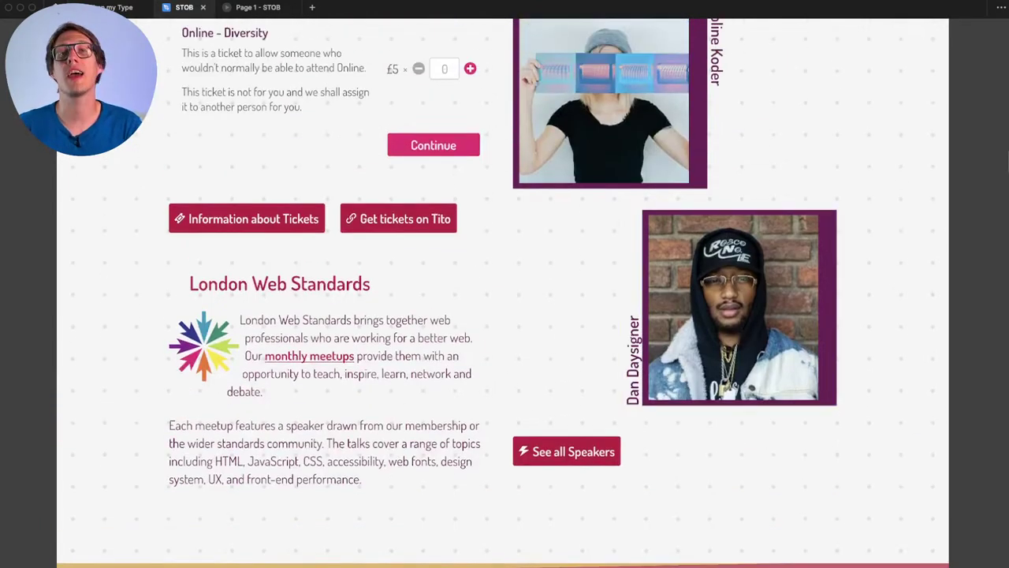
scroll(504, 315, up, 2)
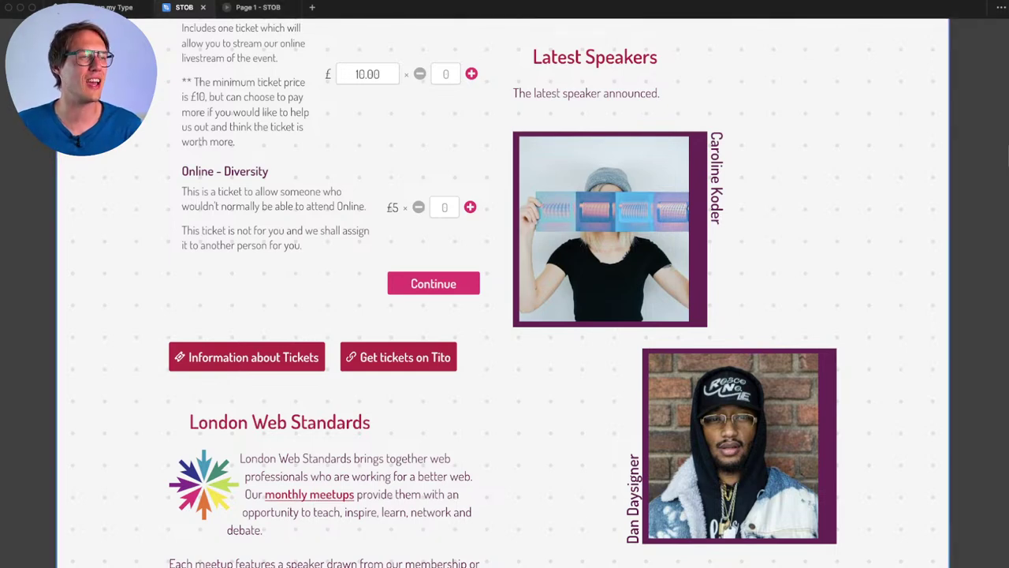
scroll(869, 294, down, 1)
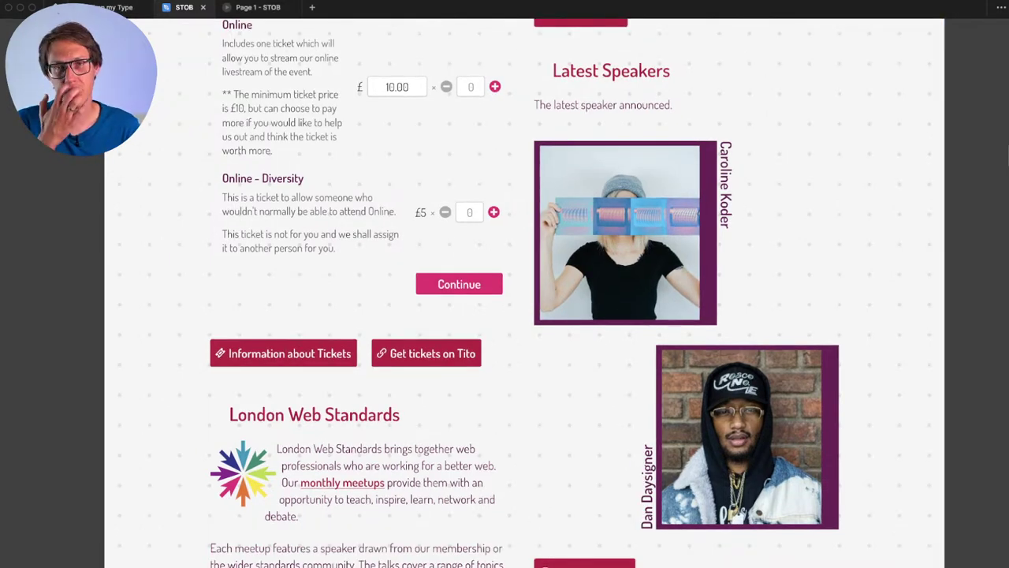
Step: Compare the conference page design with the neighbouring version of the page on the canvas
scroll(524, 292, right, 13)
scroll(524, 292, up, 5)
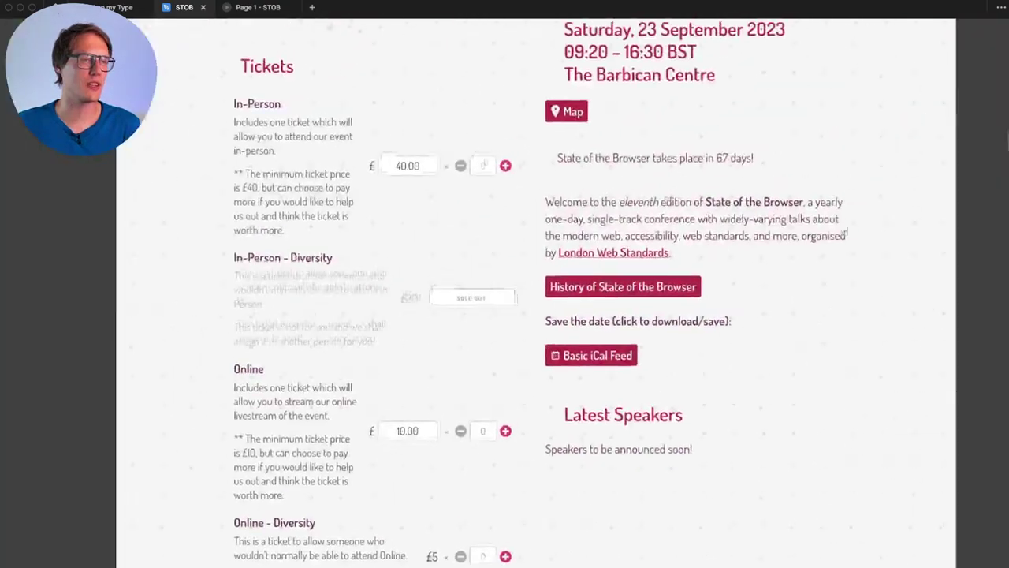
scroll(482, 293, up, 5)
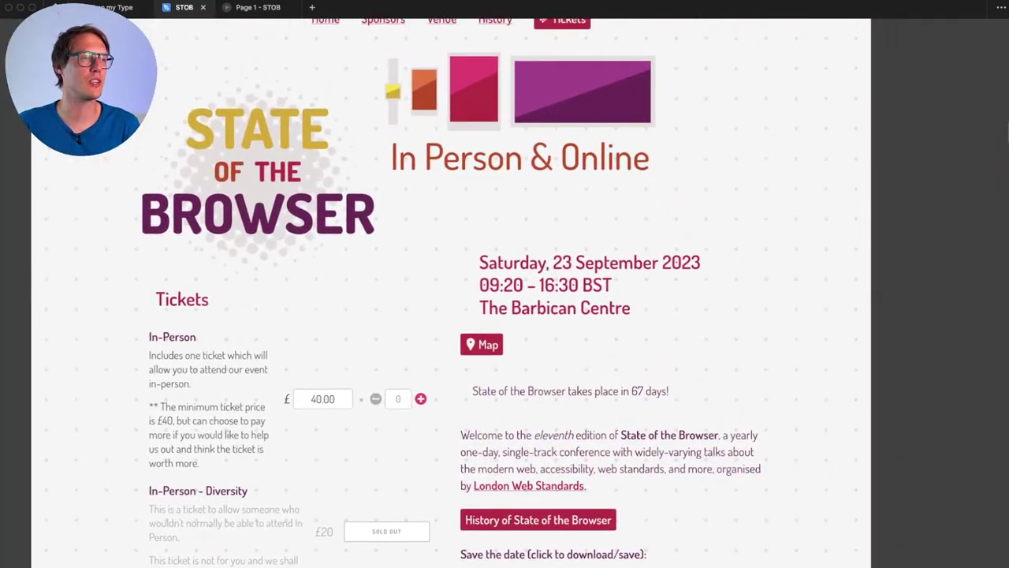
scroll(655, 442, down, 4)
scroll(654, 442, left, 14)
scroll(655, 442, down, 4)
scroll(654, 442, up, 1)
scroll(473, 292, up, 1)
Step: Inspect the page design's layer structure in outline view and return to the normal view
key(shift+o)
scroll(340, 405, down, 3)
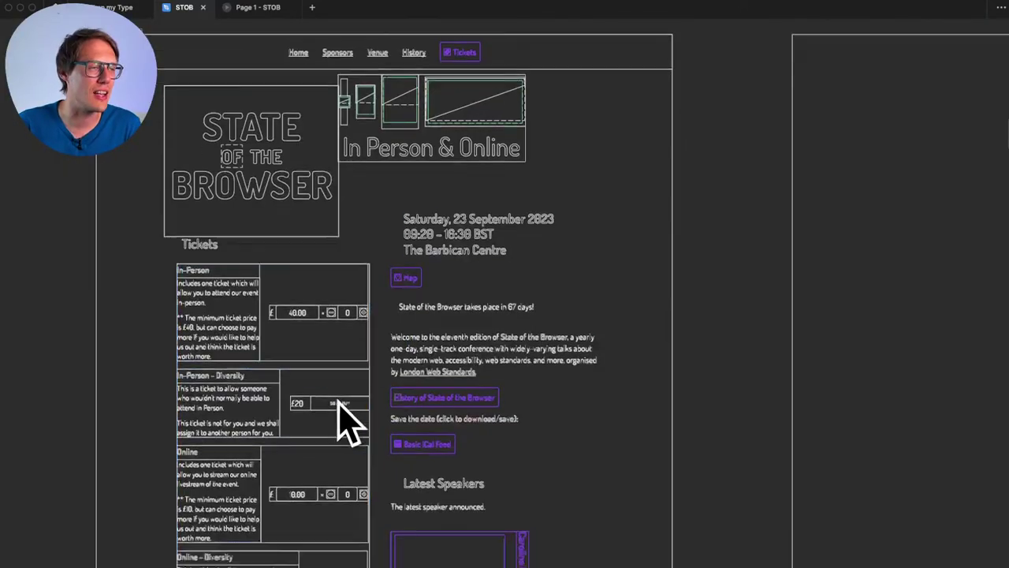
key(super+y)
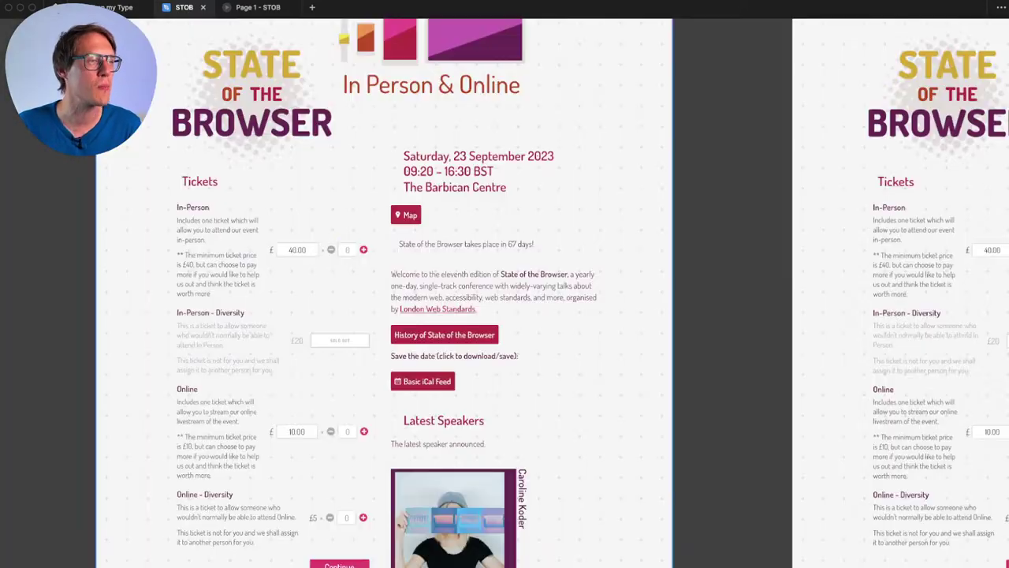
scroll(349, 417, up, 3)
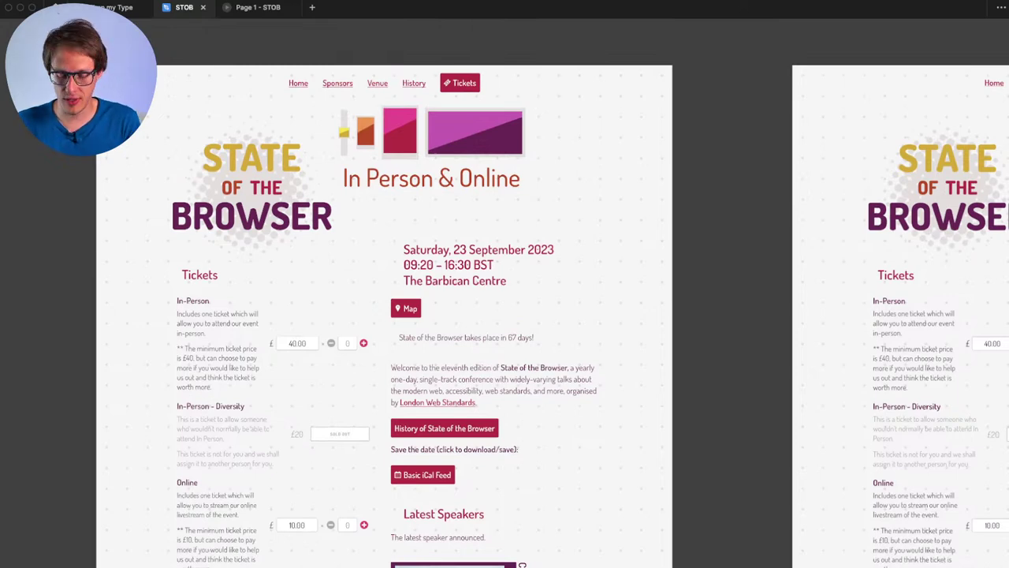
Step: Show the editor interface, view the Builder.io plugin's web import options, and close the plugin
key(super+backslash)
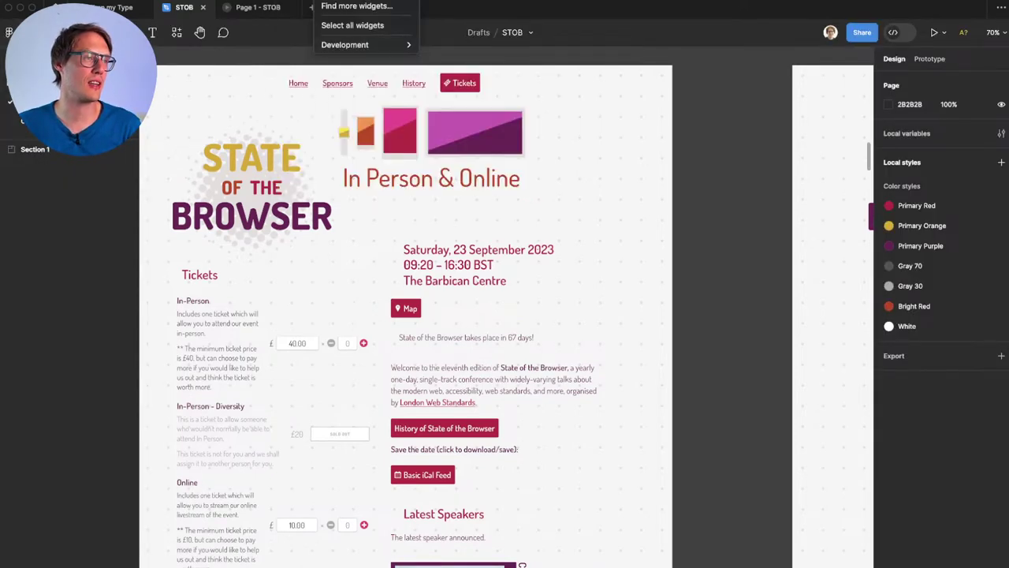
mouse_move(298, 1)
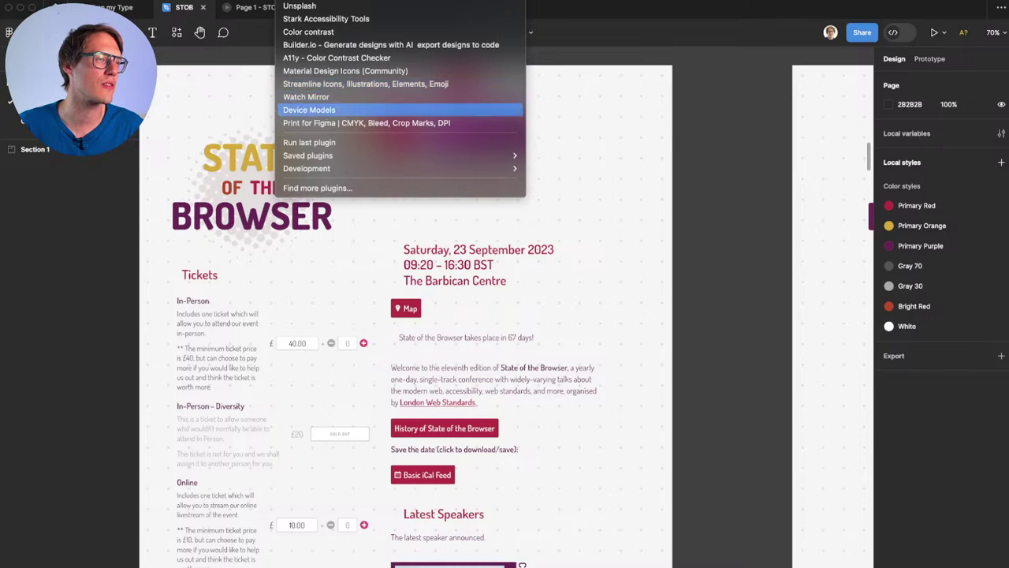
click(391, 45)
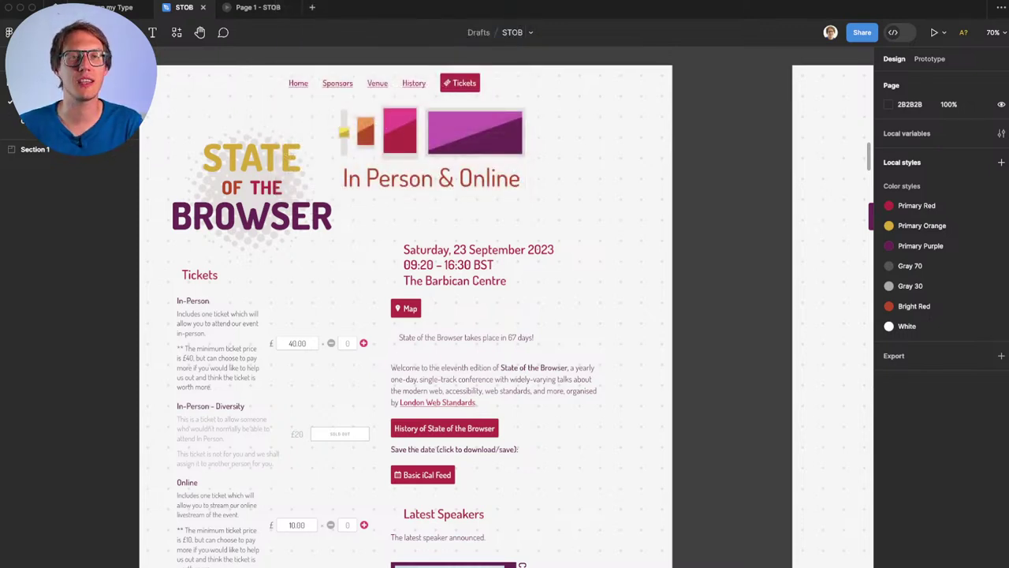
drag(764, 249, 630, 198)
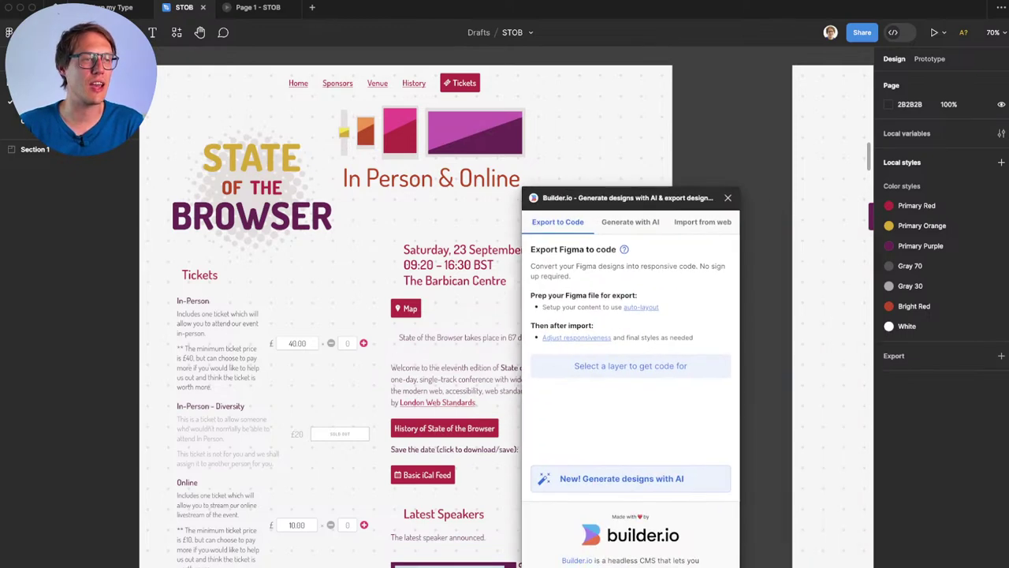
click(702, 222)
click(567, 300)
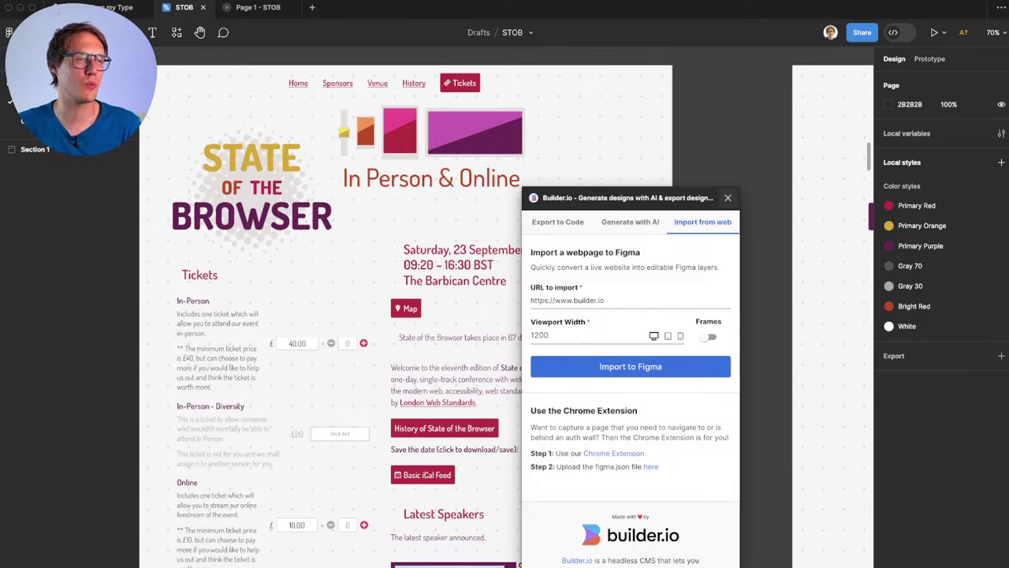
click(728, 197)
Step: Read the Analysis notes on overall impression, structure, visual design and typography, and return to the page design
scroll(506, 308, right, 2)
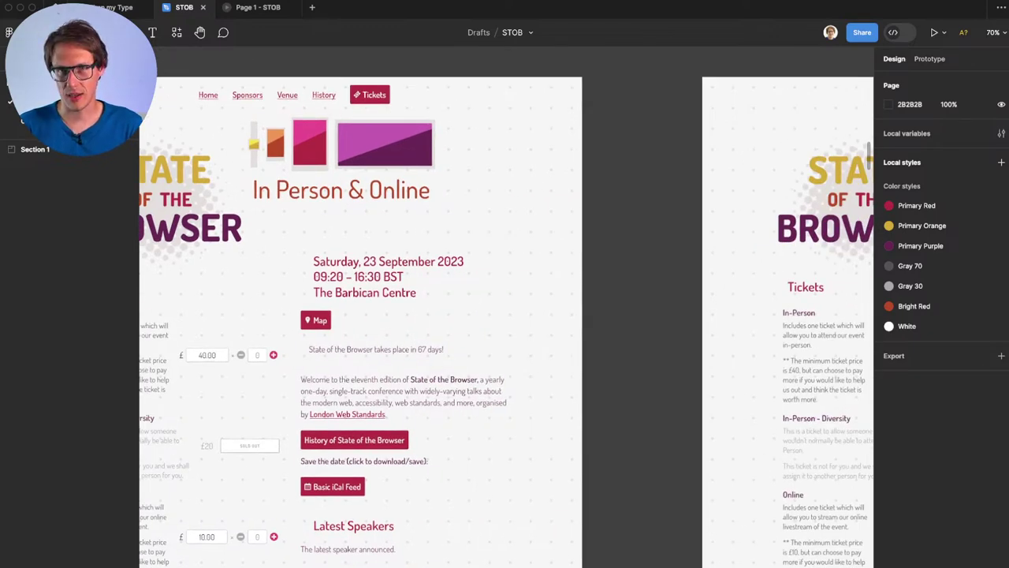
scroll(507, 318, right, 15)
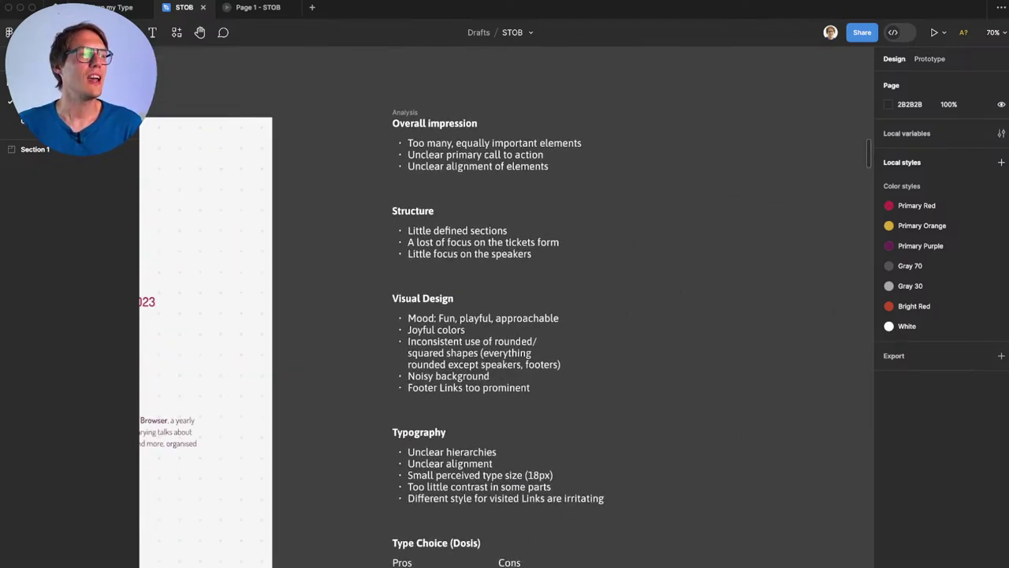
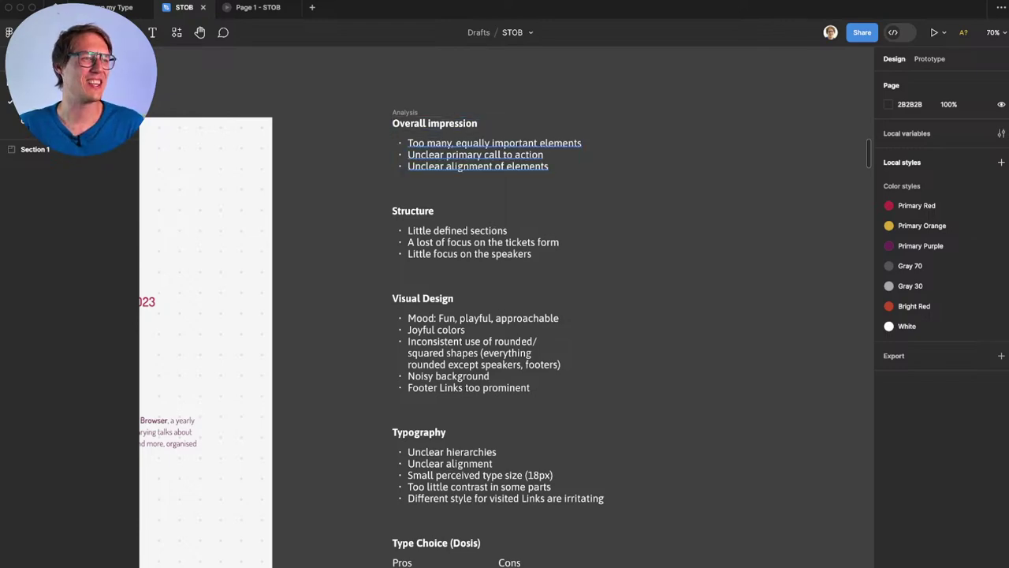
ctrl+scroll(476, 96, up, 5)
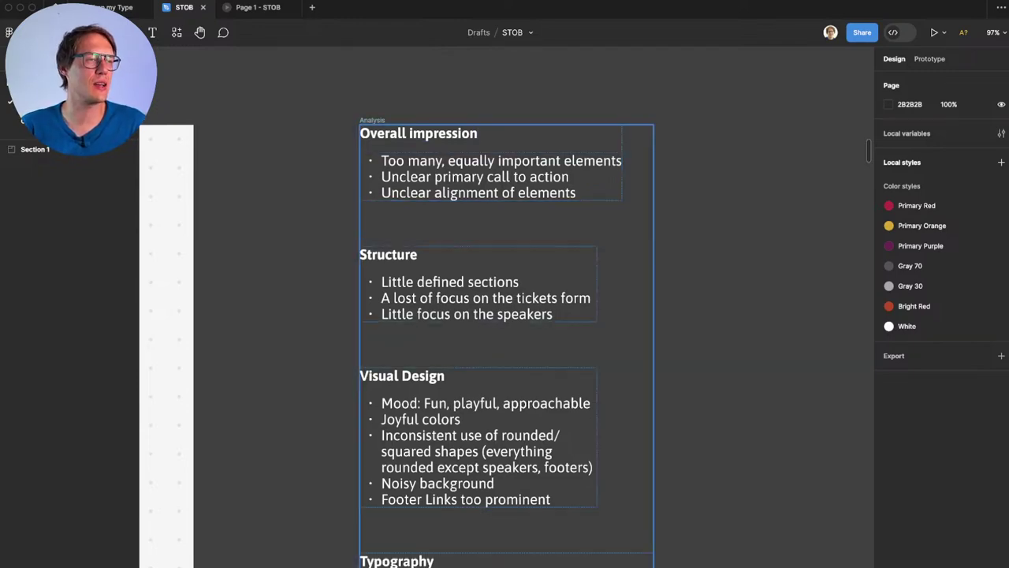
scroll(473, 284, left, 10)
scroll(504, 315, left, 1)
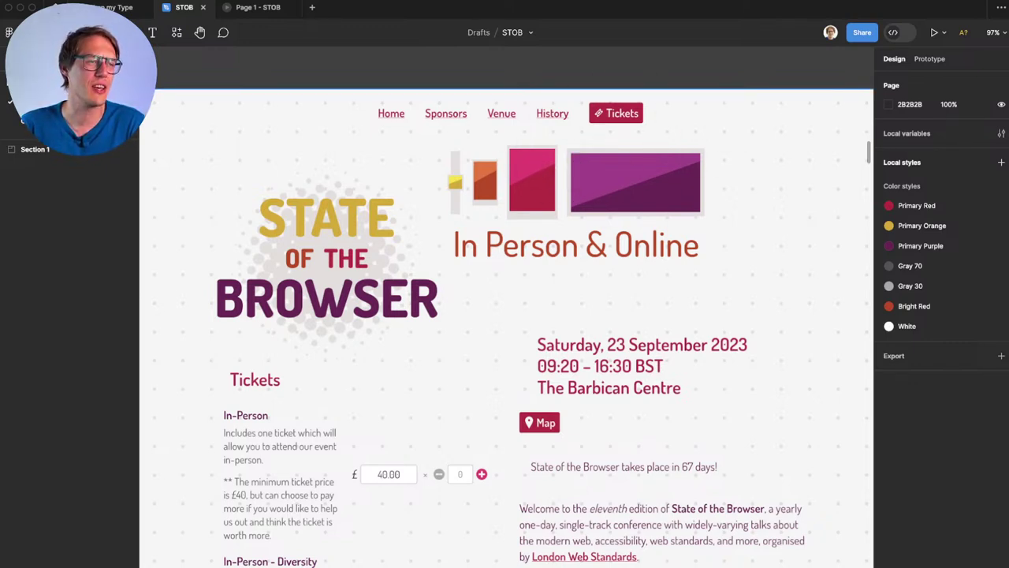
Step: Read the Overall impression and Structure notes beside the page design, and return to the design
scroll(581, 175, right, 5)
scroll(504, 253, right, 15)
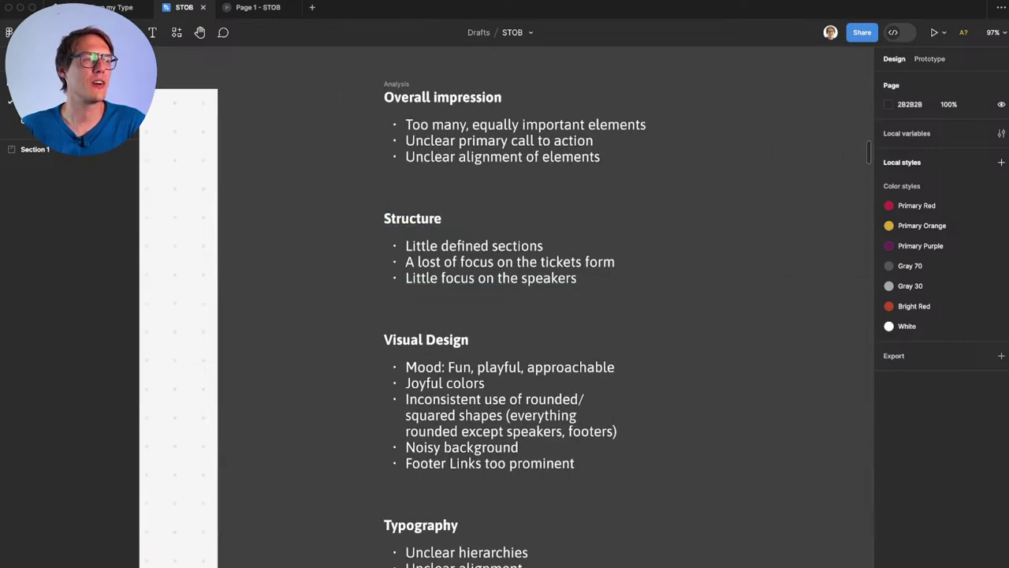
scroll(504, 315, left, 15)
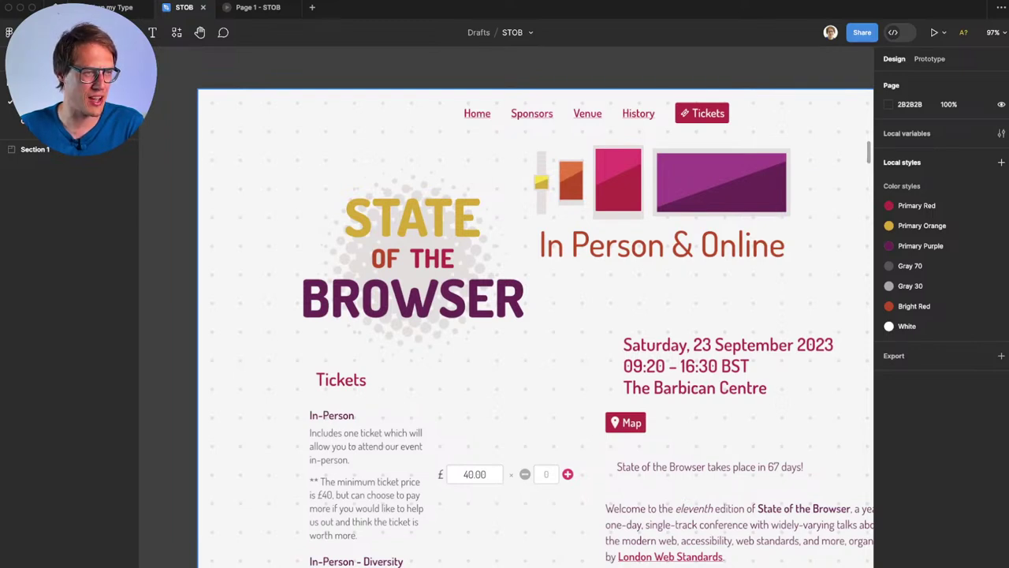
Step: Examine the page design's header, the start of the ticket form and the event details beside it
scroll(536, 307, down, 1)
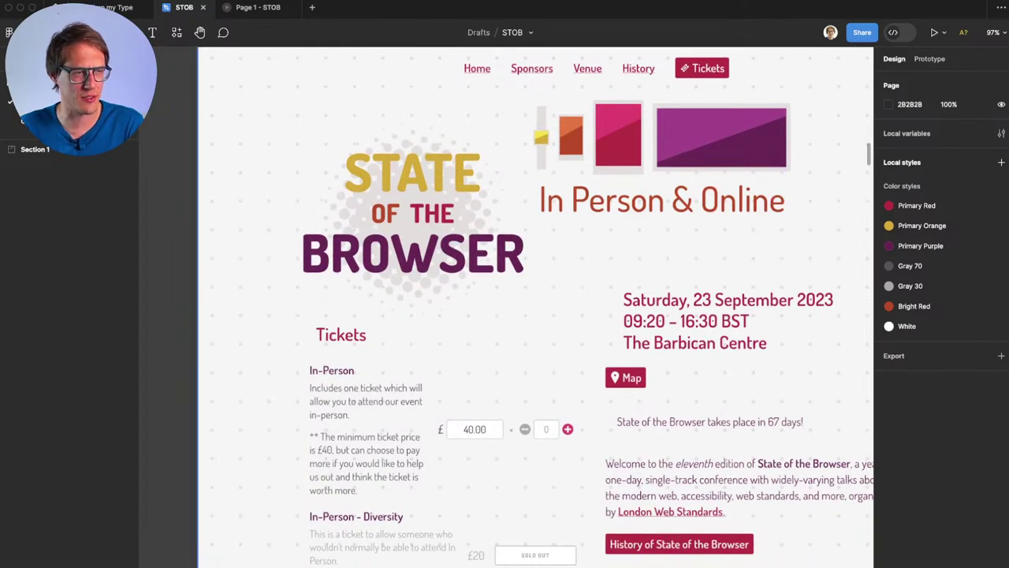
scroll(535, 307, down, 3)
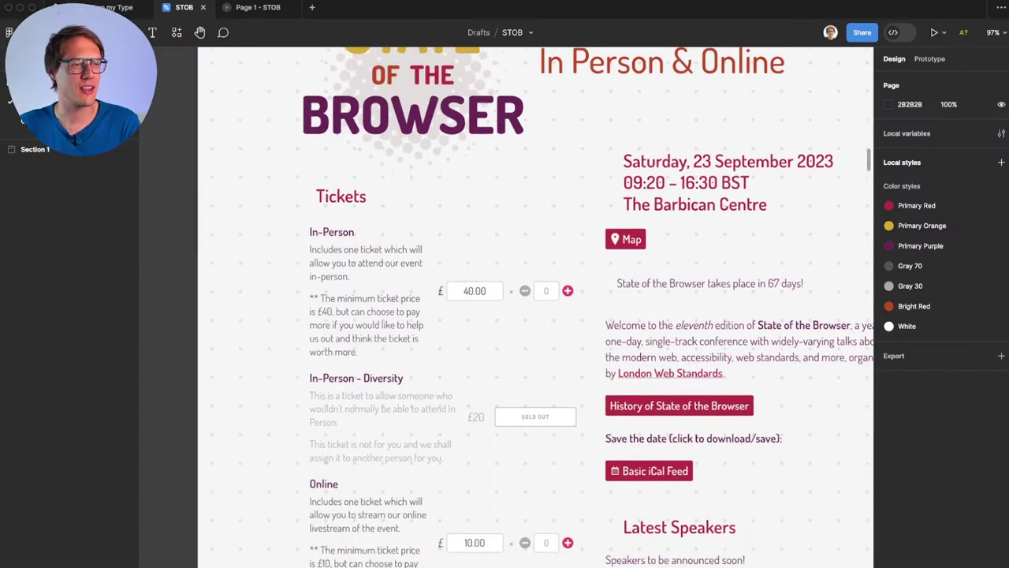
scroll(536, 308, up, 3)
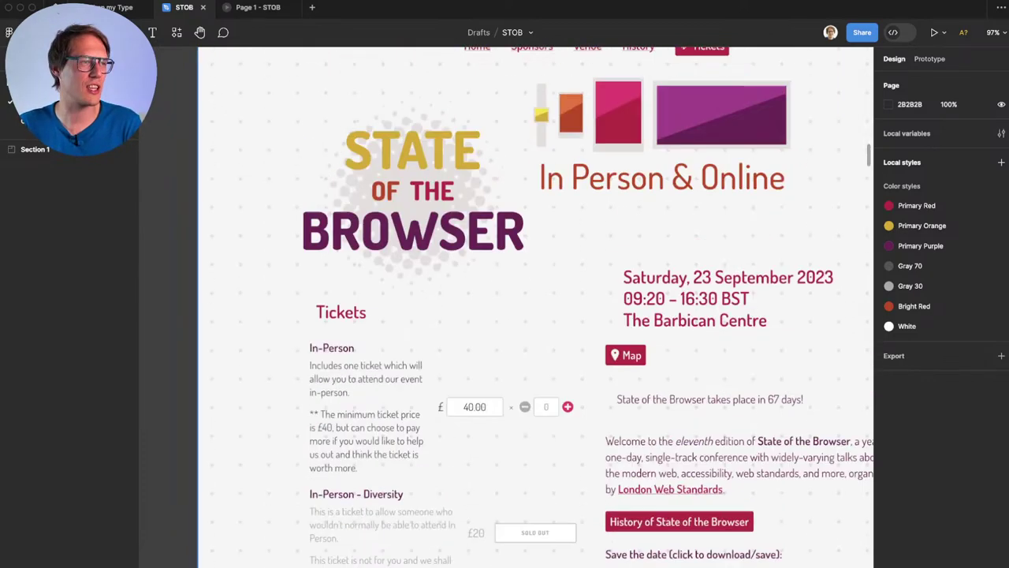
scroll(536, 307, right, 2)
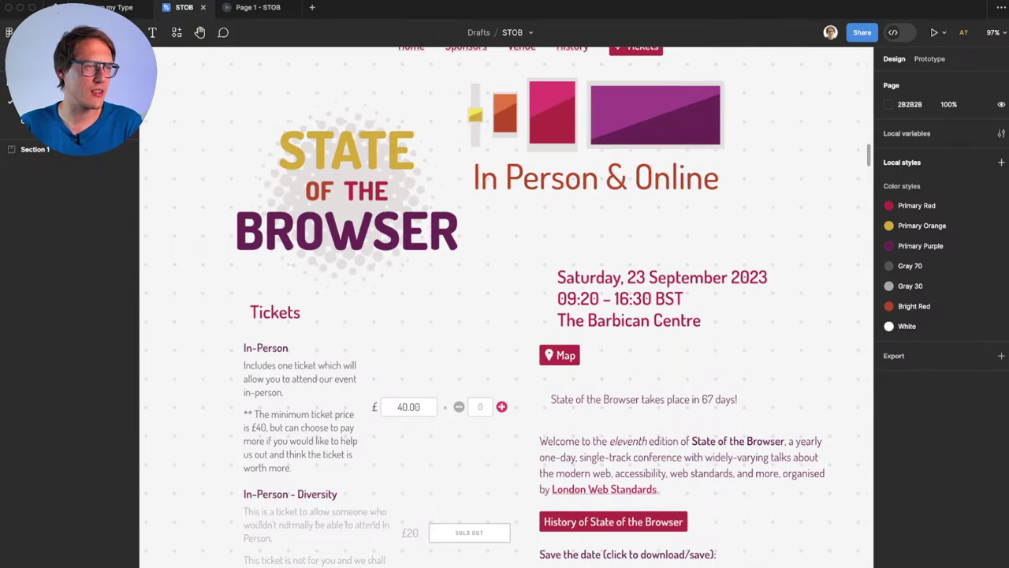
scroll(505, 307, down, 3)
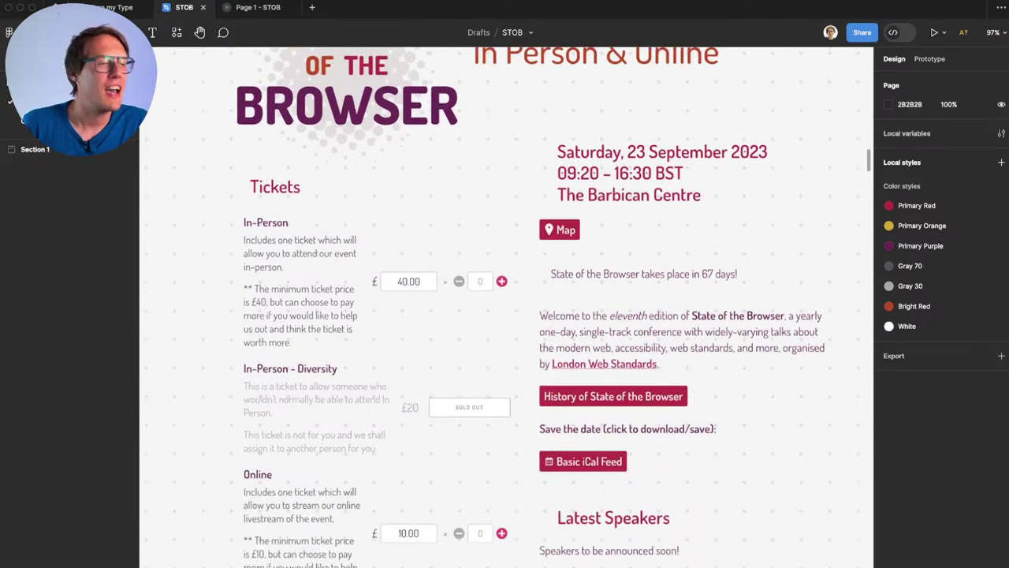
scroll(505, 308, down, 2)
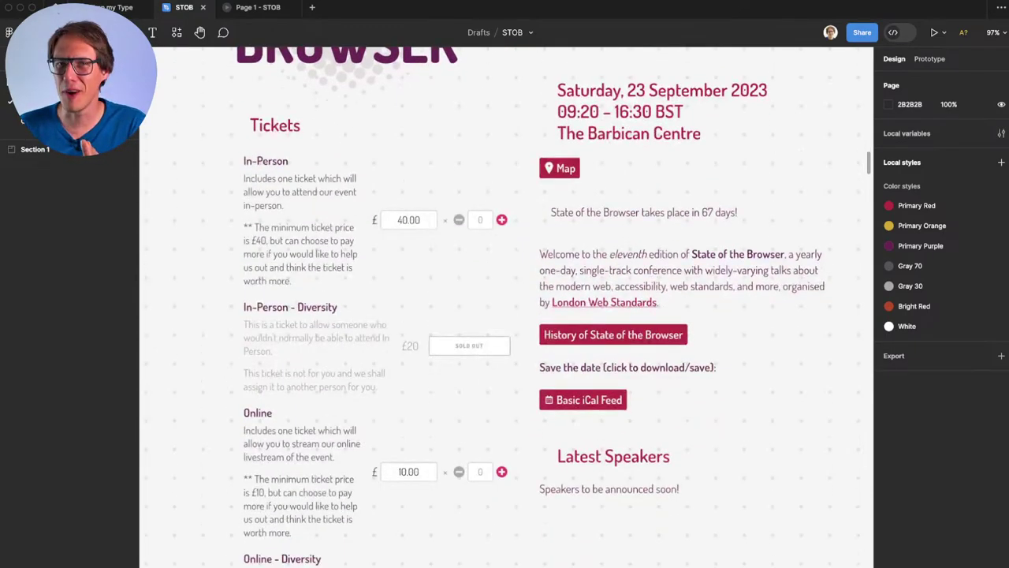
Step: Examine the remaining ticket options down to the London Web Standards section, and return to the page header
scroll(505, 308, down, 1)
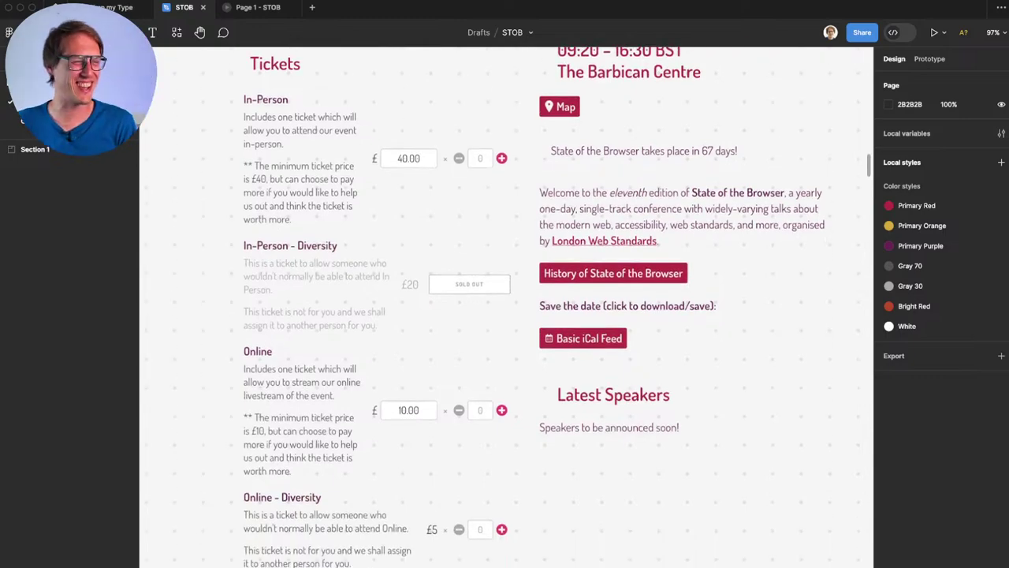
scroll(504, 307, down, 1)
scroll(505, 308, down, 3)
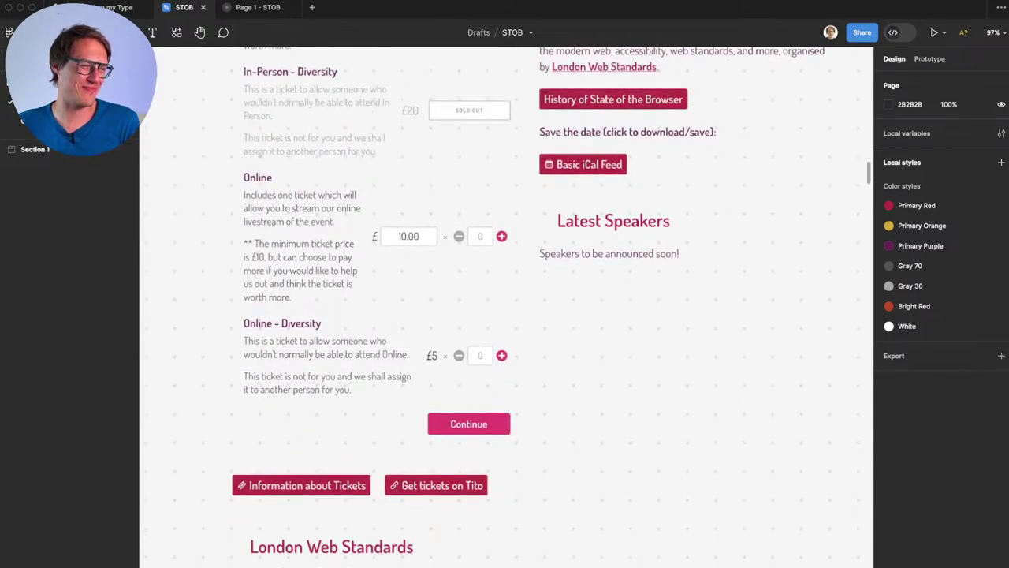
scroll(505, 307, down, 2)
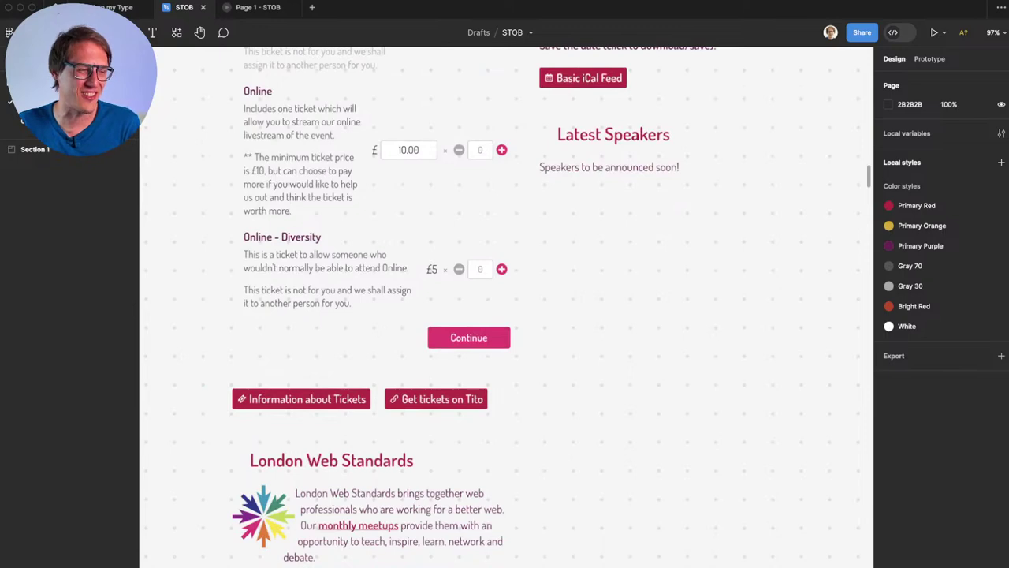
scroll(505, 307, down, 1)
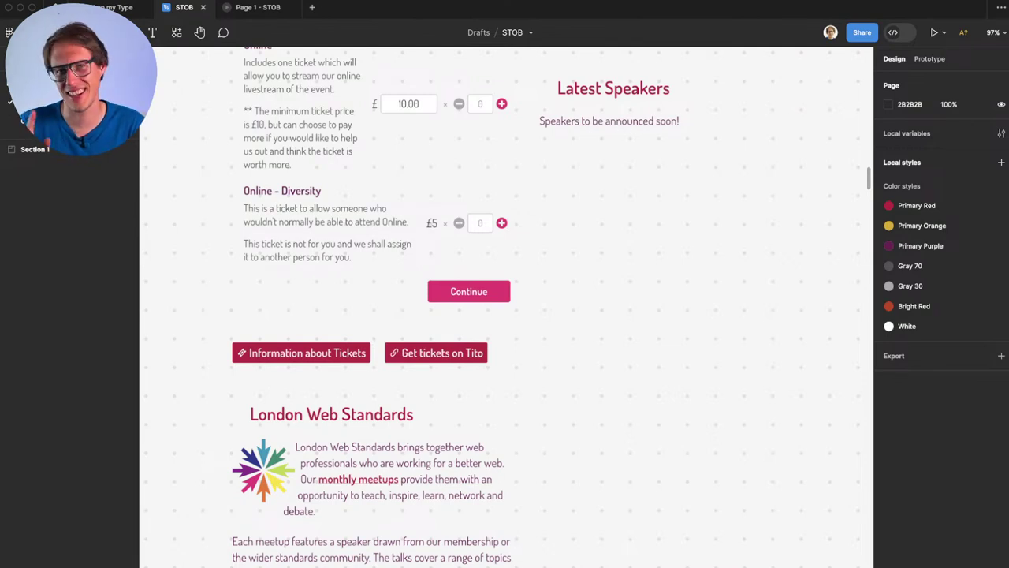
scroll(504, 308, up, 5)
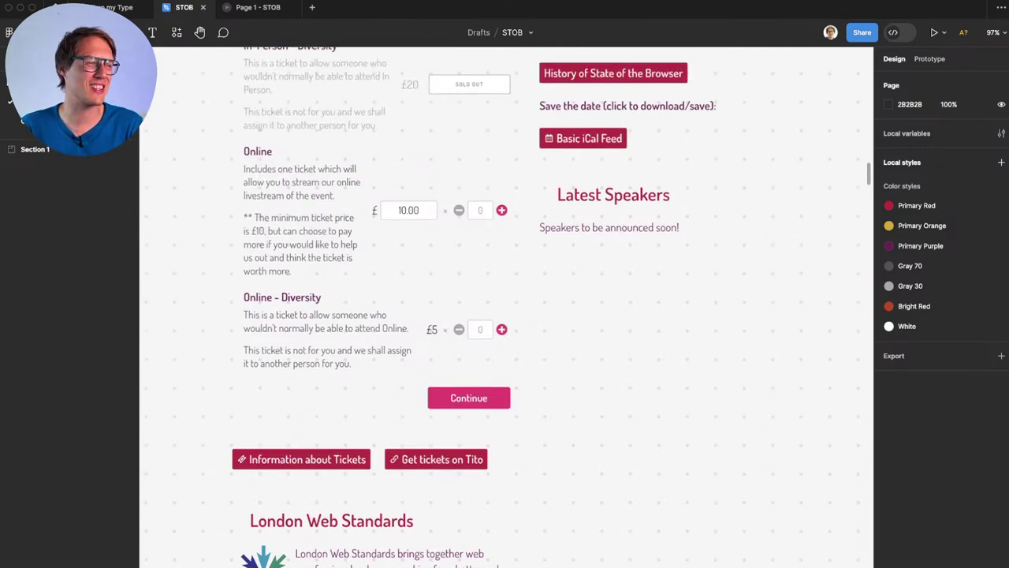
scroll(504, 307, up, 5)
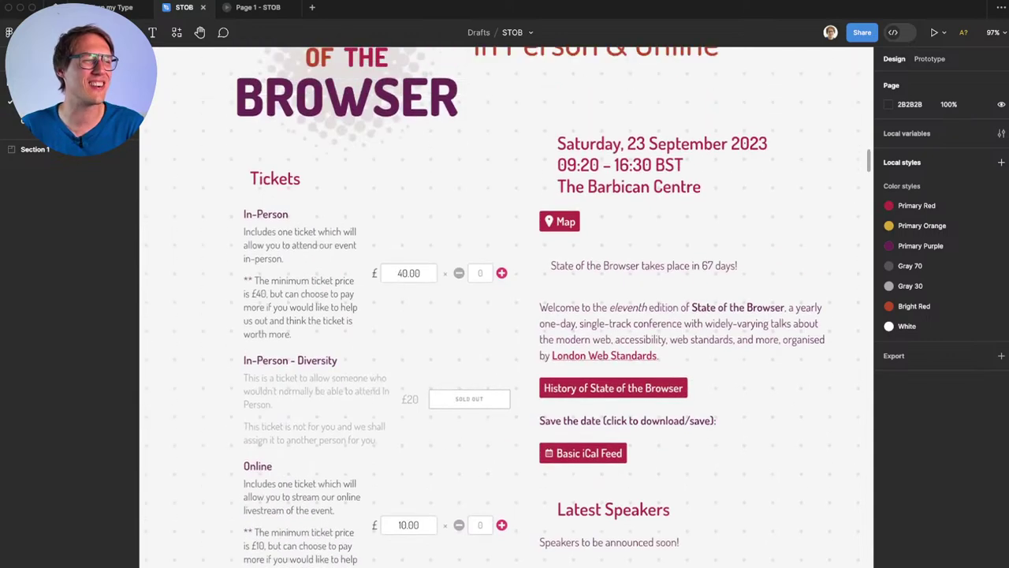
scroll(505, 308, up, 2)
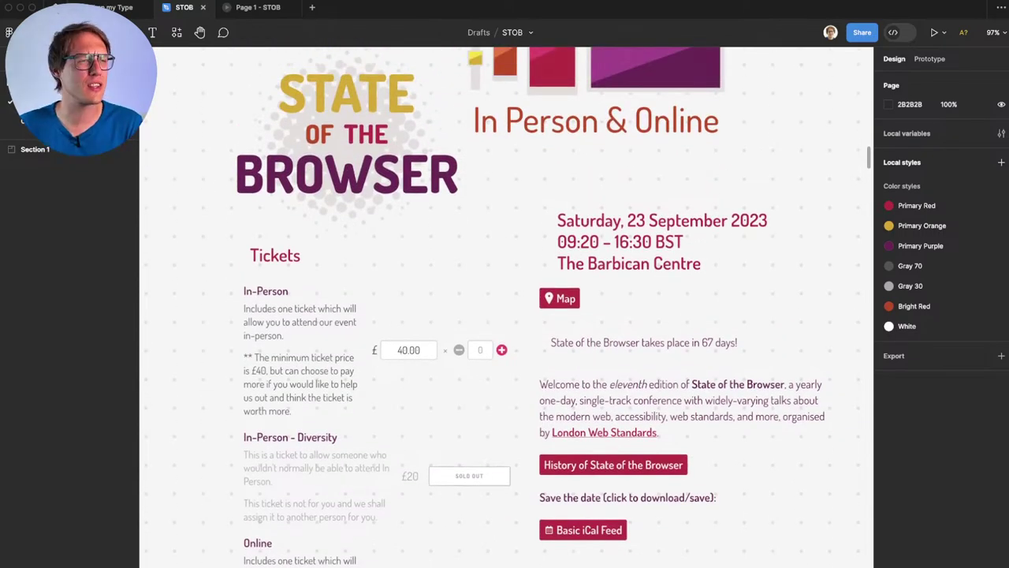
scroll(505, 307, up, 4)
Step: Read the Structure notes and check them against the ticket form and speakers section in the page design
scroll(505, 331, right, 5)
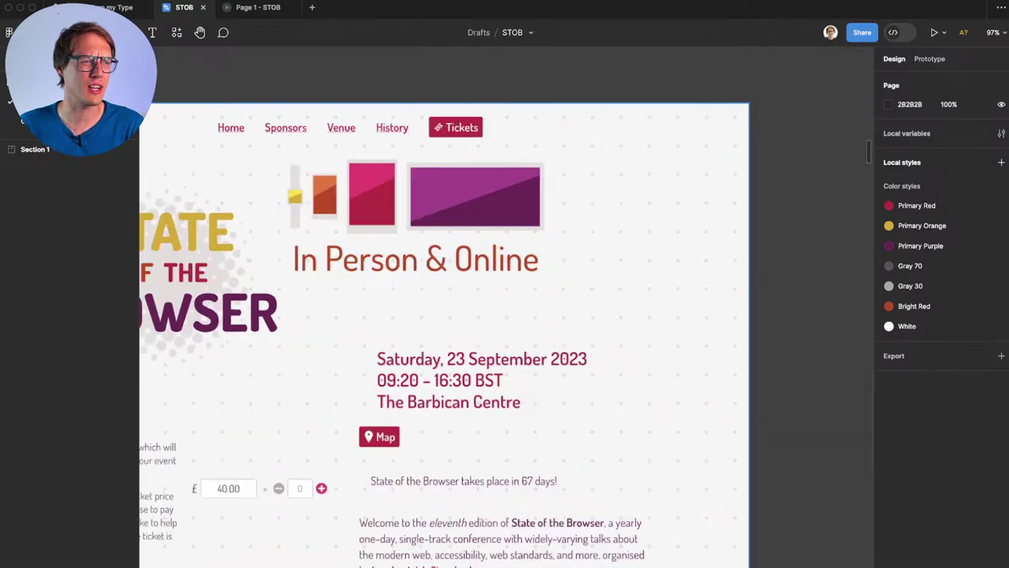
scroll(504, 331, right, 12)
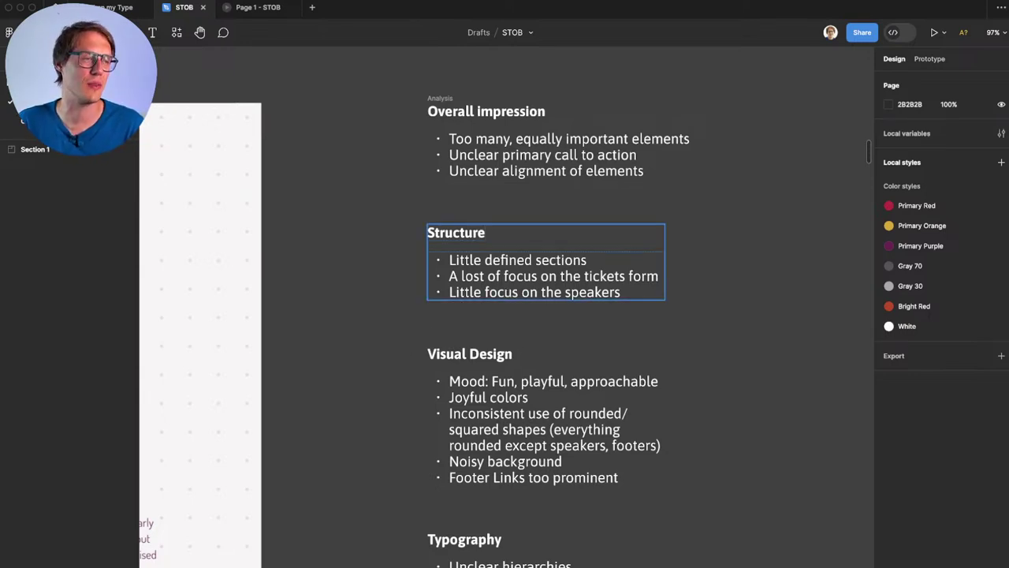
scroll(504, 331, left, 10)
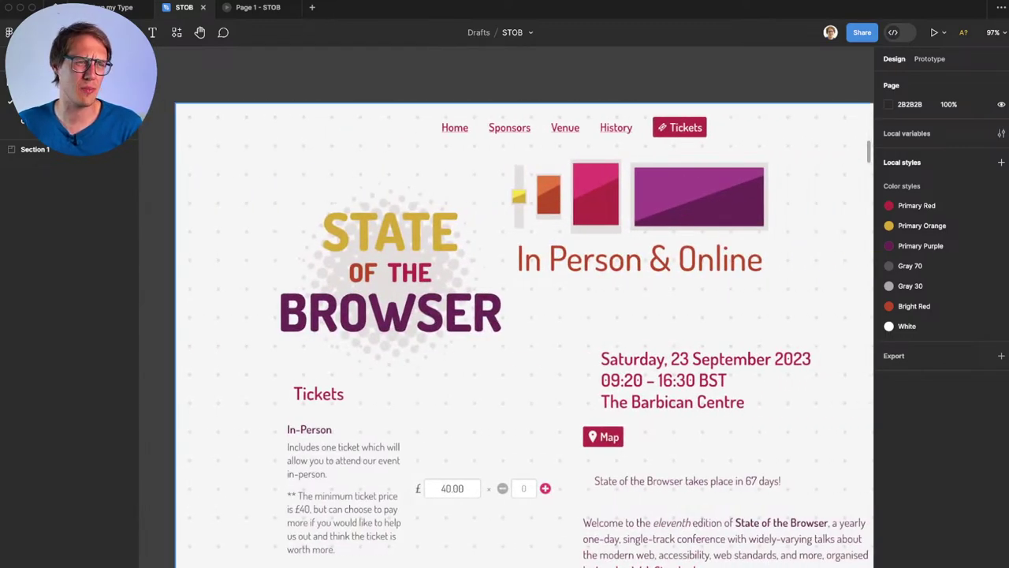
scroll(524, 328, down, 2)
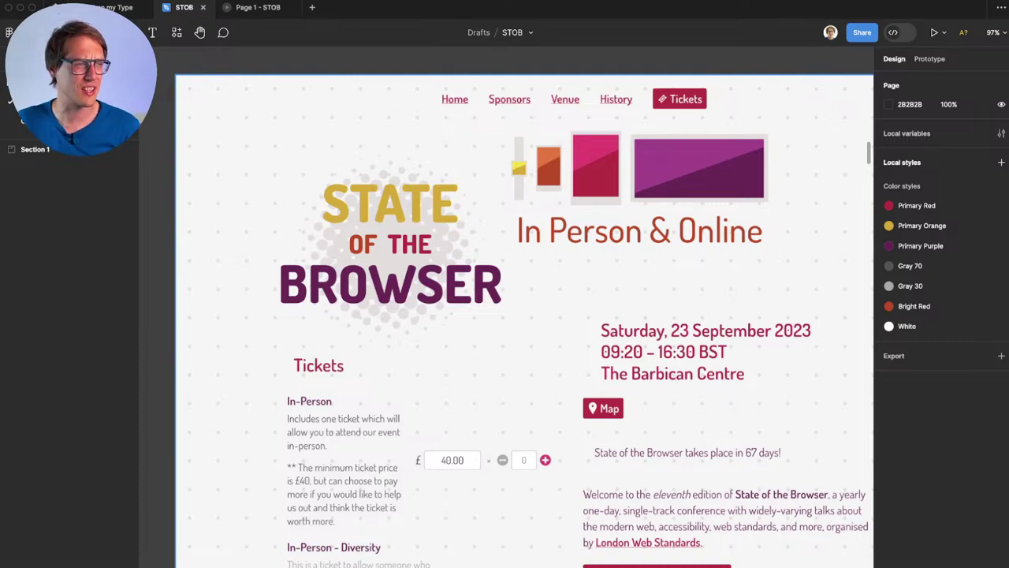
scroll(524, 306, down, 15)
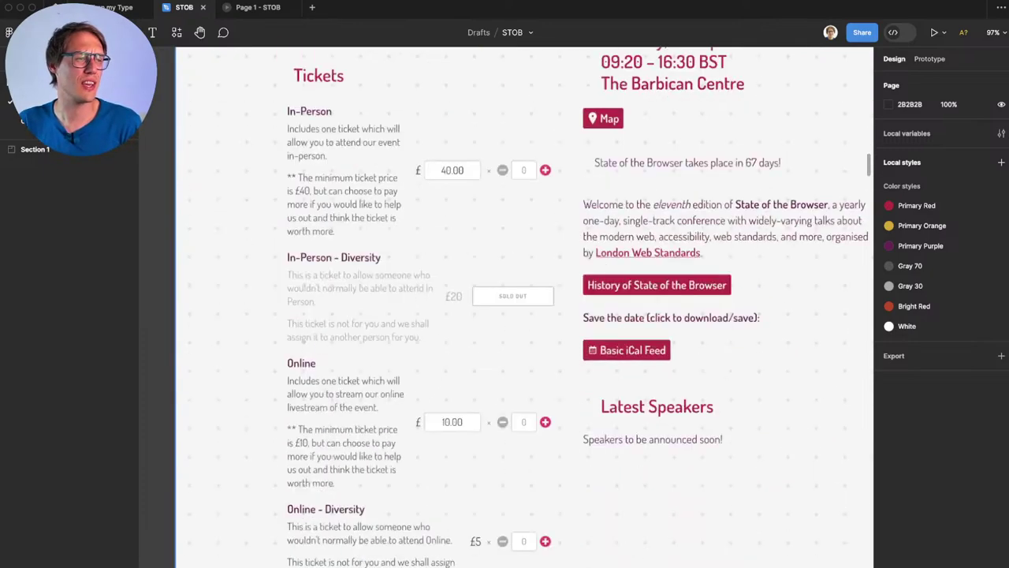
scroll(524, 306, up, 12)
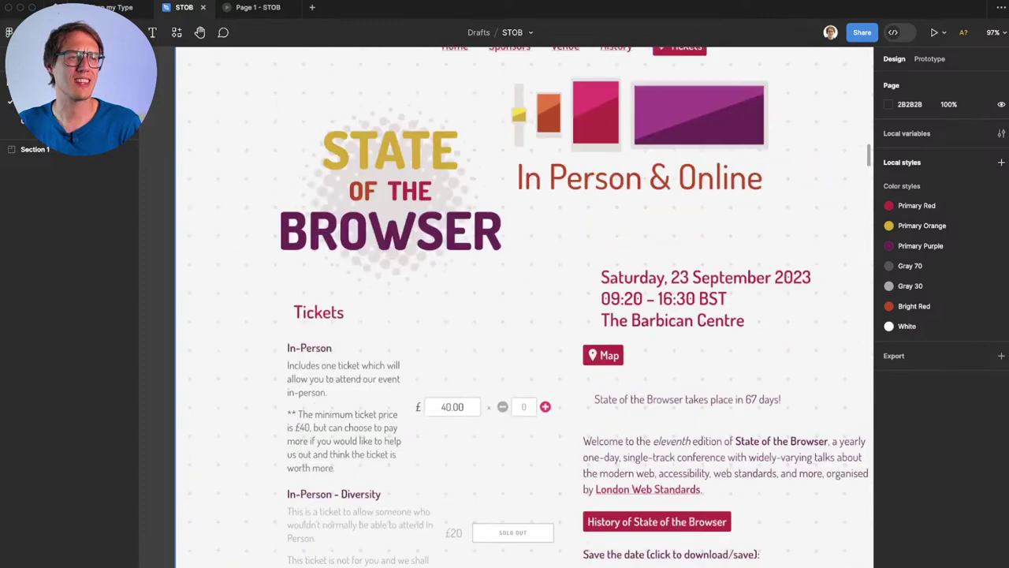
Step: Delete the stray "s" from "lost" in the tickets form point of the Structure notes
scroll(524, 307, right, 3)
scroll(504, 355, right, 6)
scroll(505, 355, down, 1)
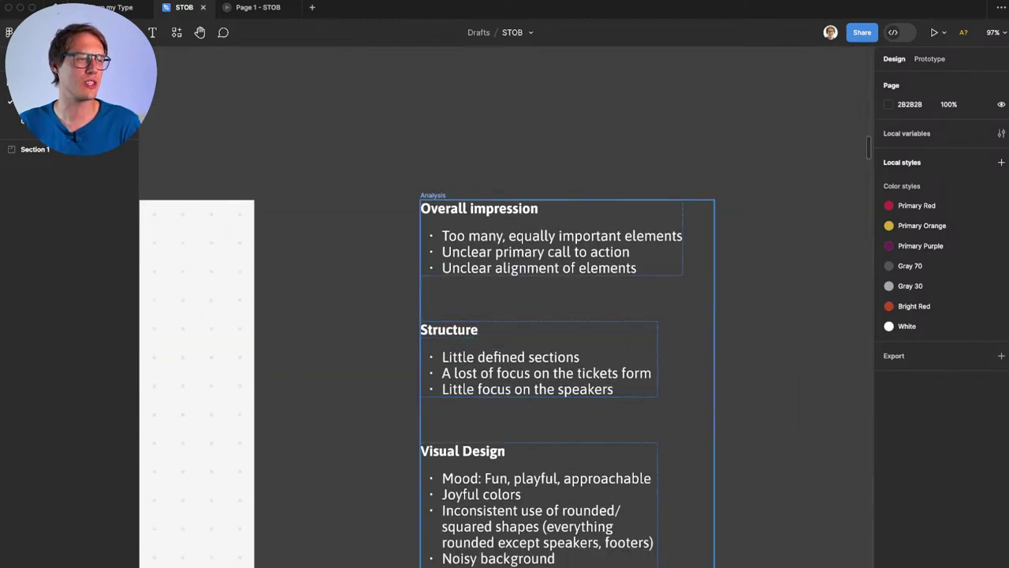
scroll(504, 355, down, 1)
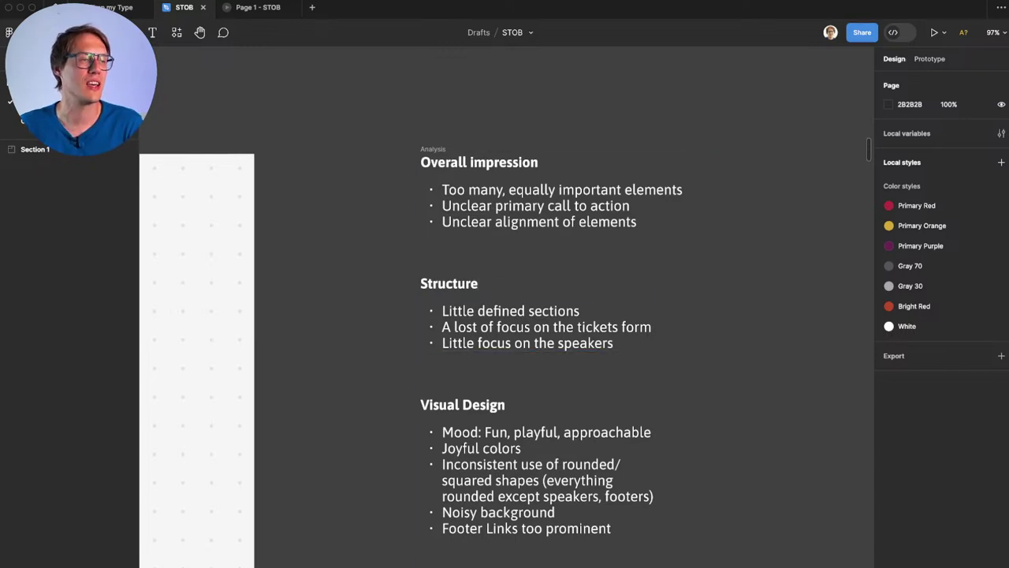
click(473, 326)
double_click(473, 326)
click(473, 327)
key(BackSpace)
key(Escape)
Step: Select the original design screenshot and examine how its ticket form compares with the Latest Speakers section
scroll(473, 327, left, 5)
click(473, 326)
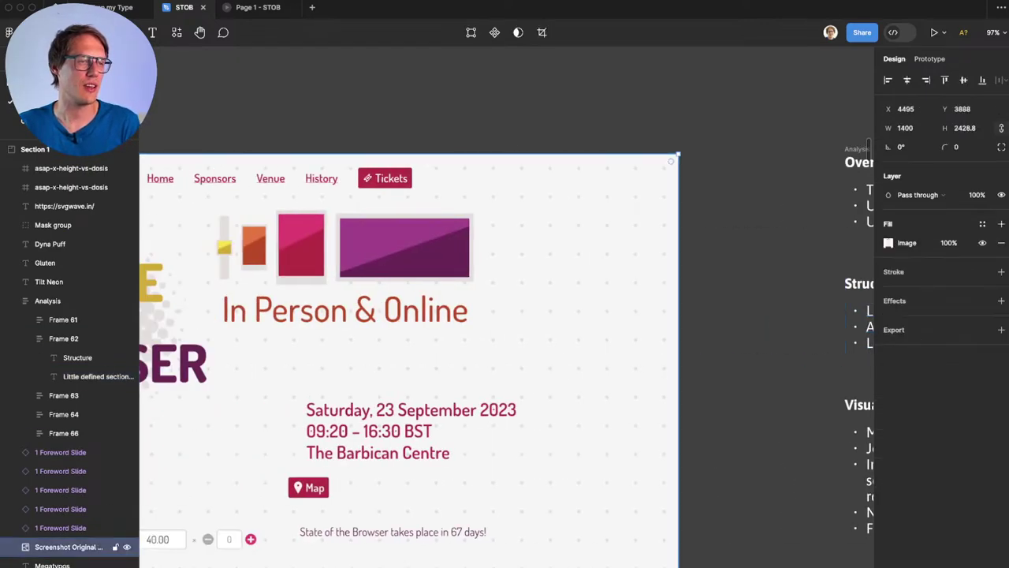
scroll(504, 308, left, 6)
scroll(505, 307, down, 9)
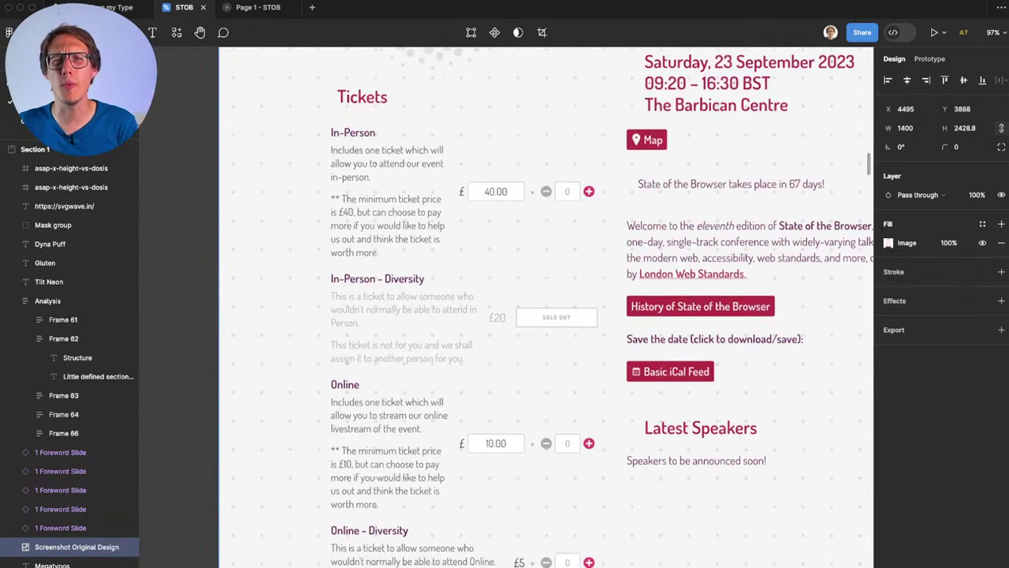
scroll(544, 307, up, 1)
scroll(486, 306, down, 3)
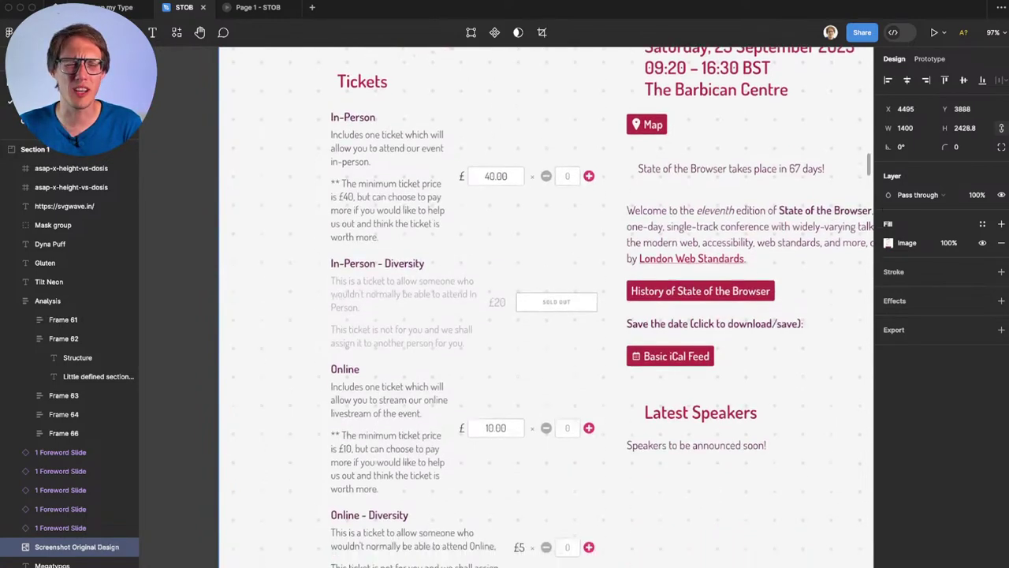
scroll(505, 307, down, 1)
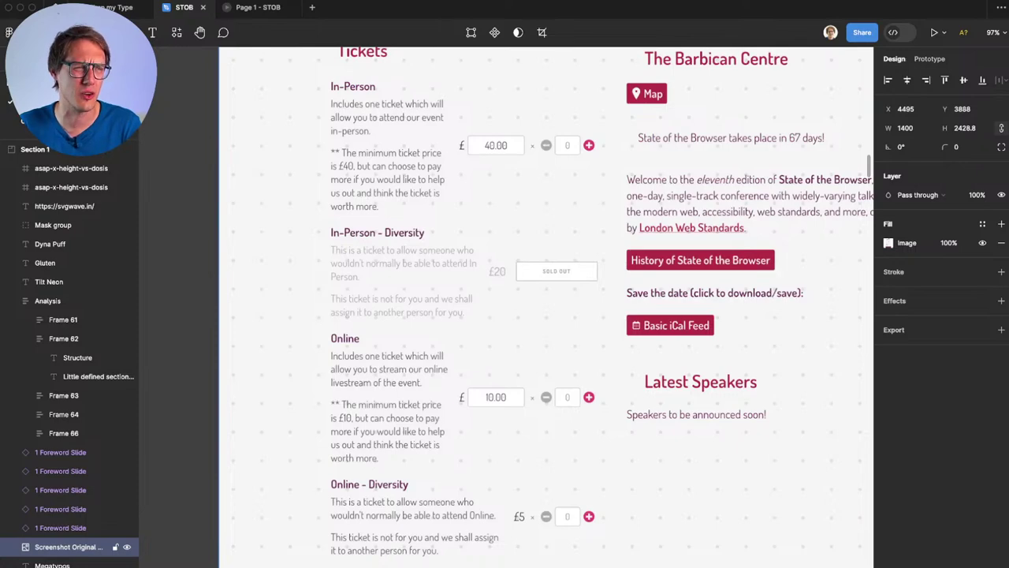
scroll(563, 417, down, 15)
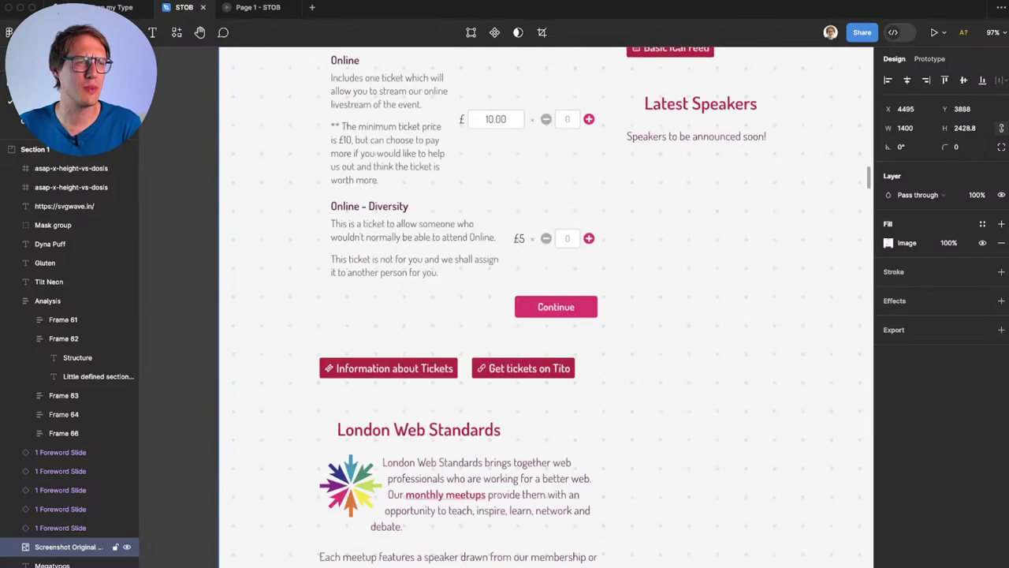
scroll(544, 307, up, 5)
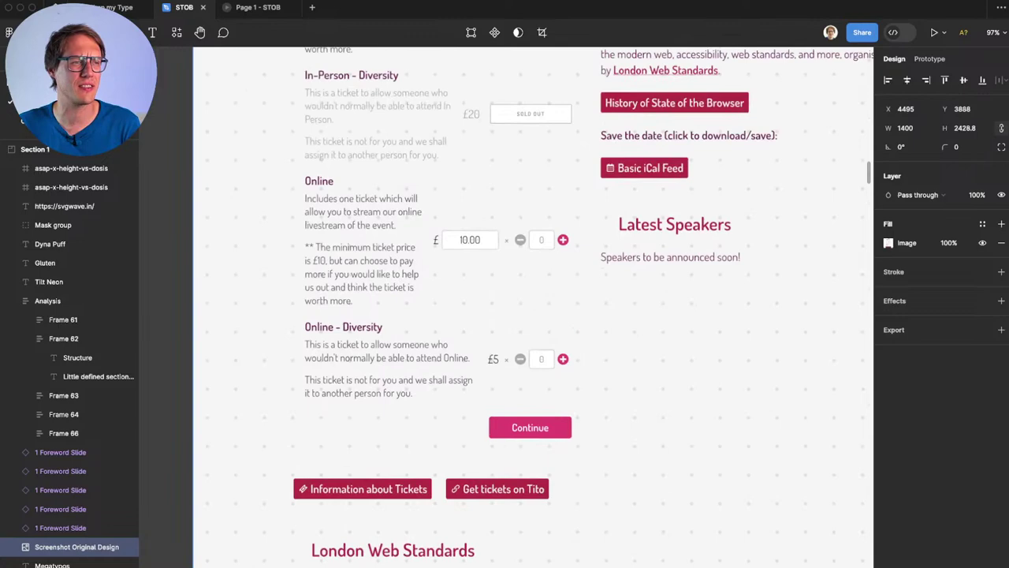
Step: Hide the editor interface and examine the Latest Speakers photos beside the ticket form in the neighbouring page version
scroll(552, 308, right, 10)
key(ctrl+backslash)
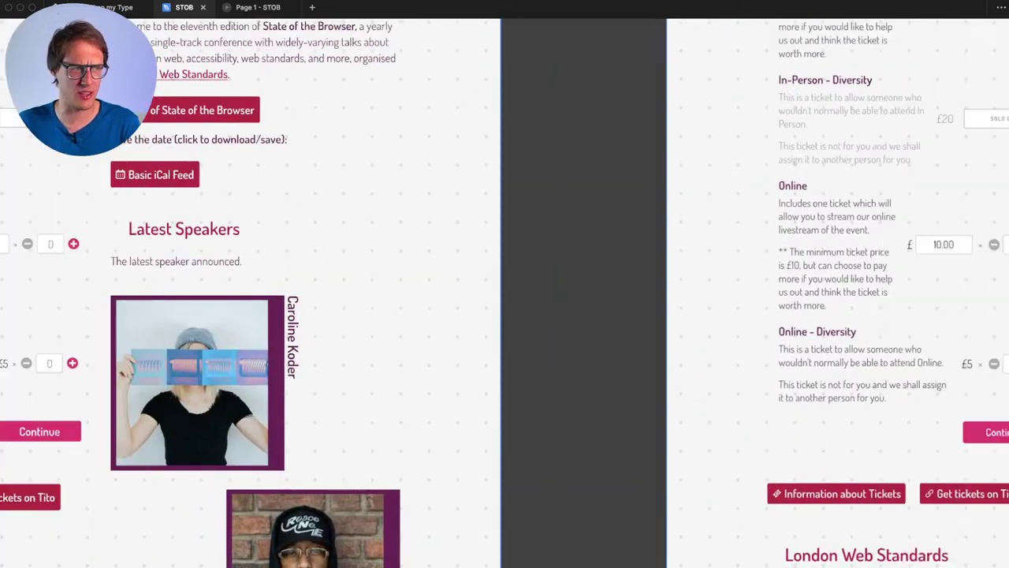
scroll(505, 308, left, 8)
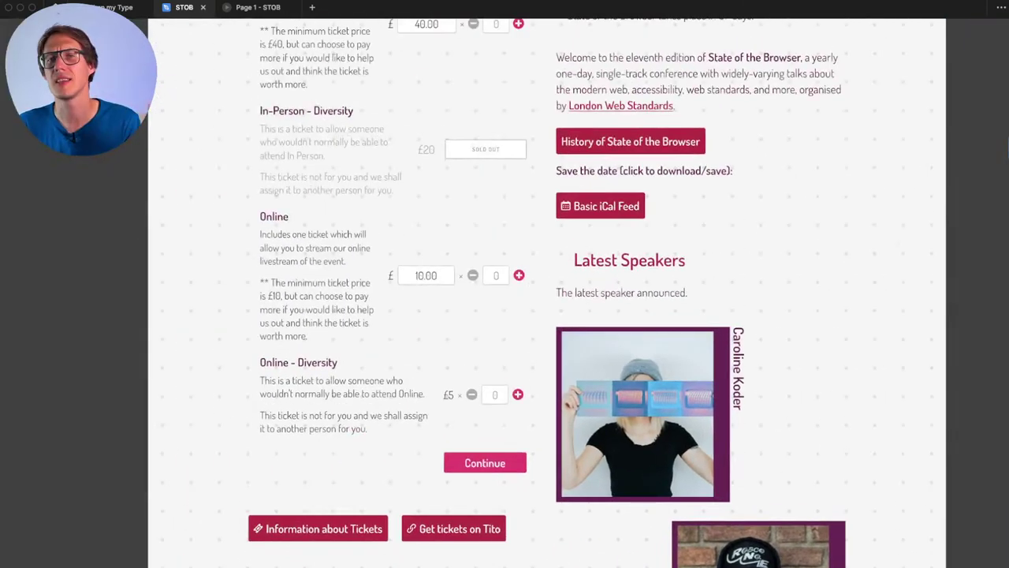
scroll(544, 308, down, 4)
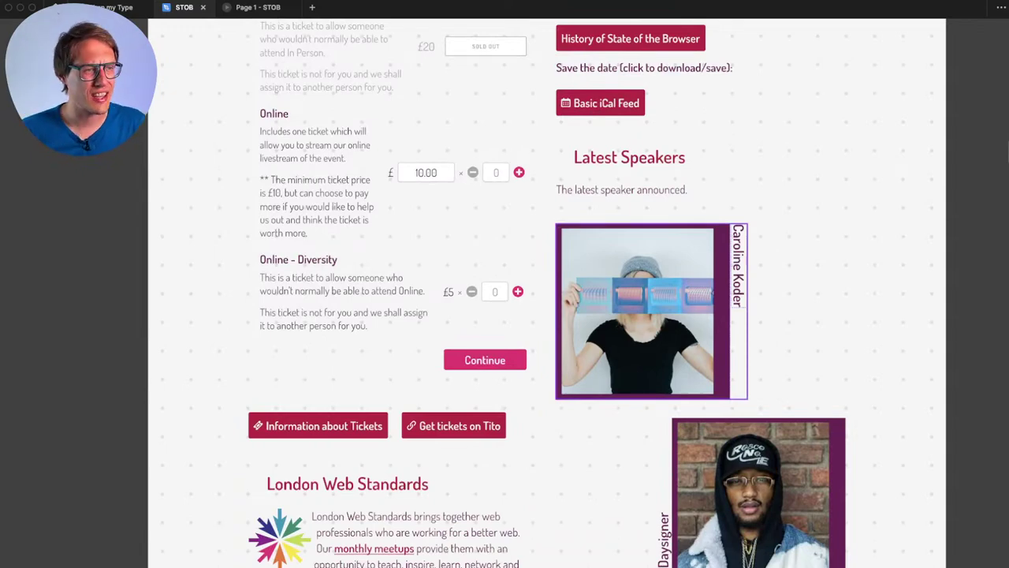
scroll(689, 351, up, 1)
scroll(689, 352, down, 3)
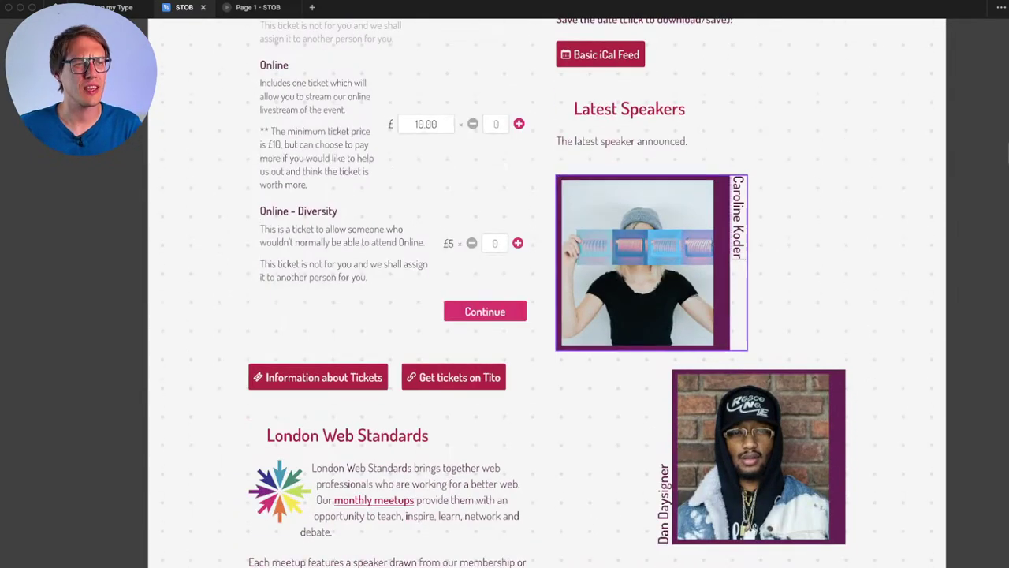
scroll(654, 315, up, 4)
scroll(655, 315, down, 2)
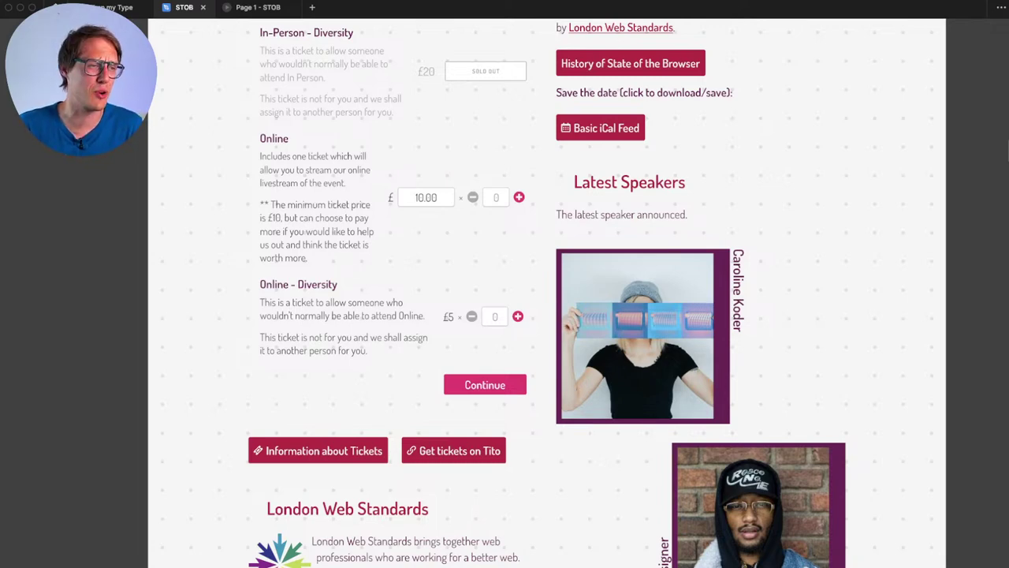
scroll(544, 315, down, 1)
scroll(544, 315, down, 1)
scroll(544, 316, right, 1)
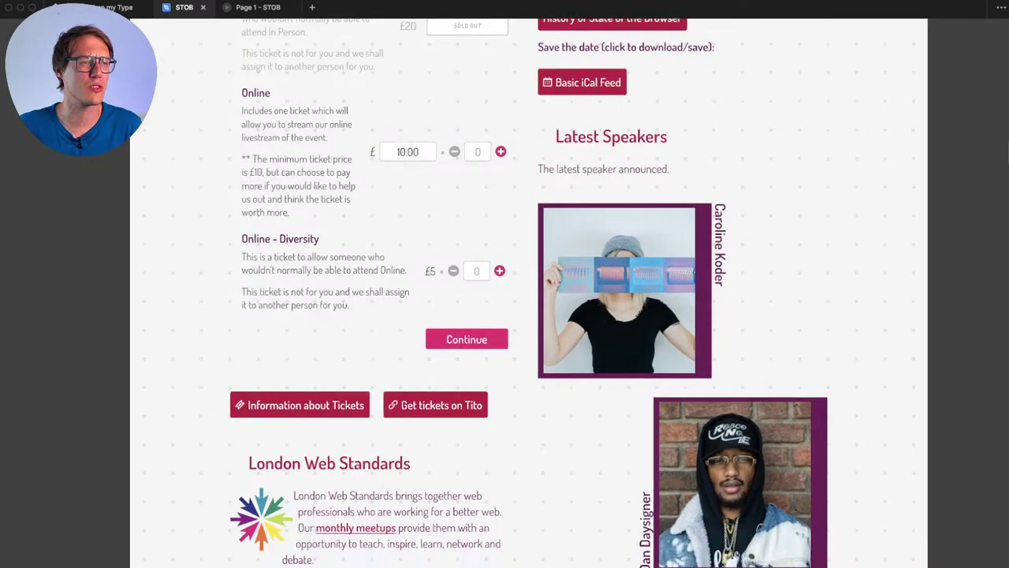
Step: Return to the analysis notes beside the original page screenshot and read the Visual Design section
scroll(528, 315, up, 12)
scroll(528, 315, down, 11)
scroll(505, 315, down, 1)
scroll(505, 315, right, 10)
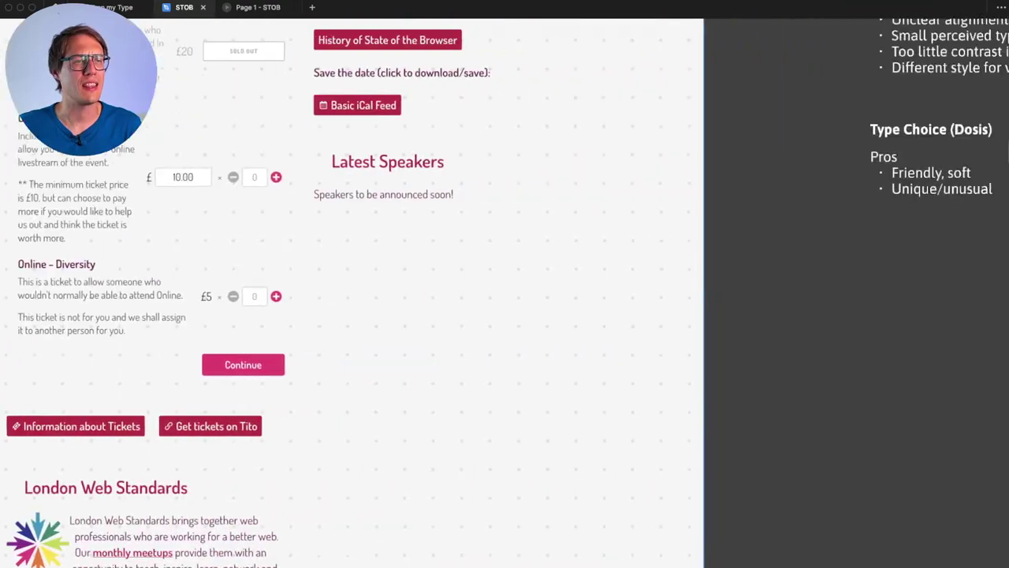
scroll(505, 315, right, 6)
scroll(504, 315, up, 5)
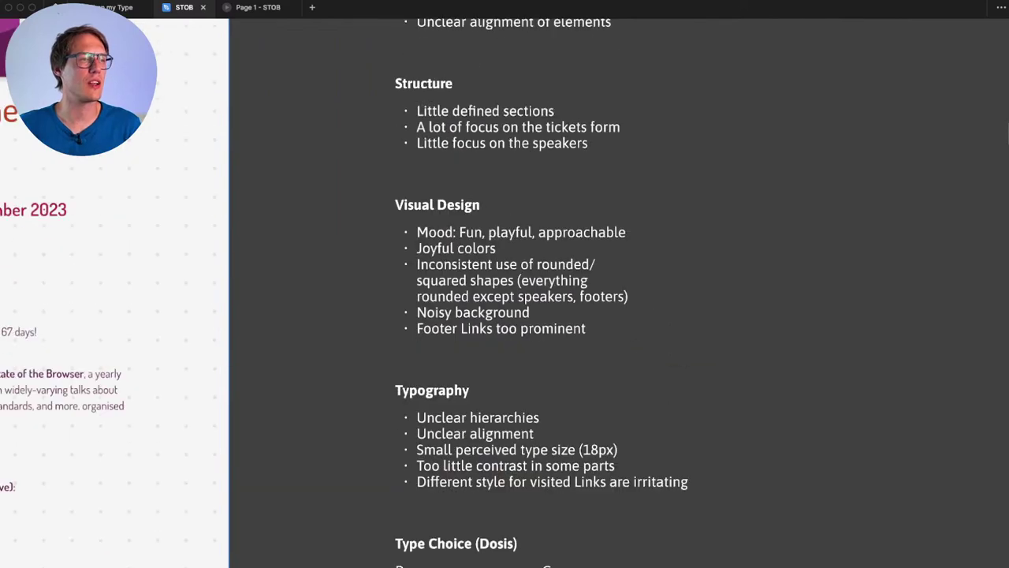
scroll(504, 315, up, 1)
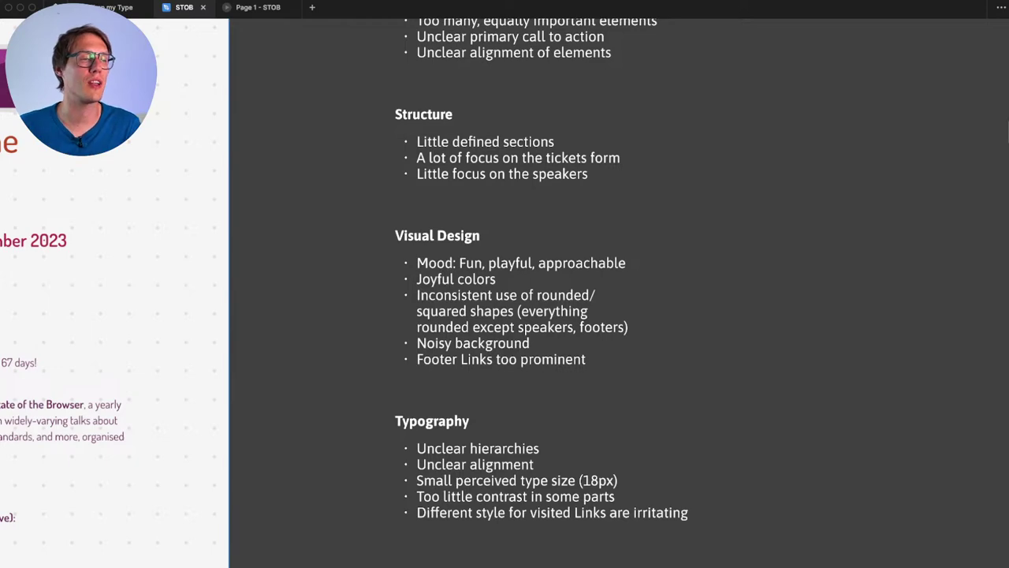
Step: Check the mood and color points of the Visual Design notes against the header and logo of the original page screenshot
scroll(504, 293, left, 8)
scroll(505, 293, up, 2)
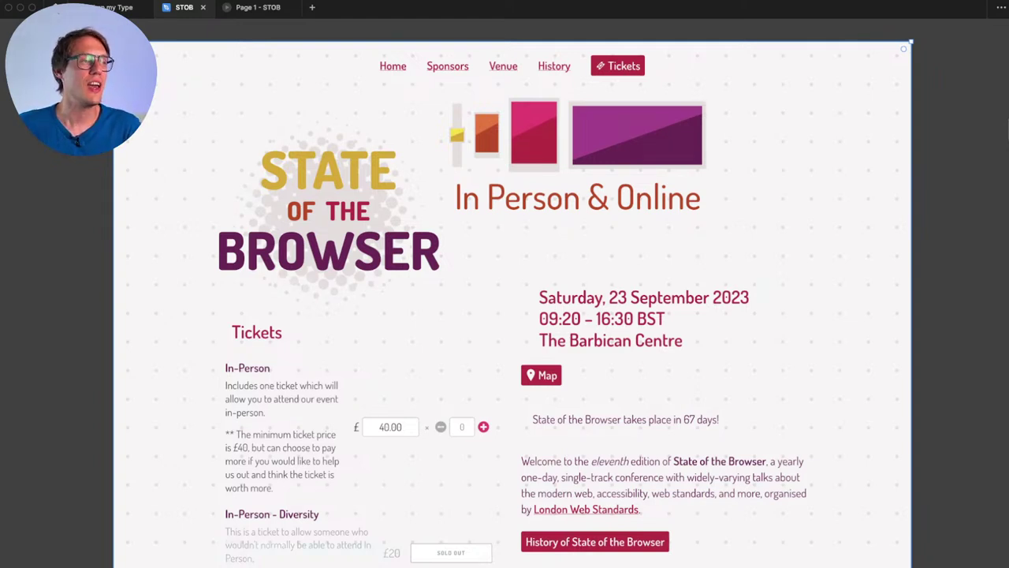
scroll(504, 293, down, 1)
scroll(504, 293, up, 2)
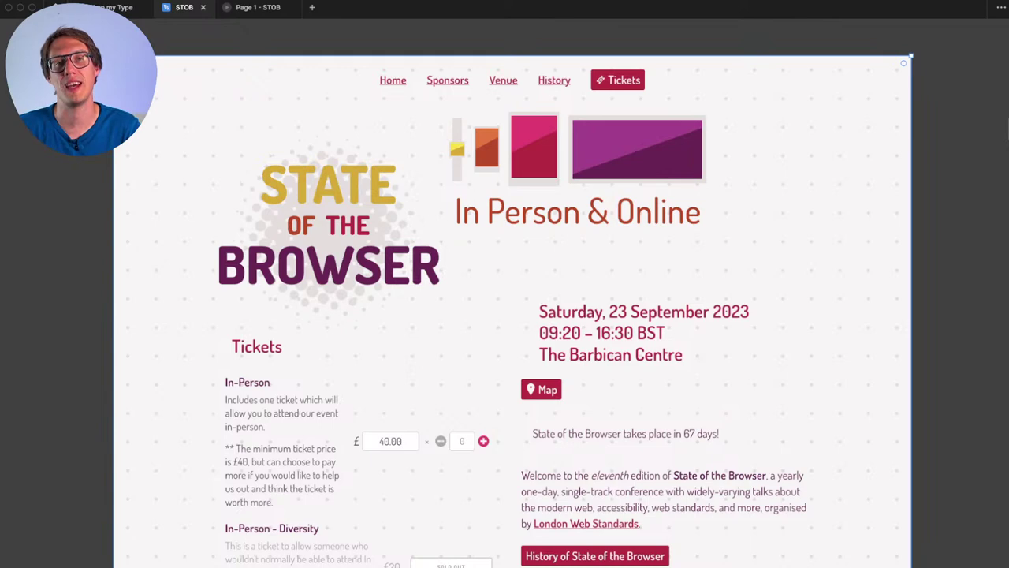
scroll(504, 315, right, 10)
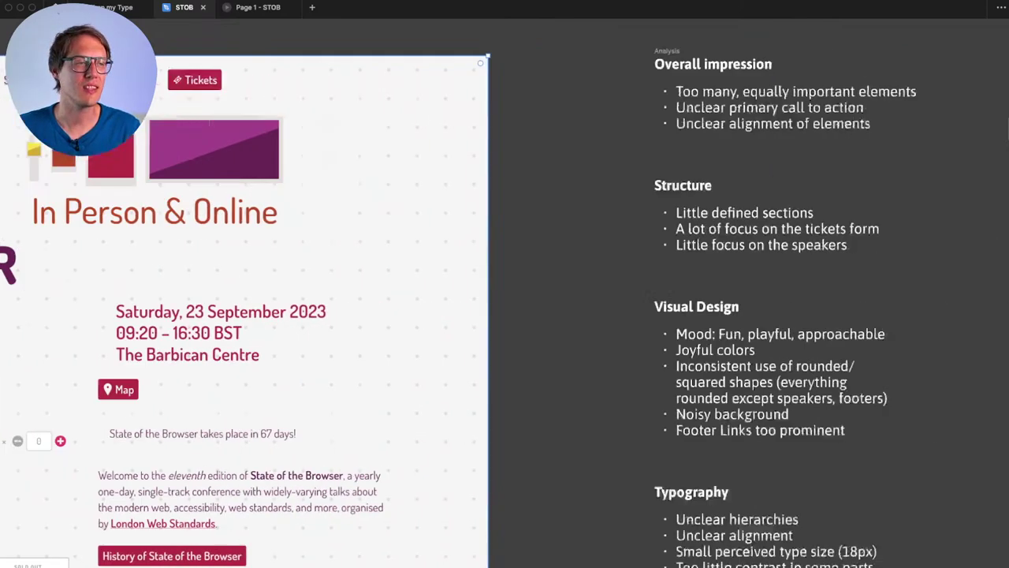
scroll(505, 316, down, 1)
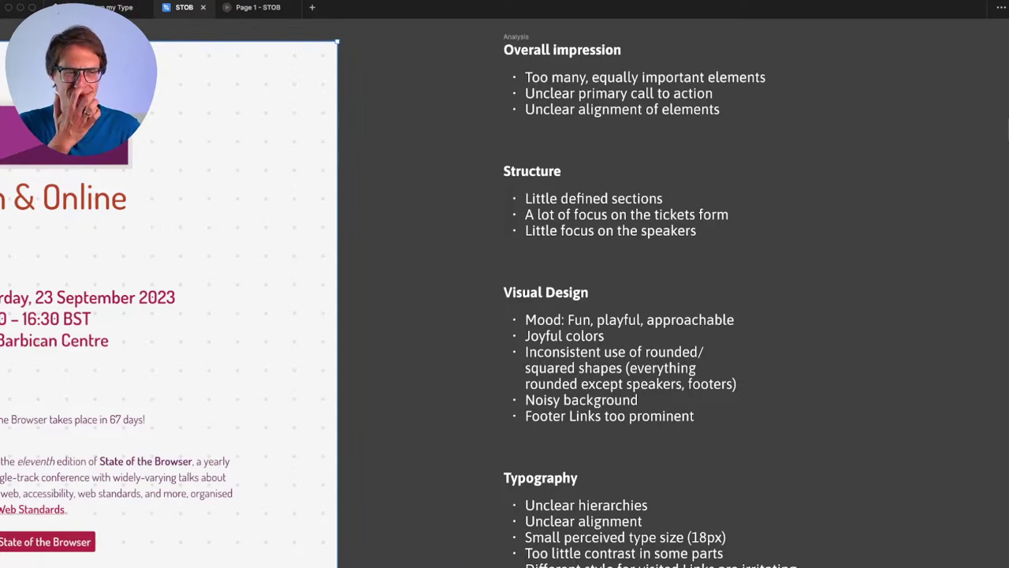
Step: Examine the shapes of the header graphics, buttons and ticket form in the neighbouring page version for rounded and squared corners
scroll(505, 315, left, 12)
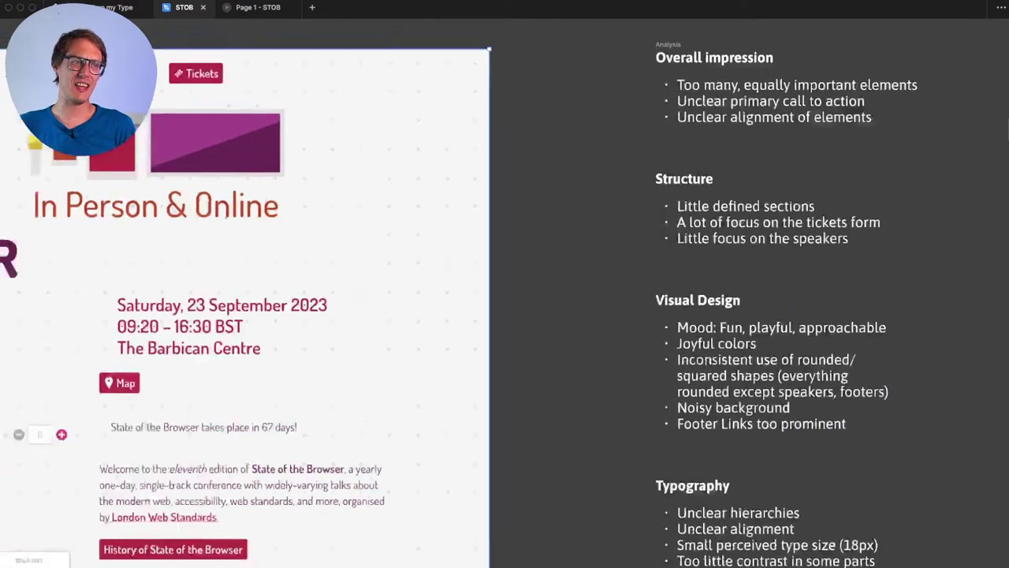
scroll(504, 315, left, 4)
scroll(504, 315, right, 9)
scroll(505, 316, up, 3)
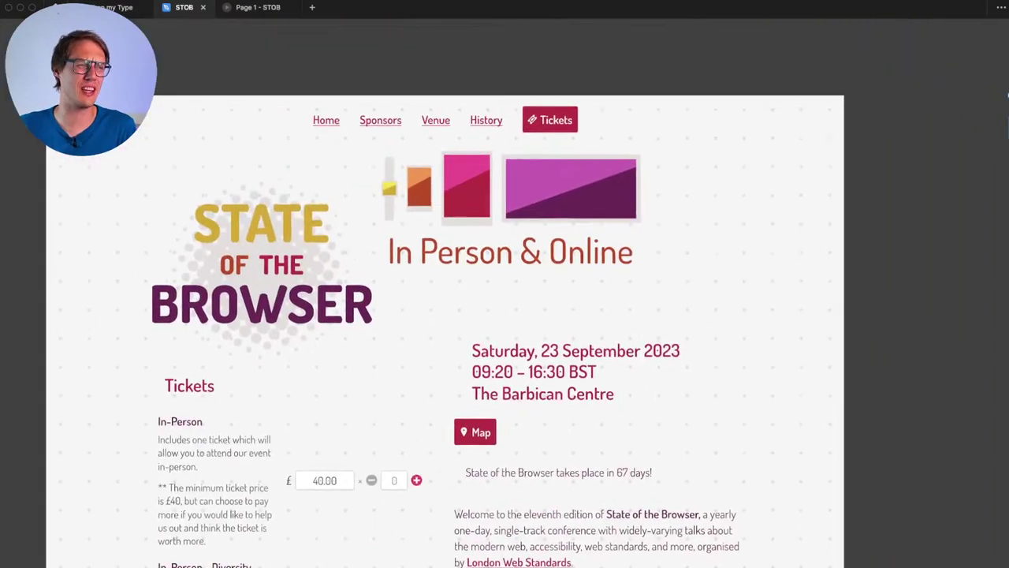
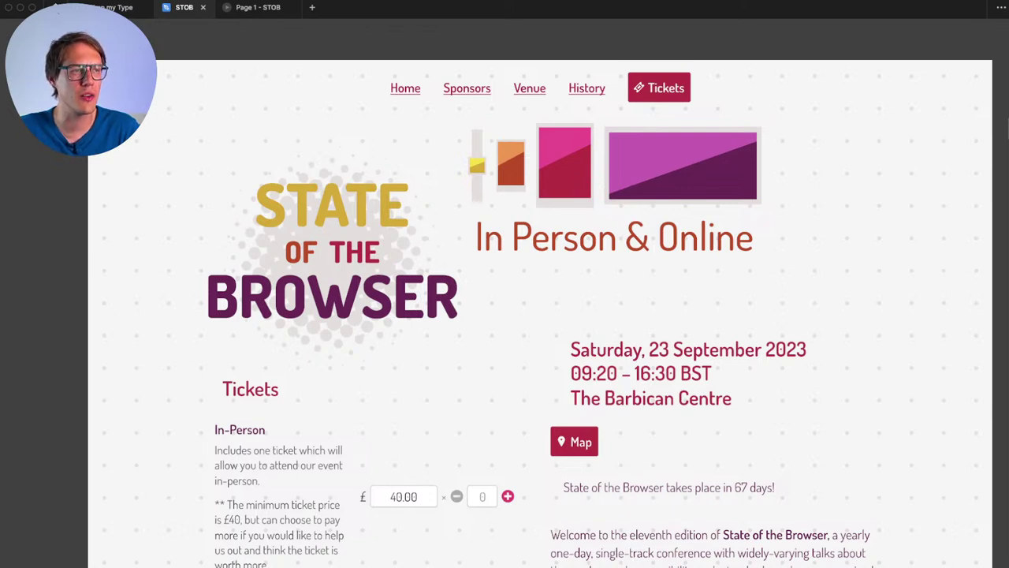
scroll(572, 300, down, 2)
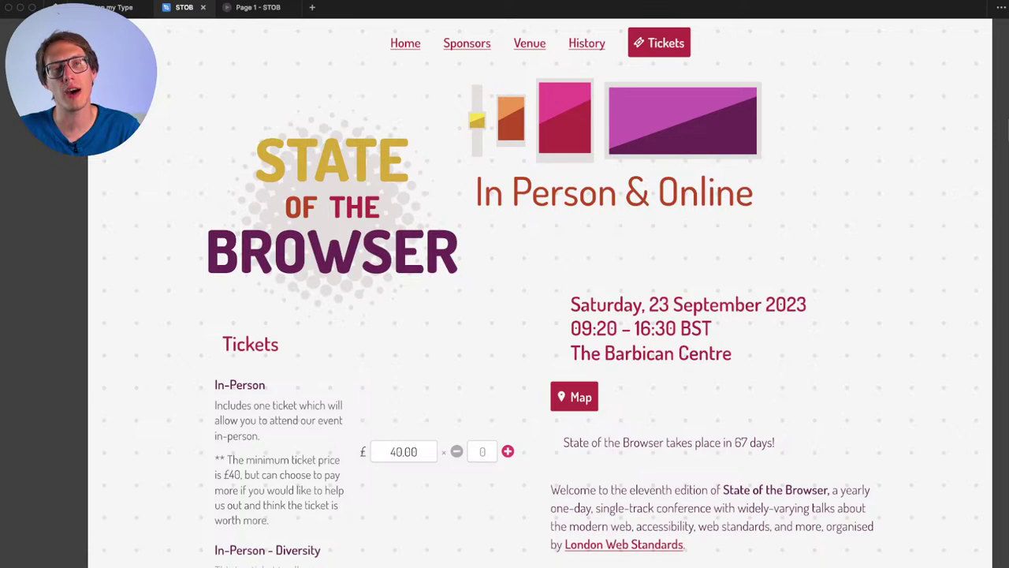
scroll(542, 292, down, 5)
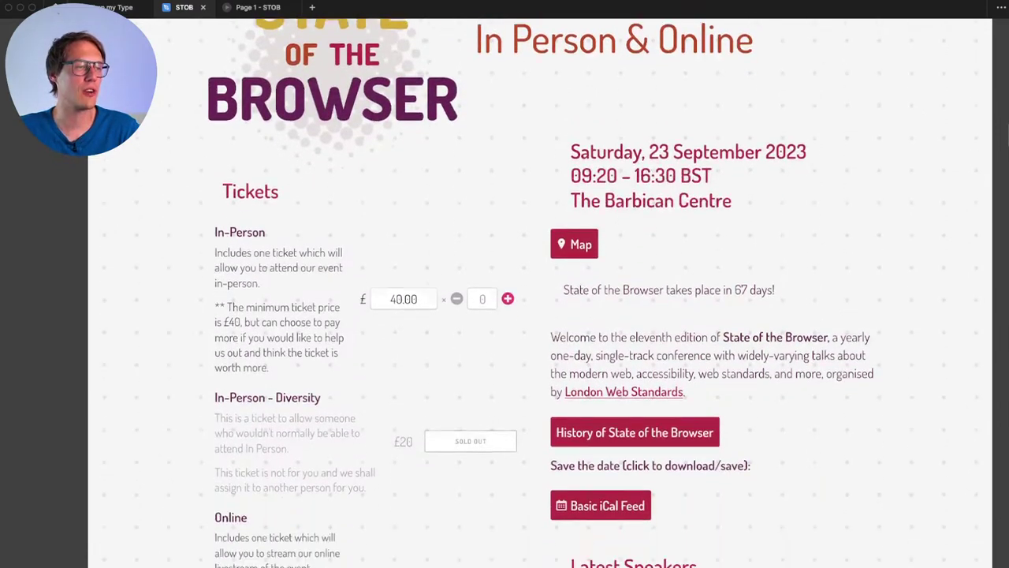
scroll(540, 292, down, 2)
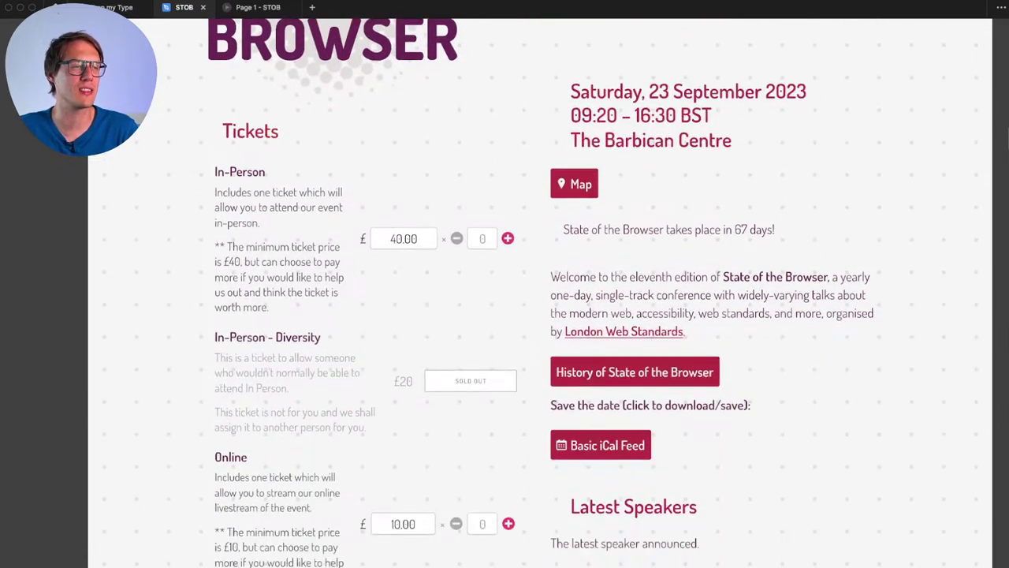
scroll(541, 293, down, 4)
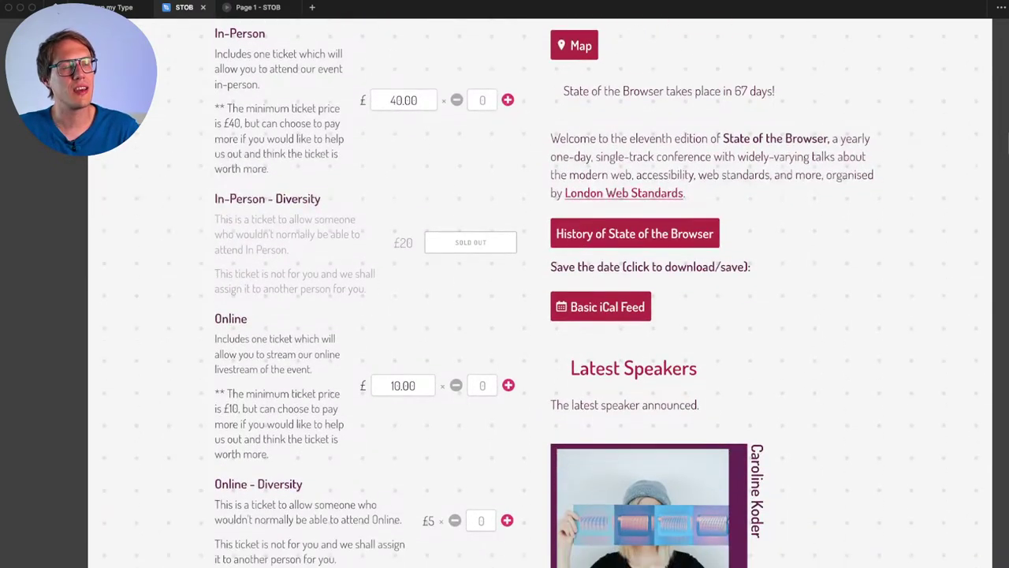
Step: Examine the squared speaker photos and the angled footer edge in the neighbouring version against its rounded elements
scroll(541, 292, down, 8)
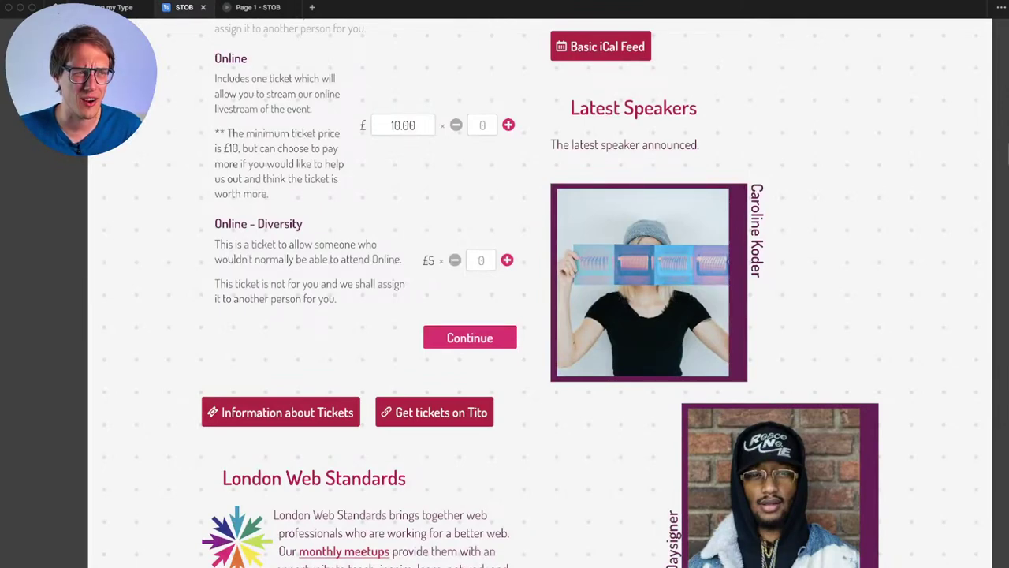
scroll(540, 293, down, 1)
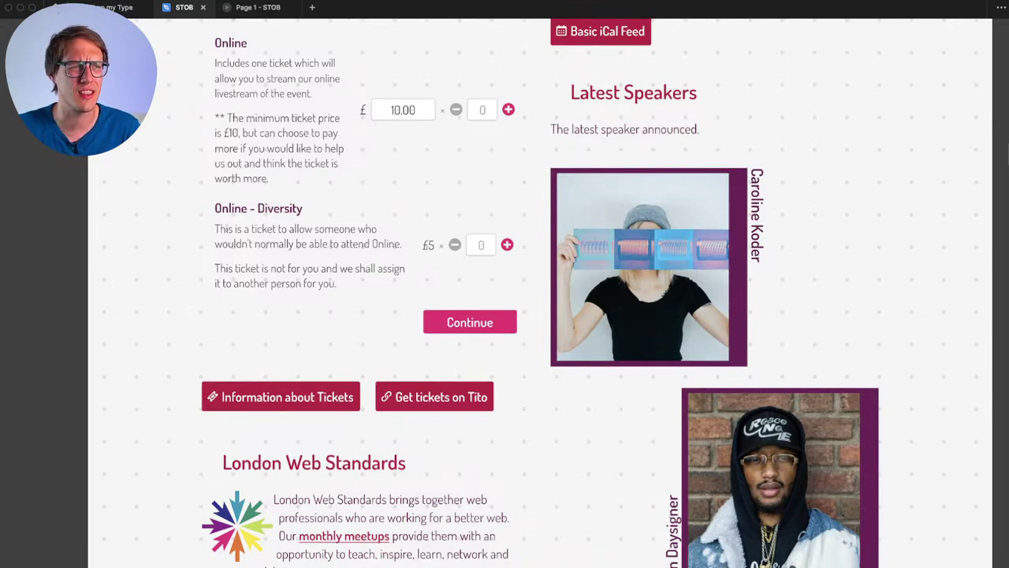
scroll(540, 292, down, 5)
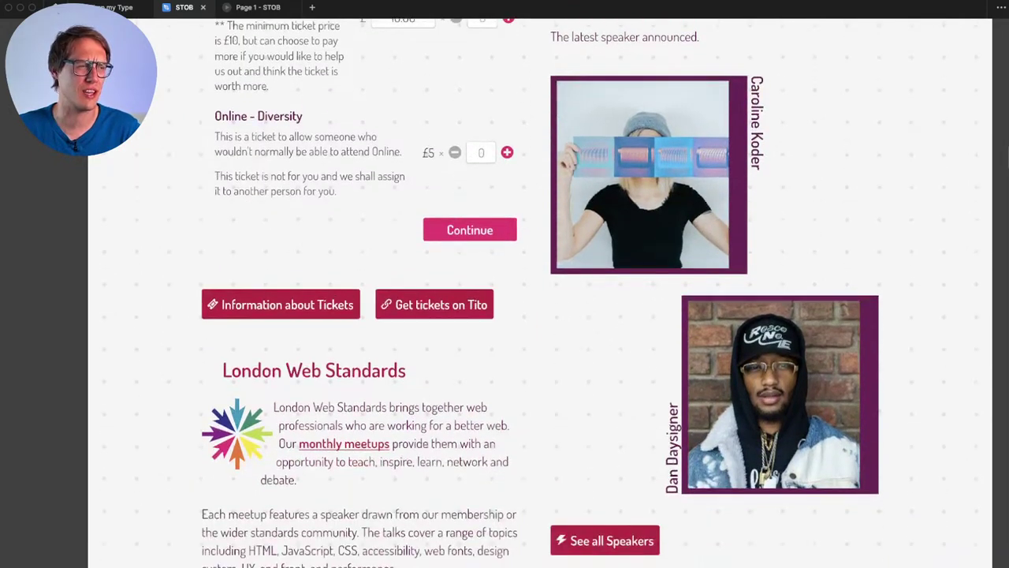
scroll(541, 292, down, 1)
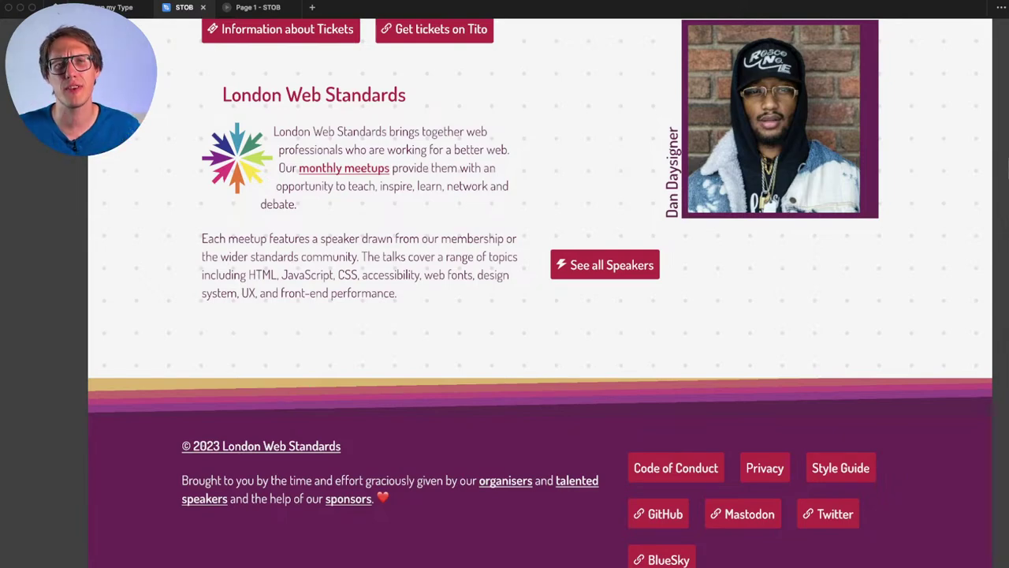
scroll(541, 293, up, 20)
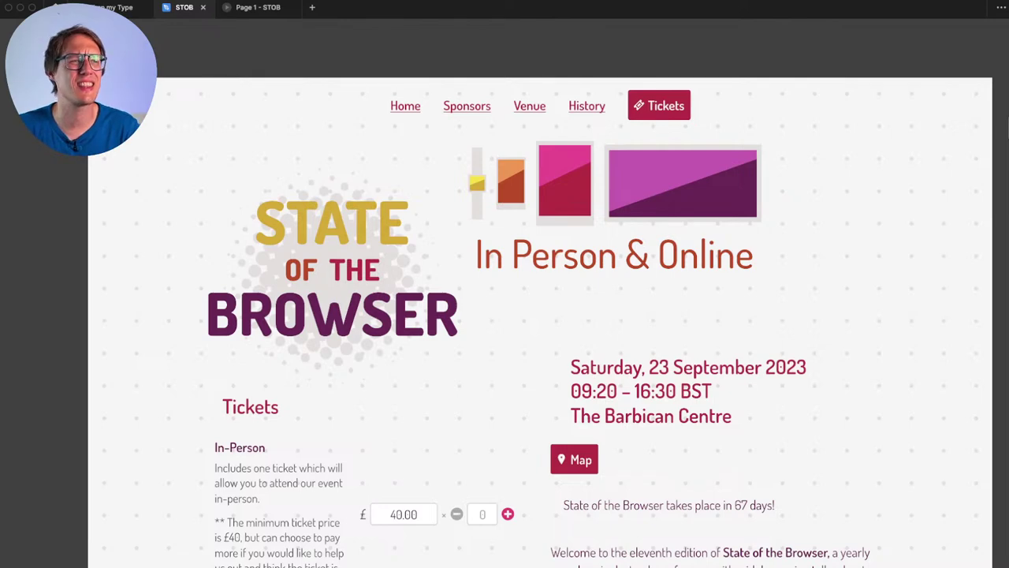
Step: Go back from the neighbouring page version to the Visual Design notes and read the points on shapes and background
scroll(541, 315, down, 1)
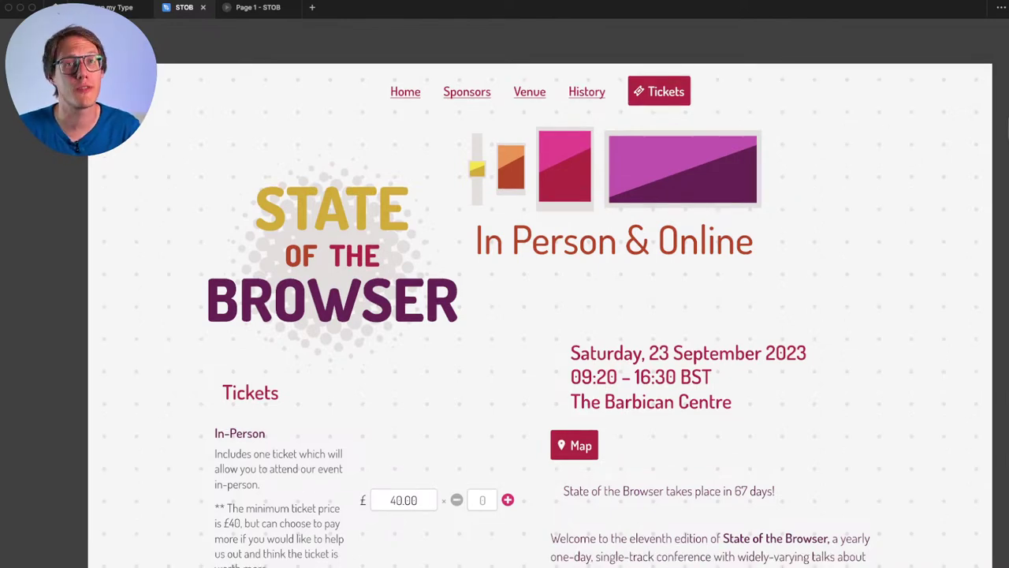
scroll(504, 315, right, 4)
scroll(504, 315, left, 4)
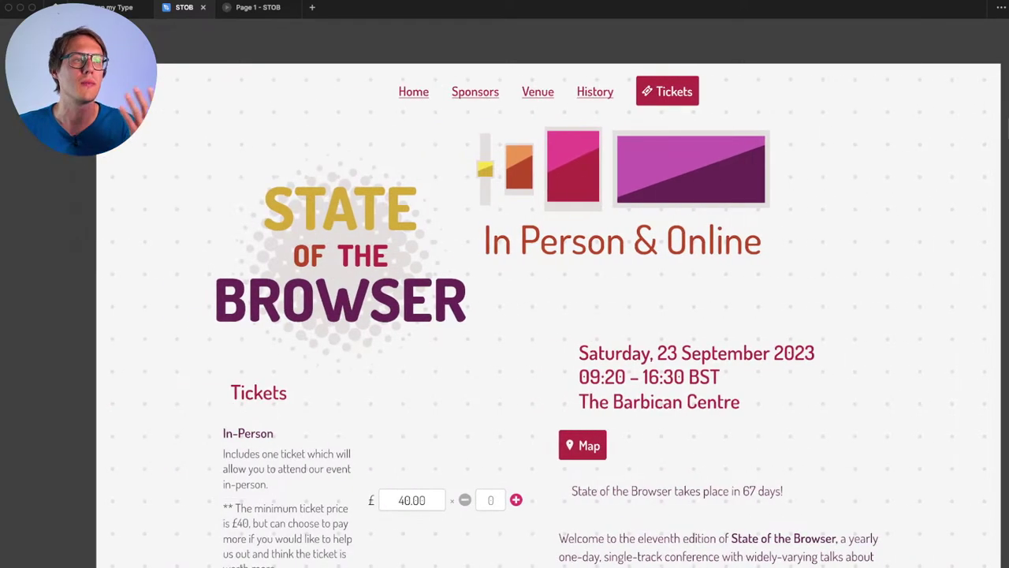
scroll(505, 315, right, 20)
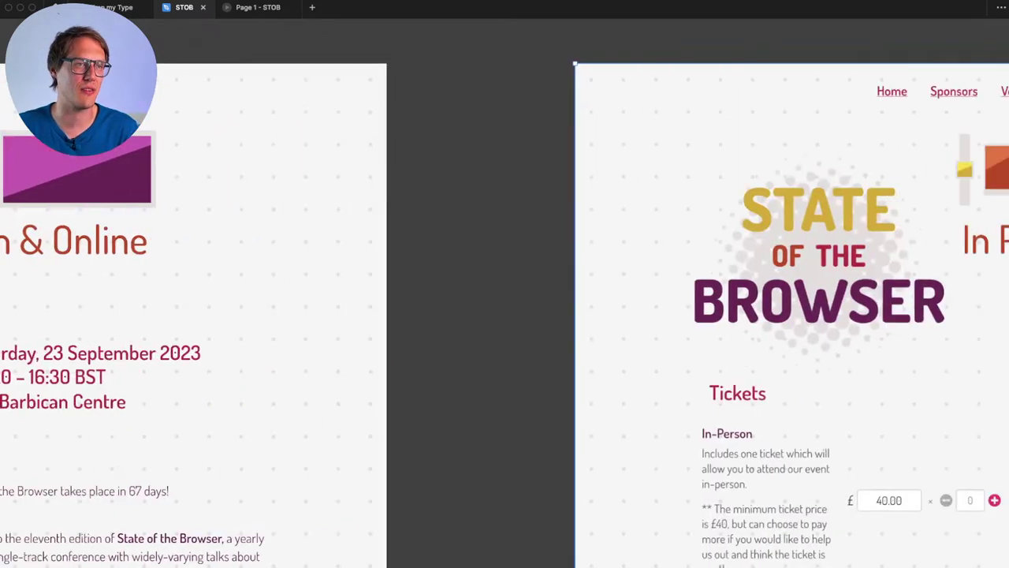
scroll(505, 316, down, 3)
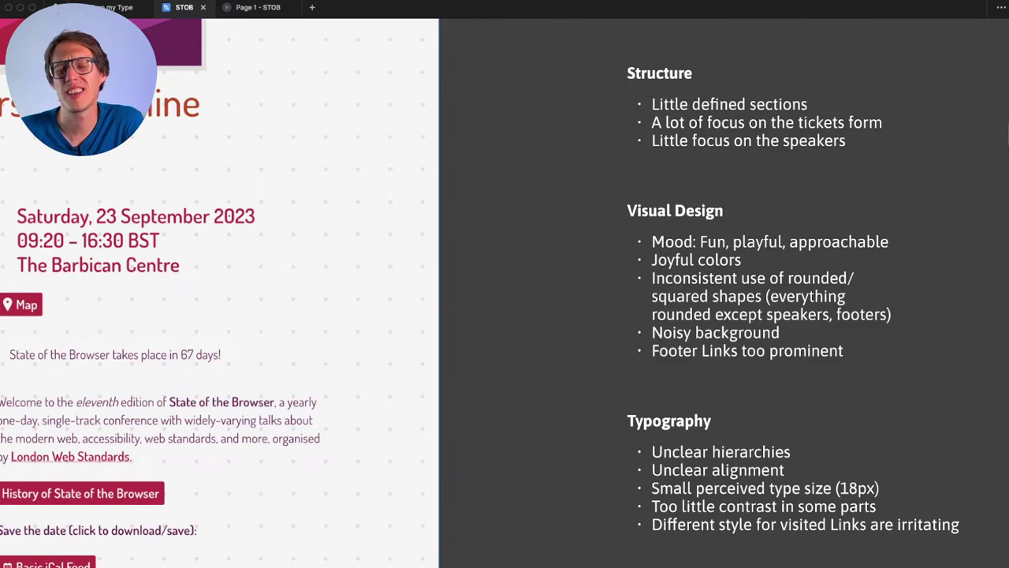
Step: Check the noisy background point against the dotted pattern behind the text and ticket form of the original screenshot
scroll(504, 316, down, 1)
scroll(504, 315, left, 6)
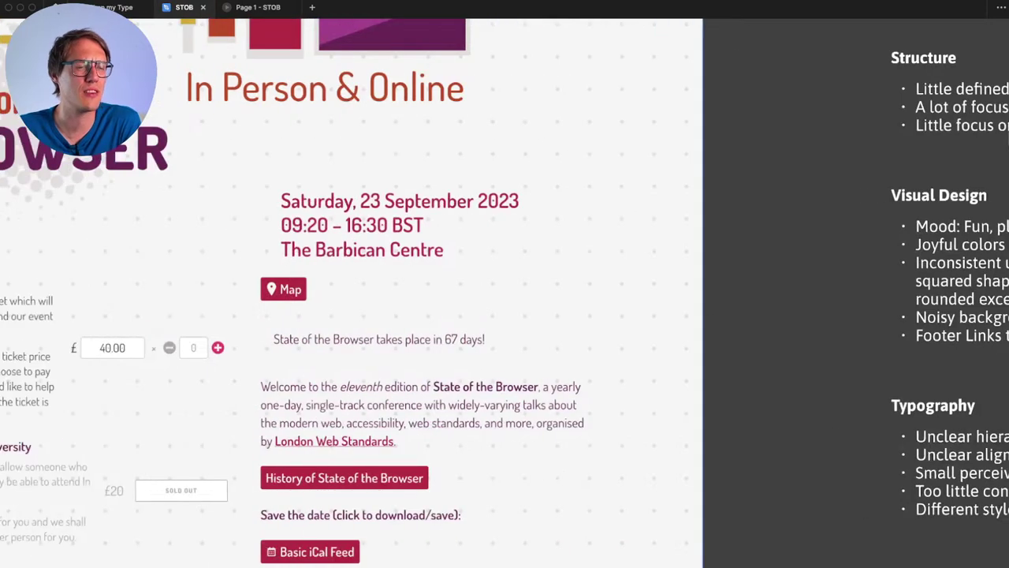
scroll(505, 315, right, 4)
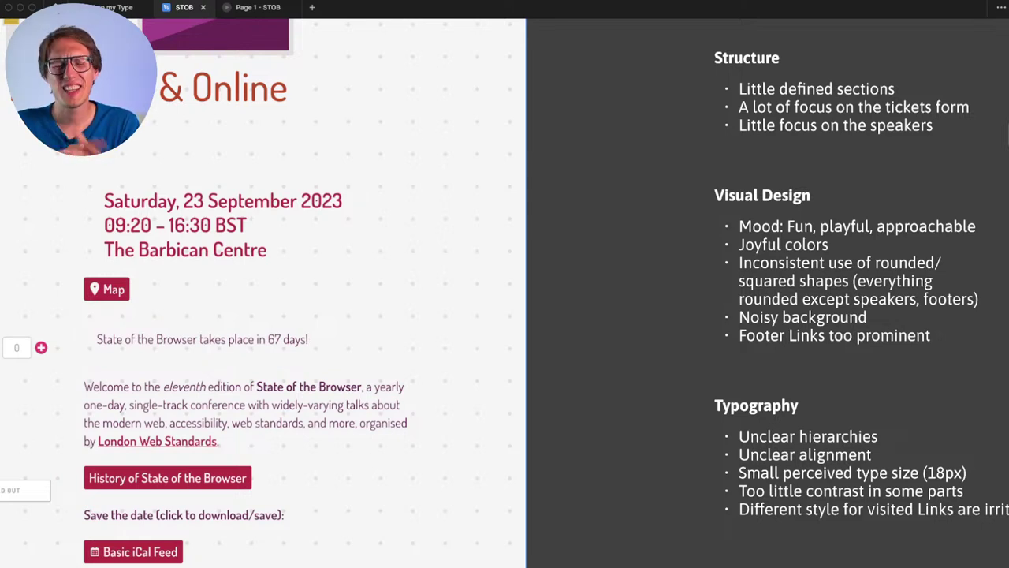
scroll(248, 453, left, 6)
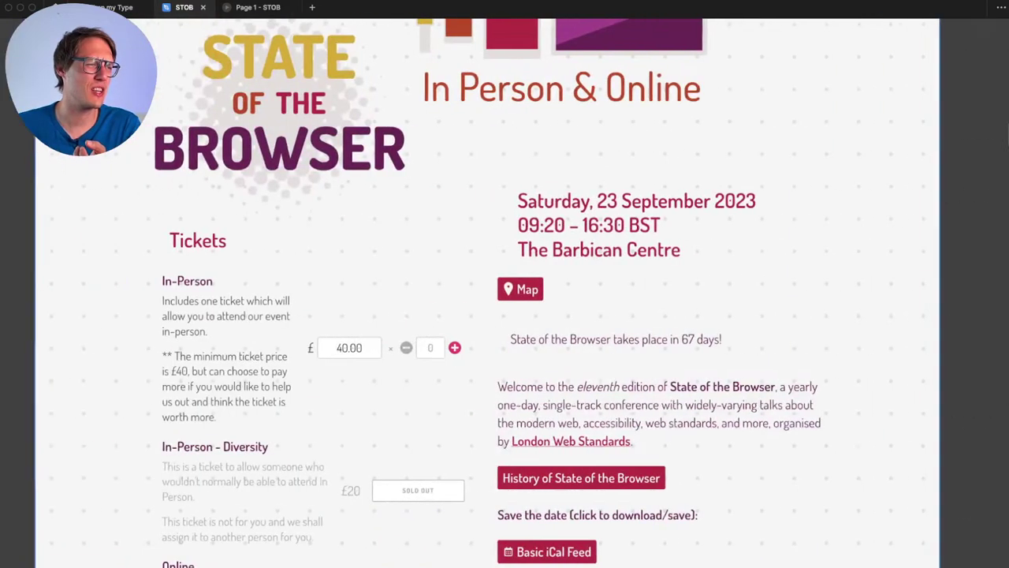
scroll(248, 454, up, 1)
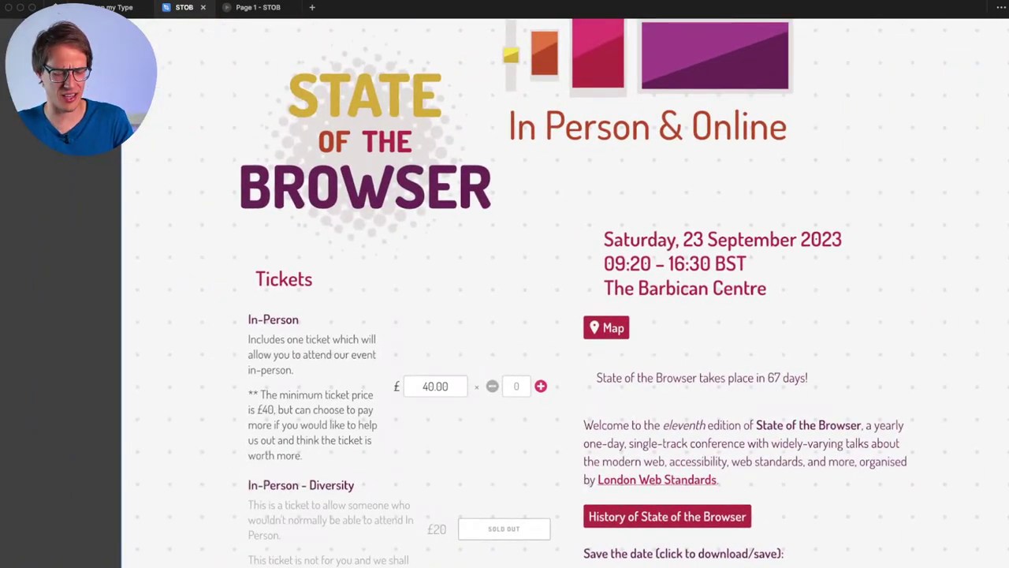
scroll(270, 413, down, 3)
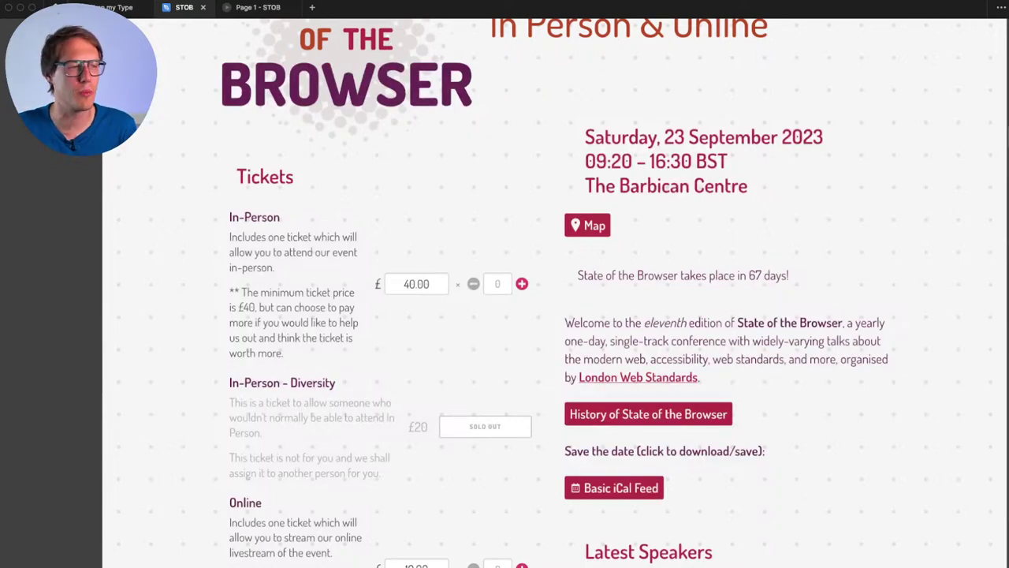
Step: Look over the remaining analysis notes and check the footer links point against the footer of the original screenshot
scroll(505, 292, right, 10)
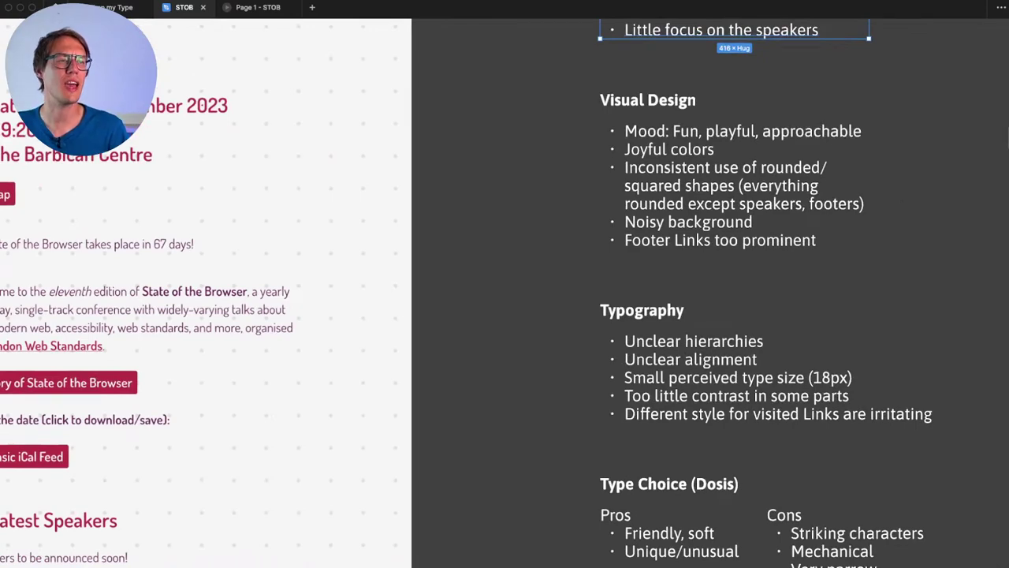
scroll(710, 292, down, 5)
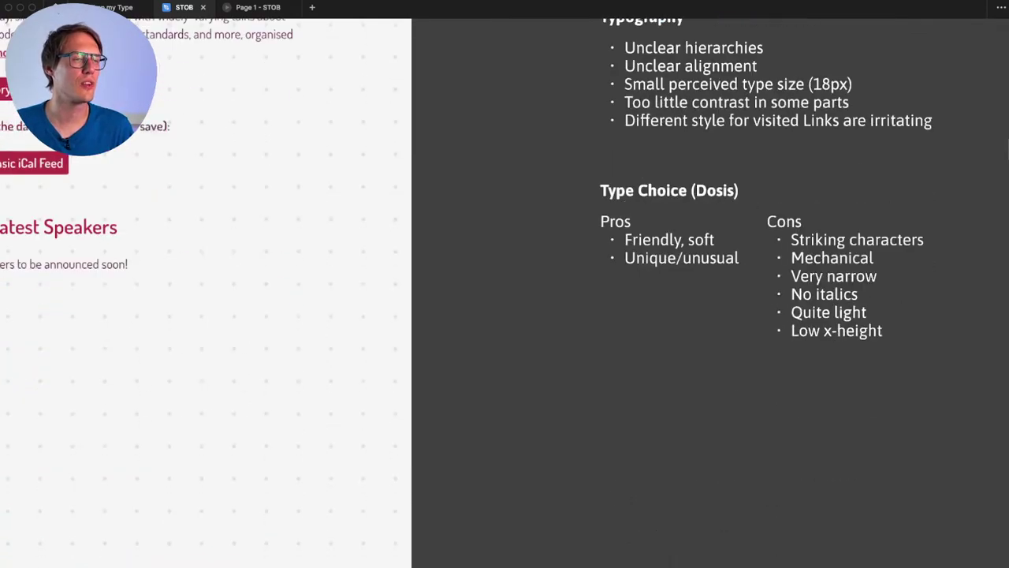
scroll(709, 292, up, 5)
scroll(710, 292, down, 8)
scroll(505, 292, down, 5)
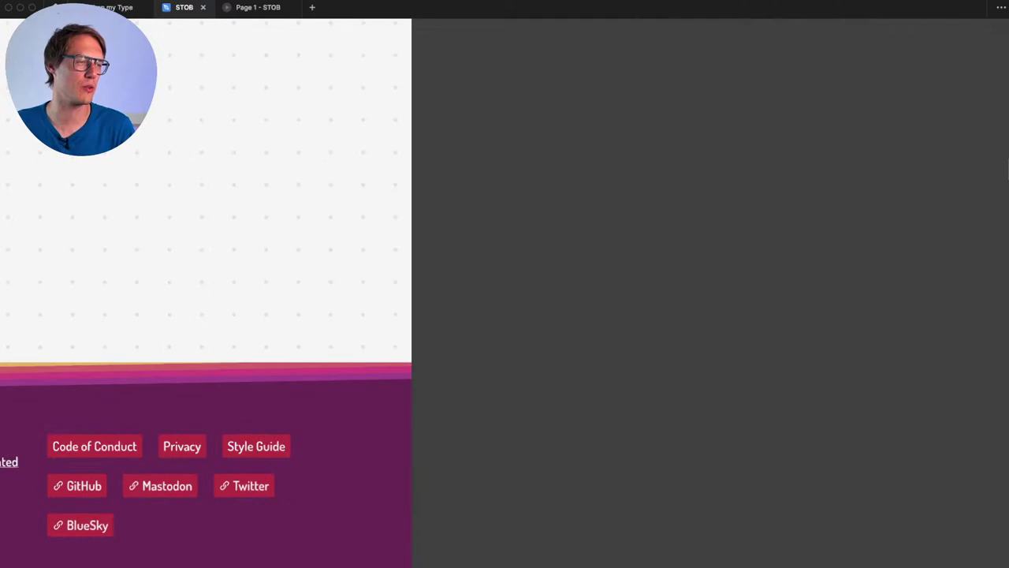
scroll(505, 292, left, 11)
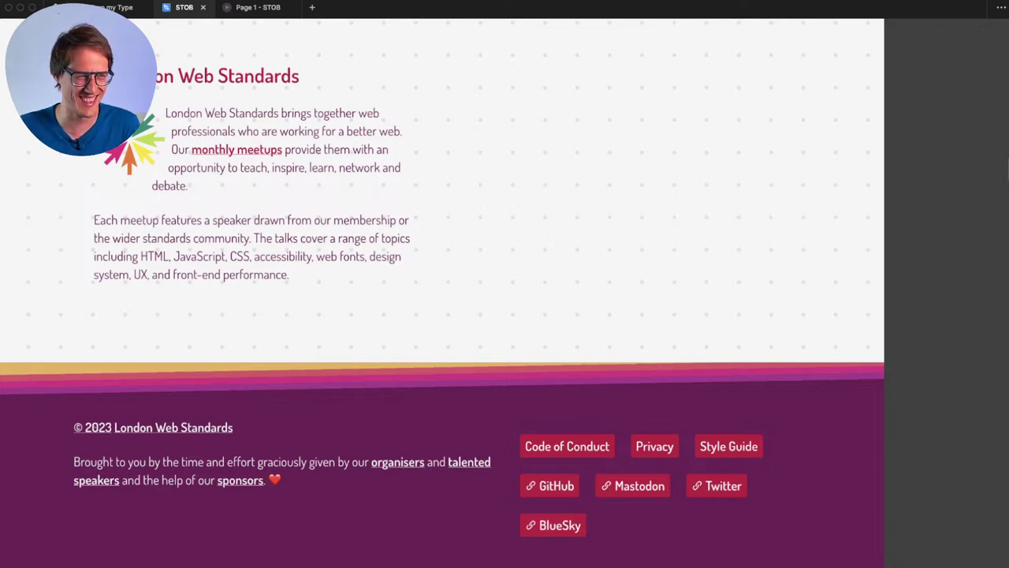
Step: Return to the top of the analysis notes and read down to the Typography section
scroll(505, 293, up, 12)
scroll(505, 292, right, 5)
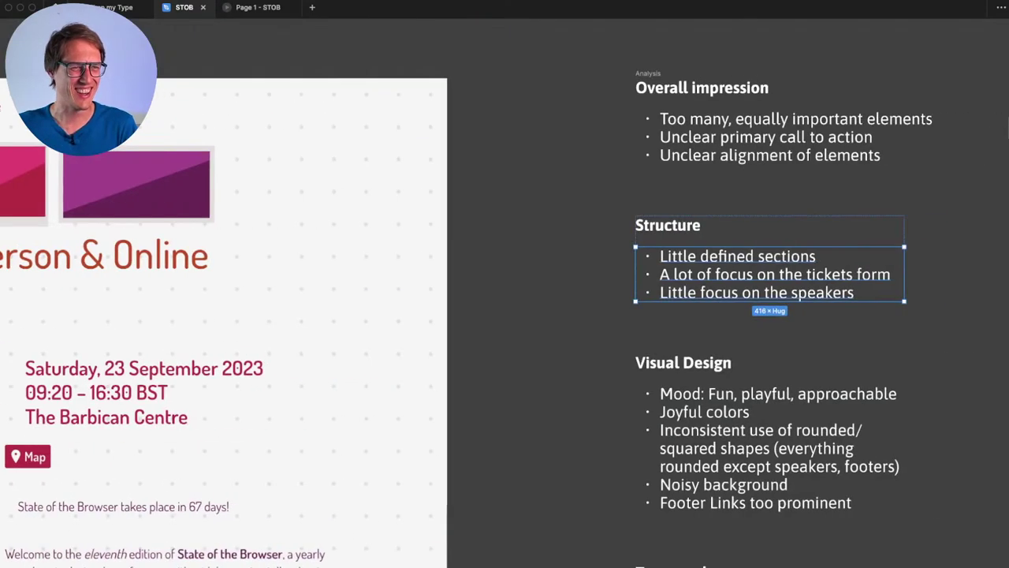
scroll(505, 284, right, 2)
scroll(504, 284, down, 5)
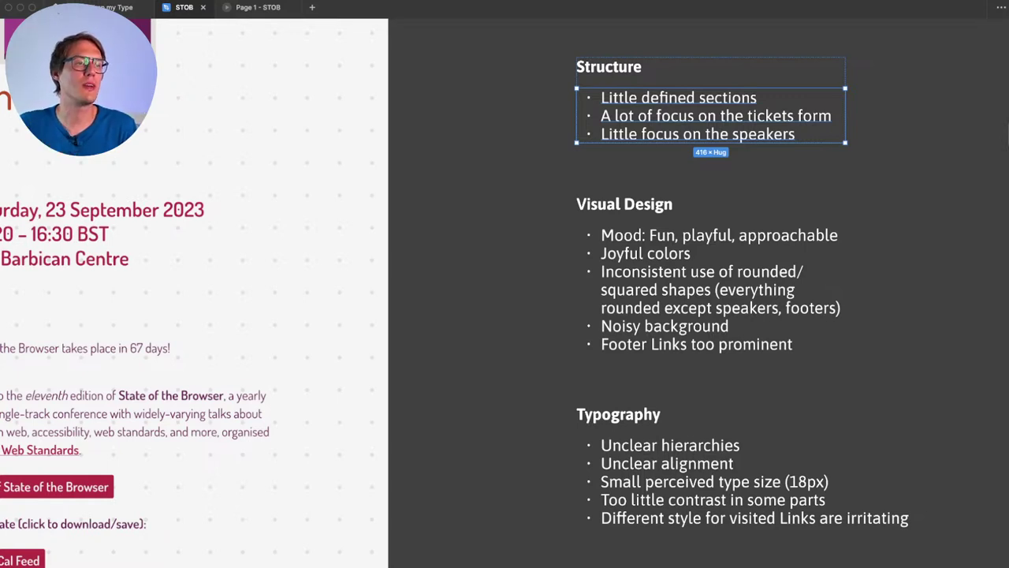
scroll(505, 292, down, 2)
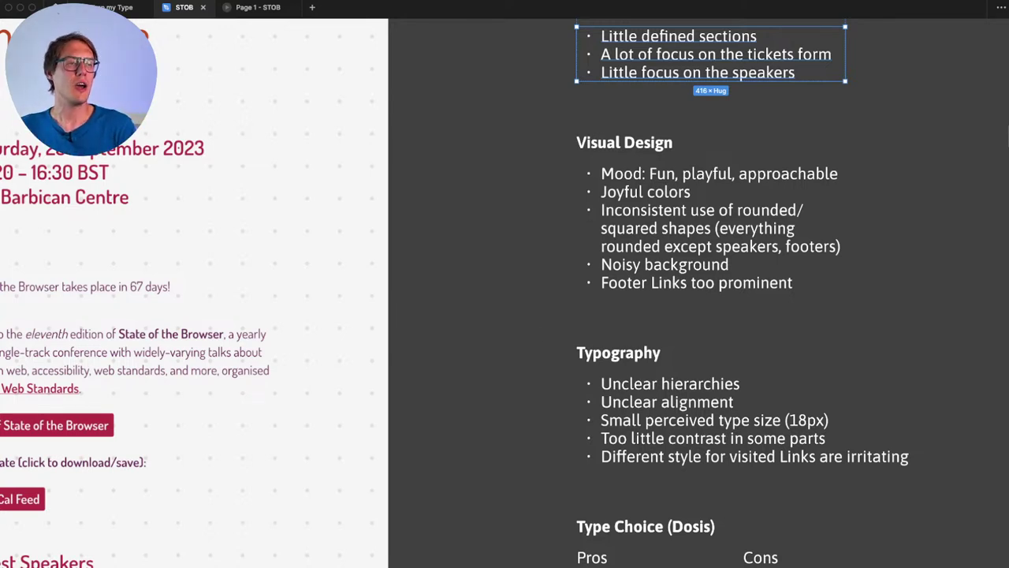
Step: Deselect the notes text and check the Typography points on hierarchies and alignment against the header, headings and event details of the original screenshot
click(539, 335)
scroll(538, 335, down, 2)
scroll(539, 335, up, 1)
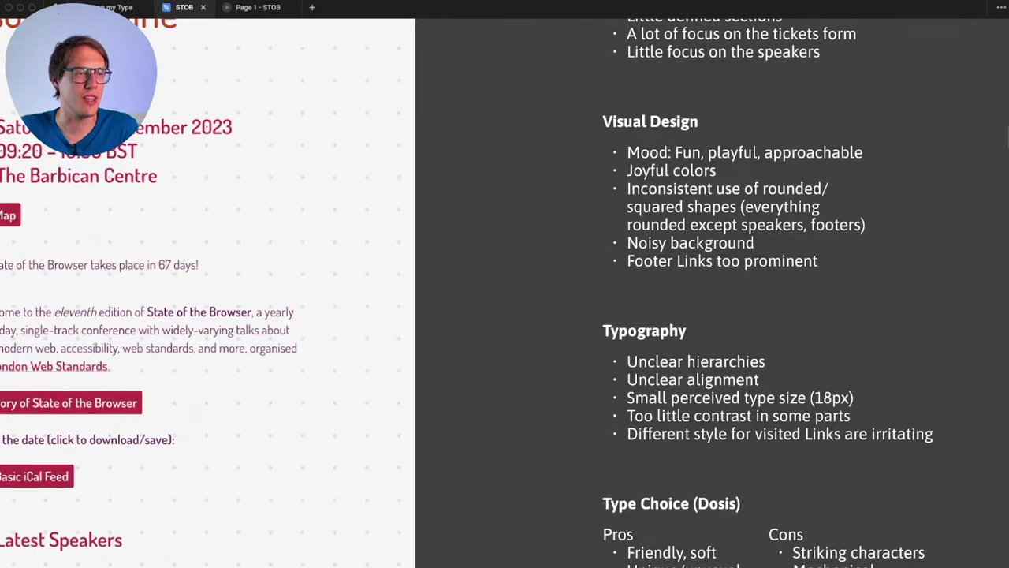
scroll(504, 292, down, 3)
scroll(504, 292, left, 3)
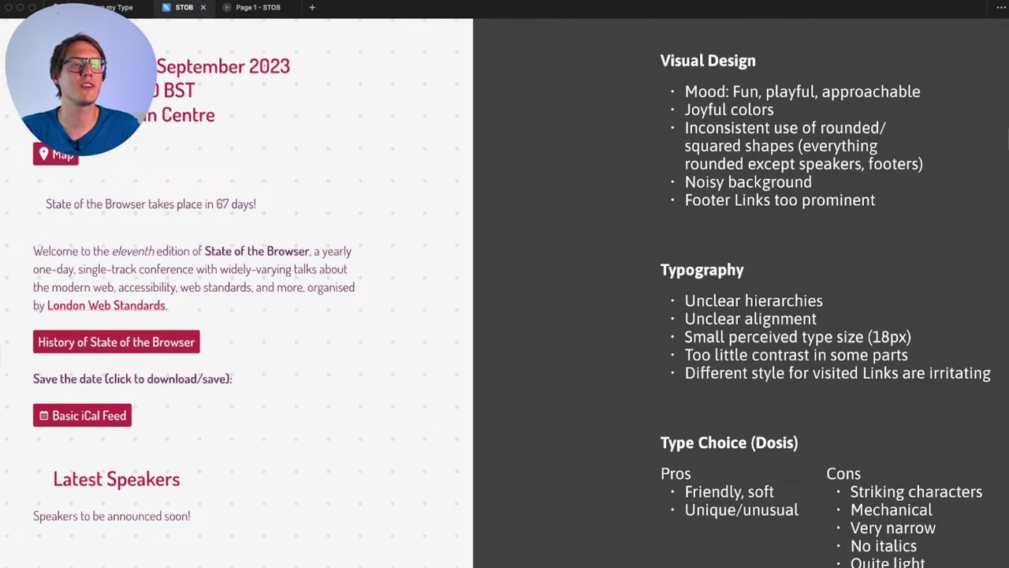
scroll(505, 292, left, 10)
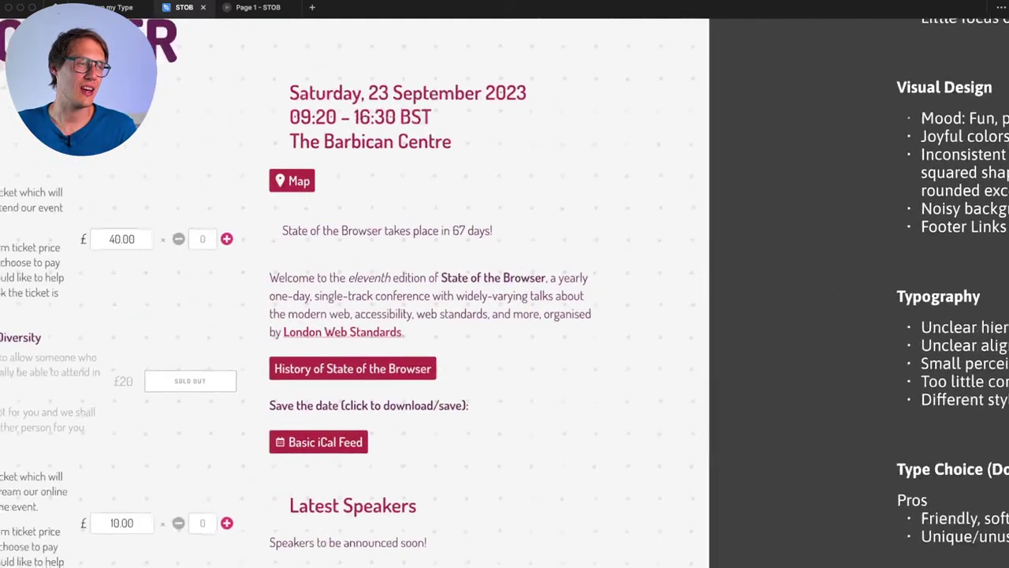
scroll(504, 292, up, 5)
scroll(504, 292, up, 3)
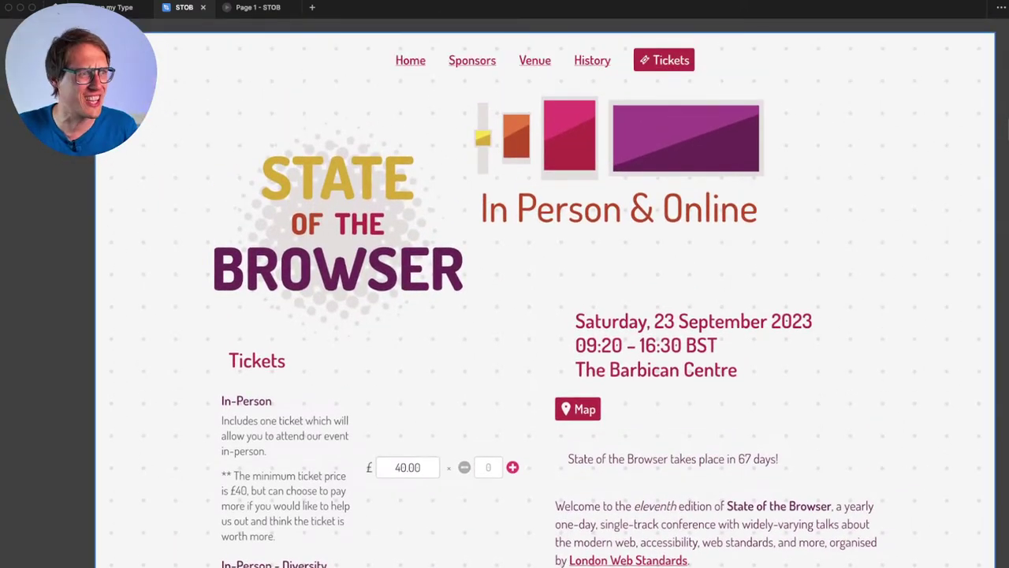
scroll(505, 300, up, 1)
scroll(505, 300, down, 4)
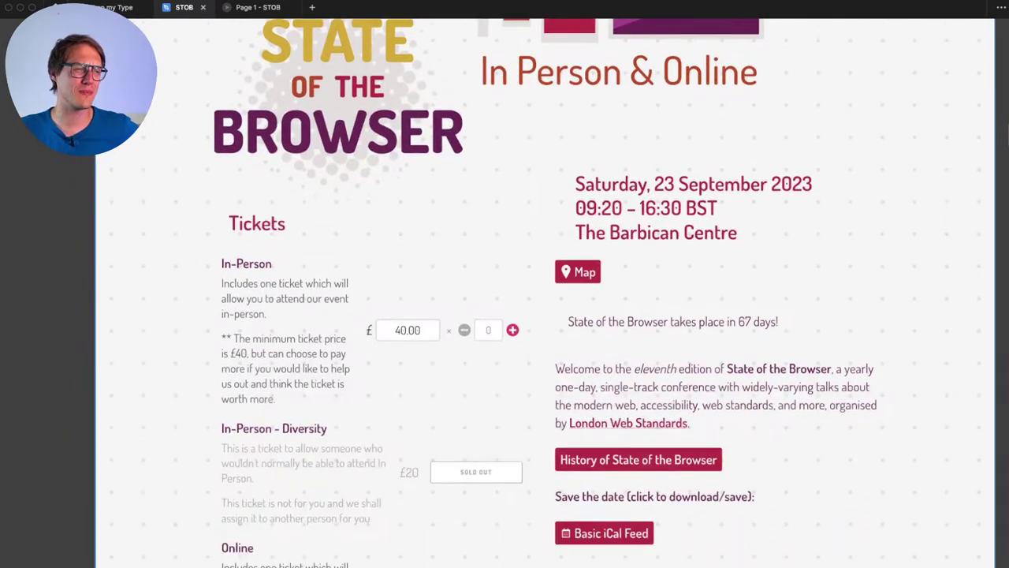
scroll(504, 284, right, 5)
scroll(505, 284, left, 4)
scroll(505, 284, left, 3)
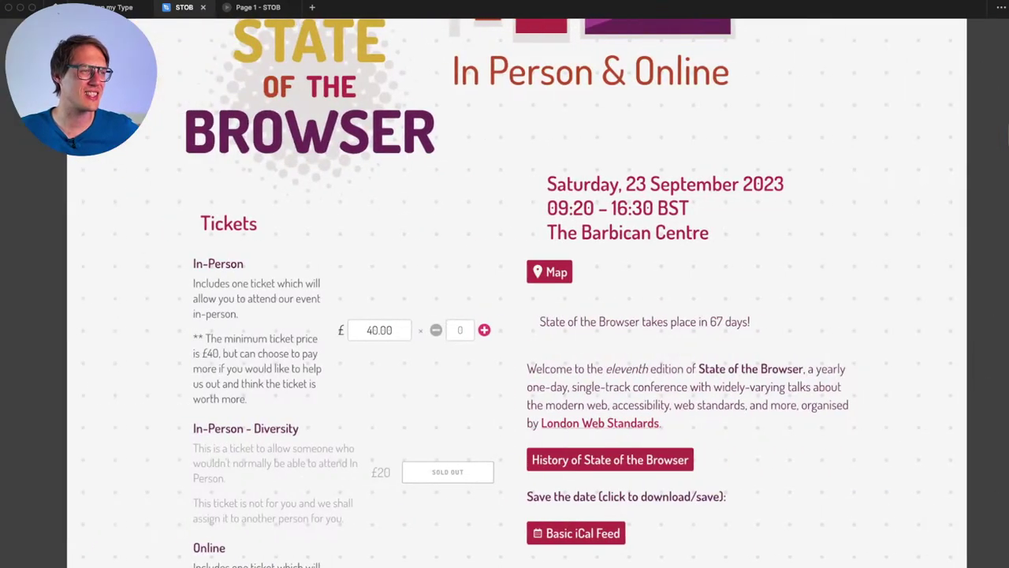
scroll(504, 284, right, 2)
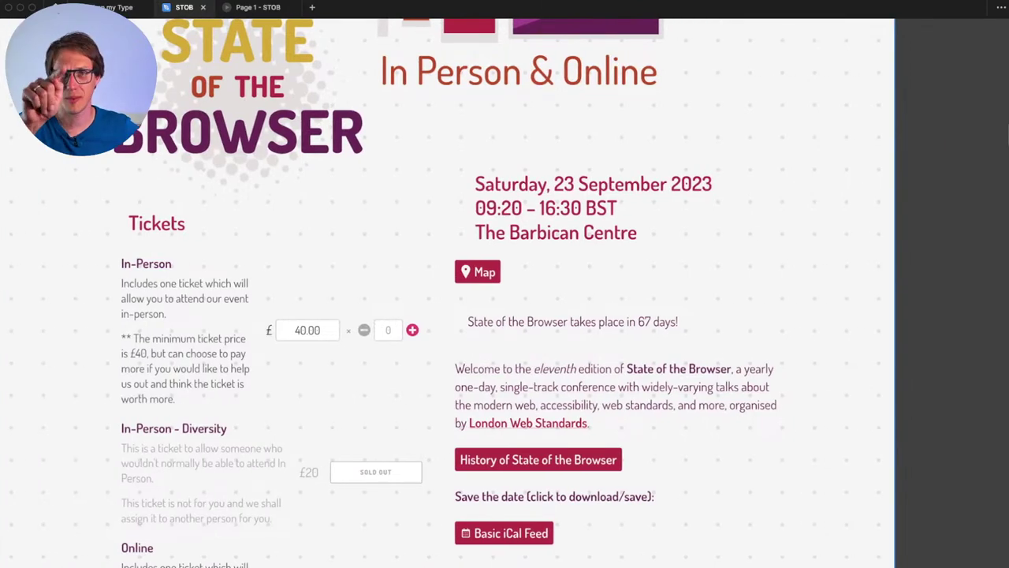
scroll(504, 284, right, 10)
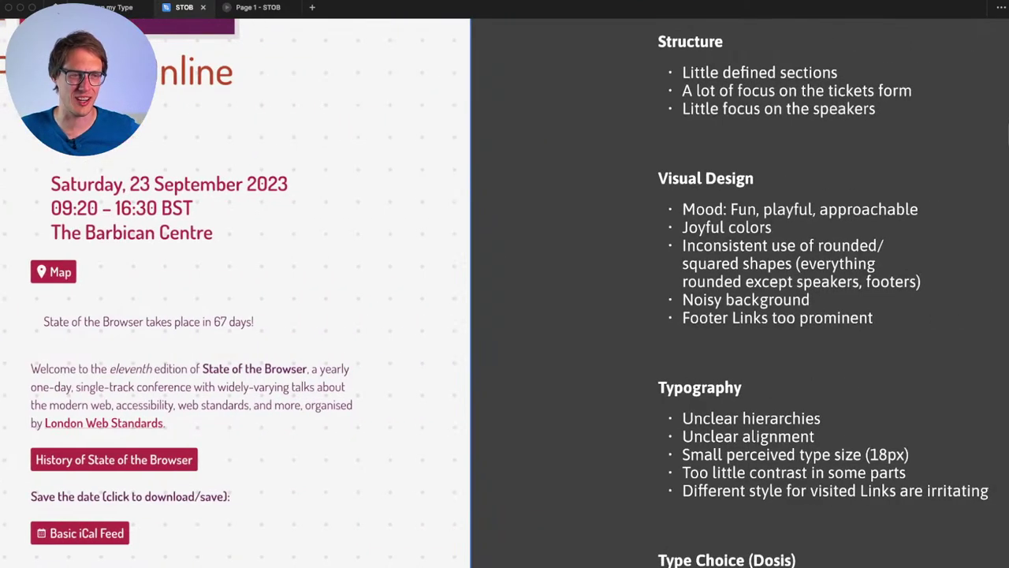
Step: Check the points on small type size and low contrast against the ticket descriptions and introduction text, returning to the Typography notes
scroll(505, 284, left, 10)
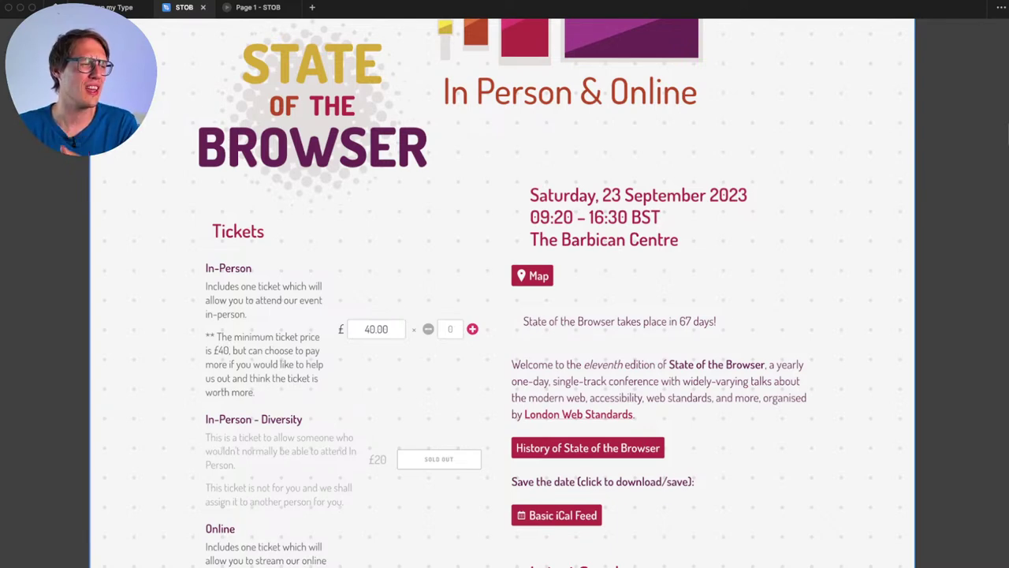
scroll(504, 316, down, 1)
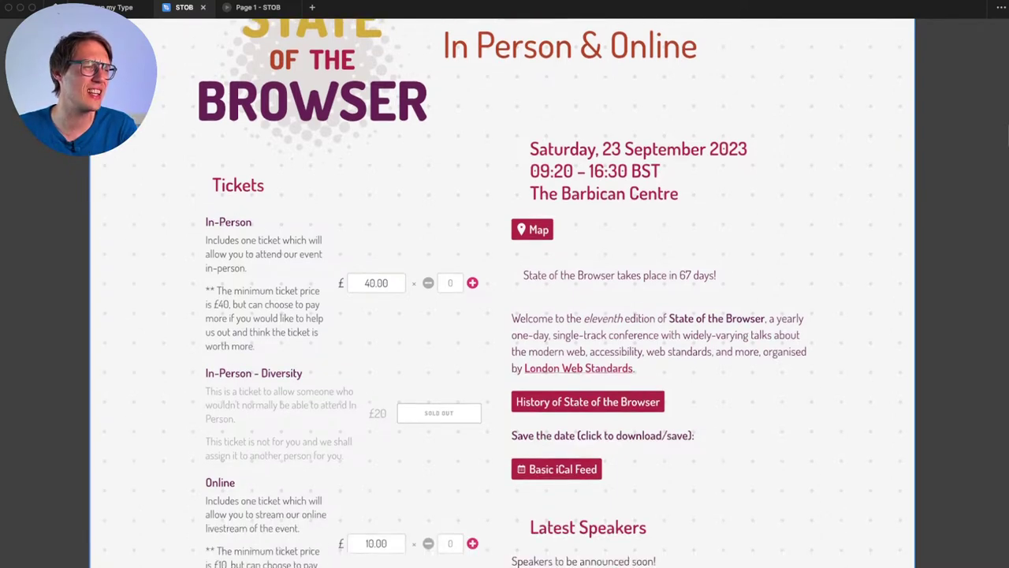
scroll(503, 315, down, 1)
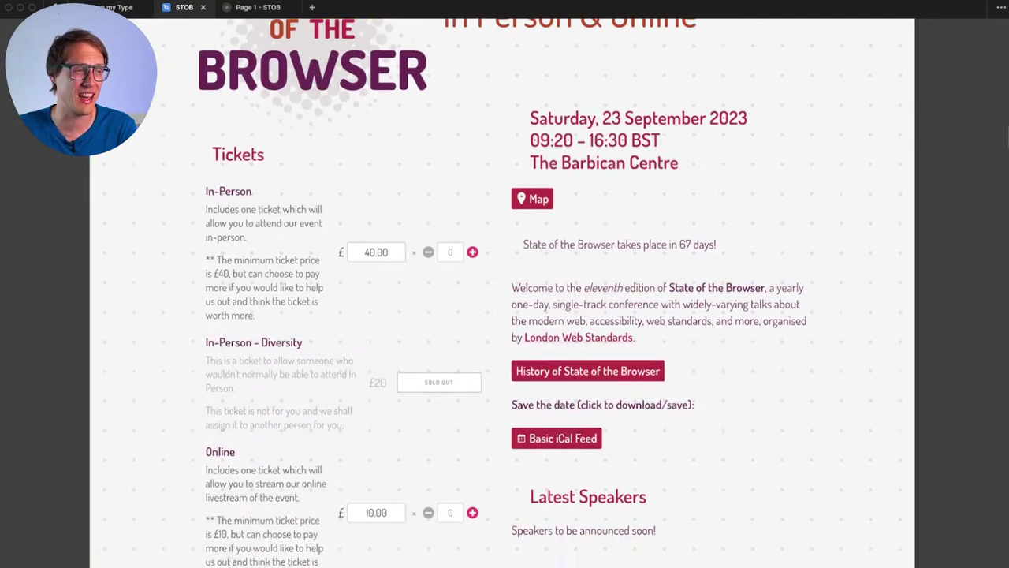
scroll(505, 315, down, 1)
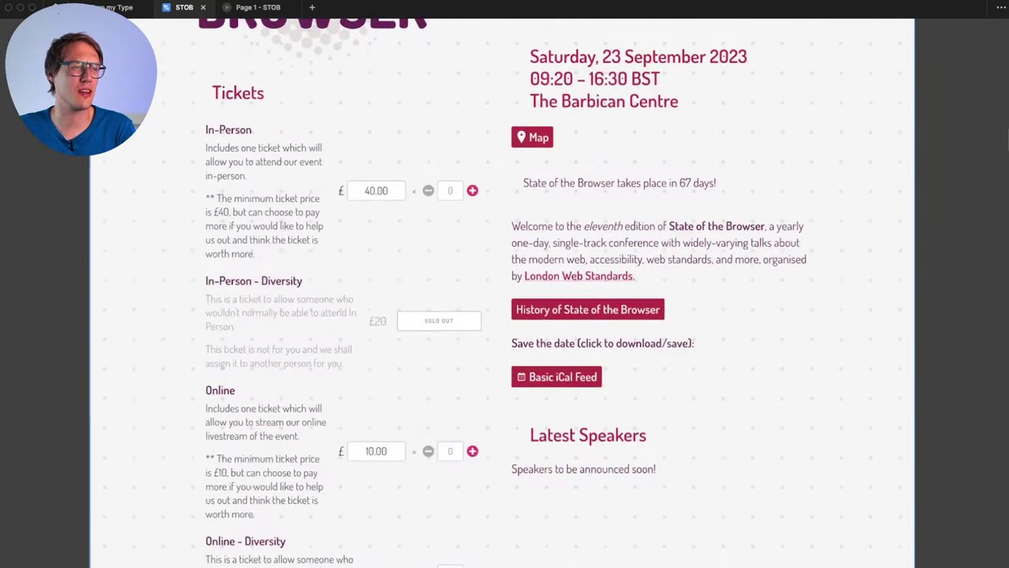
scroll(504, 316, right, 10)
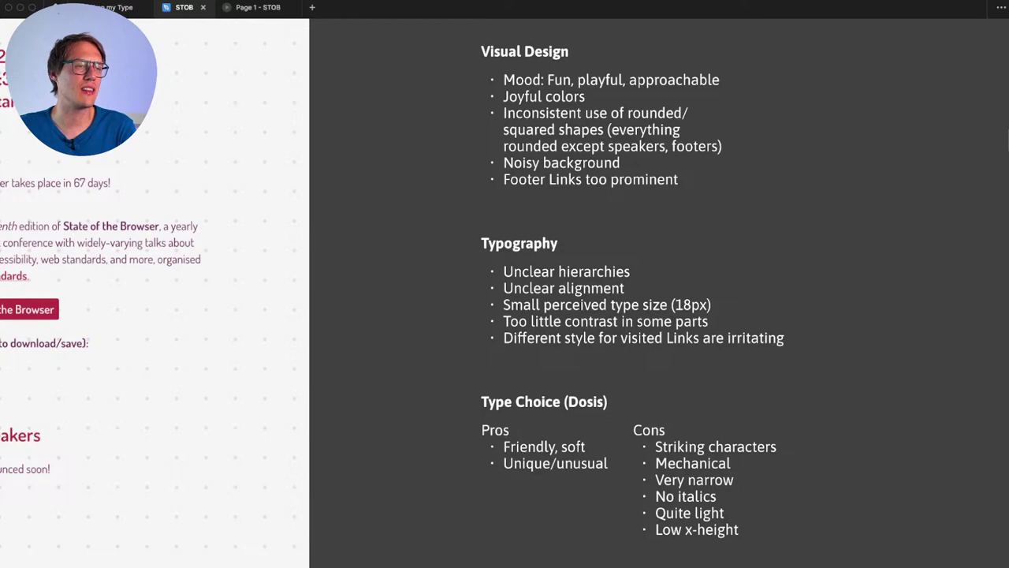
Step: Check the visited links point against the navigation and text links of the original screenshot, and return to the analysis notes
scroll(505, 316, left, 10)
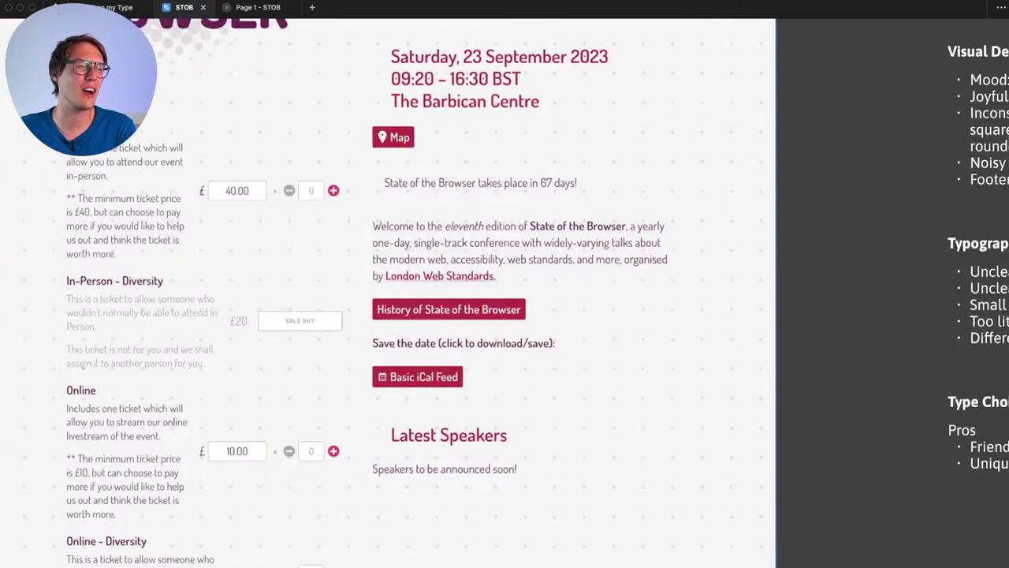
scroll(504, 315, up, 6)
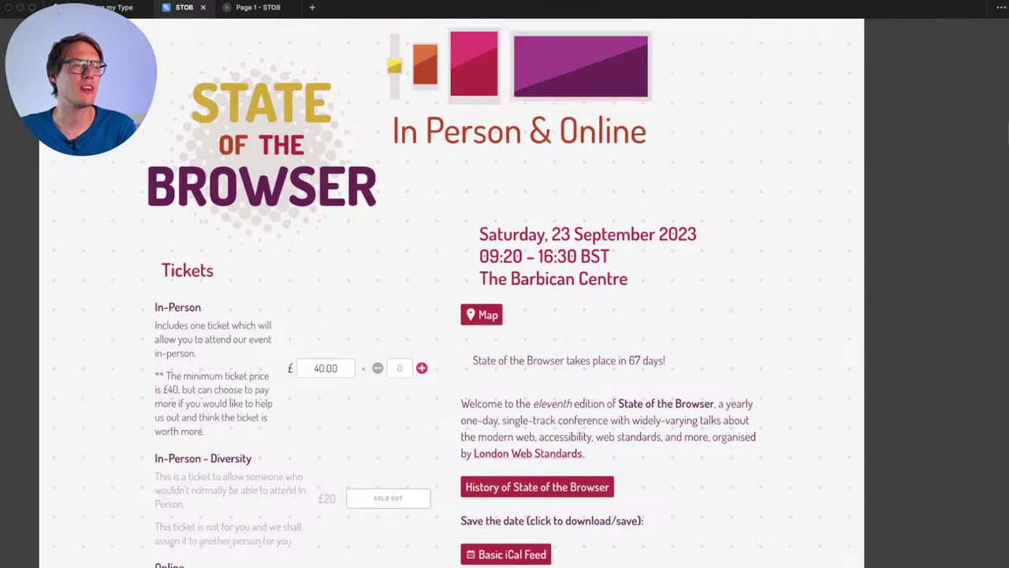
scroll(504, 315, left, 3)
scroll(505, 315, up, 2)
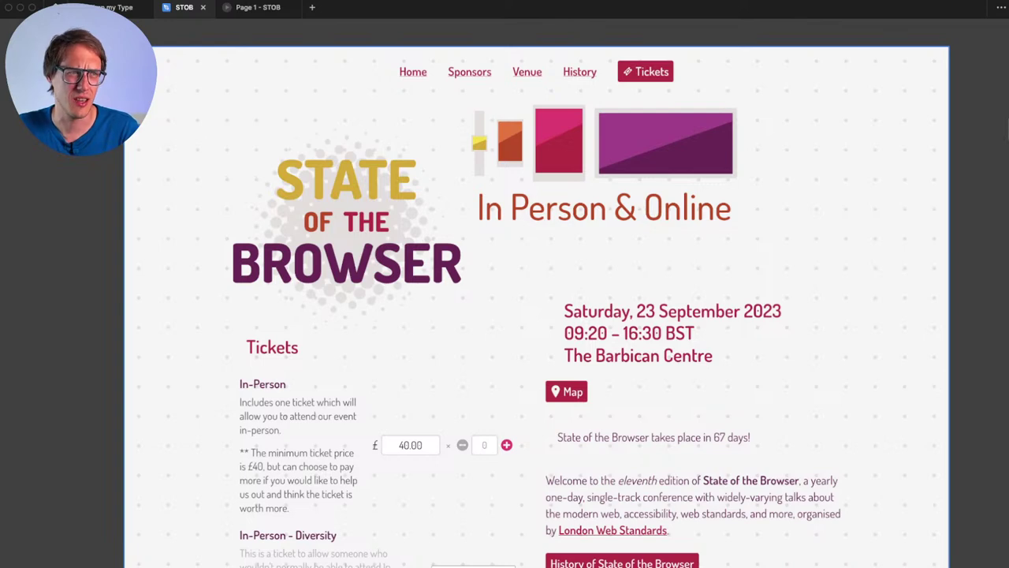
scroll(504, 316, right, 3)
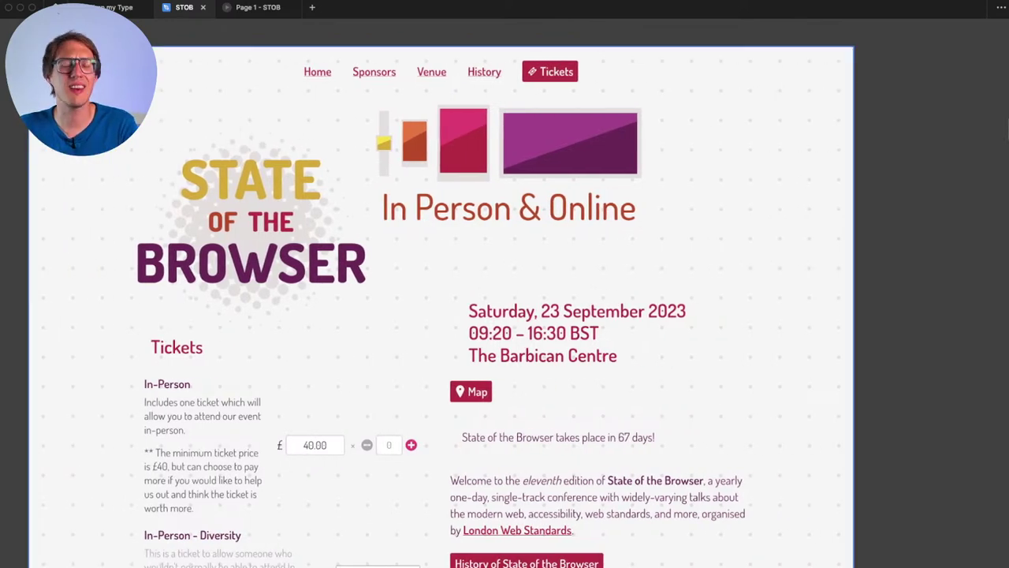
scroll(504, 315, right, 3)
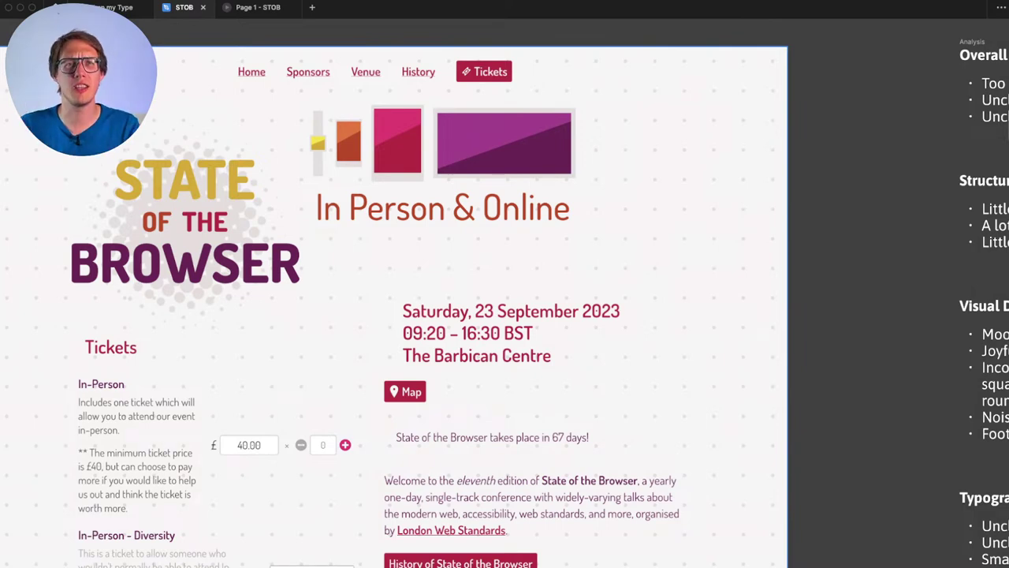
scroll(757, 363, right, 10)
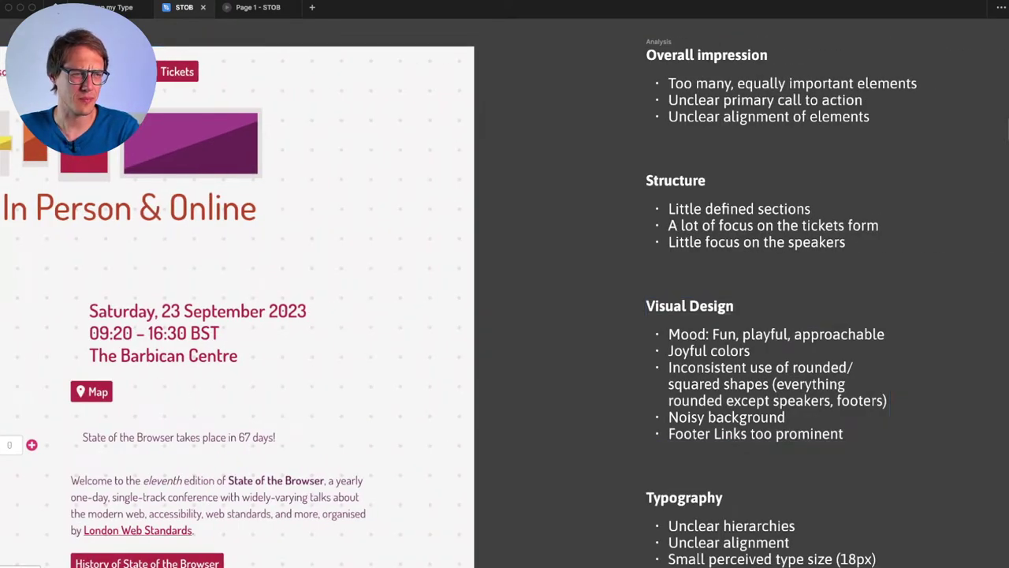
Step: Read down the analysis notes to the pros and cons in the Type Choice (Dosis) section
scroll(757, 363, down, 2)
scroll(757, 363, down, 3)
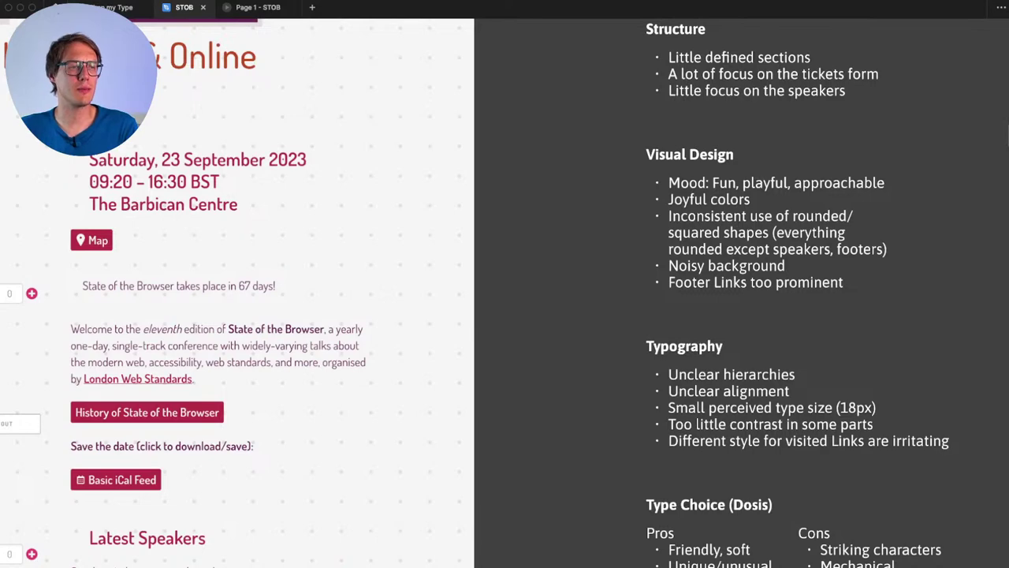
scroll(757, 363, down, 7)
scroll(756, 362, right, 3)
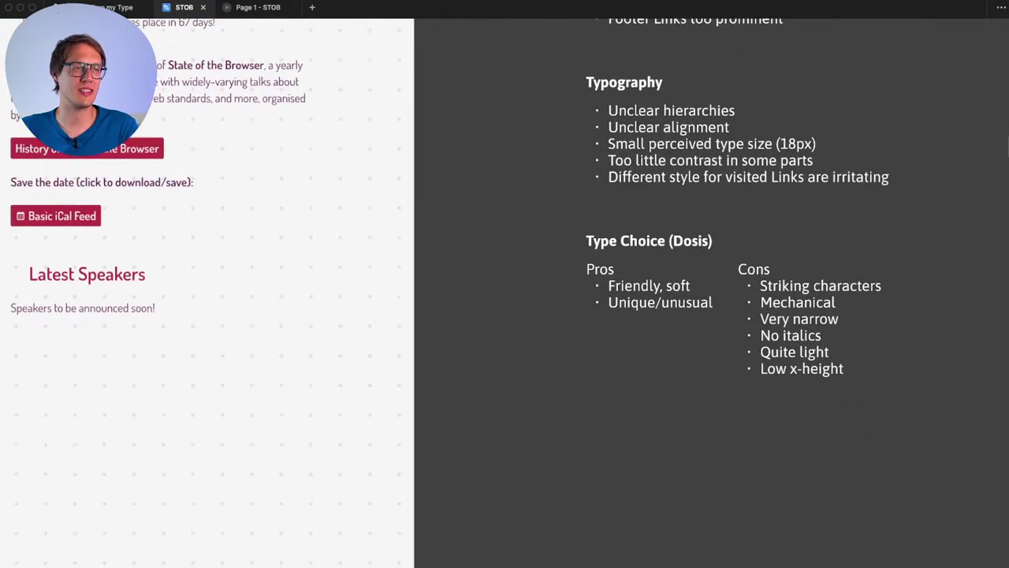
scroll(757, 362, right, 4)
scroll(757, 362, down, 2)
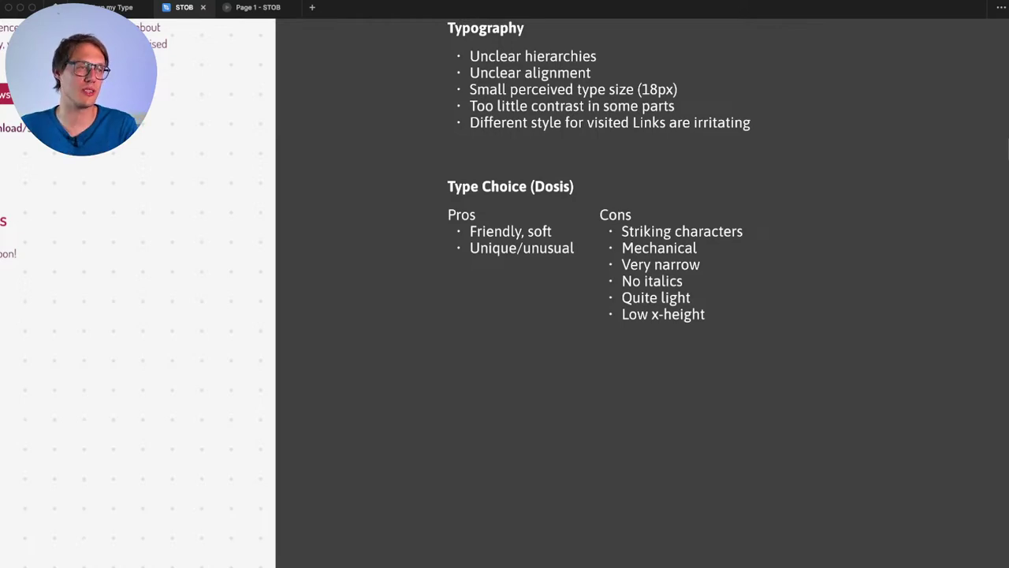
Step: Move the two x-height comparison cards for Dosis and Asap beneath the Type Choice (Dosis) notes, aligned with their starting edge, and deselect them
scroll(756, 363, right, 12)
scroll(756, 362, up, 3)
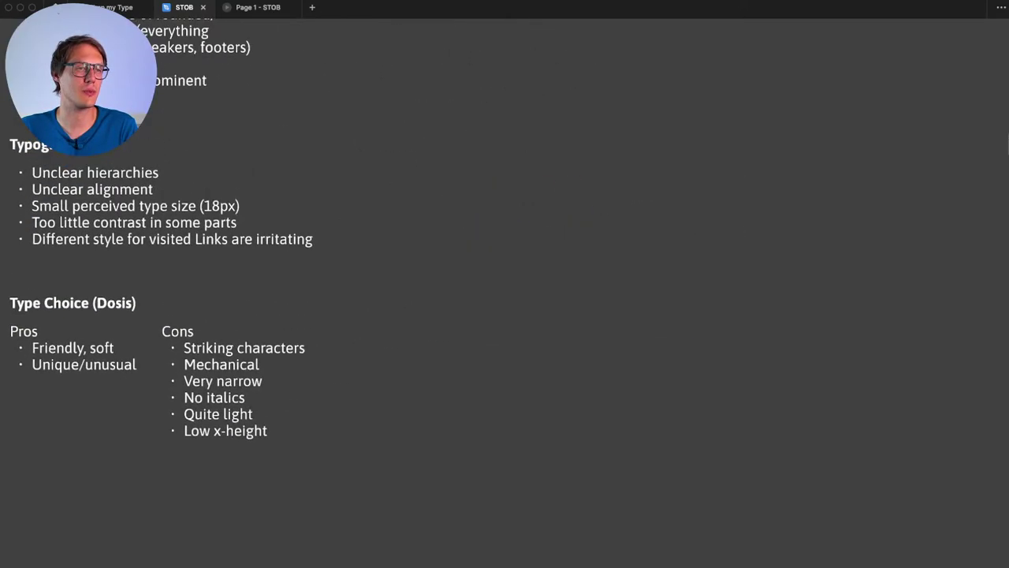
scroll(648, 368, down, 4)
scroll(648, 369, left, 2)
scroll(648, 368, up, 4)
scroll(648, 368, right, 7)
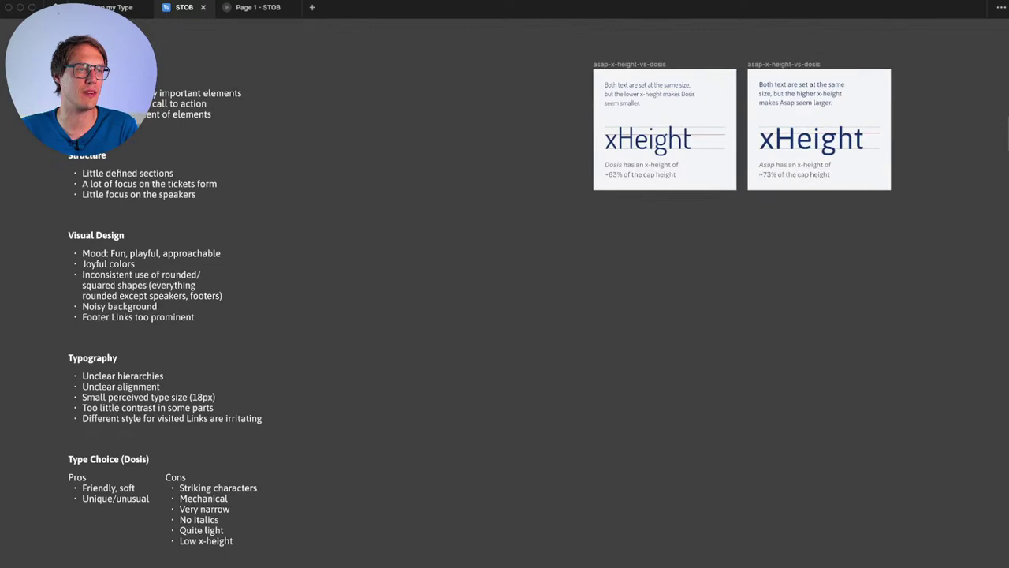
drag(569, 36, 979, 261)
drag(670, 110, 145, 517)
scroll(145, 517, down, 2)
scroll(145, 516, left, 2)
scroll(229, 359, up, 3)
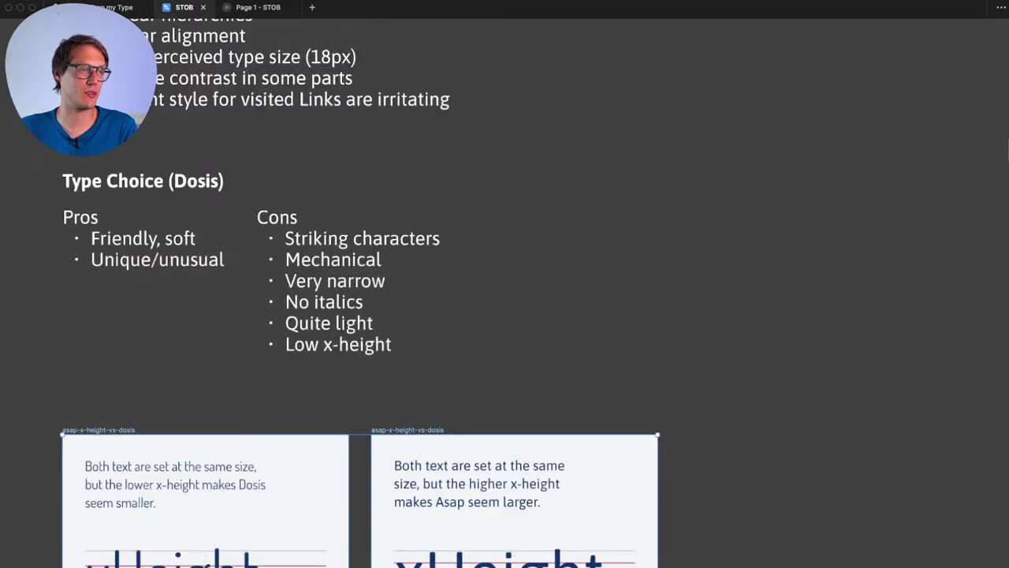
scroll(229, 359, down, 2)
scroll(228, 359, left, 2)
click(323, 194)
scroll(323, 194, down, 1)
scroll(323, 194, left, 1)
key(Escape)
scroll(459, 322, down, 1)
scroll(458, 322, left, 1)
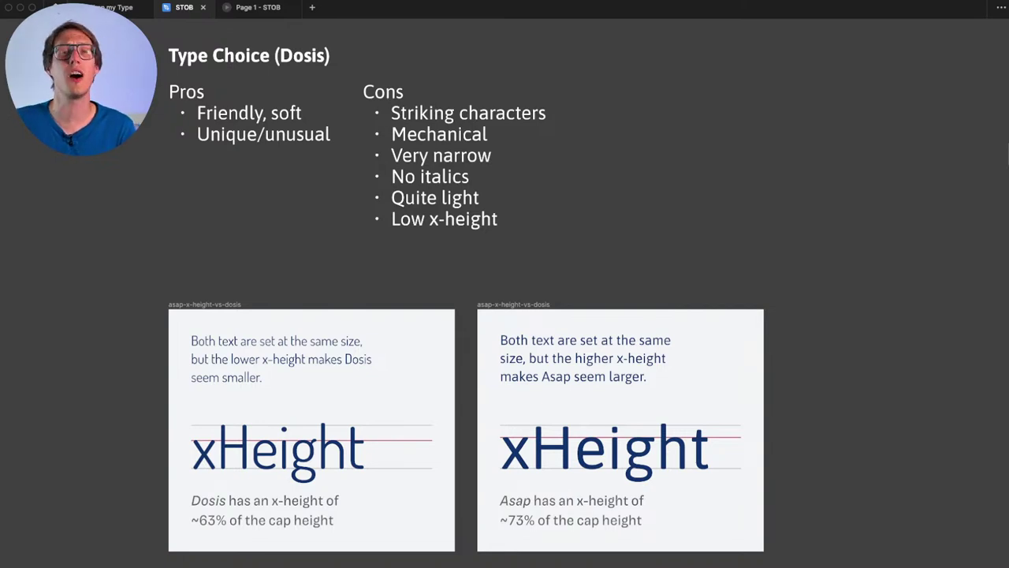
Step: Examine the Dosis and Asap x-height cards up close alongside the listed cons of the Dosis typeface
scroll(505, 315, left, 2)
scroll(504, 316, up, 1)
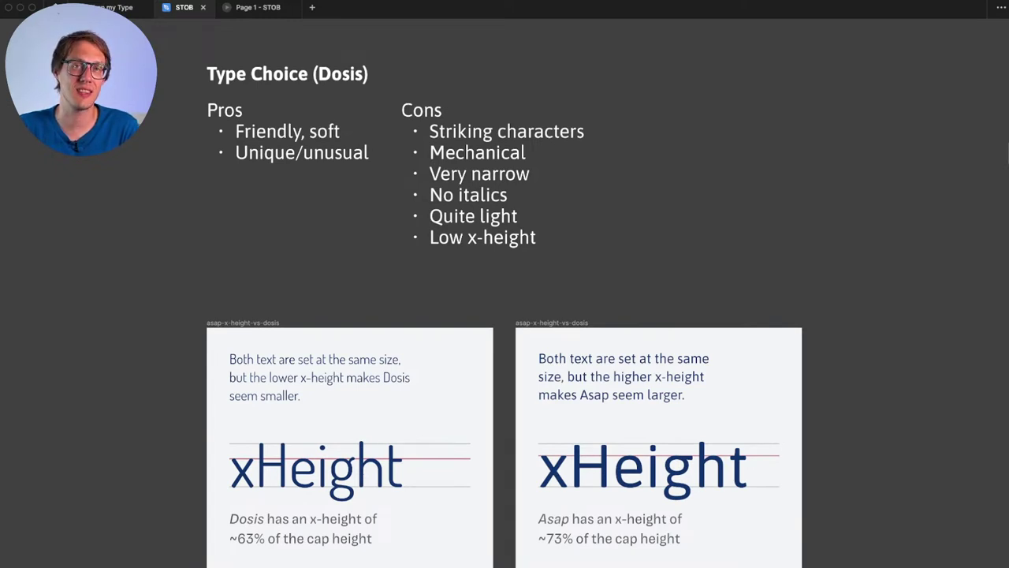
scroll(505, 315, down, 2)
scroll(505, 315, left, 1)
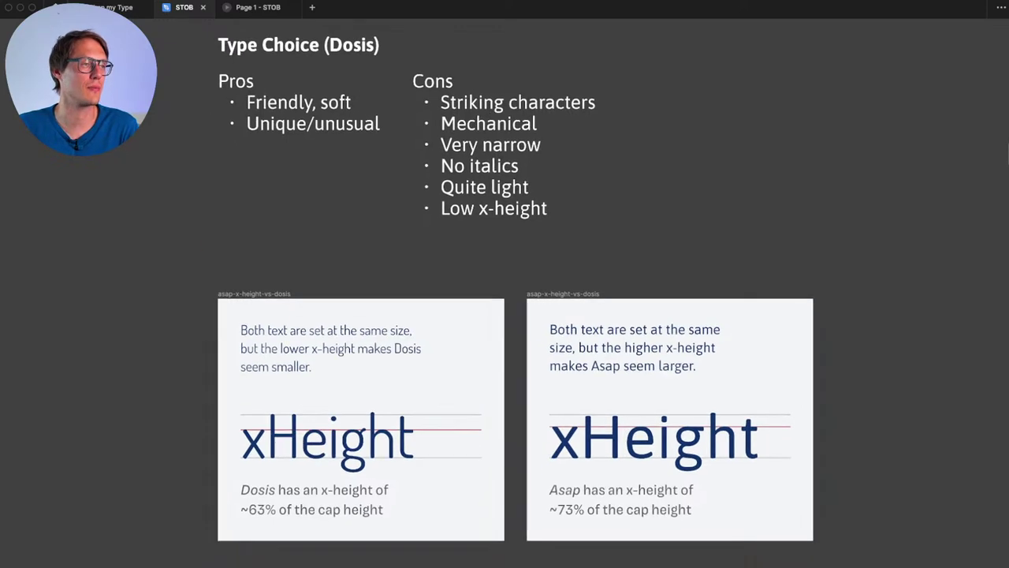
scroll(504, 315, left, 1)
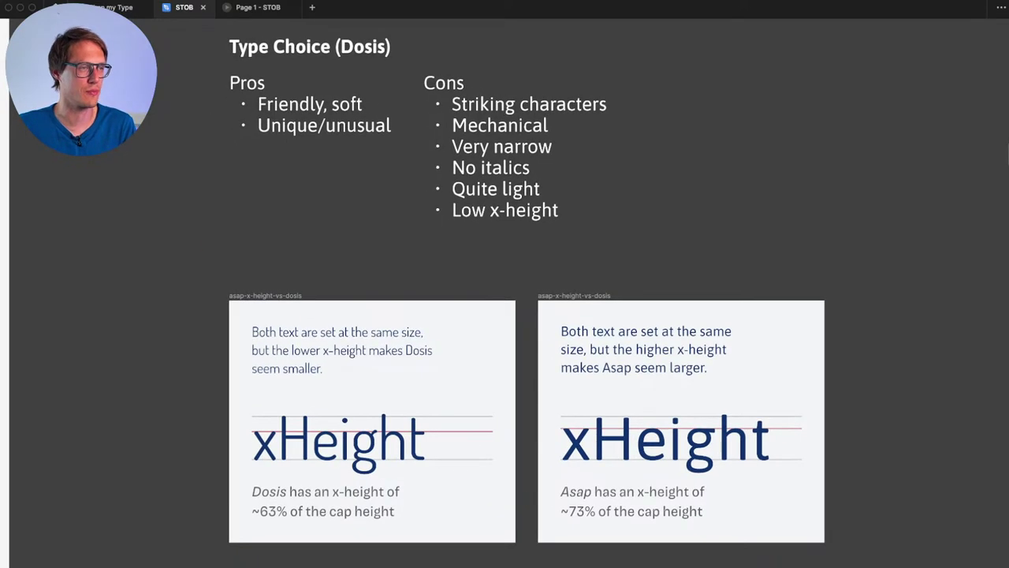
scroll(271, 314, up, 3)
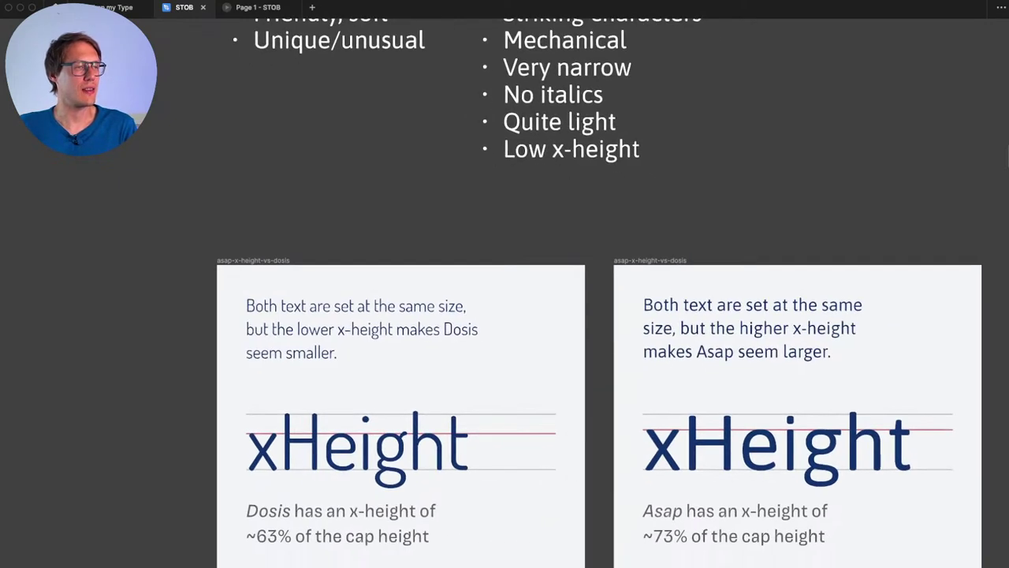
scroll(504, 316, up, 1)
scroll(505, 315, down, 2)
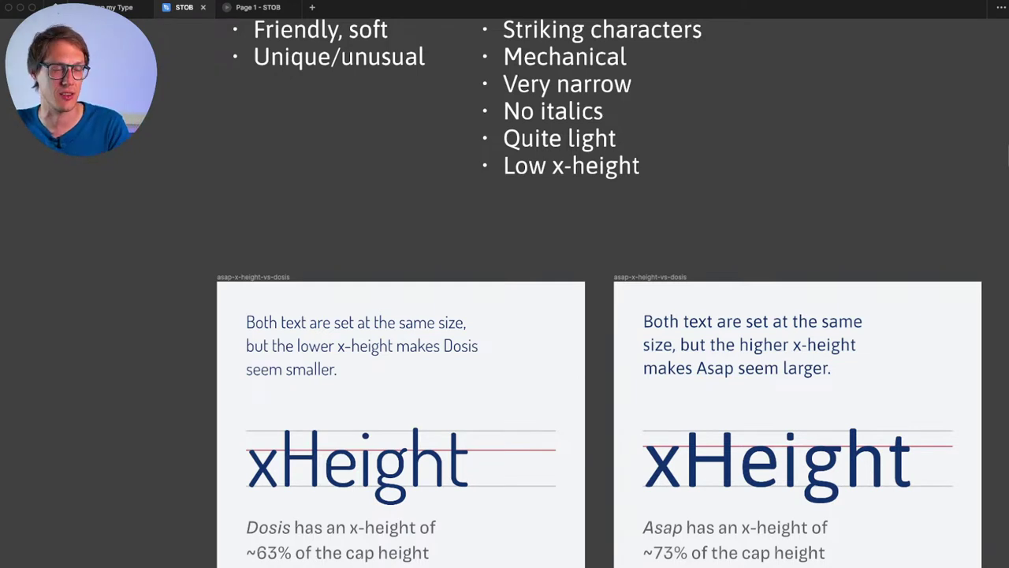
scroll(363, 374, up, 2)
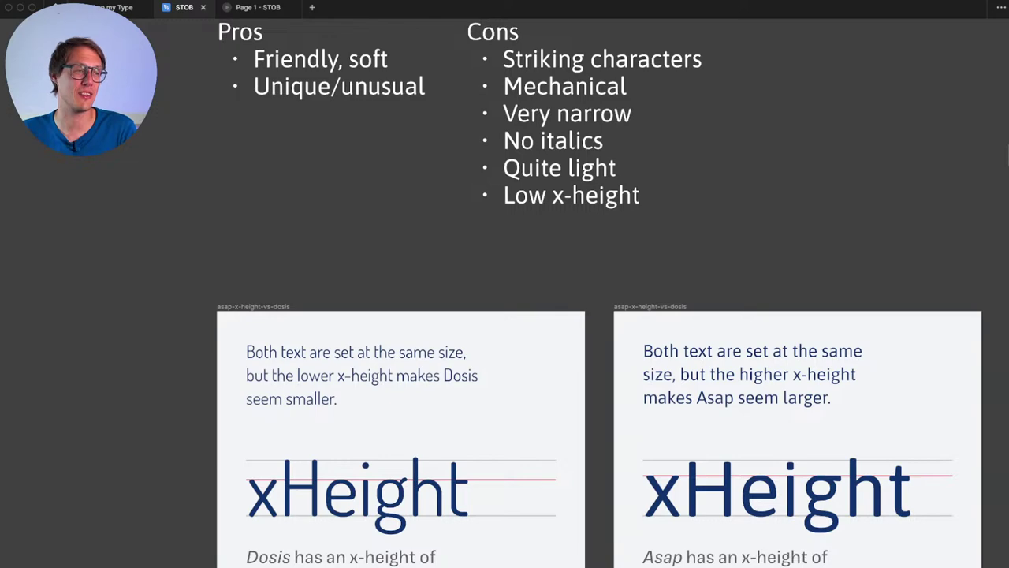
scroll(339, 363, up, 5)
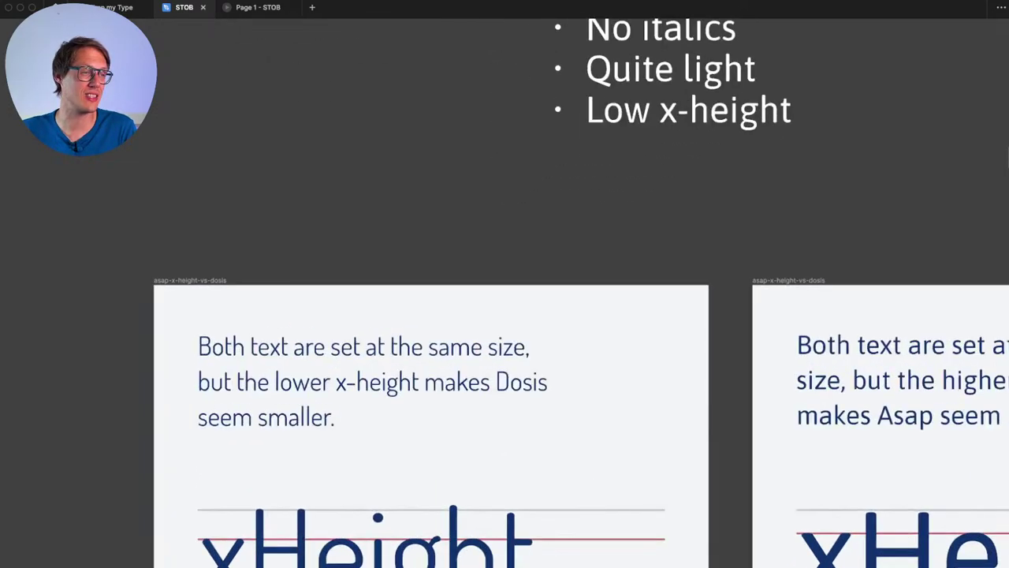
scroll(347, 353, down, 5)
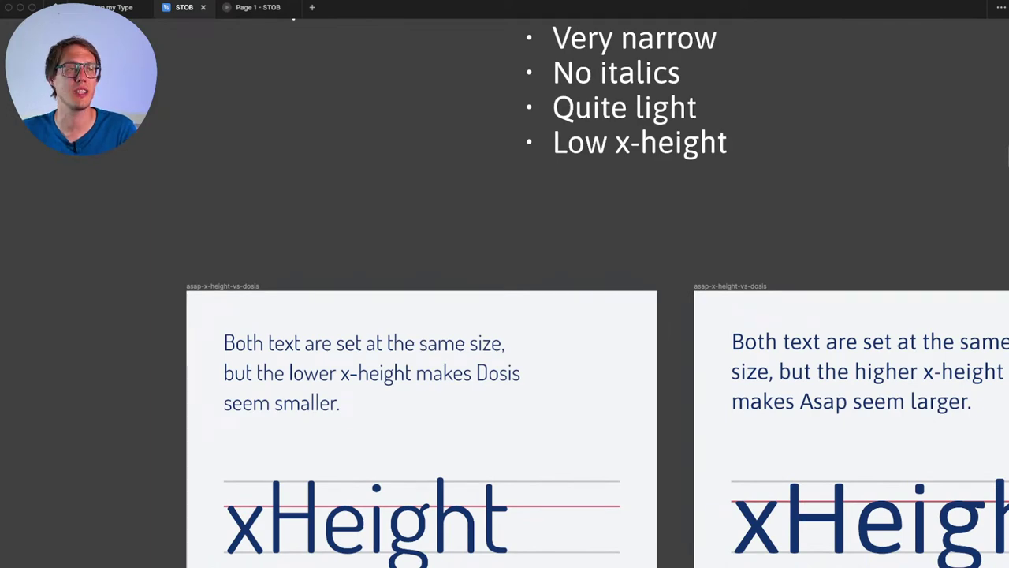
scroll(344, 298, down, 3)
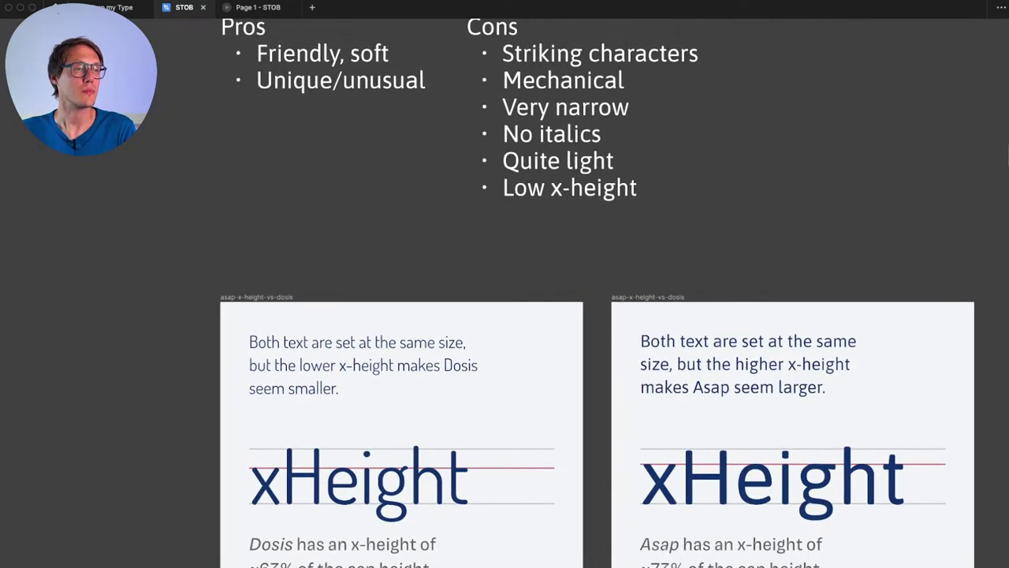
Step: Compare the Dosis and Asap x-height cards up close, including the baseline, x-height and cap-height lines of the Dosis sample
scroll(270, 490, down, 1)
scroll(270, 490, up, 3)
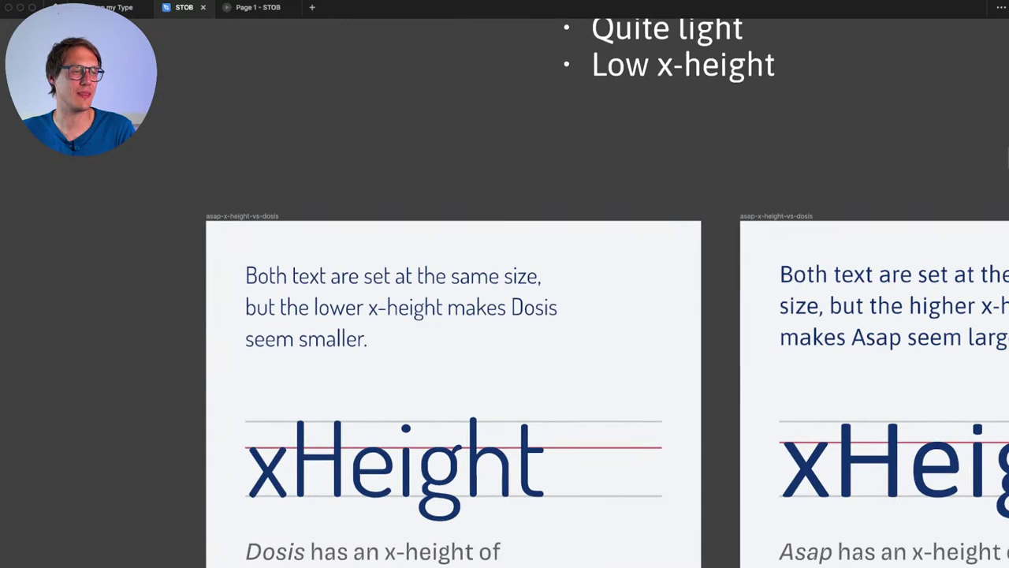
scroll(270, 490, down, 1)
scroll(269, 490, right, 1)
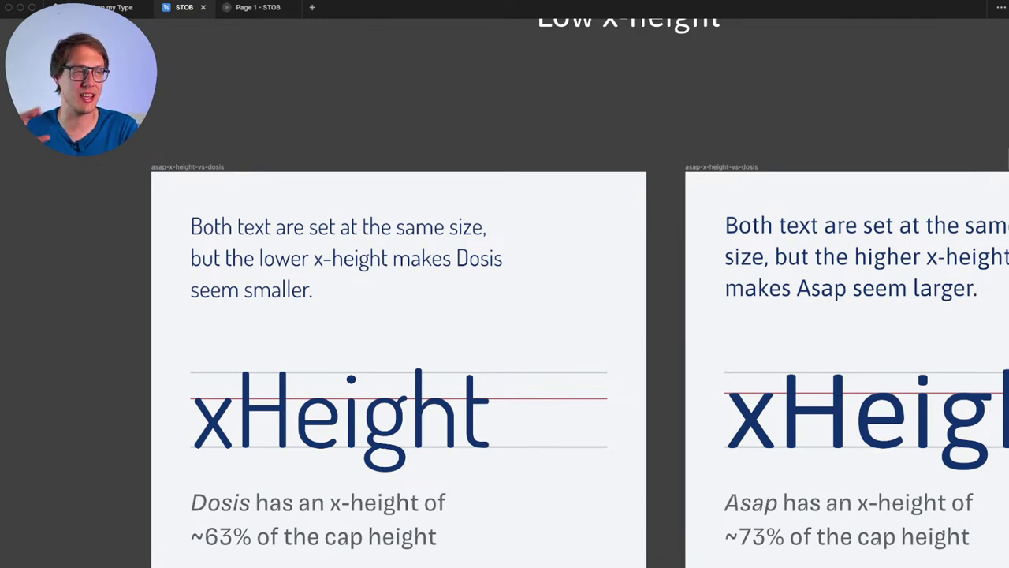
scroll(505, 292, right, 3)
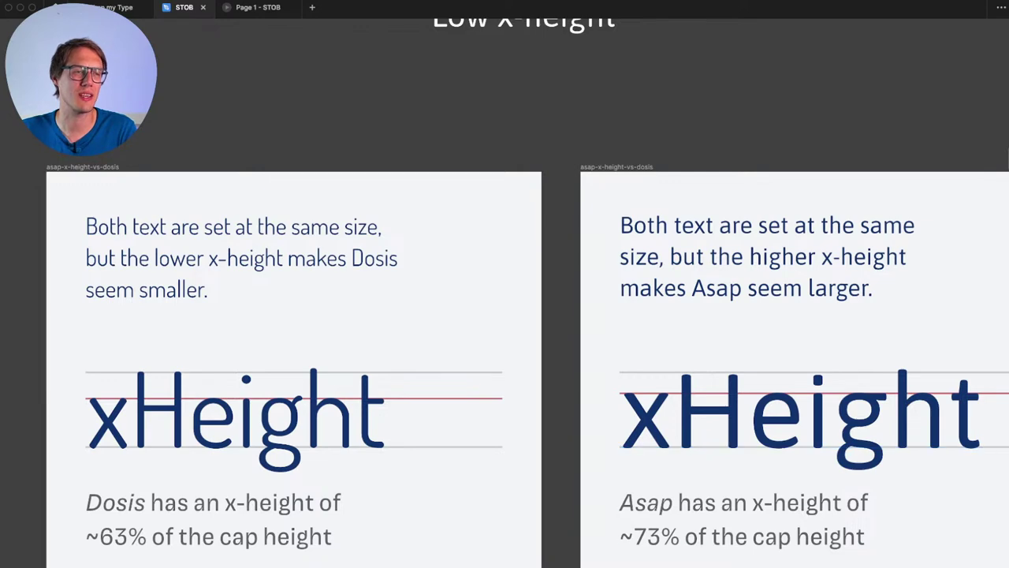
scroll(384, 422, left, 3)
scroll(384, 423, up, 5)
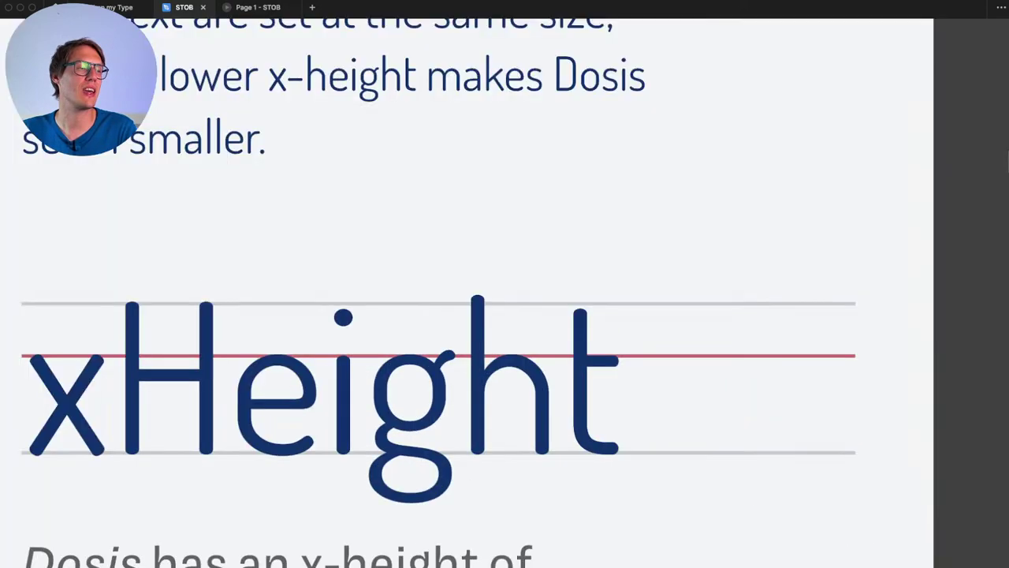
scroll(384, 423, left, 1)
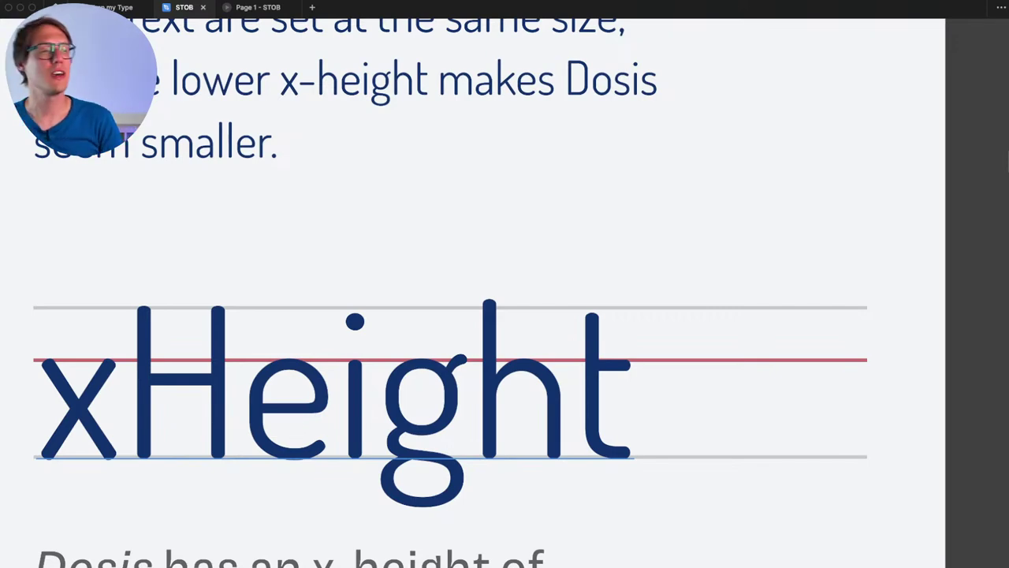
key(Right)
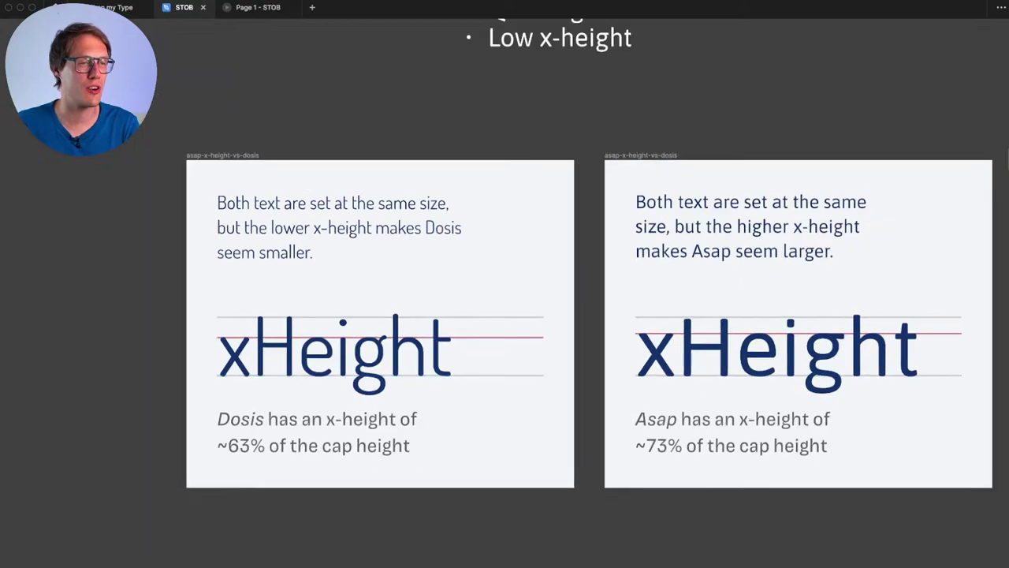
key(Right)
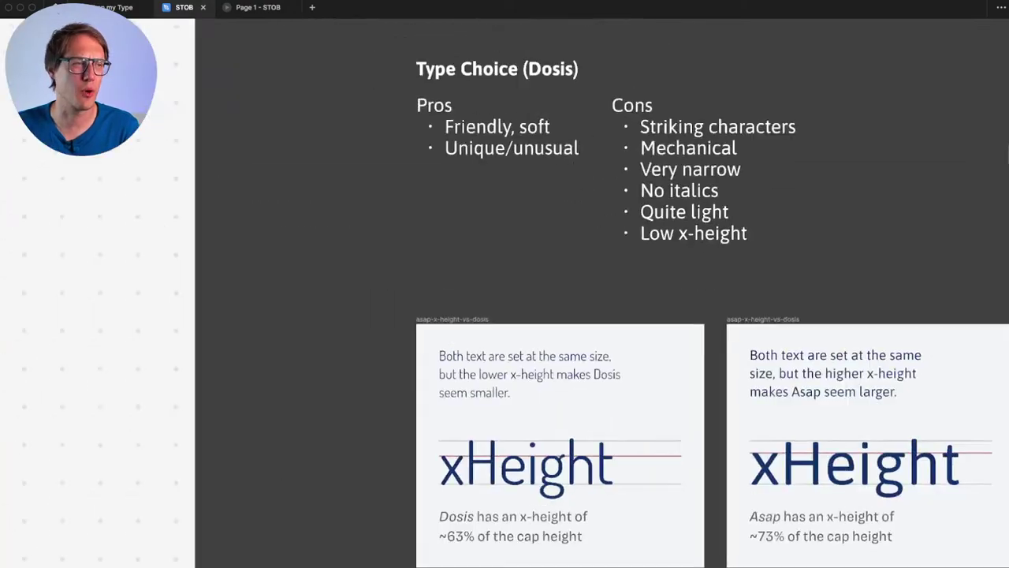
Step: Examine the Dosis body text on the original page screenshot, magnifying the Welcome paragraph and viewing it in context again
scroll(505, 294, left, 8)
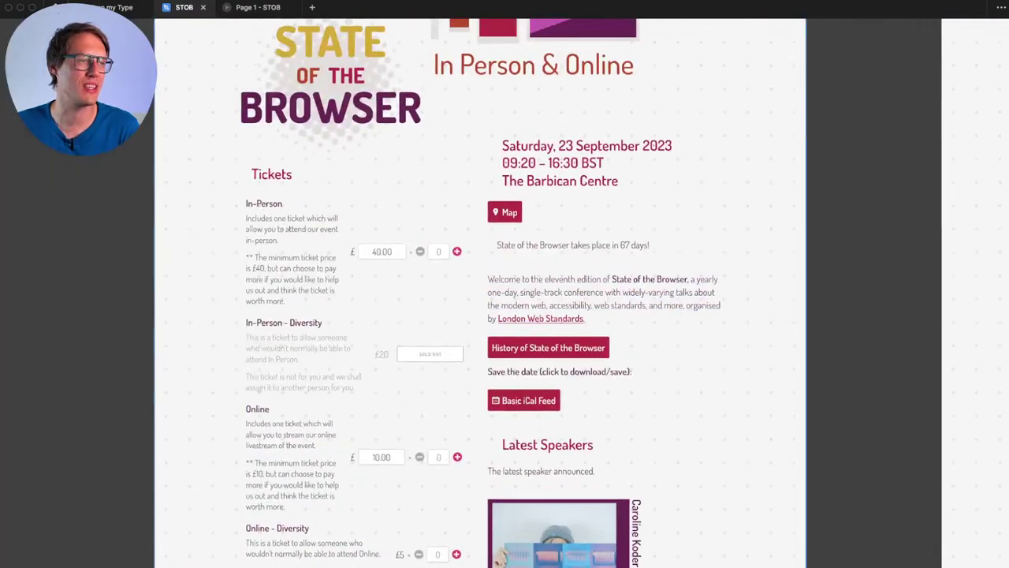
scroll(508, 327, up, 3)
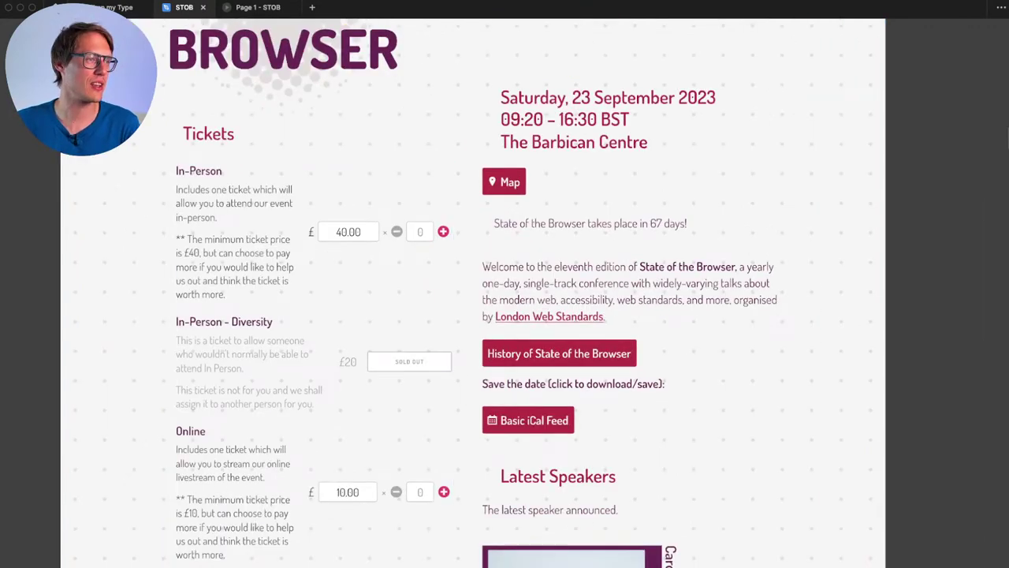
scroll(505, 293, up, 2)
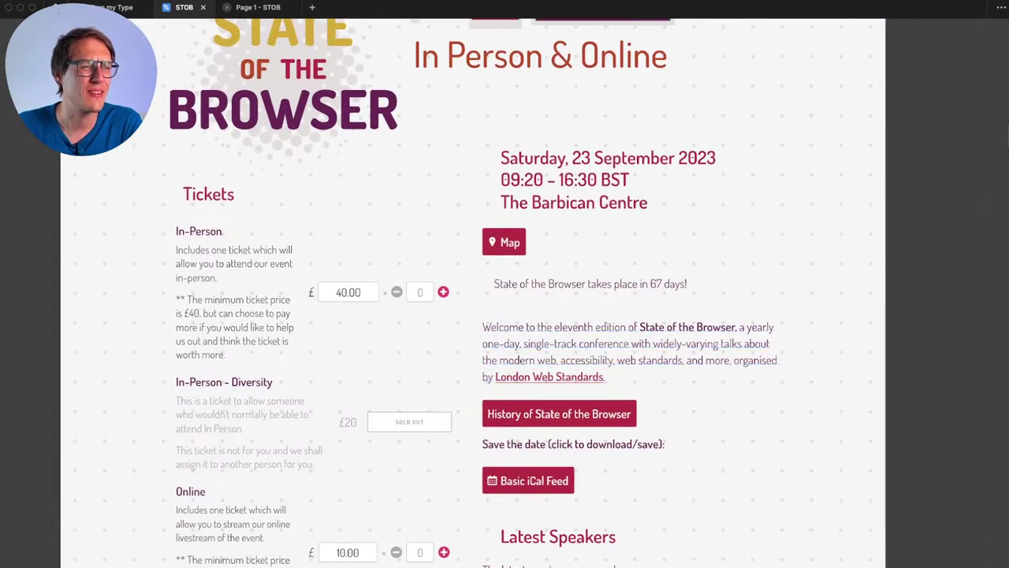
key(Right)
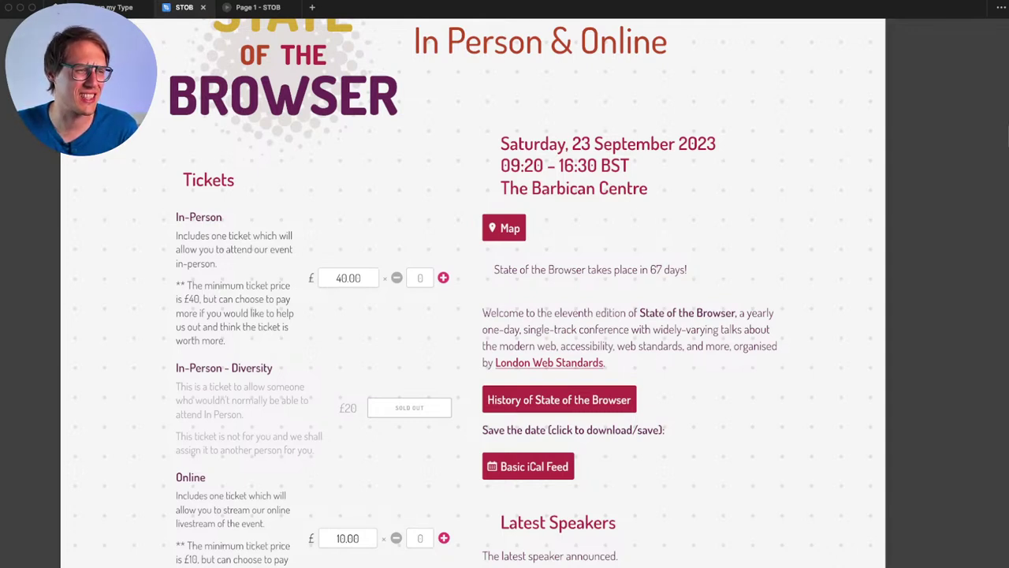
key(z)
drag(516, 288, 574, 359)
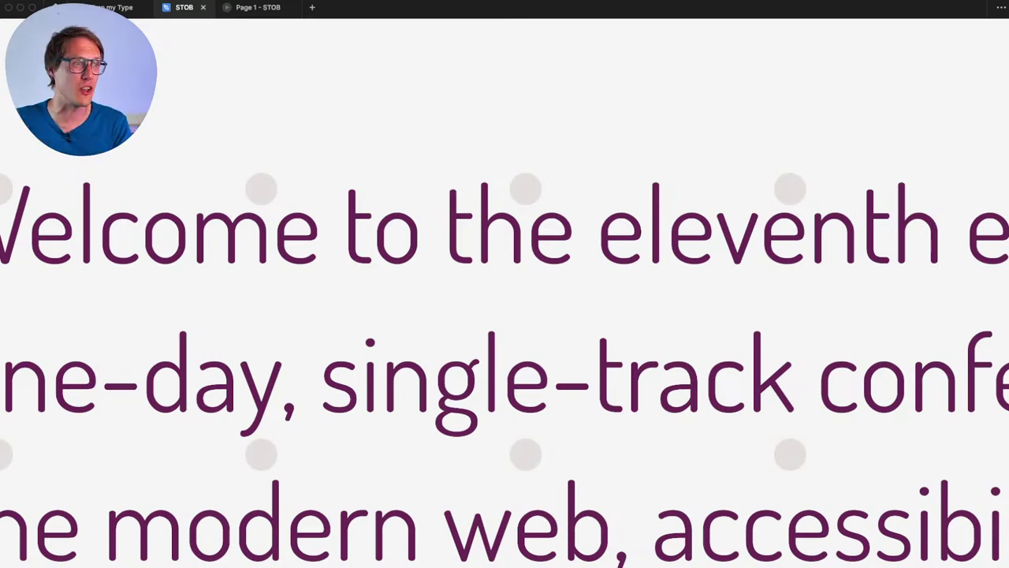
scroll(571, 425, down, 1)
scroll(571, 425, down, 3)
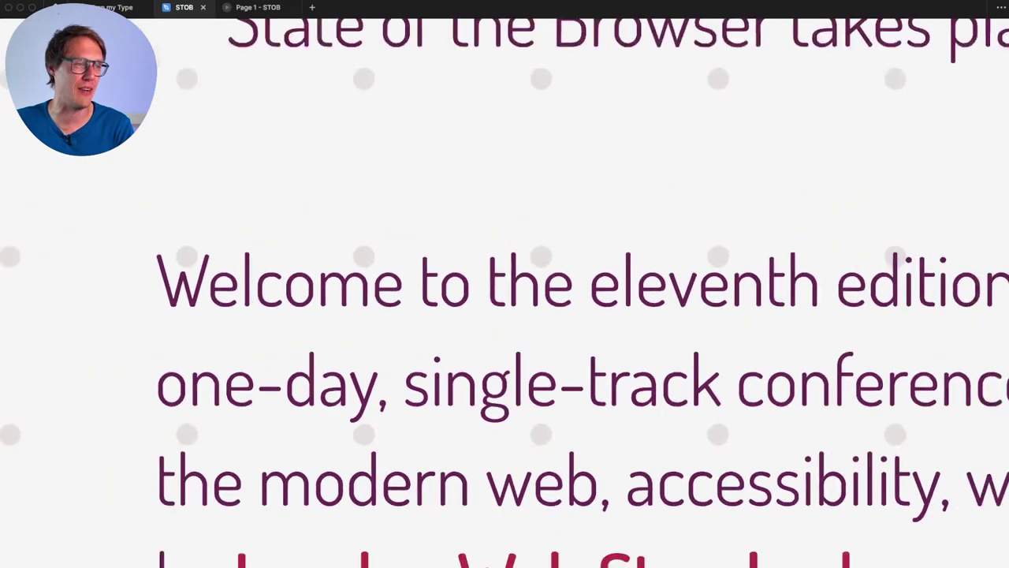
scroll(812, 382, down, 2)
scroll(812, 382, right, 1)
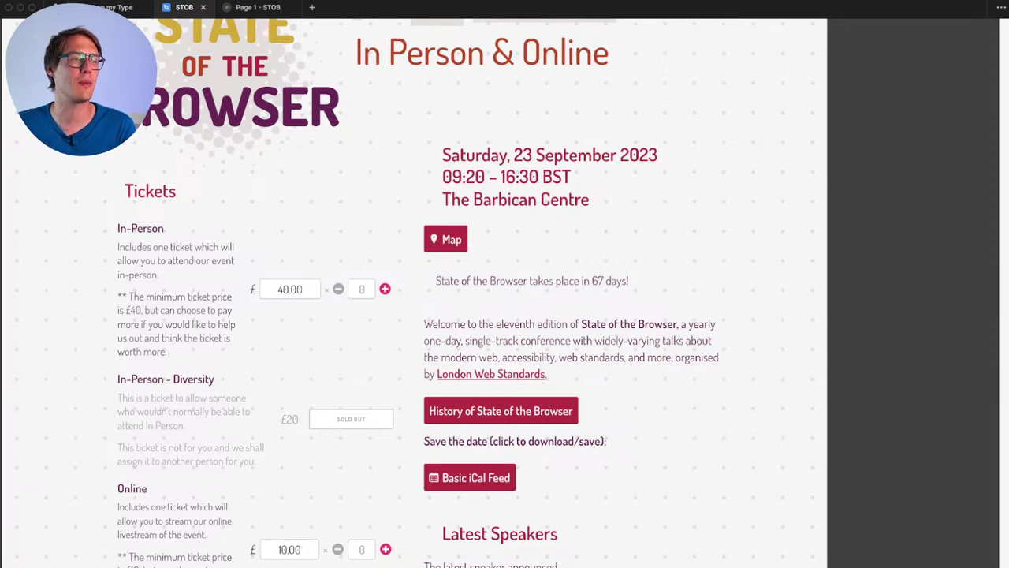
Step: Inspect the second page version beside the original, covering its navigation, header, event details and welcome text
scroll(473, 315, up, 5)
scroll(505, 315, right, 10)
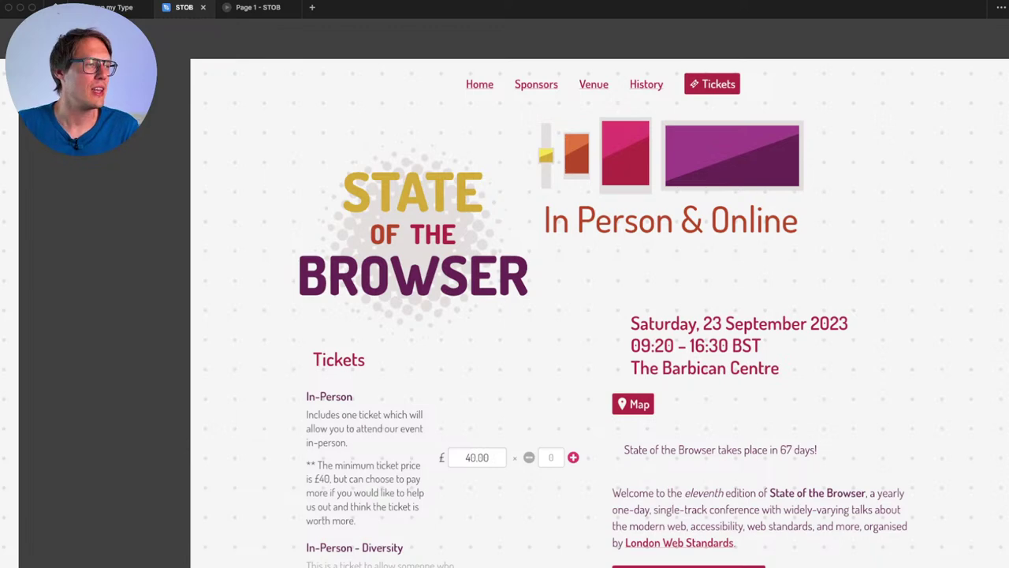
key(minus)
scroll(504, 315, up, 3)
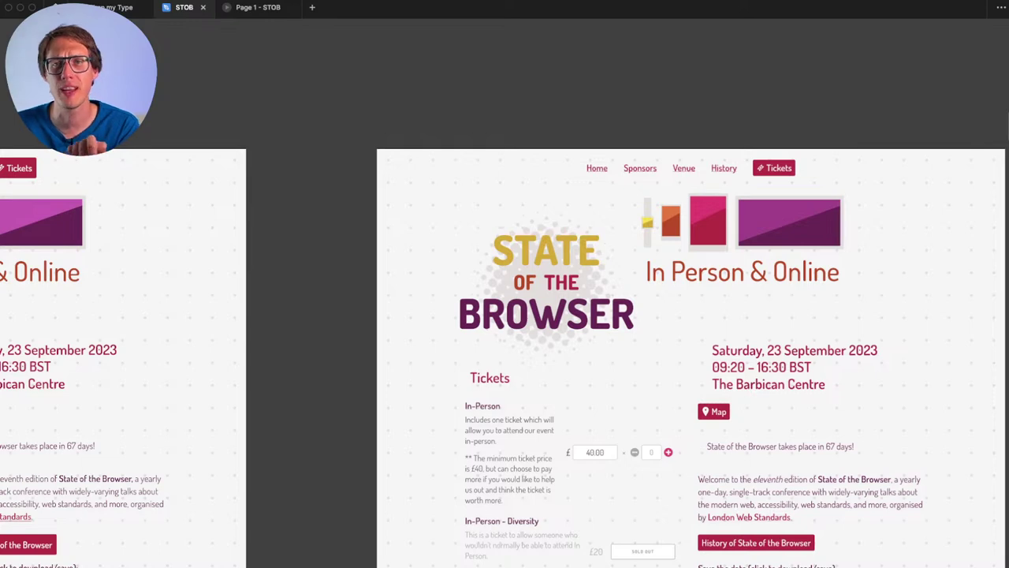
scroll(1008, 138, down, 2)
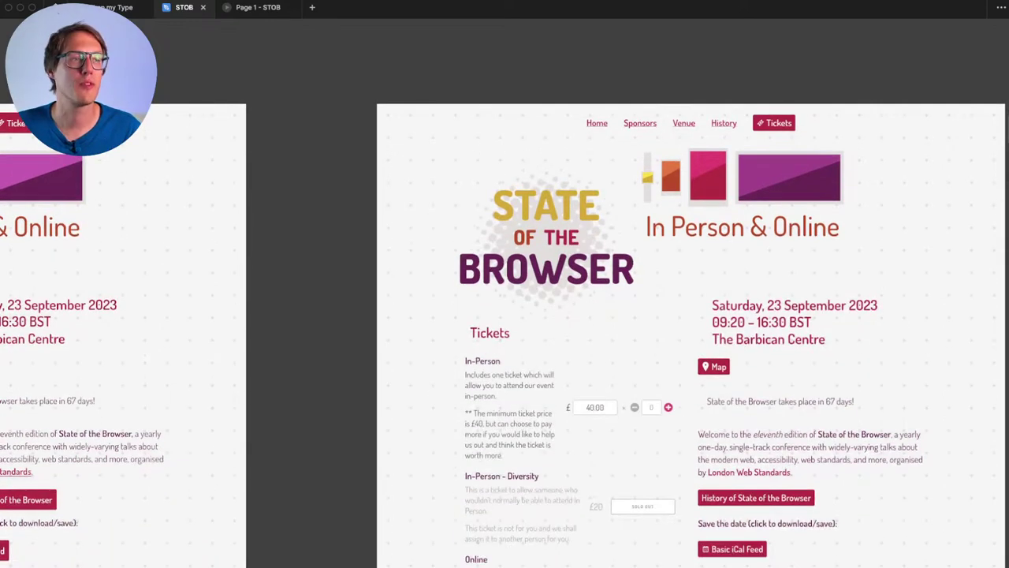
scroll(1008, 138, right, 4)
scroll(505, 316, left, 2)
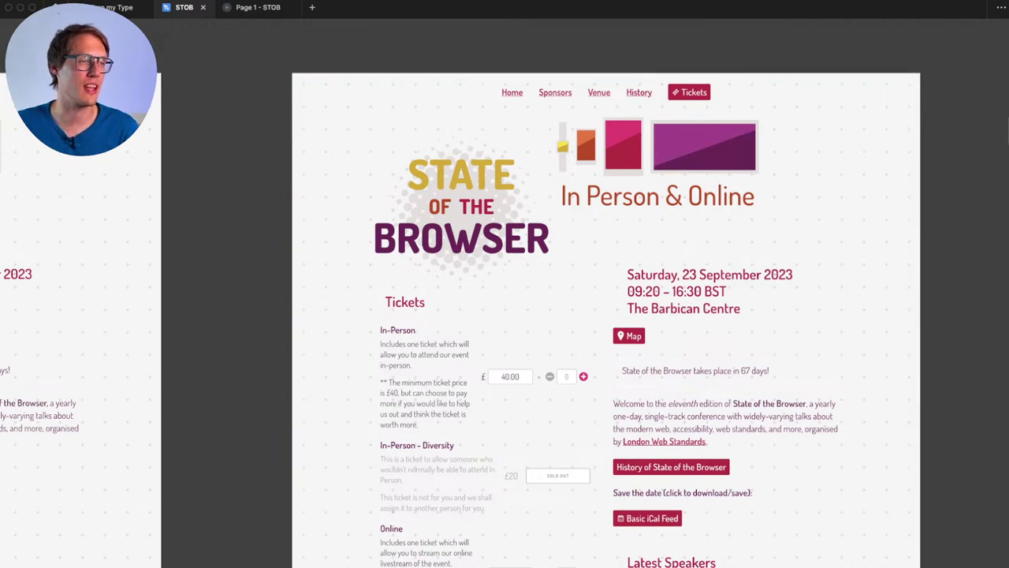
scroll(505, 315, down, 1)
scroll(505, 315, right, 1)
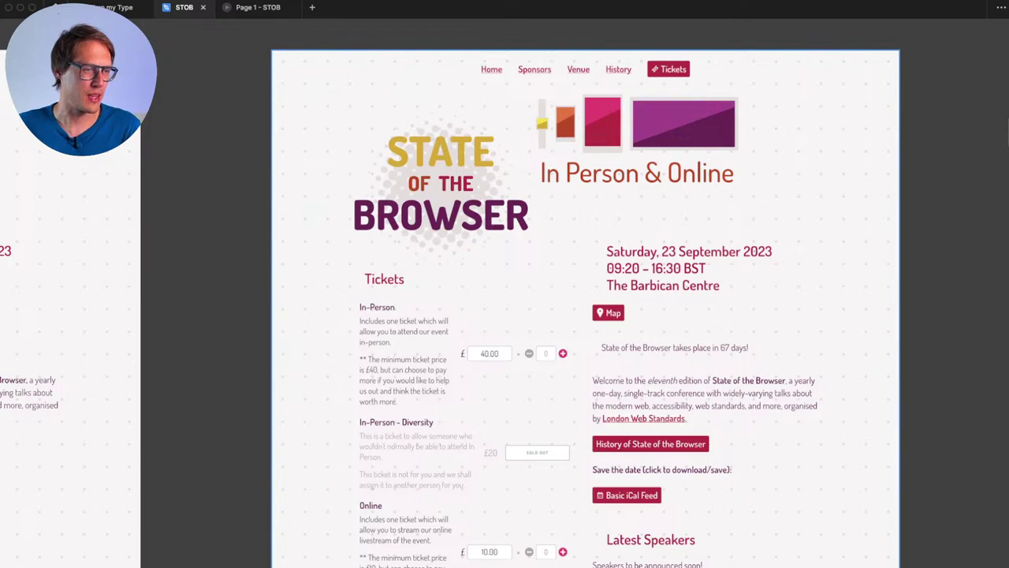
Step: Compare the Latest Speakers and London Web Standards sections of the second page version with those of the original
scroll(314, 452, down, 3)
scroll(314, 452, down, 3)
scroll(314, 452, left, 3)
scroll(505, 315, down, 2)
scroll(505, 315, left, 4)
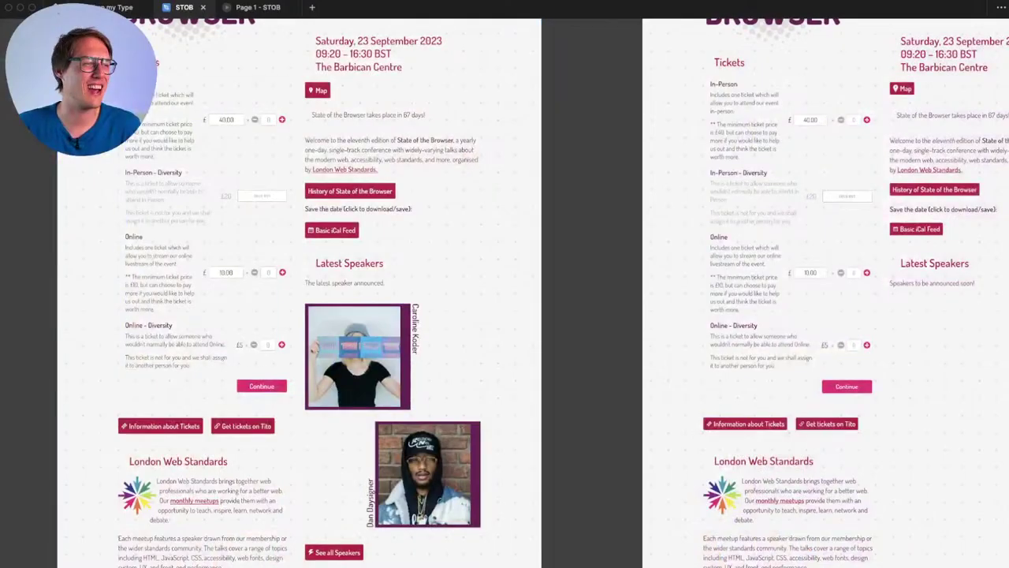
Step: Review the second page version's ticket options and event details up close, and return to its header
scroll(631, 247, up, 5)
scroll(631, 247, right, 7)
scroll(631, 247, up, 2)
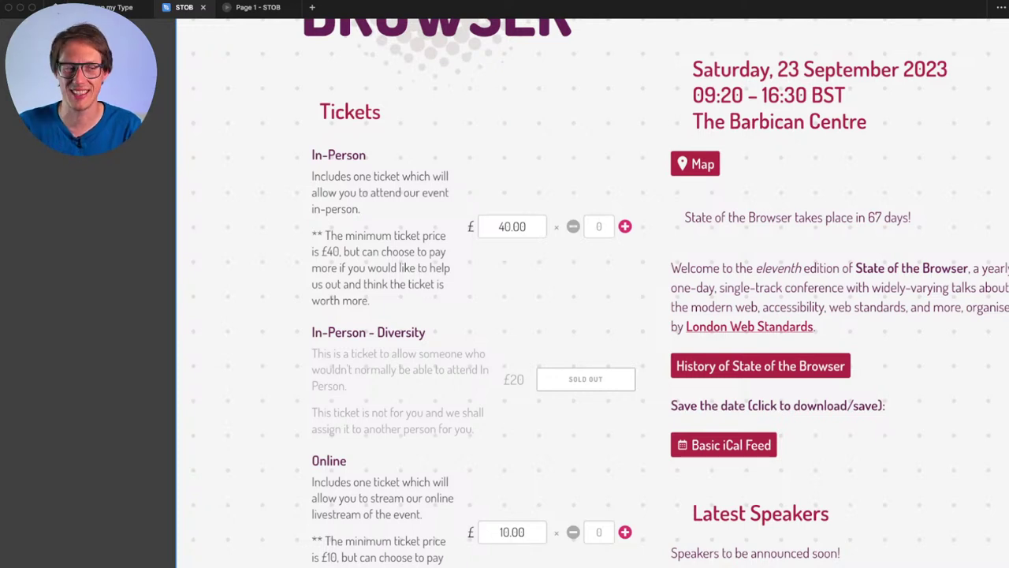
scroll(593, 293, down, 2)
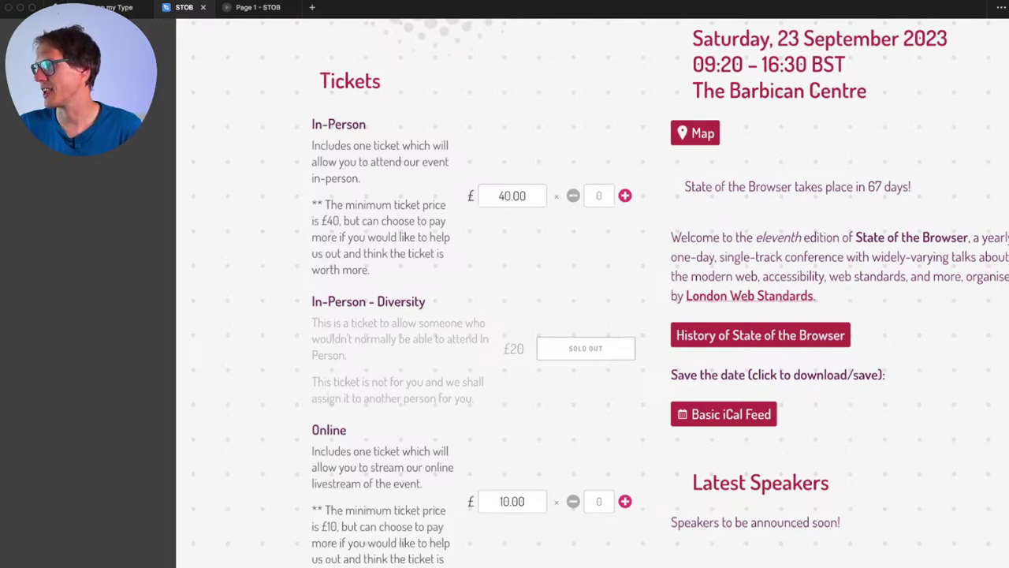
scroll(525, 187, down, 3)
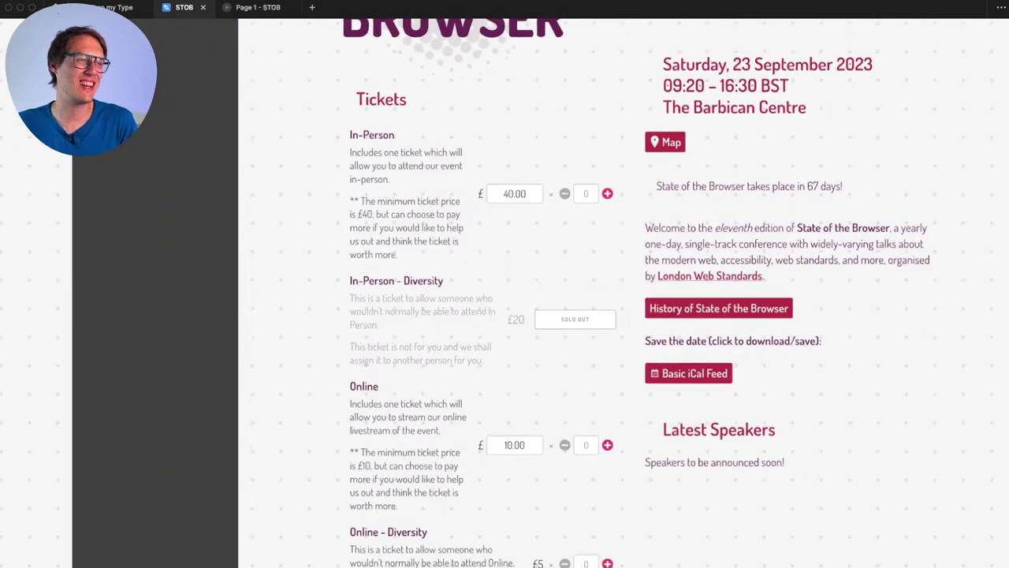
scroll(525, 187, up, 3)
scroll(552, 291, up, 5)
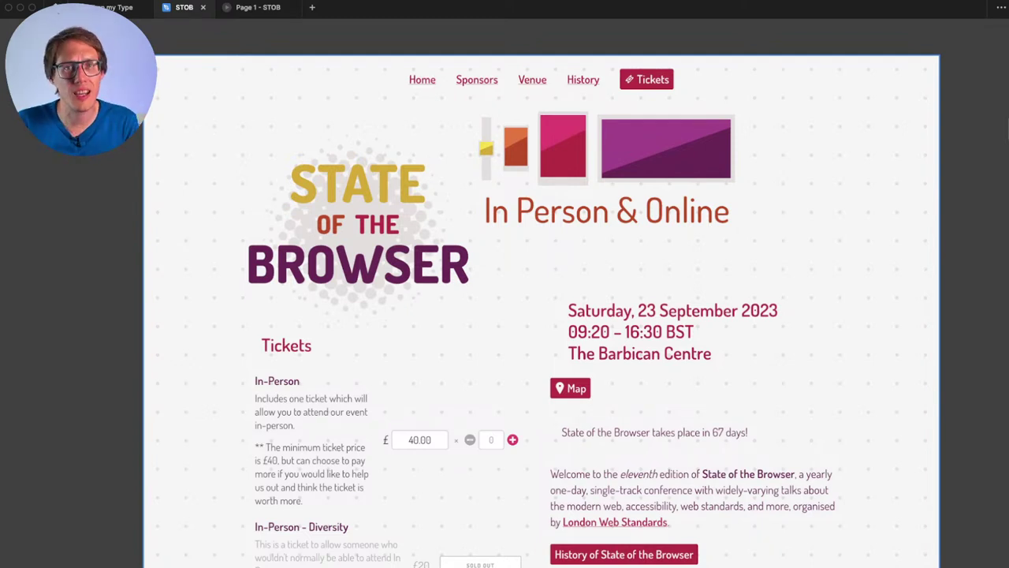
scroll(541, 315, down, 1)
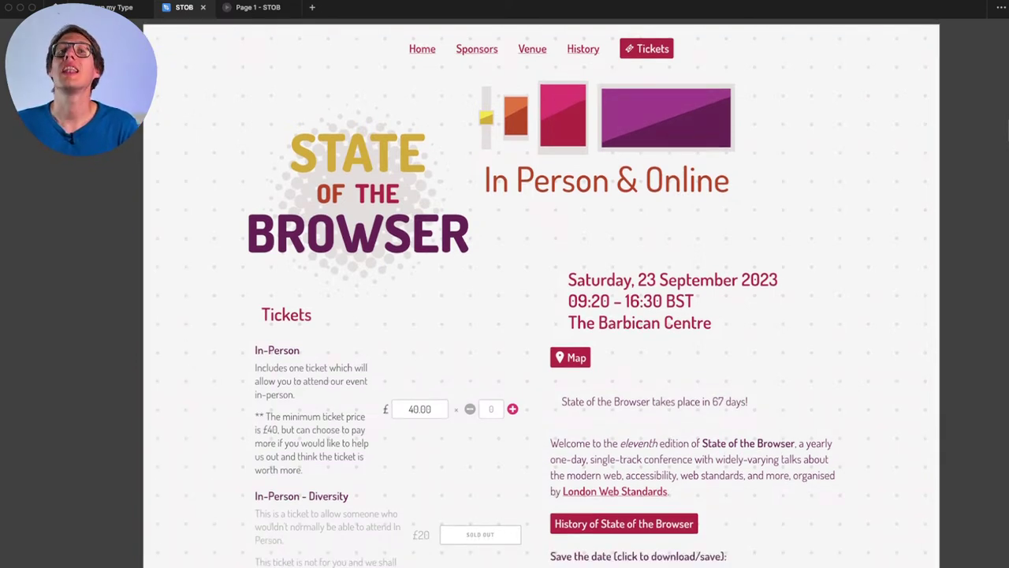
Step: Survey the Analysis row with both page versions and the notes, and glance at the 2.1 Sections frame and Preamble card
key(Tab)
scroll(441, 331, down, 10)
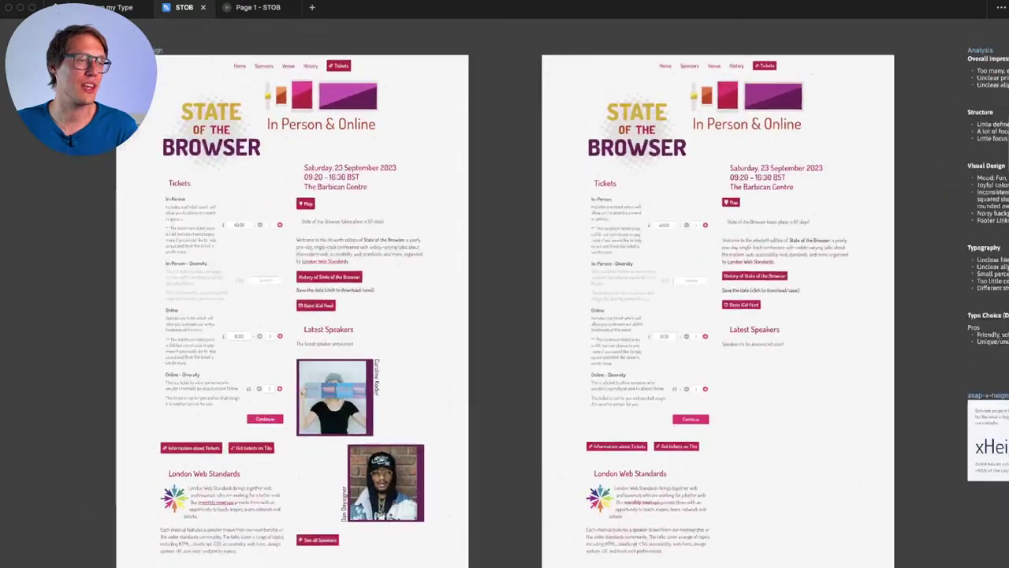
scroll(494, 332, down, 5)
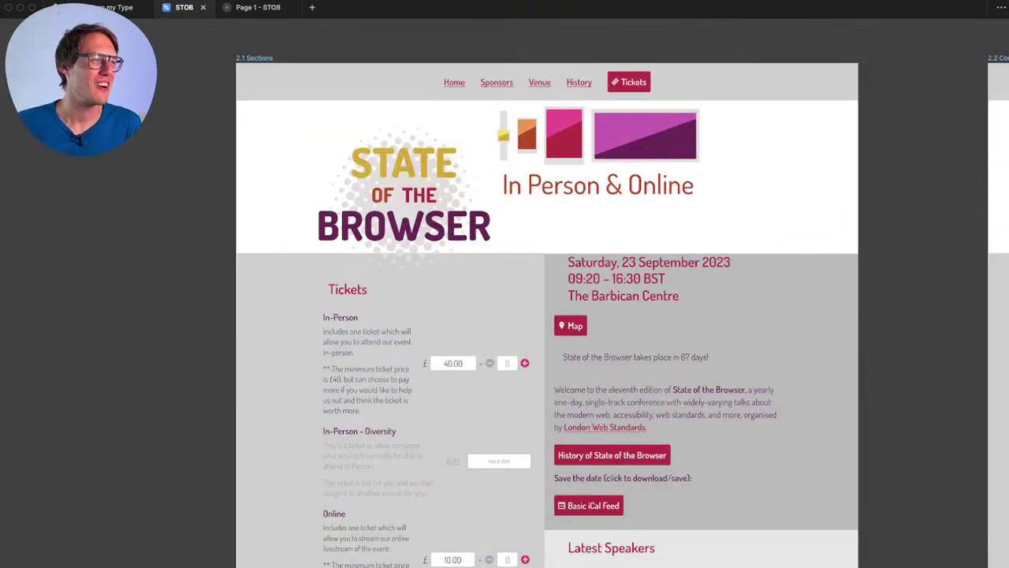
scroll(505, 315, down, 3)
scroll(192, 288, down, 5)
scroll(254, 247, up, 6)
scroll(254, 247, left, 4)
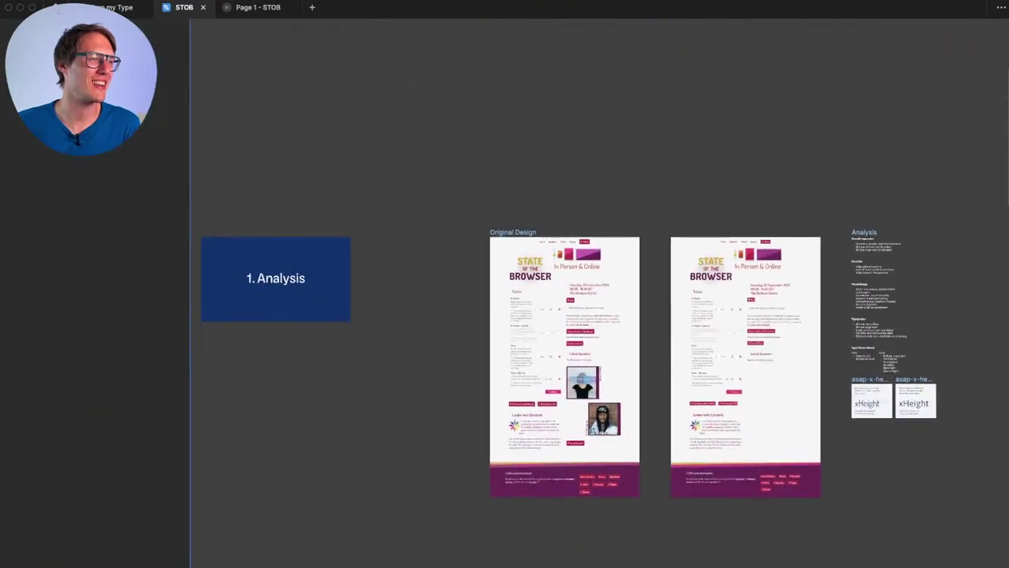
scroll(253, 248, down, 4)
scroll(505, 315, up, 3)
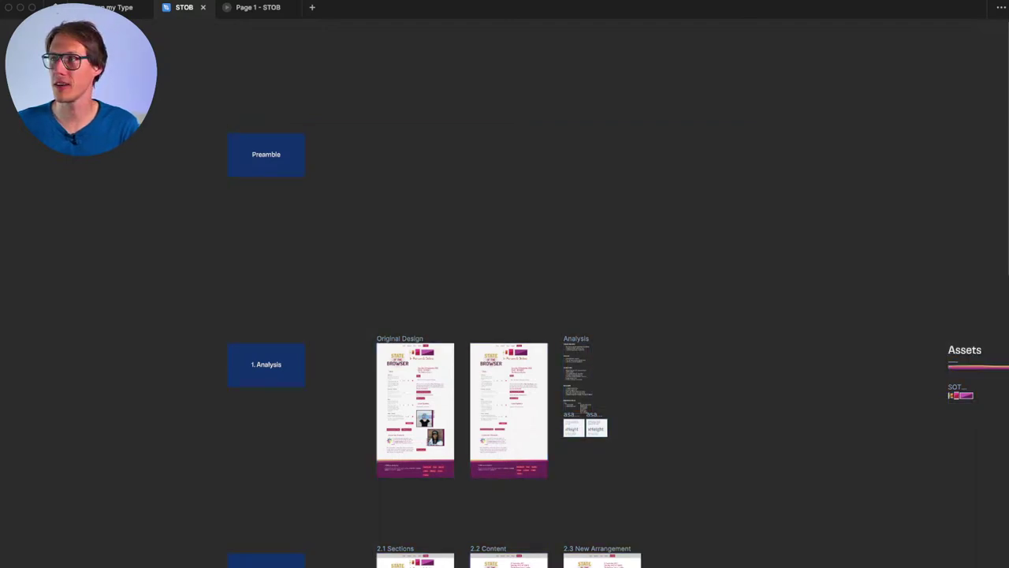
Step: Go to the 2. Structure row and examine the upper part of the 2.1 Sections frame up close
scroll(504, 315, down, 5)
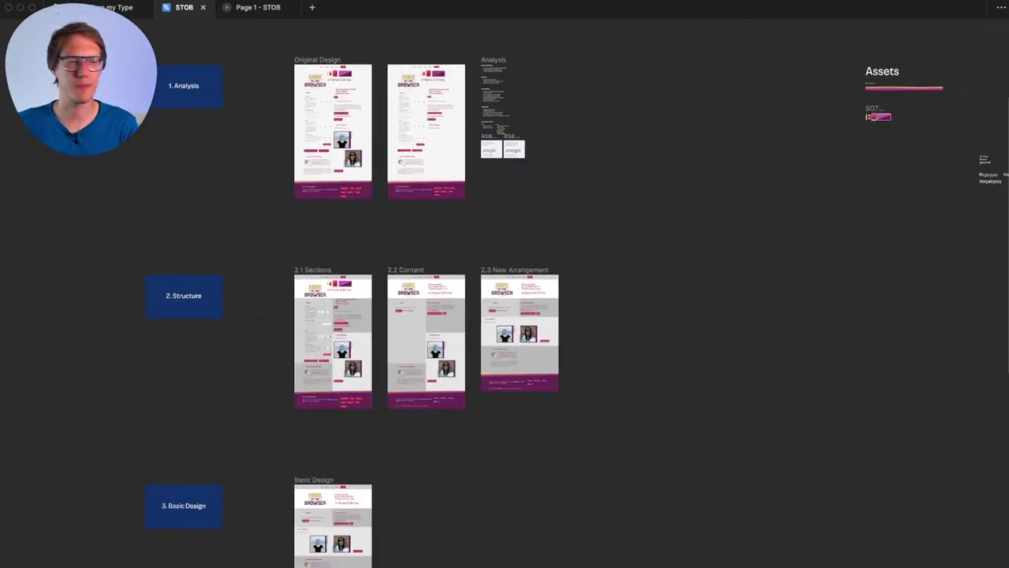
scroll(505, 315, down, 3)
ctrl+scroll(505, 316, up, 3)
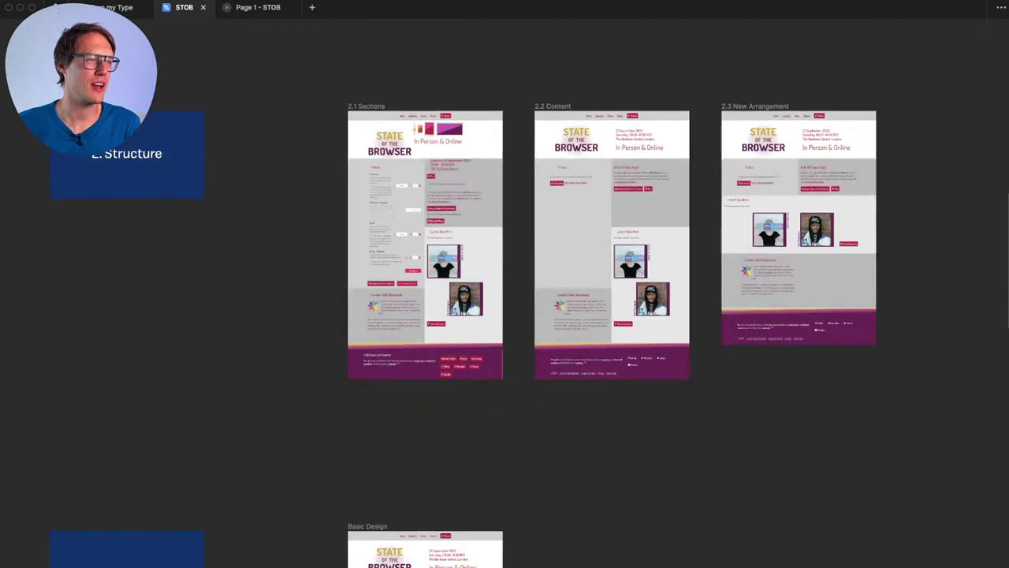
scroll(363, 111, up, 4)
scroll(401, 198, up, 5)
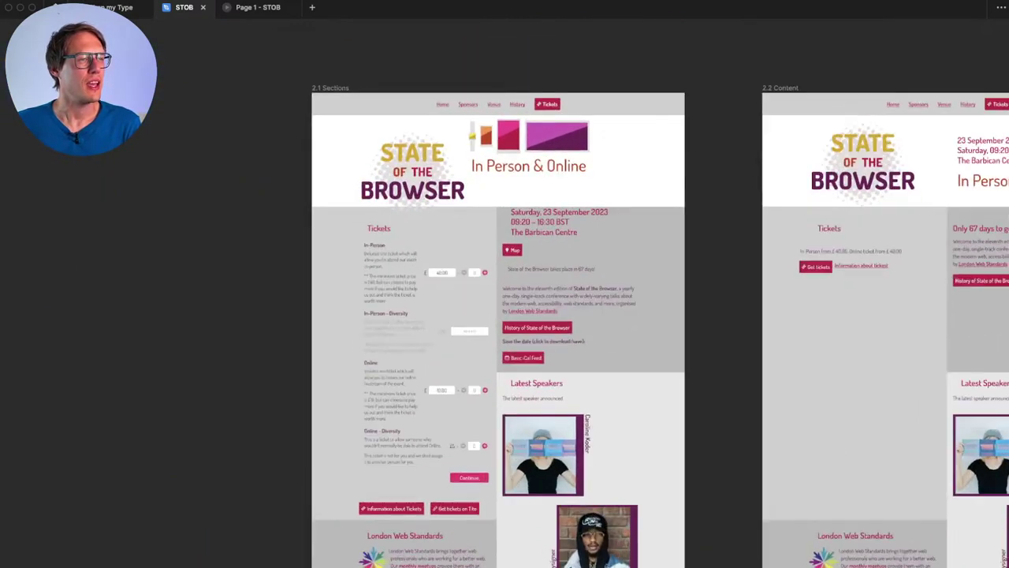
scroll(504, 315, right, 3)
scroll(505, 316, up, 2)
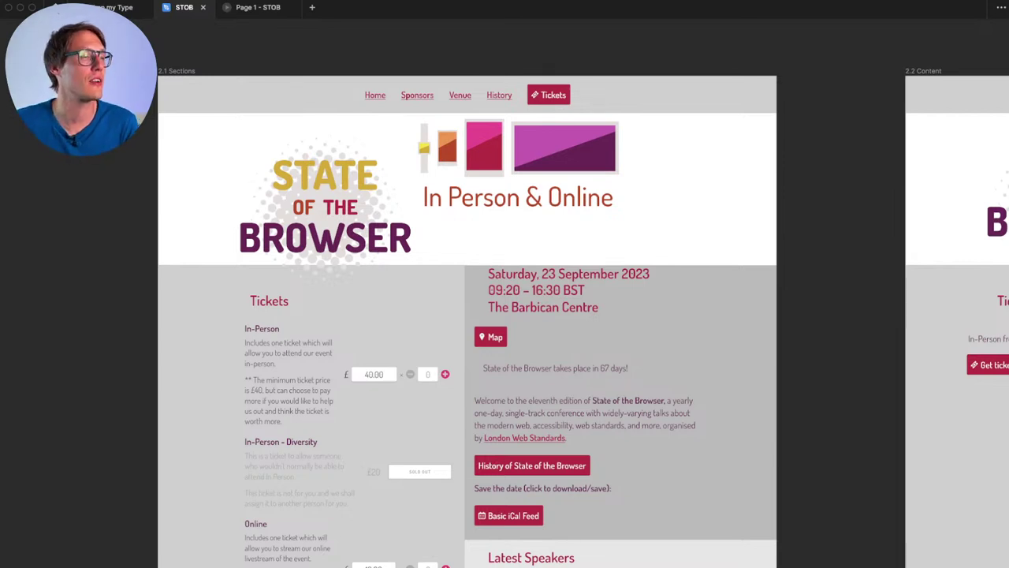
scroll(182, 190, up, 3)
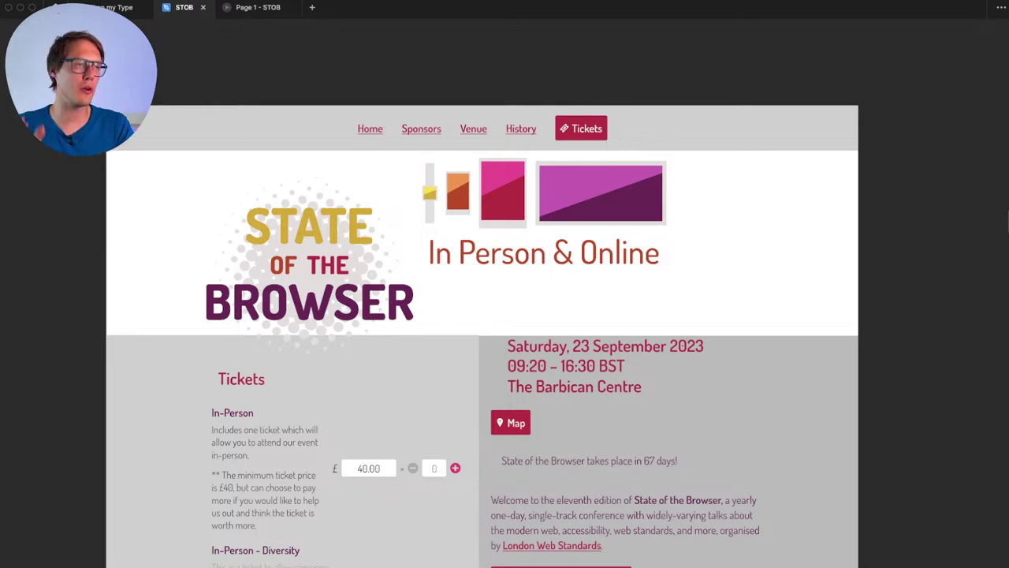
scroll(130, 177, up, 1)
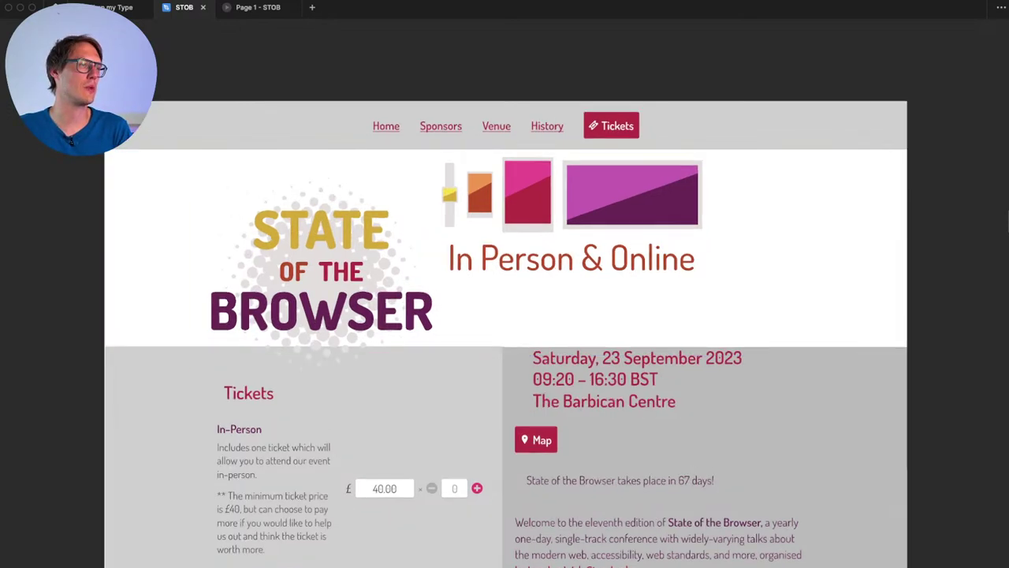
Step: Examine the navigation, header, ticket options and event details of the 2.1 Sections frame up close
scroll(449, 84, up, 1)
scroll(515, 328, down, 1)
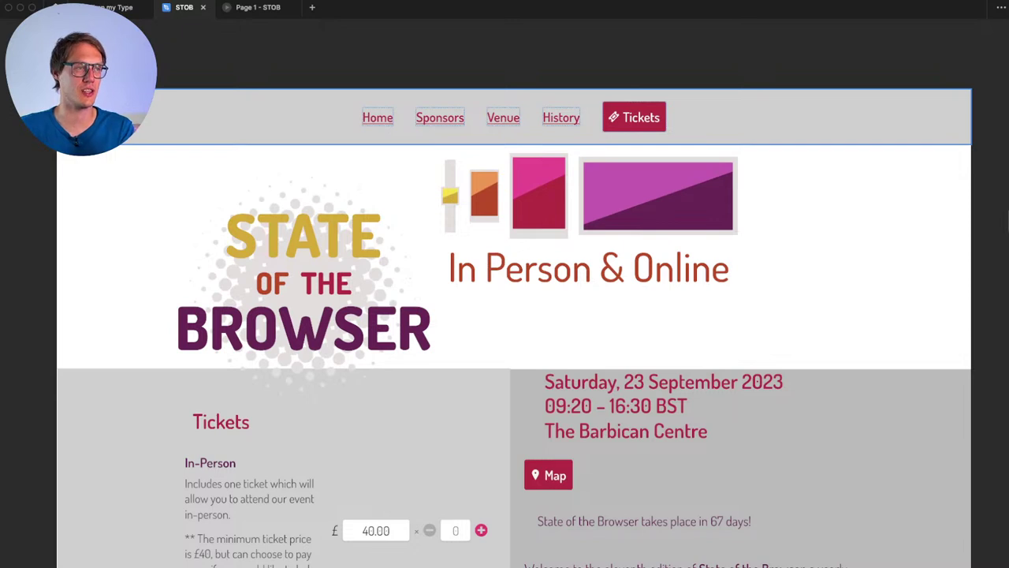
scroll(303, 292, down, 2)
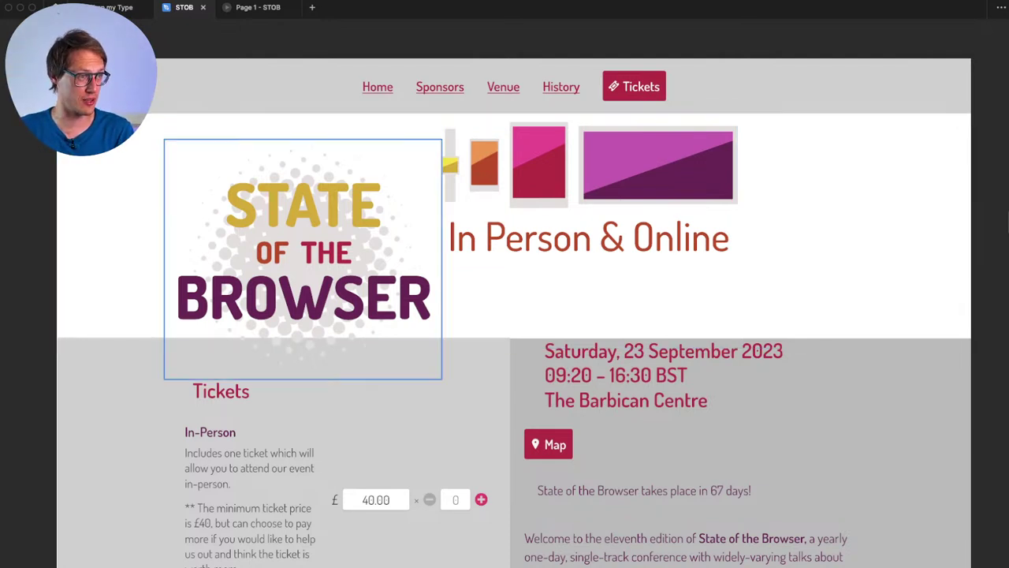
scroll(284, 315, down, 3)
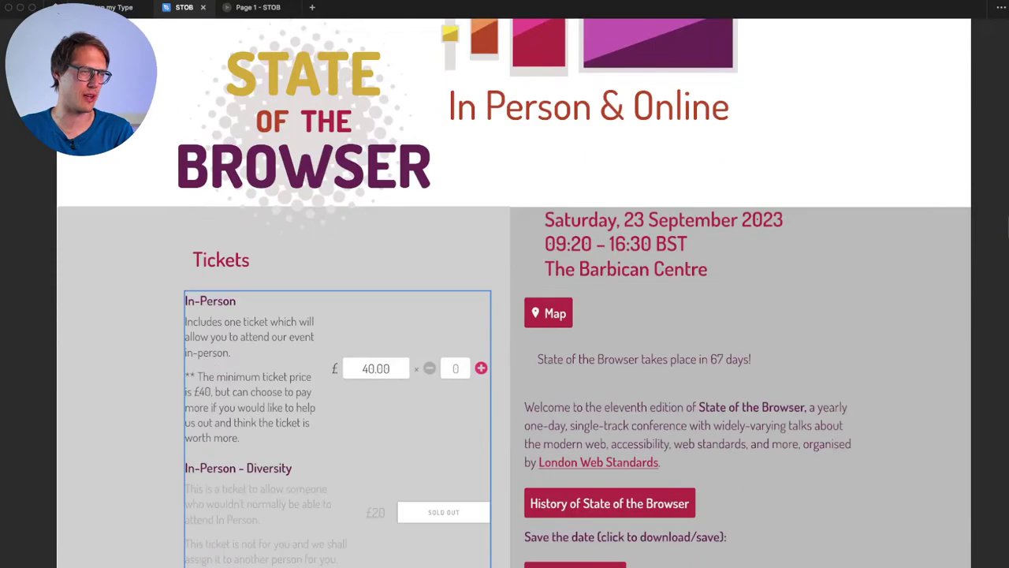
scroll(284, 316, down, 3)
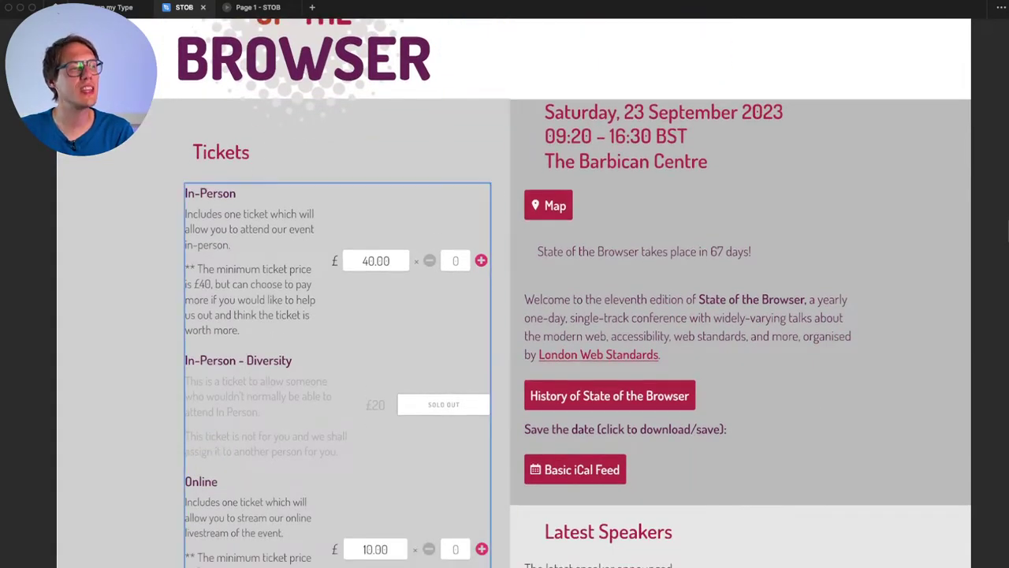
scroll(505, 315, down, 1)
scroll(505, 316, up, 5)
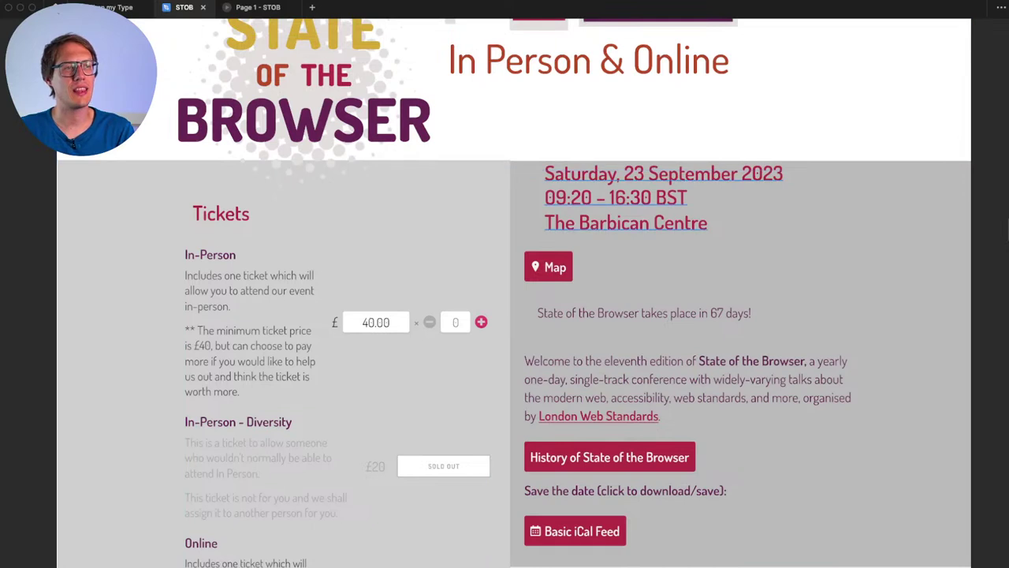
scroll(505, 315, down, 1)
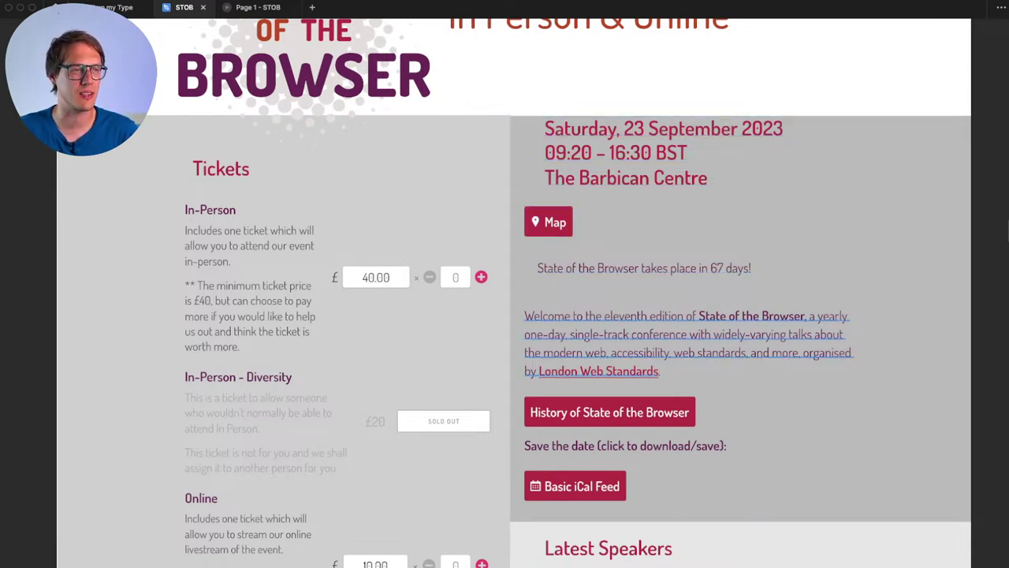
scroll(575, 394, down, 2)
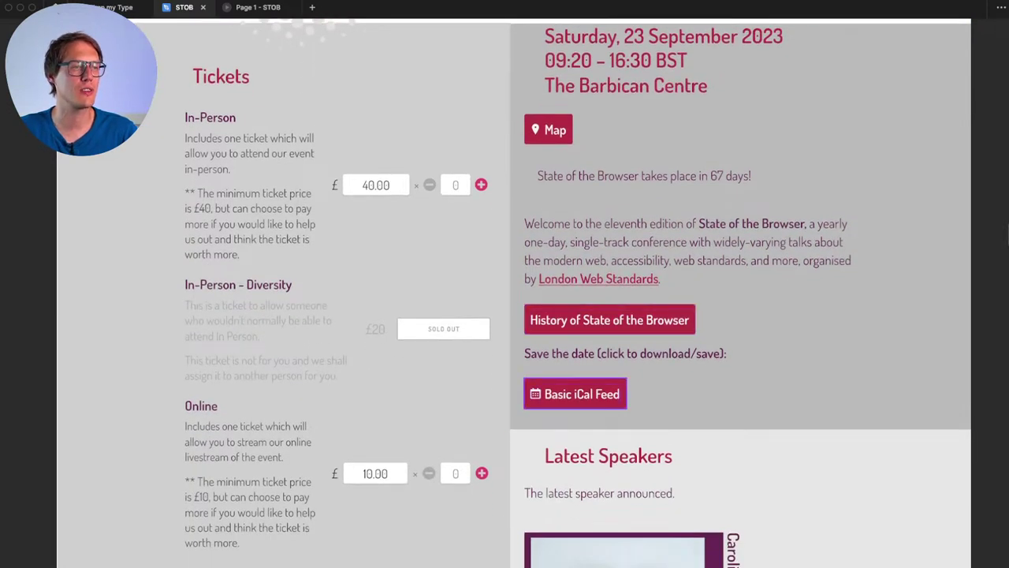
scroll(623, 346, down, 1)
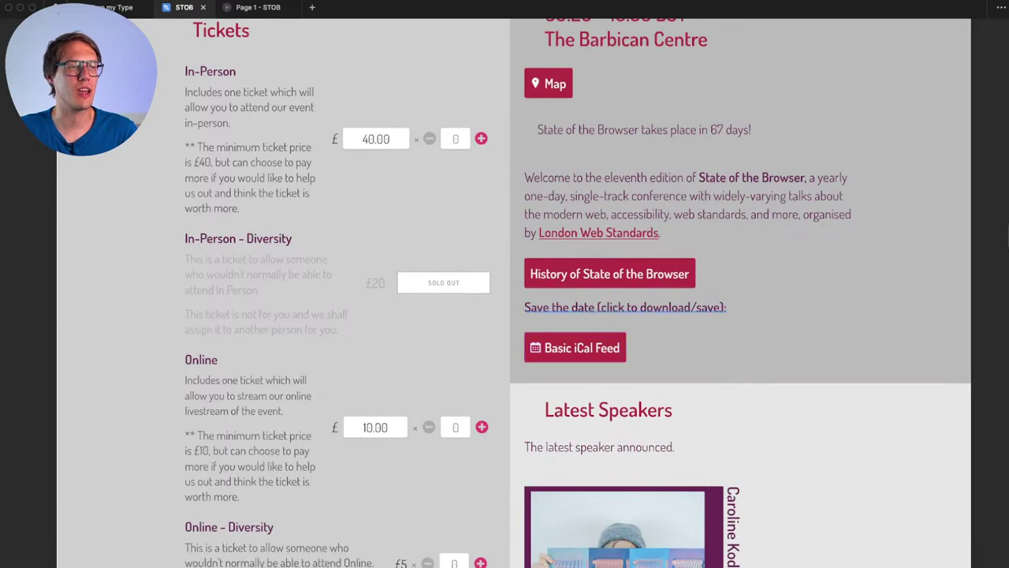
Step: Review the Latest Speakers, London Web Standards and footer sections of the 2.1 Sections frame, and return to its header
scroll(592, 347, down, 4)
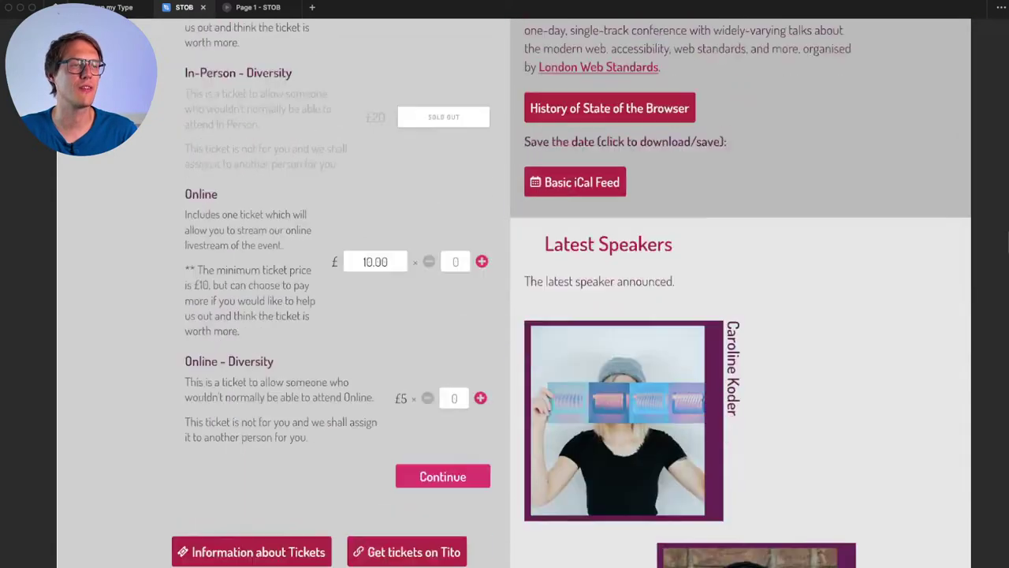
scroll(694, 496, down, 2)
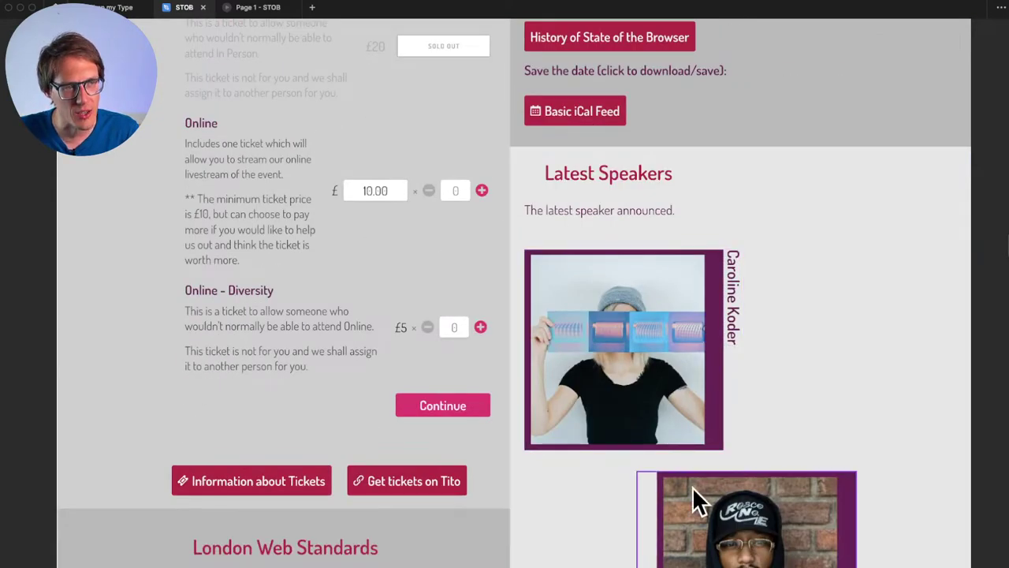
scroll(693, 497, down, 6)
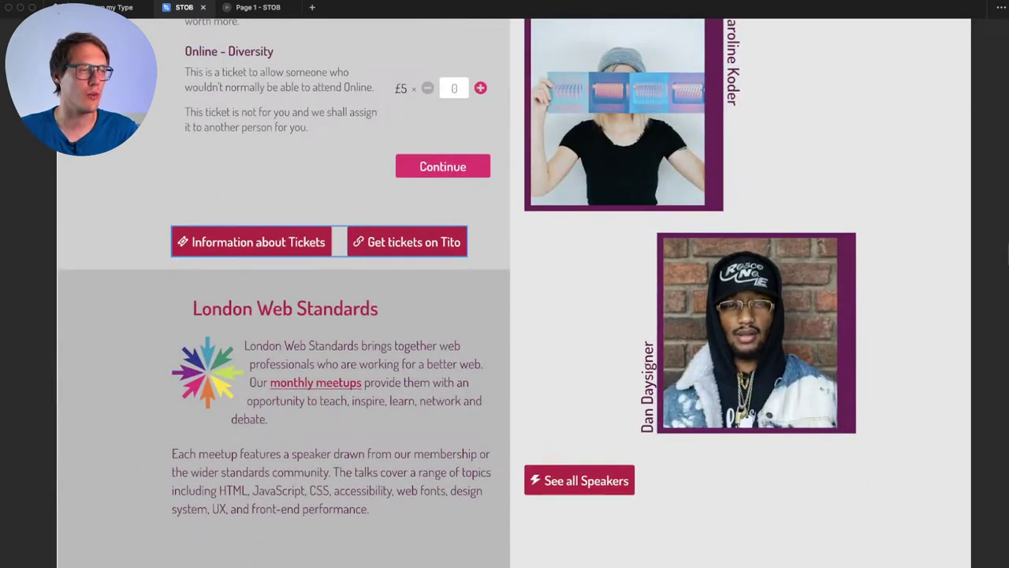
scroll(441, 370, down, 2)
scroll(442, 370, down, 4)
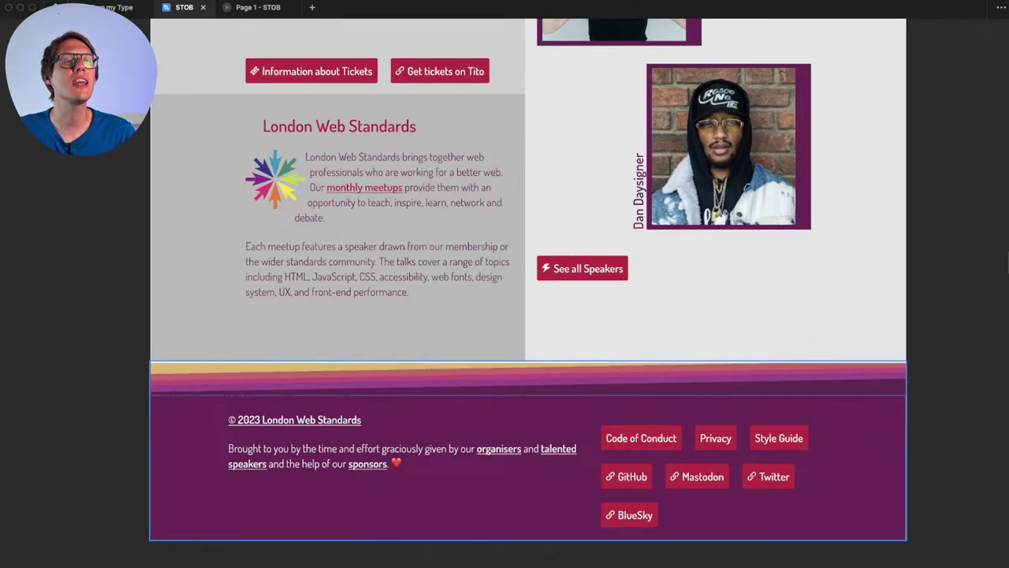
scroll(528, 292, up, 3)
scroll(529, 292, up, 5)
scroll(528, 292, down, 6)
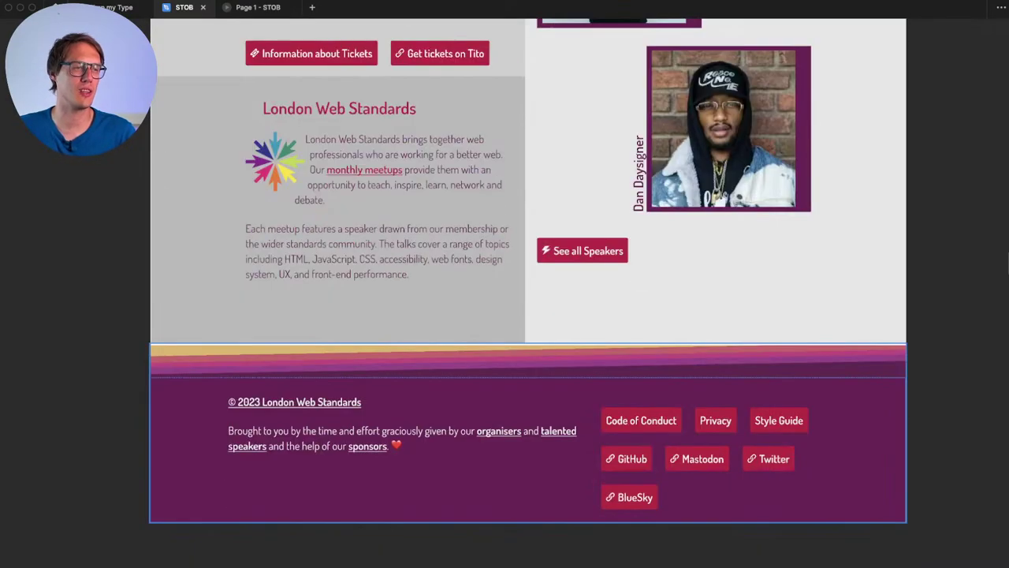
scroll(528, 292, up, 5)
scroll(528, 292, up, 10)
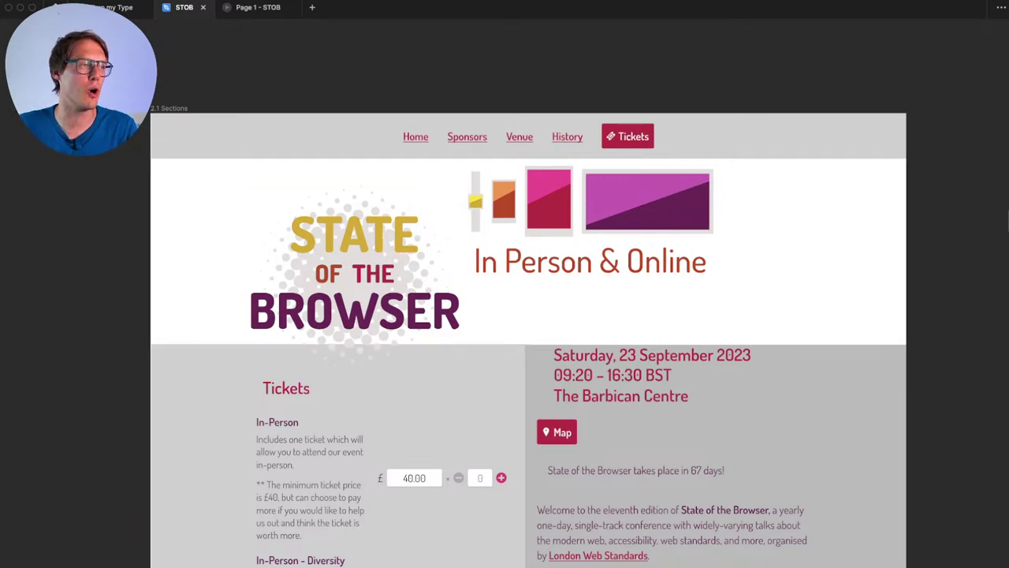
Step: In the simplified page frame beside 2.1 Sections, change the online ticket's starting price in the Tickets text to £ 10.00
scroll(504, 331, right, 10)
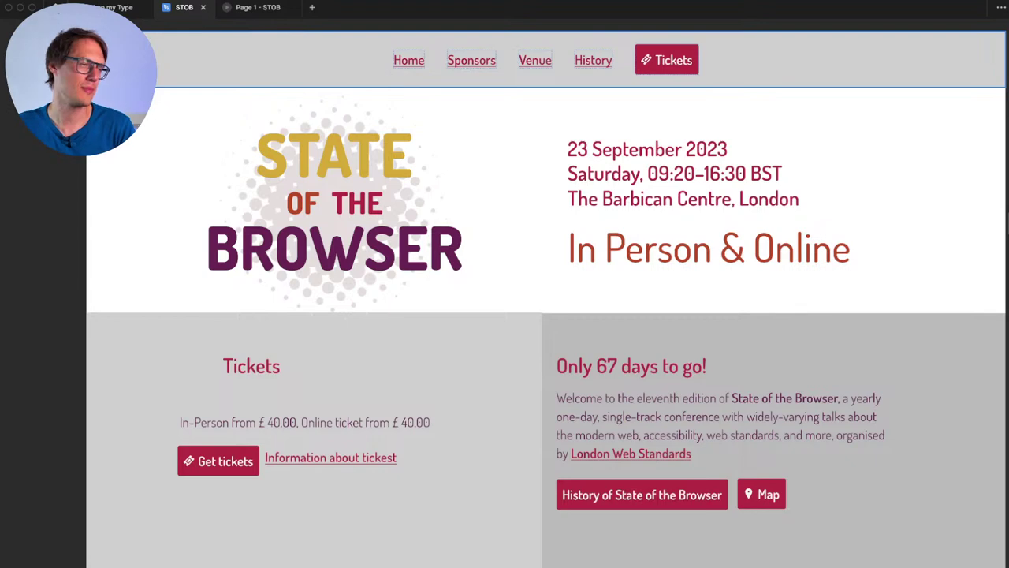
scroll(334, 197, down, 2)
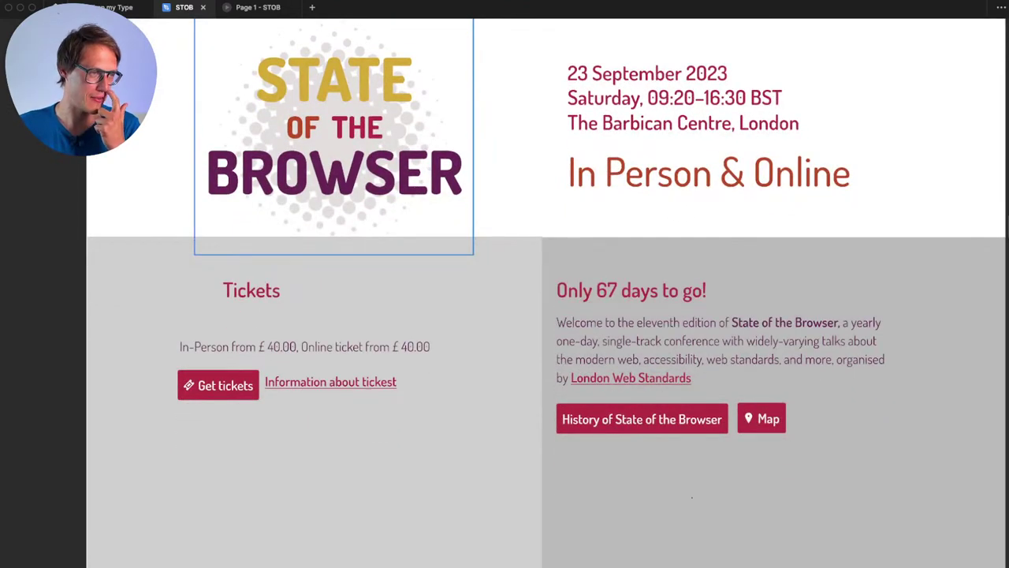
scroll(379, 307, down, 2)
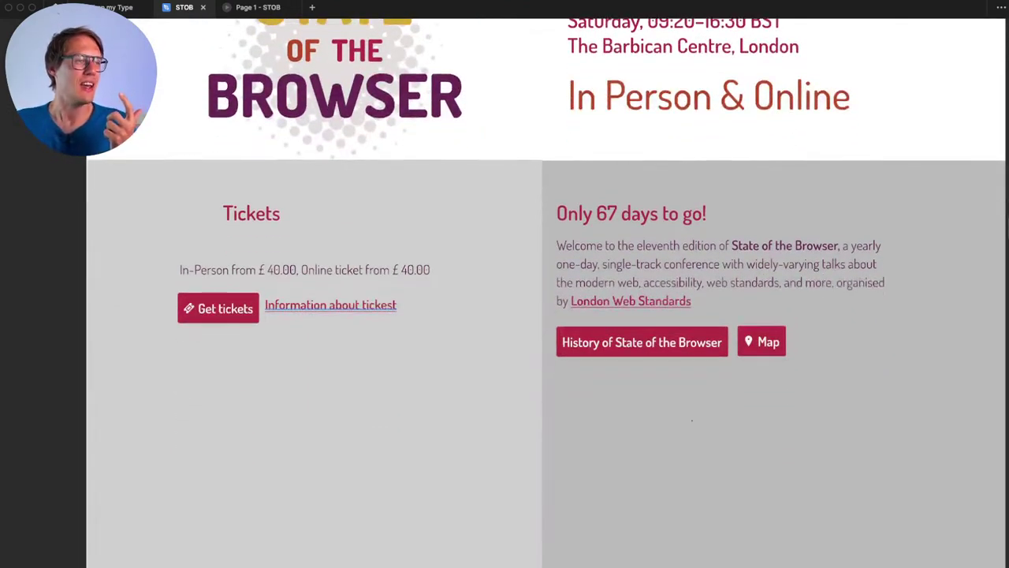
scroll(504, 308, down, 4)
scroll(505, 308, up, 2)
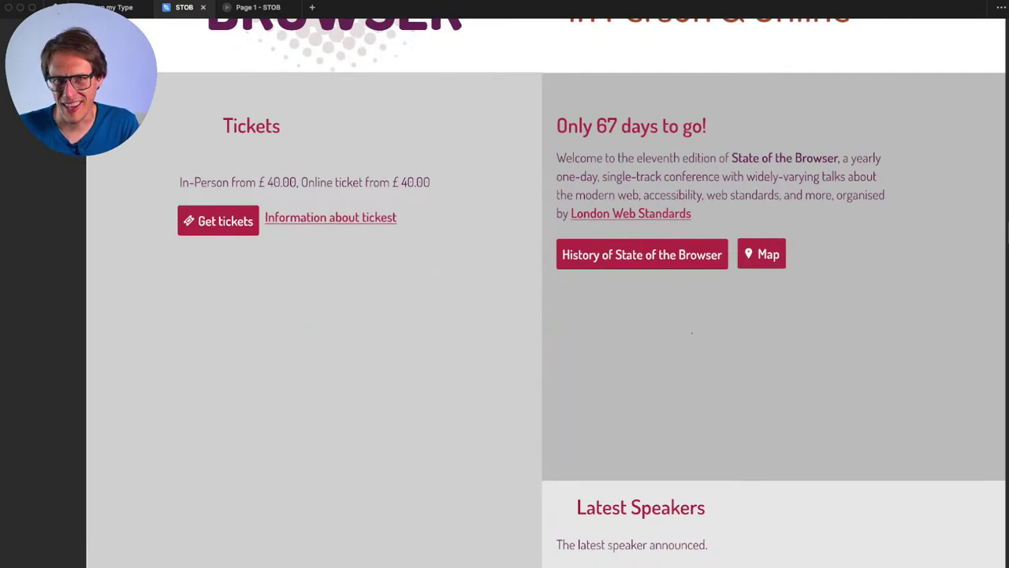
scroll(504, 308, down, 1)
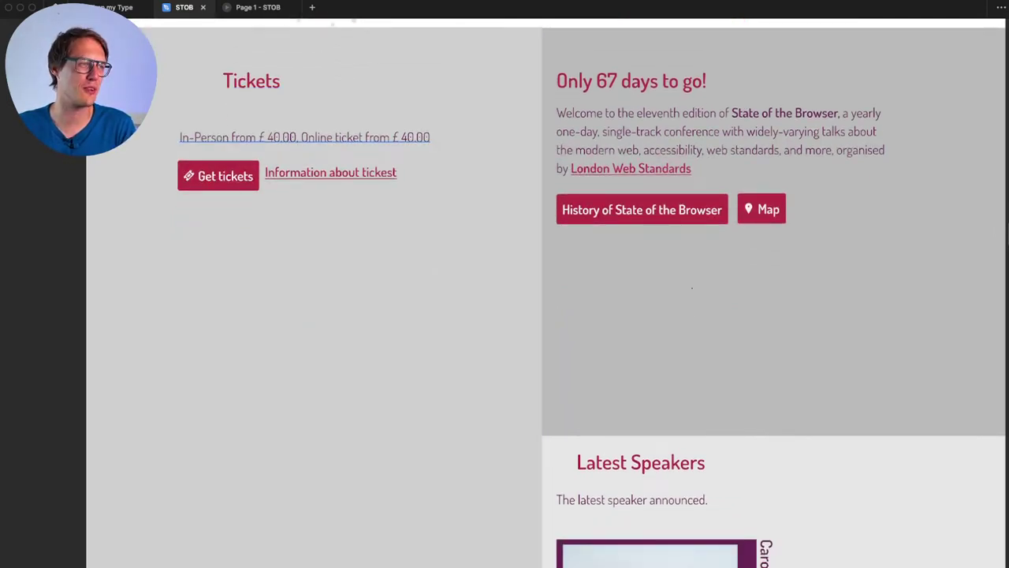
double_click(407, 137)
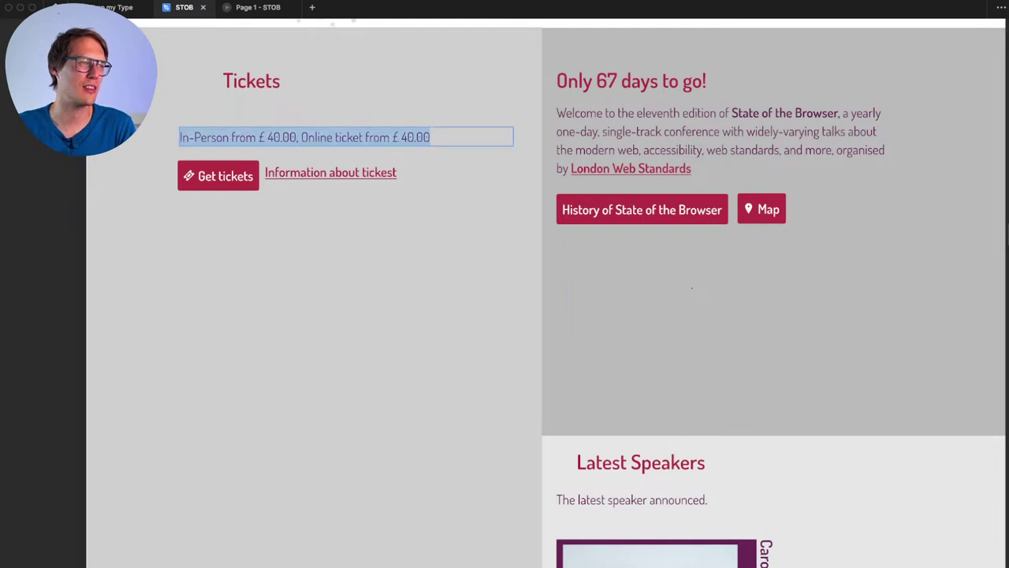
click(406, 138)
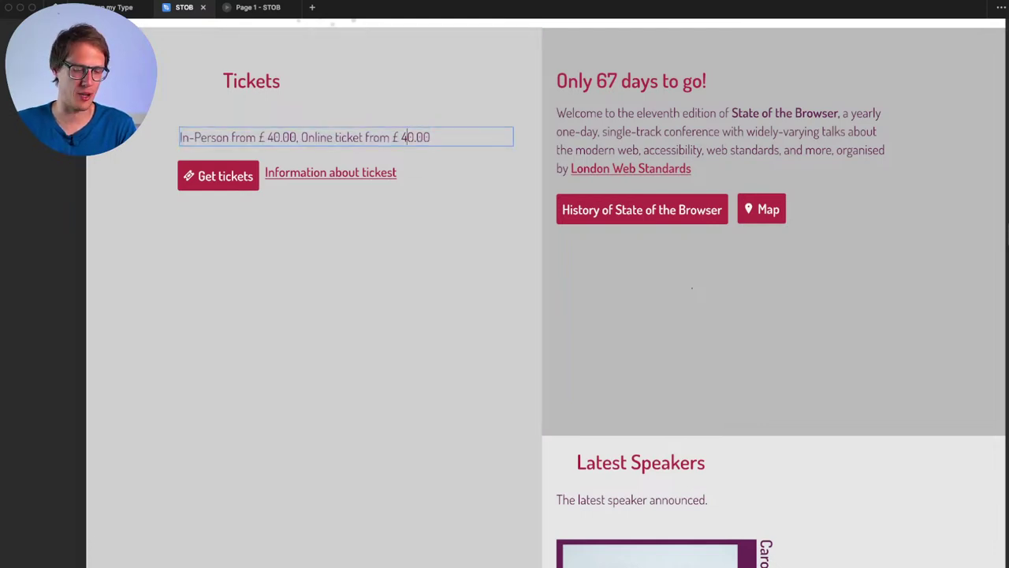
text(1)
key(Escape)
double_click(401, 137)
click(401, 138)
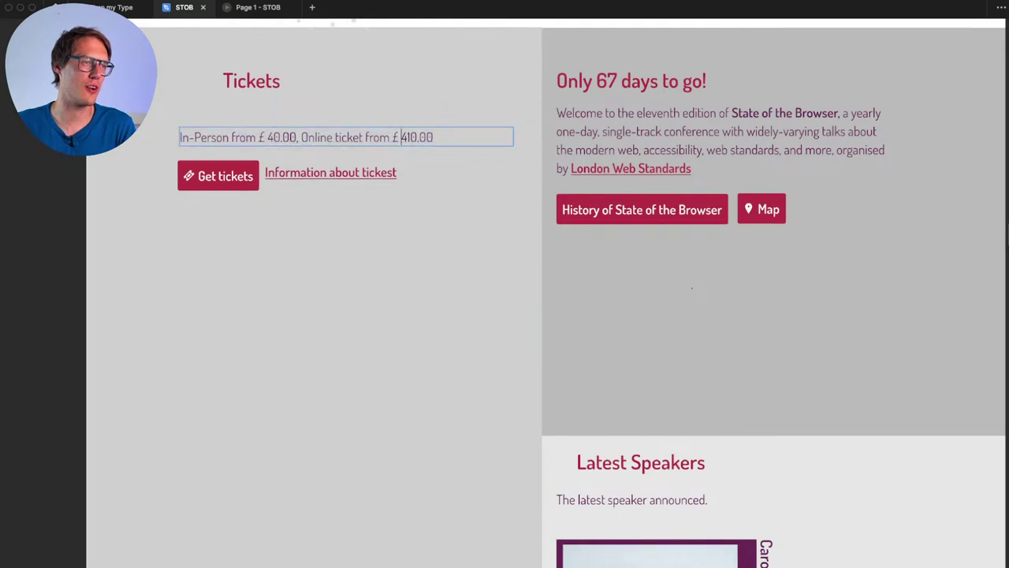
key(Delete)
key(Escape)
key(Escape)
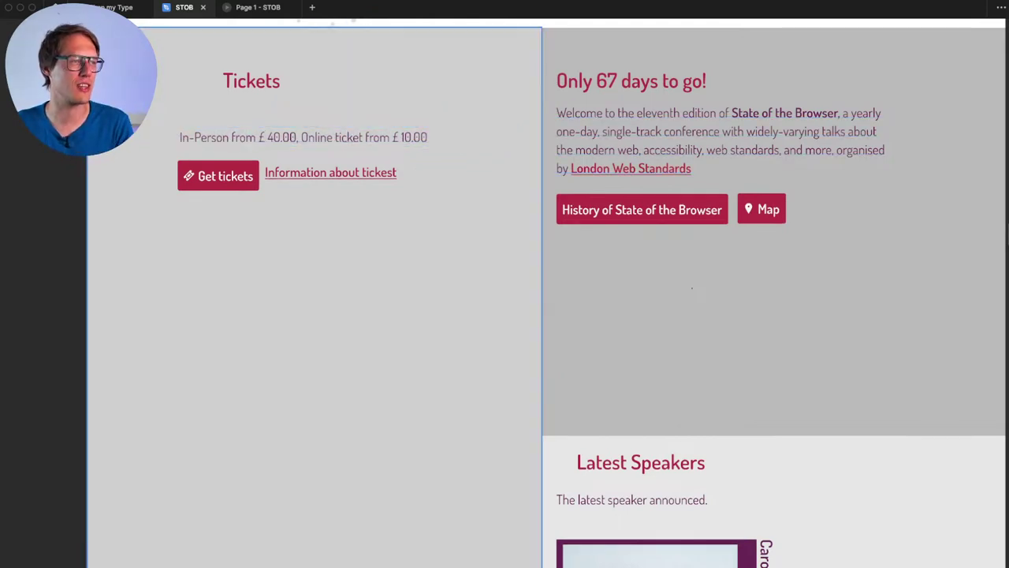
Step: Examine the ticket button and information link, then the "Only 67 days to go!" text and its buttons in the simplified frame
scroll(547, 293, left, 1)
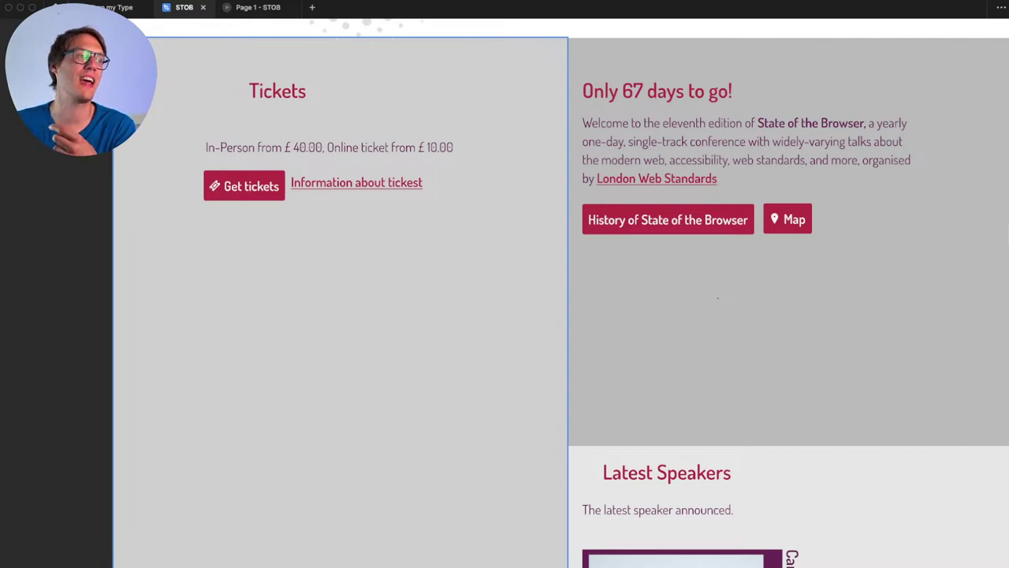
click(244, 186)
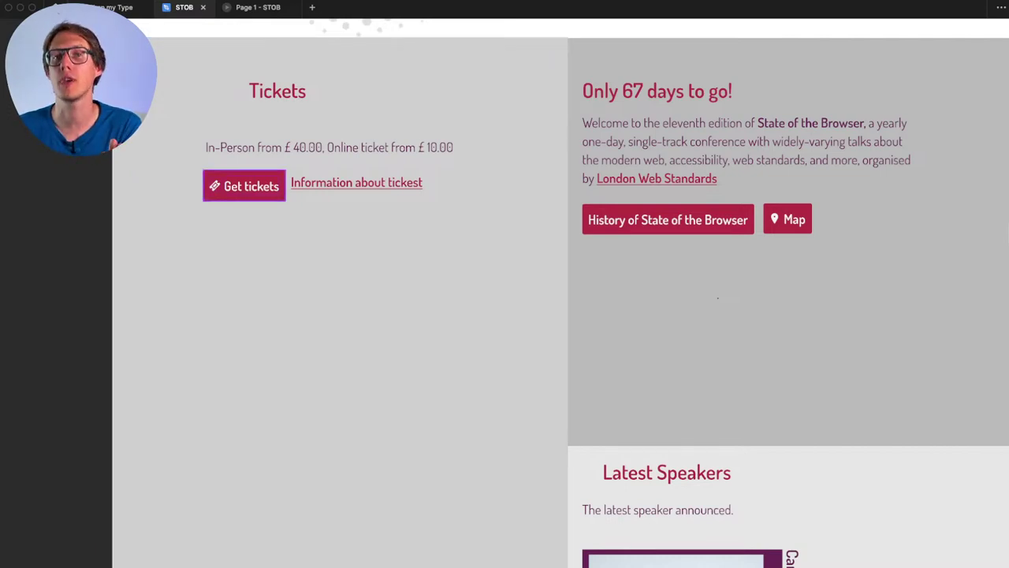
click(357, 183)
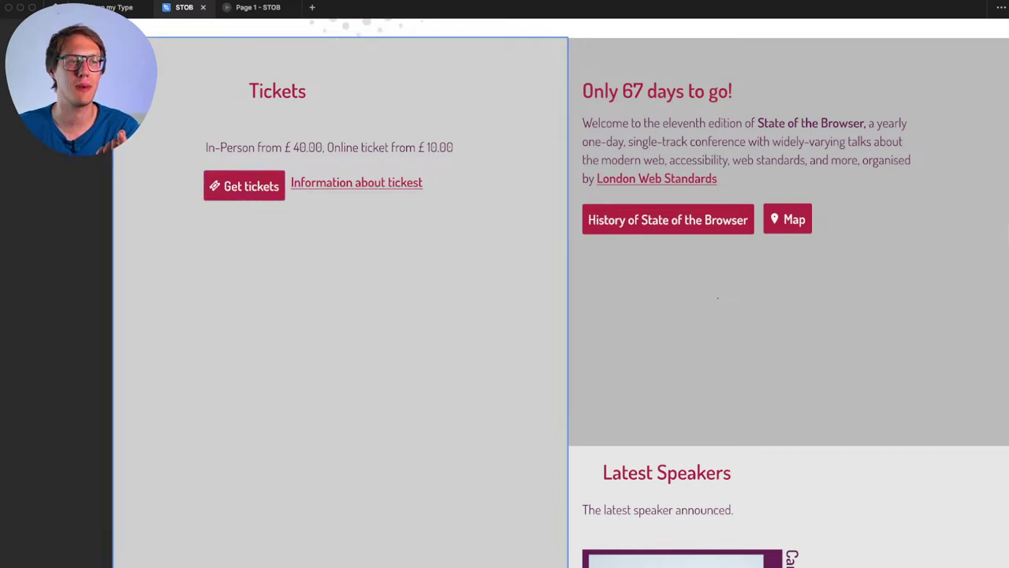
scroll(505, 294, up, 1)
scroll(505, 293, right, 3)
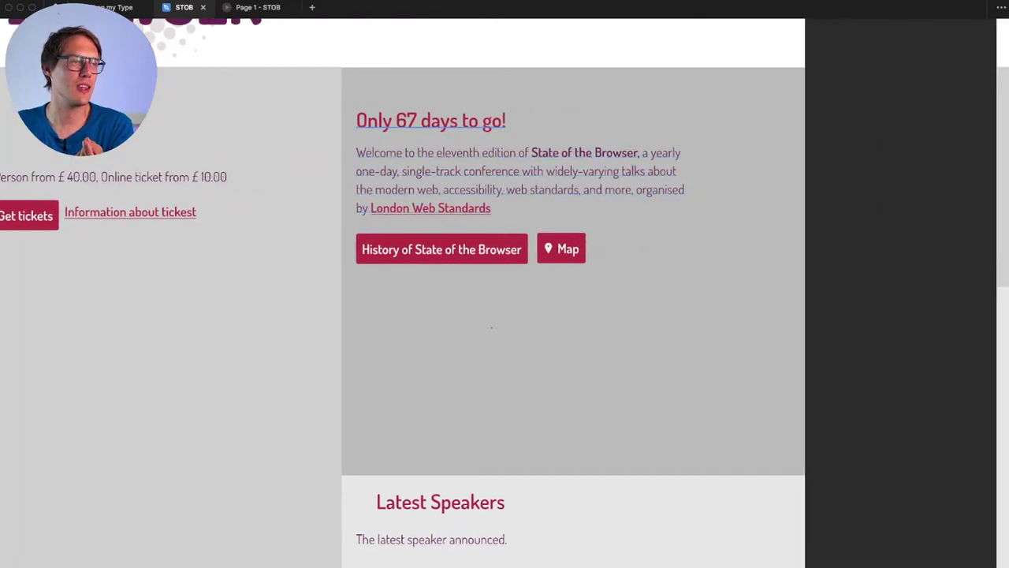
key(ctrl+alt+Right)
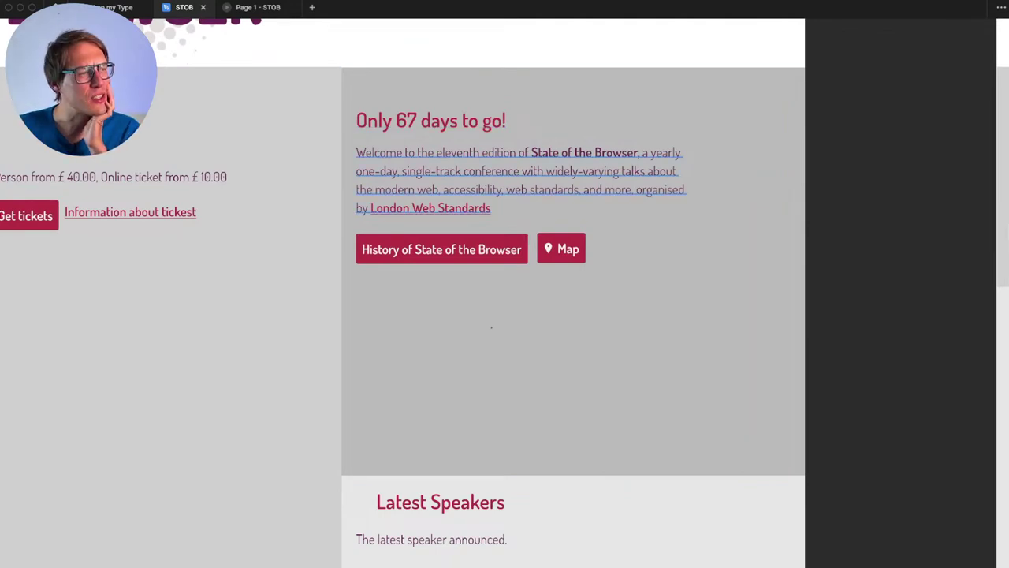
key(ctrl+alt+Right)
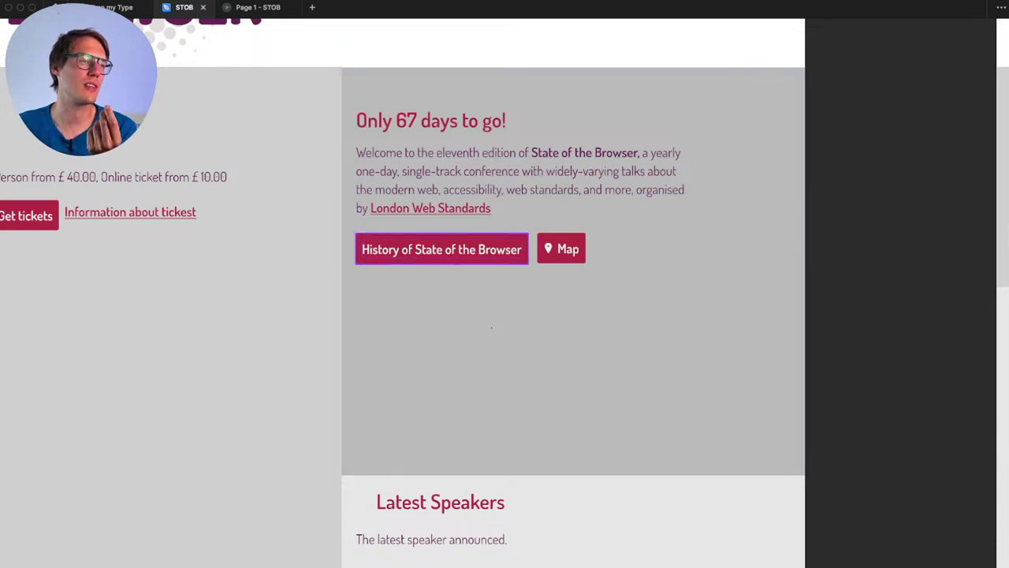
key(ctrl+alt+Right)
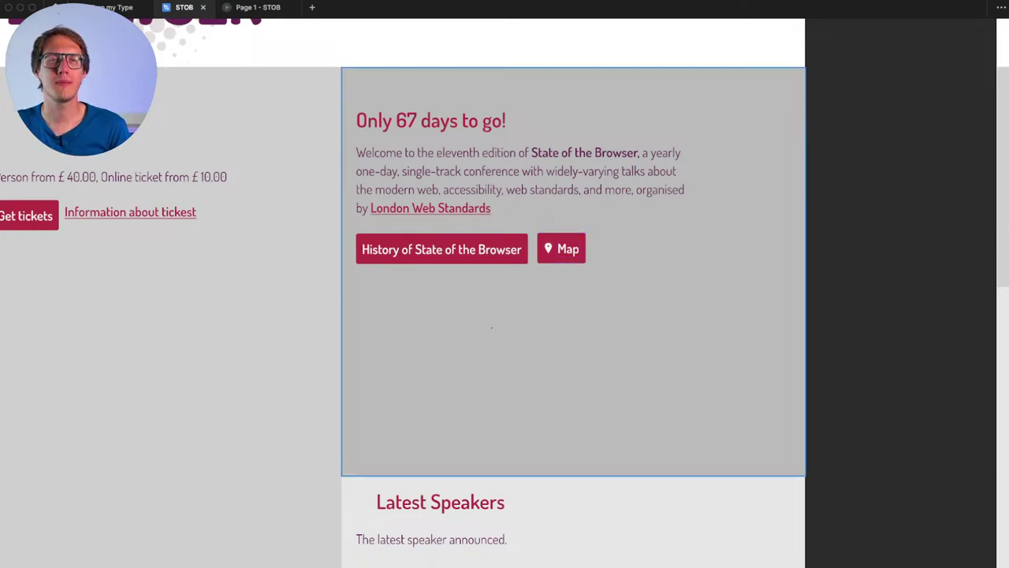
Step: Try moving the Map button into the header beside "The Barbican Centre, London"
scroll(504, 293, down, 1)
scroll(504, 293, up, 4)
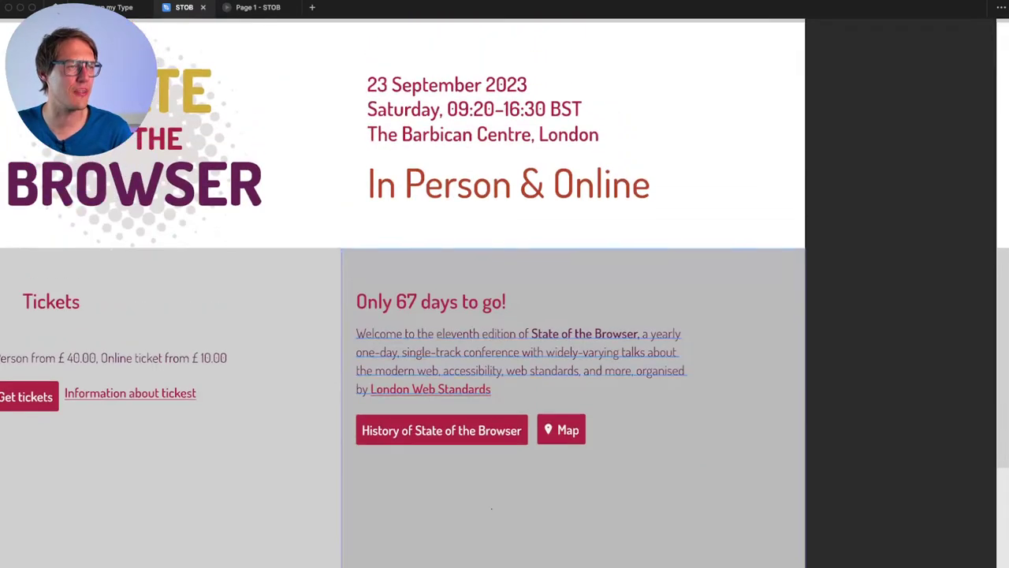
drag(561, 429, 627, 135)
scroll(402, 237, up, 3)
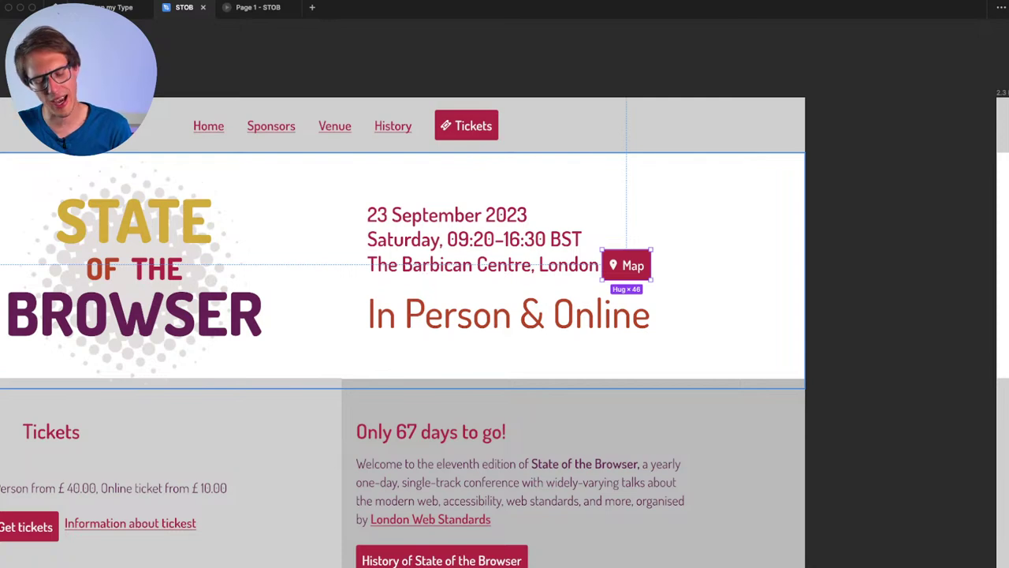
key(super+z)
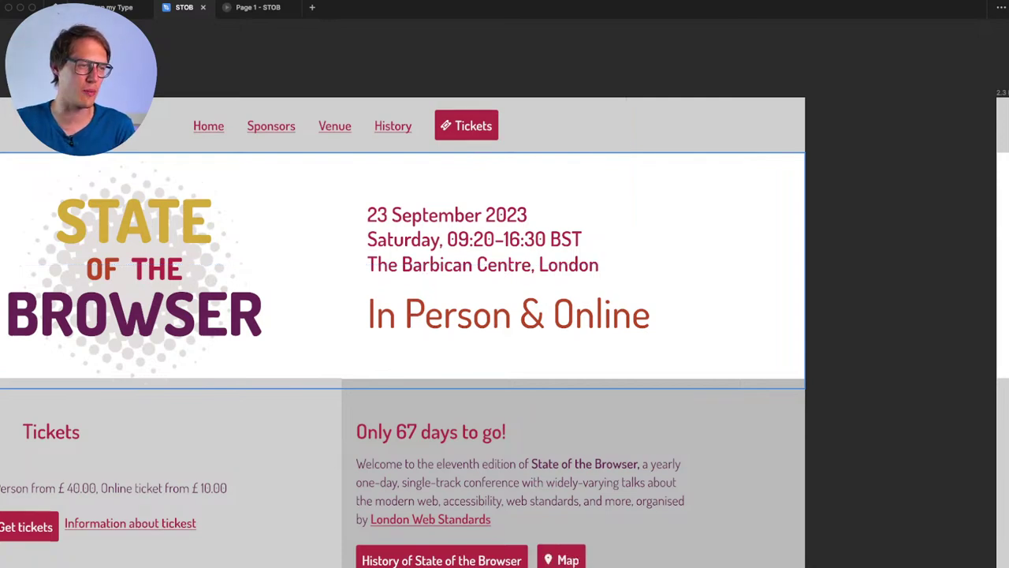
Step: Delete the Map button beside the History of State of the Browser button in the "Only 67 days to go!" section
scroll(402, 292, down, 4)
key(BackSpace)
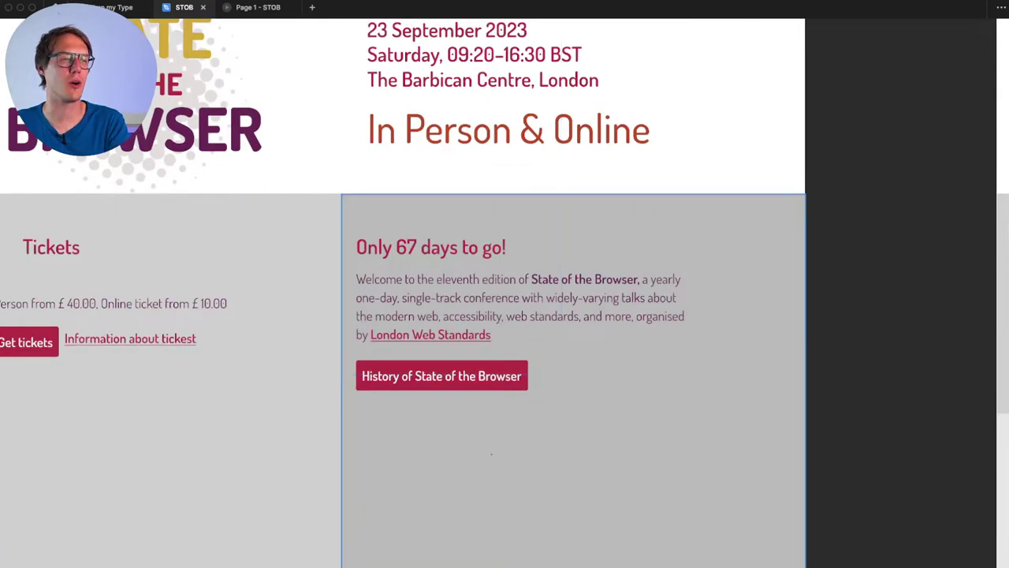
scroll(403, 316, down, 10)
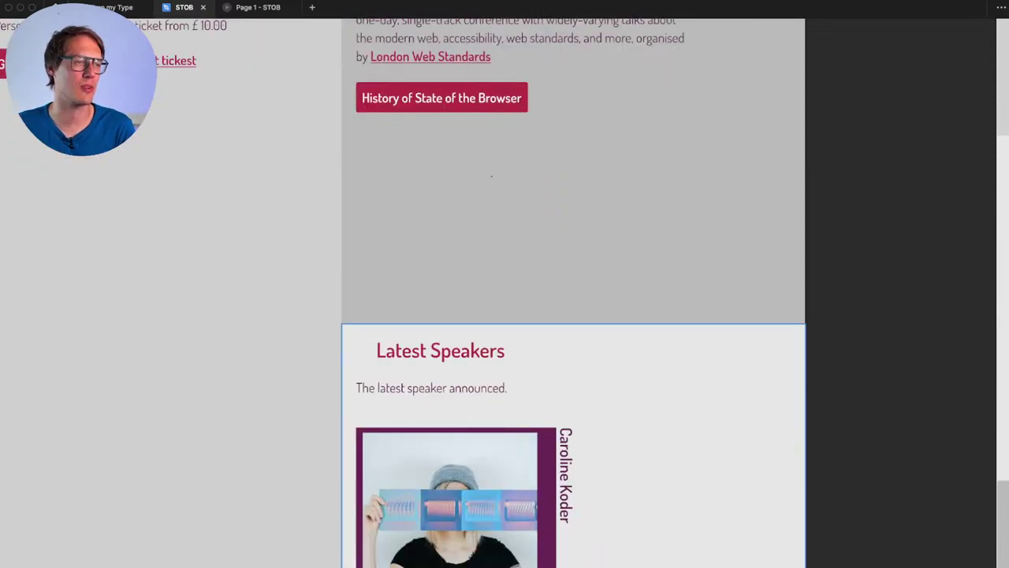
Step: Delete the "The latest speaker announced." line under the Latest Speakers heading in the 2.2 Content frame
scroll(465, 276, down, 2)
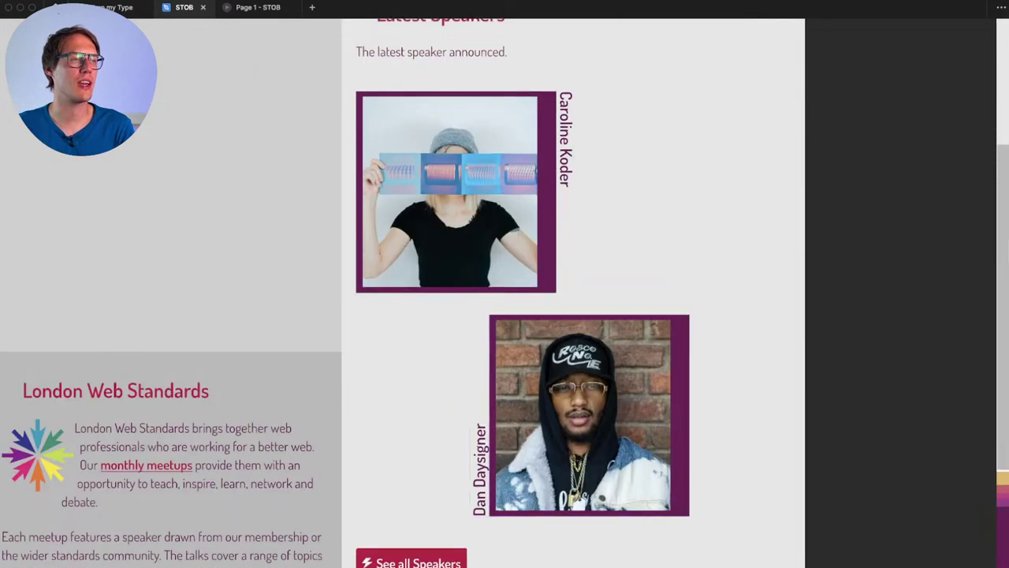
scroll(466, 276, up, 1)
scroll(464, 176, down, 2)
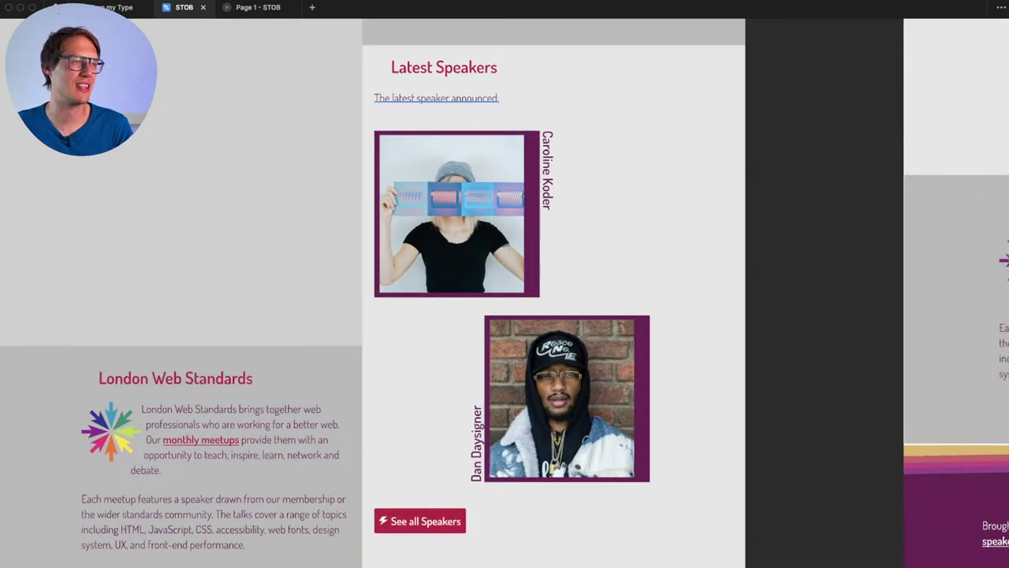
click(440, 98)
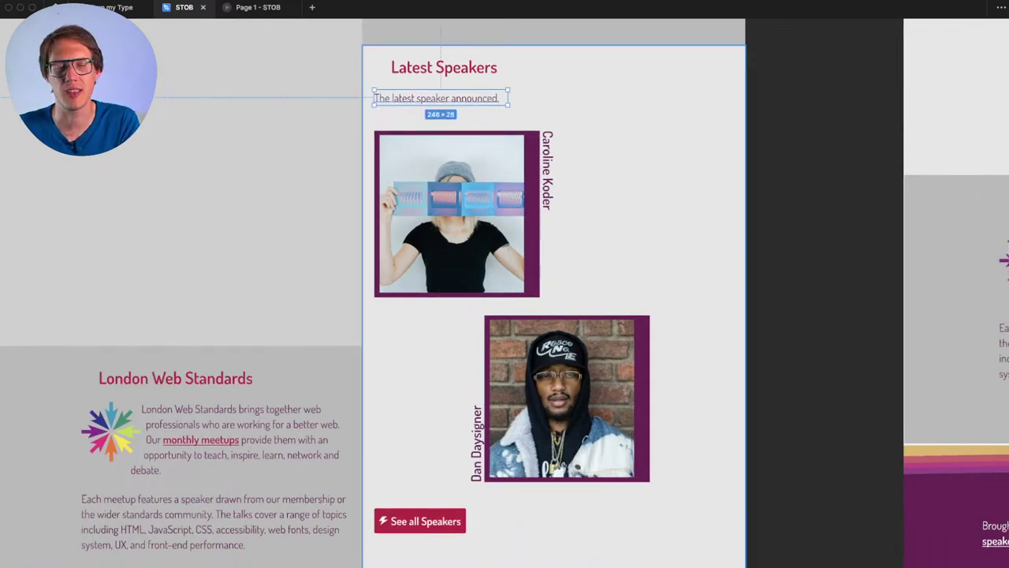
key(Delete)
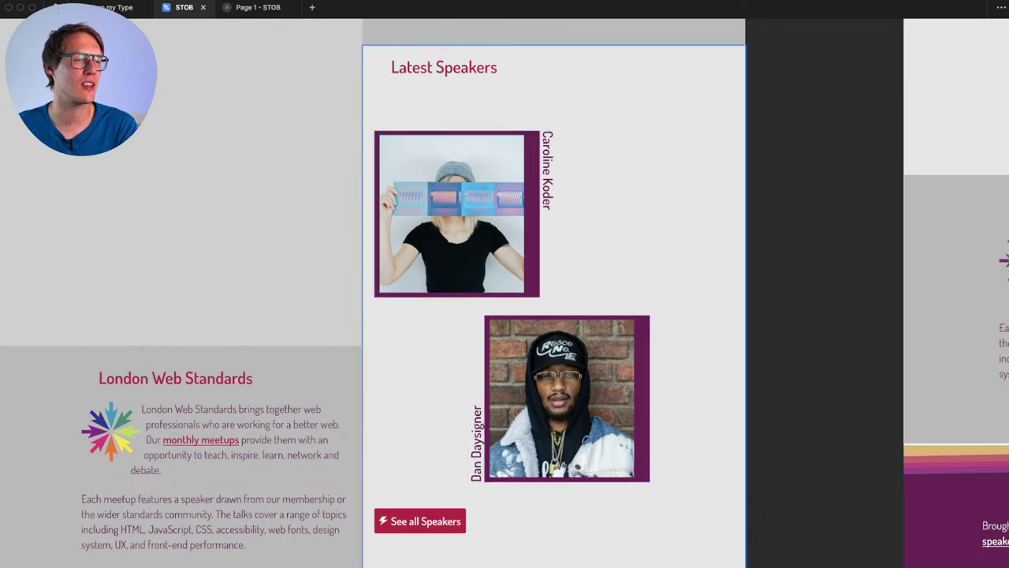
Step: Examine the London Web Standards section and footer of the 2.2 Content frame beside the 2.1 Sections footer
scroll(505, 292, down, 3)
scroll(505, 292, left, 5)
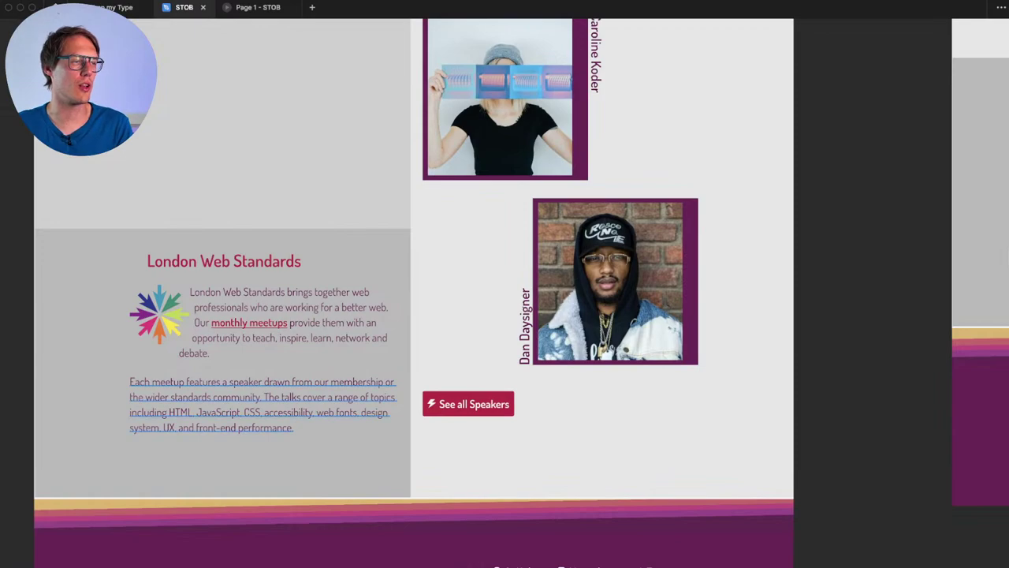
scroll(394, 304, down, 2)
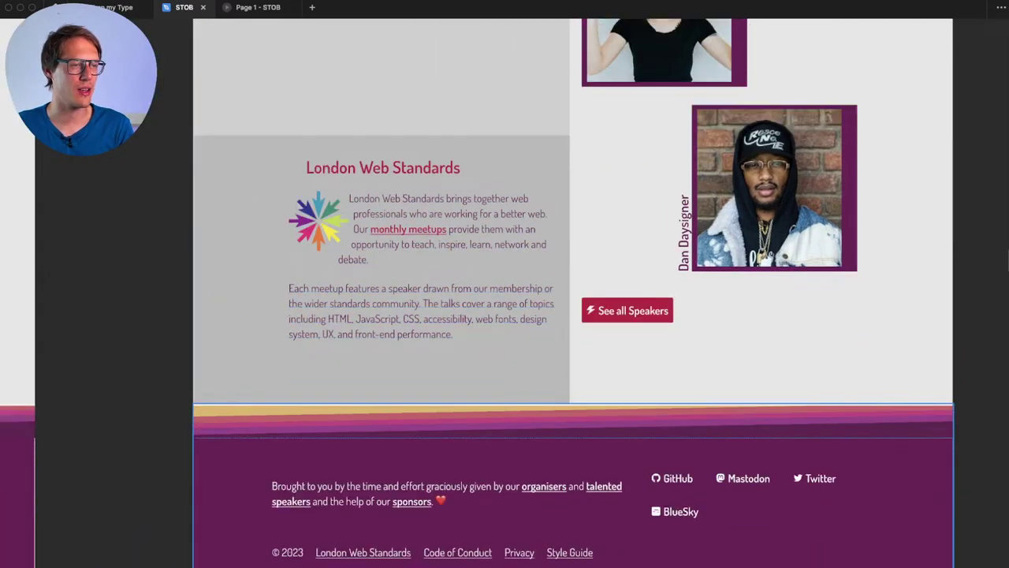
scroll(504, 292, down, 2)
scroll(505, 292, left, 10)
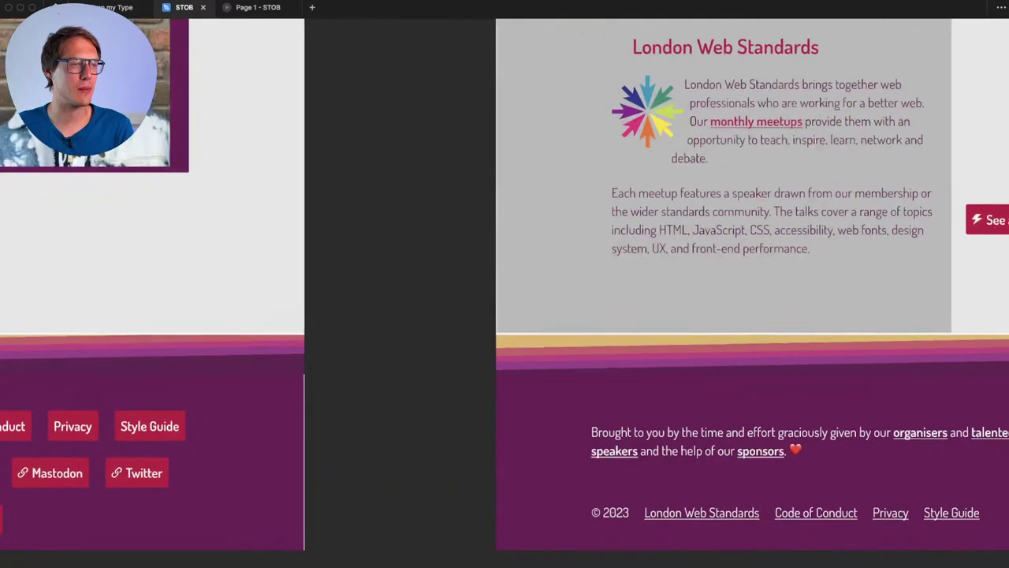
scroll(504, 292, up, 2)
scroll(504, 292, left, 10)
scroll(504, 292, down, 1)
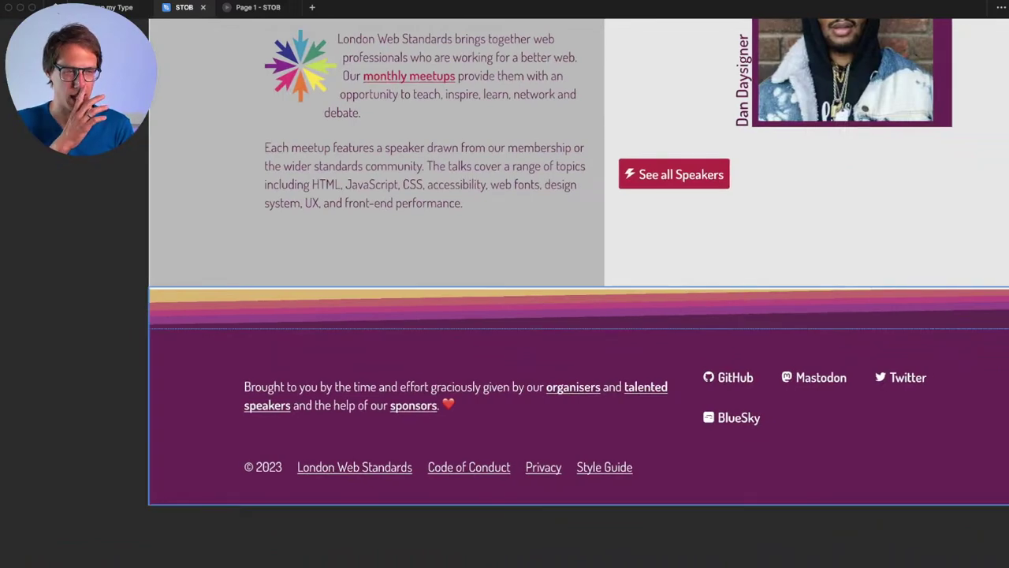
scroll(505, 316, right, 3)
ctrl+scroll(505, 315, up, 2)
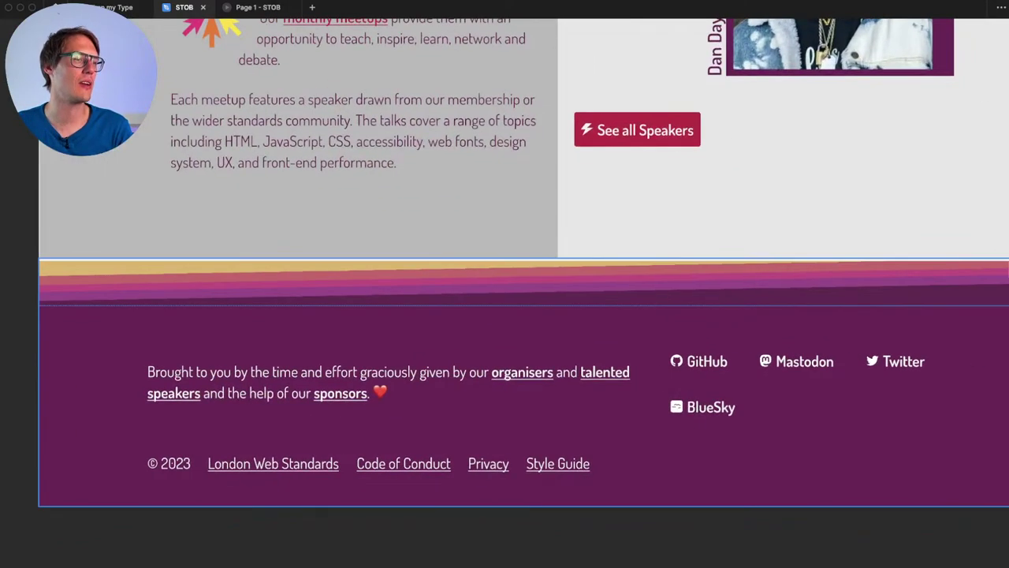
ctrl+scroll(938, 431, down, 5)
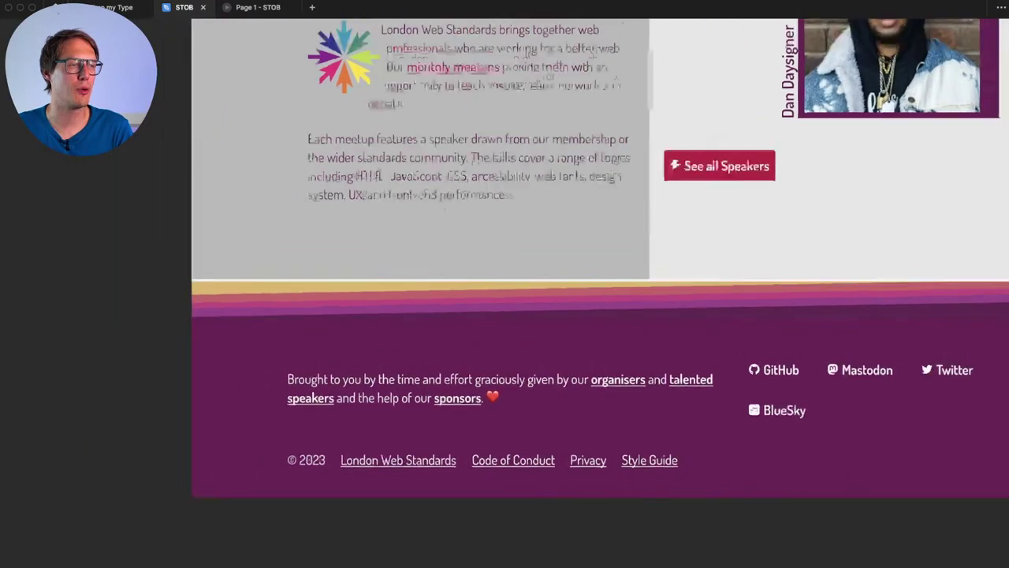
scroll(504, 237, left, 6)
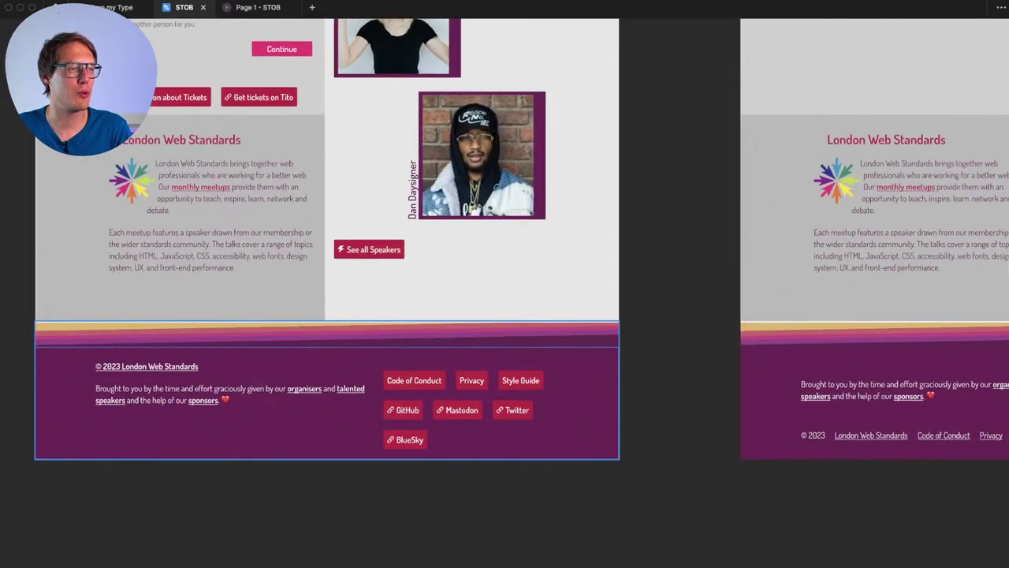
scroll(505, 236, right, 8)
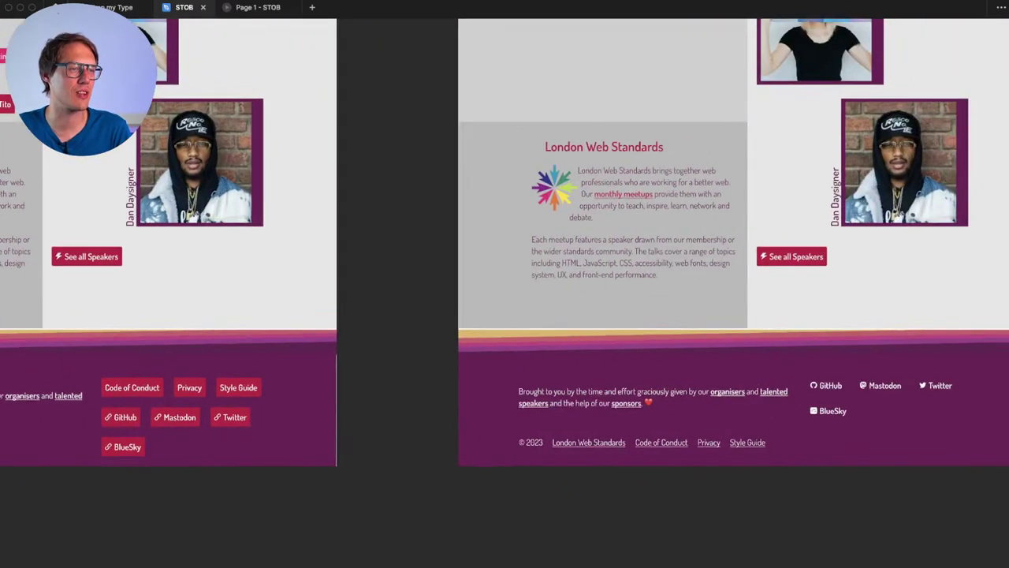
Step: Compare how the social media and legal links are styled and grouped in the 2.2 Content and 2.1 Sections footers
ctrl+scroll(569, 436, up, 4)
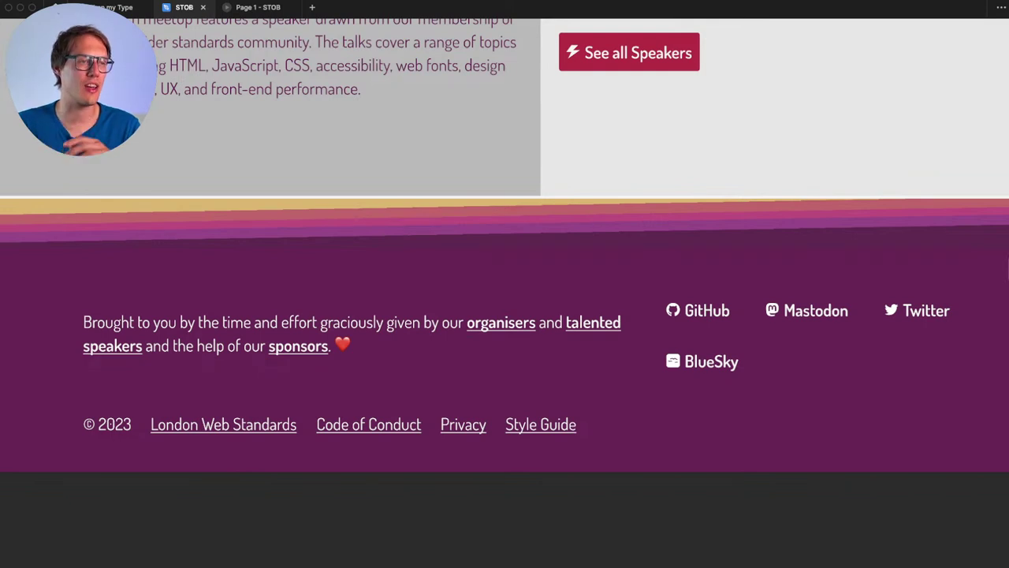
scroll(505, 245, right, 3)
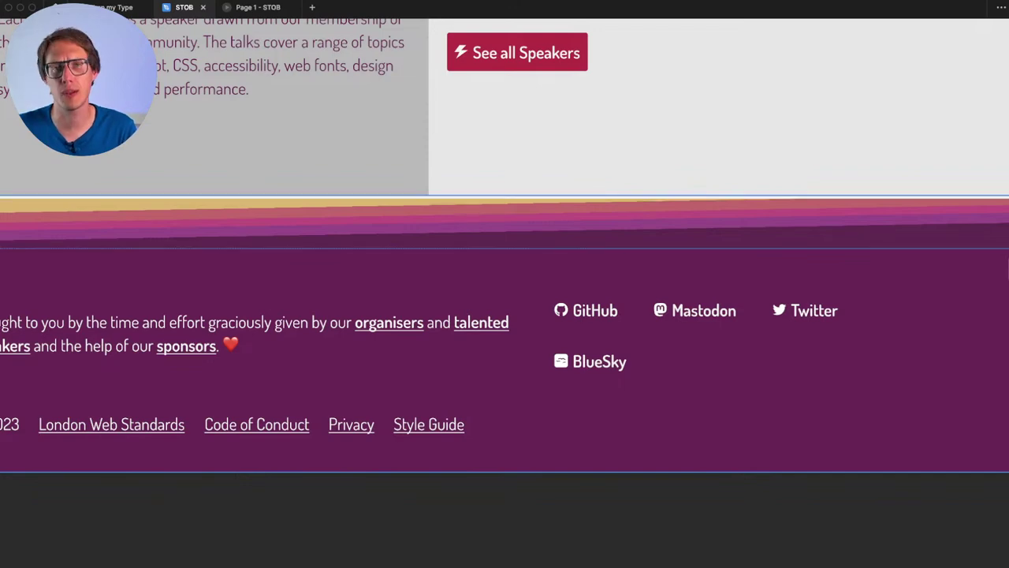
scroll(670, 441, down, 2)
scroll(670, 442, left, 1)
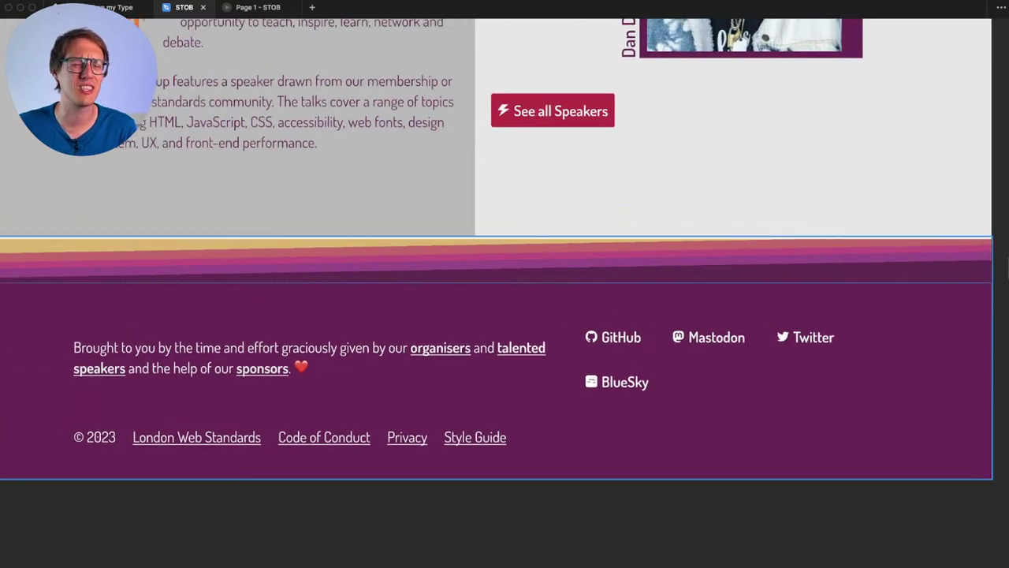
scroll(622, 481, down, 4)
scroll(505, 249, left, 5)
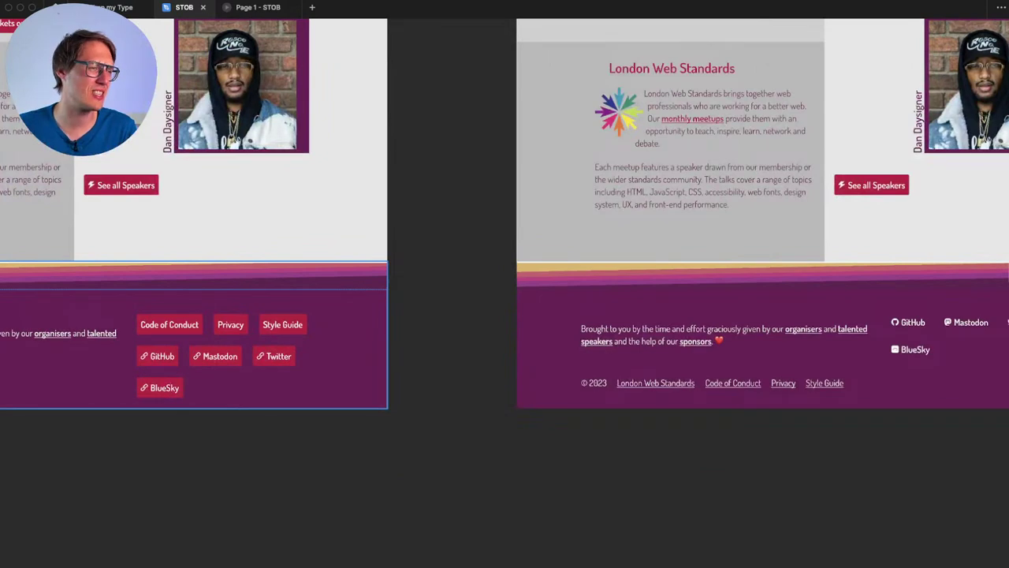
scroll(504, 249, right, 4)
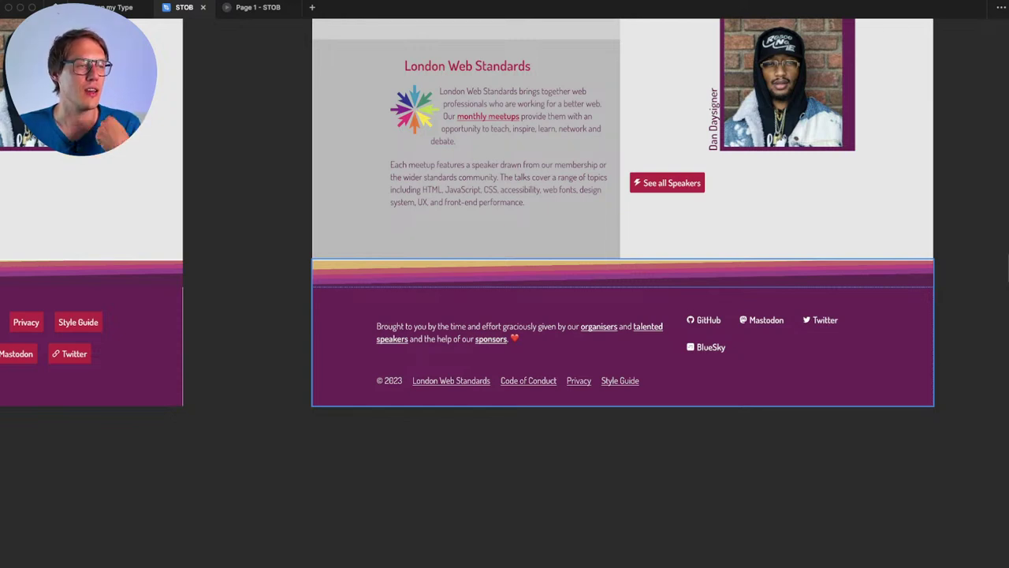
scroll(622, 331, left, 7)
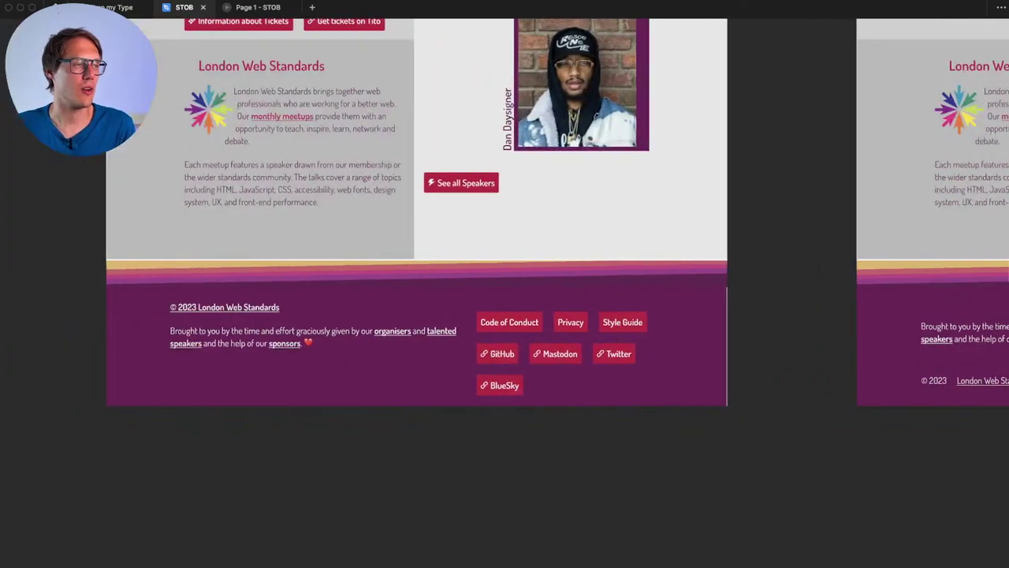
scroll(622, 331, right, 8)
scroll(505, 213, left, 10)
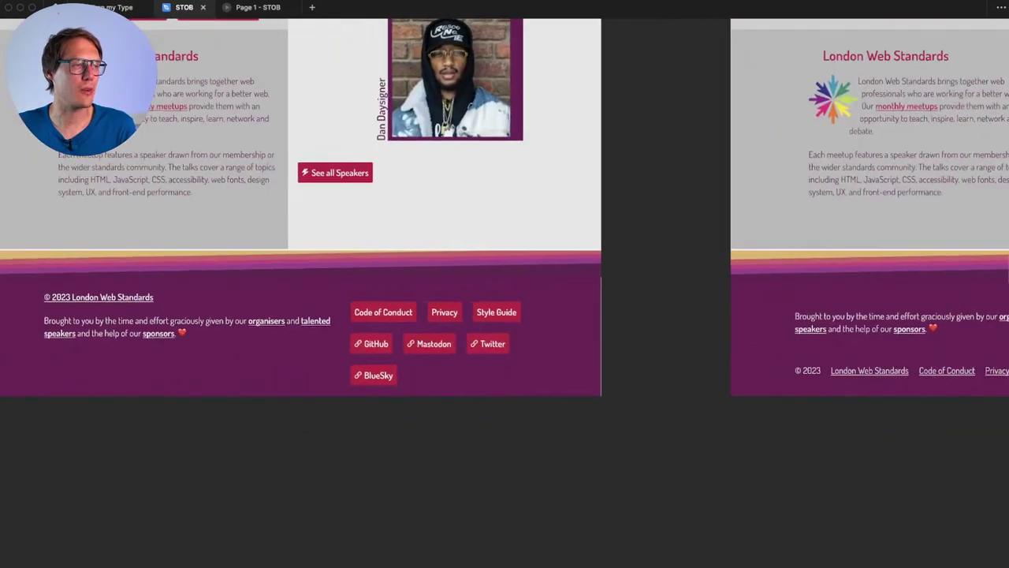
scroll(504, 315, right, 3)
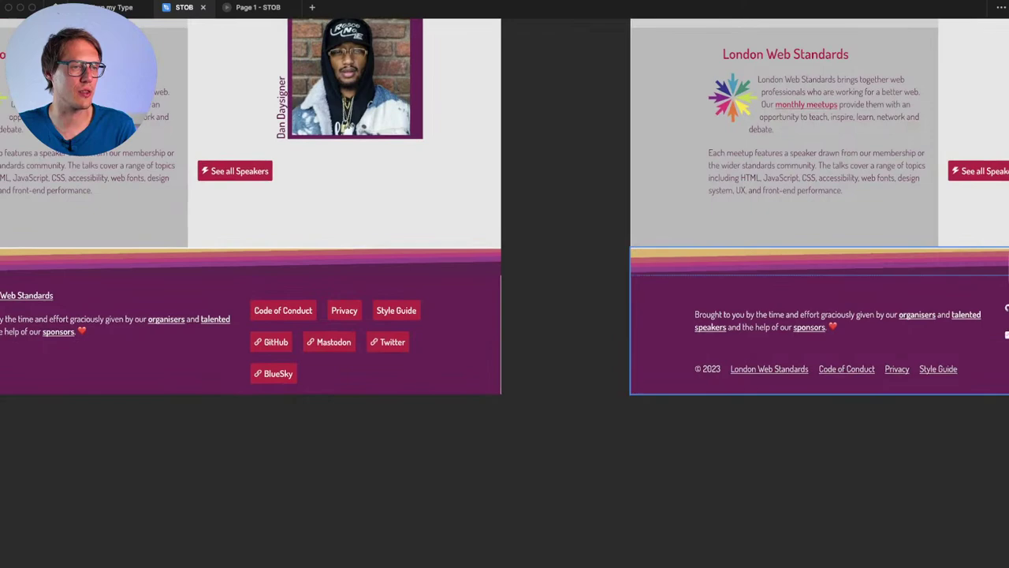
scroll(505, 316, right, 3)
scroll(505, 315, right, 3)
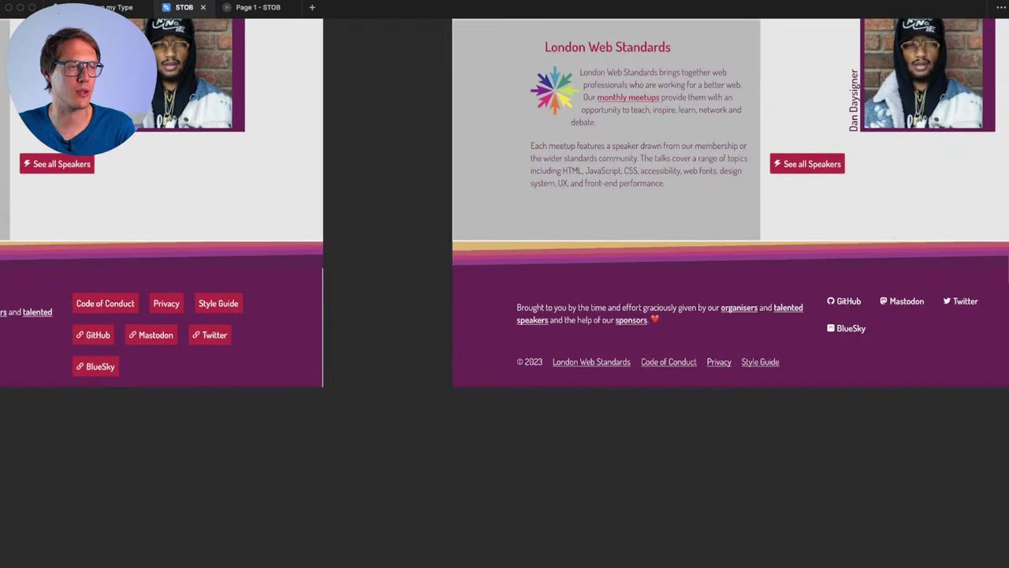
Step: Examine the 2.3 New Arrangement frame's navigation, header, Tickets and "Only 67 days to go!" sections
scroll(504, 283, up, 5)
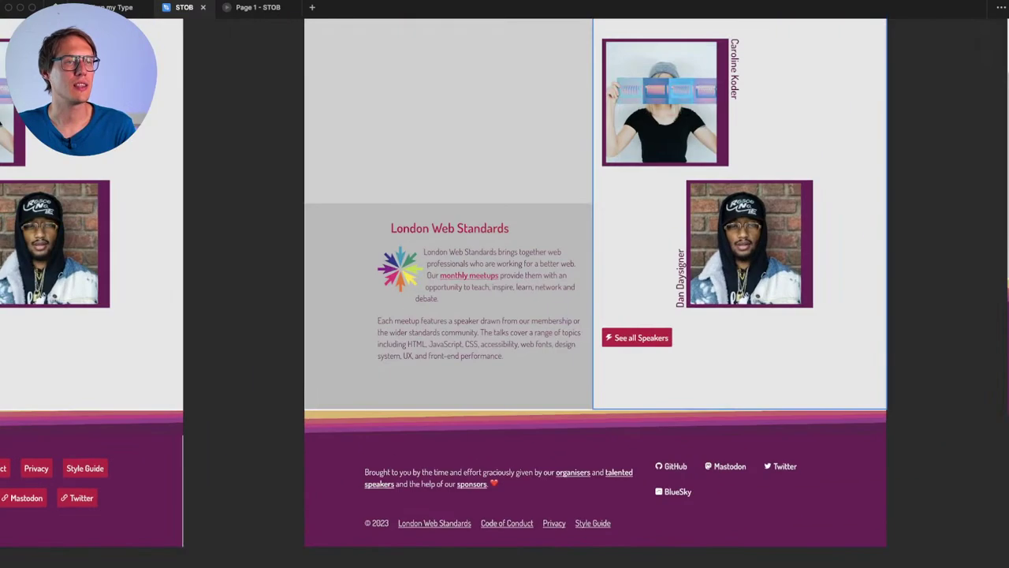
scroll(504, 284, up, 2)
scroll(504, 283, up, 6)
scroll(505, 284, right, 5)
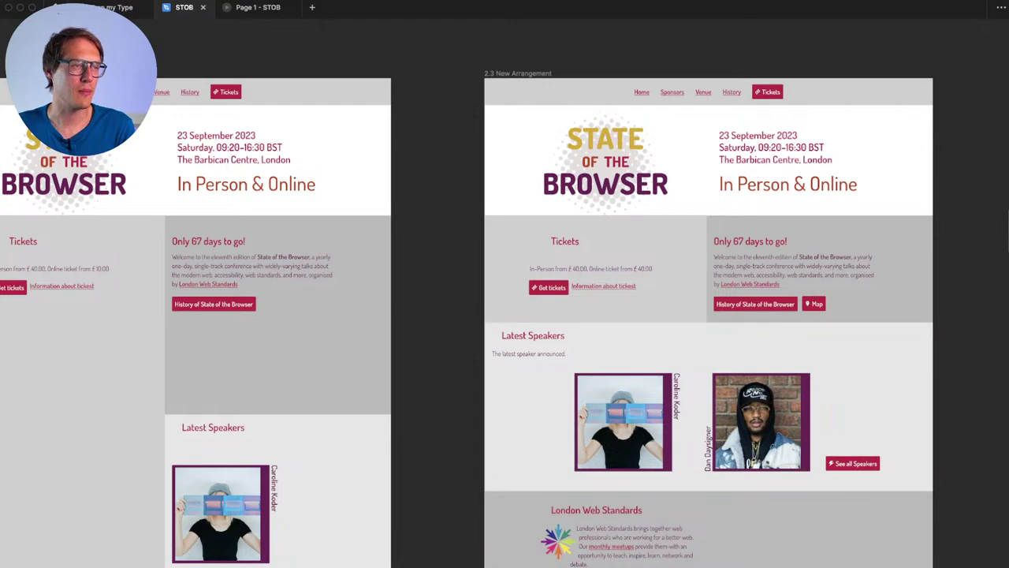
scroll(636, 268, up, 5)
scroll(505, 284, up, 5)
scroll(505, 284, right, 6)
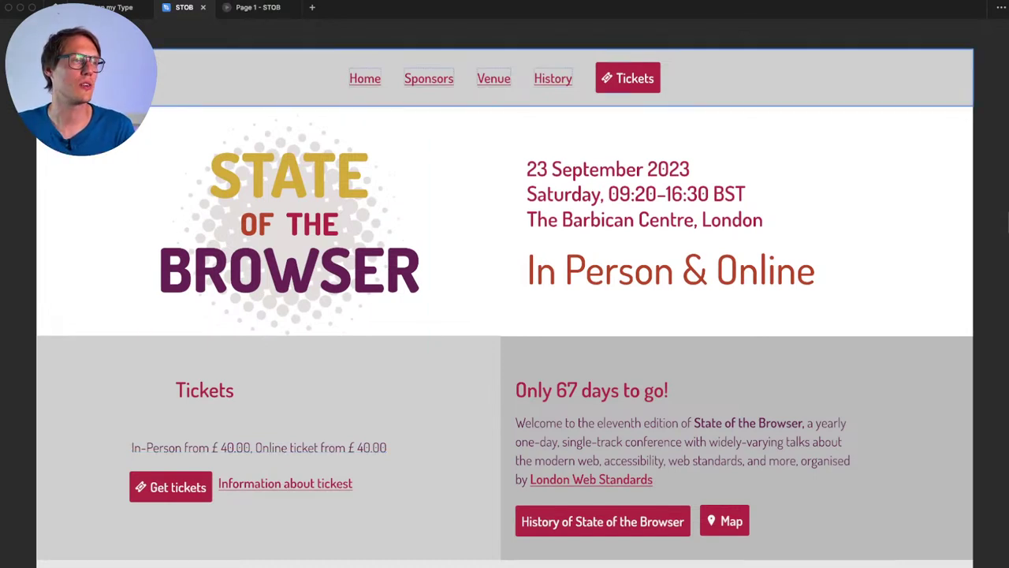
scroll(505, 315, down, 1)
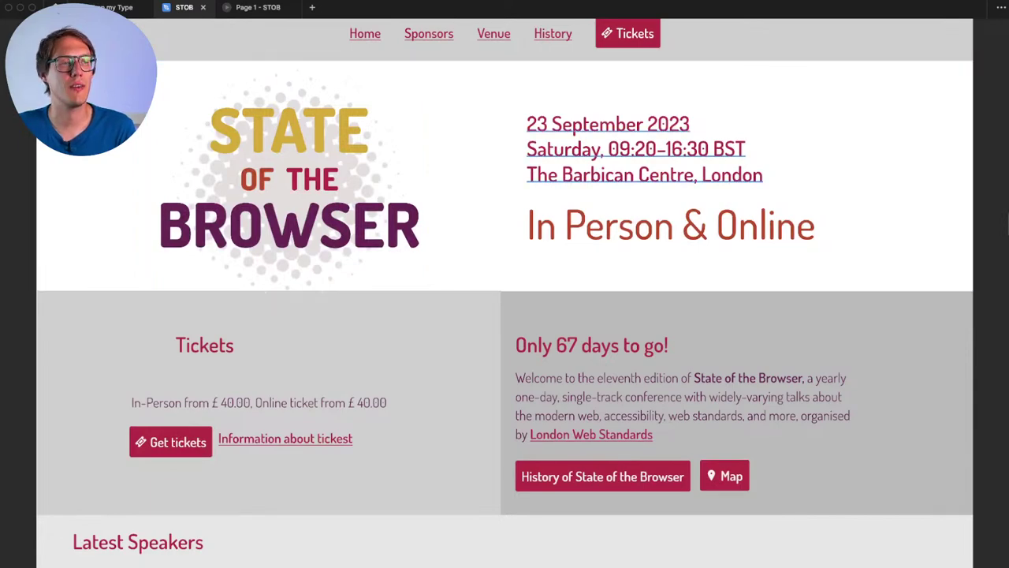
scroll(505, 316, down, 2)
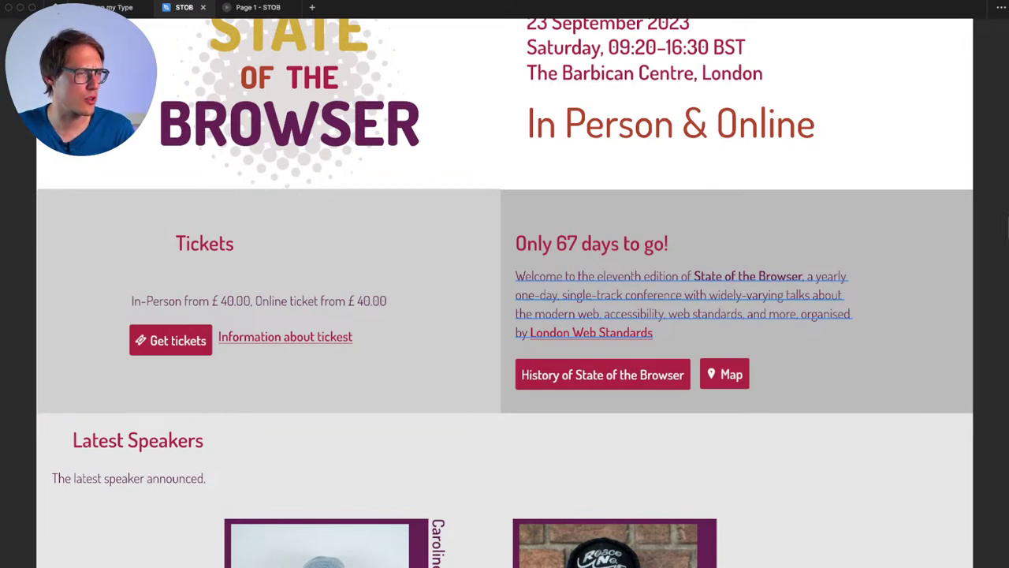
scroll(600, 255, down, 2)
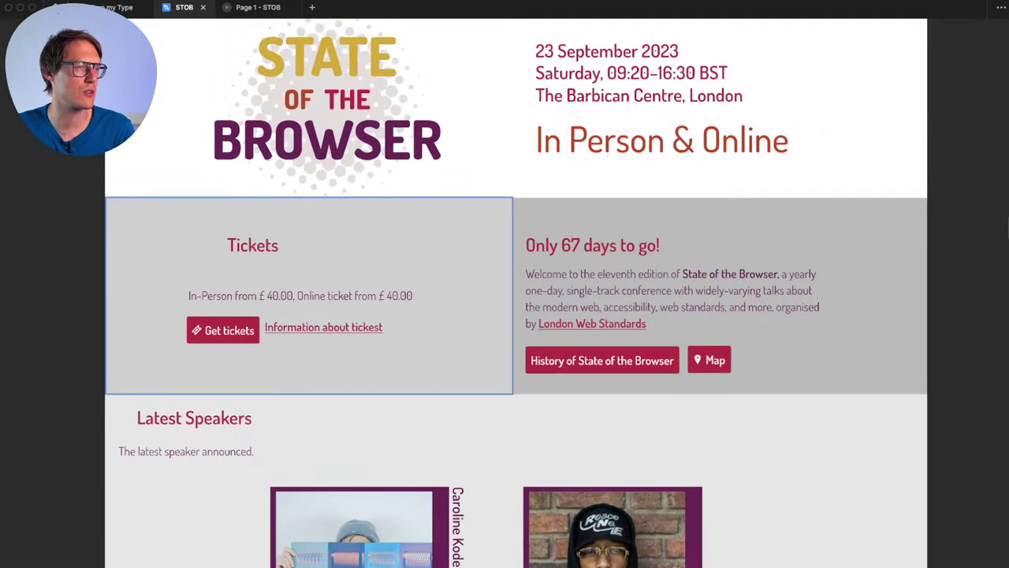
scroll(265, 198, down, 1)
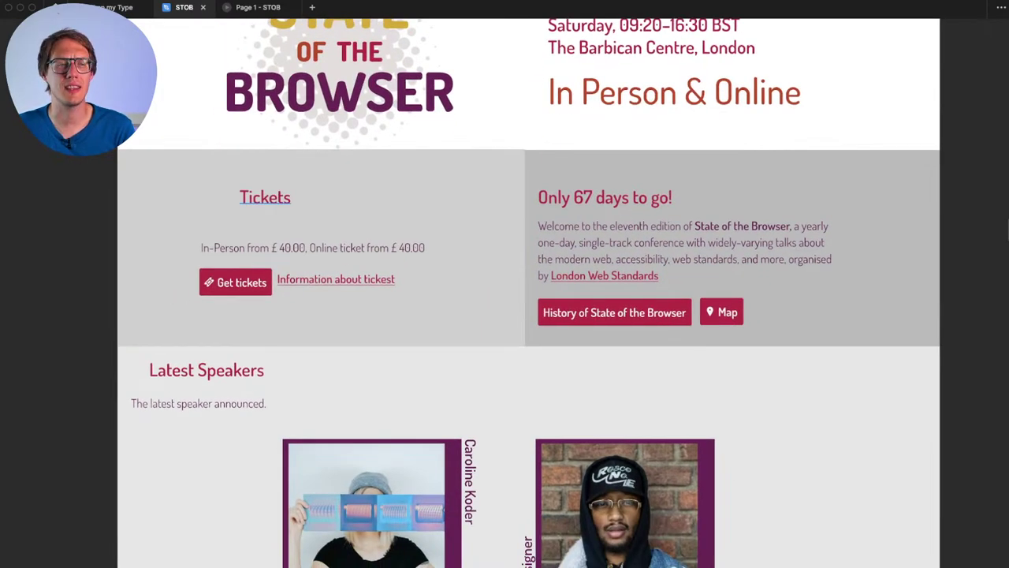
Step: In the 2.3 New Arrangement frame, delete the Map button and the "The latest speaker announced." line
click(722, 312)
key(BackSpace)
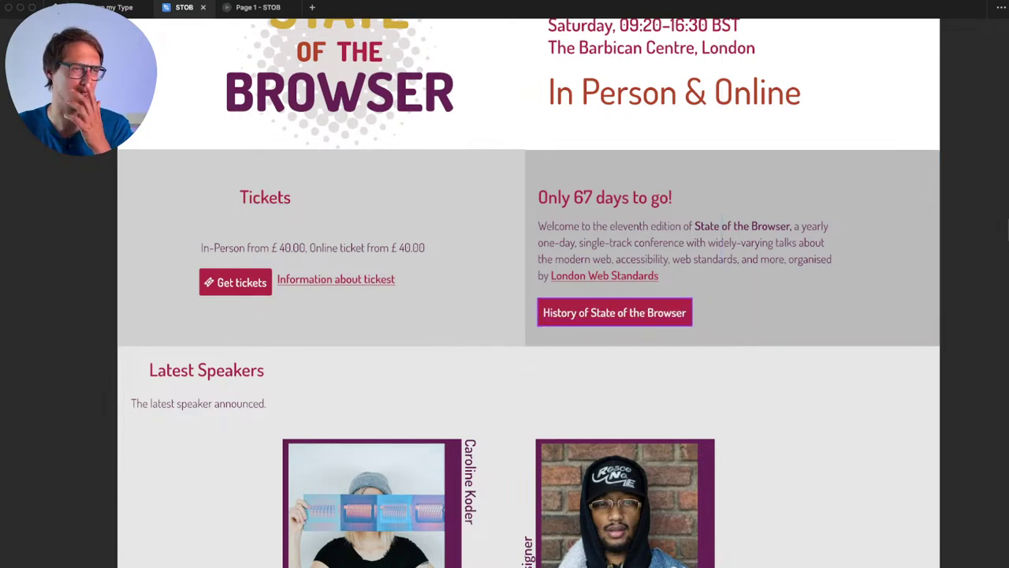
scroll(529, 292, down, 2)
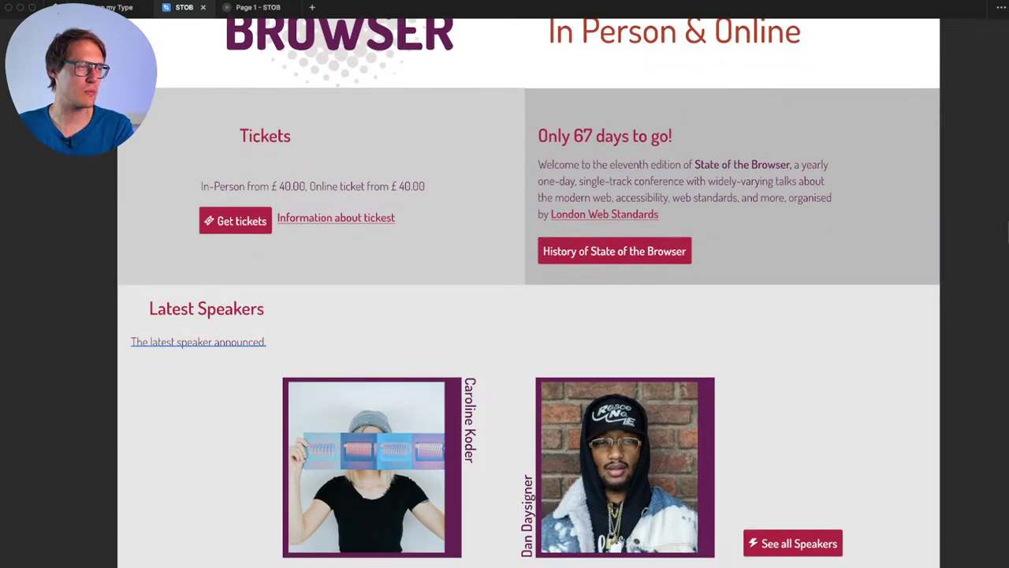
click(203, 342)
key(BackSpace)
Step: Examine the 2.3 New Arrangement frame's speakers, London Web Standards and footer sections, and its overall layout beside the other Structure frames
scroll(611, 437, down, 1)
scroll(611, 437, down, 1)
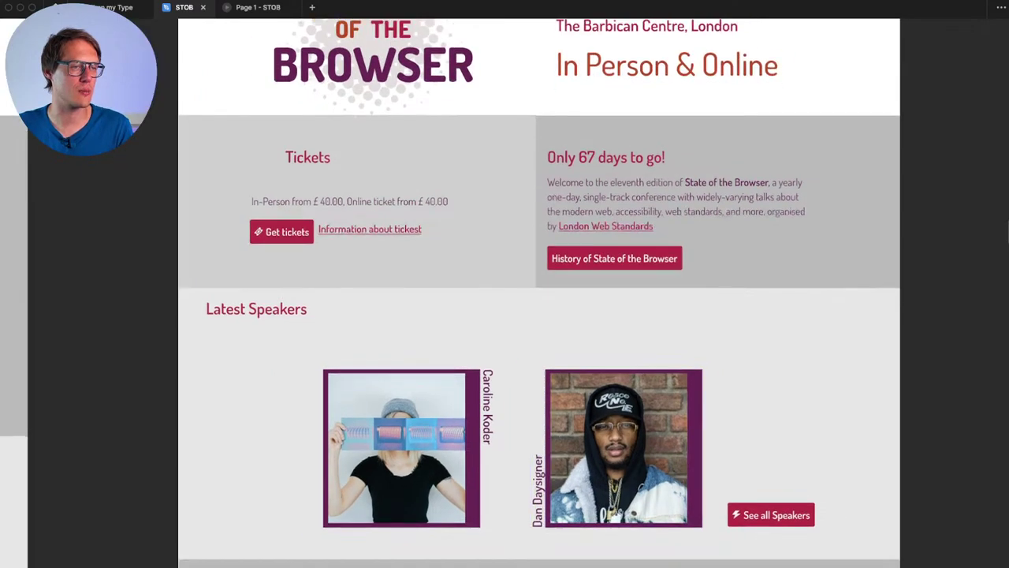
scroll(538, 292, down, 6)
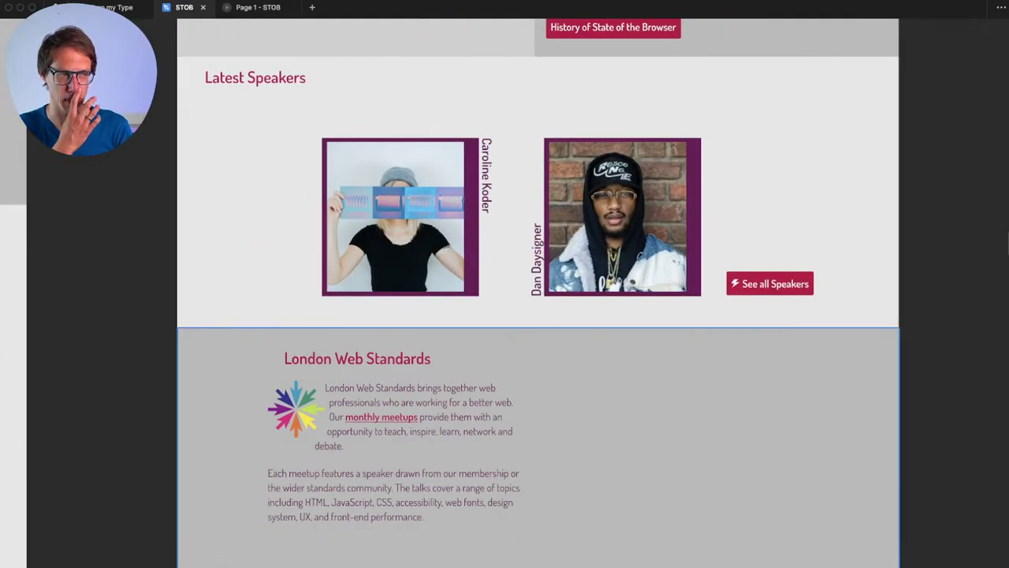
scroll(527, 406, down, 5)
scroll(526, 406, down, 5)
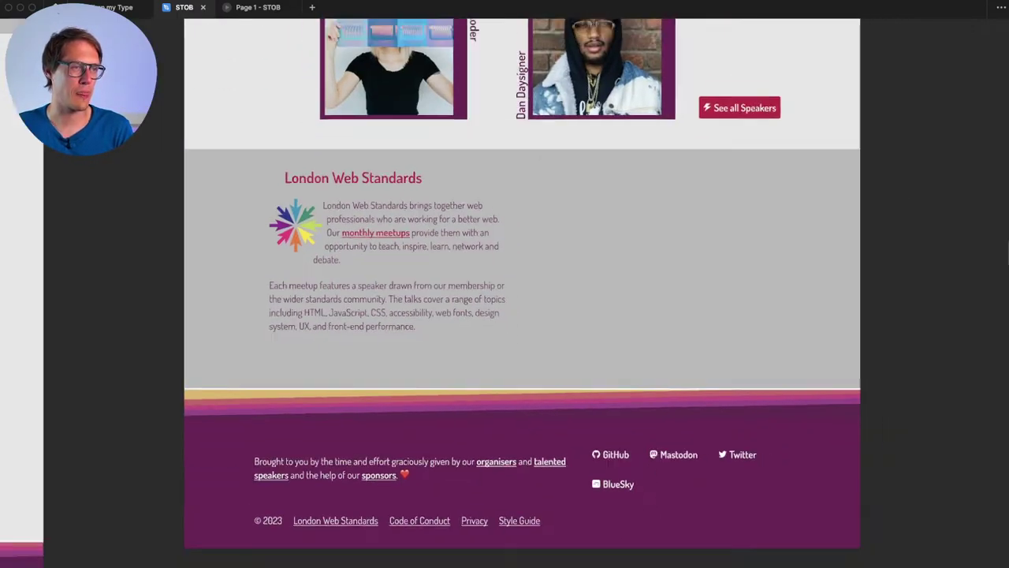
scroll(505, 284, left, 3)
scroll(505, 284, down, 4)
scroll(504, 284, down, 2)
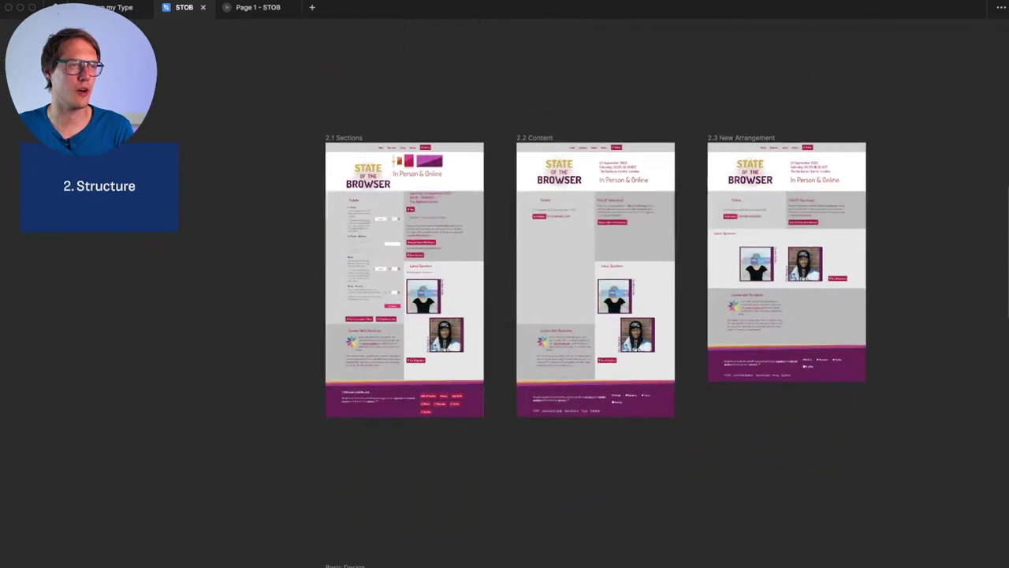
Step: Delete the existing Basic Design frame next to the "3. Basic Design" card
scroll(512, 339, down, 5)
scroll(512, 339, left, 1)
scroll(512, 339, up, 3)
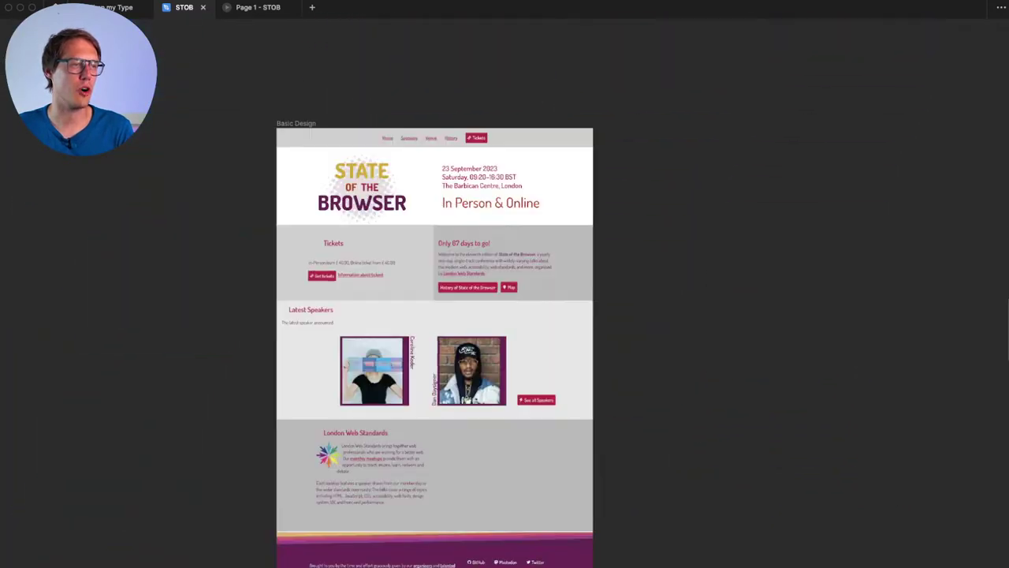
scroll(519, 301, down, 4)
click(431, 223)
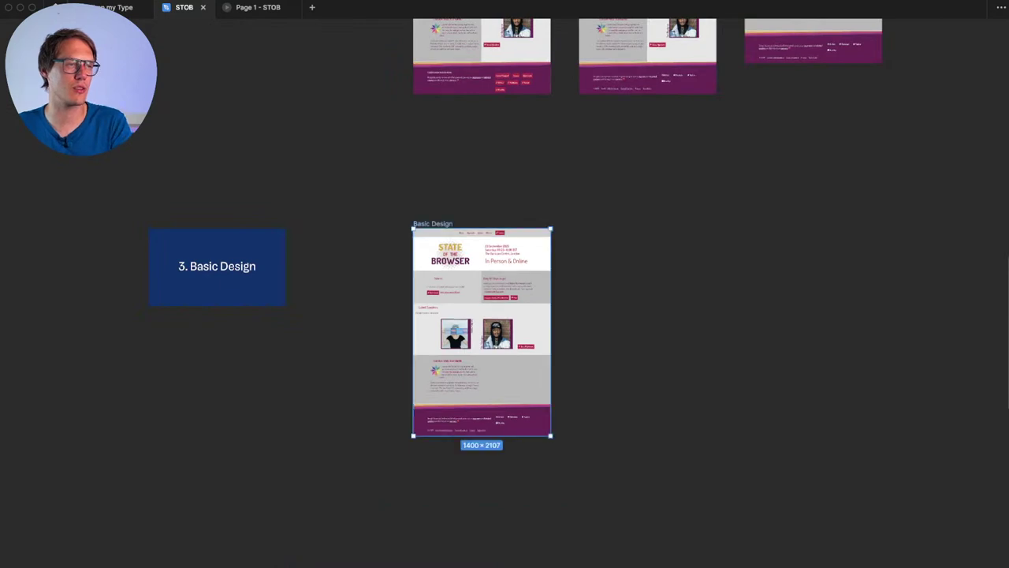
key(Delete)
Step: Duplicate the 2.3 New Arrangement frame and place the copy beside the "3. Basic Design" card, aligned under the 2.1 Sections frame
scroll(505, 284, up, 4)
scroll(504, 284, right, 1)
alt+drag(721, 71, 389, 440)
mouse_move(424, 551)
mouse_down()
mouse_move(409, 555)
mouse_move(422, 555)
mouse_up()
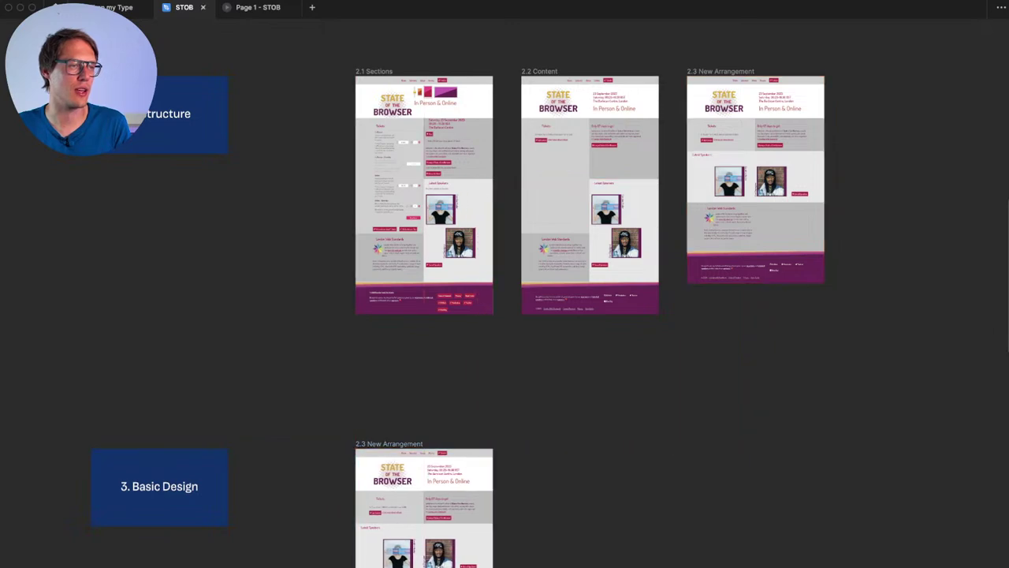
Step: Show the hidden editor interface and examine the duplicated 2.3 New Arrangement frame's navigation, header and event details
scroll(422, 554, down, 3)
key(super+backslash)
key(shift+2)
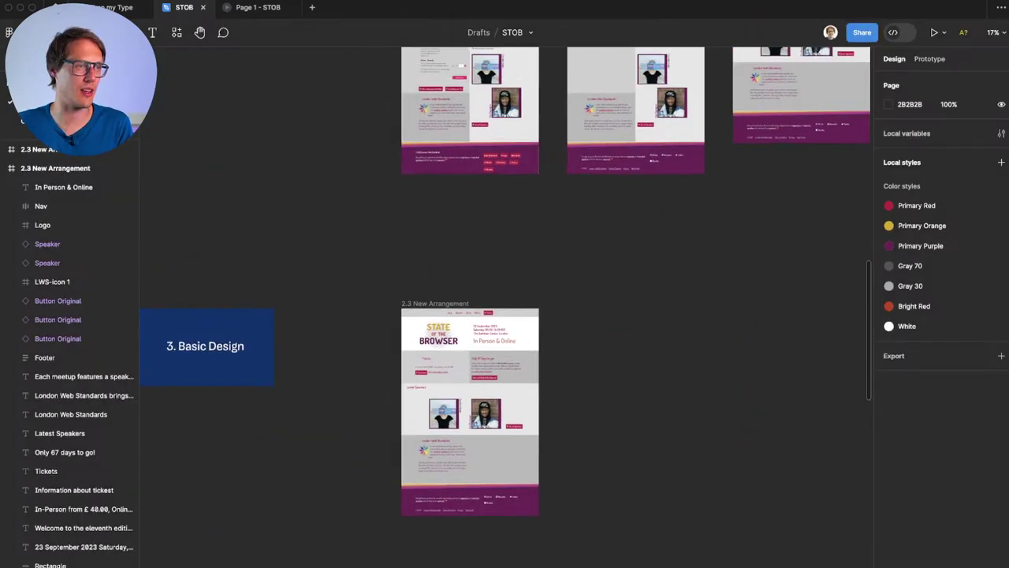
scroll(518, 351, down, 2)
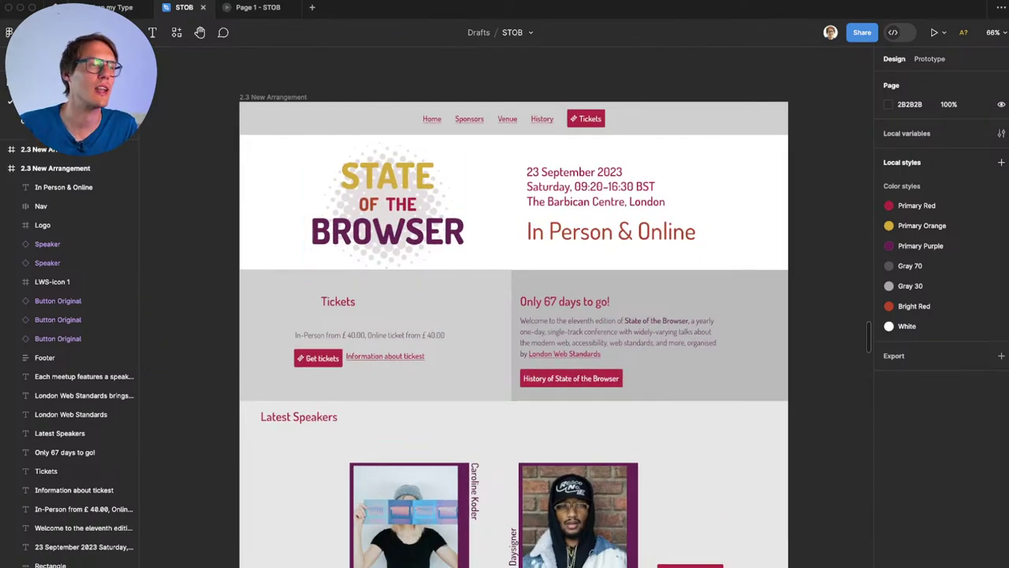
scroll(427, 67, up, 3)
scroll(428, 67, up, 1)
scroll(513, 339, down, 1)
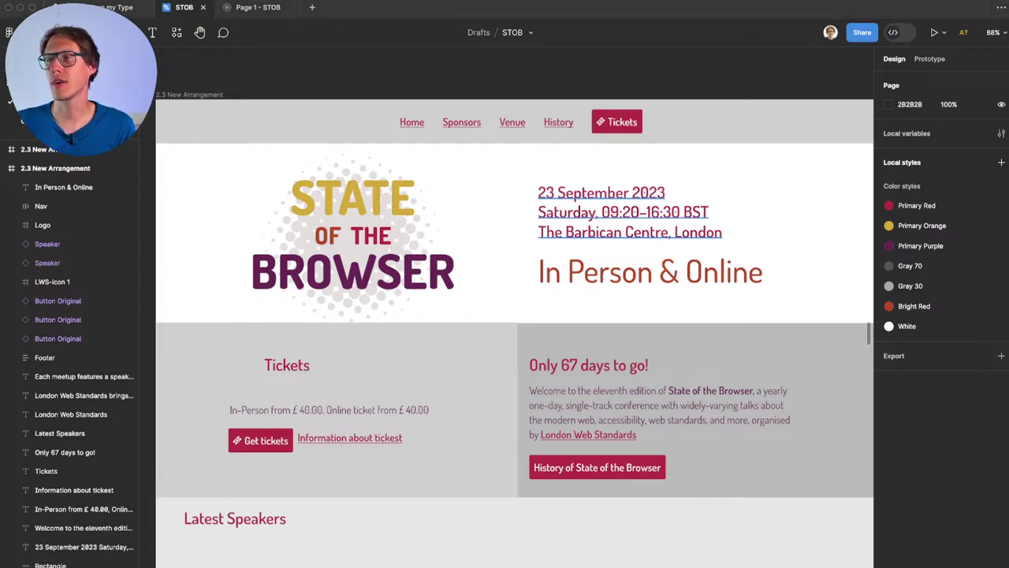
Step: Switch to the browser, review the State of the Browser 2023 home page's header and open its History page
key(super+Tab)
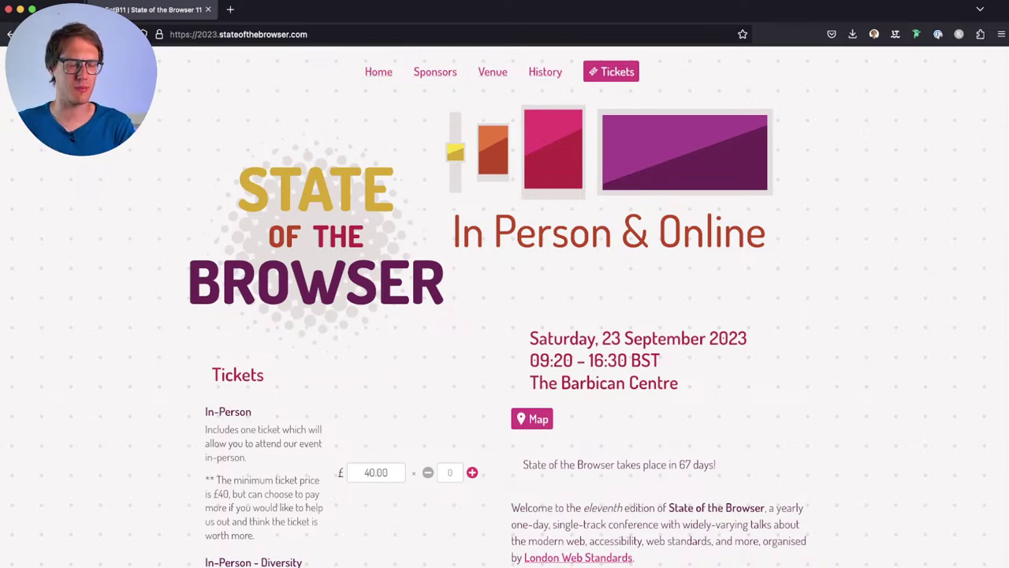
key(super+r)
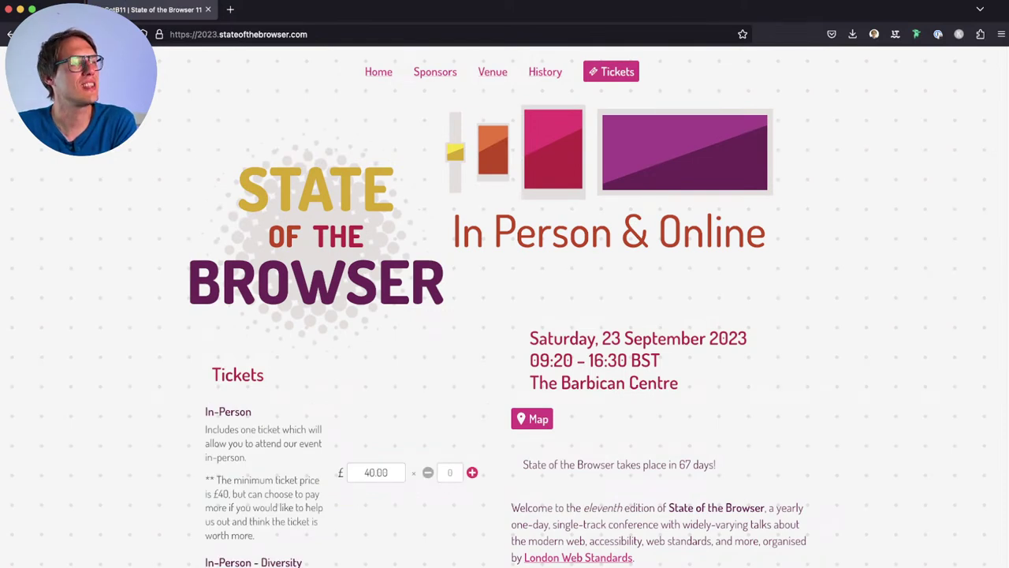
drag(362, 71, 679, 383)
click(680, 382)
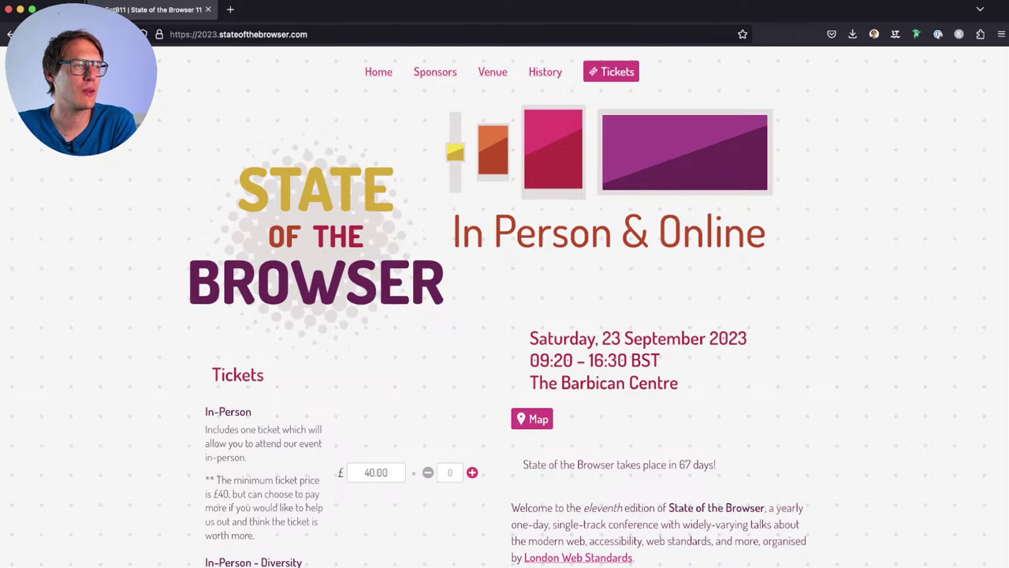
click(545, 72)
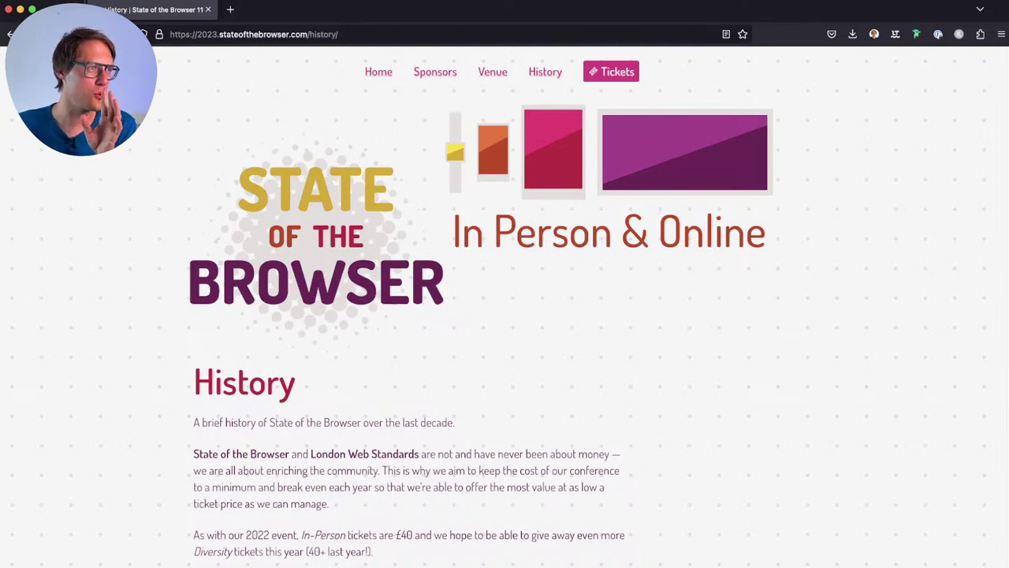
Step: Load the previous edition's History page at 2022.stateofthebrowser.com/history/
drag(218, 34, 212, 34)
key(BackSpace)
text(2)
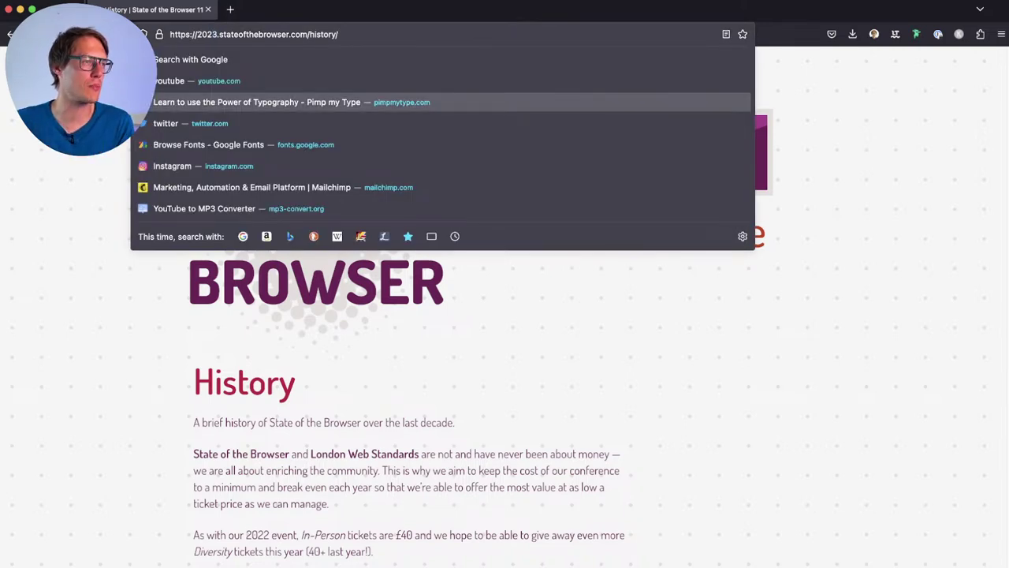
key(Return)
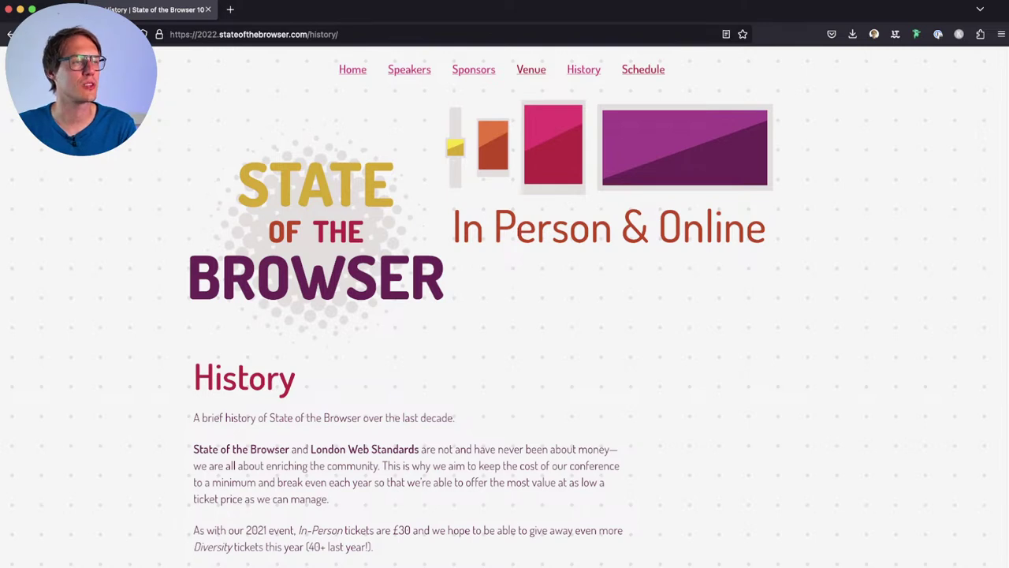
Step: Compare the navigation and header of the 2022 and 2023 History pages by alternating between them
key(super+Left)
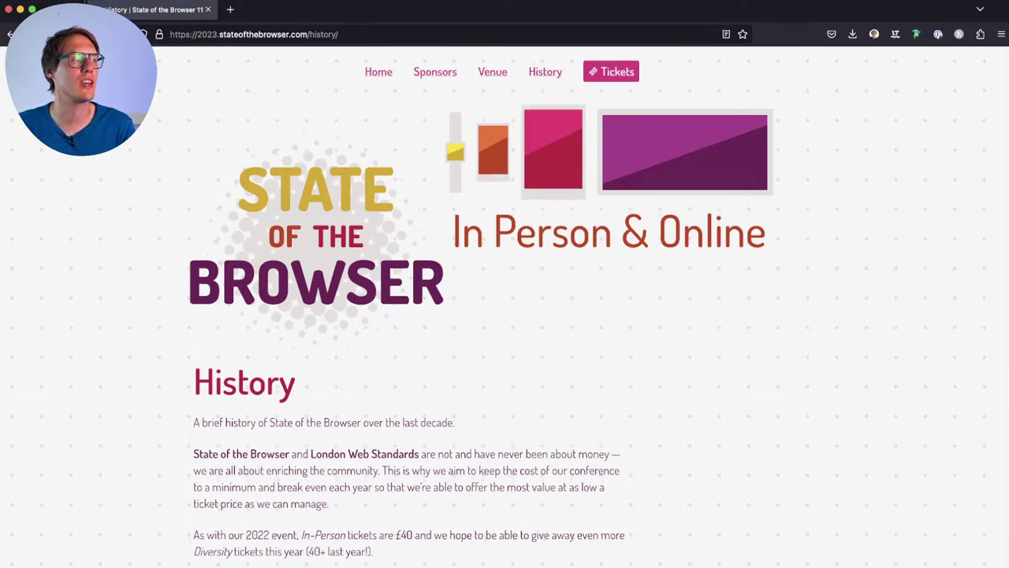
key(super+Right)
key(super+Left)
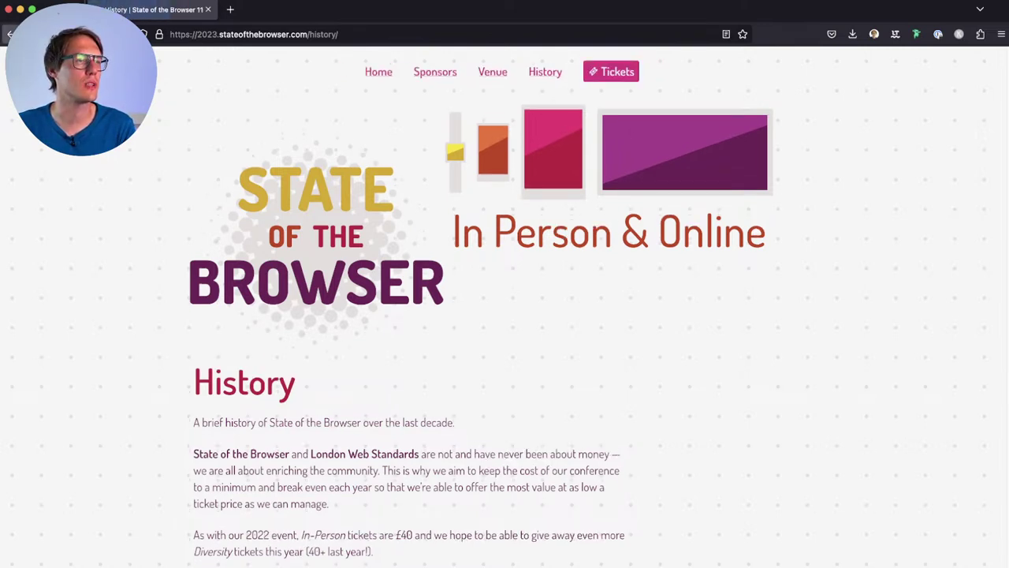
key(super+Right)
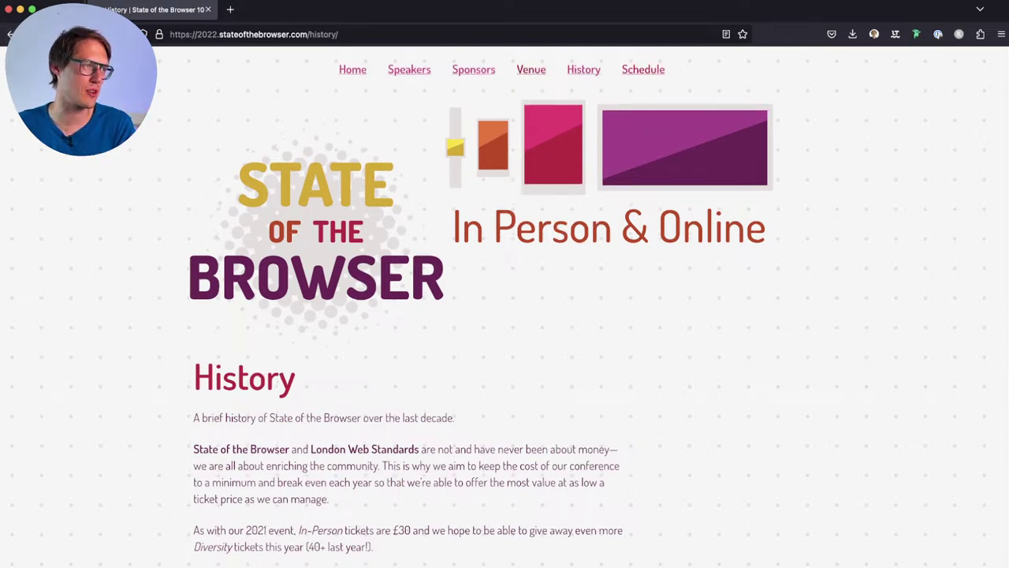
key(super+Left)
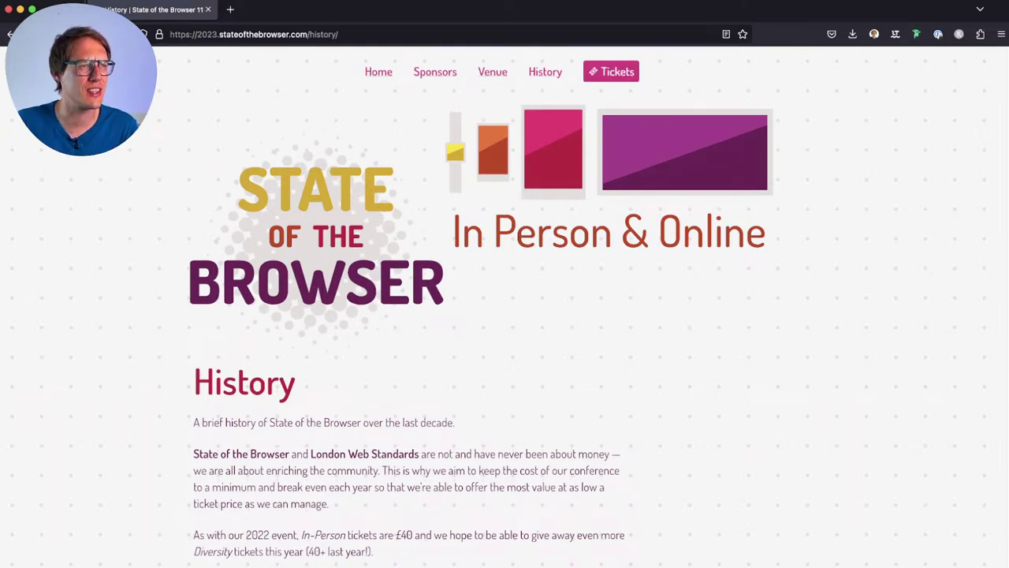
Step: Return to the 2023 home page, enlarge it to 200% and examine the welcome paragraph about the conference
key(super+Tab)
key(super+Tab)
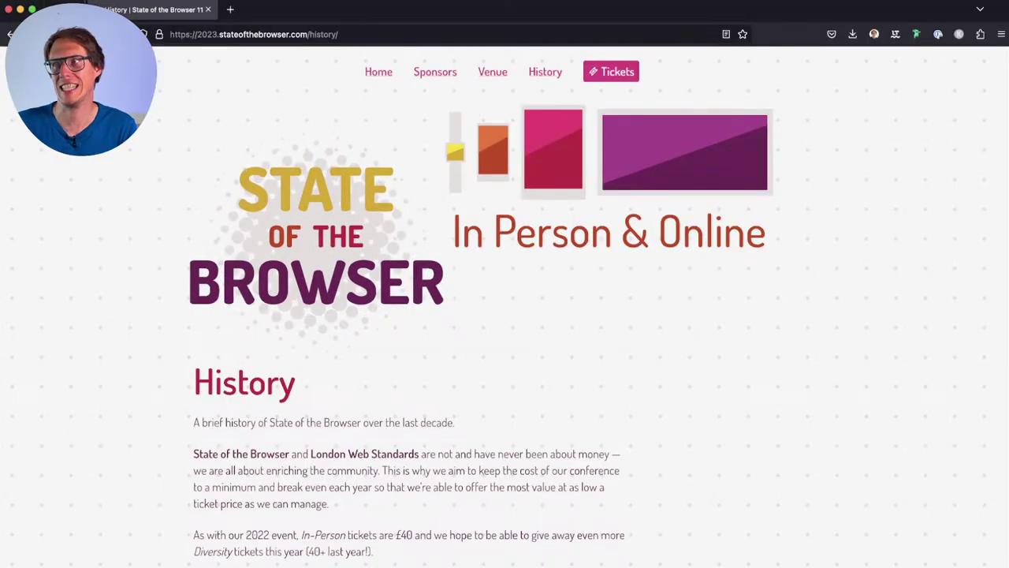
key(super+Left)
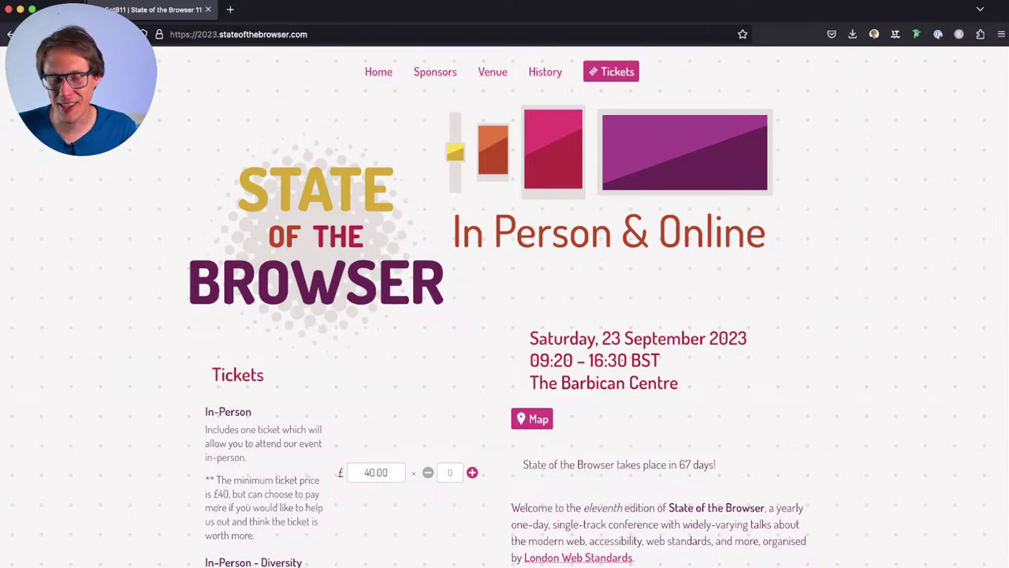
key(super+equal)
key(super+equal)
key(super+equal)
key(super+equal)
key(super+equal)
key(super+equal)
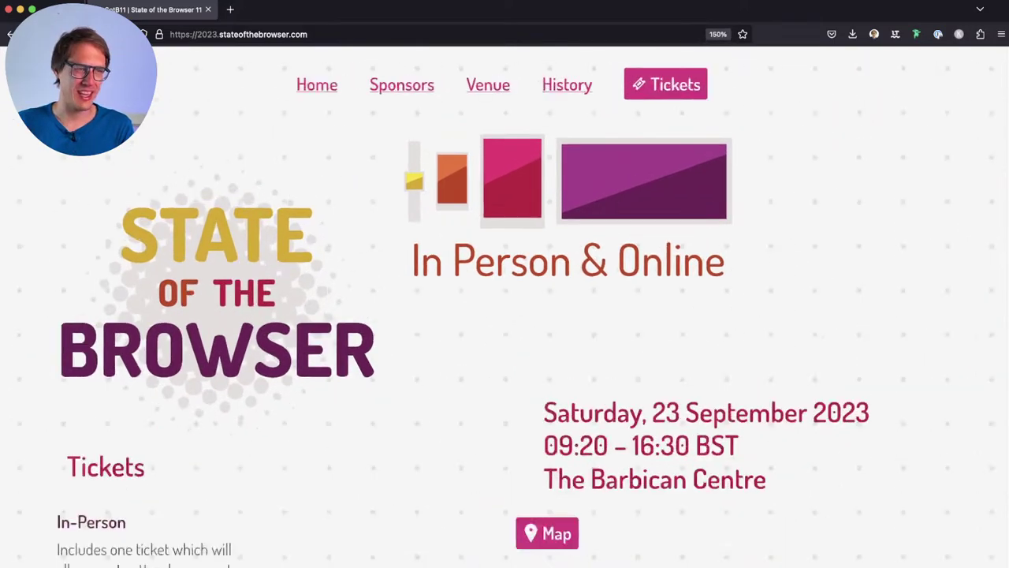
scroll(505, 308, down, 5)
scroll(504, 307, up, 3)
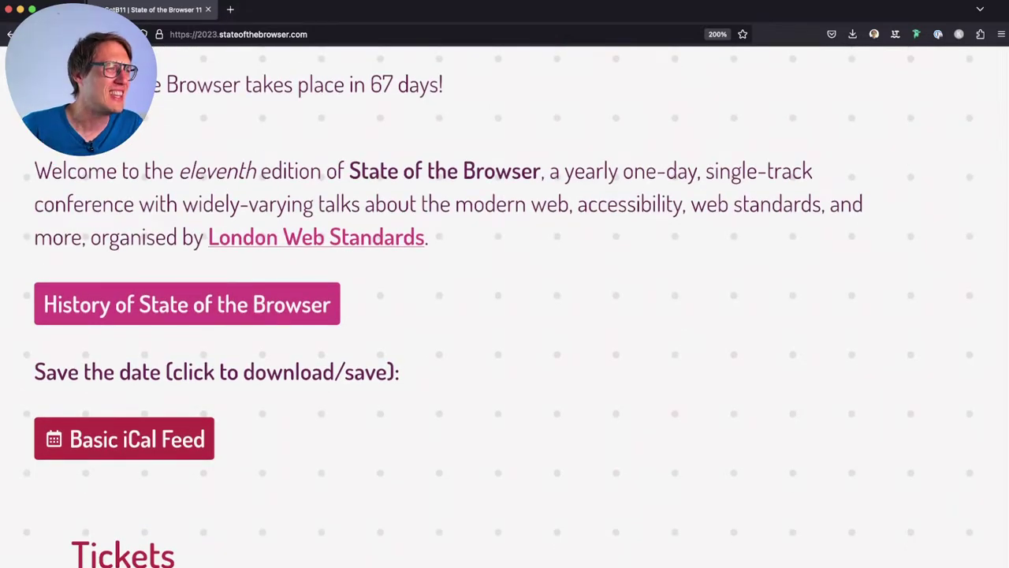
Step: Examine the italic word "eleventh" in the welcome paragraph, reset the page zoom and switch back to Figma
triple_click(217, 171)
click(216, 171)
double_click(217, 171)
click(216, 171)
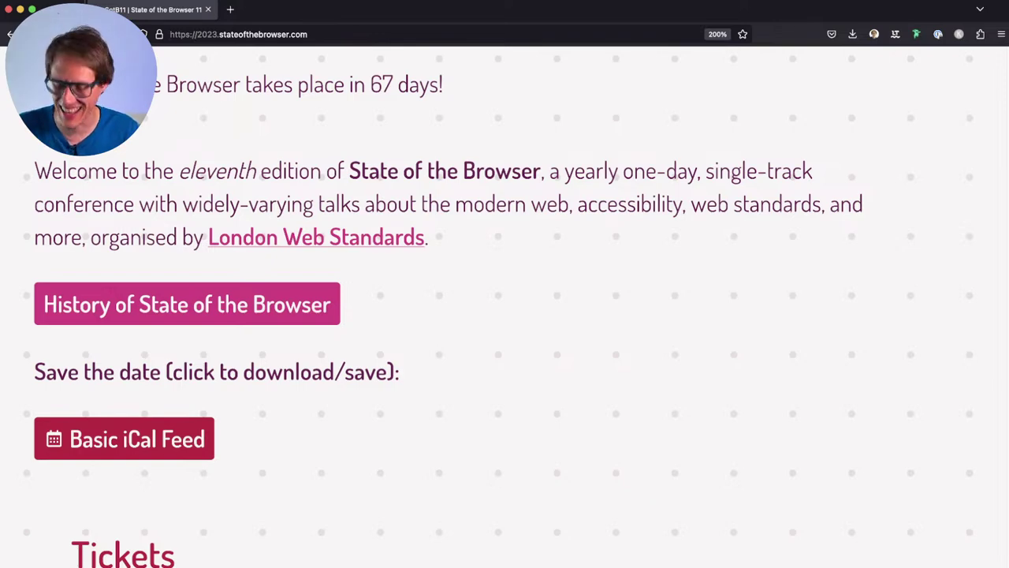
key(super+0)
key(super+Tab)
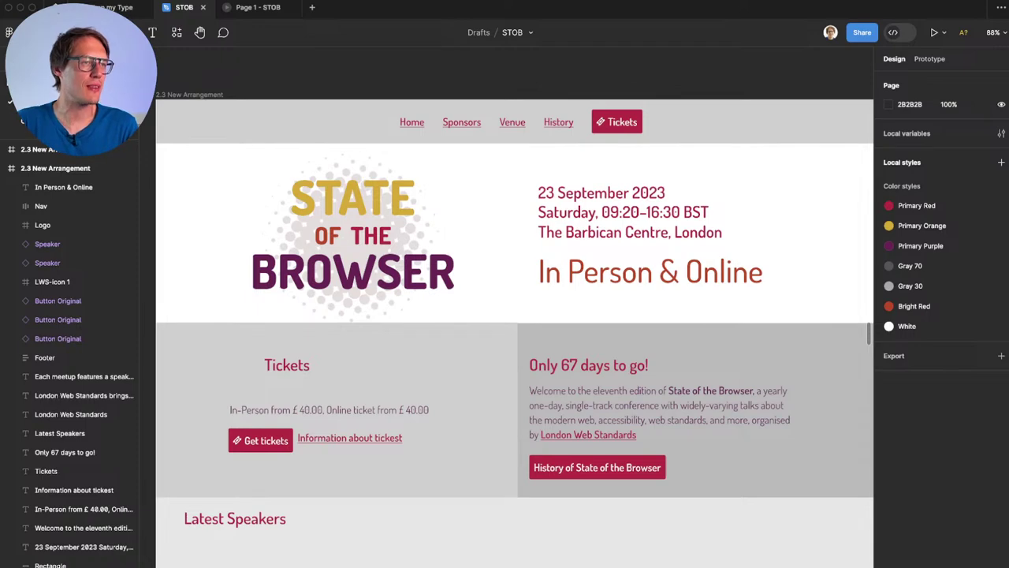
Step: Try removing the Nav bar from the duplicated 2.3 New Arrangement frame, and undo the deletion
scroll(382, 272, down, 3)
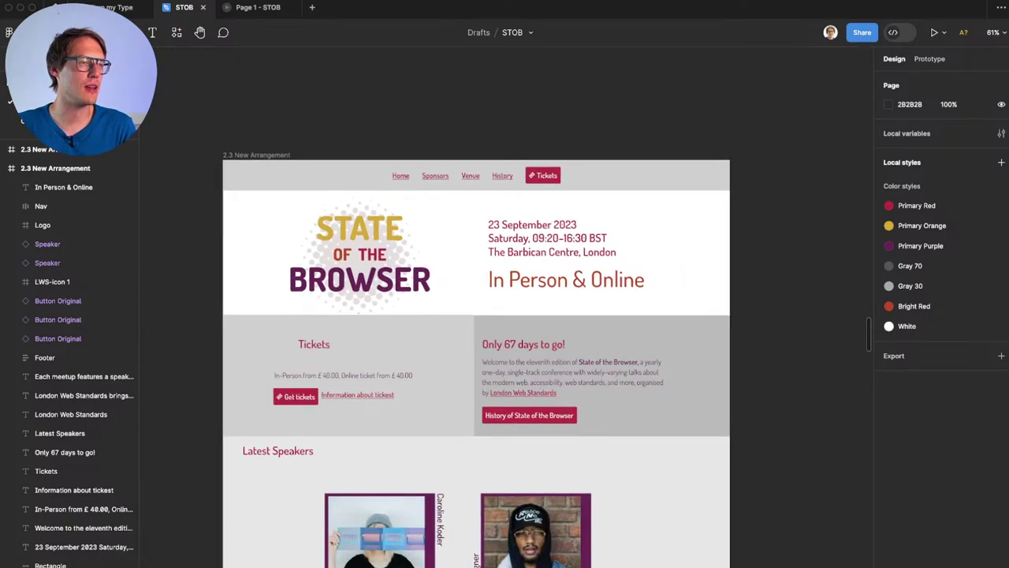
scroll(316, 158, up, 2)
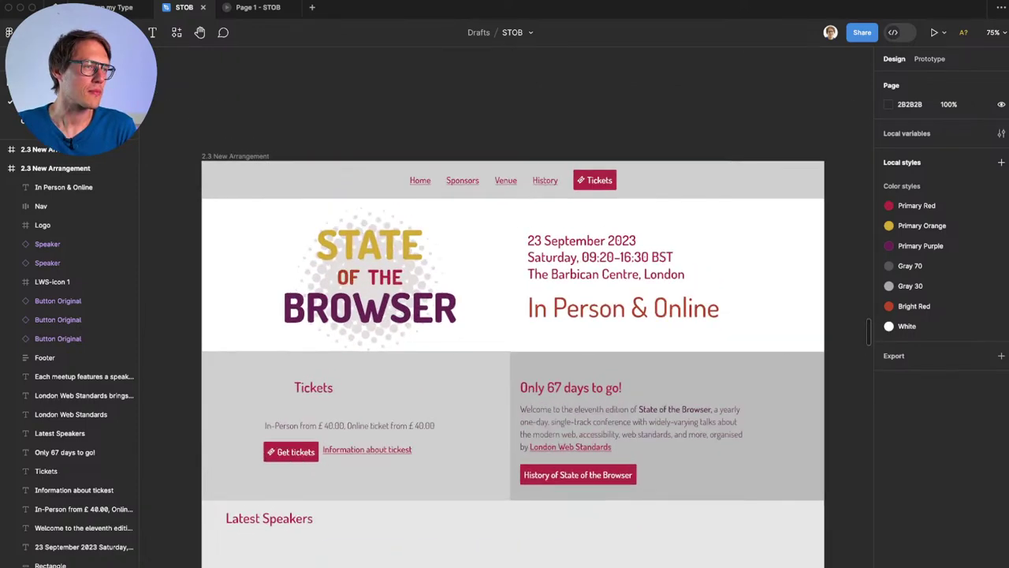
click(316, 177)
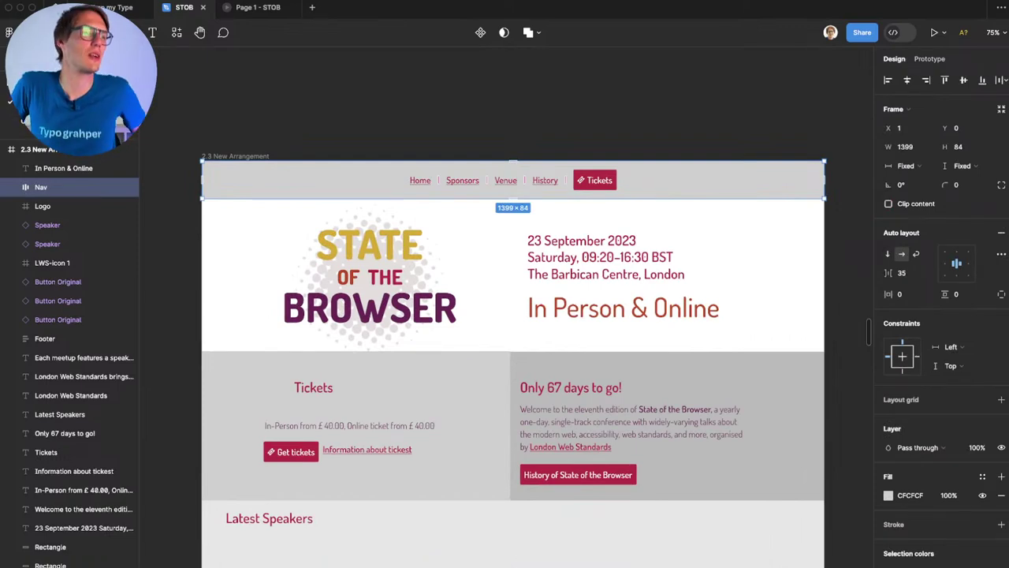
key(Delete)
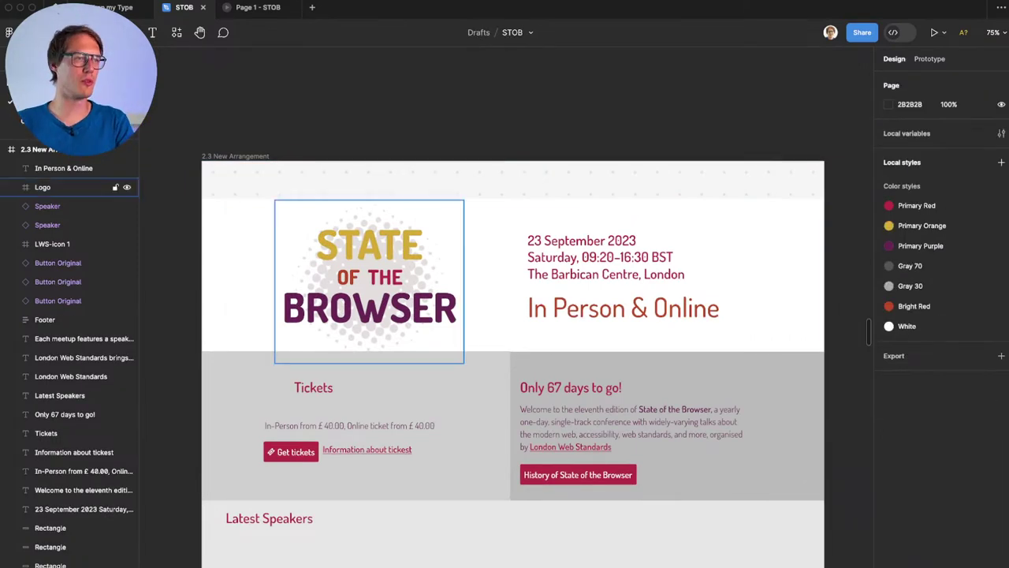
key(super+z)
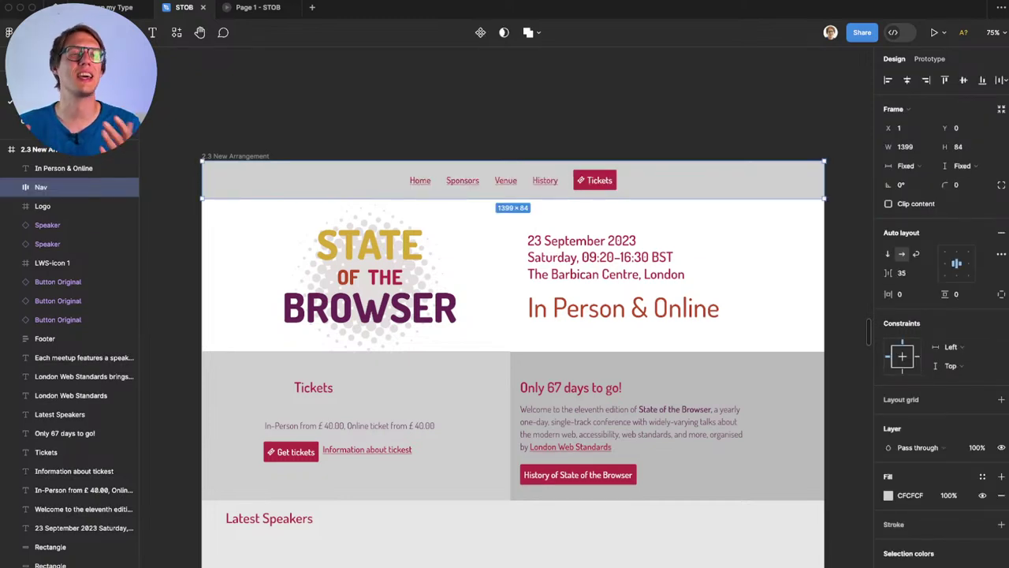
key(Escape)
scroll(513, 346, down, 1)
click(236, 124)
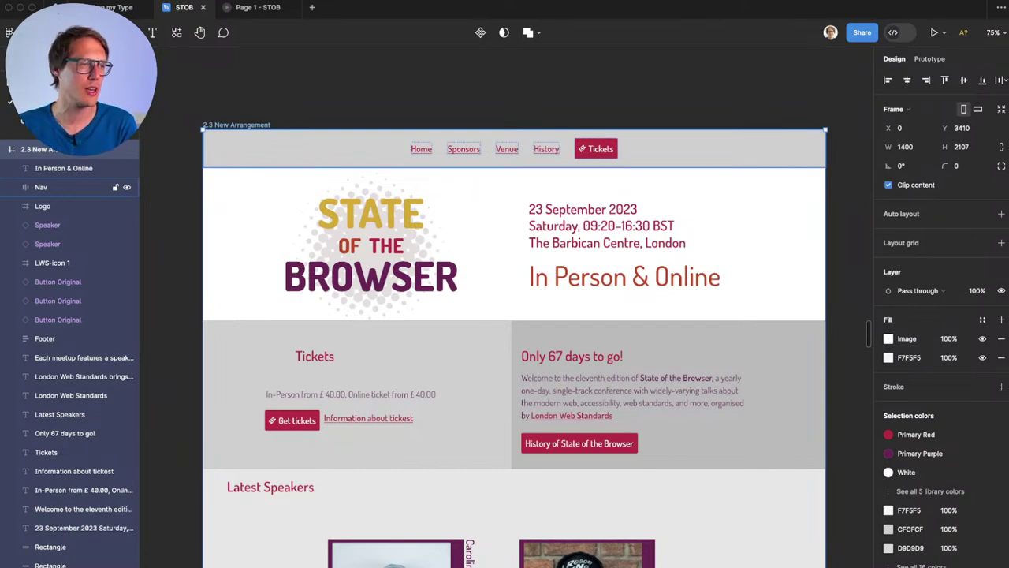
key(Escape)
scroll(514, 339, down, 1)
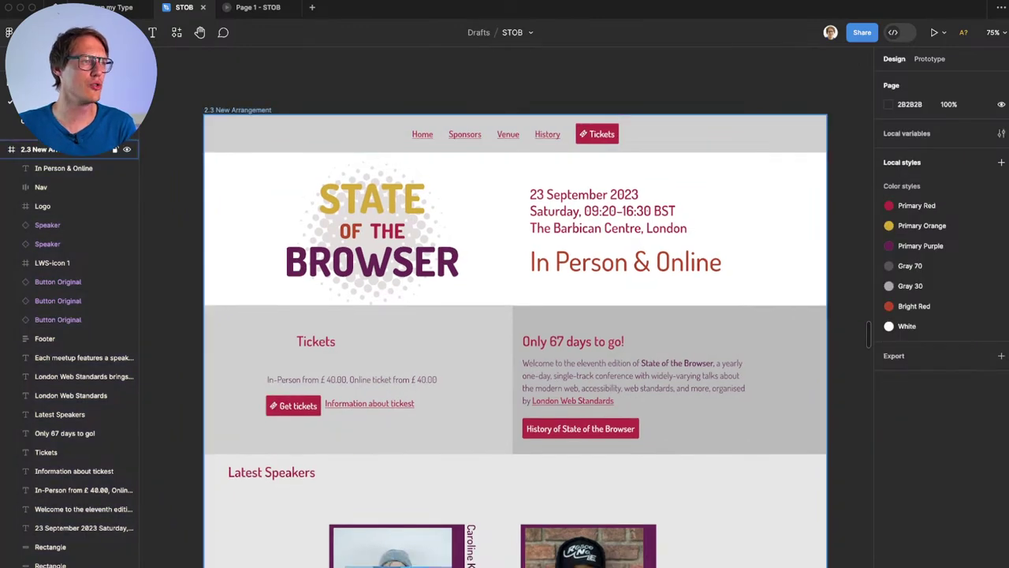
Step: Group the Redesign Process 01 frame further down the canvas
click(236, 109)
scroll(518, 320, down, 5)
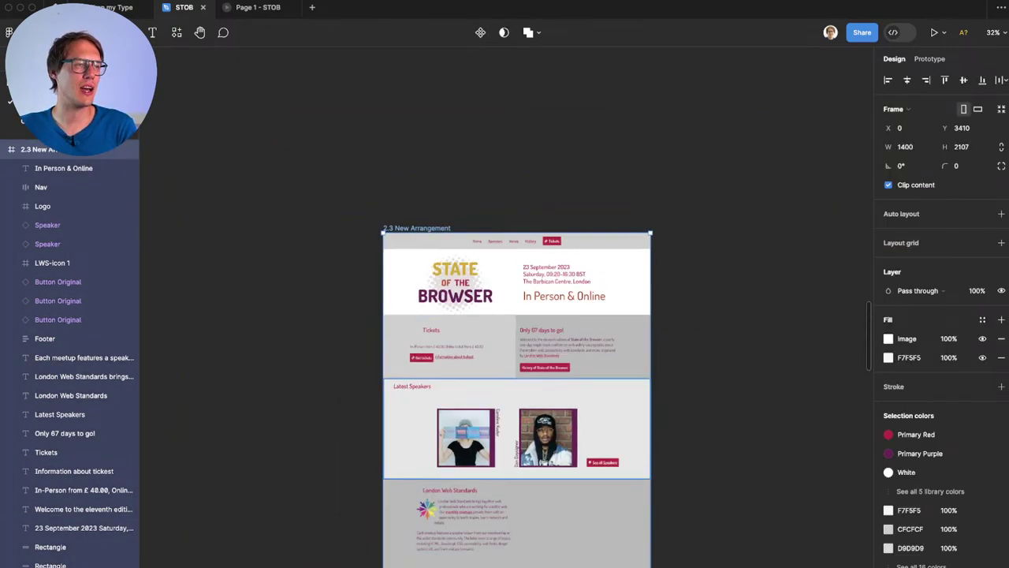
scroll(518, 321, down, 5)
scroll(504, 307, down, 10)
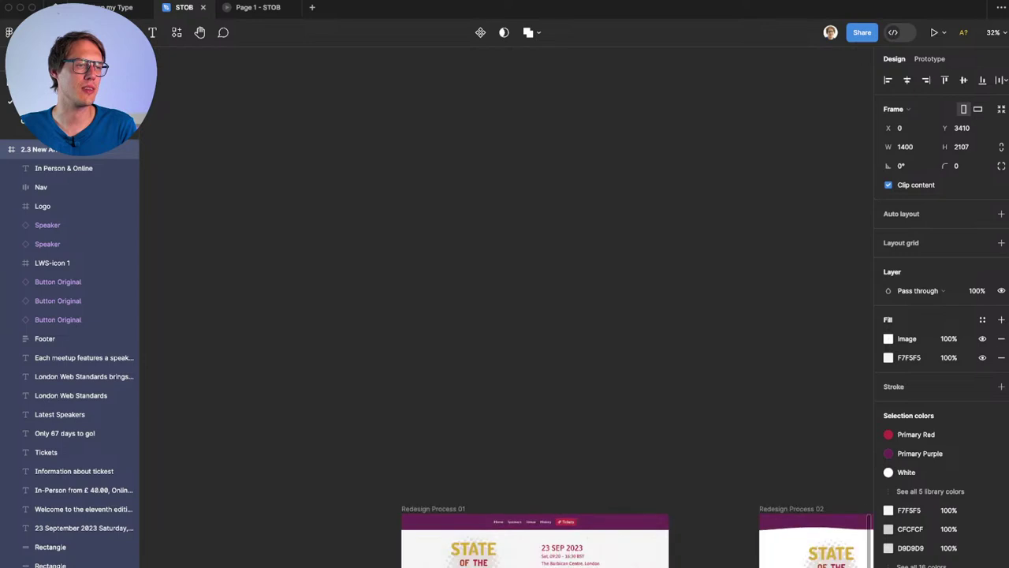
scroll(505, 307, down, 1)
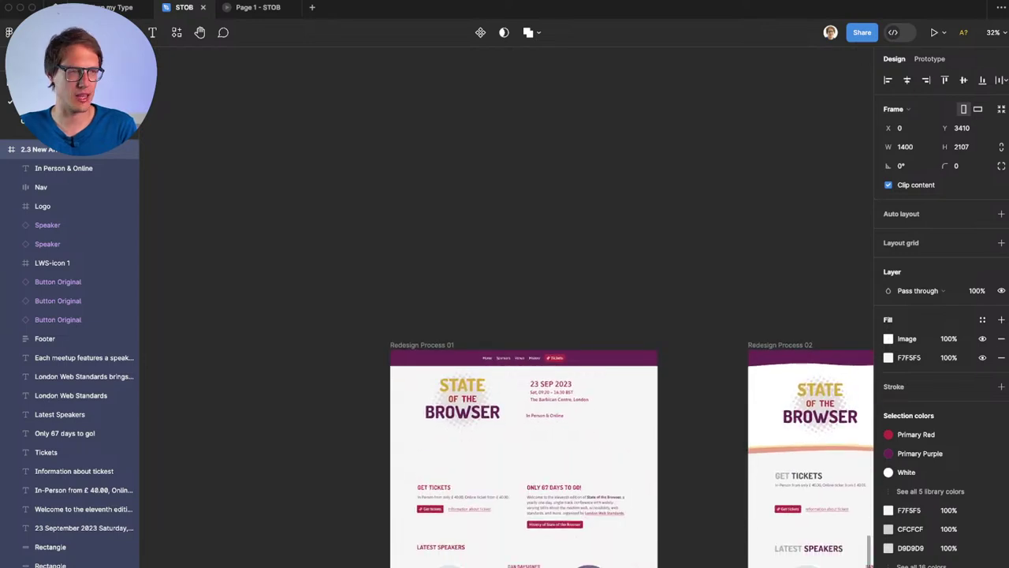
key(Escape)
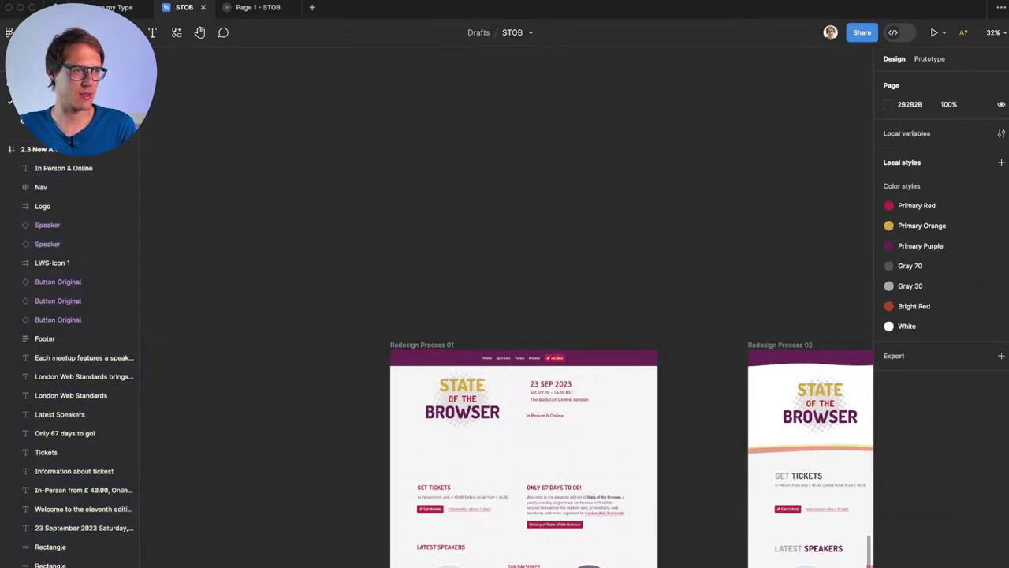
click(422, 344)
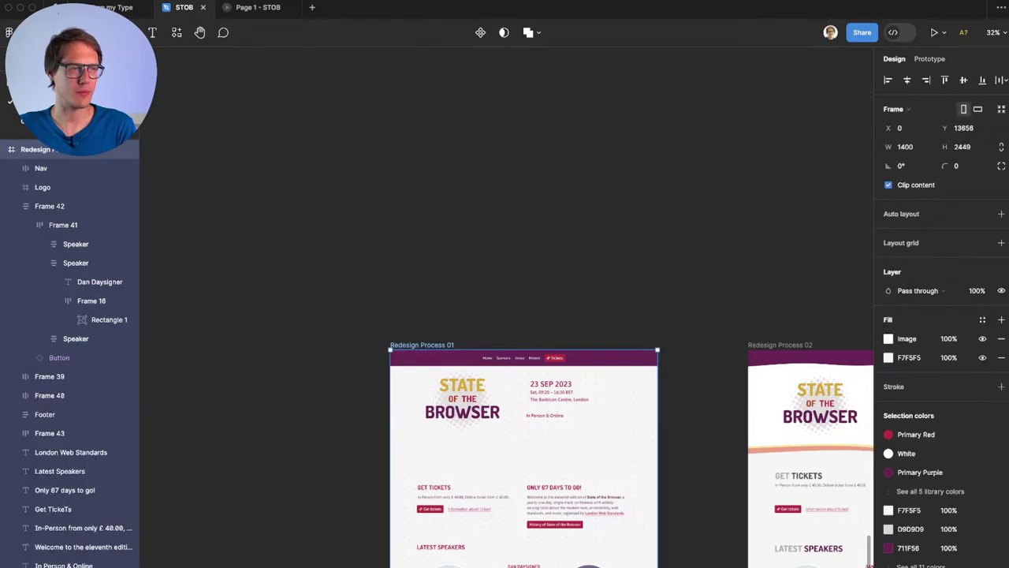
key(ctrl+g)
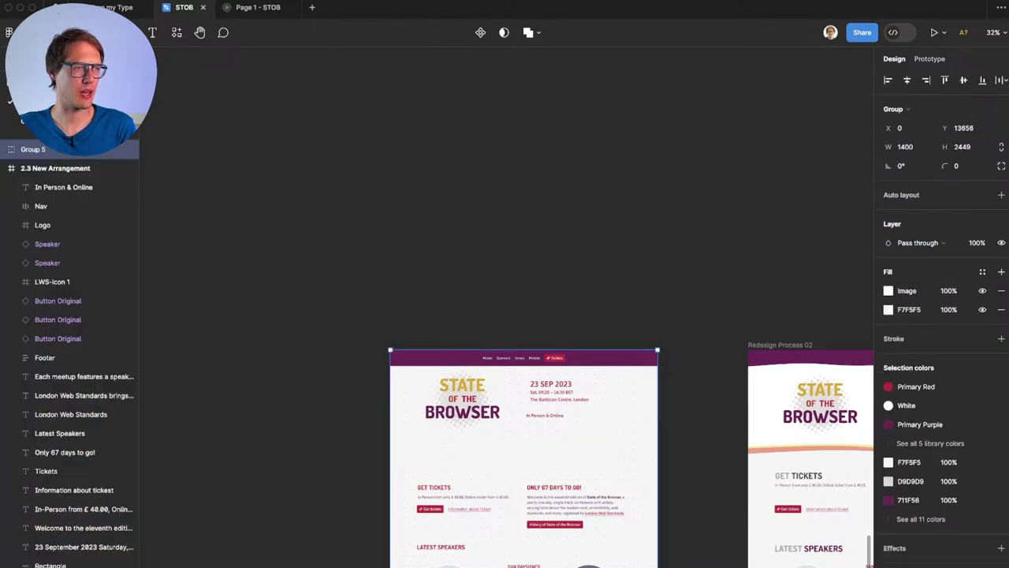
Step: Undo the grouping of the Redesign Process 01 frame
key(Escape)
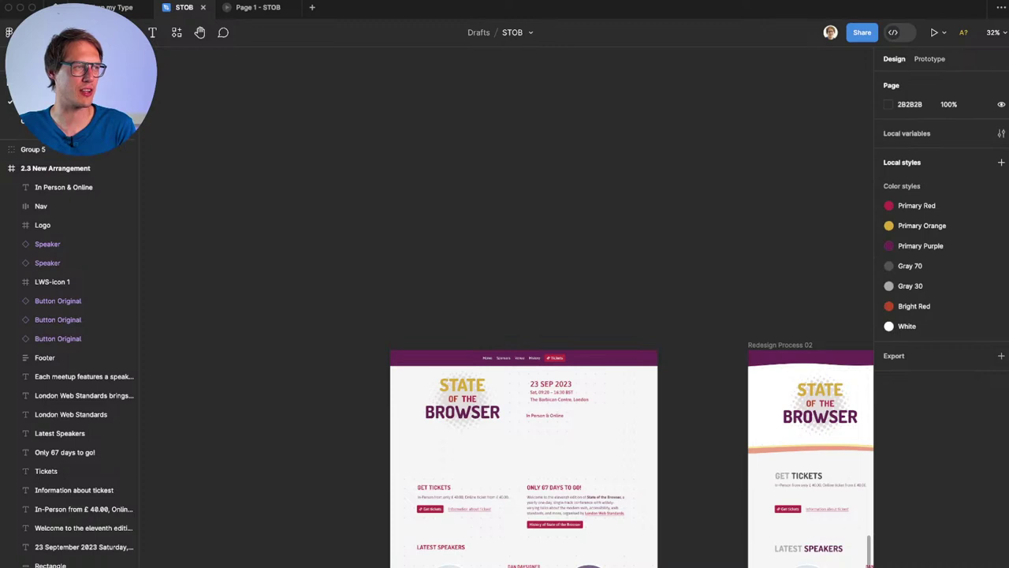
key(super+z)
key(super+shift+z)
key(super+z)
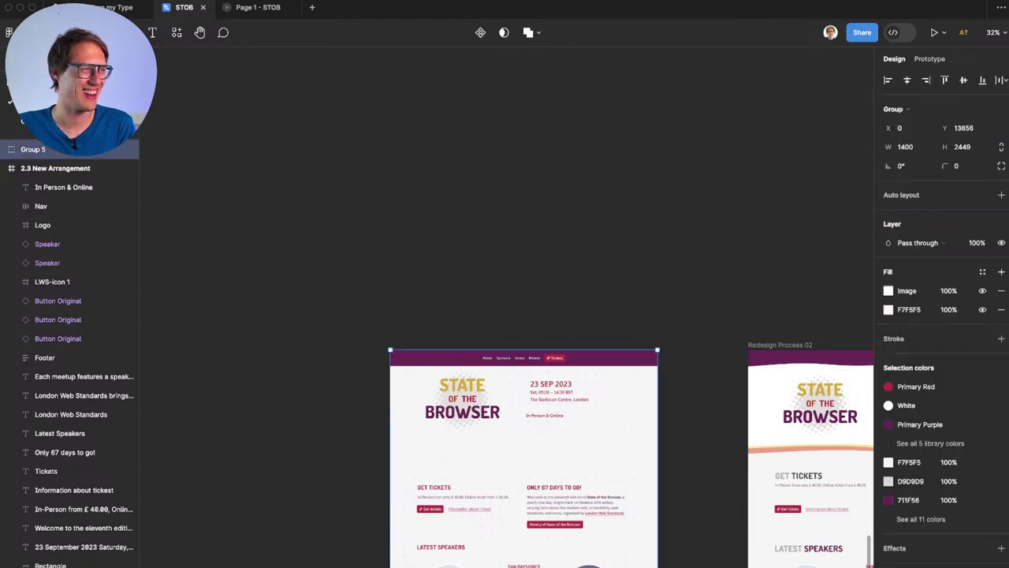
key(super+z)
key(super+z)
key(super+shift+z)
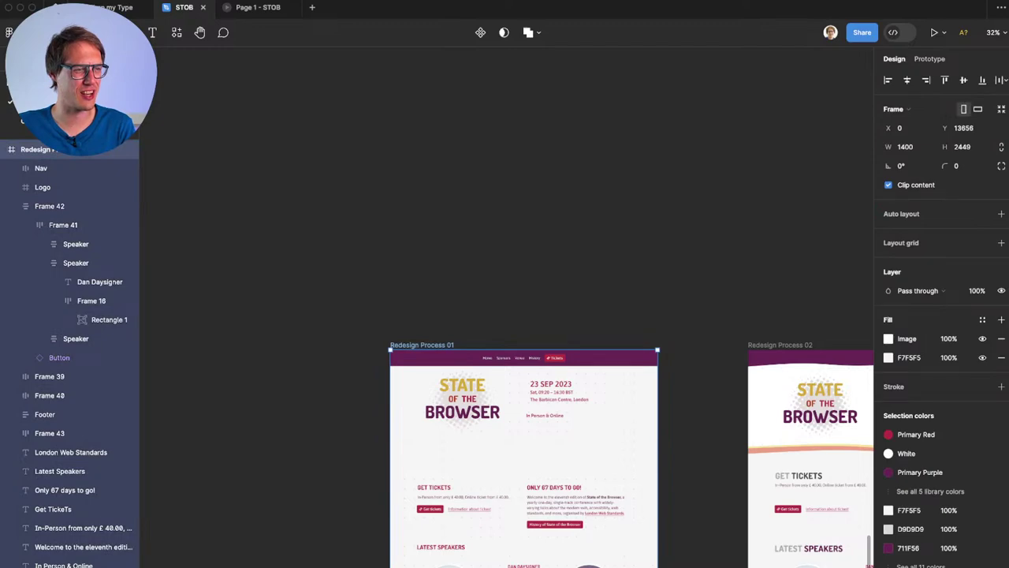
Step: Show the layout grids and examine the column settings of the Redesign Process 06 frame
scroll(504, 442, right, 20)
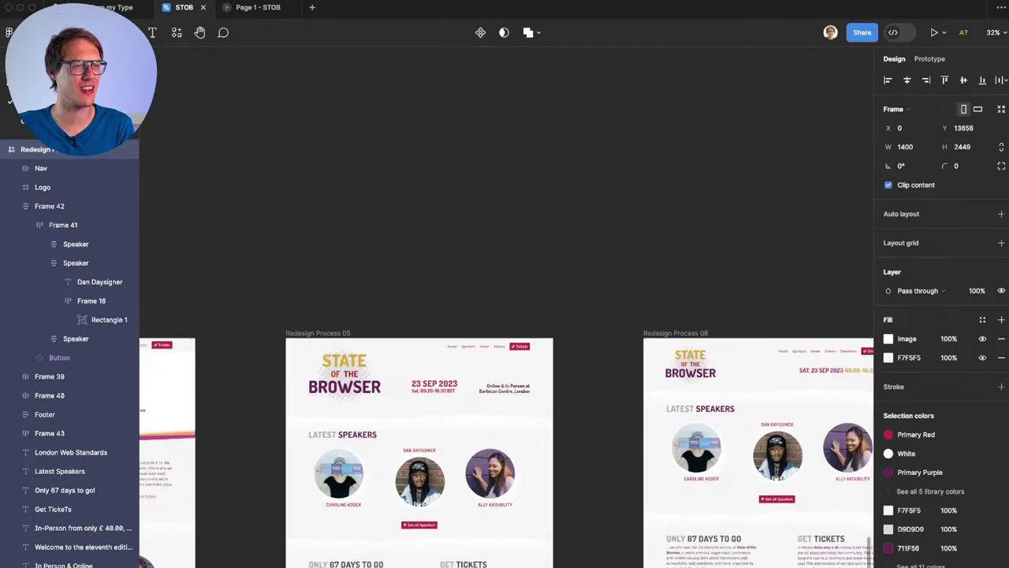
key(ctrl+g)
scroll(505, 442, left, 3)
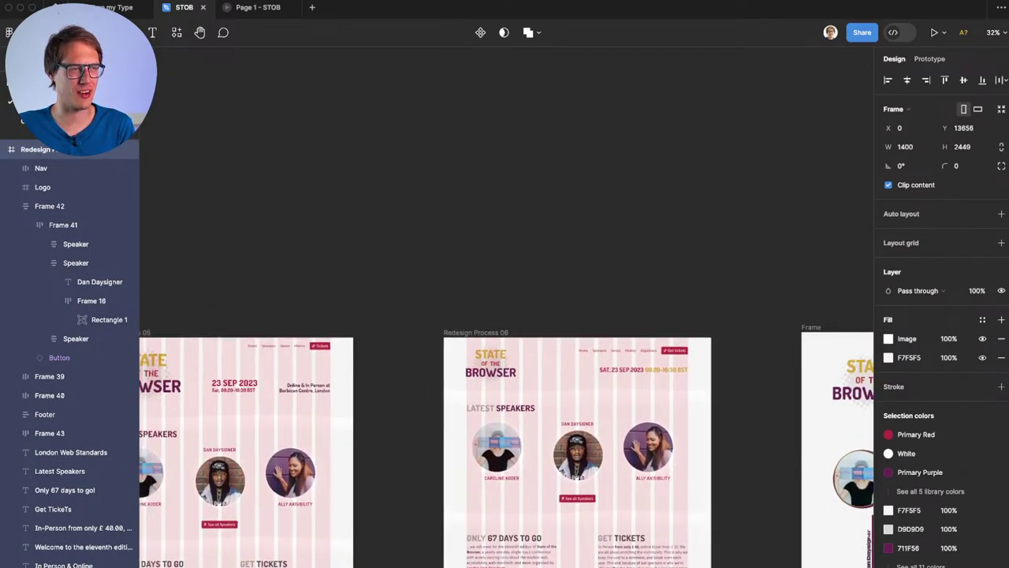
click(476, 332)
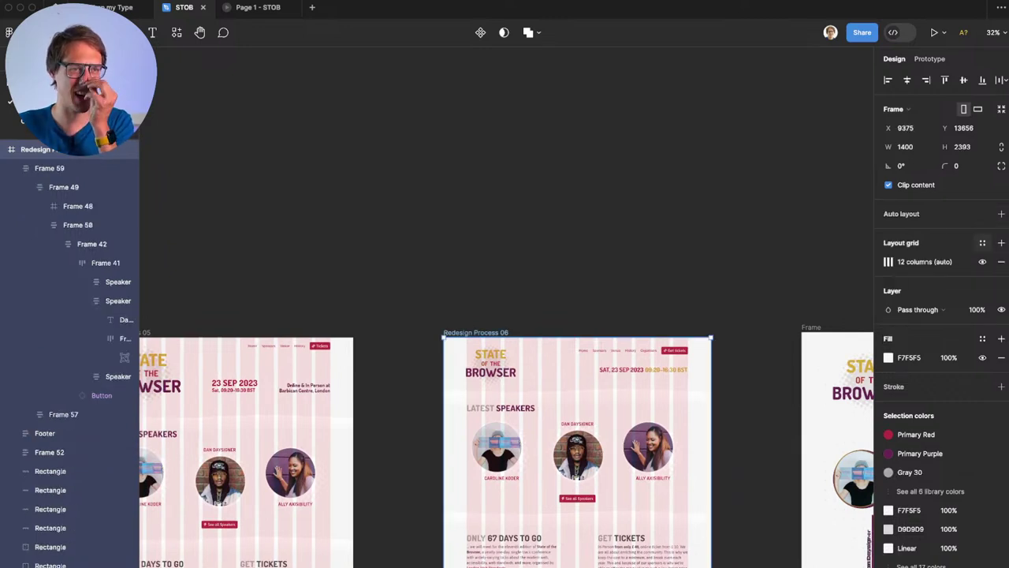
click(982, 242)
key(Escape)
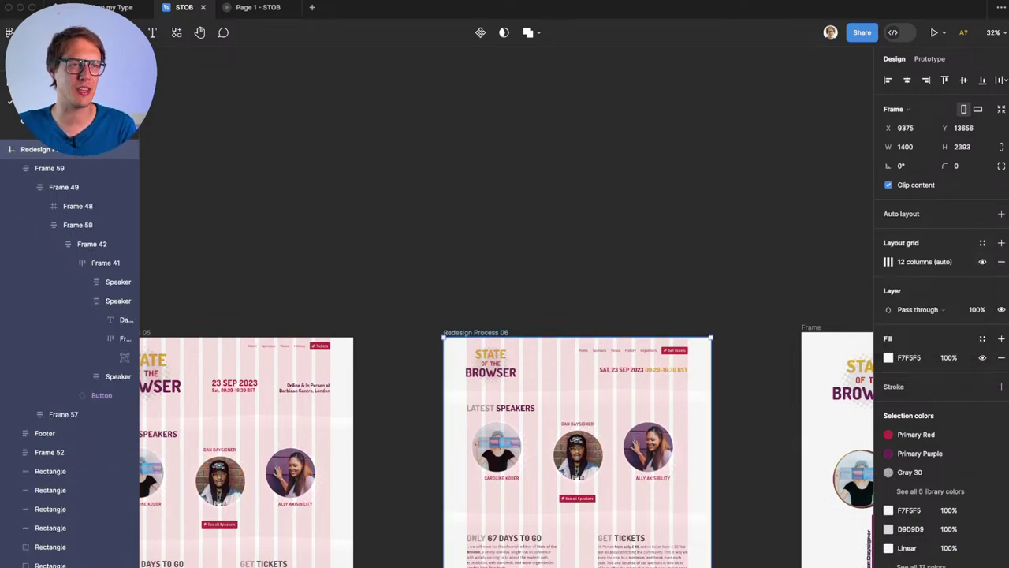
click(888, 262)
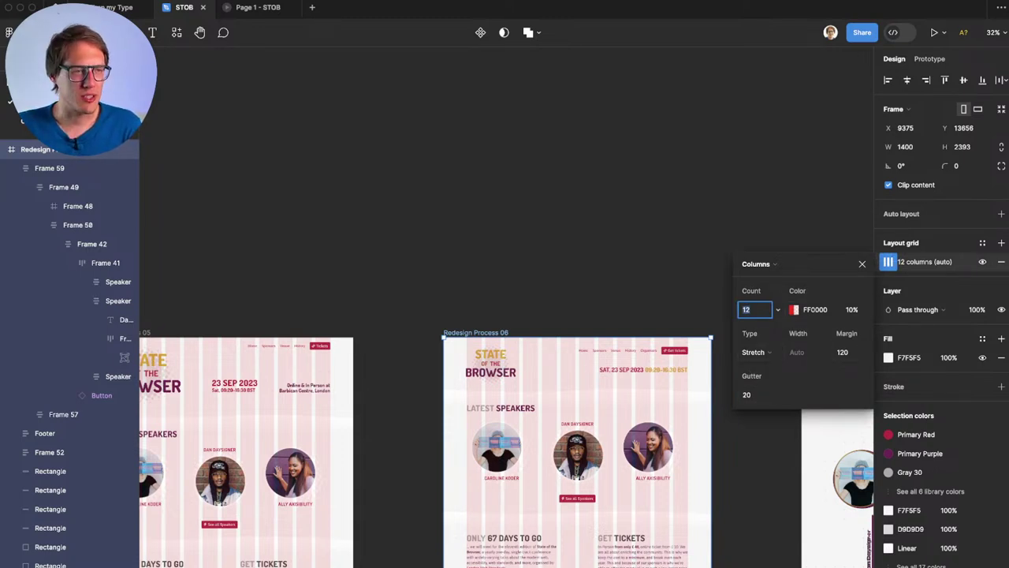
key(Escape)
Step: Add a layout grid to the duplicated 2.3 New Arrangement frame and change its type from Grid to Columns
scroll(516, 218, down, 3)
scroll(516, 218, up, 10)
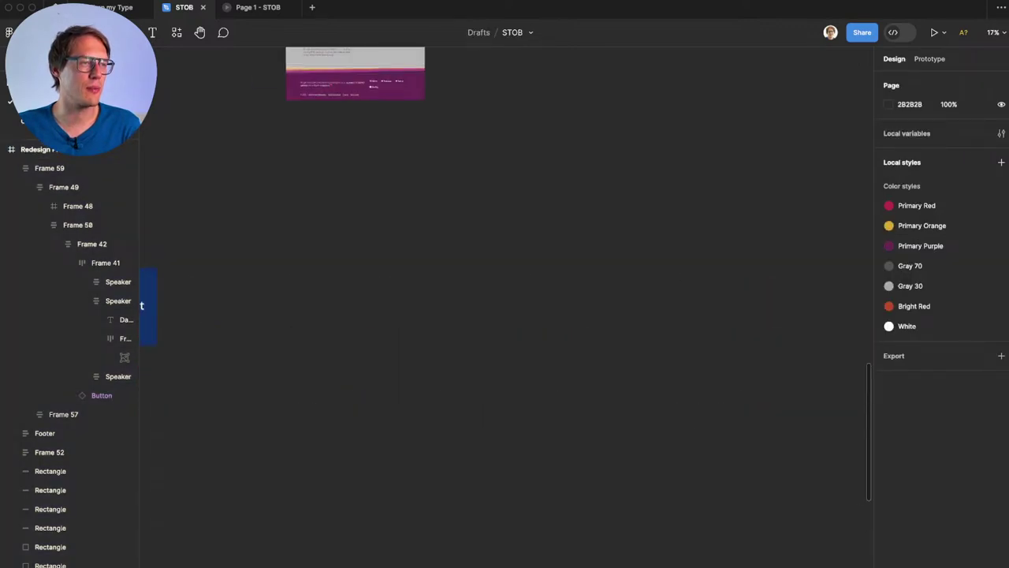
scroll(499, 344, up, 8)
scroll(499, 344, down, 3)
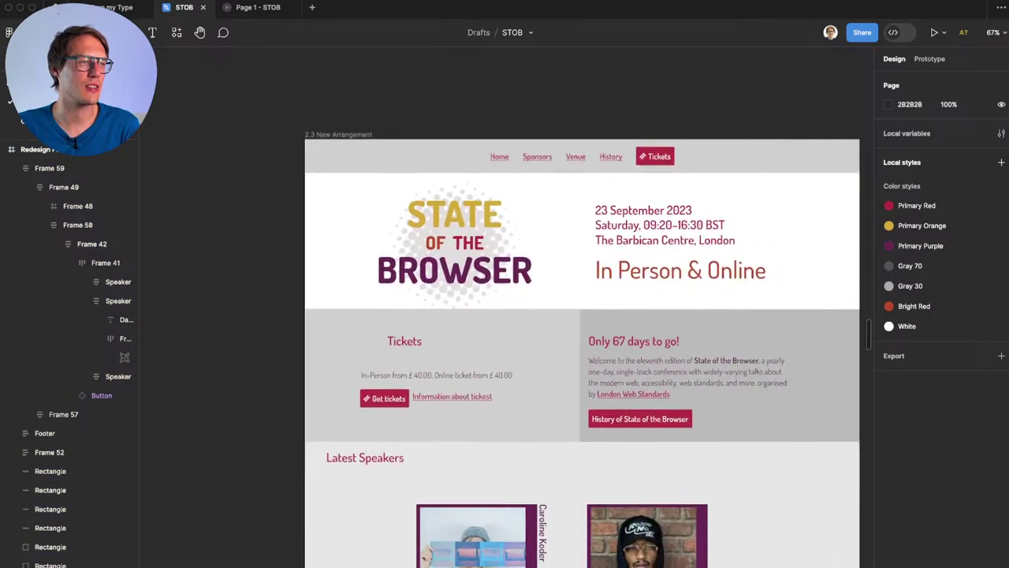
click(290, 117)
scroll(533, 331, down, 1)
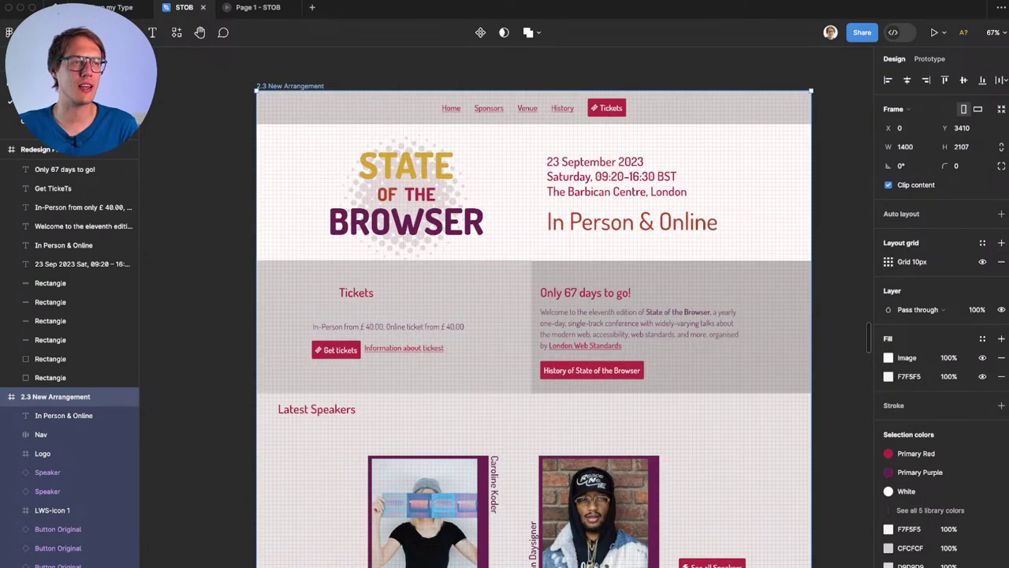
click(888, 262)
click(749, 263)
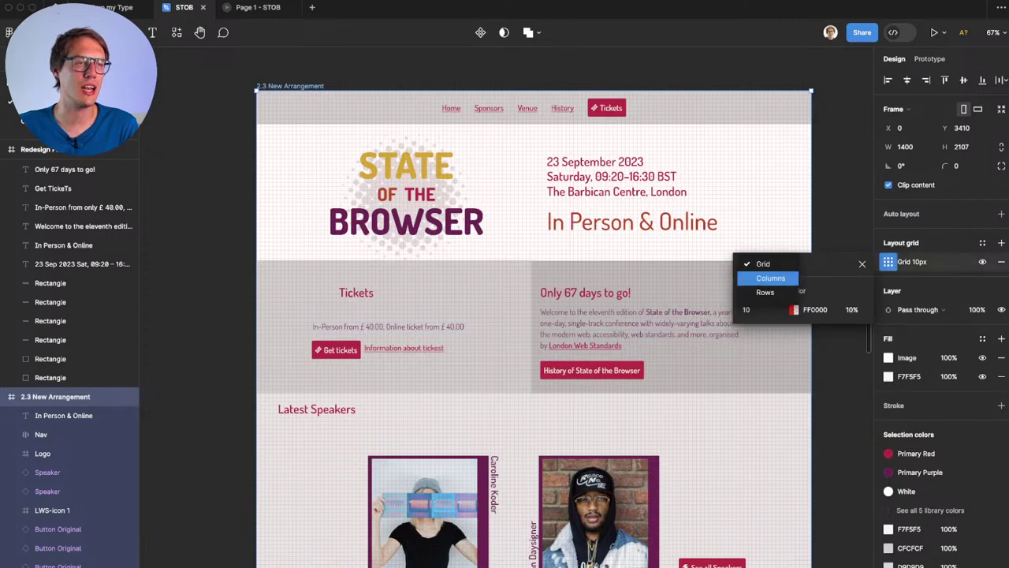
click(761, 277)
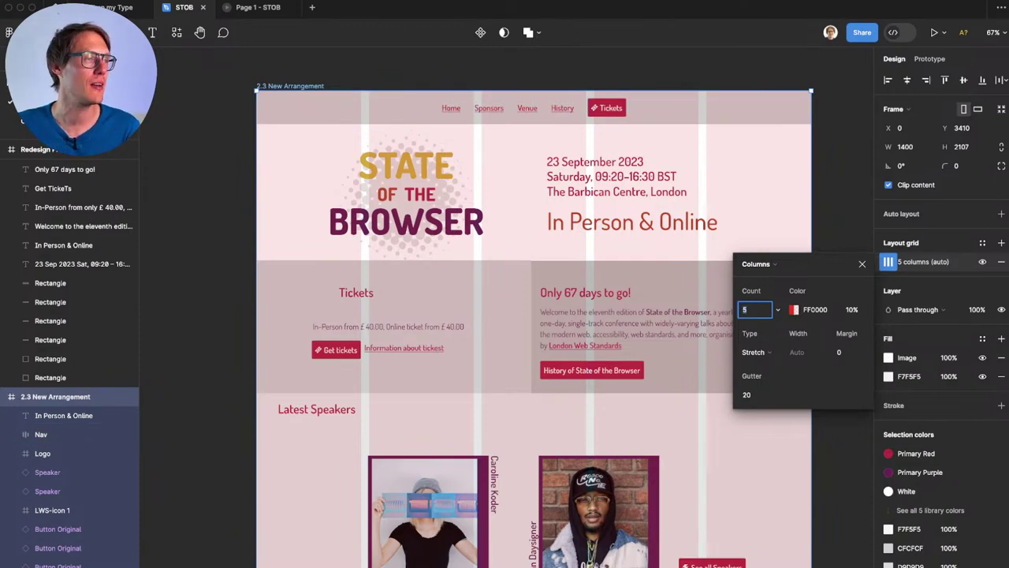
Step: Enlarge the interface scale and close the column grid settings
key(alt+super+plus)
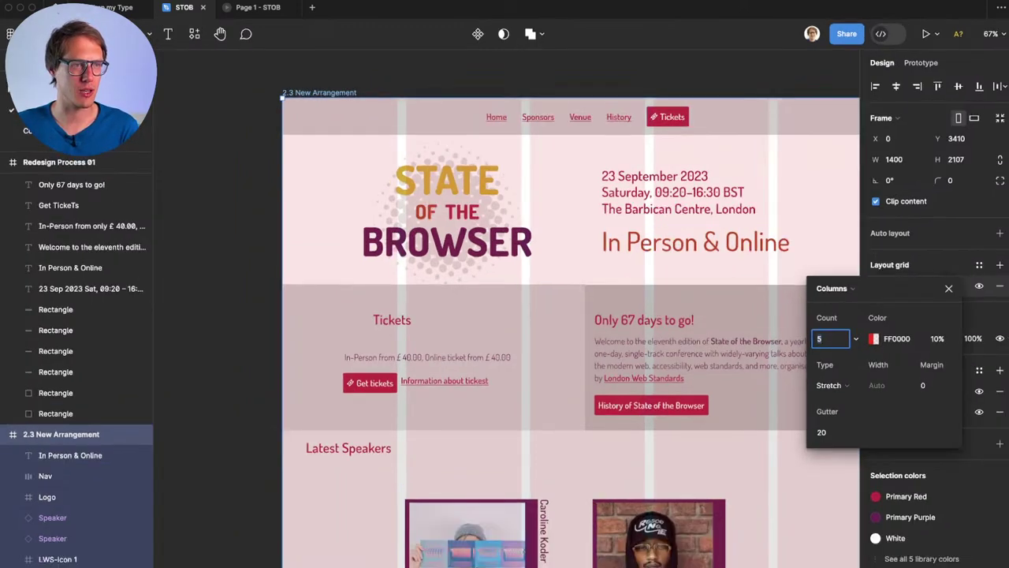
key(Escape)
scroll(522, 324, right, 3)
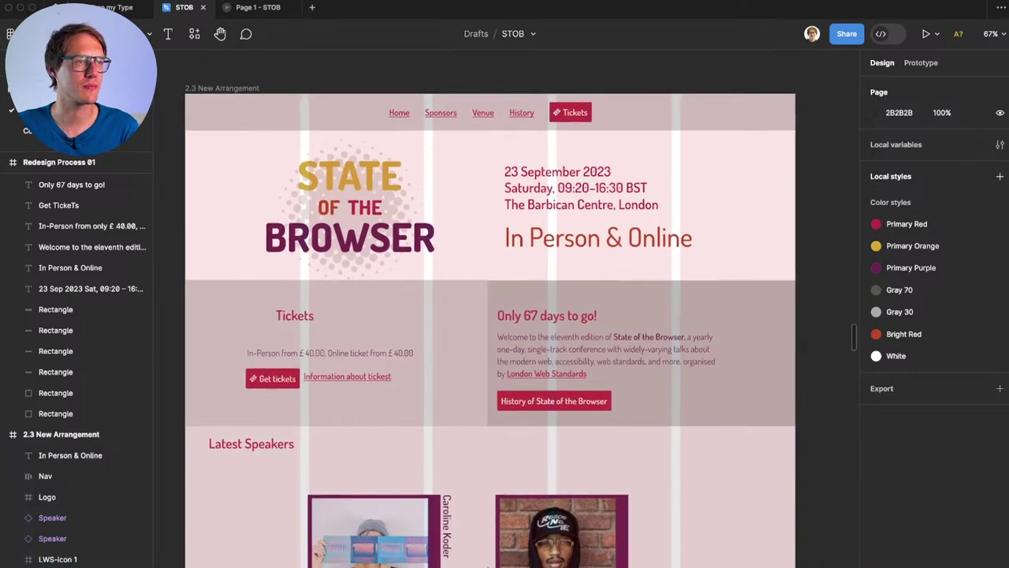
scroll(498, 324, left, 1)
scroll(556, 85, left, 1)
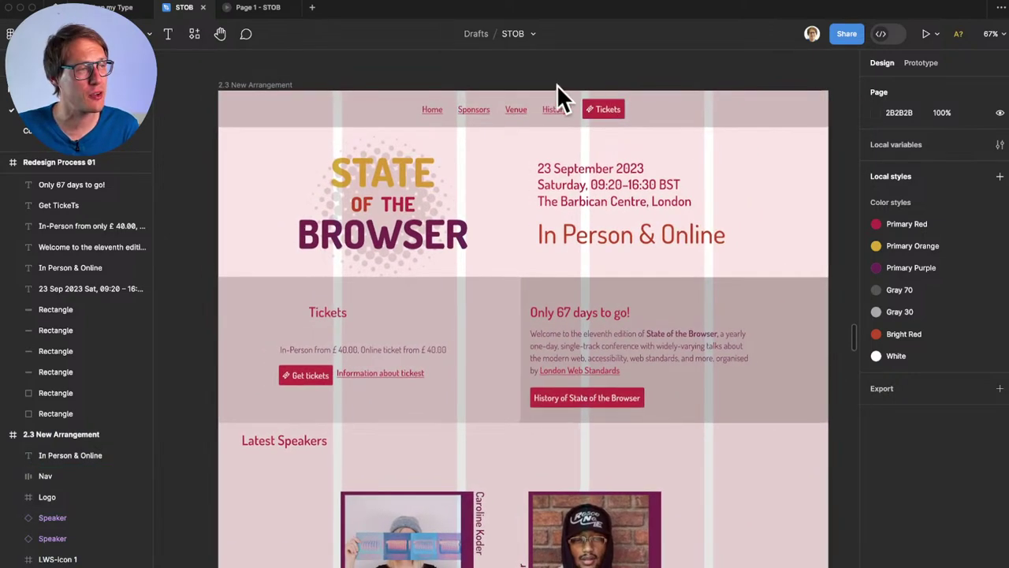
Step: Set the 2.3 New Arrangement frame's layout grid to 12 columns with a margin of 120
click(255, 84)
click(875, 285)
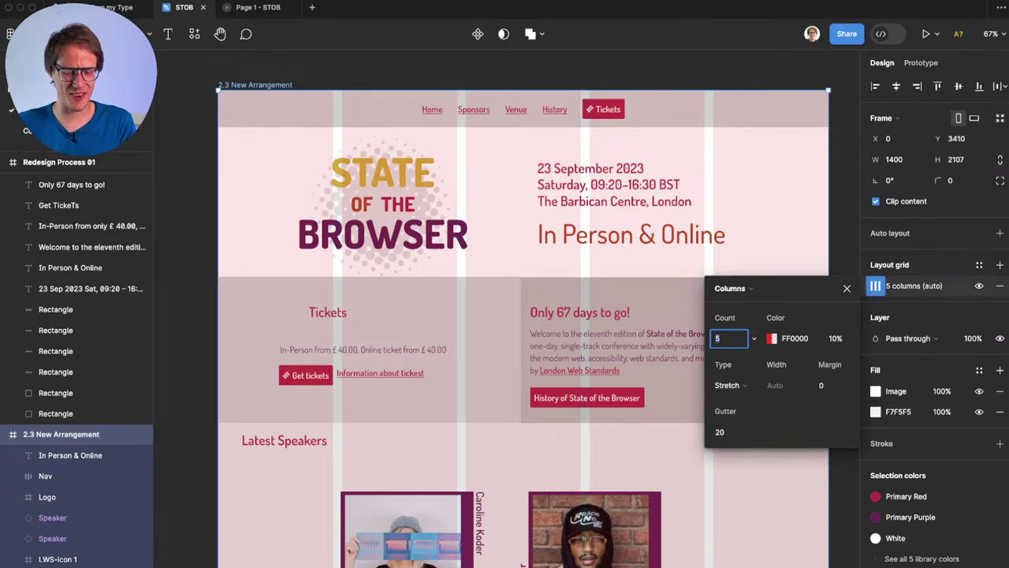
text(12)
key(Tab)
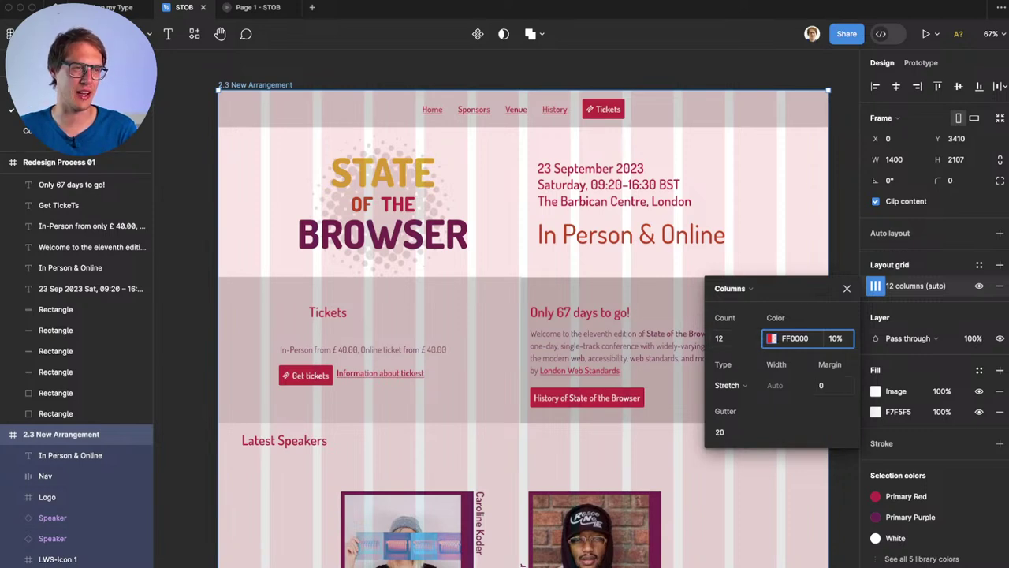
click(834, 385)
text(120)
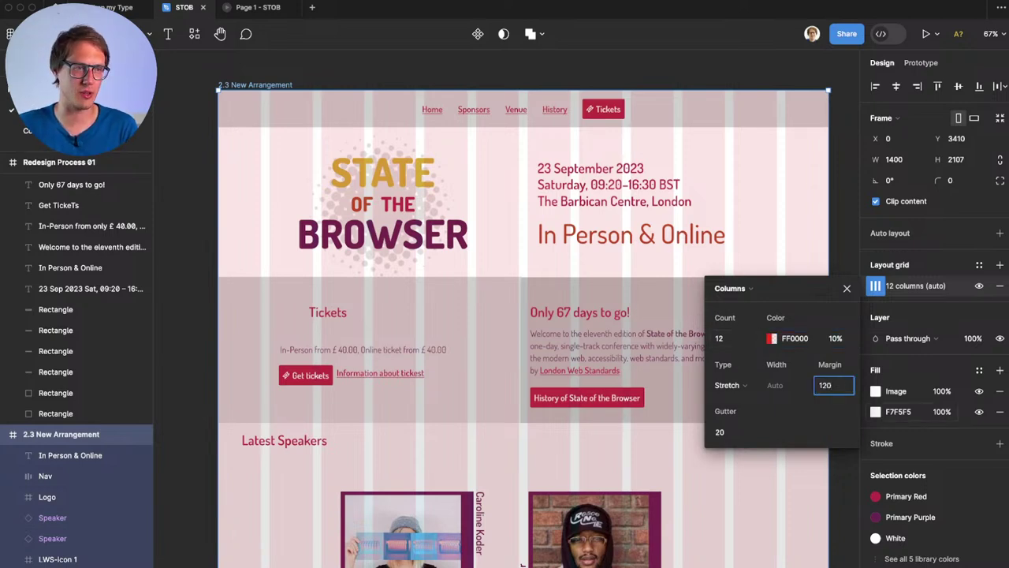
key(Tab)
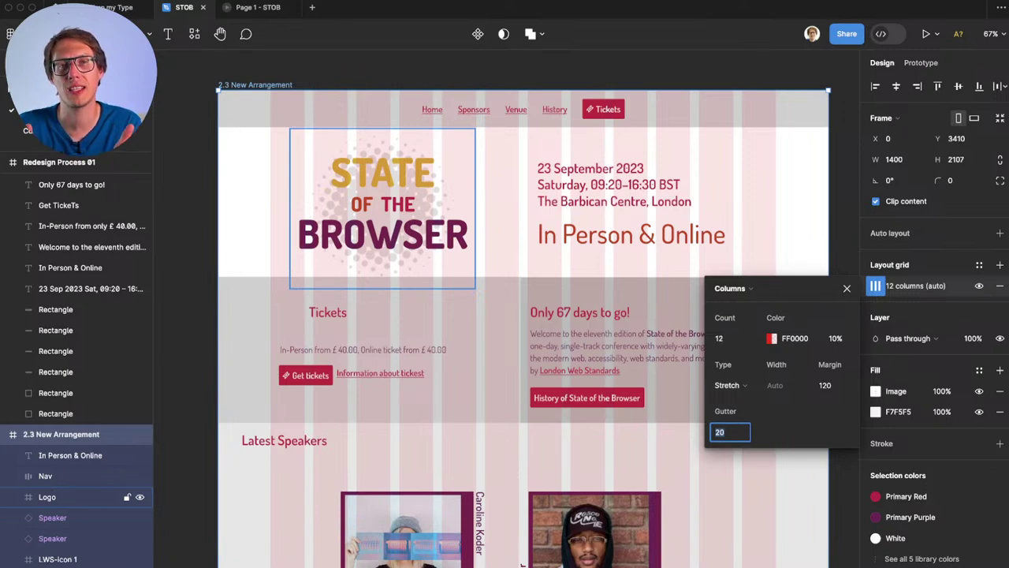
scroll(505, 315, right, 5)
scroll(505, 315, left, 5)
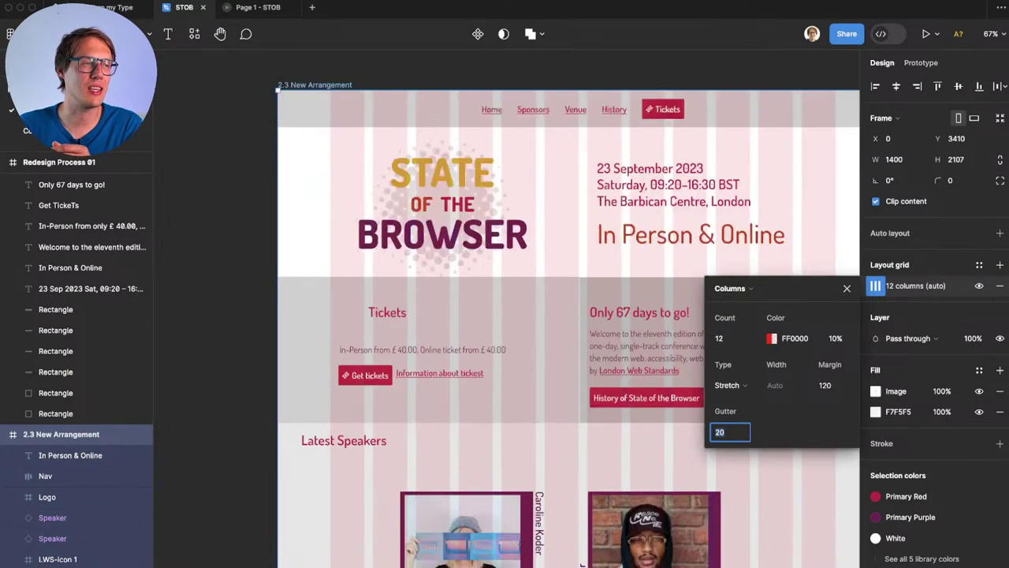
scroll(504, 315, right, 3)
scroll(484, 325, left, 4)
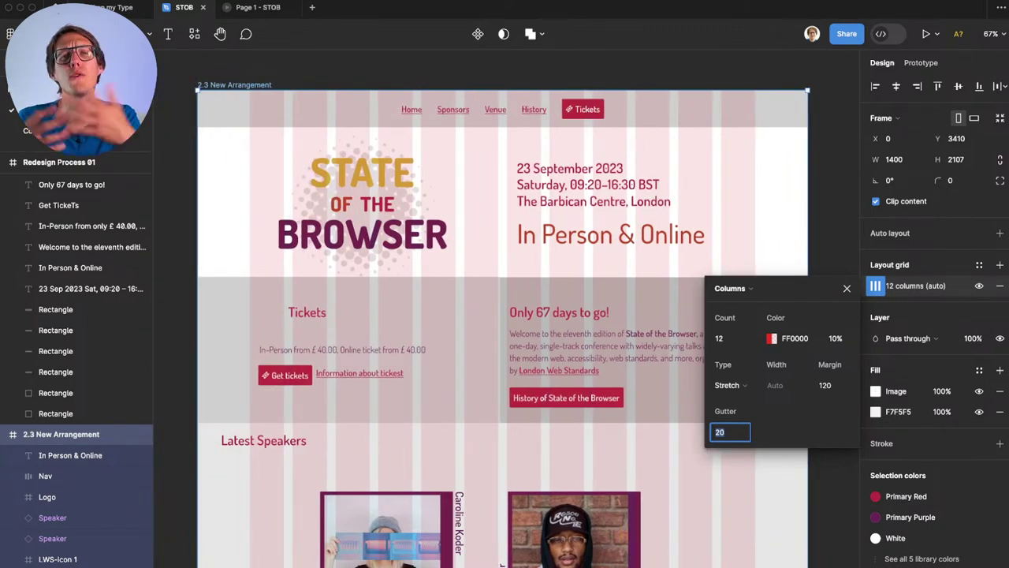
scroll(504, 316, left, 1)
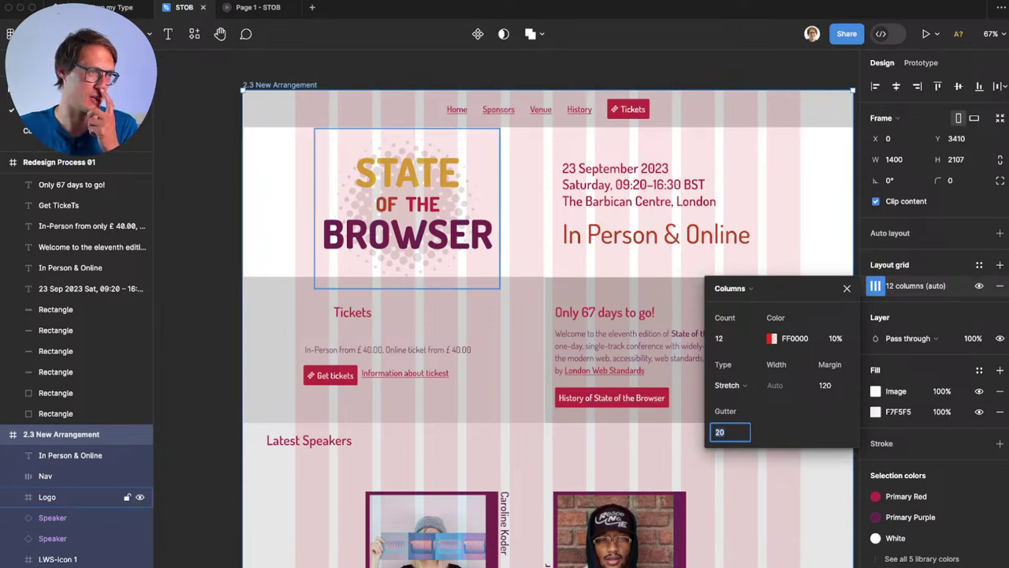
Step: Align the Logo frame to the start of the first grid column and directly below the nav bar, at X 120, Y 84
key(Escape)
key(Escape)
click(79, 497)
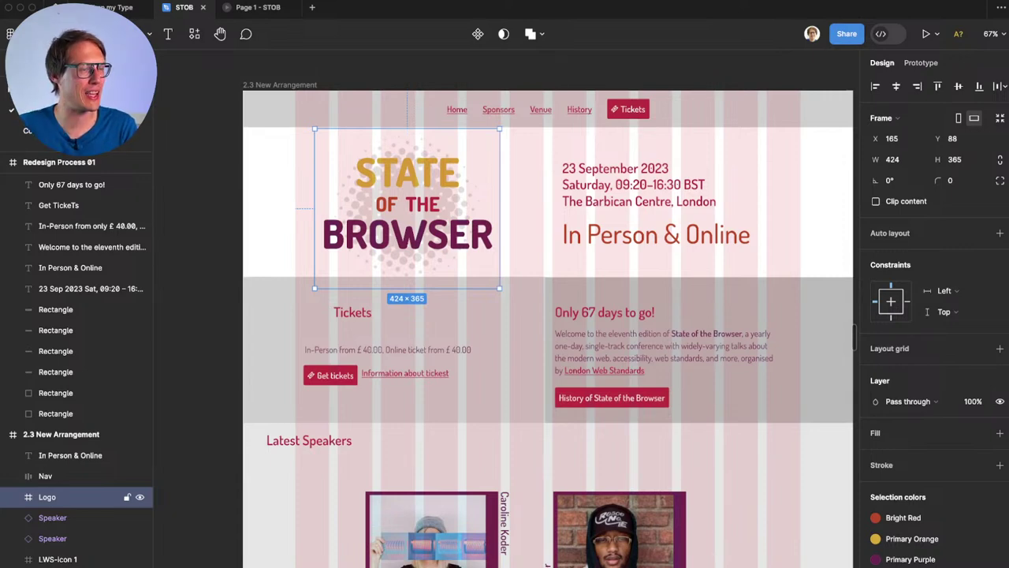
mouse_move(407, 208)
mouse_down()
mouse_move(381, 208)
mouse_move(389, 202)
mouse_up()
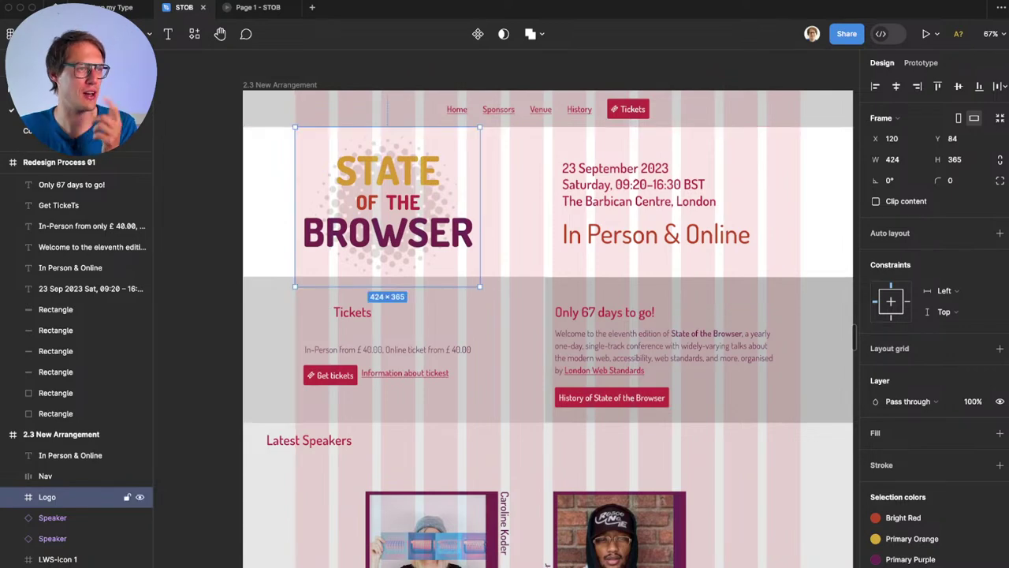
scroll(388, 202, up, 1)
key(Escape)
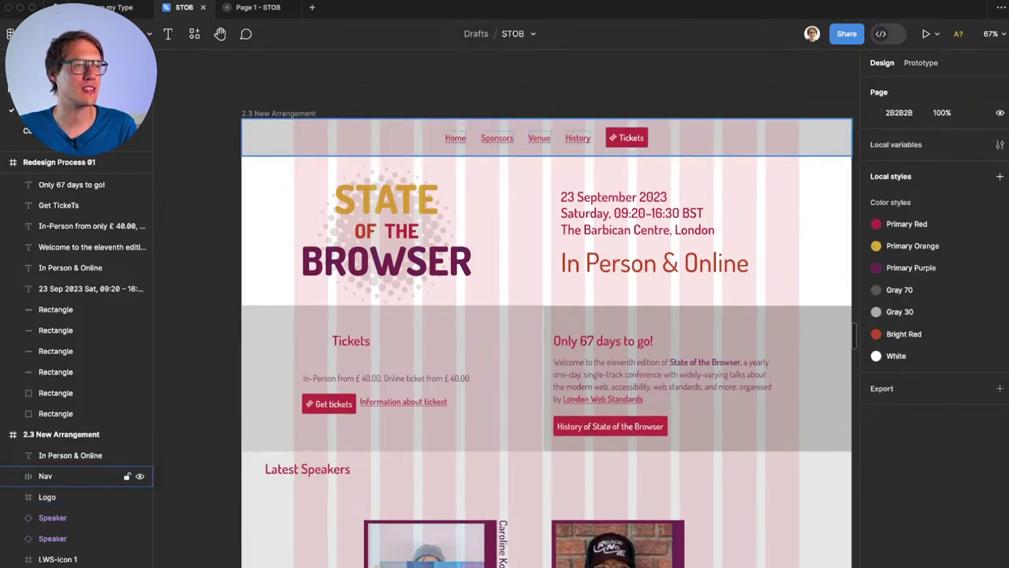
Step: Hide the layout grid on the 2.3 New Arrangement frame and select the Nav frame
click(71, 475)
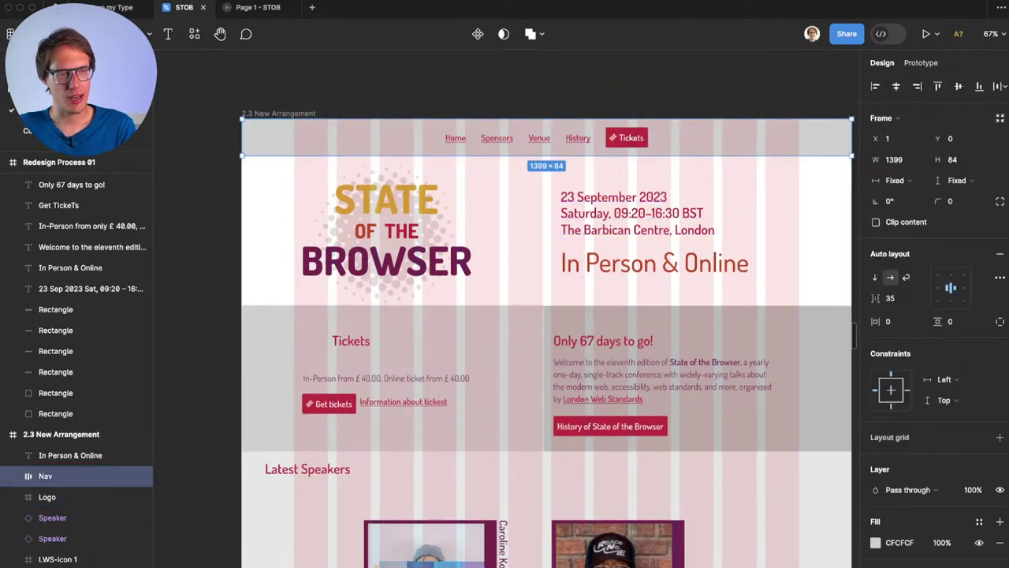
key(shift+g)
key(Escape)
click(71, 475)
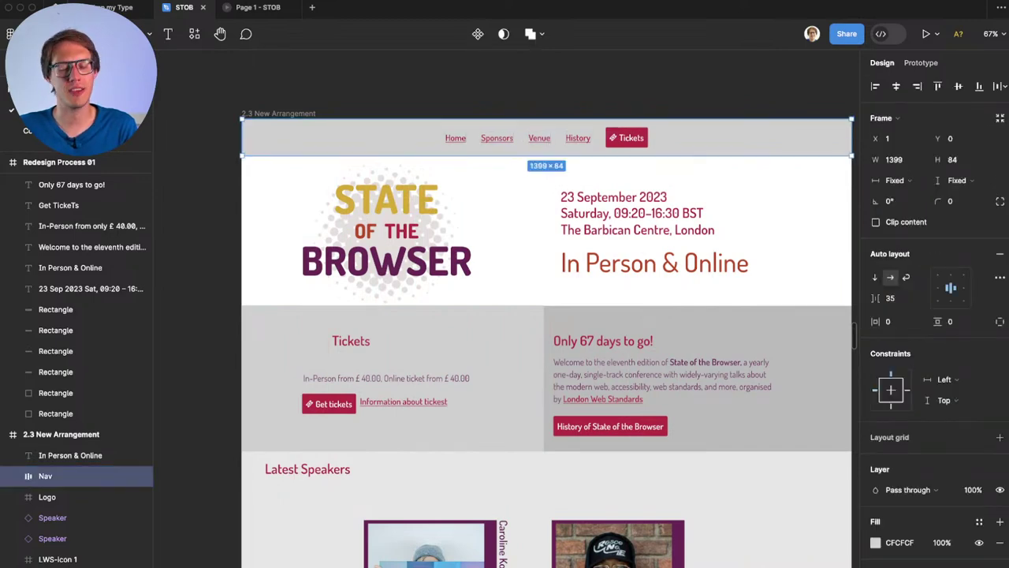
key(Escape)
click(71, 476)
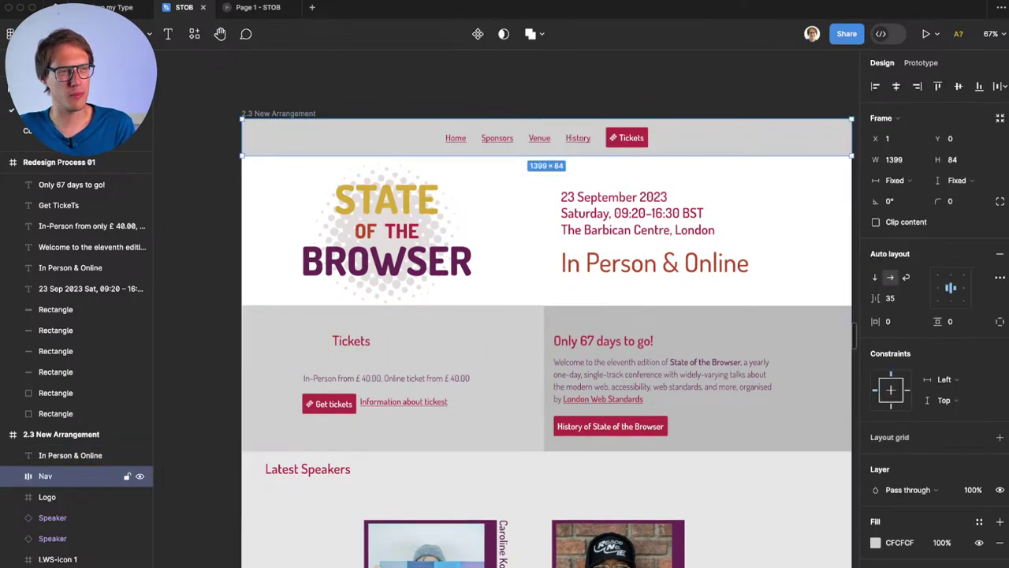
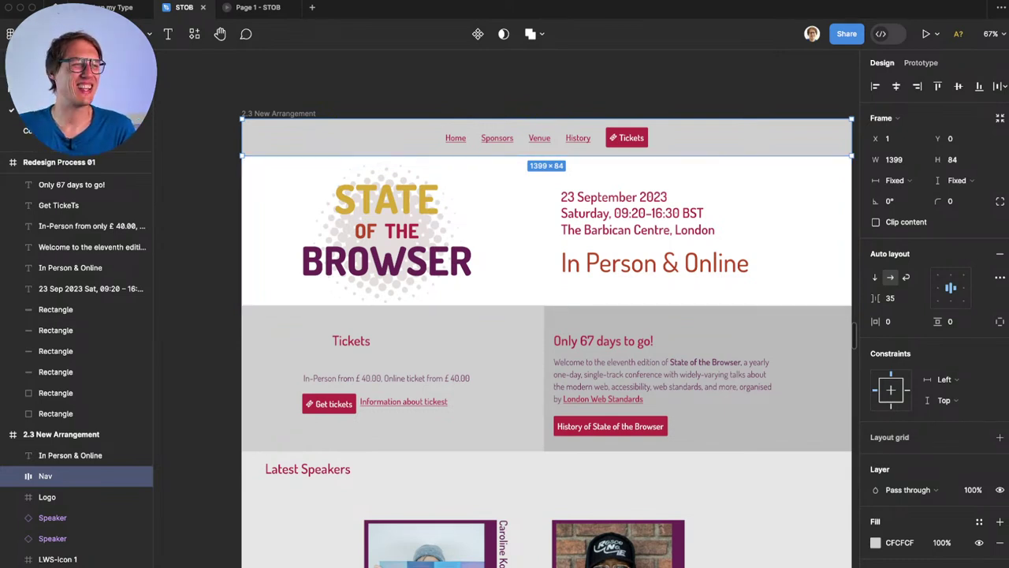
Step: Examine the overall arrangement and typography of the header, ticket, welcome and speaker sections in the 2.3 New Arrangement frame
scroll(529, 74, down, 1)
key(Escape)
scroll(529, 74, right, 1)
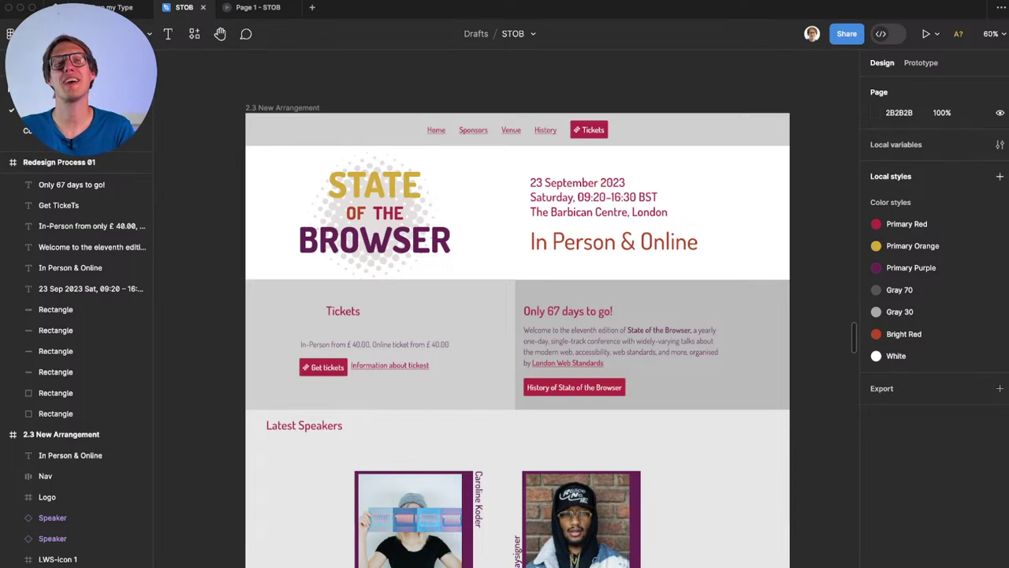
scroll(516, 166, down, 3)
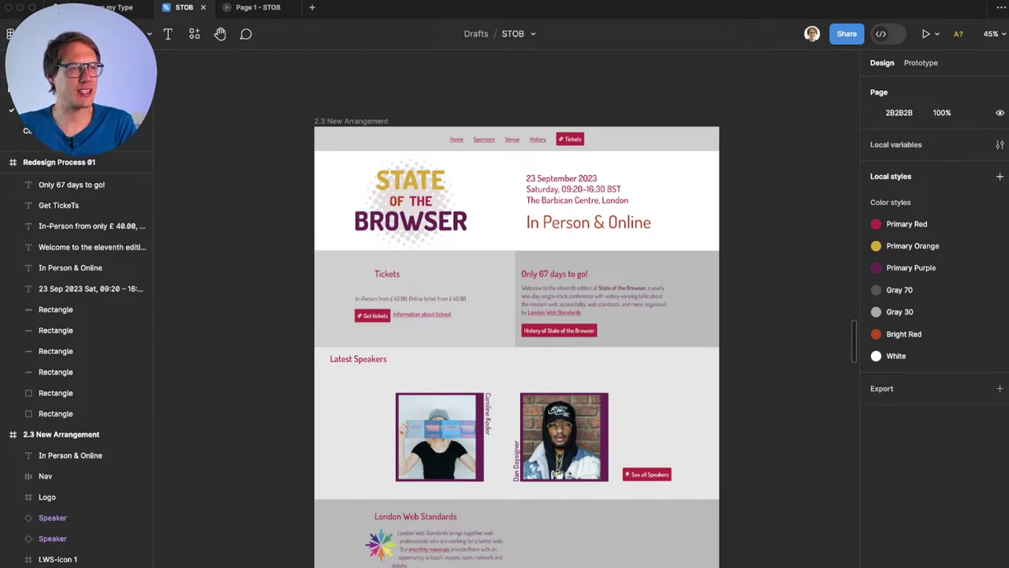
scroll(509, 343, right, 2)
scroll(509, 343, up, 1)
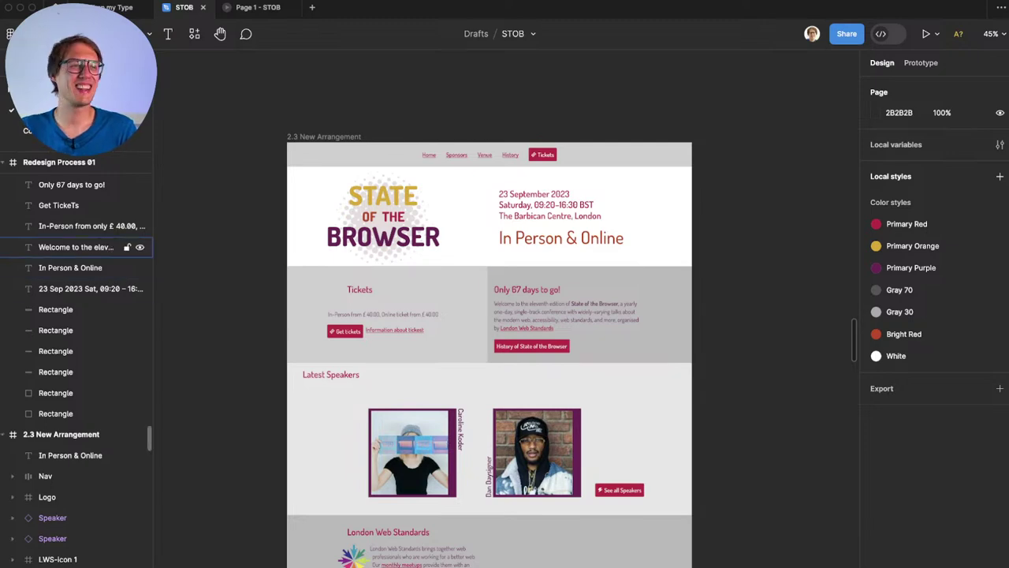
scroll(486, 350, right, 1)
scroll(544, 200, up, 5)
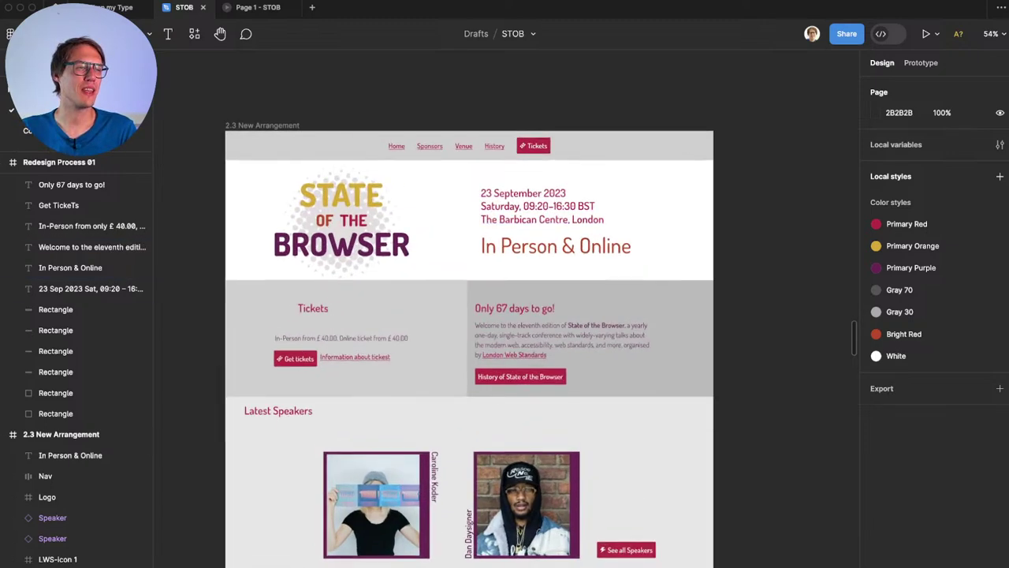
scroll(544, 200, right, 2)
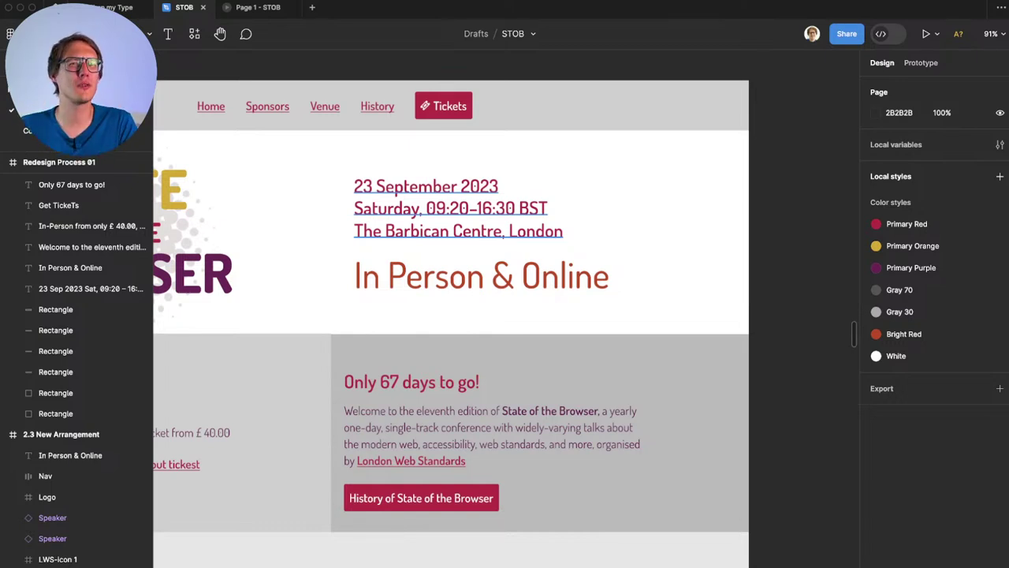
scroll(592, 315, down, 3)
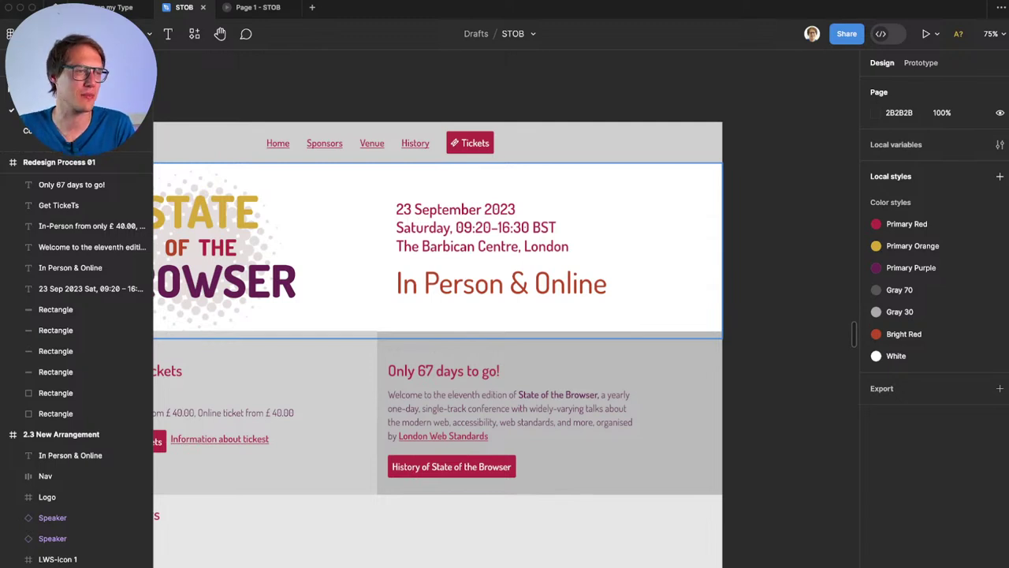
scroll(534, 236, down, 5)
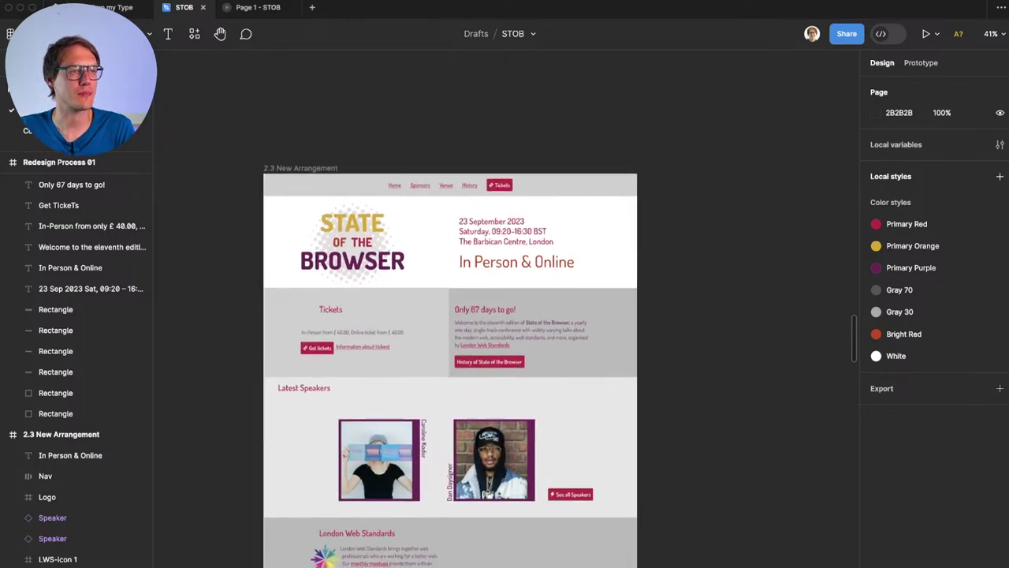
scroll(446, 241, right, 1)
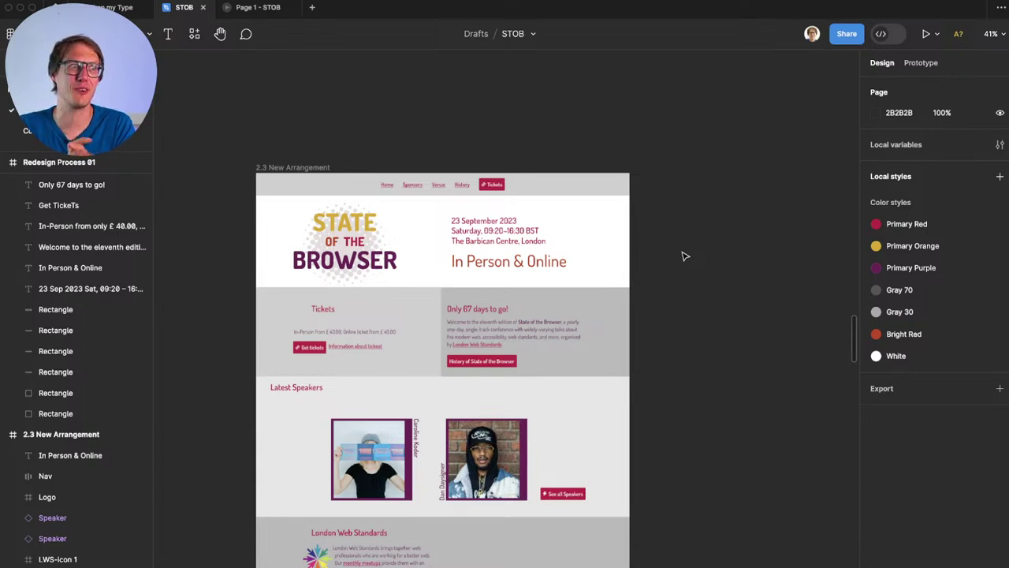
scroll(481, 229, up, 5)
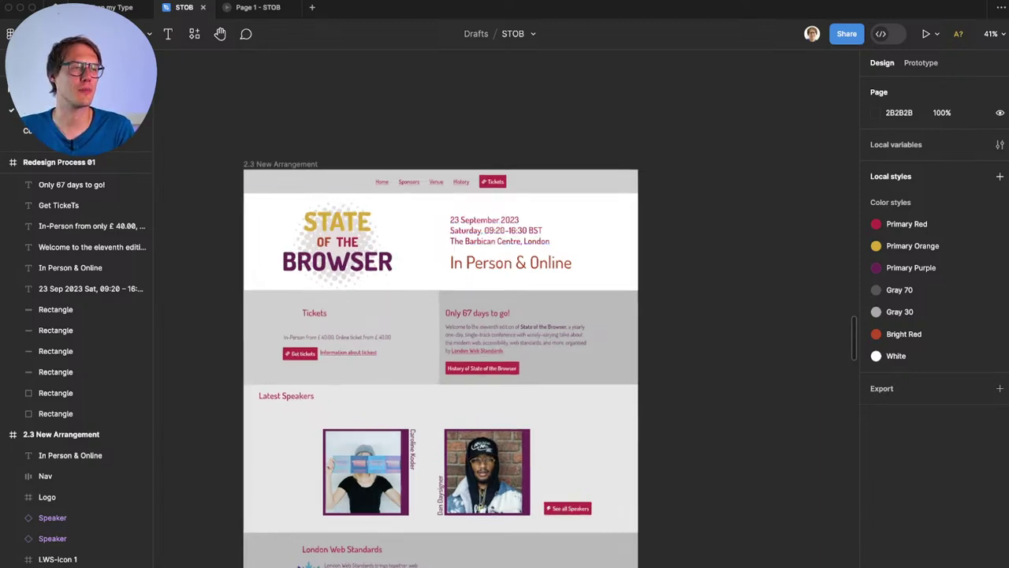
scroll(527, 210, down, 3)
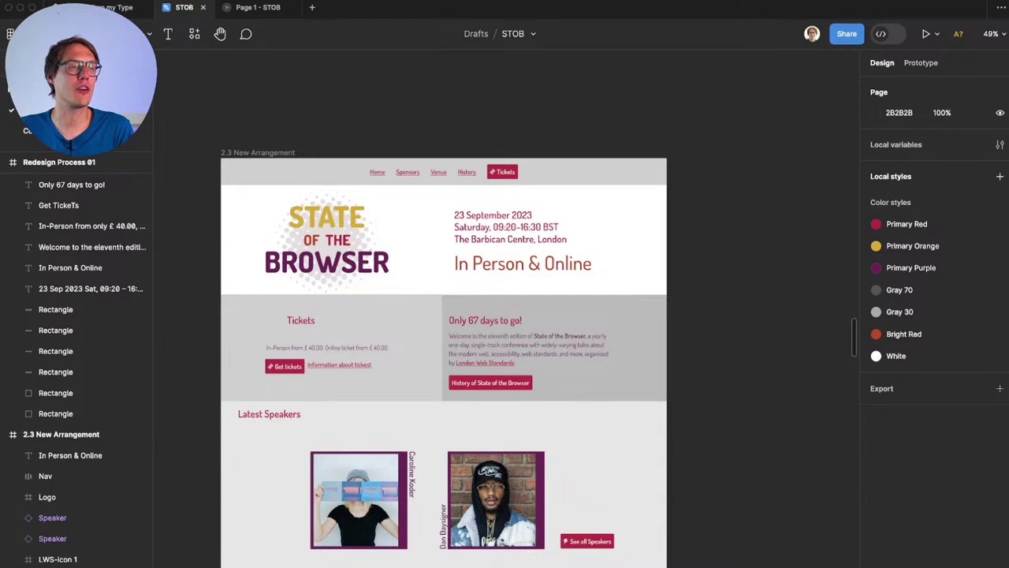
scroll(613, 242, down, 5)
scroll(662, 246, up, 8)
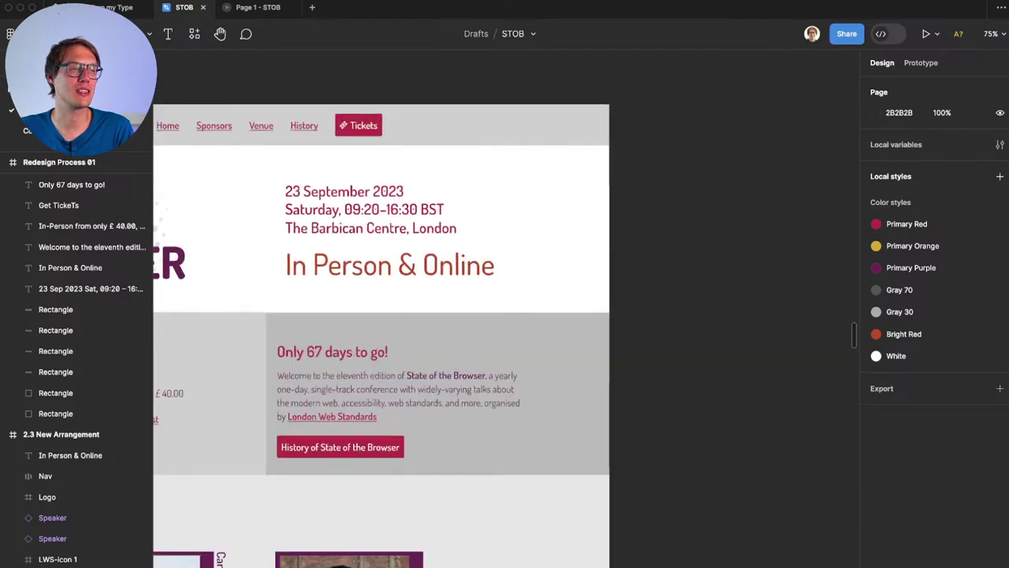
scroll(619, 248, up, 2)
scroll(592, 245, right, 3)
Step: Compare the Dosis and Asap x-height sample frames beneath the type choice notes in the analysis section
scroll(561, 242, down, 10)
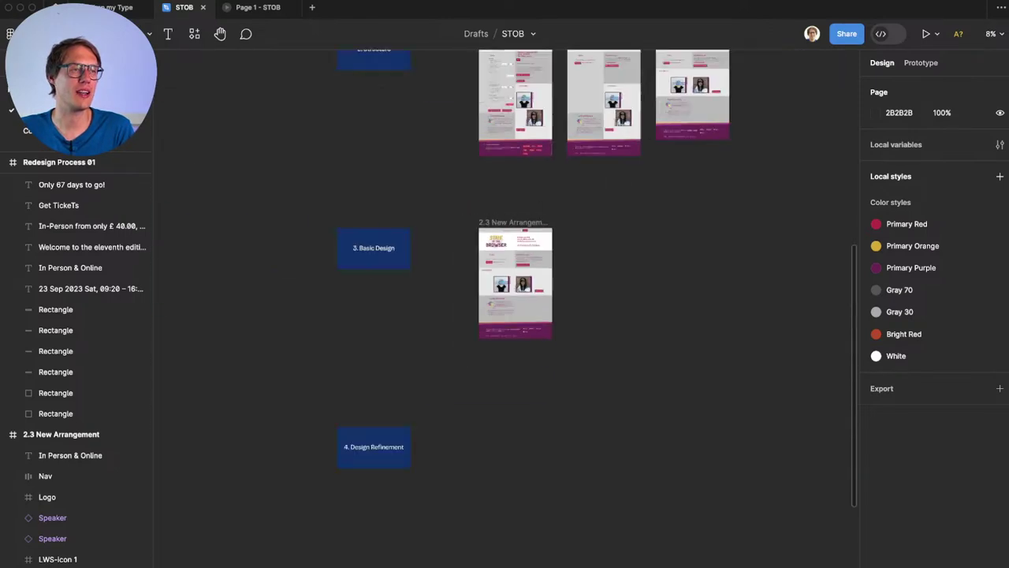
scroll(560, 260, up, 5)
scroll(609, 300, up, 10)
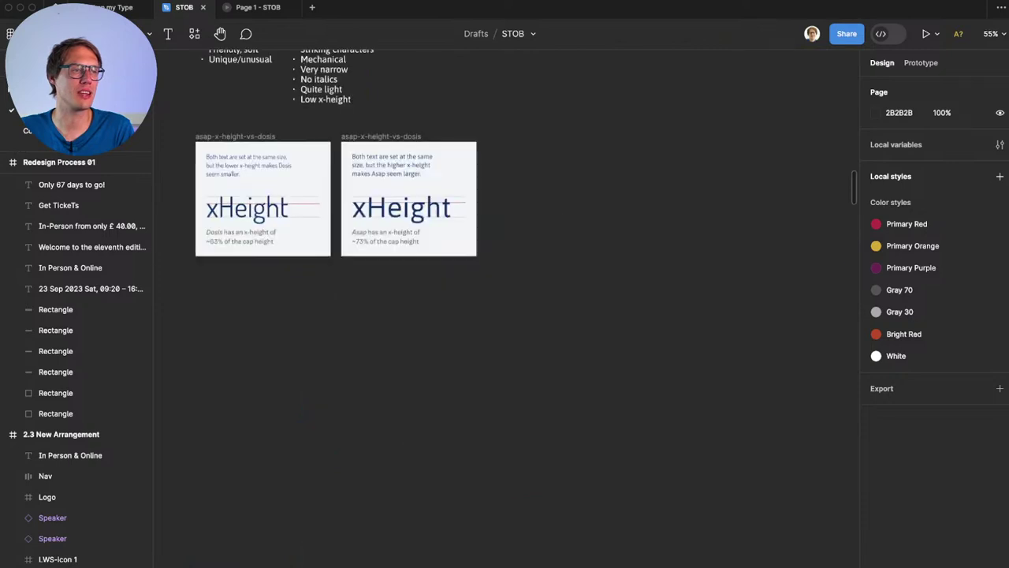
scroll(505, 307, up, 10)
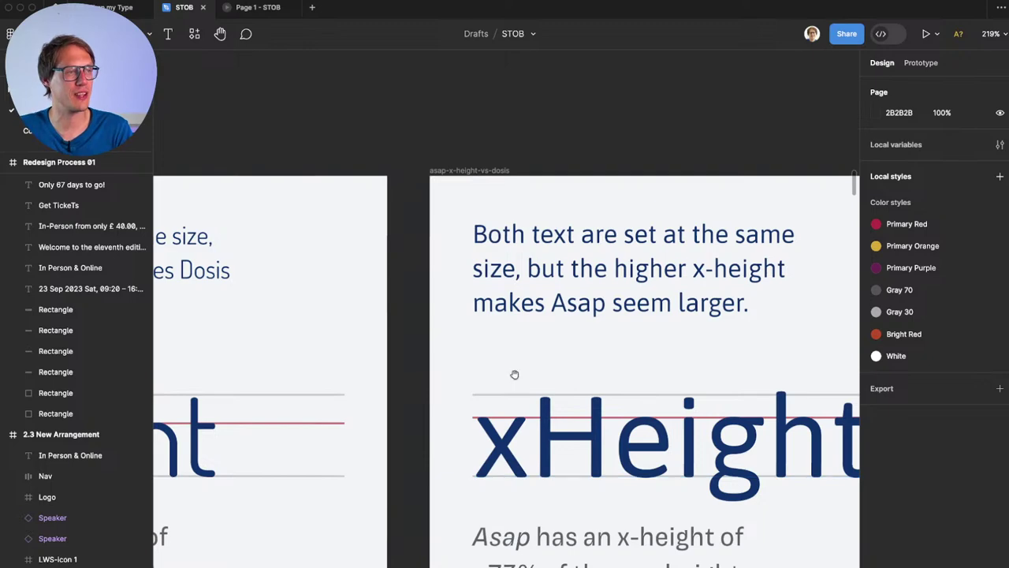
scroll(513, 373, left, 5)
scroll(505, 370, right, 2)
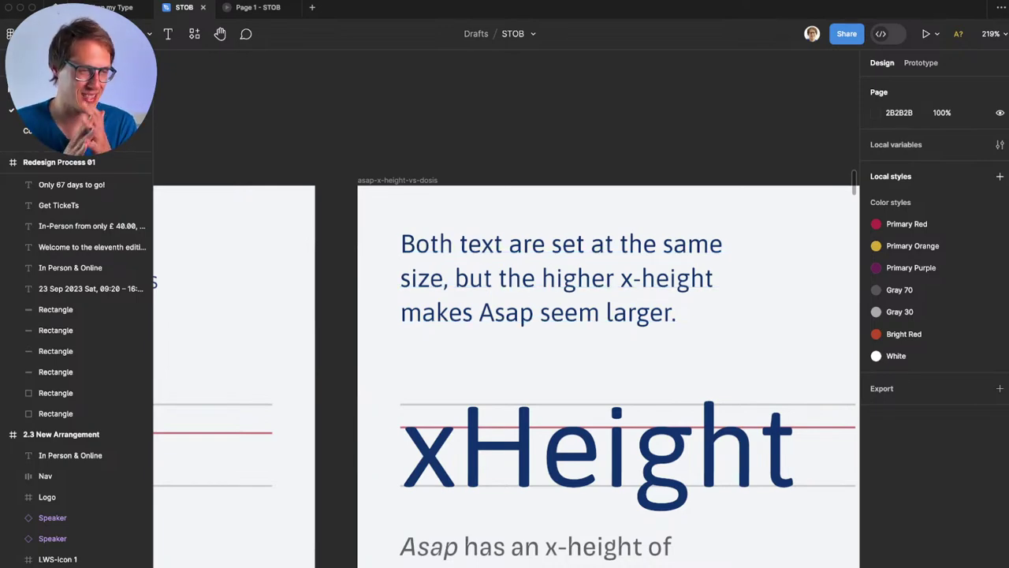
scroll(515, 409, up, 10)
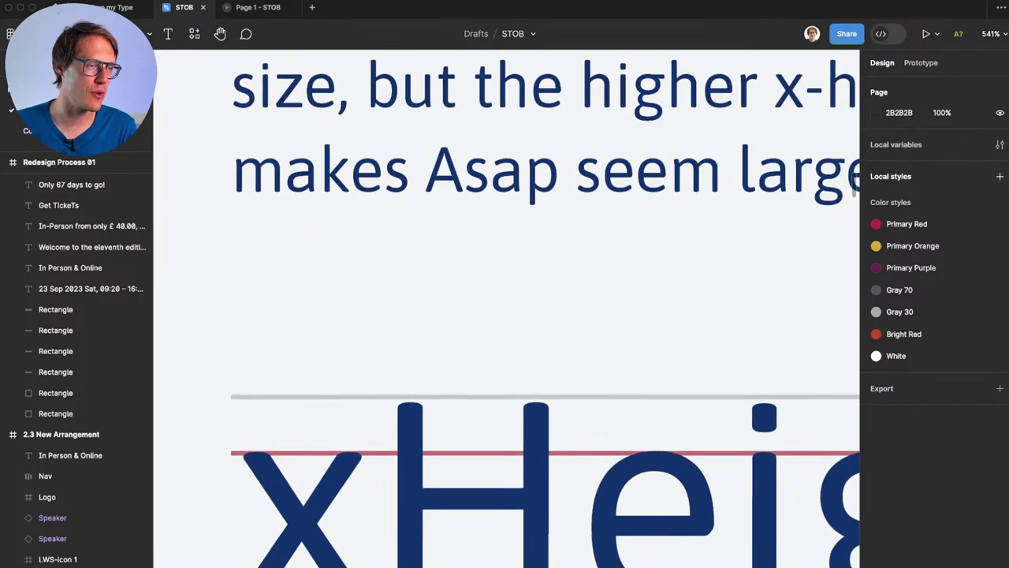
scroll(545, 308, down, 2)
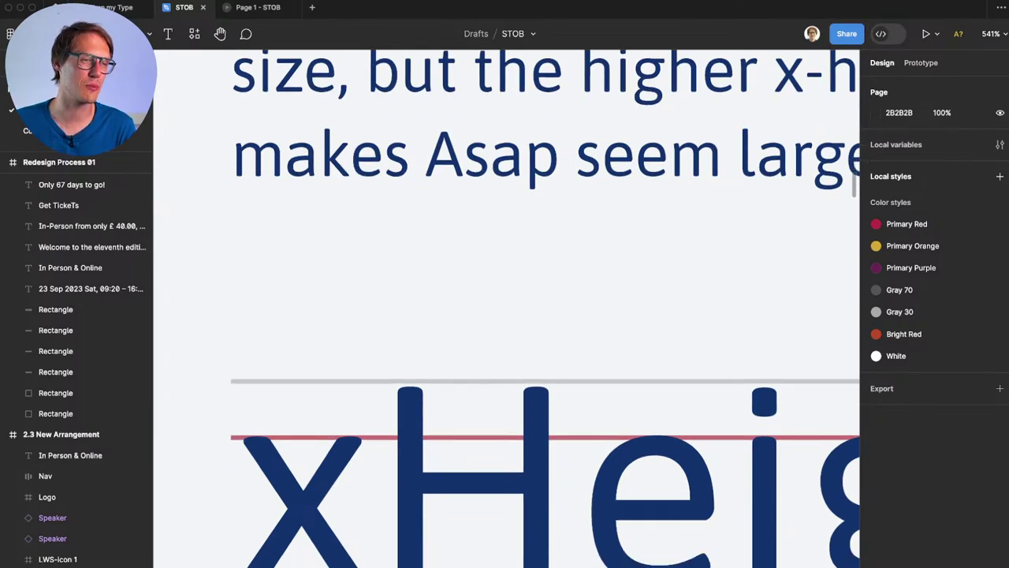
scroll(186, 348, down, 5)
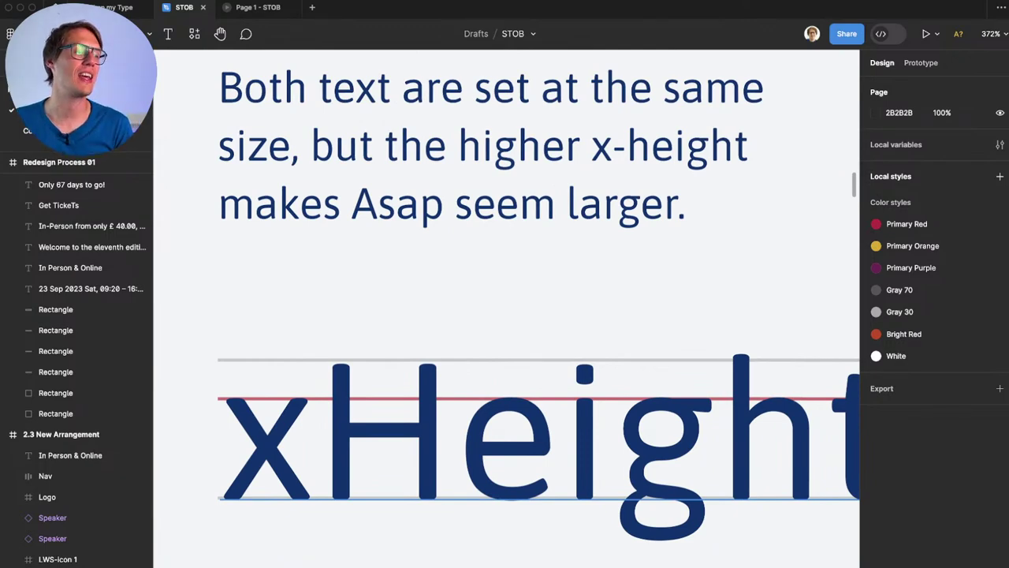
scroll(601, 422, down, 7)
scroll(506, 308, left, 3)
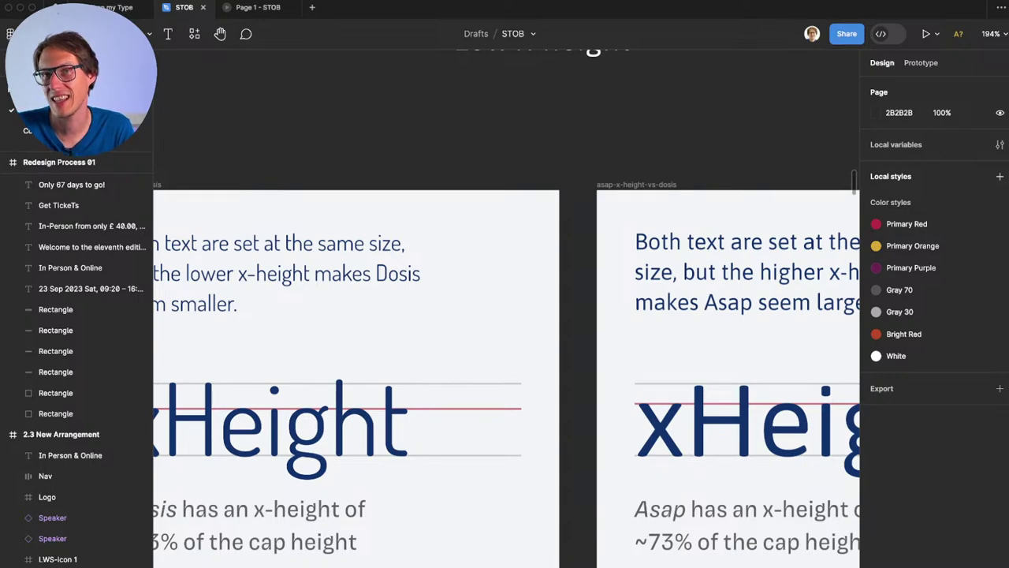
scroll(506, 340, down, 5)
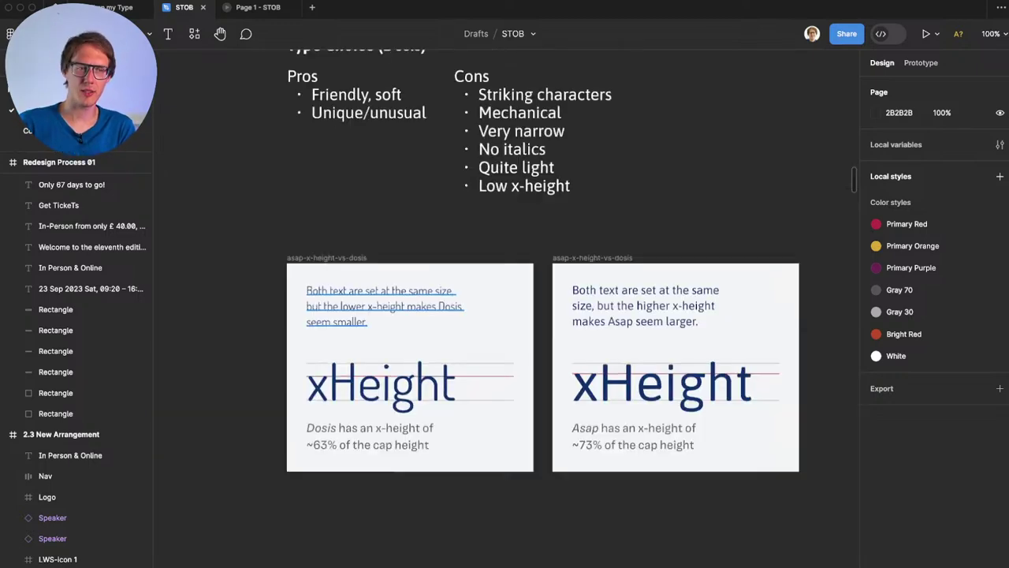
Step: Change the font of the ticket price line and the welcome paragraph in the 2.3 New Arrangement frame to Asap
scroll(525, 422, down, 15)
scroll(524, 488, up, 10)
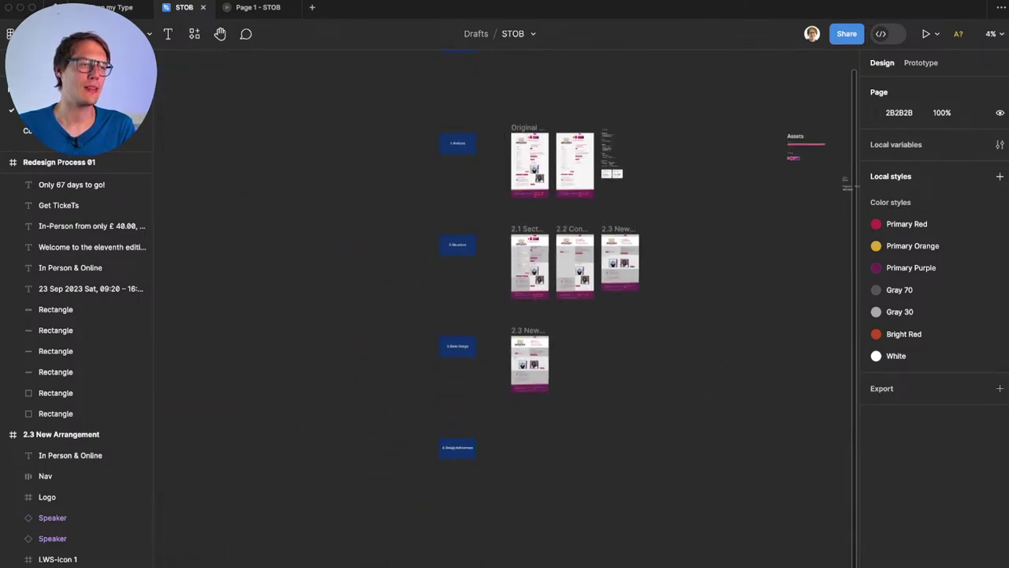
scroll(581, 223, up, 3)
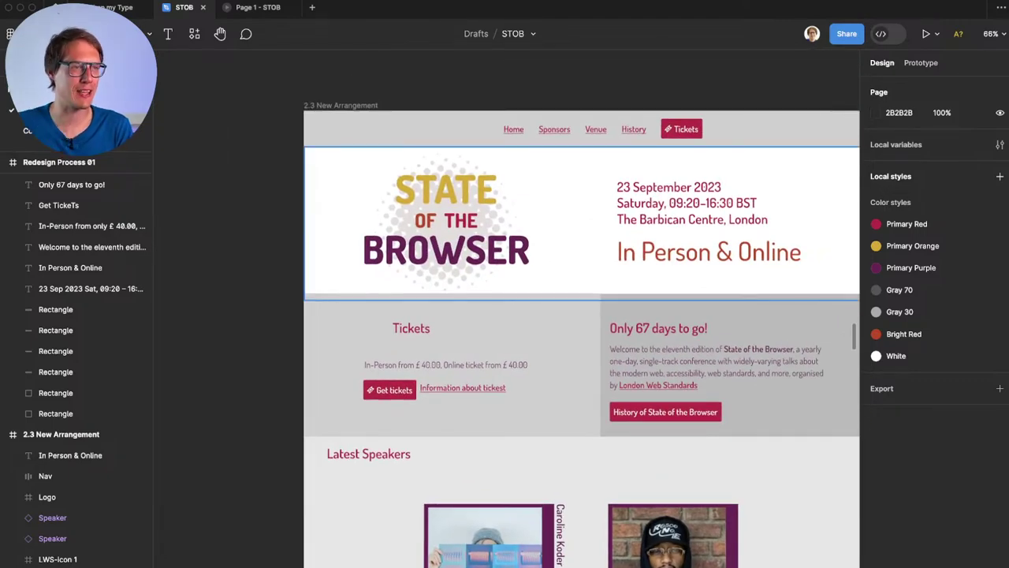
scroll(795, 177, up, 5)
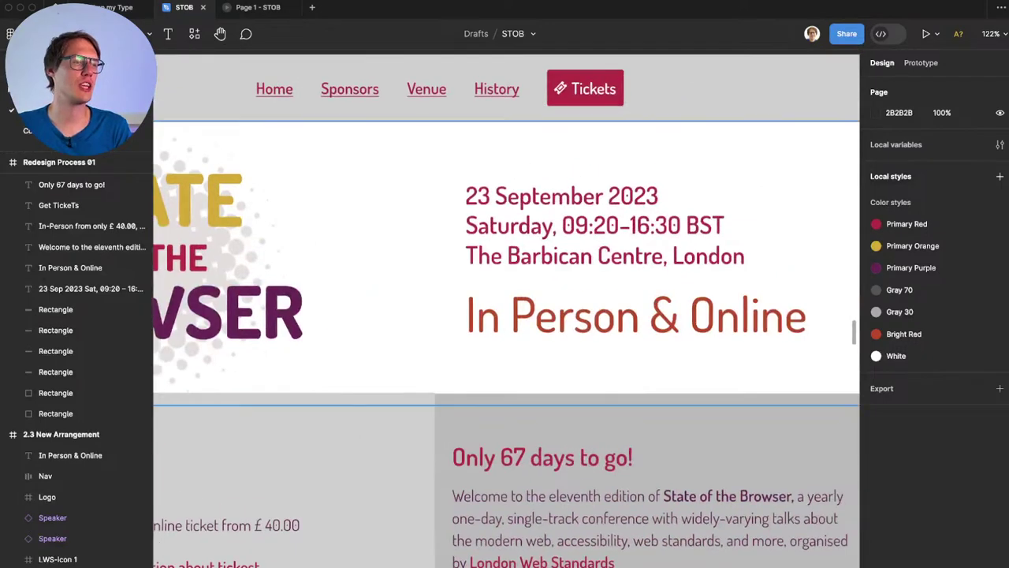
scroll(506, 309, left, 4)
scroll(506, 309, down, 2)
click(433, 363)
scroll(507, 309, down, 1)
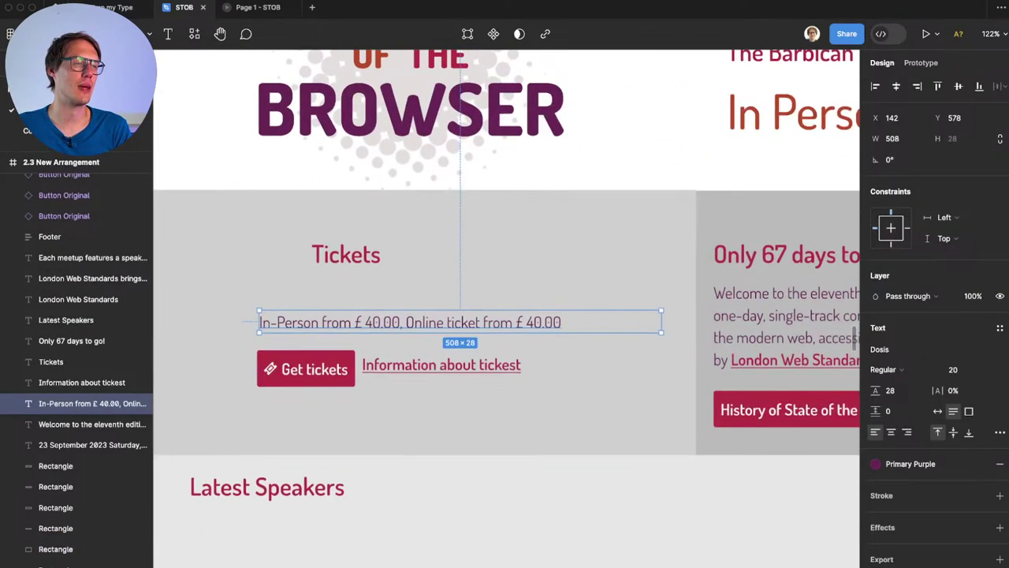
scroll(550, 315, down, 5)
shift+click(683, 322)
scroll(690, 235, down, 2)
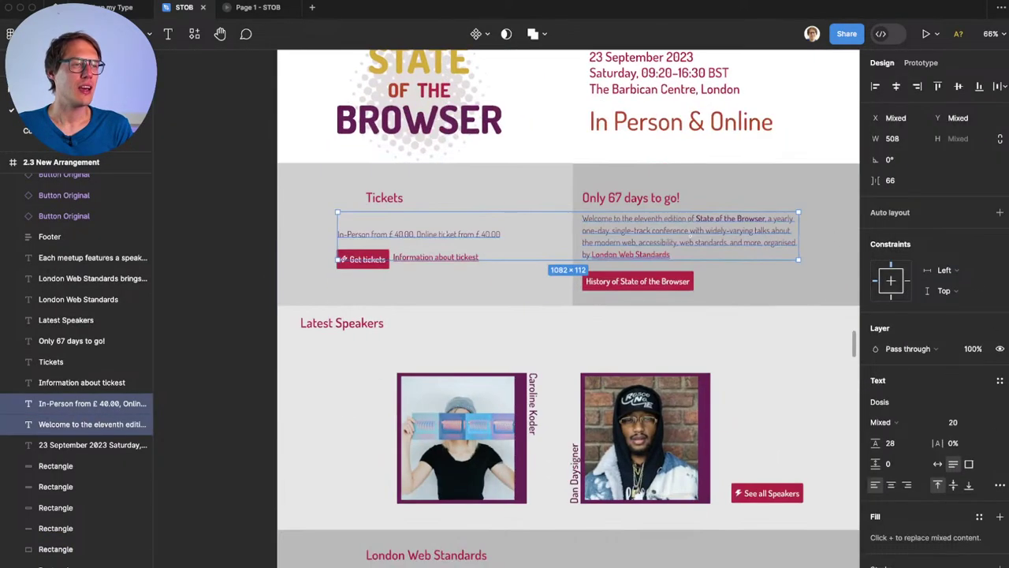
key(Escape)
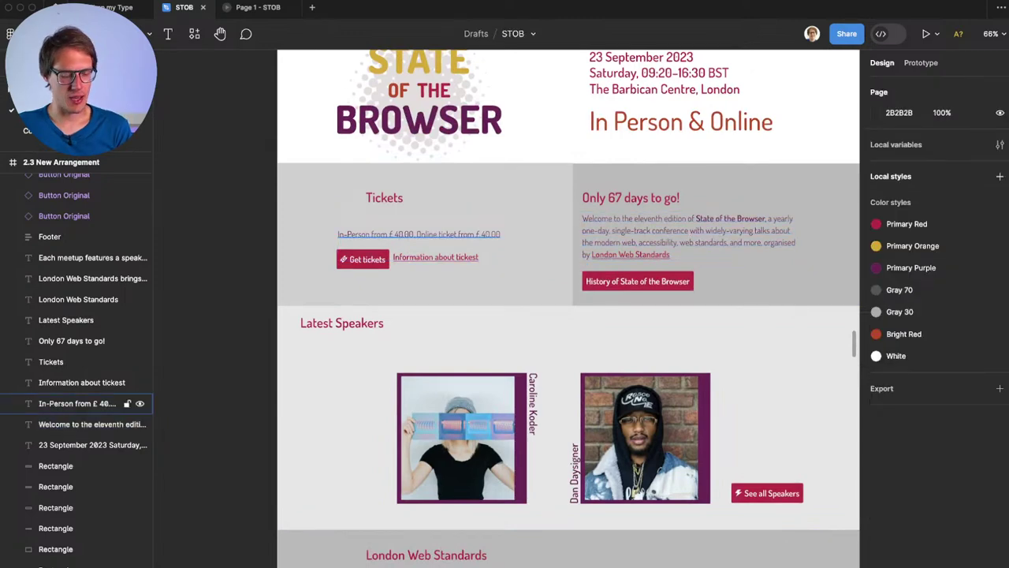
click(79, 403)
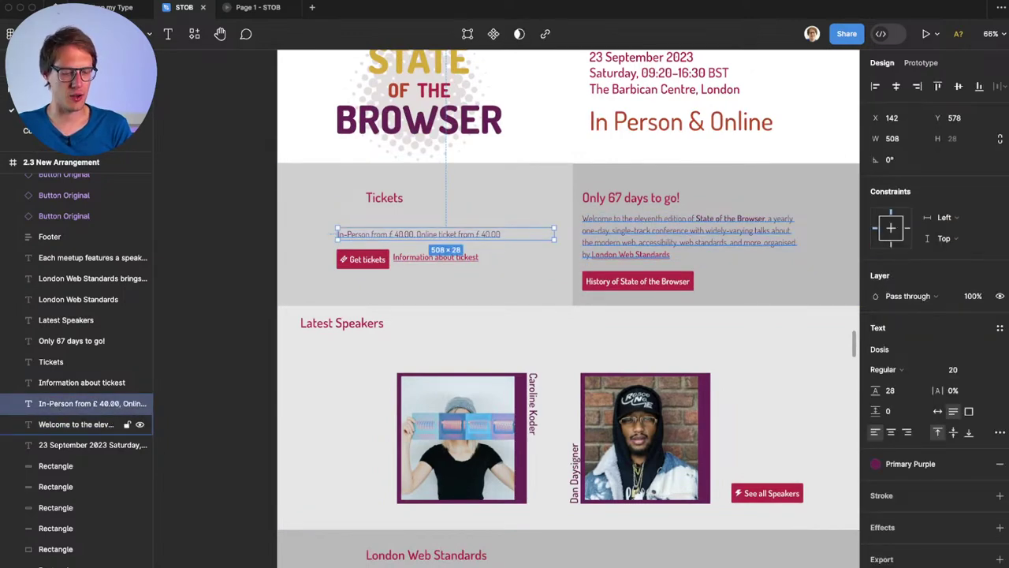
shift+click(79, 423)
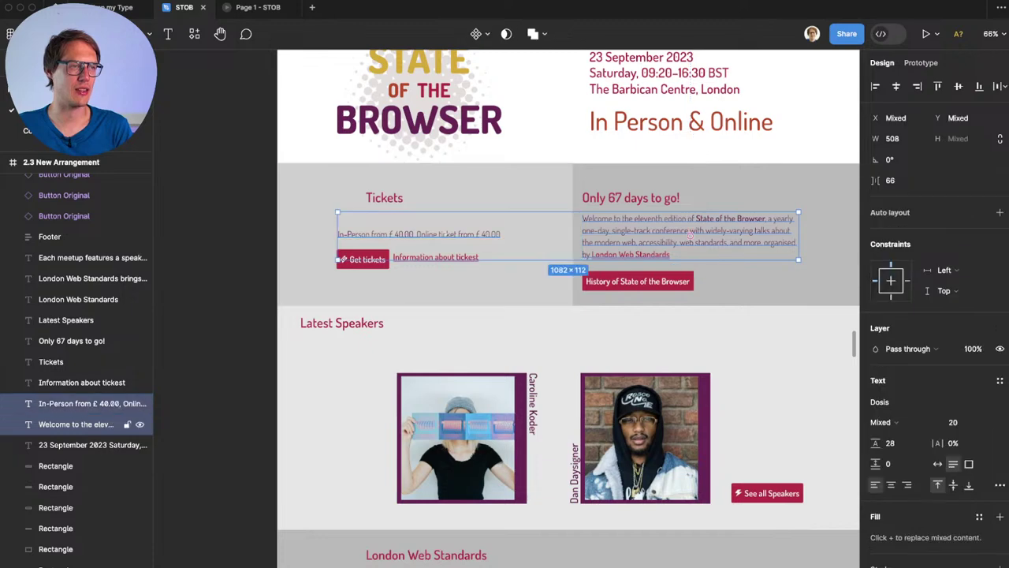
scroll(567, 307, down, 1)
scroll(568, 308, down, 1)
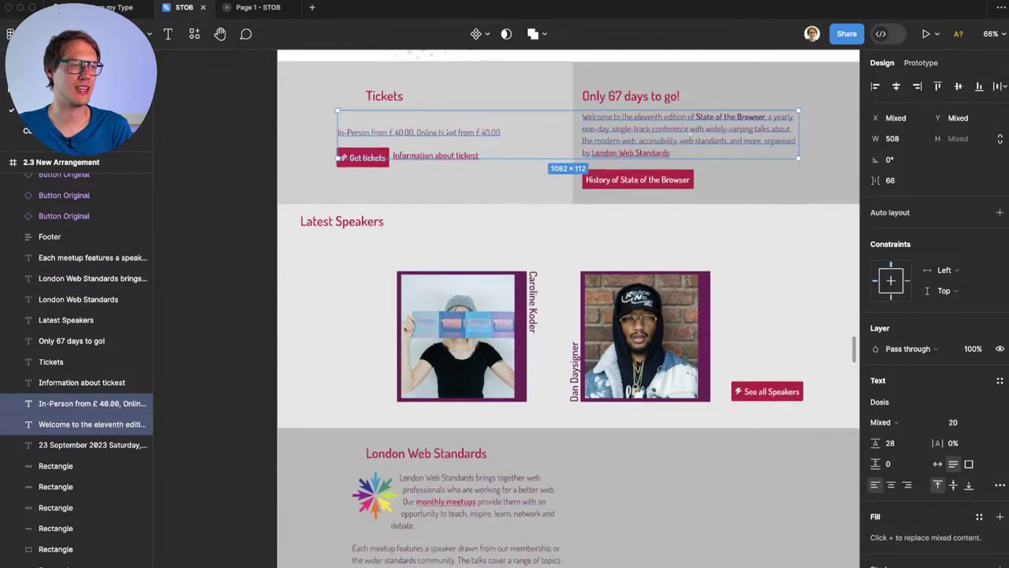
scroll(568, 307, up, 5)
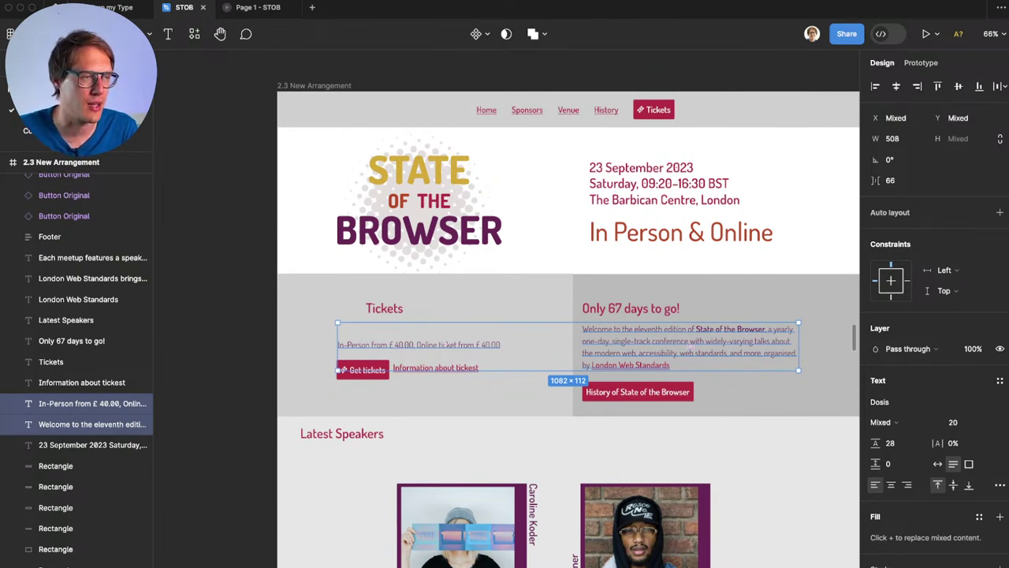
scroll(691, 345, down, 1)
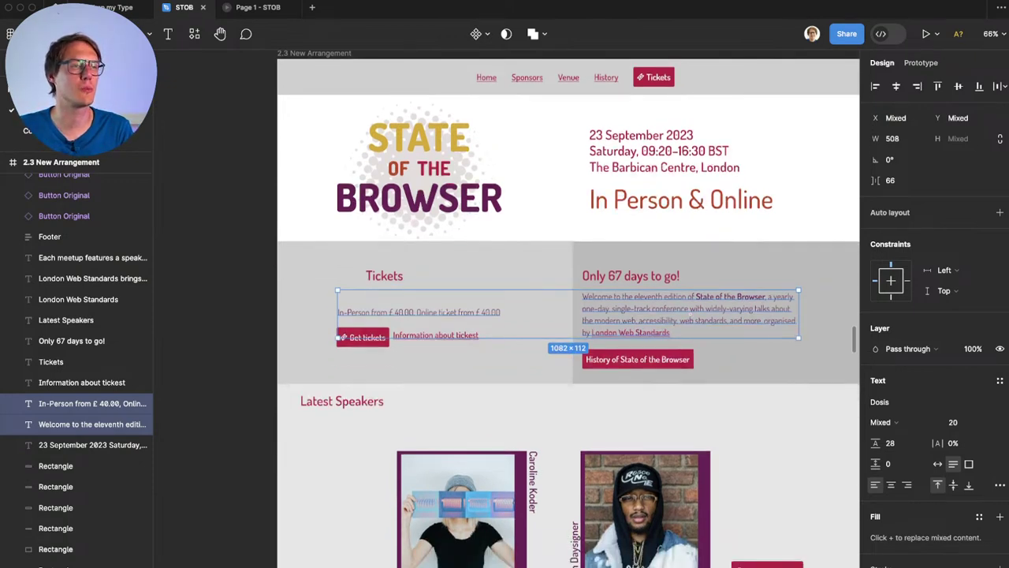
scroll(690, 314, right, 1)
scroll(690, 314, left, 1)
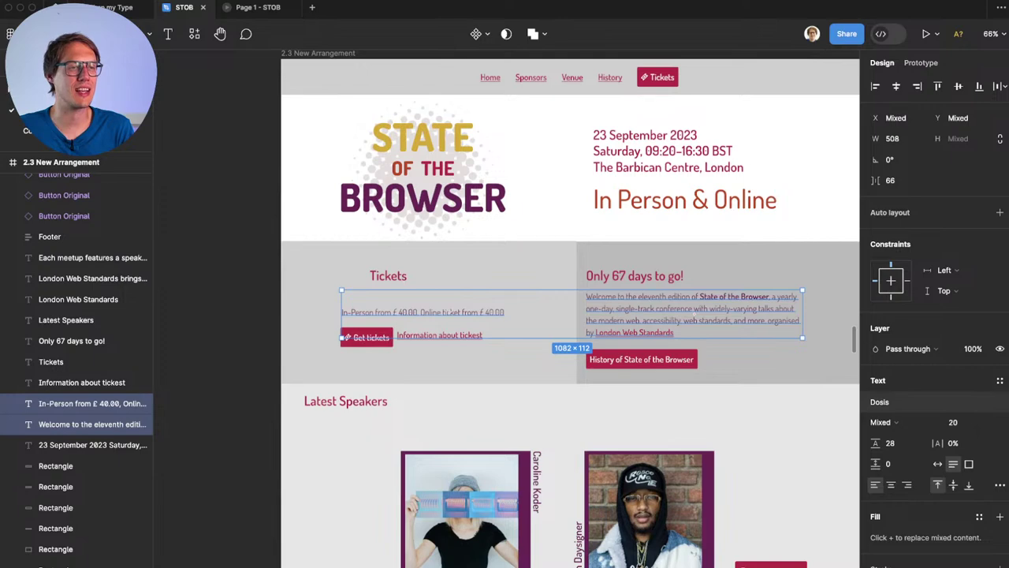
click(880, 402)
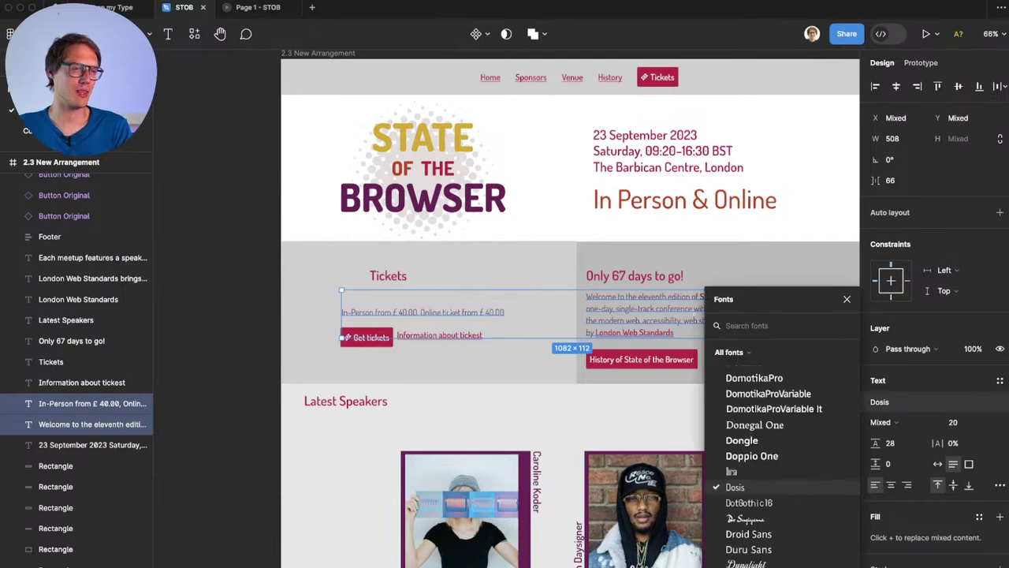
text(asap)
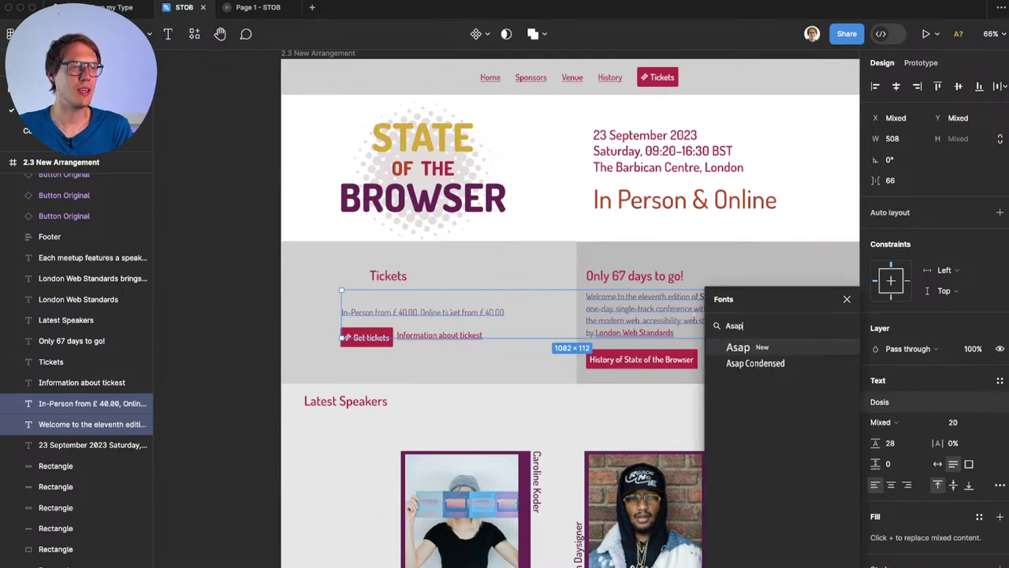
key(Return)
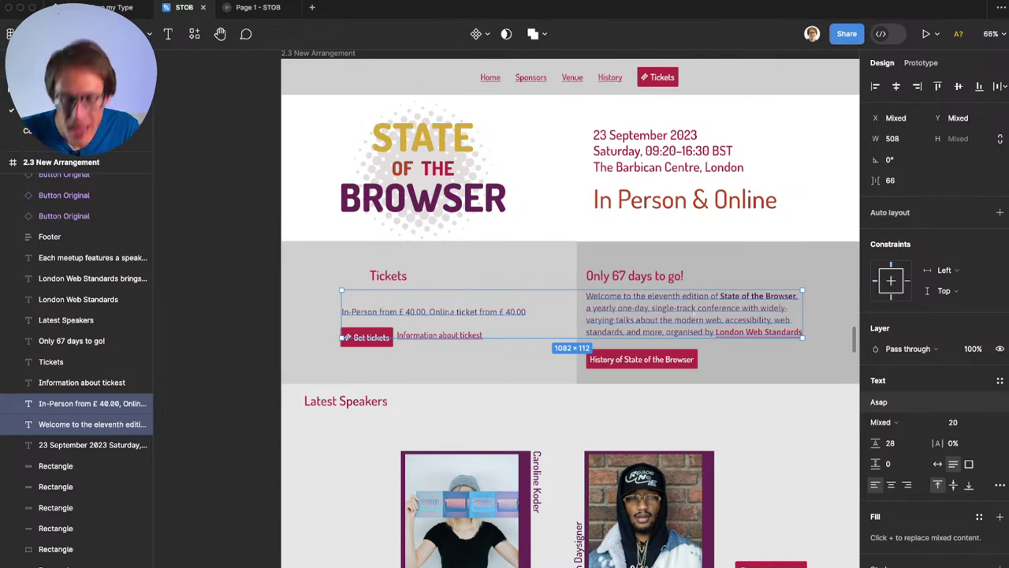
Step: Compare the body text in Dosis and Asap at 100% zoom with the interface hidden, undoing and reapplying the font change
key(shift+0)
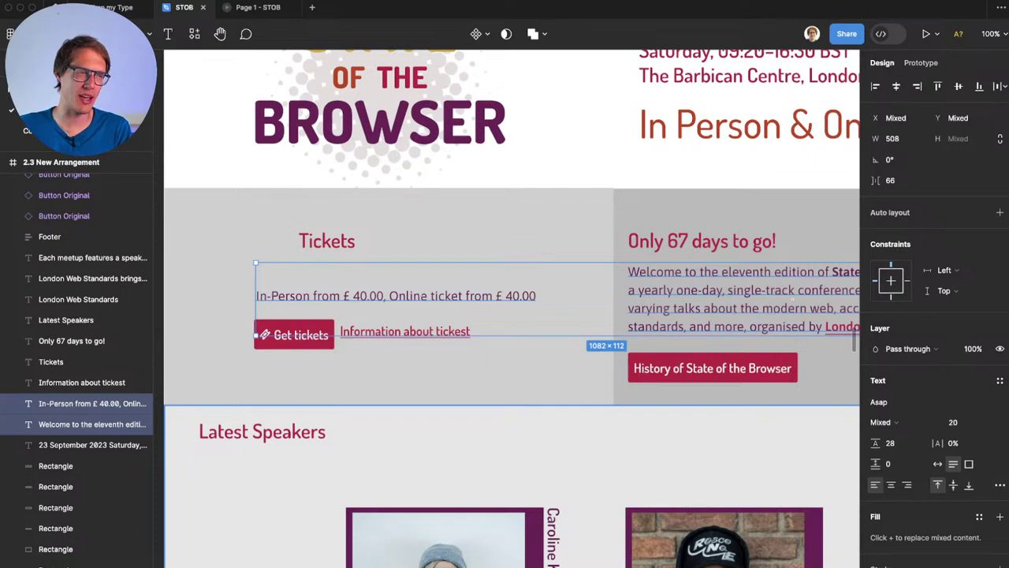
key(super+backslash)
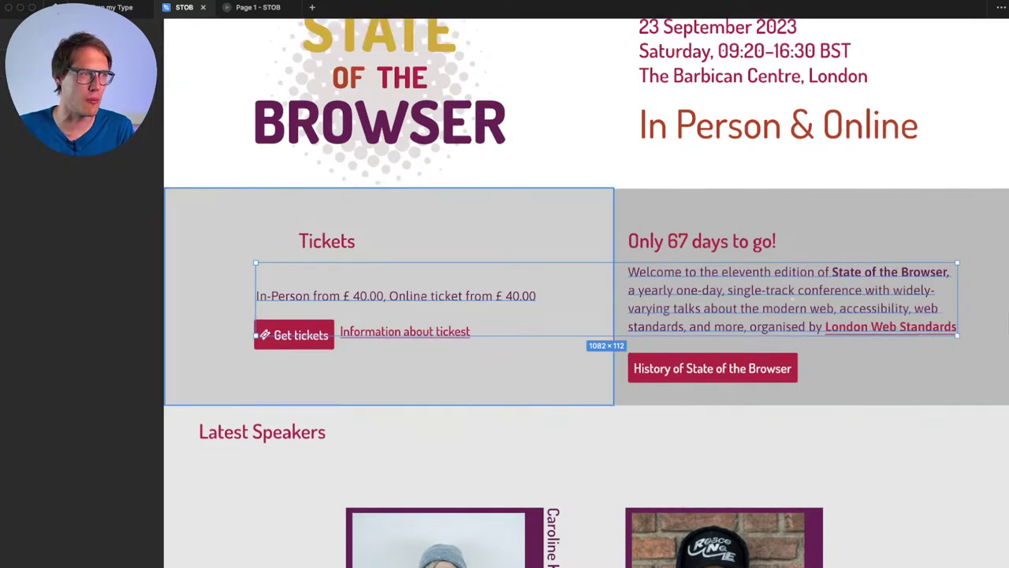
key(Escape)
scroll(534, 292, right, 2)
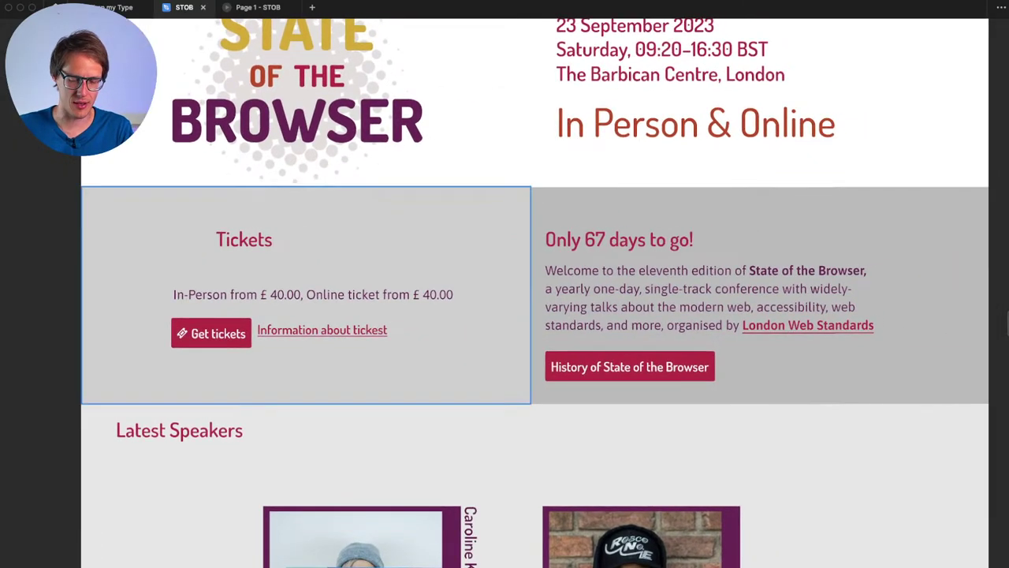
key(super+z)
key(super+z)
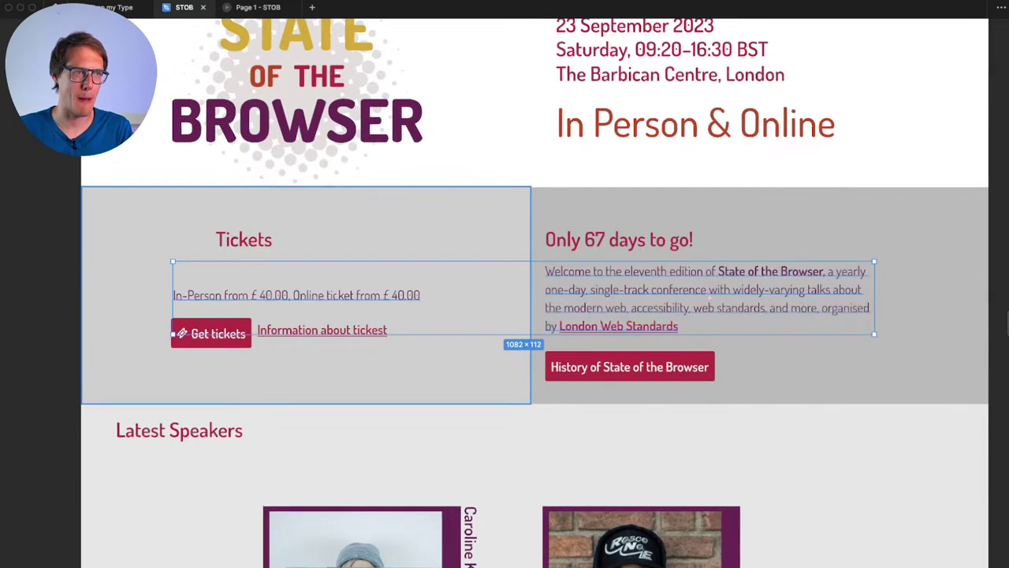
key(Escape)
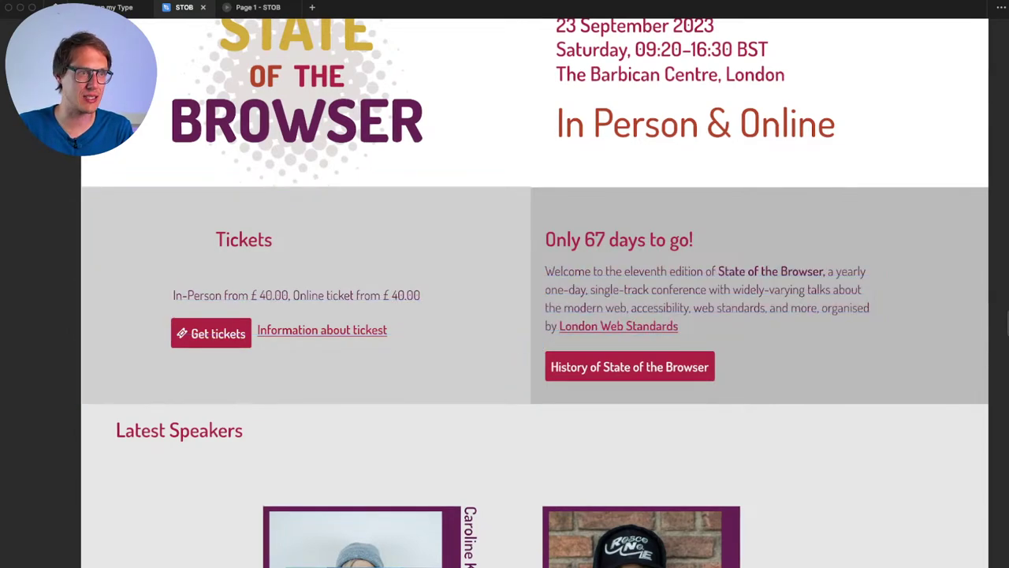
key(super+shift+z)
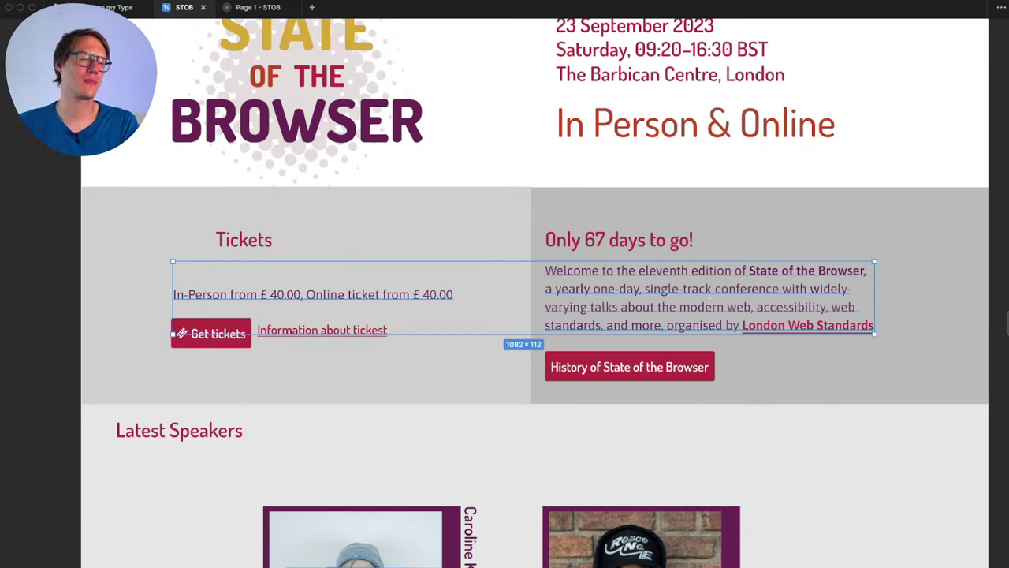
key(Escape)
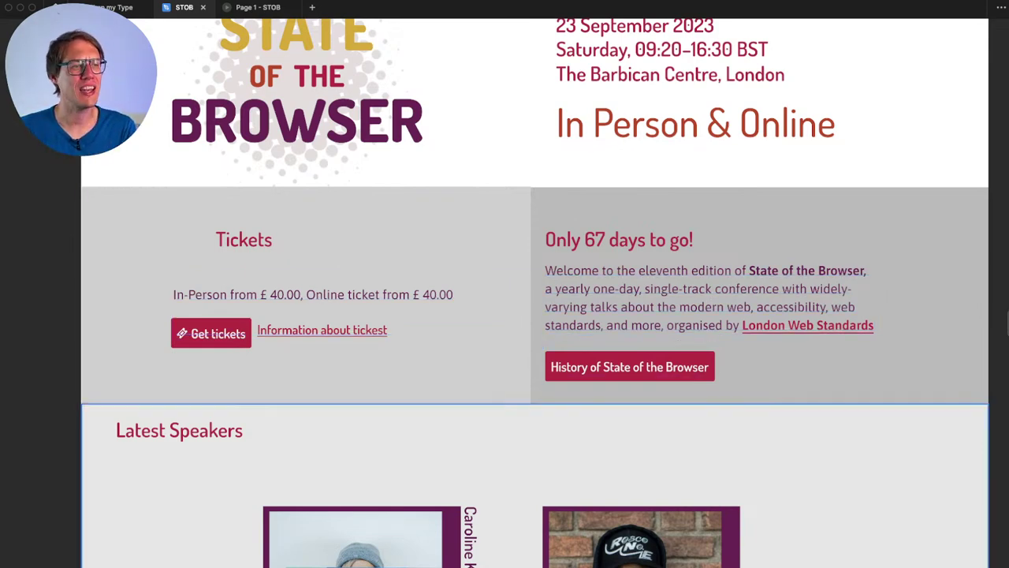
scroll(609, 406, down, 2)
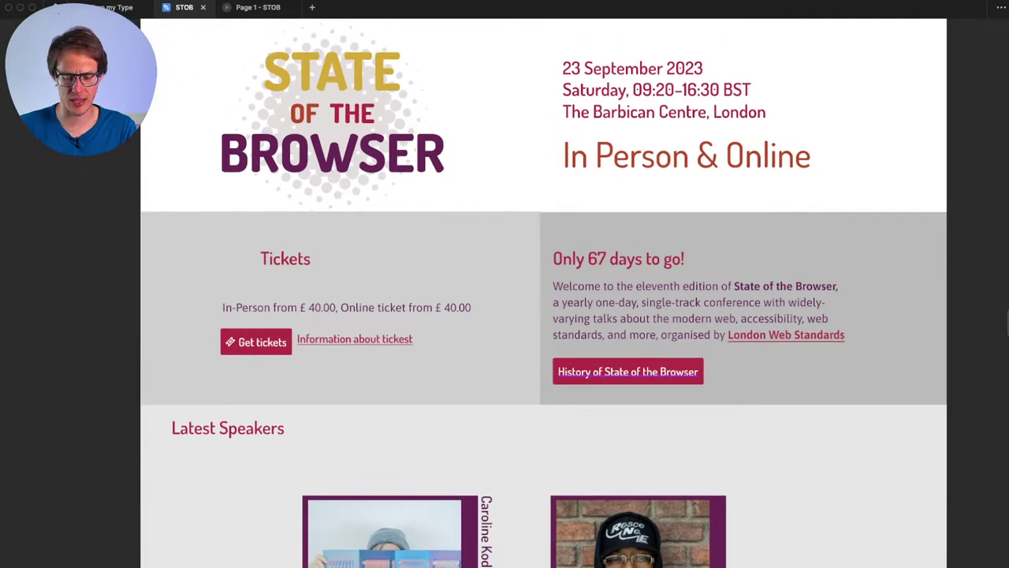
key(super+backslash)
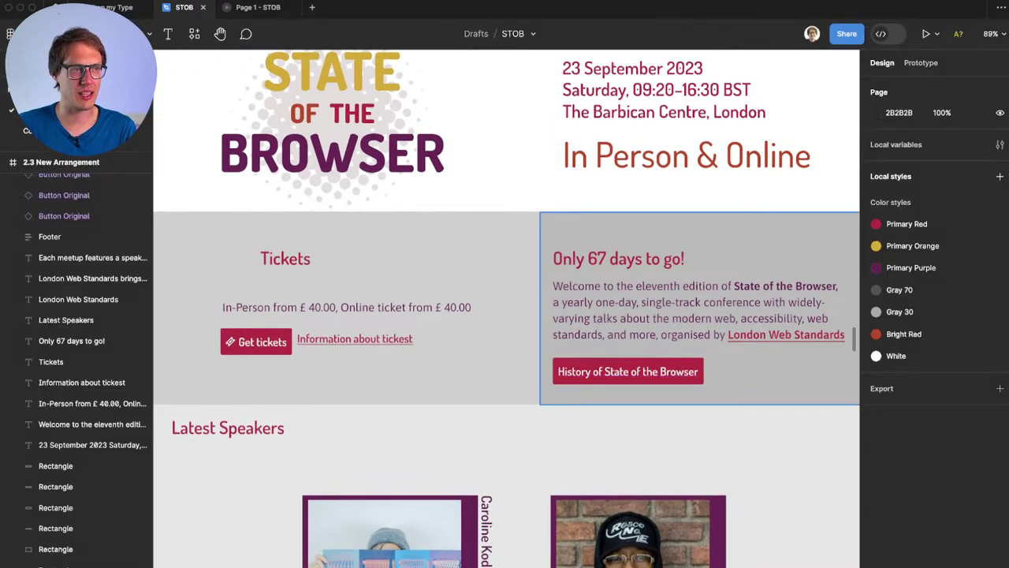
Step: Set the weight of the words "State of the Browser," in the welcome paragraph to Bold
scroll(506, 309, right, 3)
key(t)
click(645, 284)
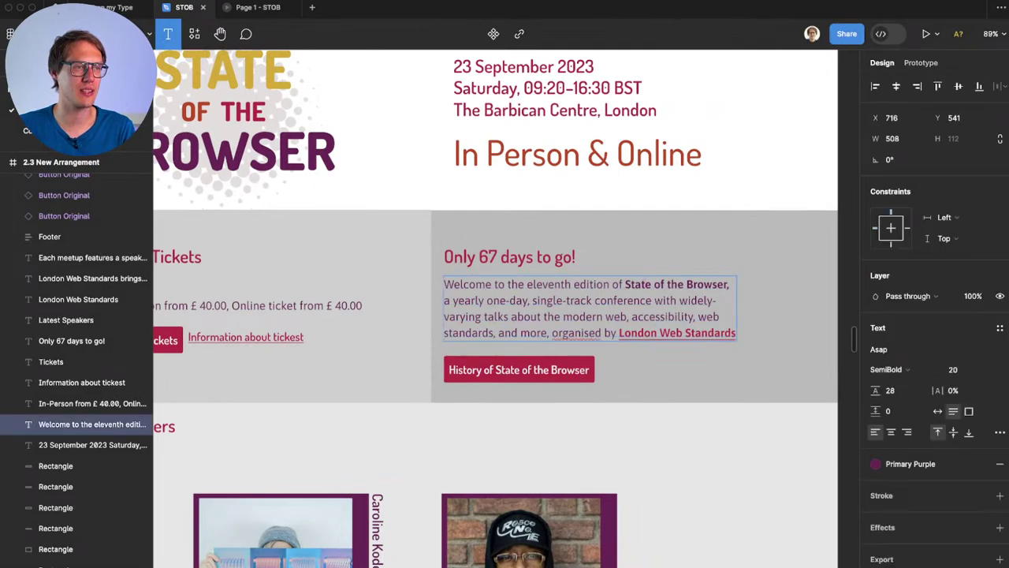
drag(626, 284, 704, 284)
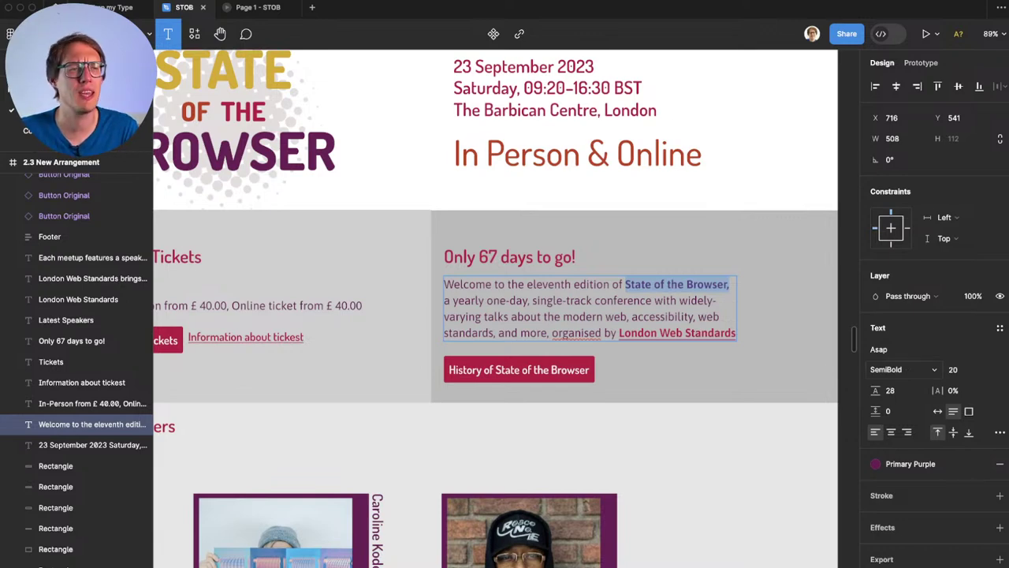
click(902, 369)
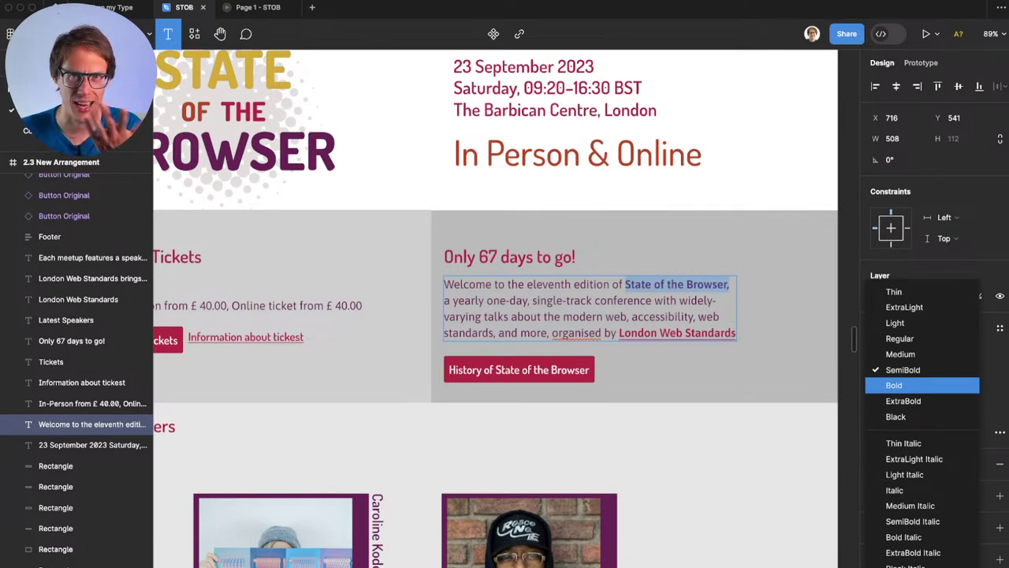
click(894, 384)
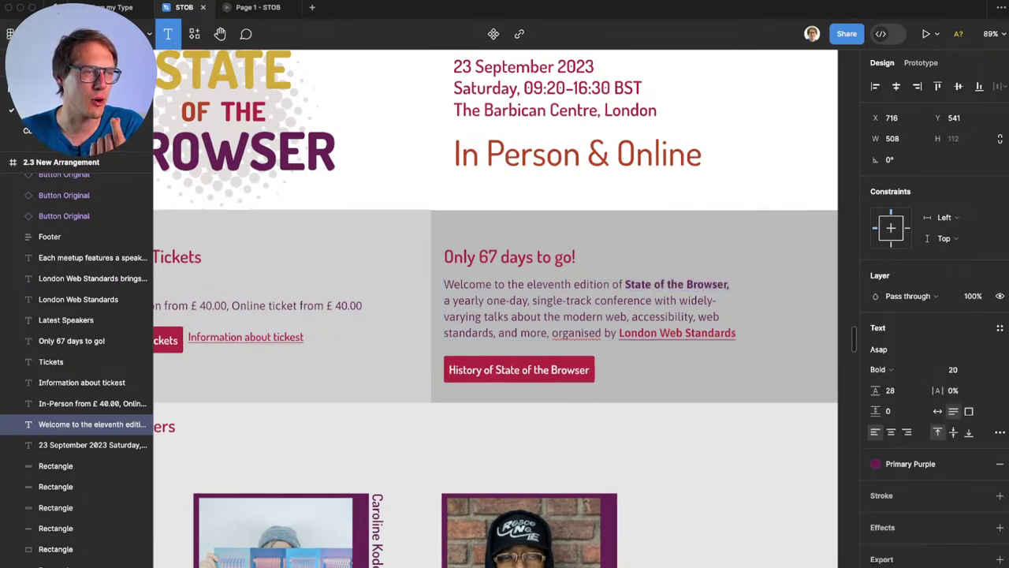
click(689, 259)
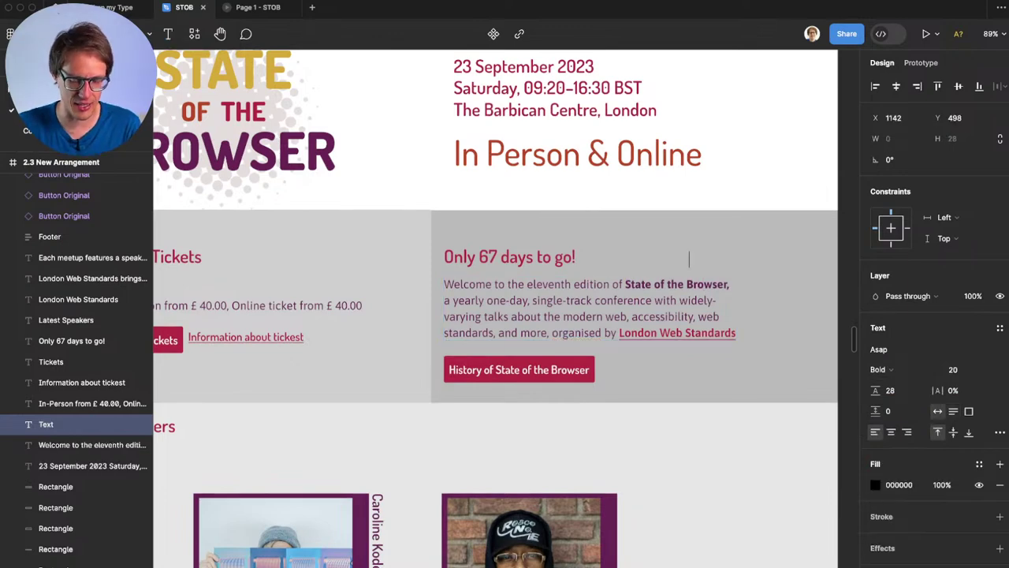
Step: Compare the SemiBold and Bold weights of "State of the Browser," by undoing and redoing the weight change, ending on Bold
key(super+z)
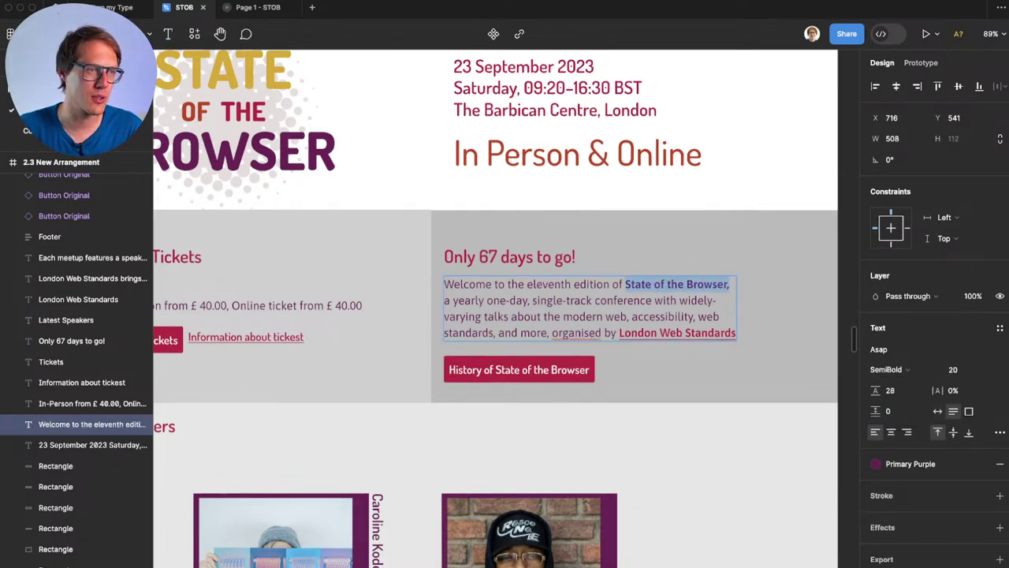
key(shift+super+z)
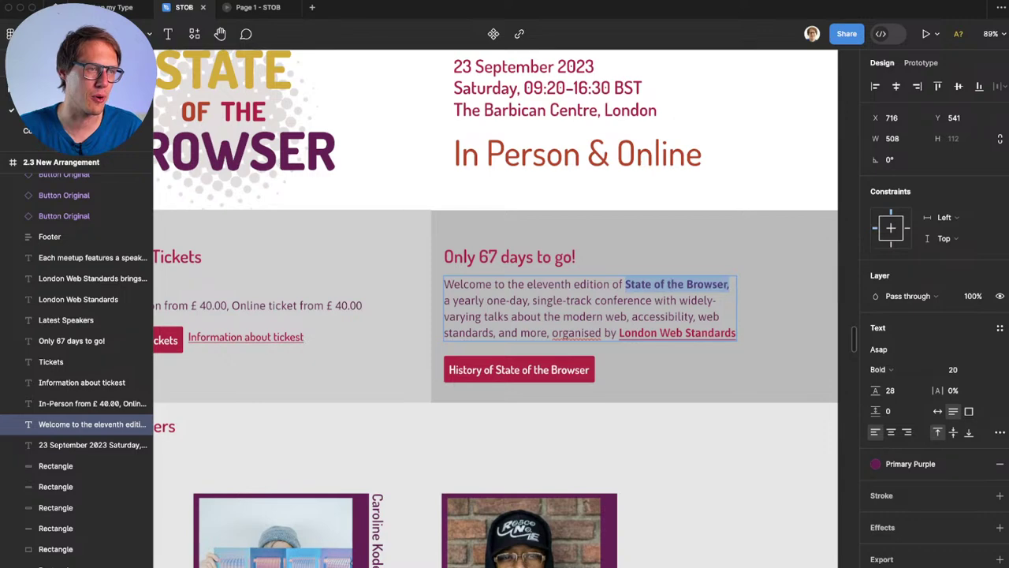
key(Escape)
click(781, 307)
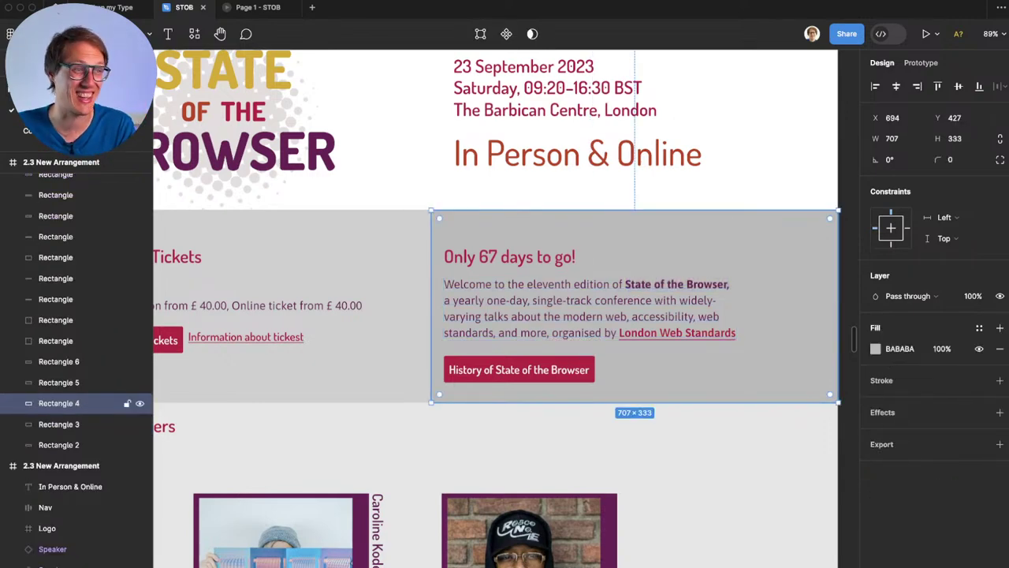
scroll(526, 275, down, 2)
scroll(527, 275, left, 1)
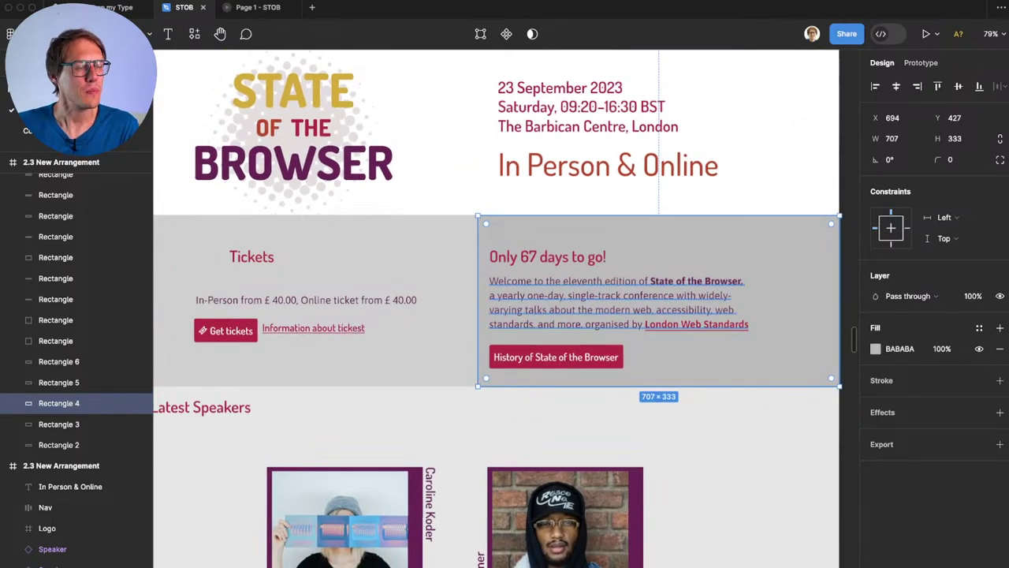
scroll(347, 300, left, 2)
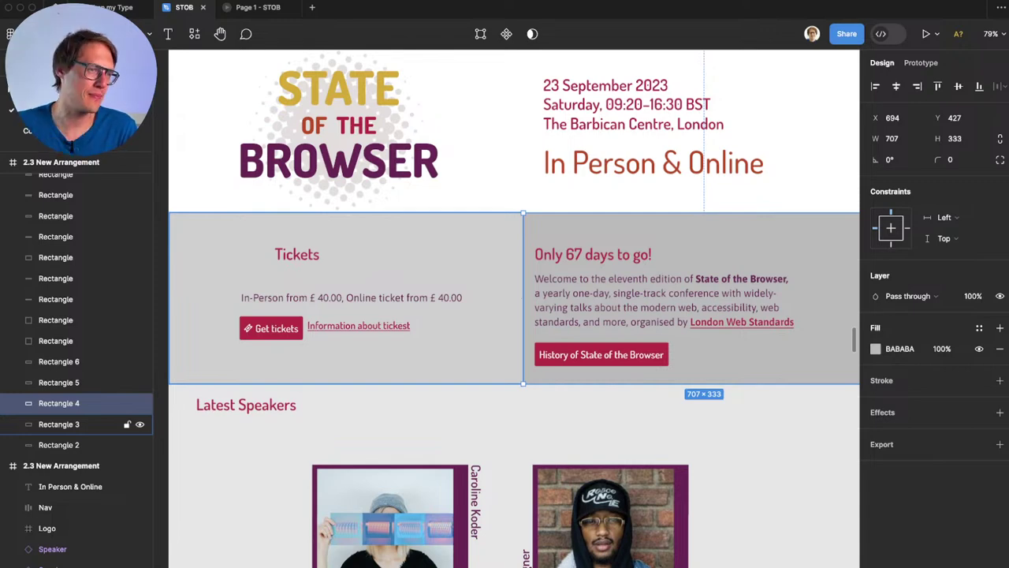
scroll(370, 245, up, 2)
scroll(371, 245, left, 1)
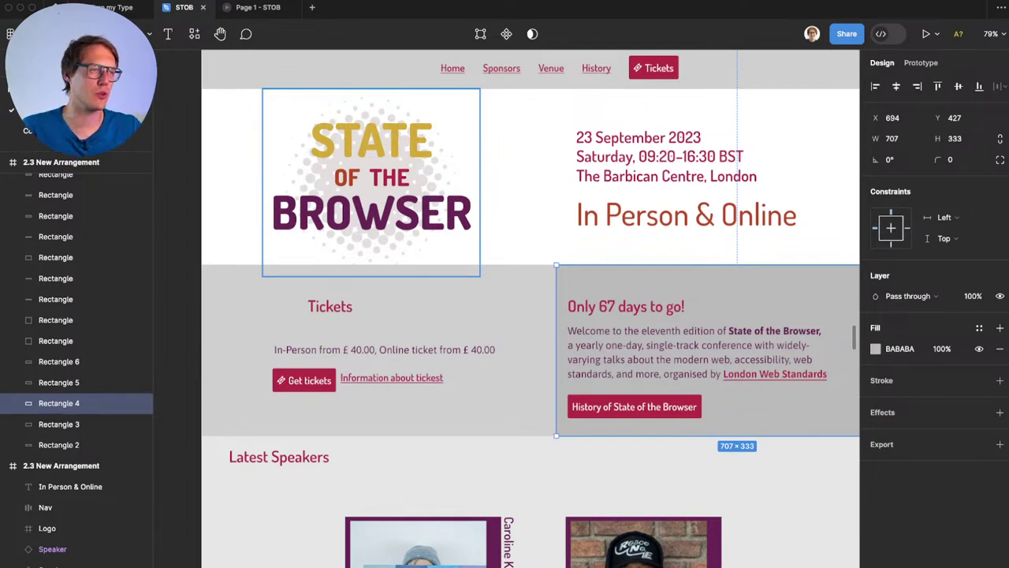
Step: Set the Tickets heading in the 2.3 New Arrangement frame to uppercase Bold on a single auto-width line
double_click(371, 140)
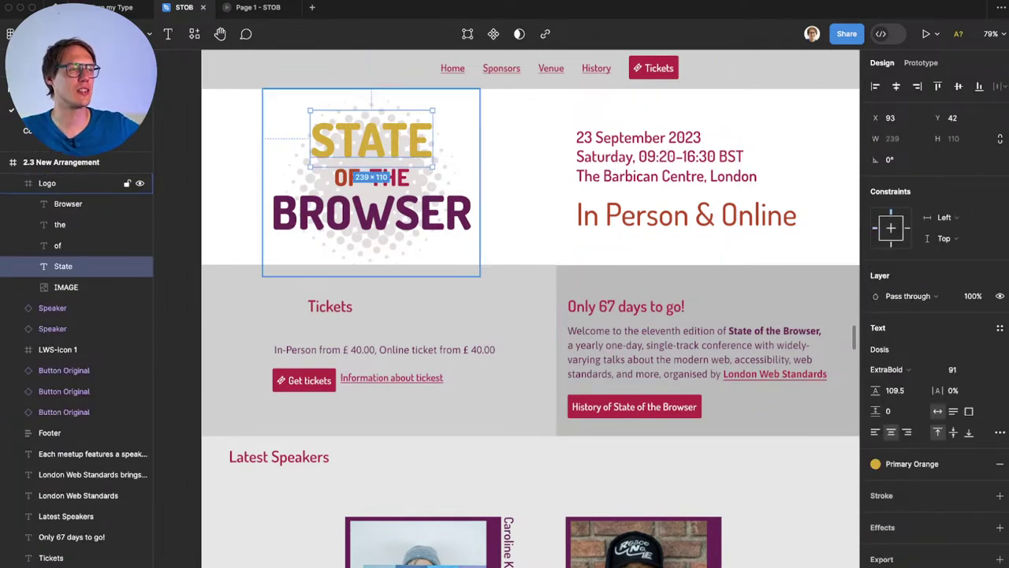
click(79, 557)
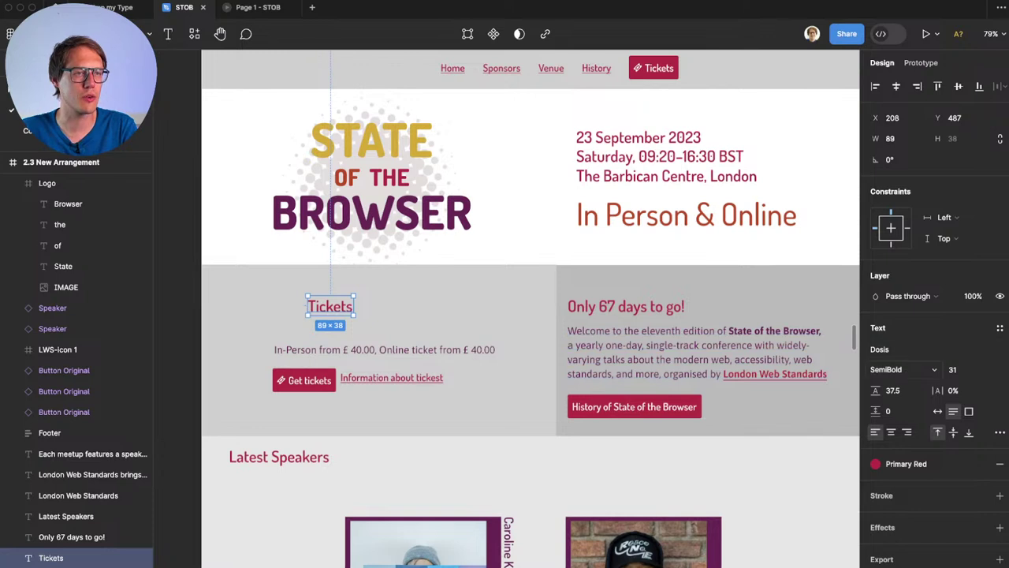
click(1000, 432)
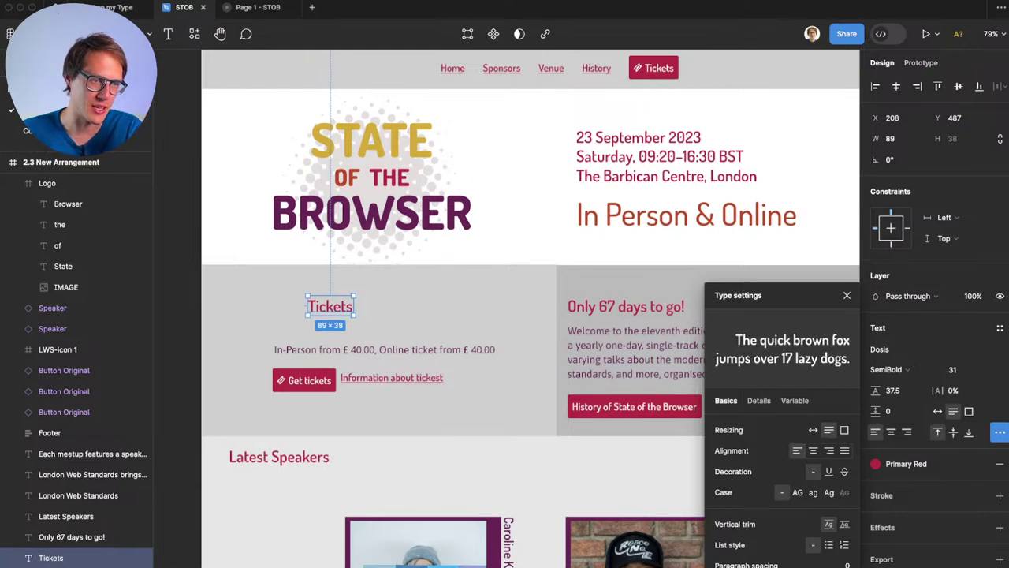
click(798, 492)
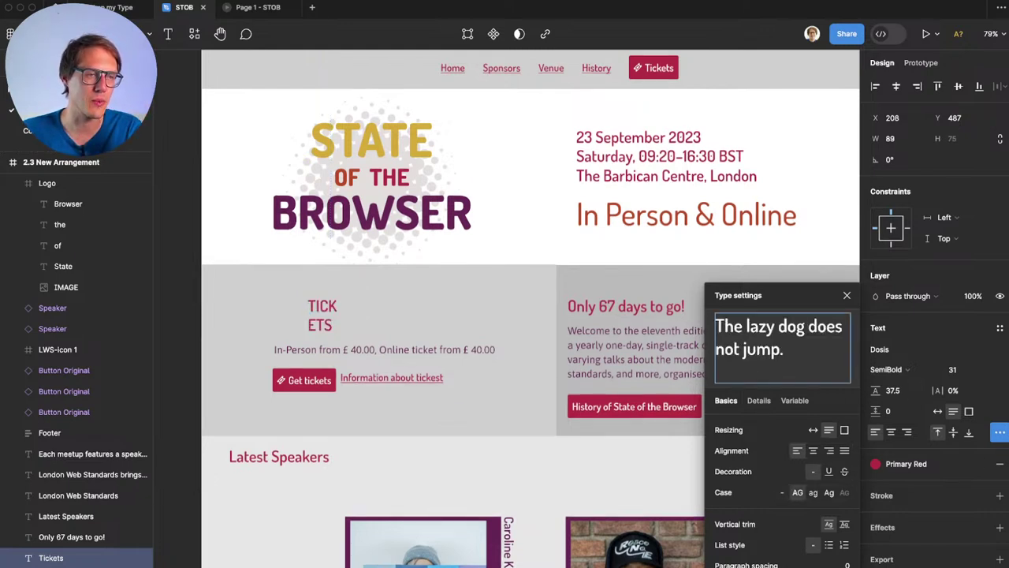
double_click(354, 319)
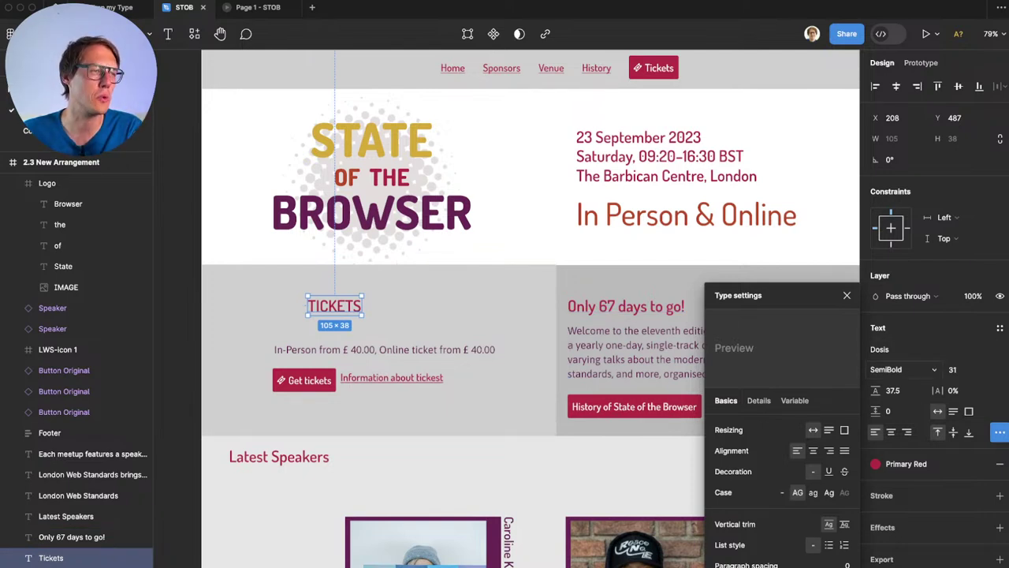
click(903, 369)
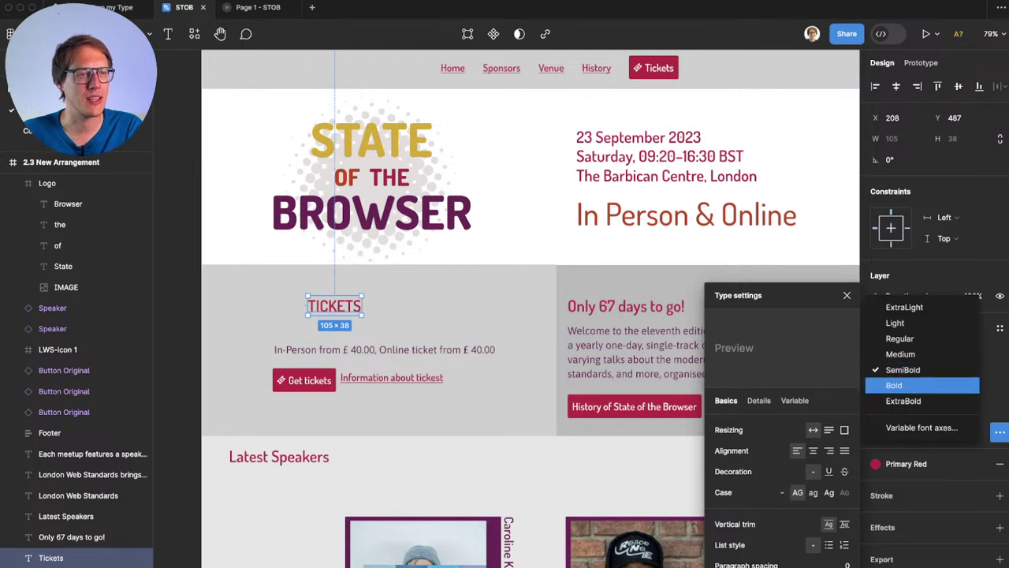
click(893, 384)
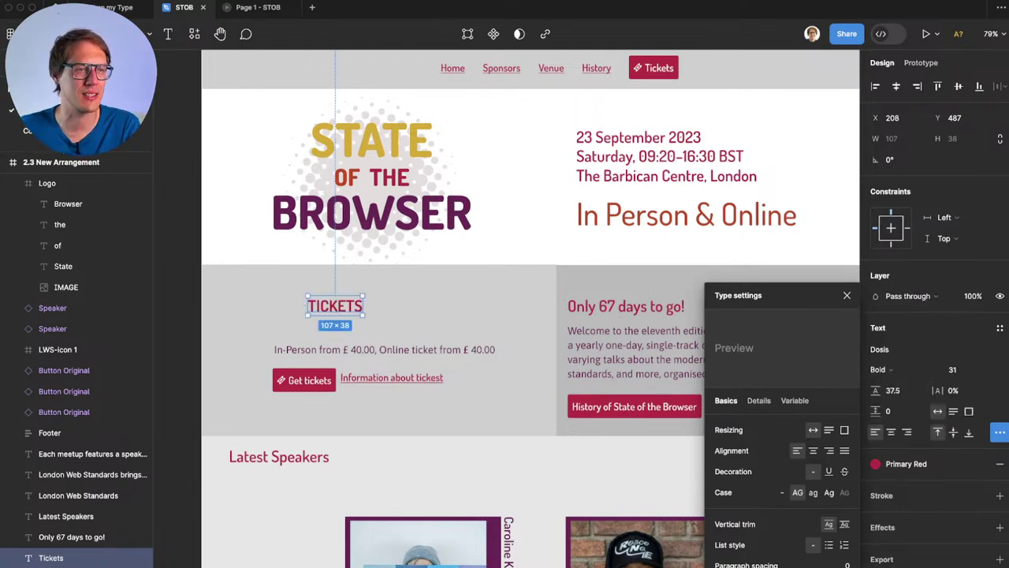
Step: Set the TICKETS heading's letter spacing to 2% and move it to X 139, in line with the Get tickets button
click(954, 390)
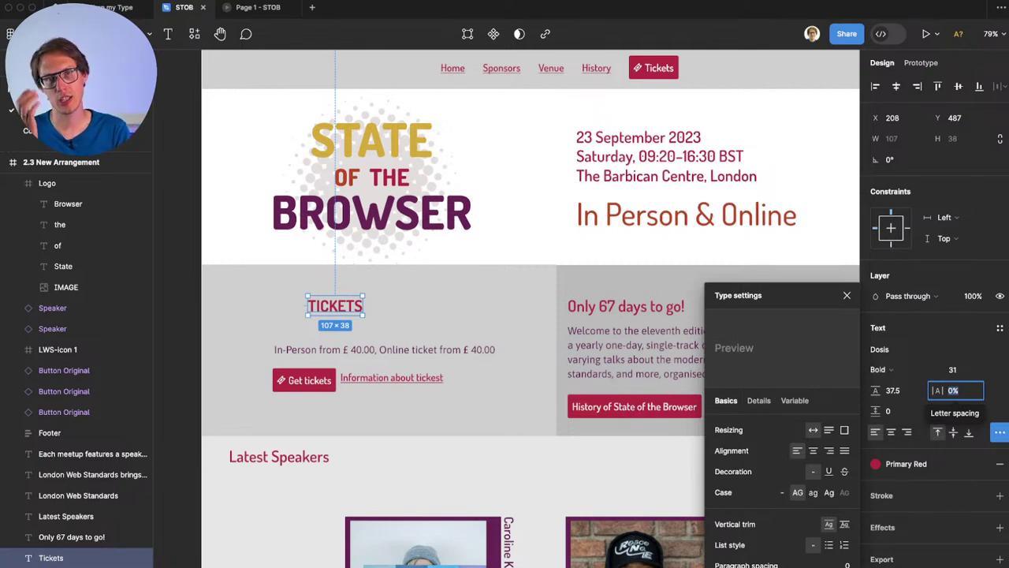
key(Up)
key(Up)
key(Up)
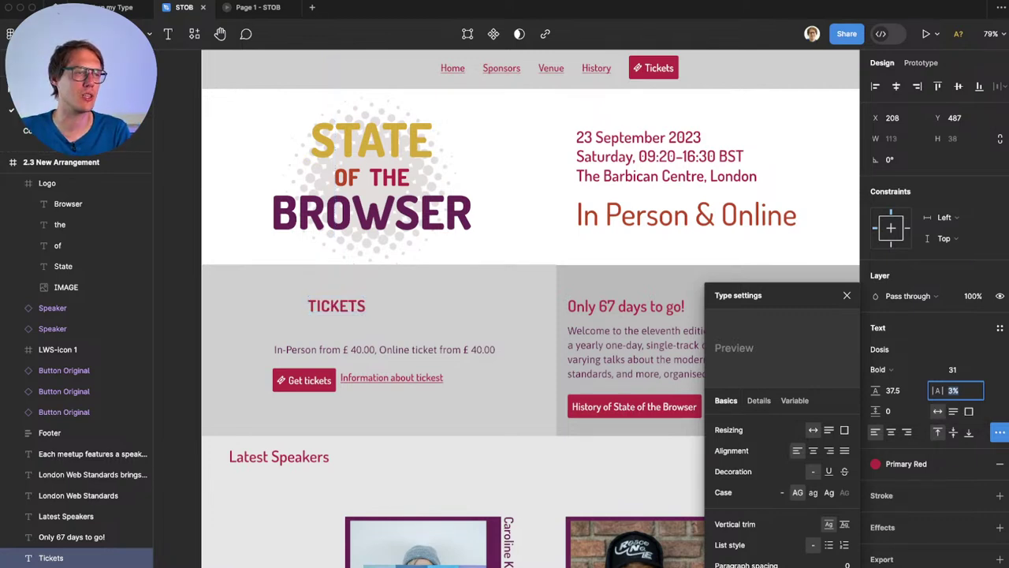
key(Down)
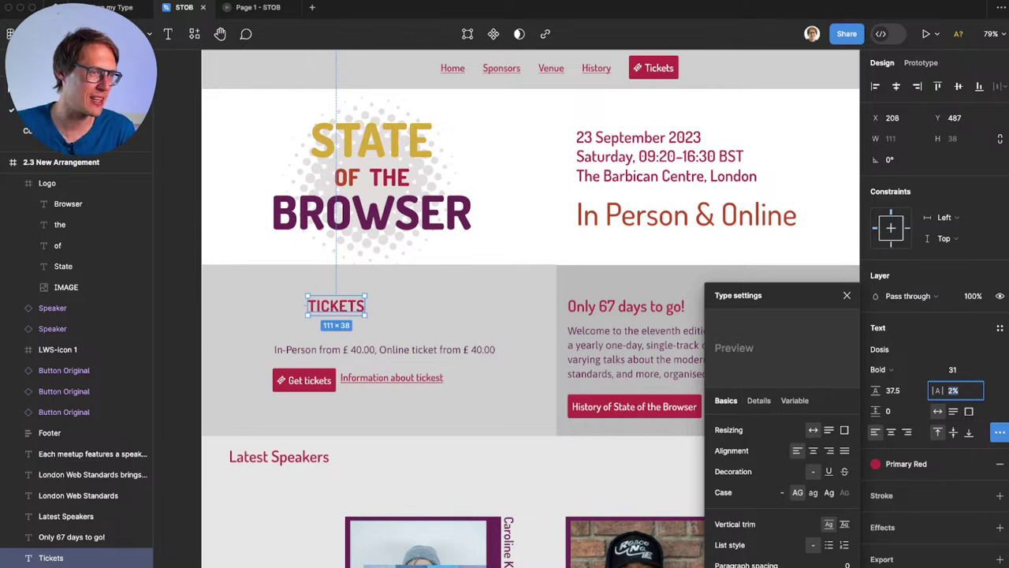
click(379, 316)
drag(335, 306, 300, 306)
Step: Swap the Get tickets instance from Button Original to the Button component and view it at 100% zoom
click(304, 380)
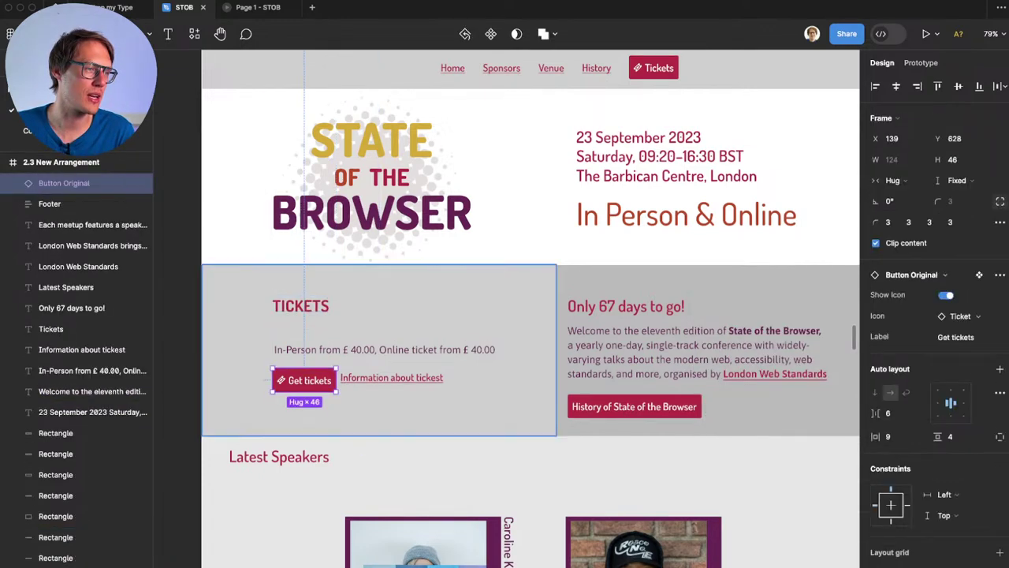
click(945, 275)
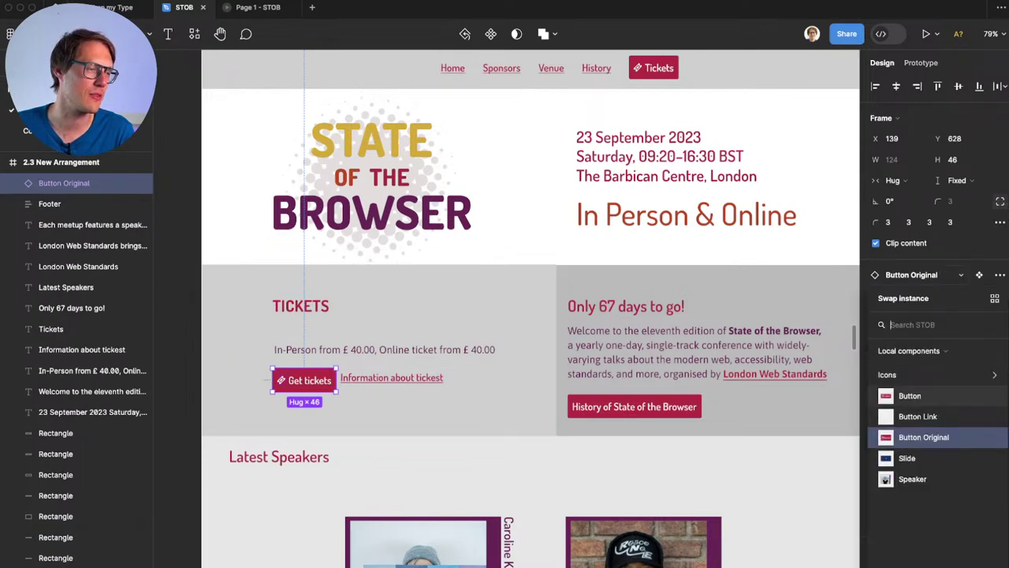
click(909, 396)
key(shift+0)
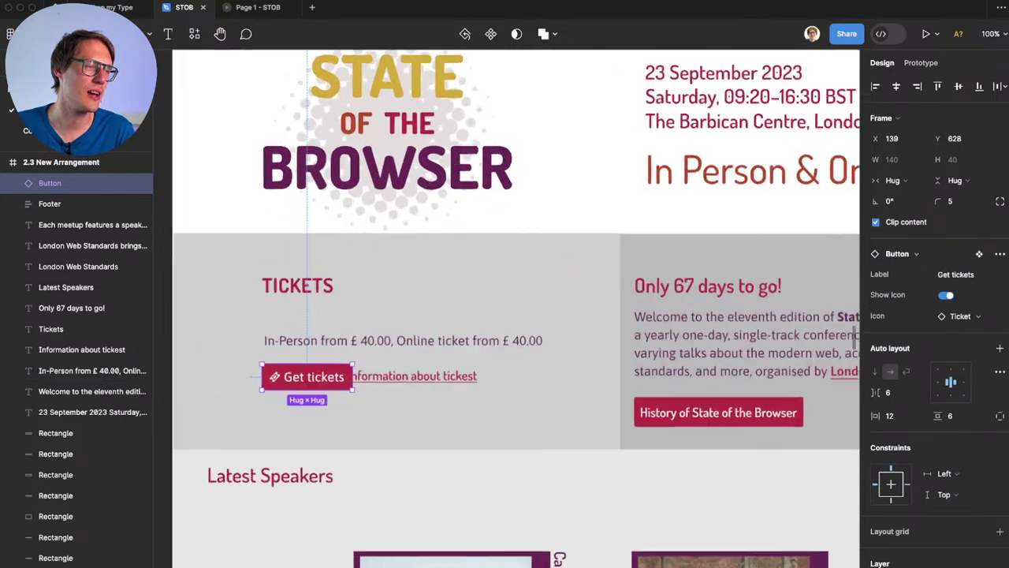
scroll(515, 308, left, 1)
key(Escape)
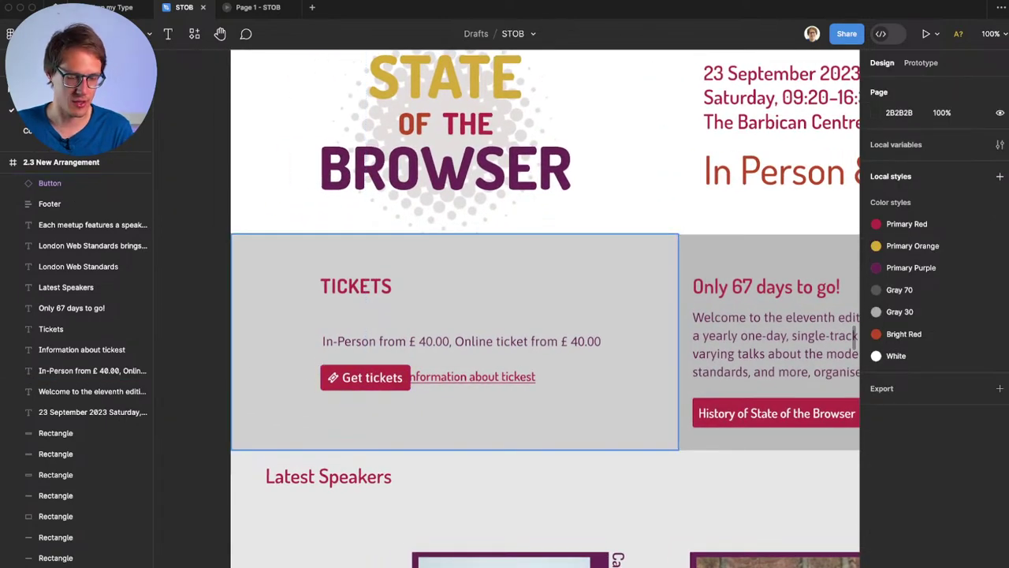
Step: Compare the original and new Get tickets buttons by undoing and redoing the swap, and inspect the new label's text settings
key(super+z)
key(ctrl+z)
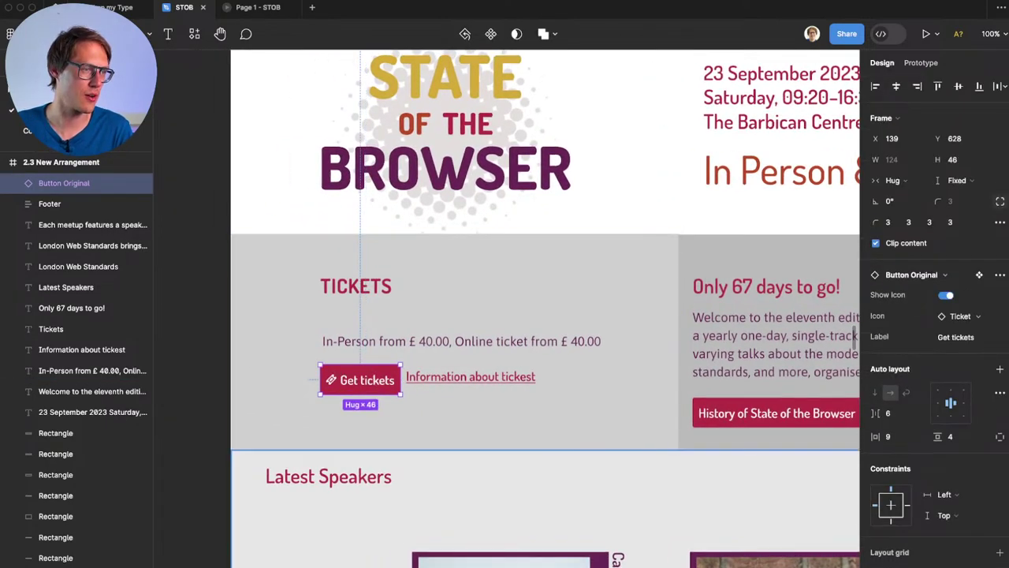
key(ctrl+shift+z)
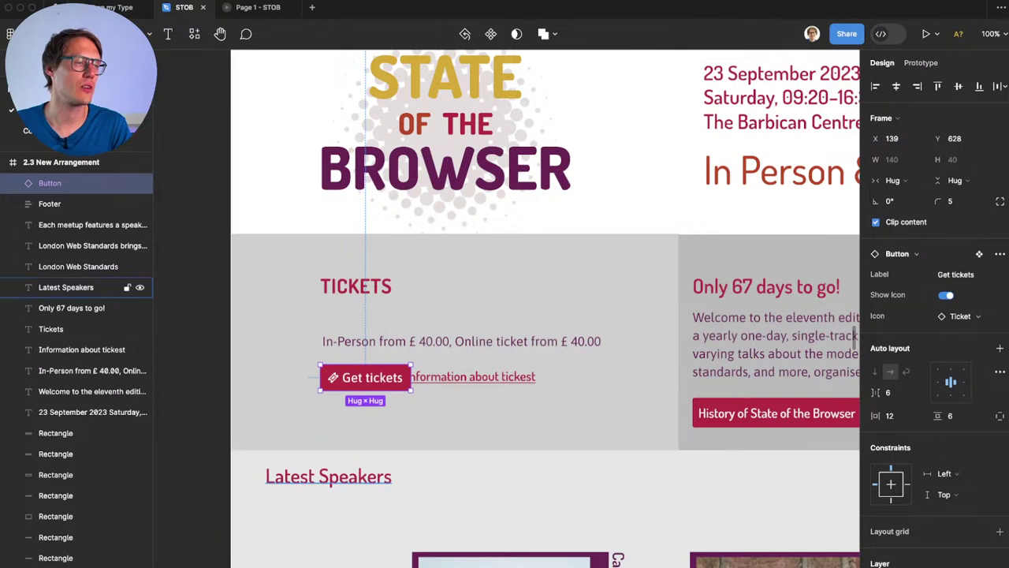
double_click(355, 378)
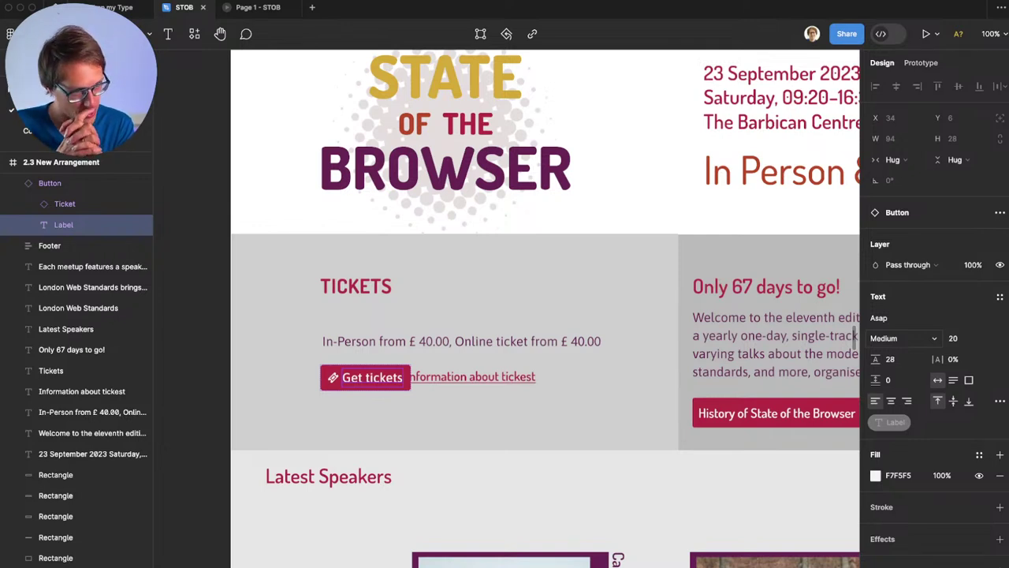
scroll(545, 354, left, 2)
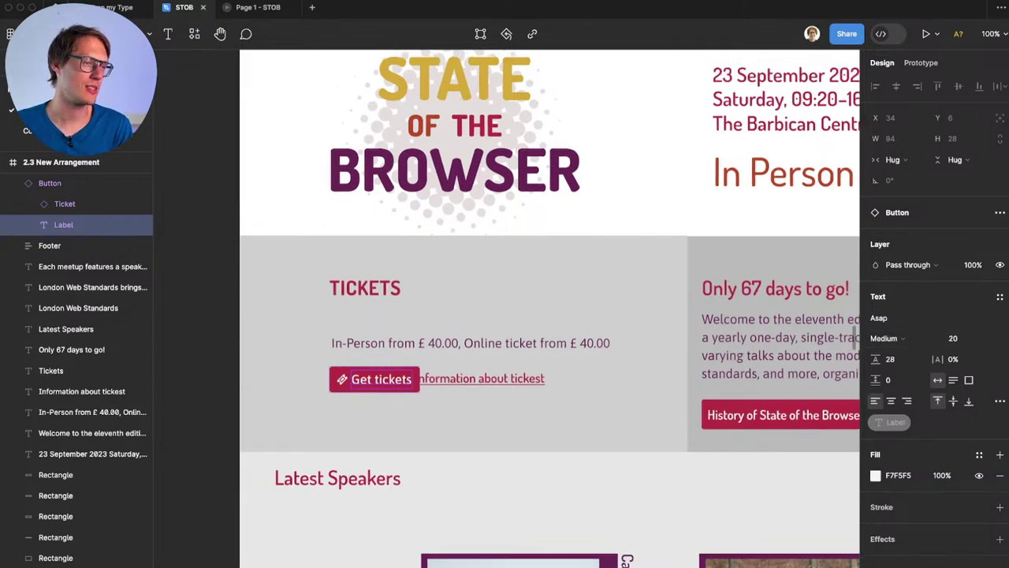
Step: Move the "Information about tickest" link to X 297, leaving a gap beside the Get tickets button
click(544, 381)
drag(544, 382, 562, 382)
key(Right)
key(Right)
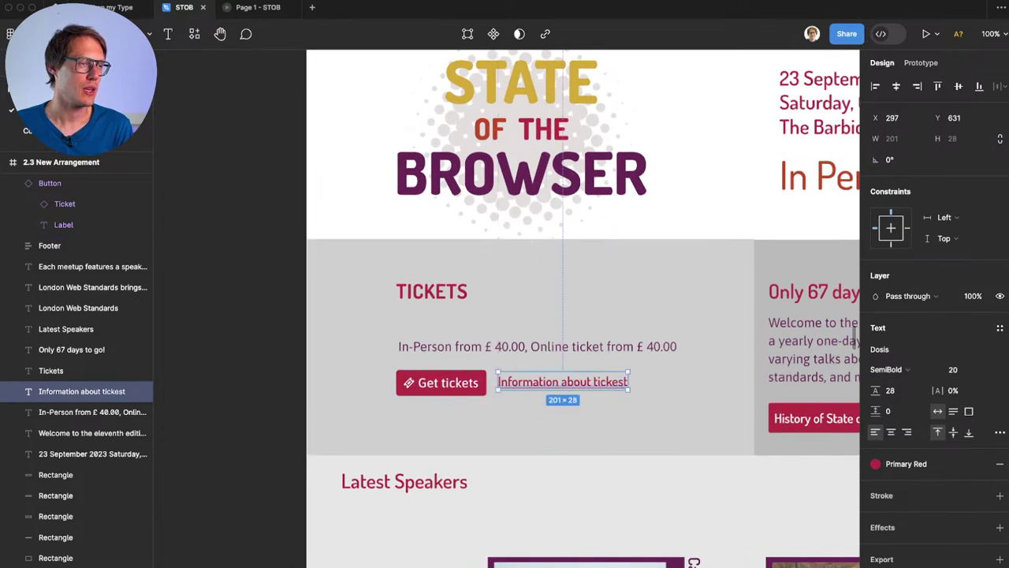
key(Escape)
Step: Review the restyled TICKETS heading and button against the neighbouring welcome section
scroll(504, 339, right, 3)
scroll(506, 308, down, 5)
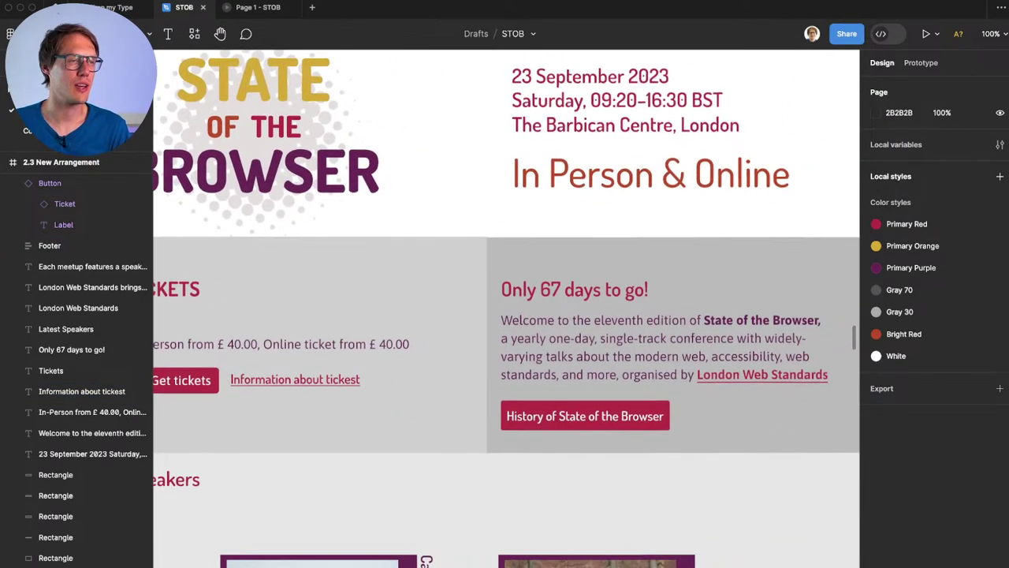
scroll(386, 304, up, 2)
scroll(386, 304, left, 2)
click(250, 248)
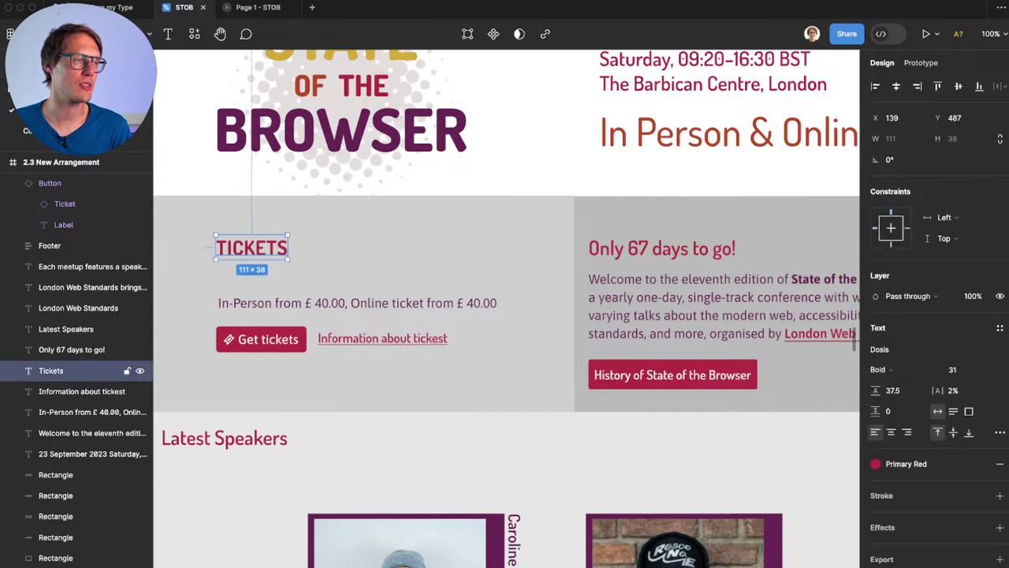
scroll(386, 304, down, 2)
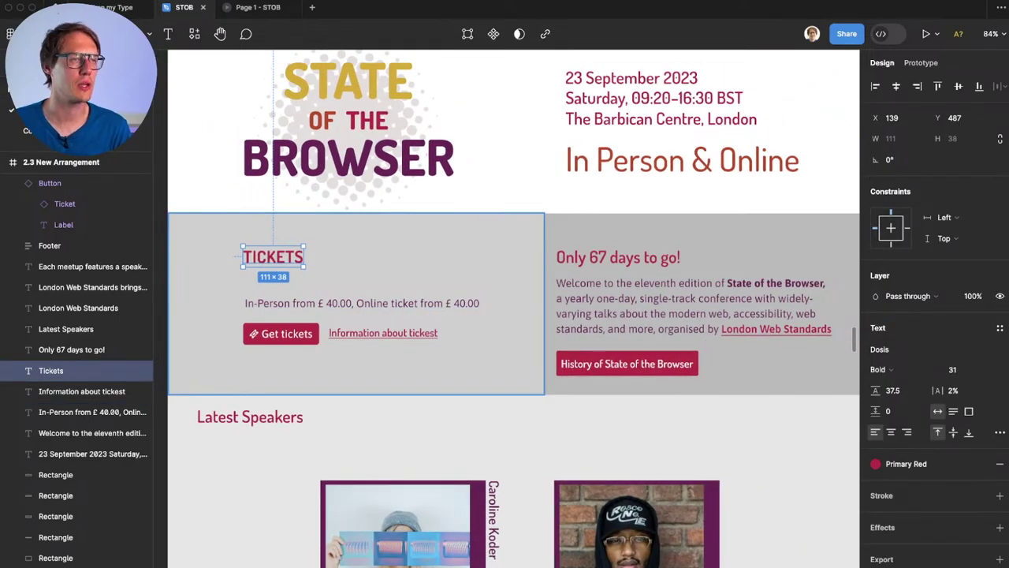
Step: Duplicate the Redesign Process 01 frame and place the copy beside the 2.3 New Arrangement frame in the Basic Design row
scroll(433, 378, down, 8)
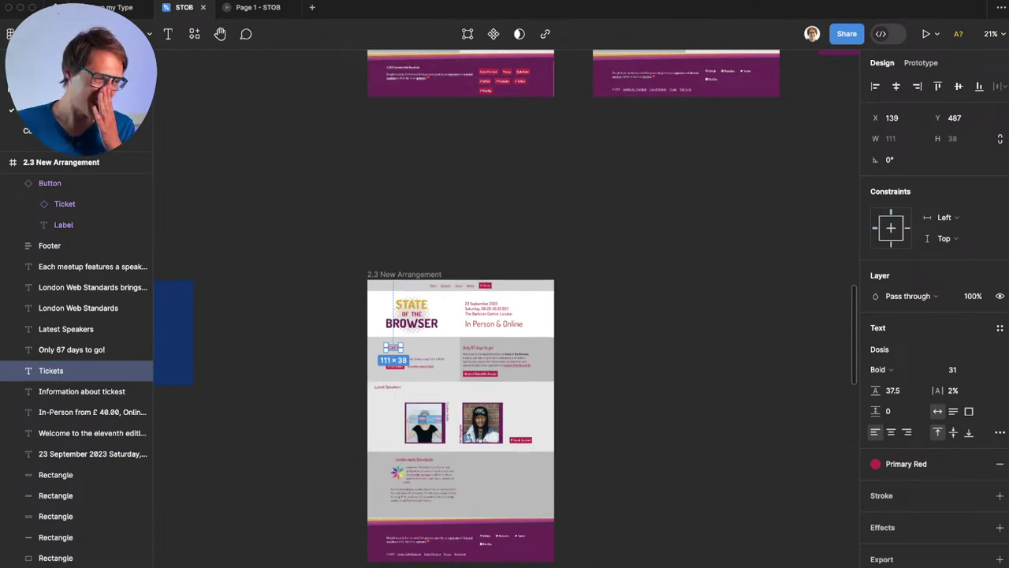
scroll(571, 457, down, 2)
scroll(572, 457, down, 5)
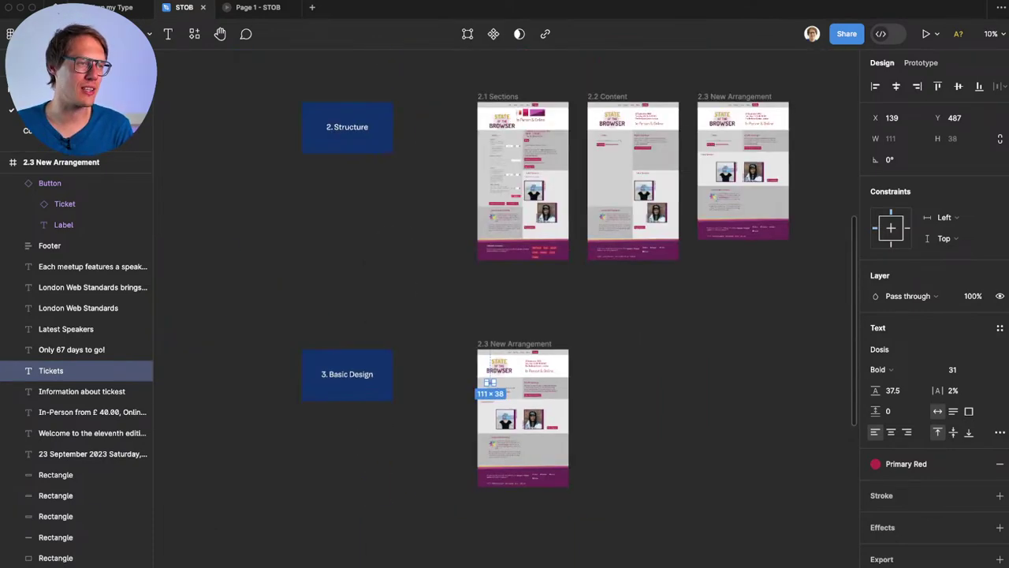
scroll(572, 457, down, 8)
scroll(506, 308, down, 5)
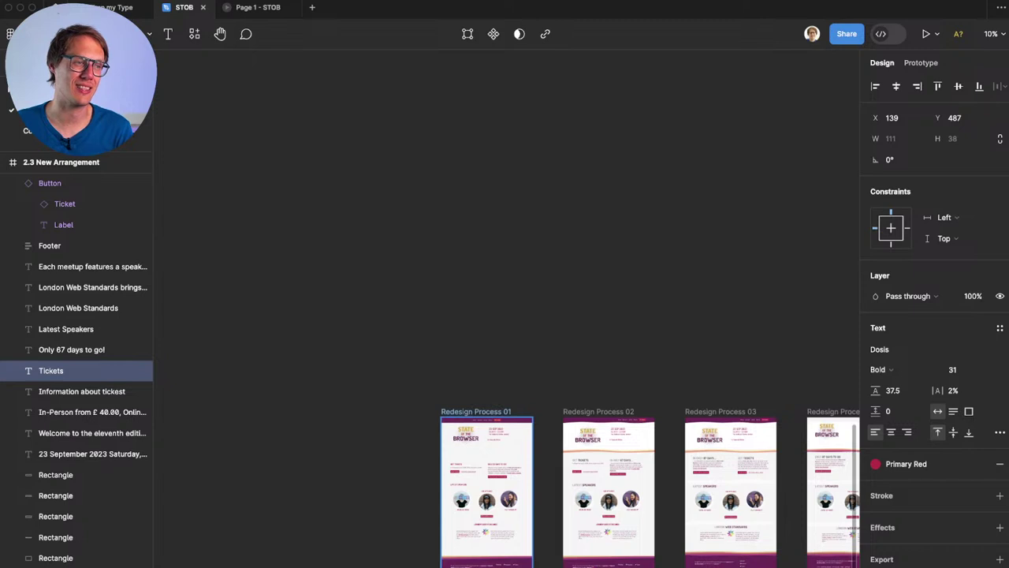
drag(476, 410, 476, 70)
scroll(506, 308, up, 5)
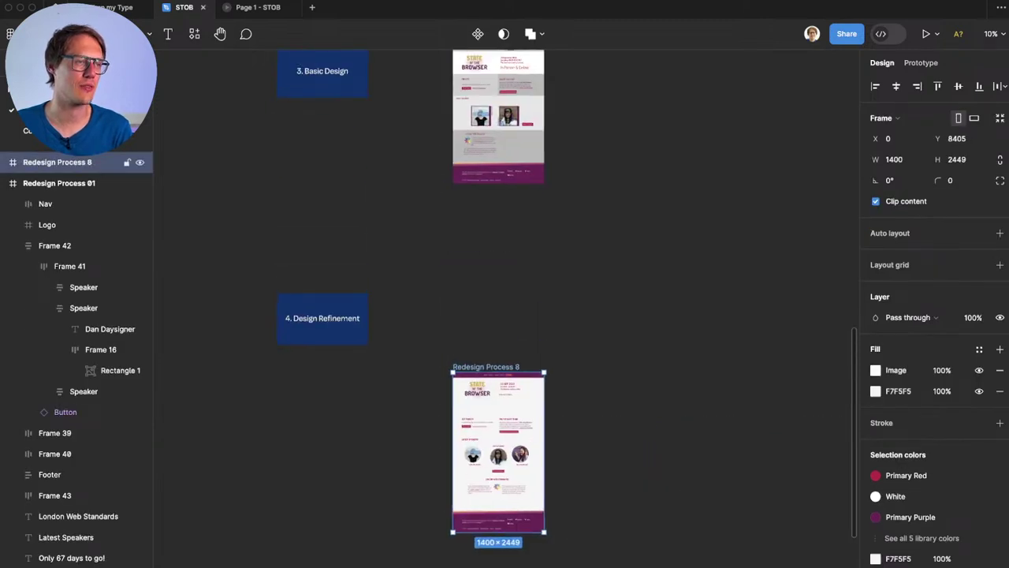
drag(486, 366, 662, 79)
scroll(662, 158, up, 3)
mouse_move(605, 223)
mouse_down()
mouse_move(605, 182)
mouse_move(606, 224)
mouse_up()
drag(605, 304, 540, 266)
key(Escape)
Step: Examine the header, event details and ticket section of the copied redesign frame up close
scroll(528, 204, up, 10)
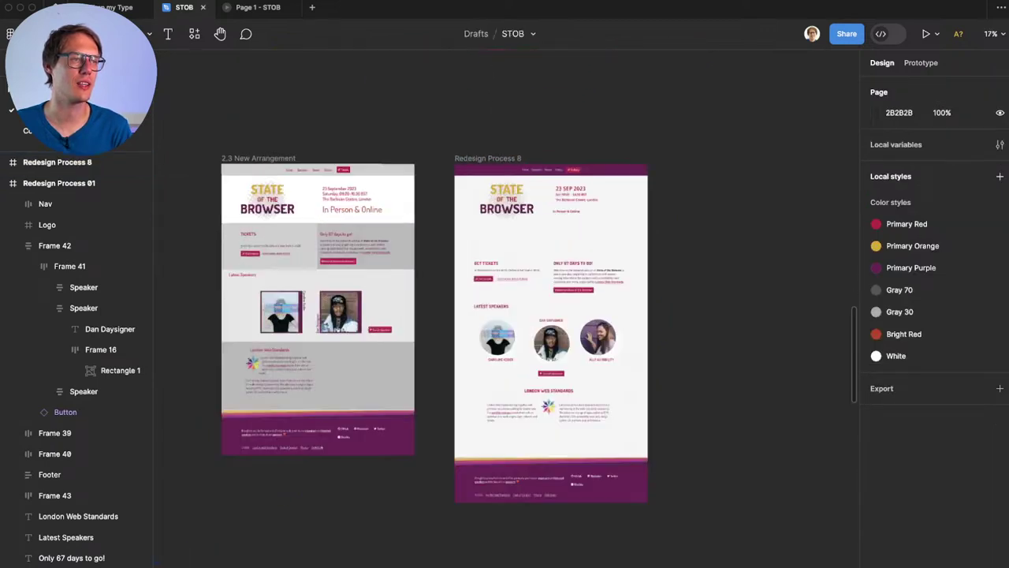
scroll(506, 308, up, 4)
scroll(506, 309, right, 4)
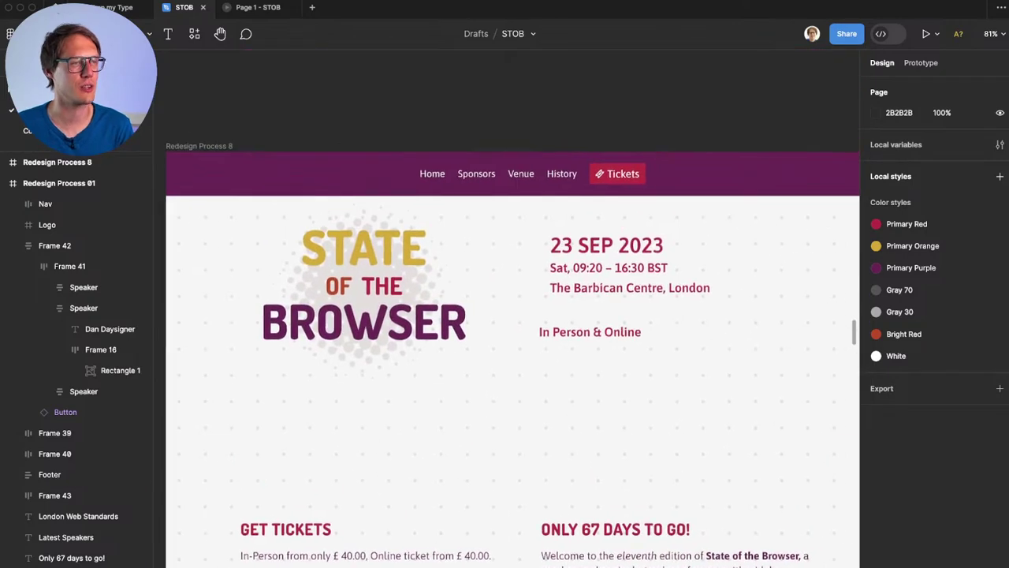
scroll(506, 308, down, 1)
scroll(505, 363, down, 3)
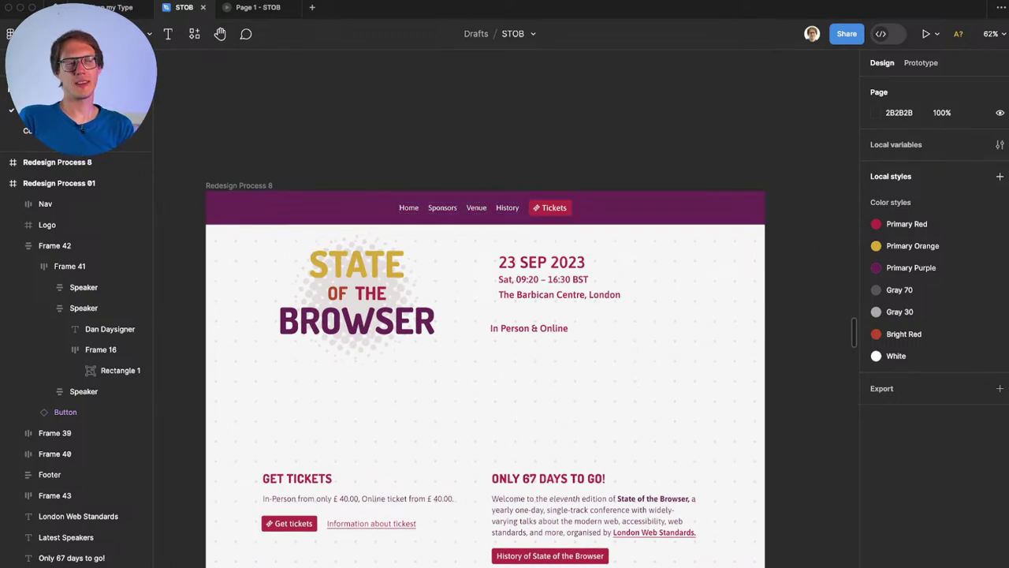
scroll(487, 375, left, 1)
scroll(506, 372, left, 3)
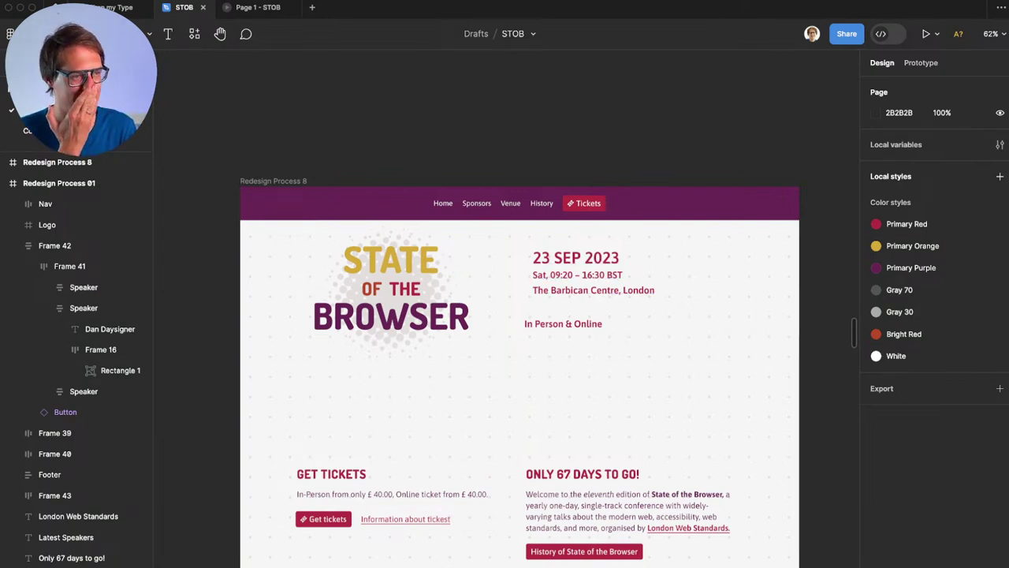
scroll(331, 426, down, 2)
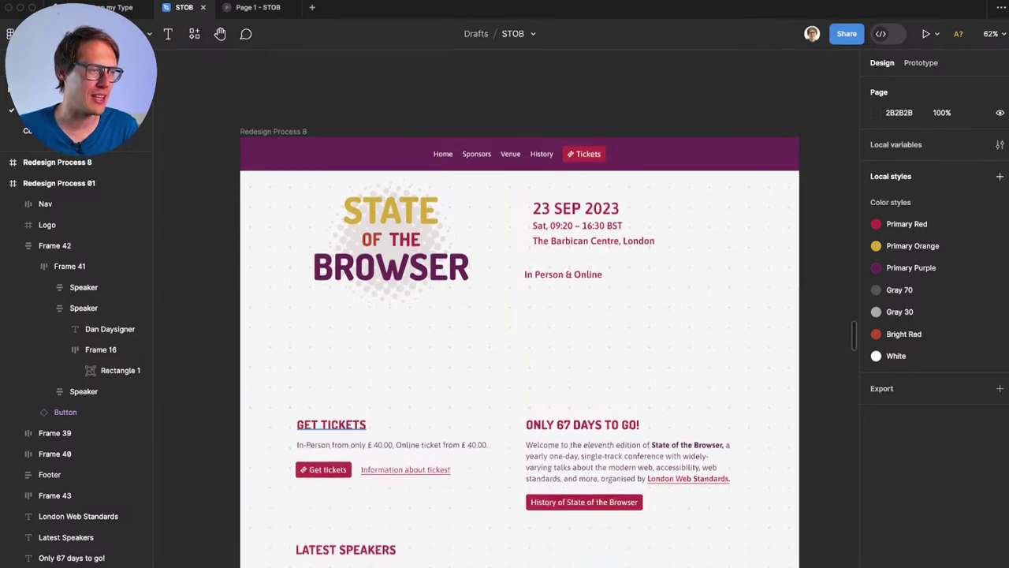
ctrl+scroll(331, 425, up, 1)
ctrl+scroll(322, 426, up, 1)
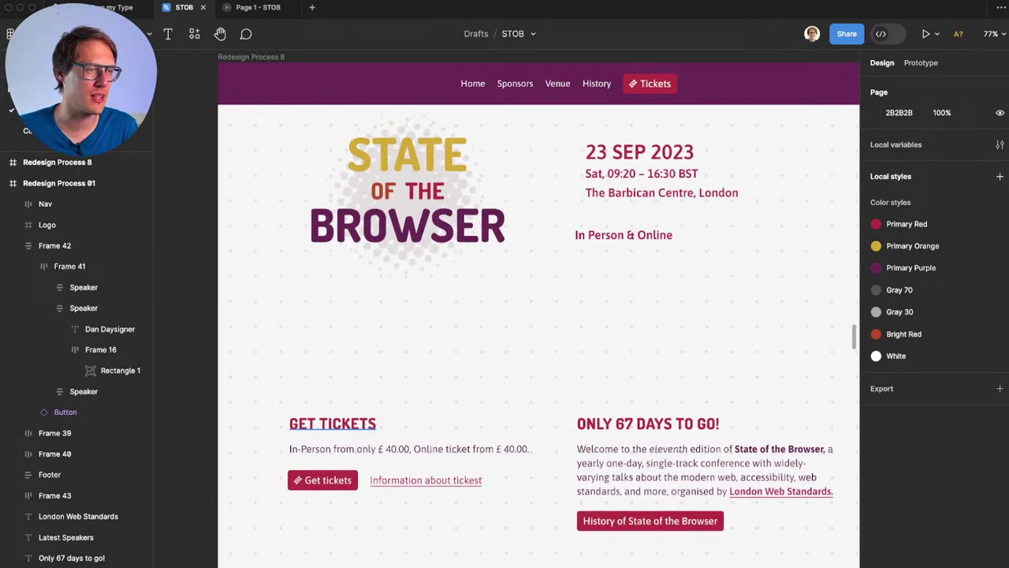
Step: Inspect the text settings of the GET TICKETS and ONLY 67 DAYS TO GO! headings and compare them with the logo's BROWSER text
click(332, 424)
shift+click(648, 423)
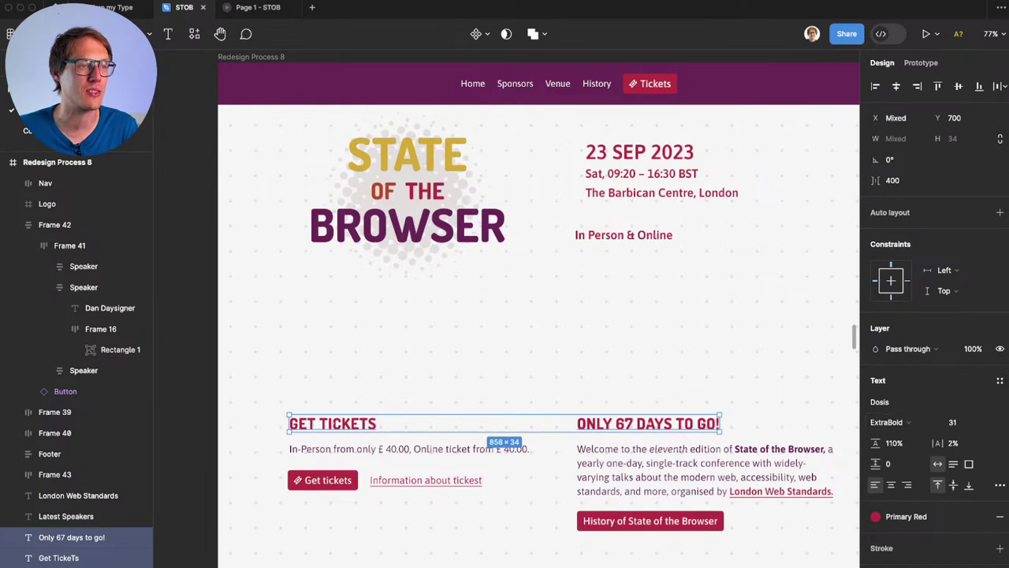
double_click(407, 226)
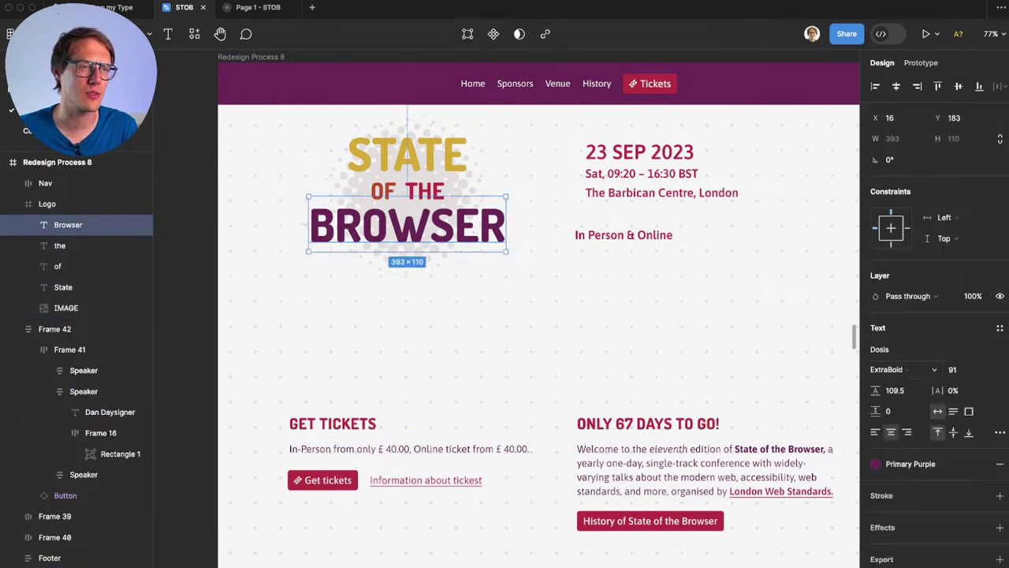
key(Escape)
click(333, 423)
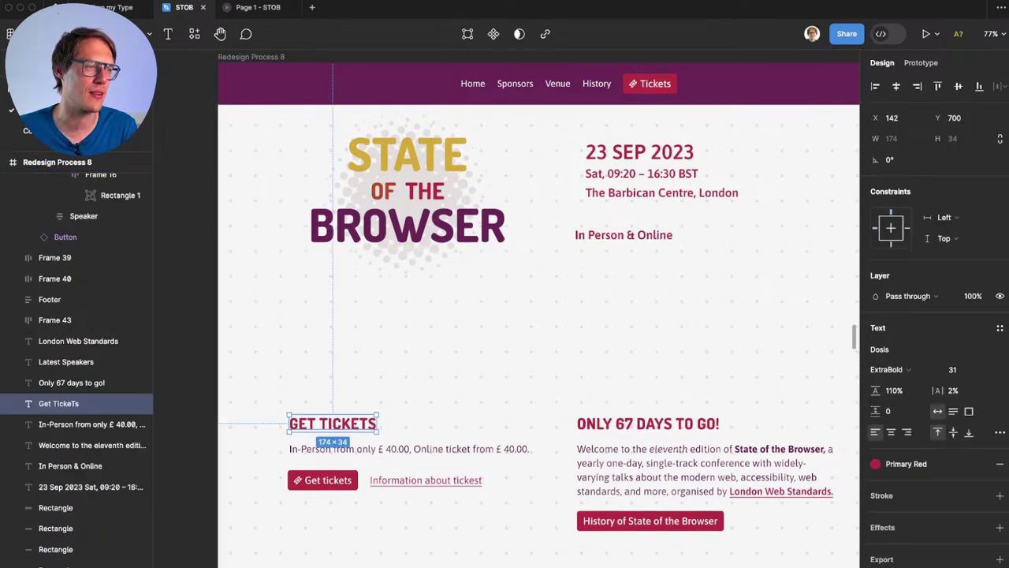
Step: Compare the round speaker portraits of the Redesign Process 8 frame with the purple-framed portraits of the neighbouring design
scroll(332, 424, down, 2)
key(Escape)
scroll(539, 307, down, 6)
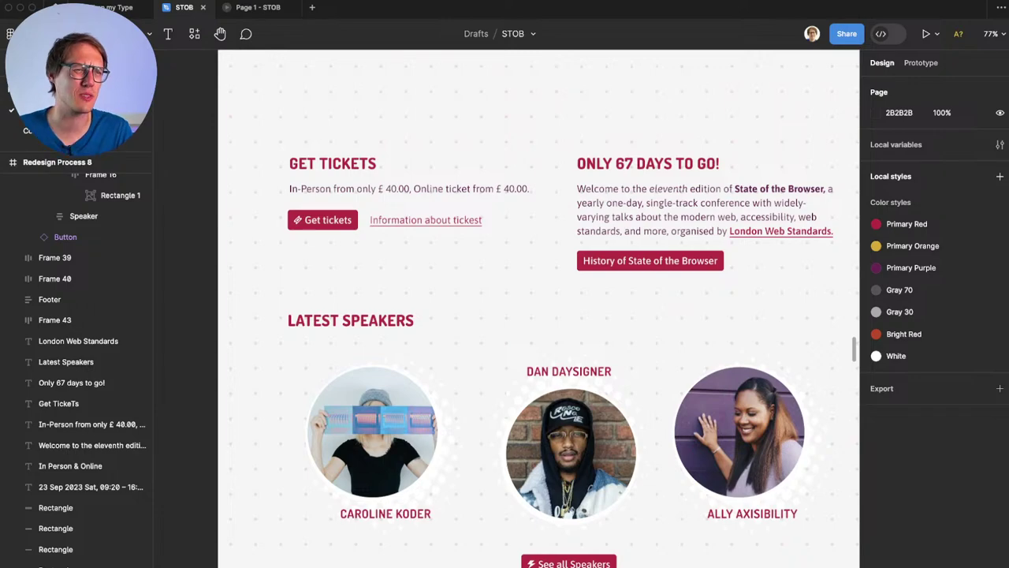
scroll(327, 402, down, 5)
scroll(326, 402, left, 5)
scroll(406, 355, up, 8)
scroll(407, 355, left, 4)
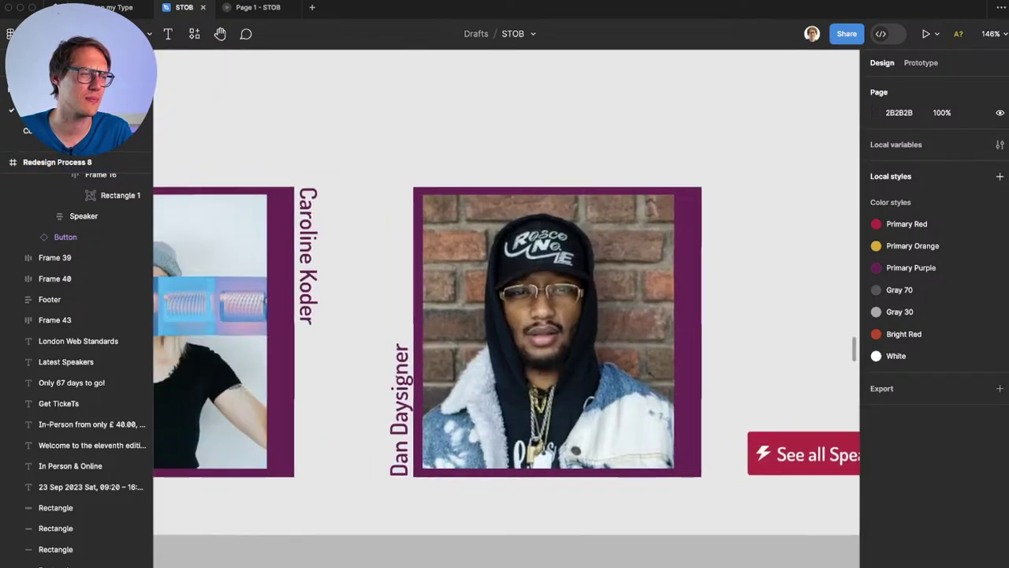
scroll(506, 307, down, 5)
scroll(506, 308, right, 5)
scroll(506, 307, up, 3)
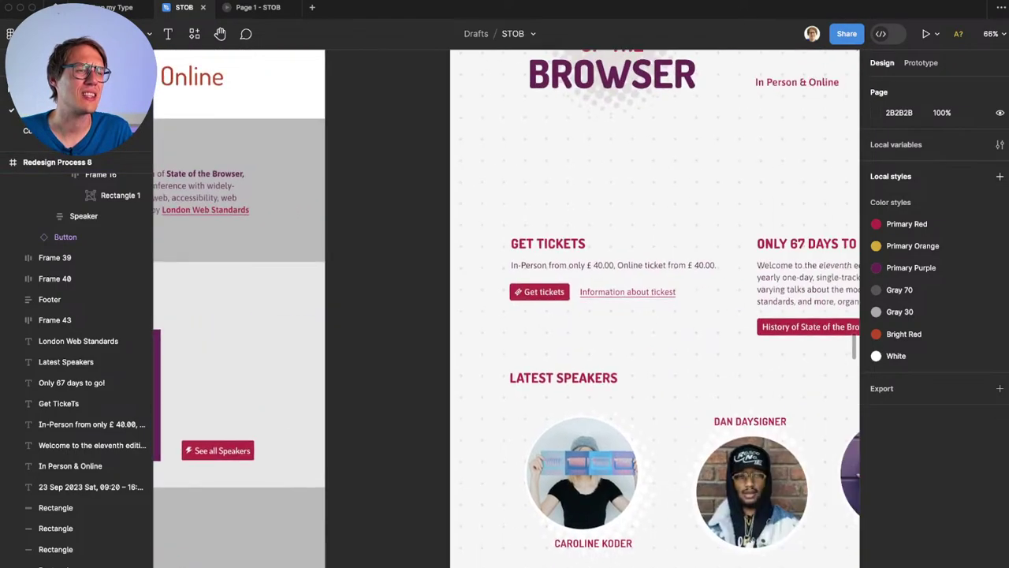
scroll(506, 307, right, 3)
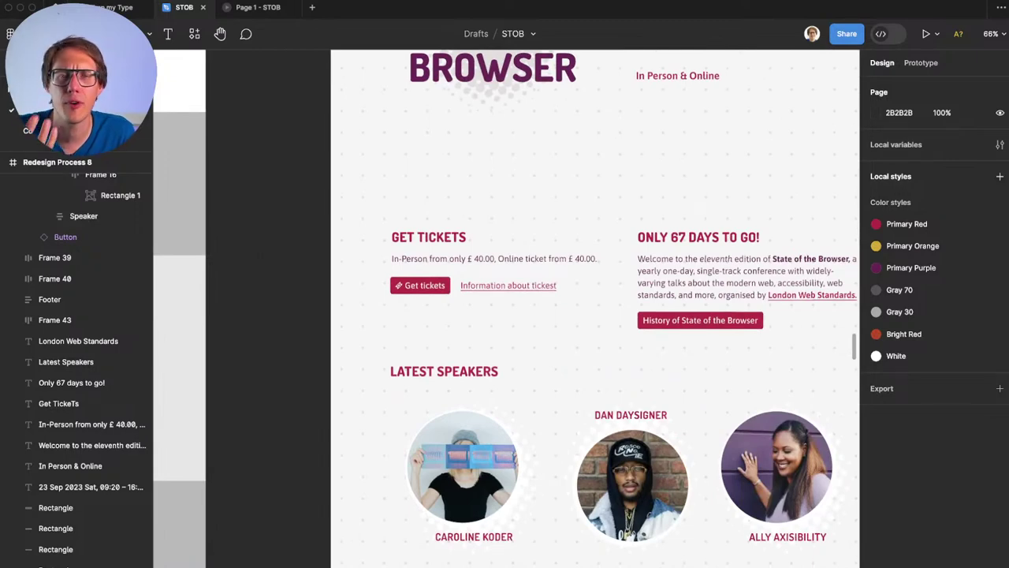
Step: Try a red FF0000 drop shadow on the first Latest Speakers portrait, then restore the shadow to white FFFFFF
scroll(552, 315, up, 3)
scroll(552, 316, up, 5)
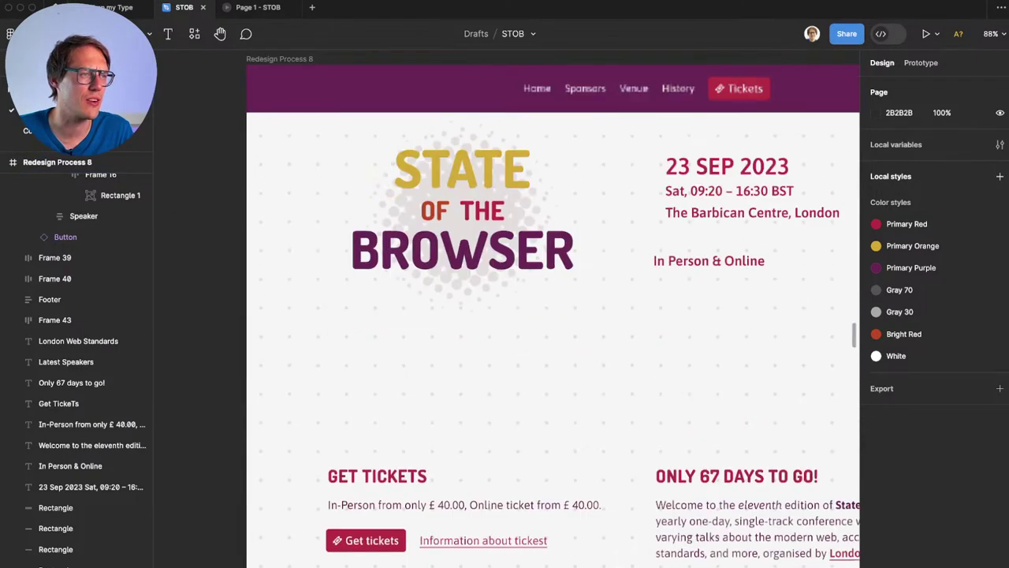
scroll(552, 316, down, 5)
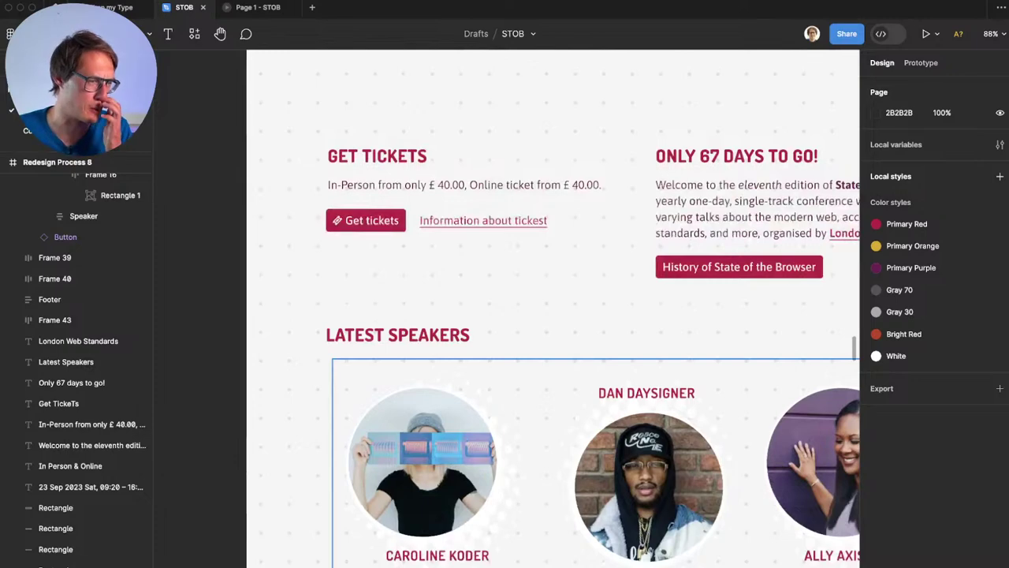
scroll(552, 315, down, 1)
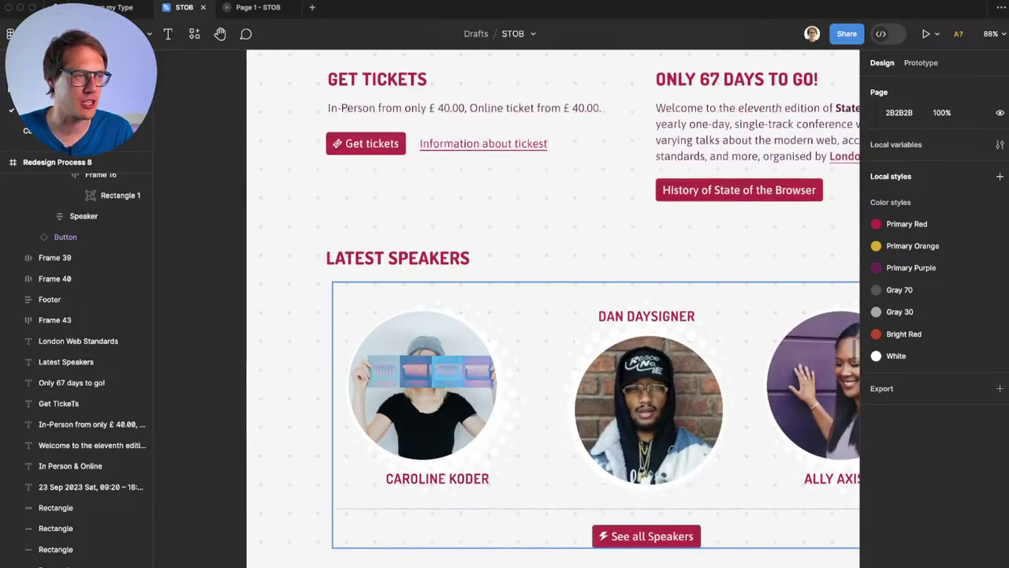
scroll(387, 360, up, 1)
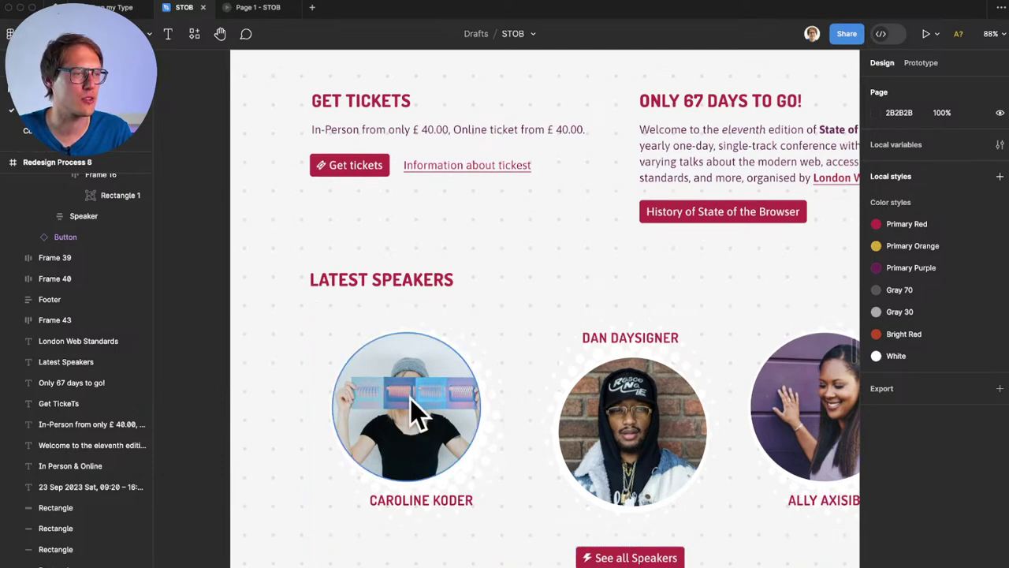
super+click(417, 417)
click(875, 474)
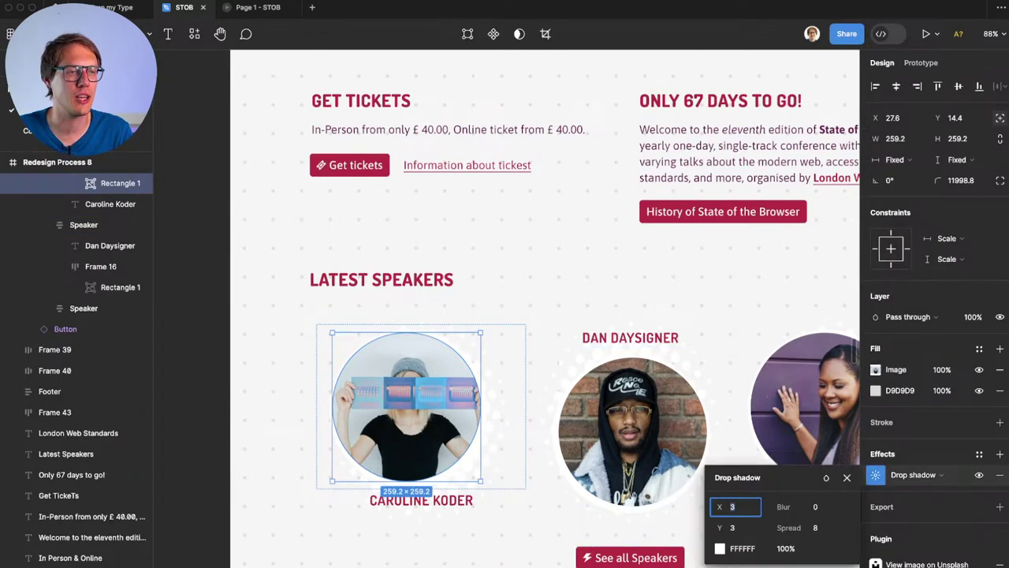
click(720, 548)
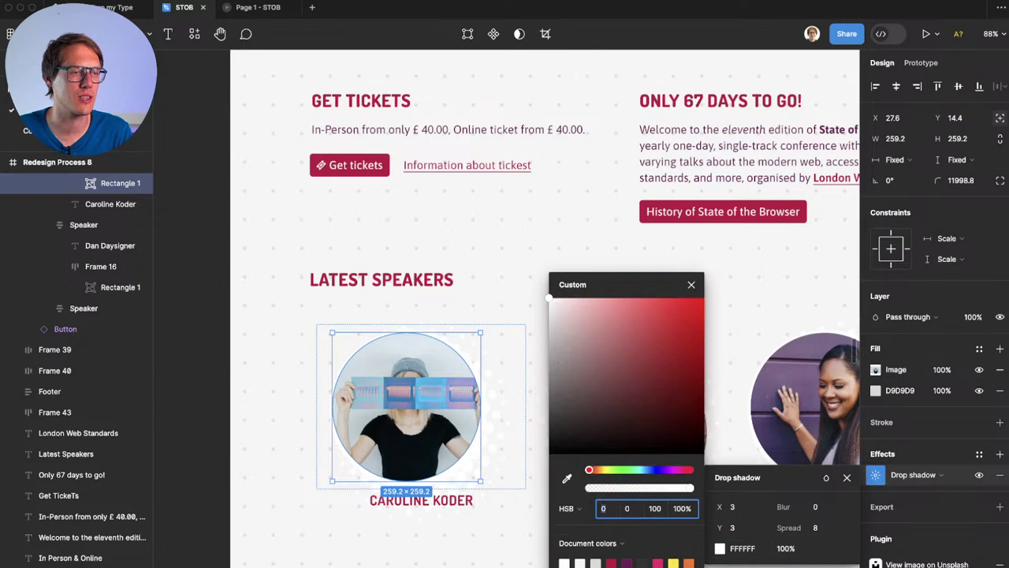
click(701, 298)
drag(702, 298, 704, 298)
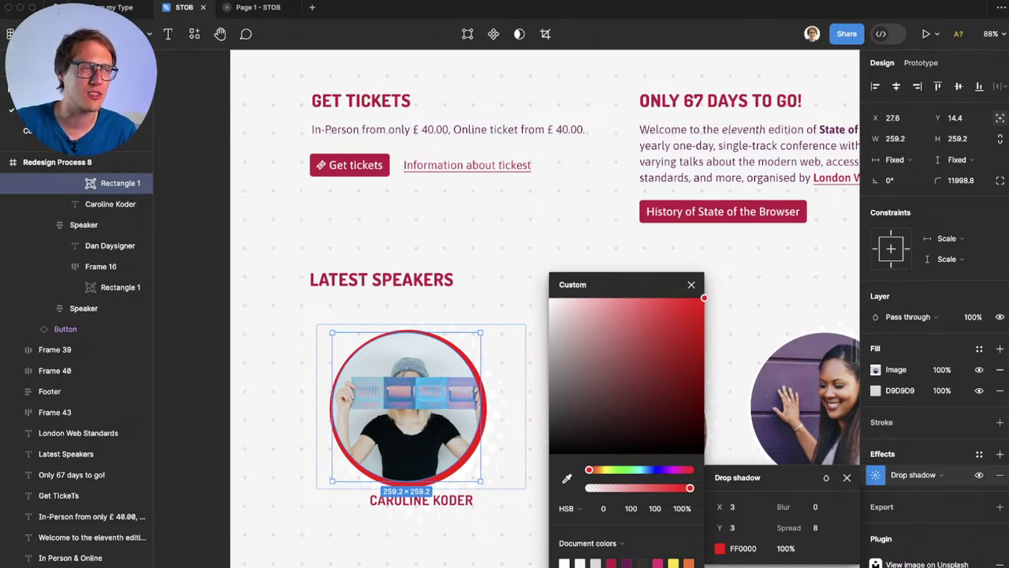
drag(704, 298, 549, 298)
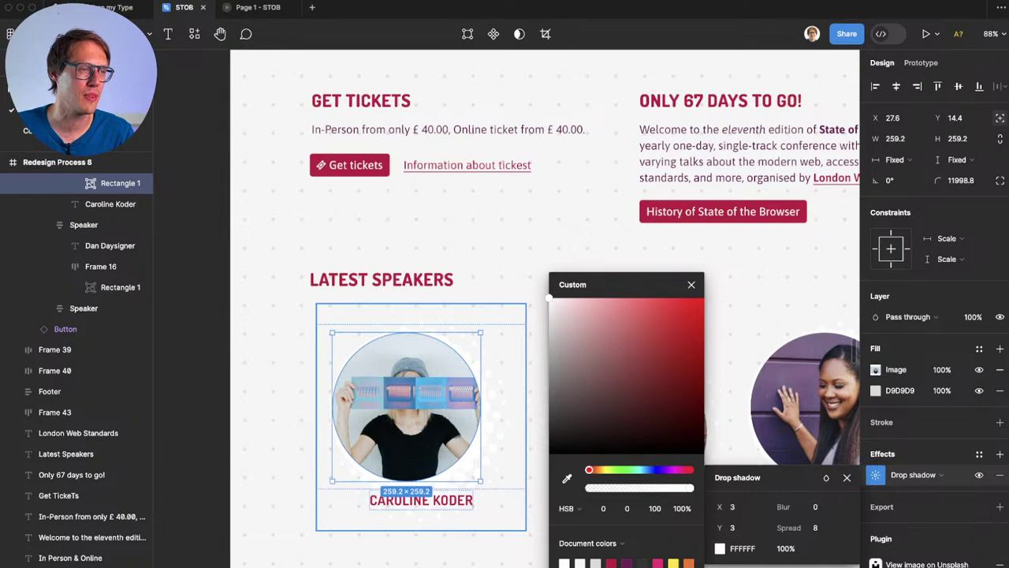
click(421, 314)
key(Escape)
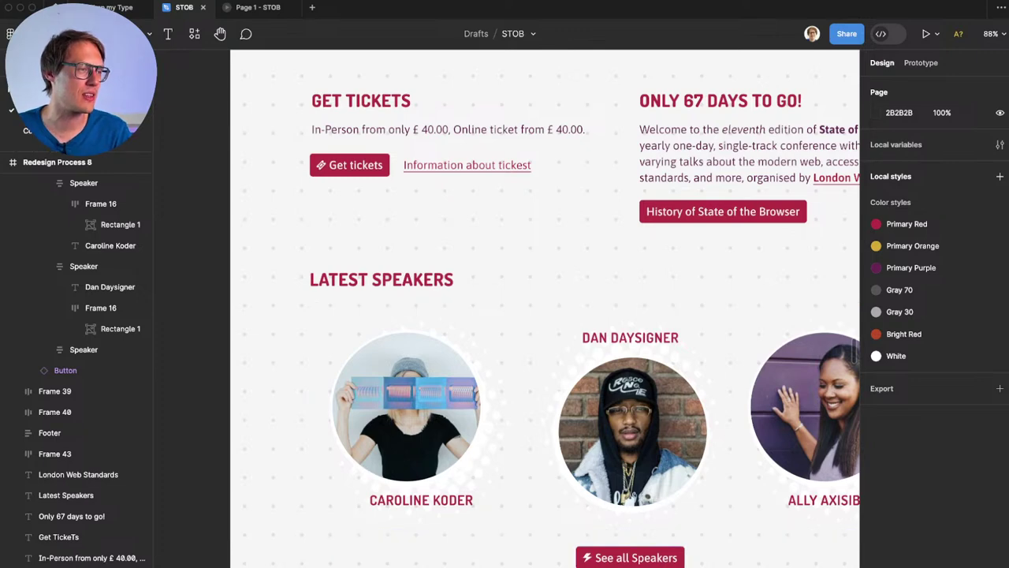
Step: Examine the staggered Latest Speakers row and the London Web Standards section with its two text columns and central icon
scroll(542, 308, right, 1)
scroll(542, 309, right, 1)
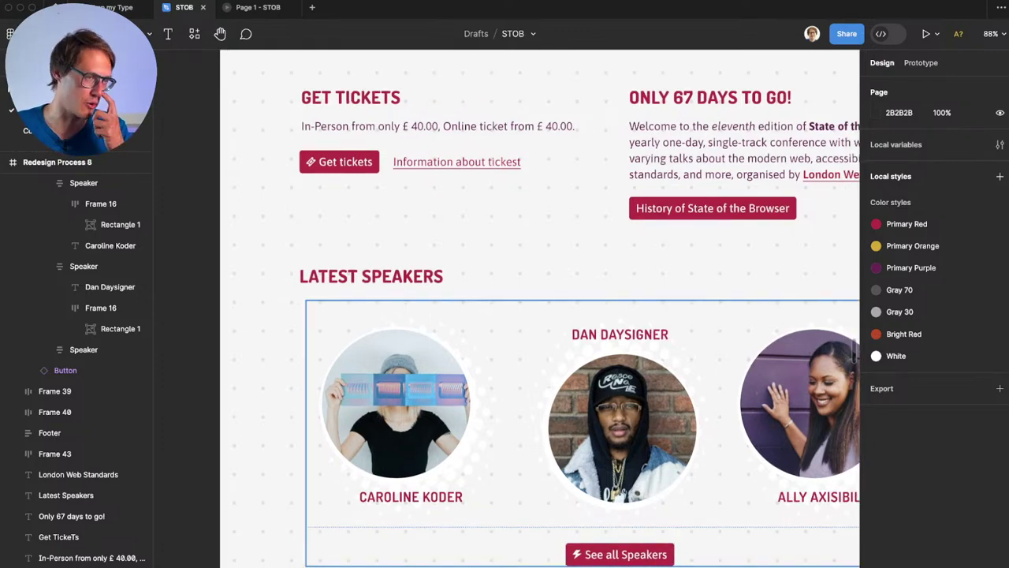
scroll(541, 309, right, 5)
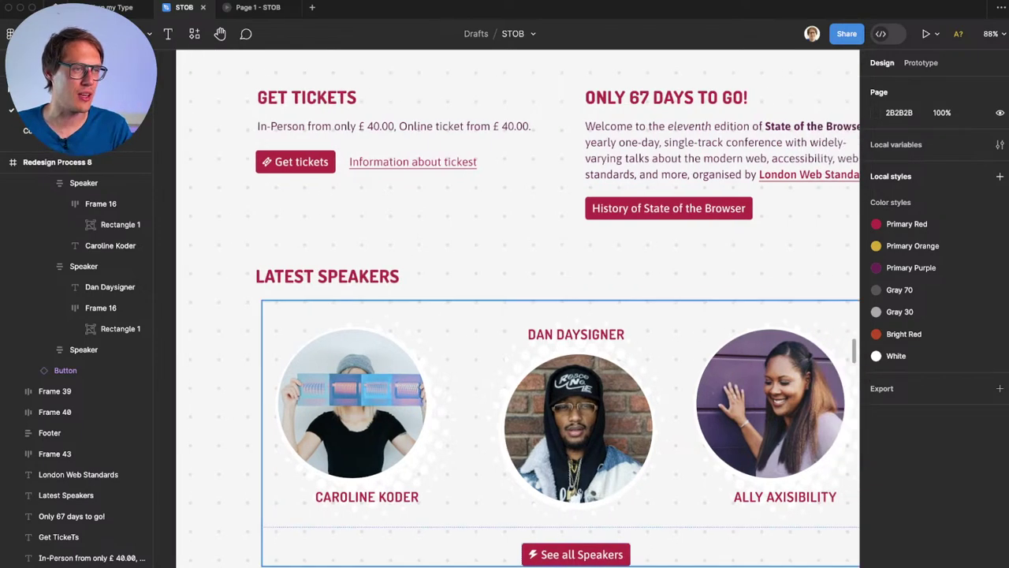
scroll(542, 308, right, 8)
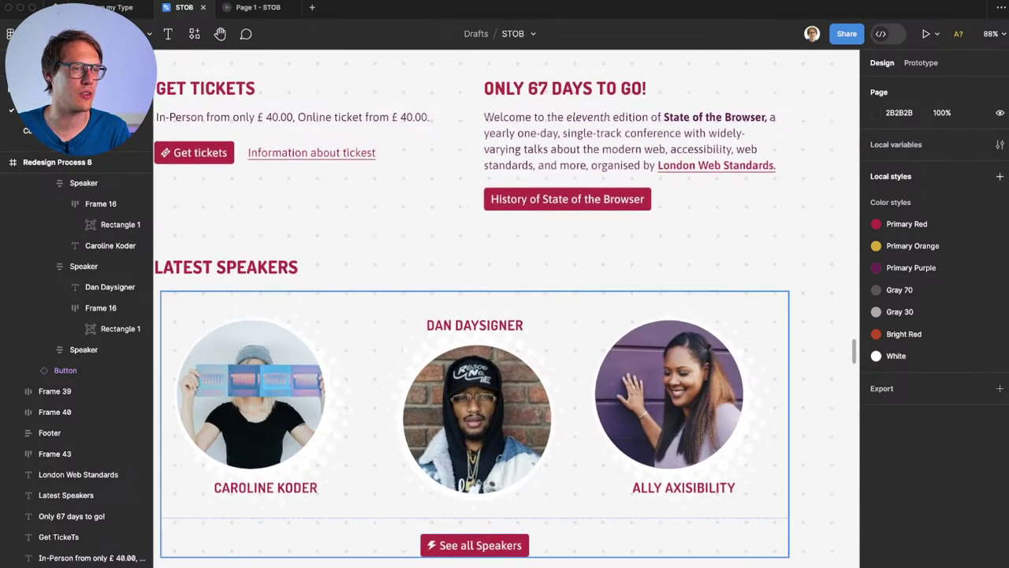
scroll(541, 309, left, 4)
scroll(542, 308, down, 4)
scroll(542, 308, left, 1)
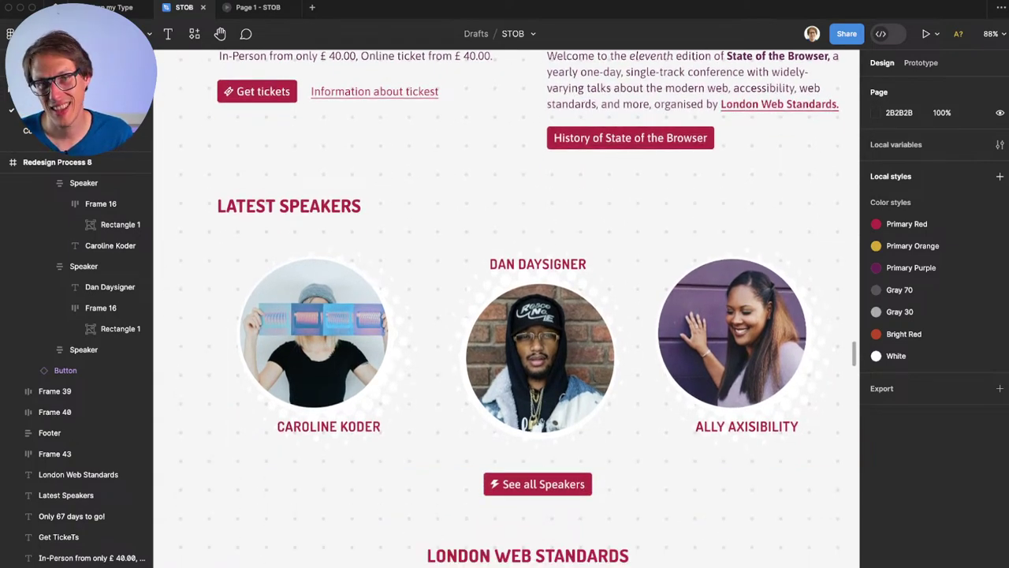
scroll(542, 309, down, 2)
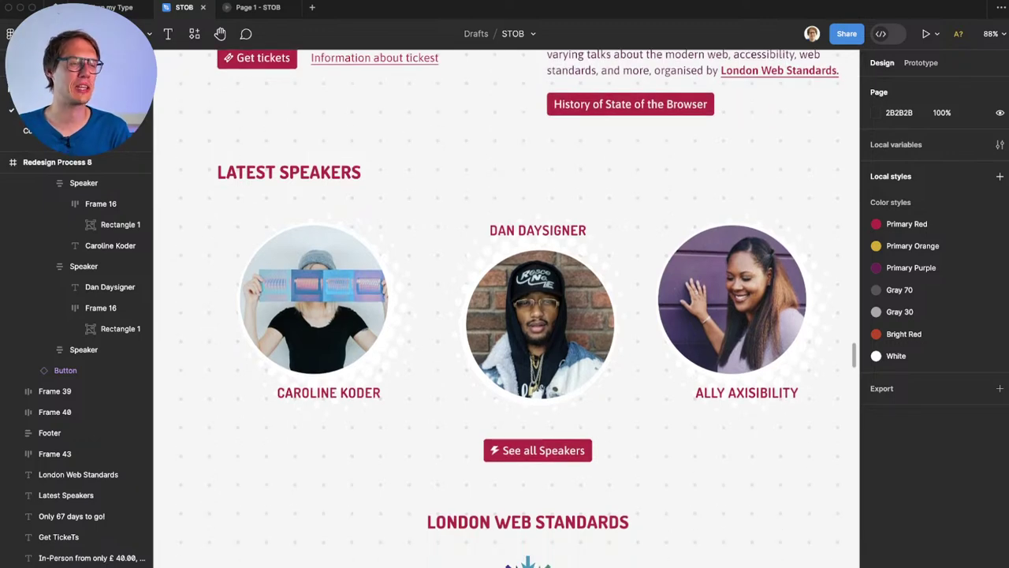
scroll(506, 308, down, 10)
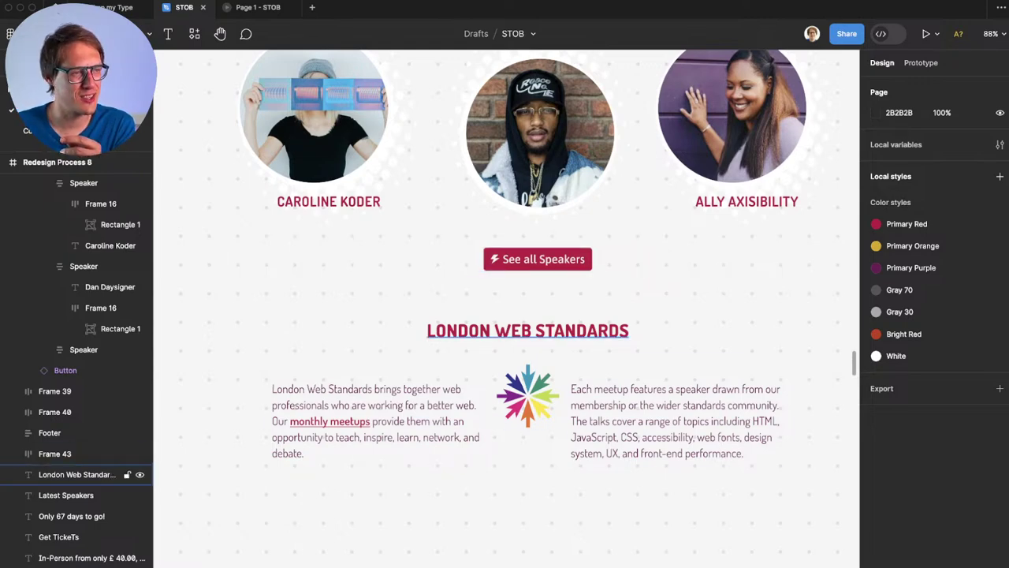
click(79, 453)
double_click(527, 395)
key(Escape)
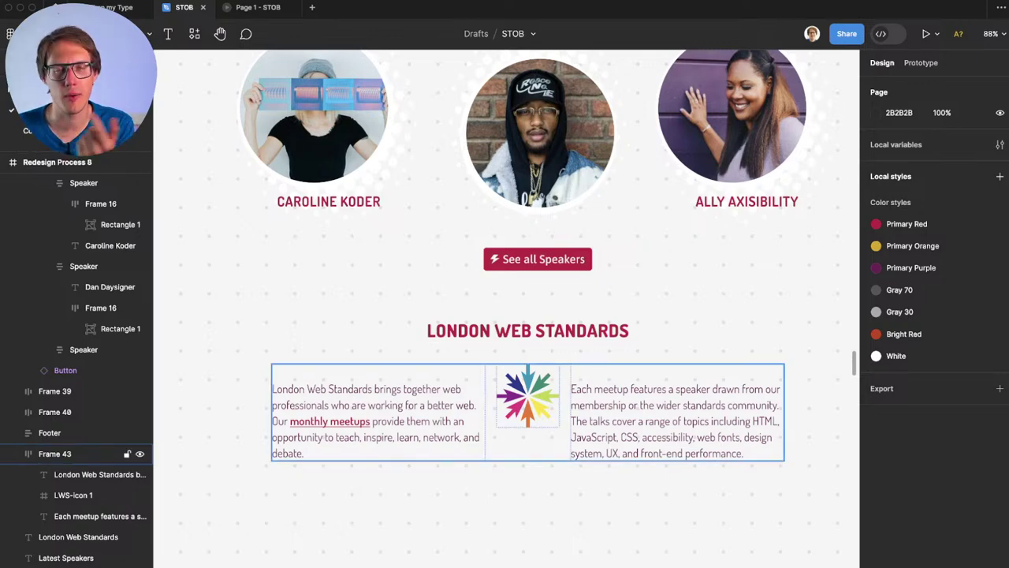
Step: Try indenting the opening lines of the paragraph beginning "Each meetup features" to follow the round icon, then undo the text edits
double_click(577, 389)
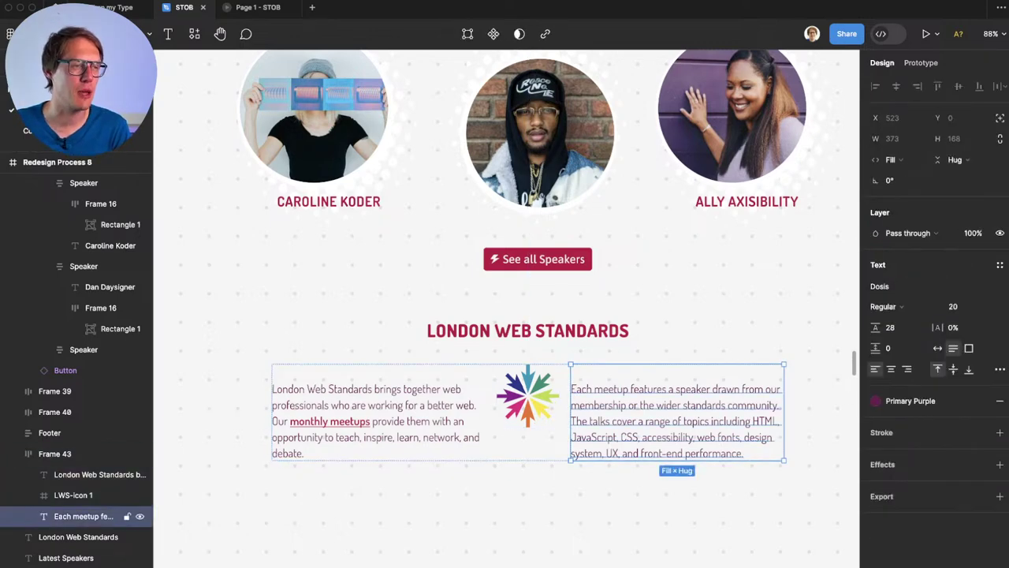
double_click(577, 388)
key(Down)
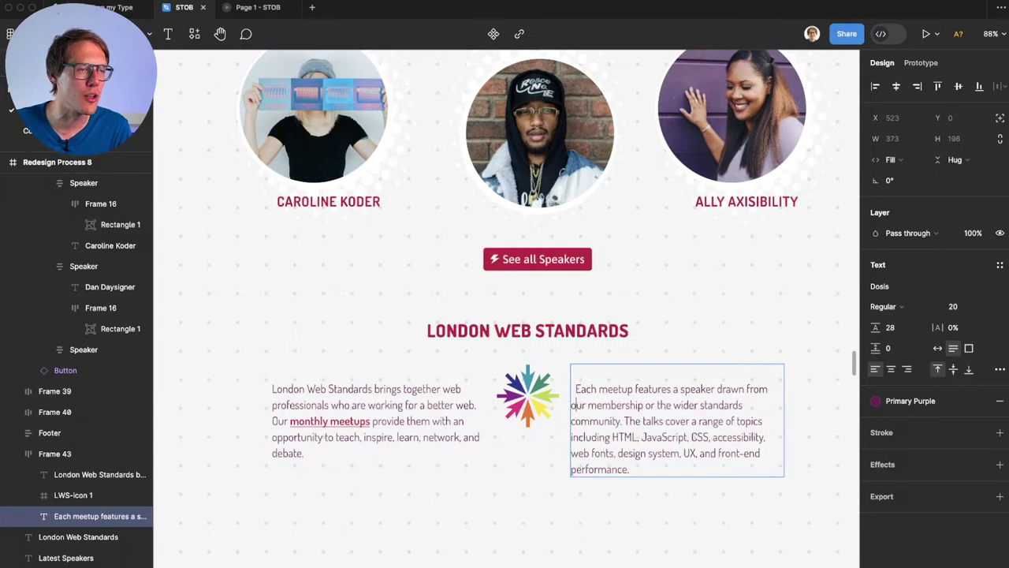
key(Left)
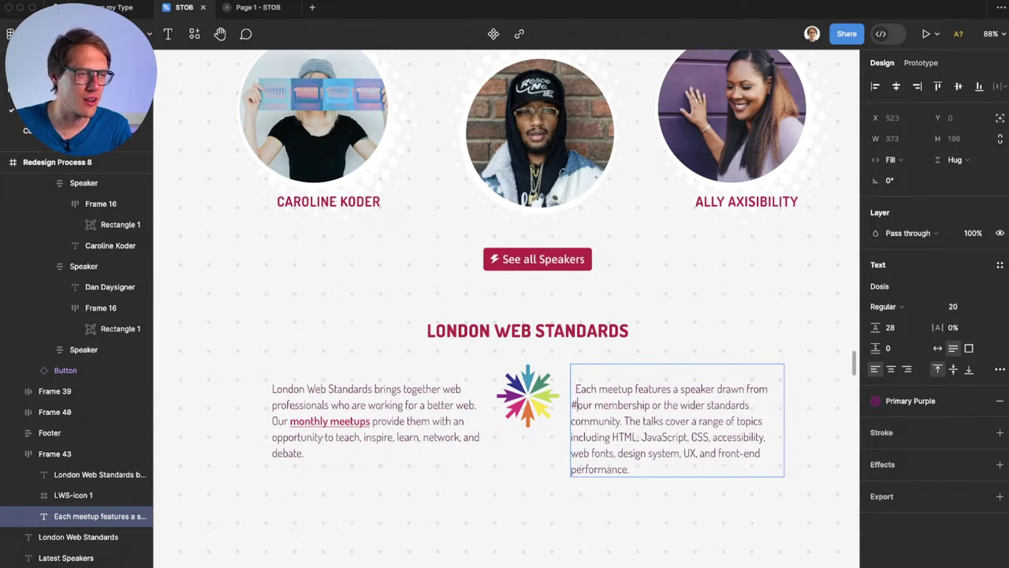
key(BackSpace)
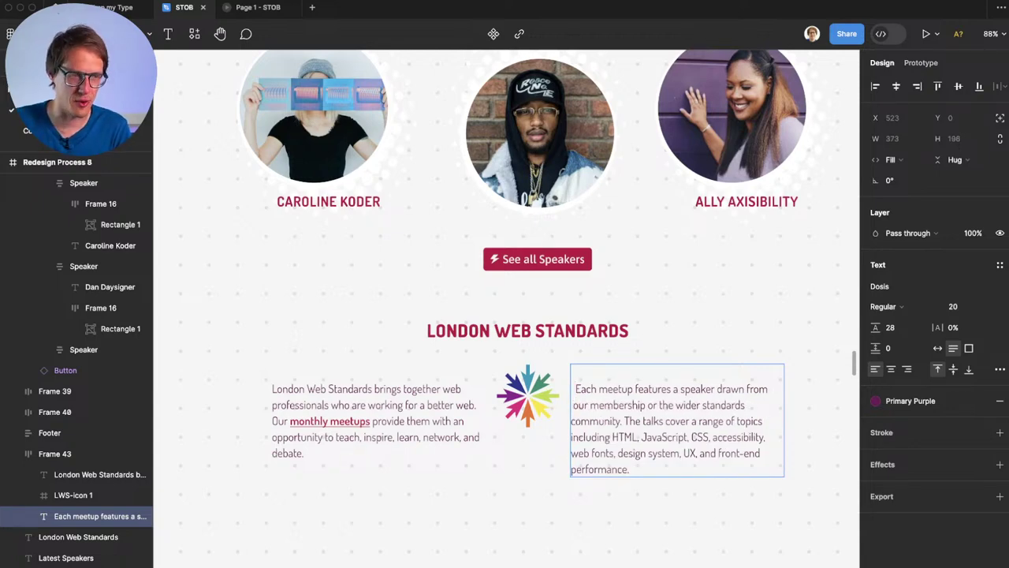
key(super+z)
key(super+z)
key(super+z)
key(super+z)
key(super+z)
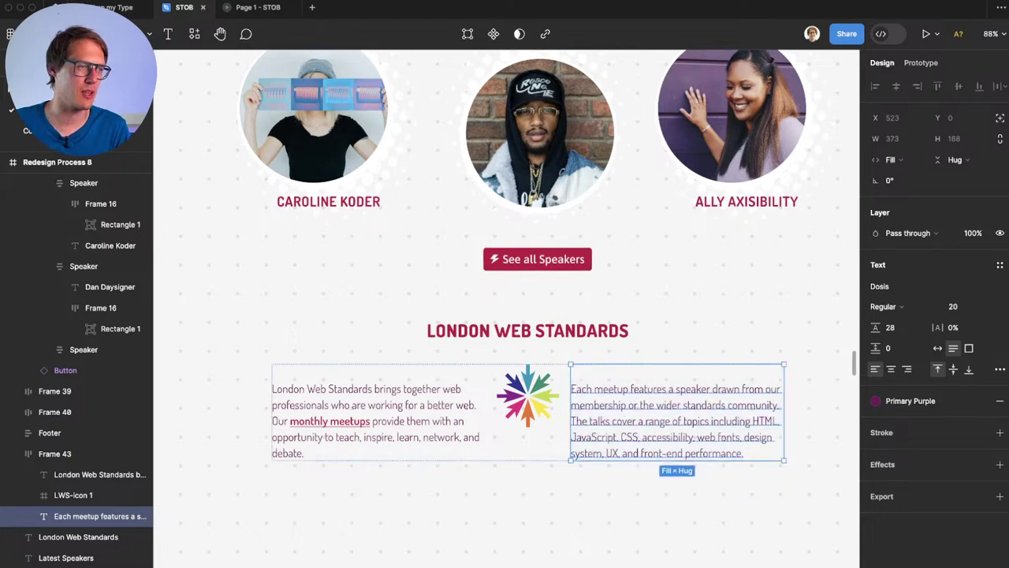
Step: Inspect the text settings of the paragraph beginning "London Web Standards brings together" beside the icon
key(Escape)
scroll(512, 499, down, 3)
scroll(512, 499, up, 2)
super+click(410, 544)
super+click(410, 499)
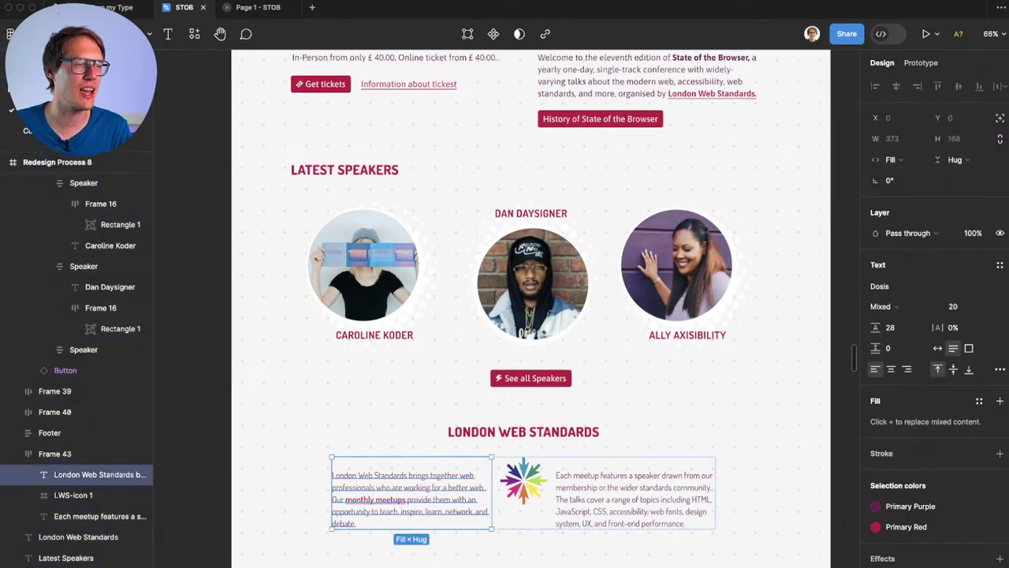
key(Escape)
scroll(524, 289, down, 2)
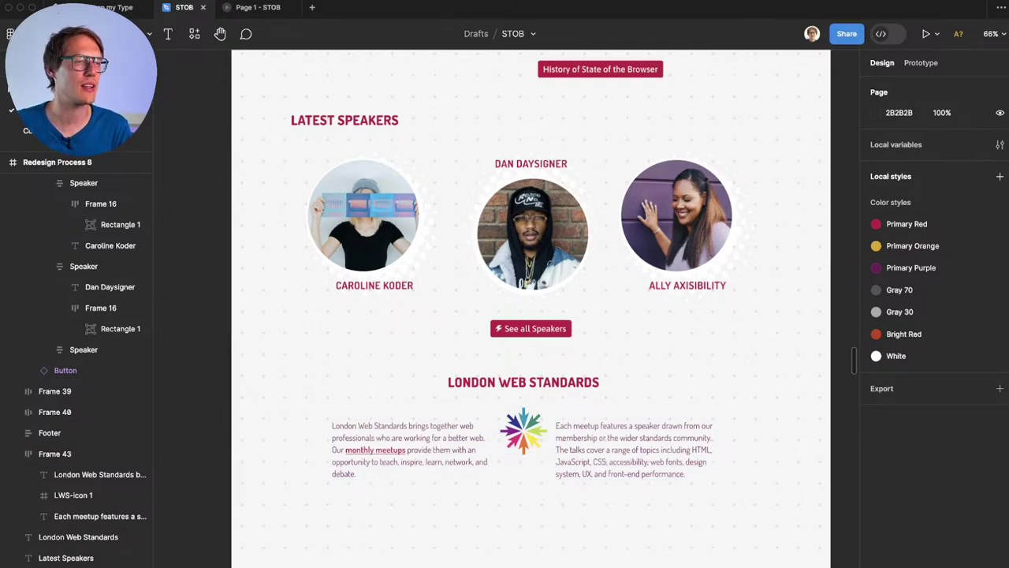
Step: Review the whole Redesign Process 8 page, from the header and ticket section to the striped purple footer
scroll(524, 308, up, 5)
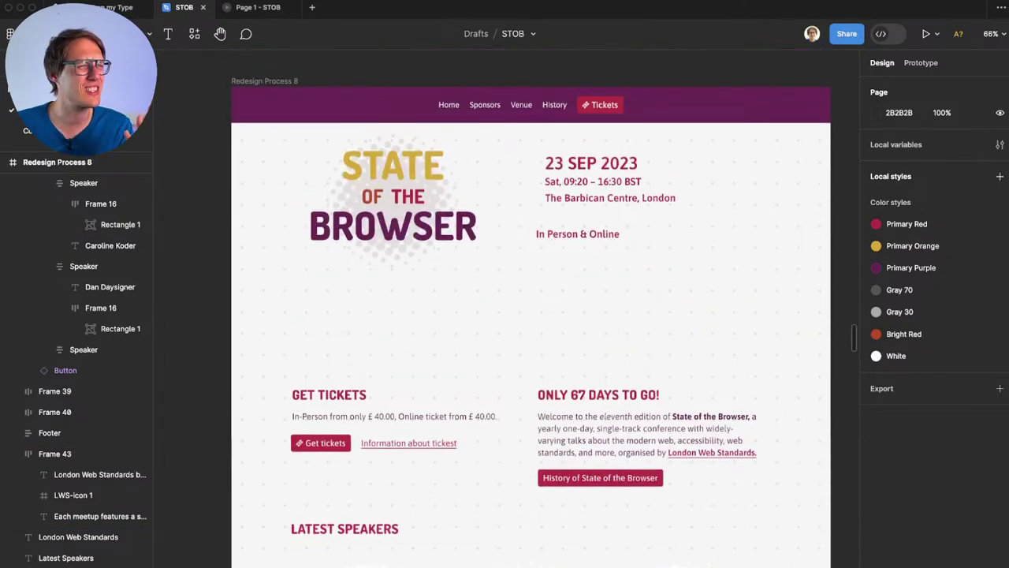
scroll(531, 308, down, 15)
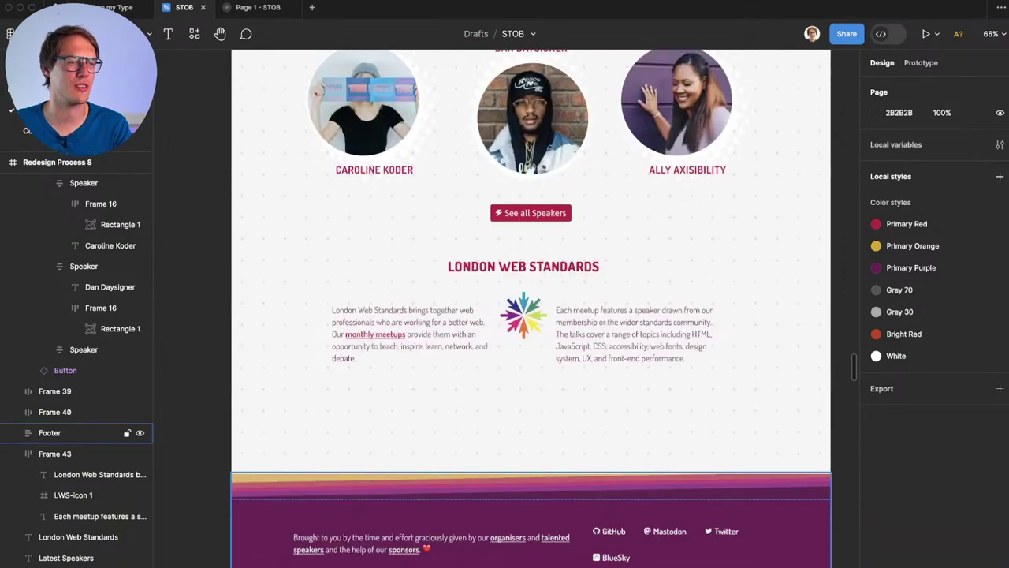
scroll(458, 544, up, 2)
scroll(458, 544, down, 2)
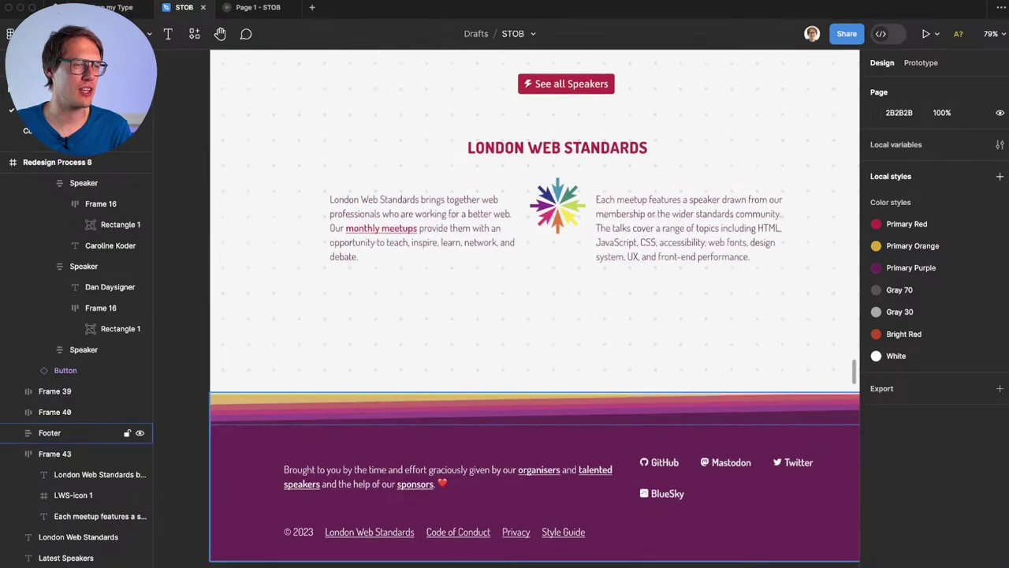
scroll(638, 468, down, 4)
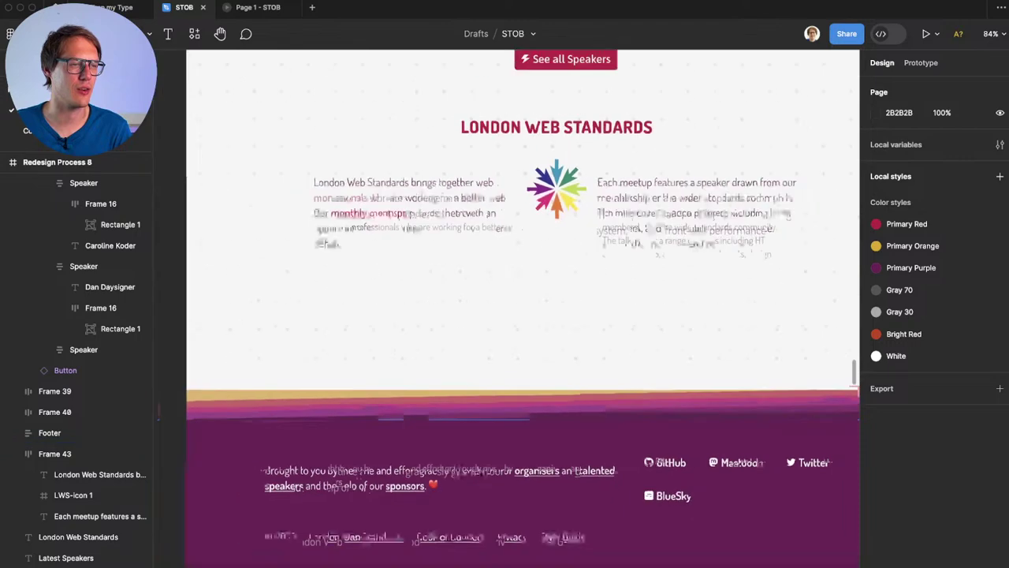
scroll(579, 308, up, 5)
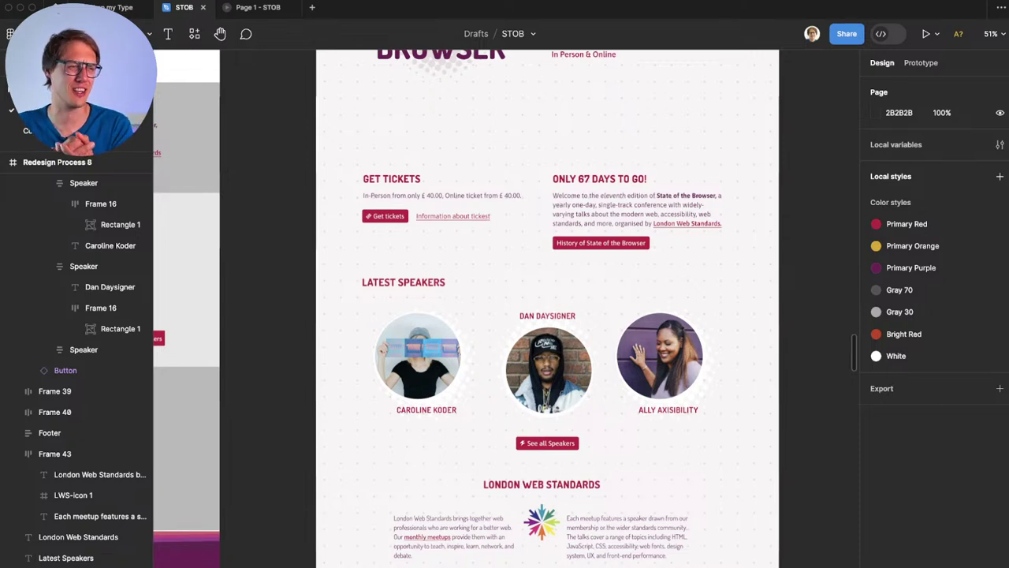
scroll(548, 370, up, 4)
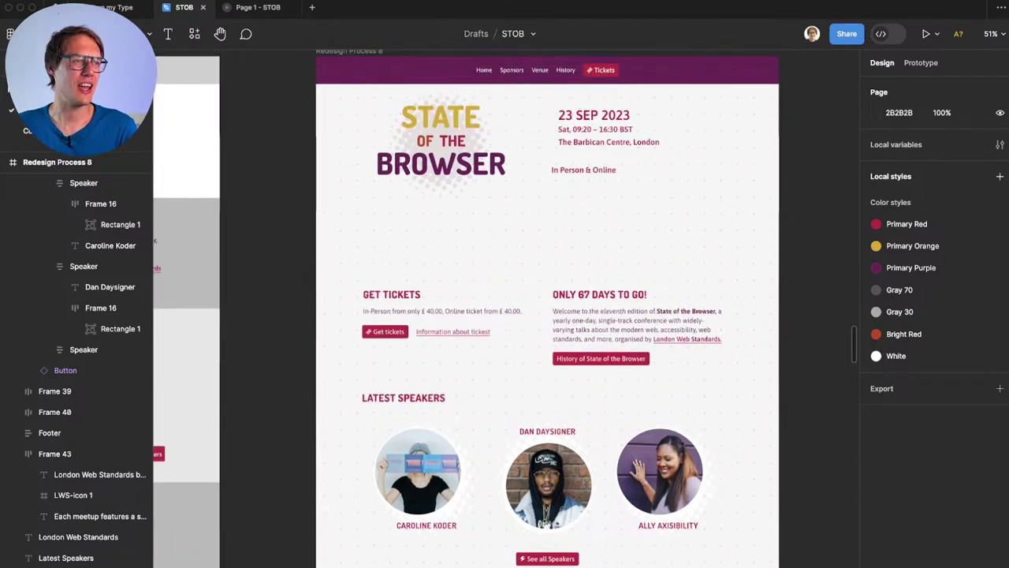
scroll(547, 315, down, 2)
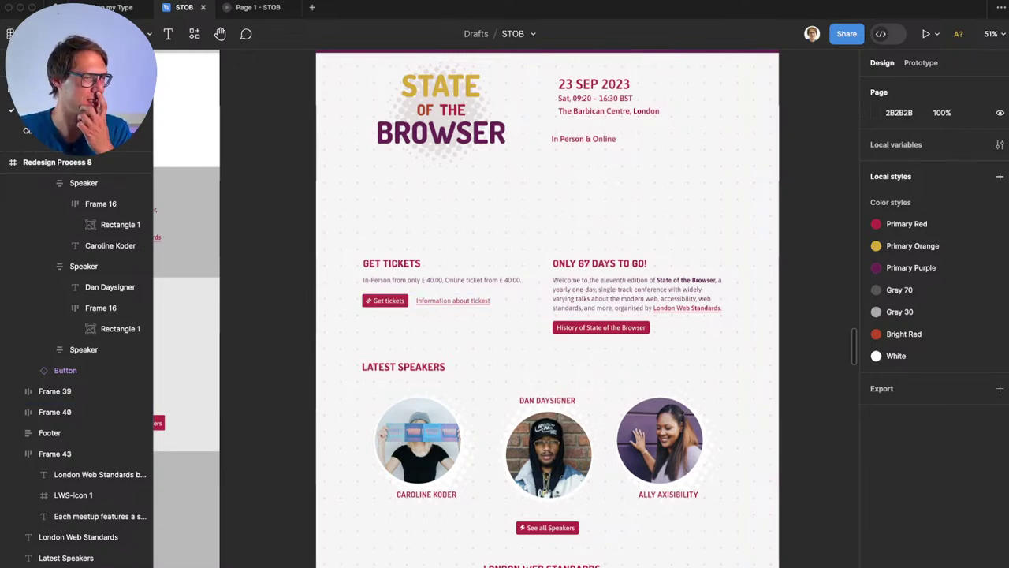
scroll(440, 165, up, 3)
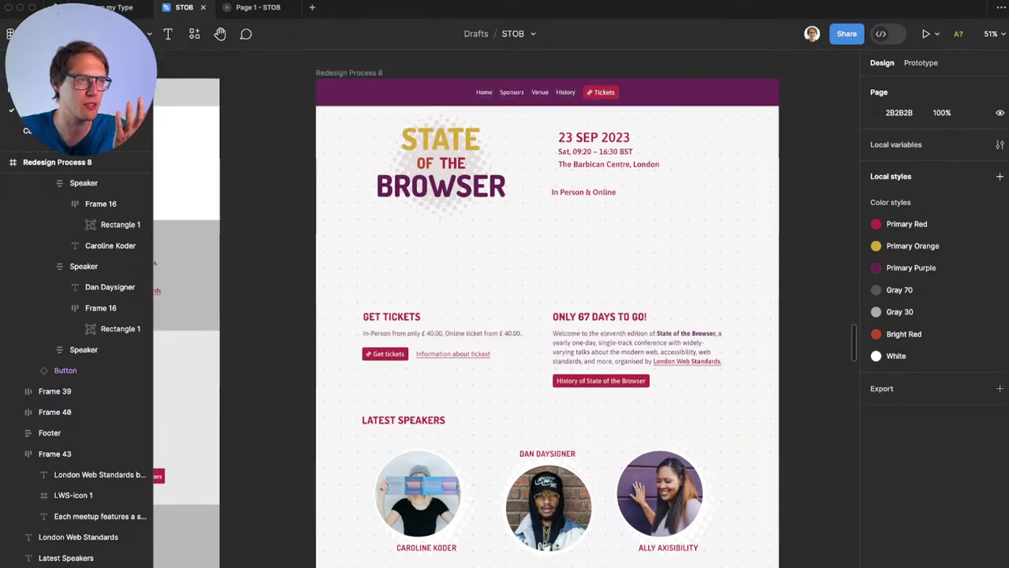
Step: Duplicate the Redesign Process 02 frame and place the copy to the right of Redesign Process 8, top-aligned with a 292 px gap
scroll(544, 315, up, 1)
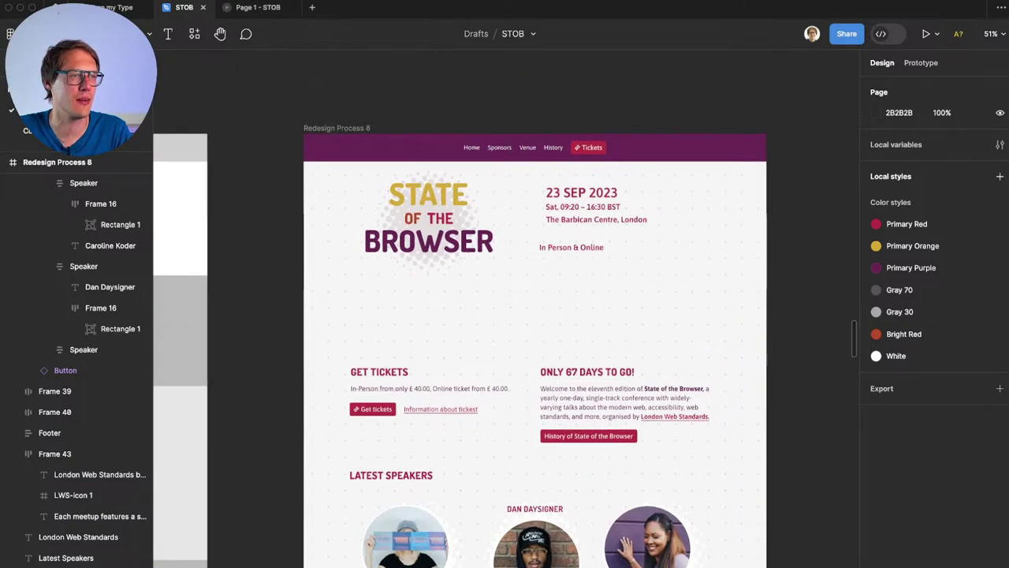
scroll(575, 315, down, 3)
scroll(576, 316, down, 8)
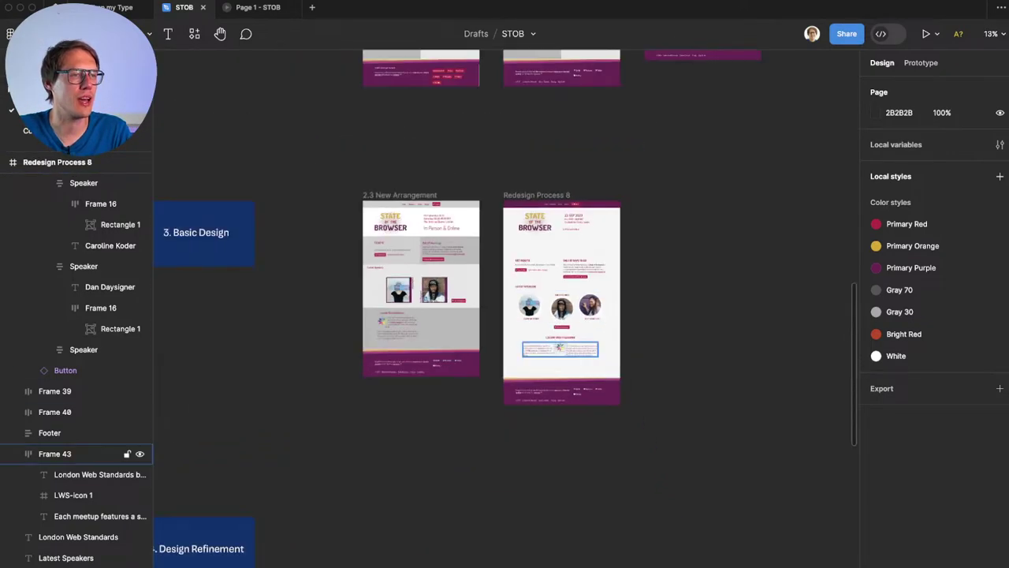
scroll(559, 345, down, 5)
scroll(505, 473, up, 5)
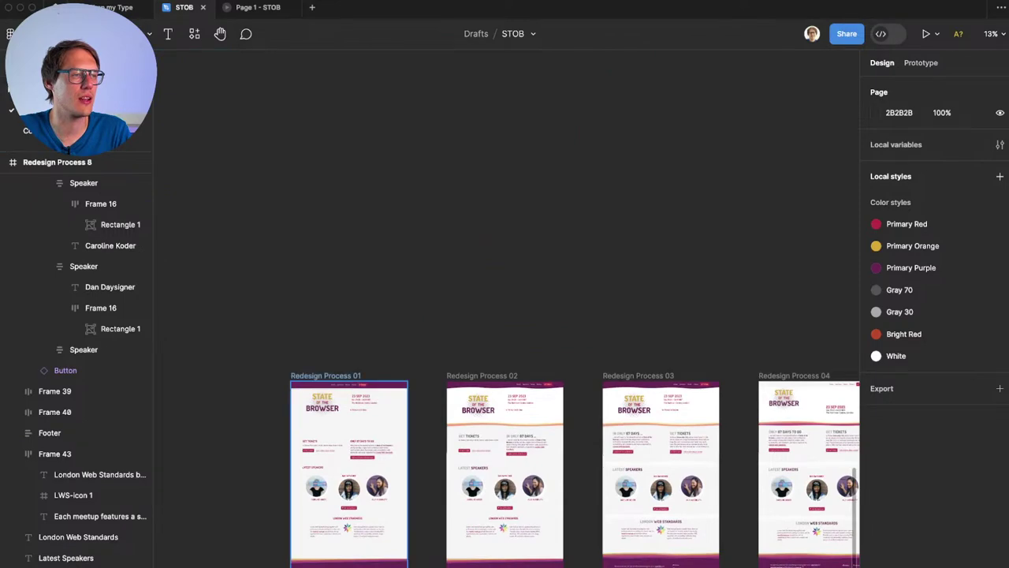
click(482, 375)
alt+drag(482, 375, 540, 139)
scroll(540, 139, up, 4)
drag(524, 435, 526, 430)
drag(550, 511, 612, 179)
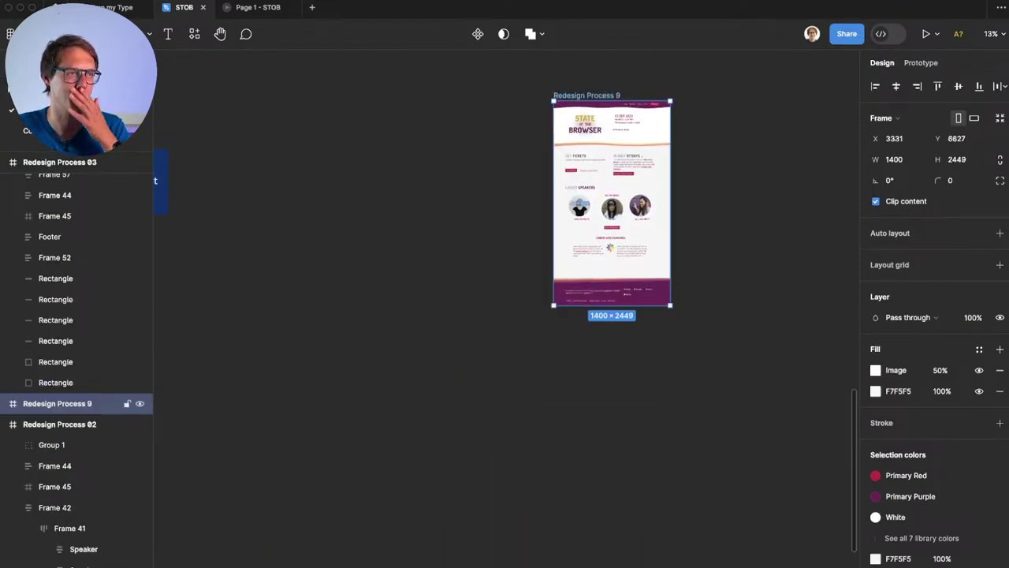
scroll(612, 179, up, 5)
drag(611, 473, 621, 205)
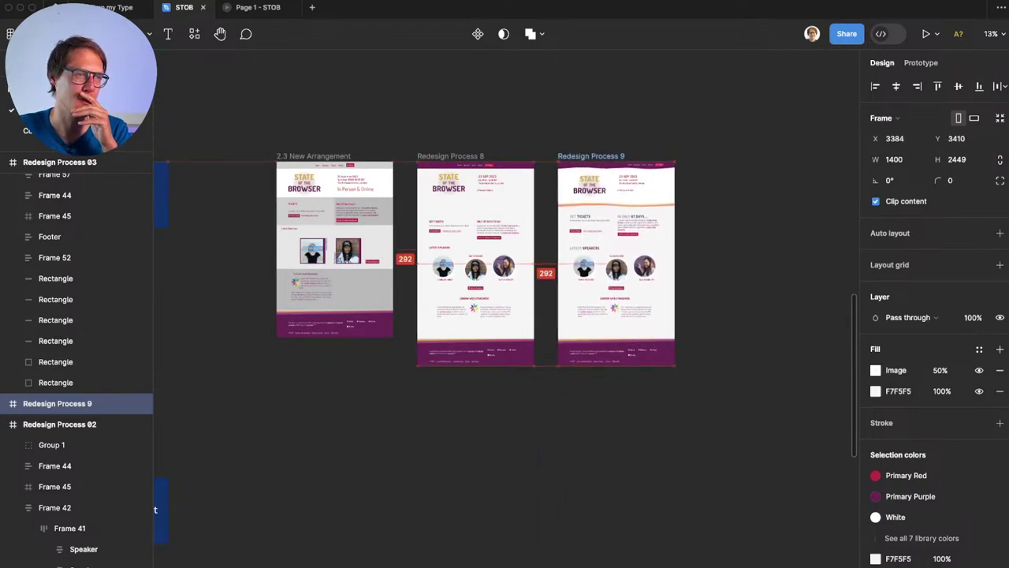
key(Escape)
Step: Examine the Redesign Process 9 hero section, including the wavy edge of its purple header and the orange wave above the ticket section
scroll(618, 195, up, 6)
scroll(604, 183, up, 3)
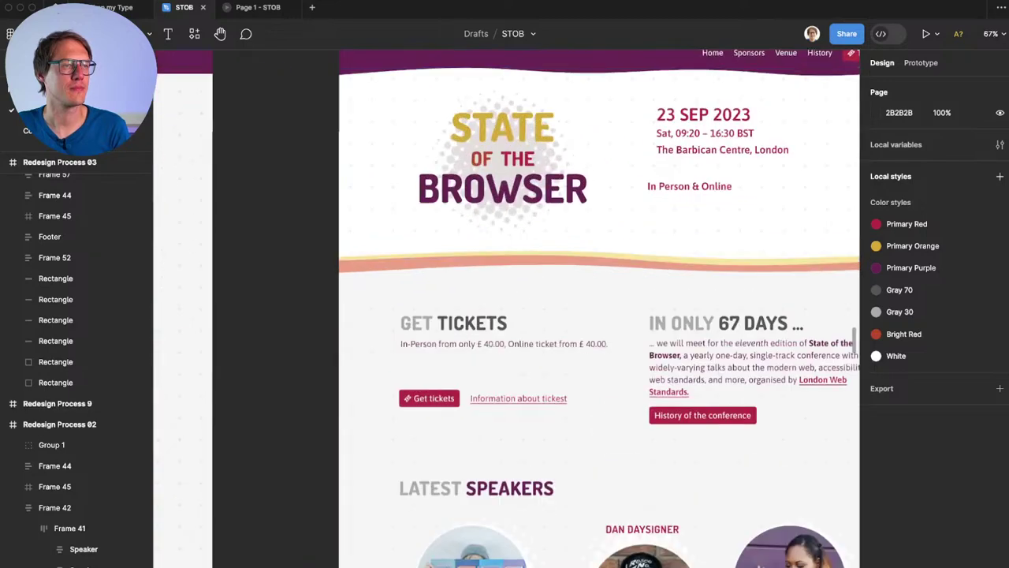
scroll(603, 183, up, 3)
scroll(604, 183, right, 2)
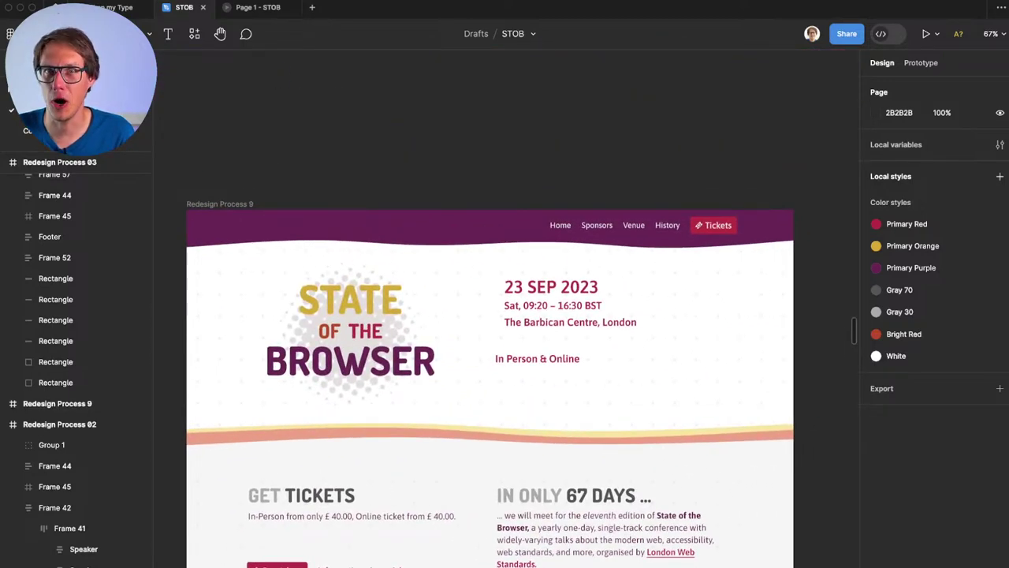
scroll(497, 382, left, 1)
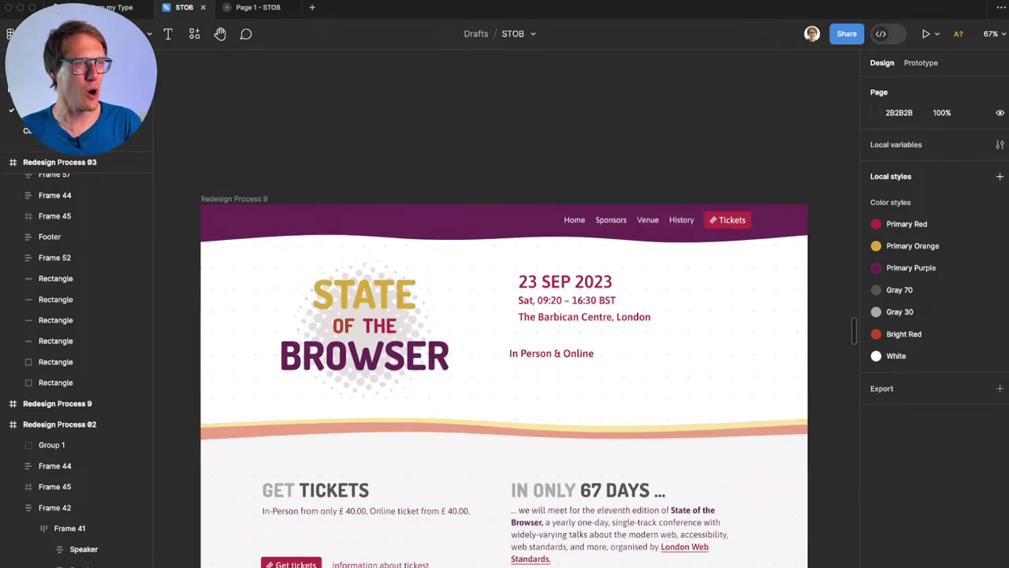
scroll(344, 172, down, 3)
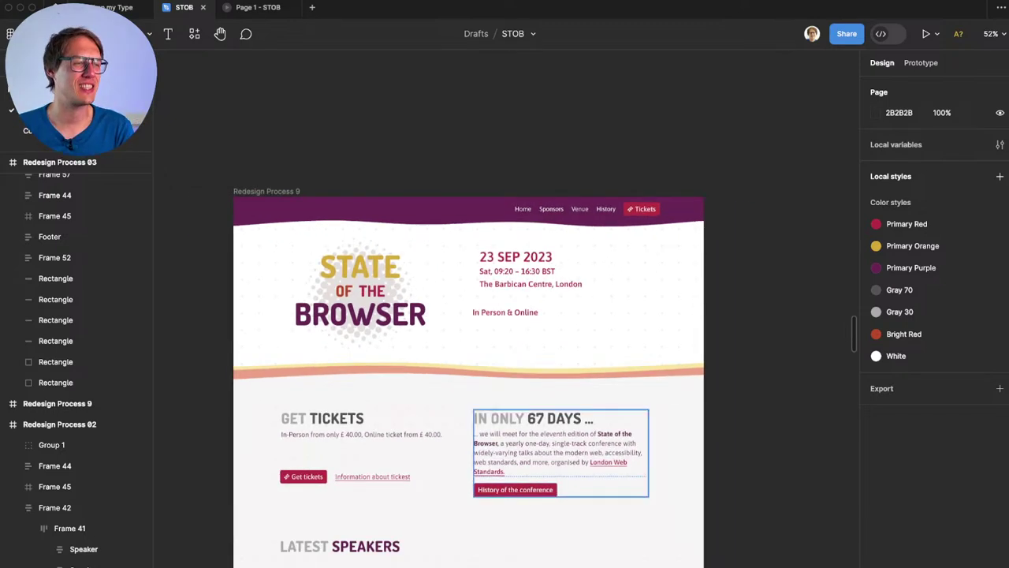
scroll(290, 212, up, 5)
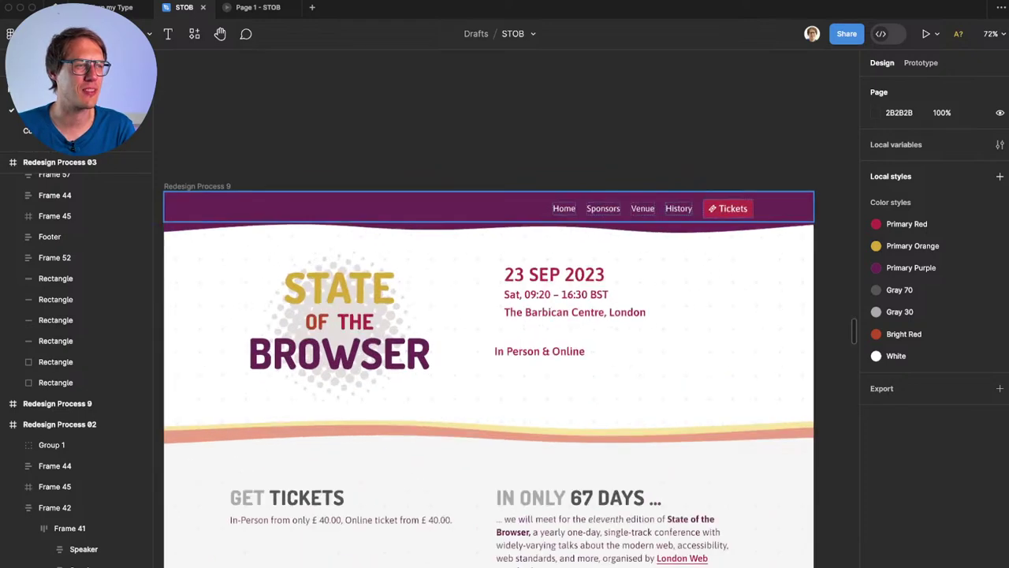
scroll(505, 315, down, 3)
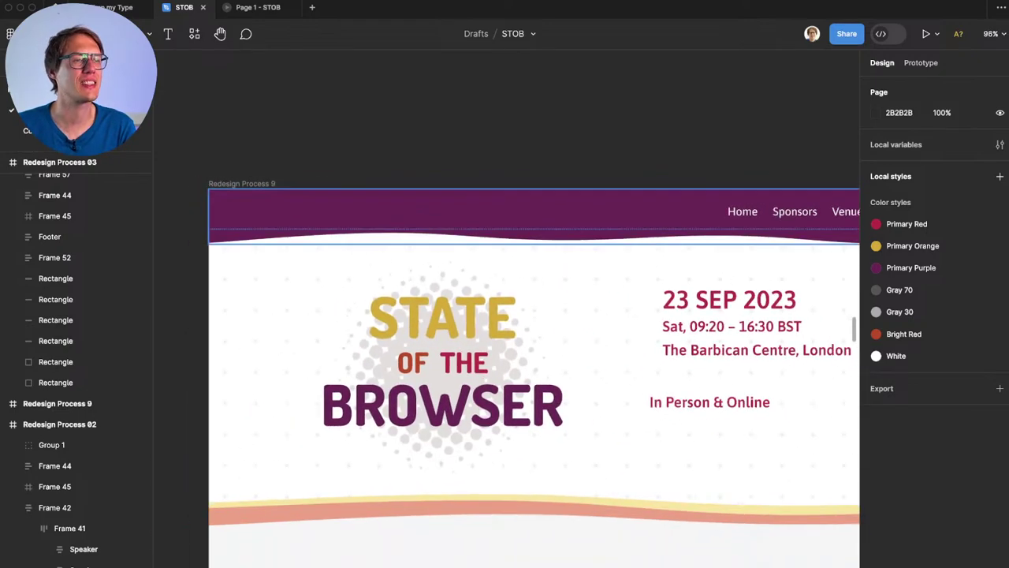
scroll(504, 316, right, 3)
scroll(505, 378, down, 1)
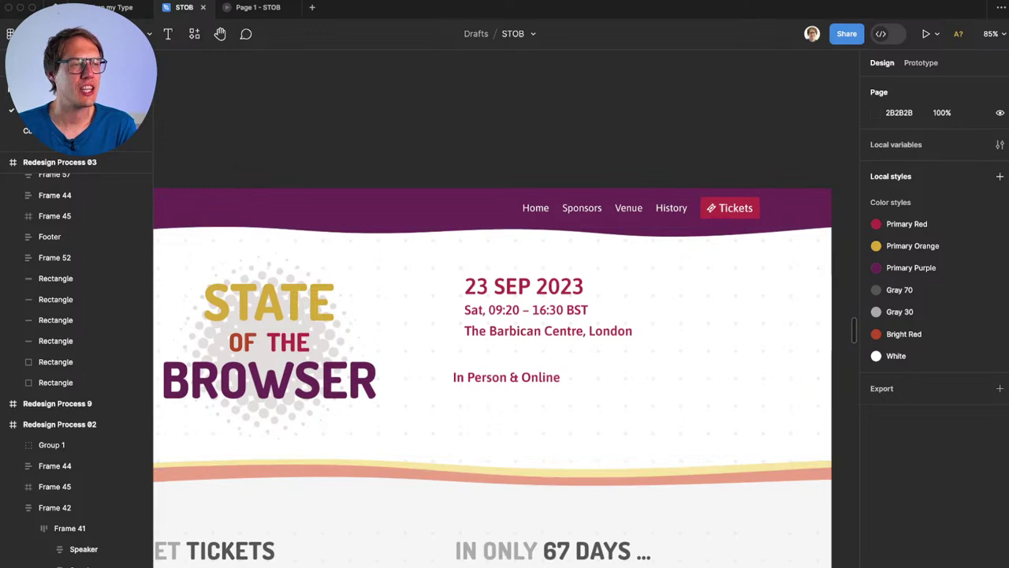
scroll(505, 379, up, 2)
scroll(504, 379, left, 2)
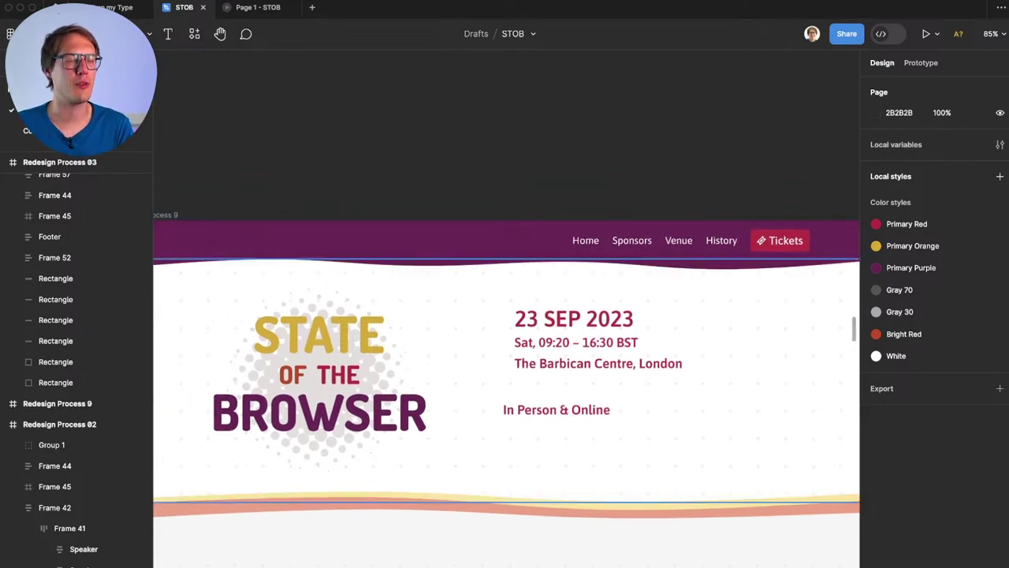
scroll(507, 386, left, 2)
scroll(507, 386, down, 1)
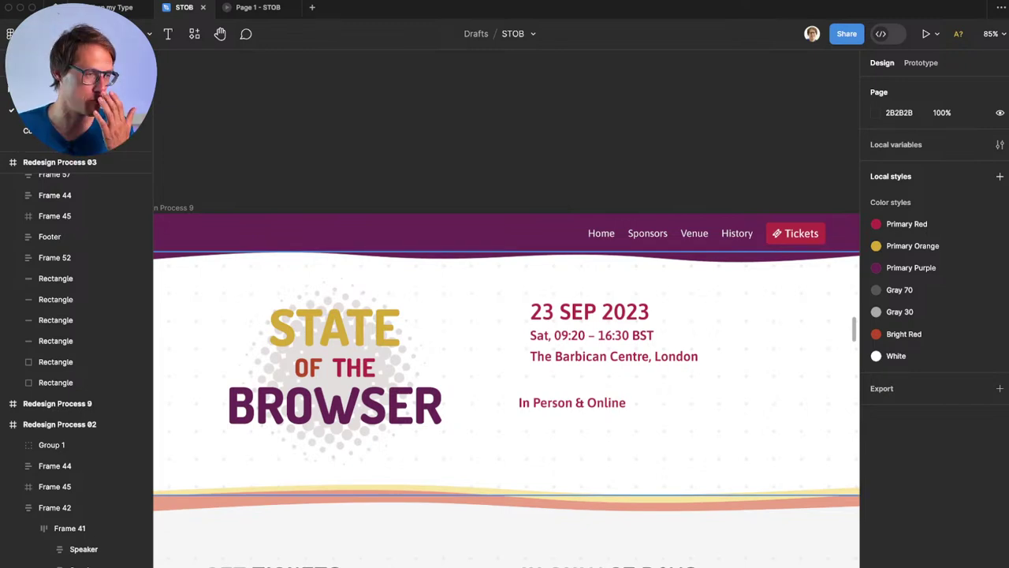
scroll(154, 485, down, 3)
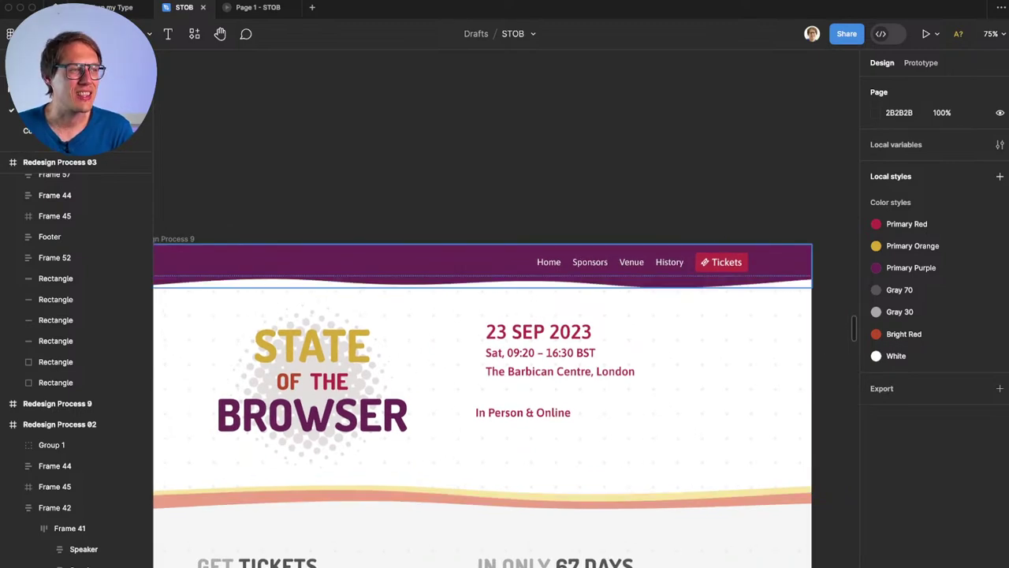
click(422, 285)
key(Escape)
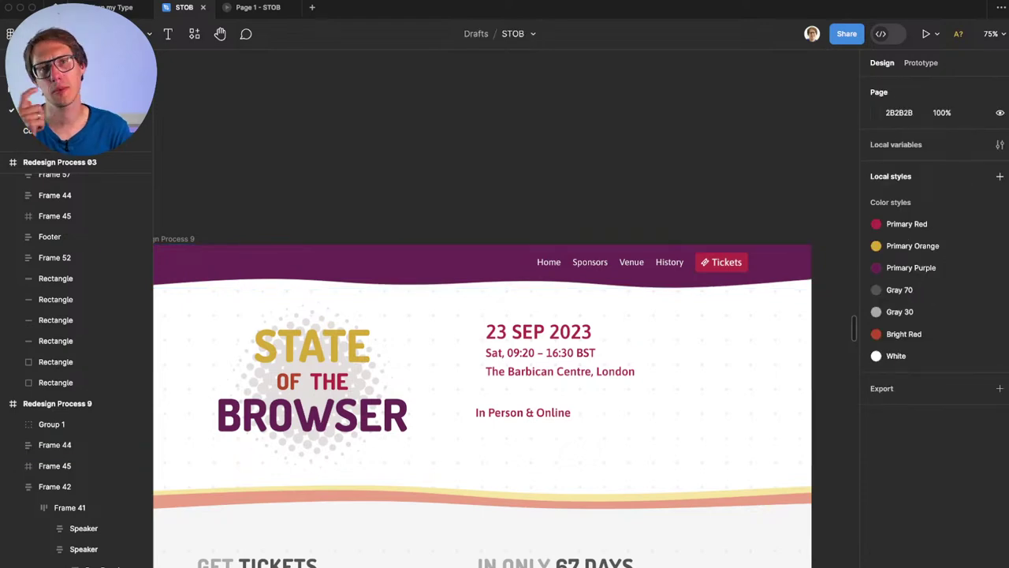
Step: Switch to the web browser and open the toools.design website in a new tab
key(super+Tab)
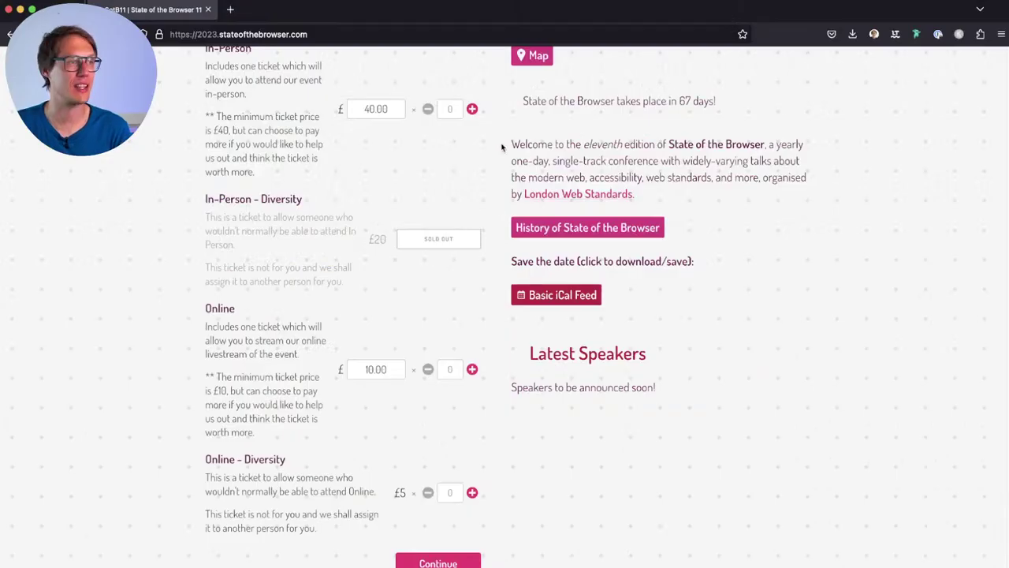
key(super+t)
text(too)
key(Return)
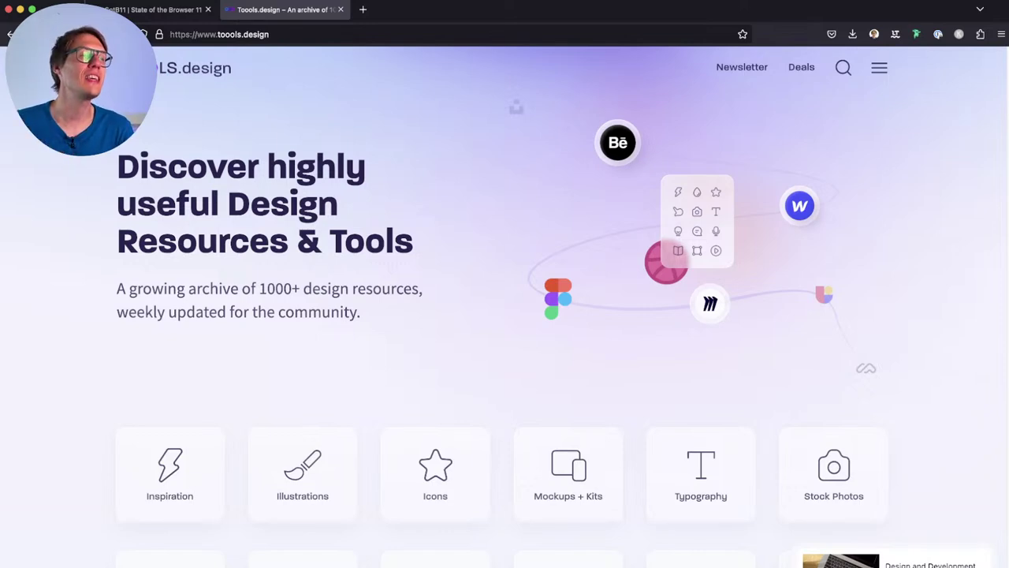
Step: Search the toools.design finder for "svg" and browse the listed tools
click(843, 68)
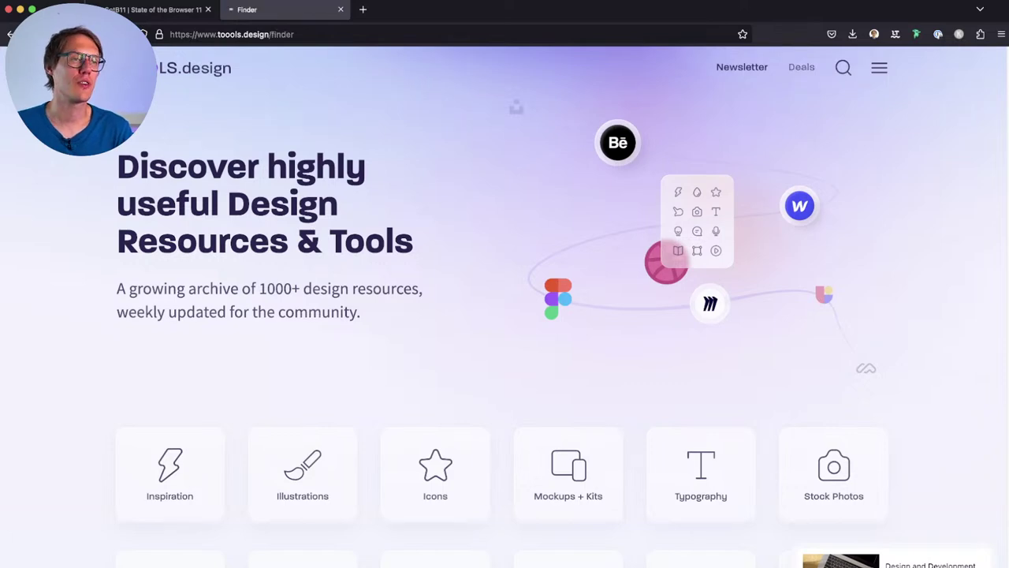
text(svg)
key(Return)
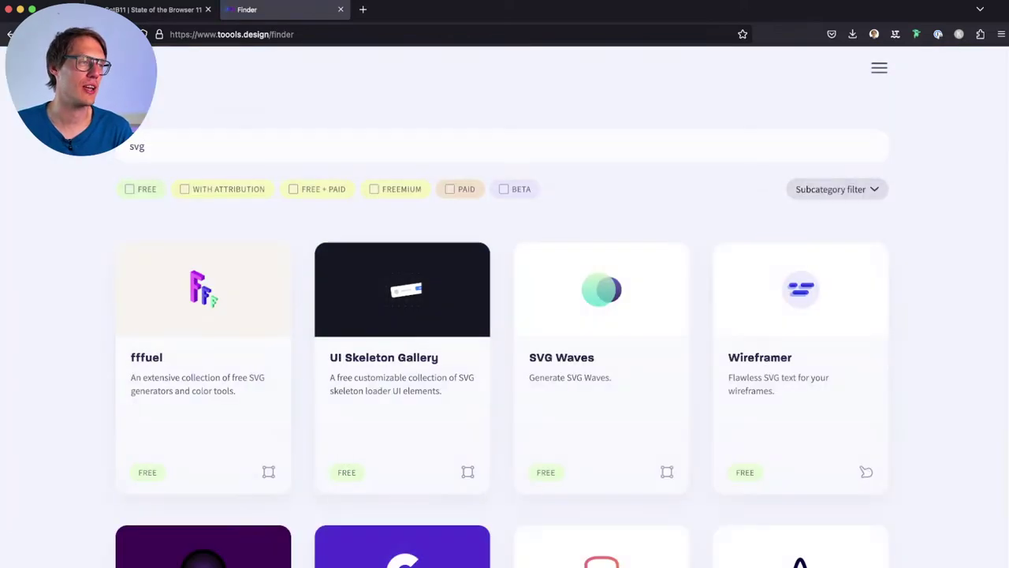
click(145, 145)
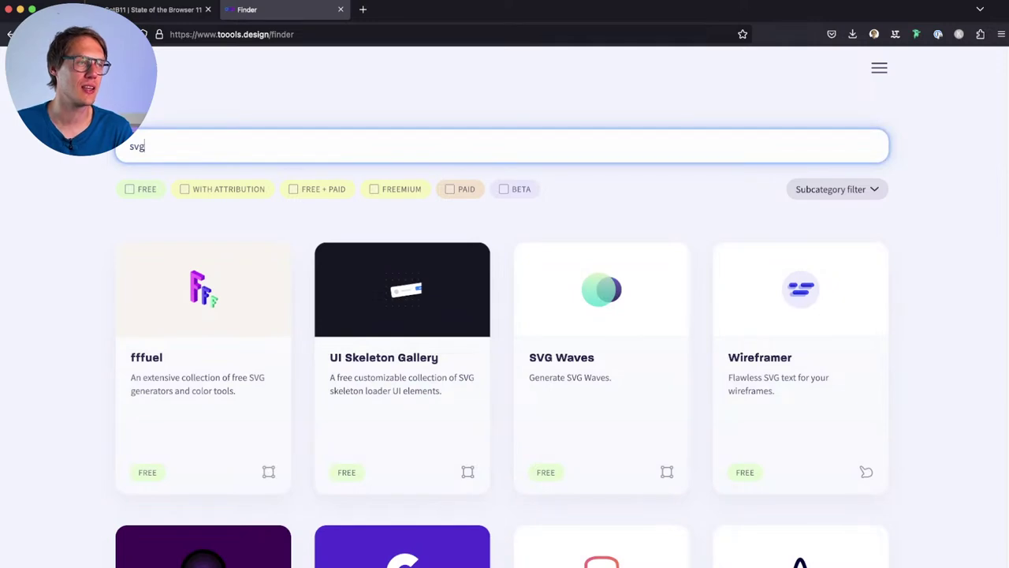
scroll(505, 315, down, 5)
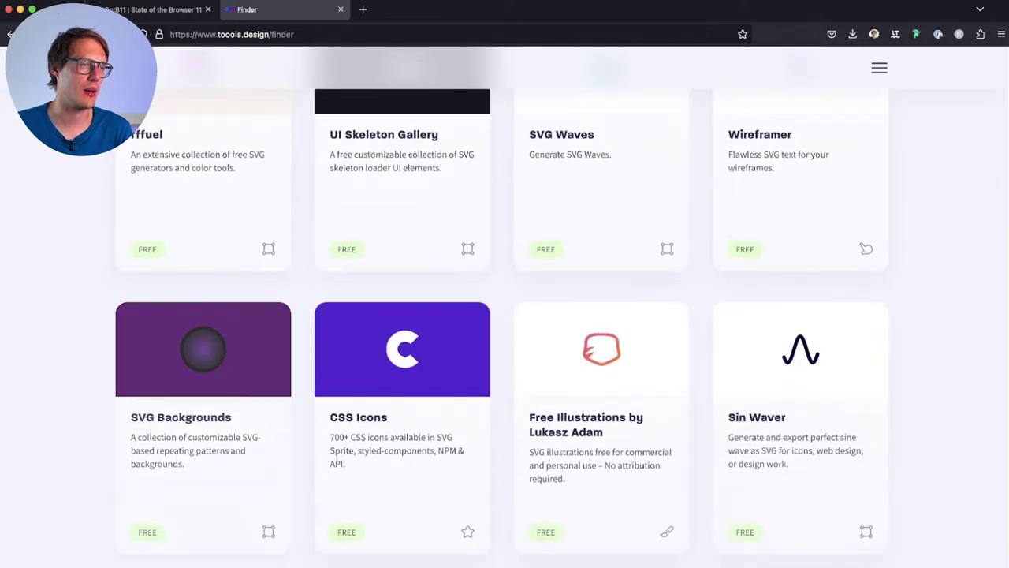
scroll(505, 315, down, 9)
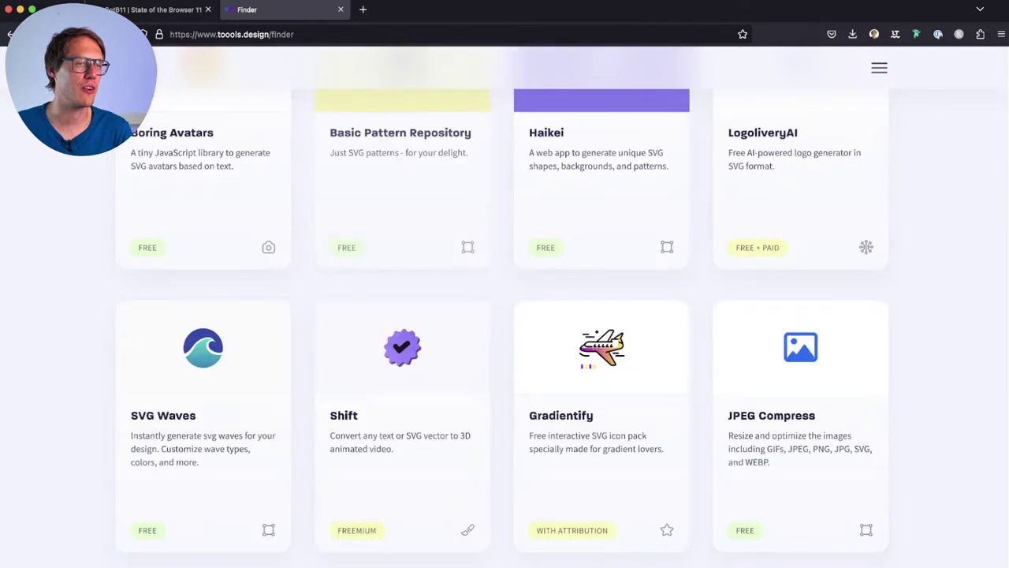
scroll(505, 315, up, 10)
click(145, 146)
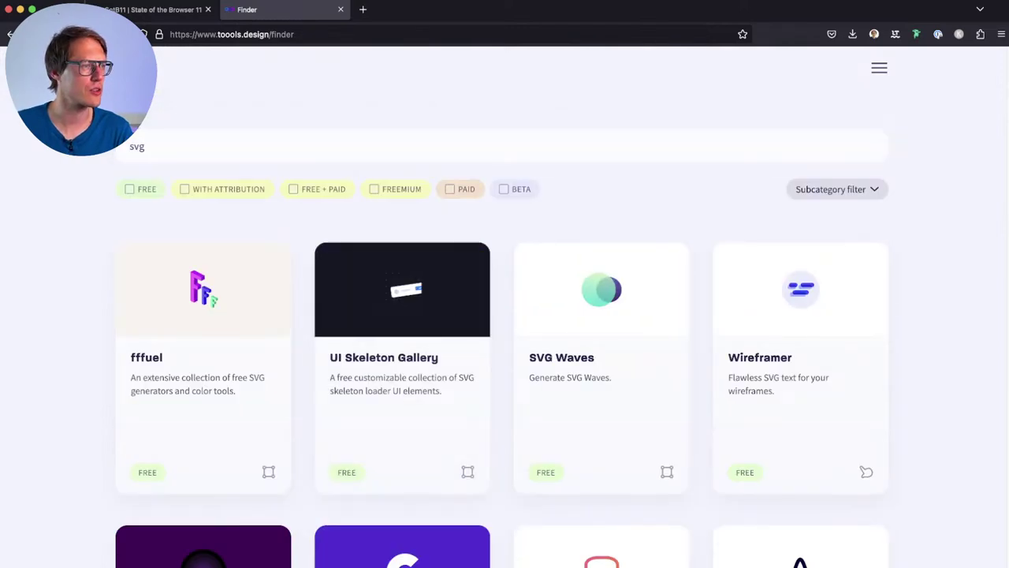
Step: Open the SVG Waves generator and increase the design's layers to the maximum and its number of waves
click(666, 471)
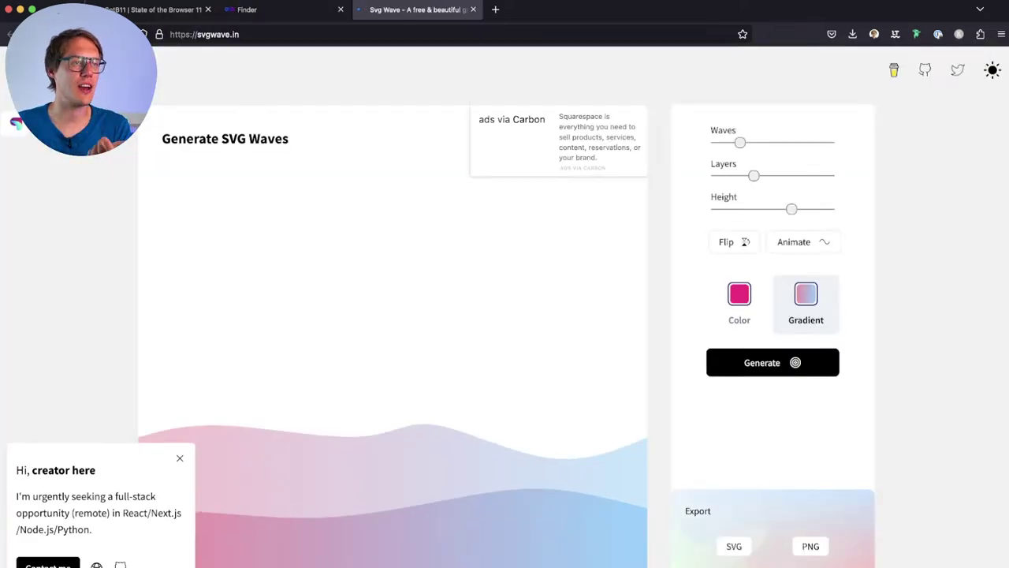
drag(754, 176, 827, 175)
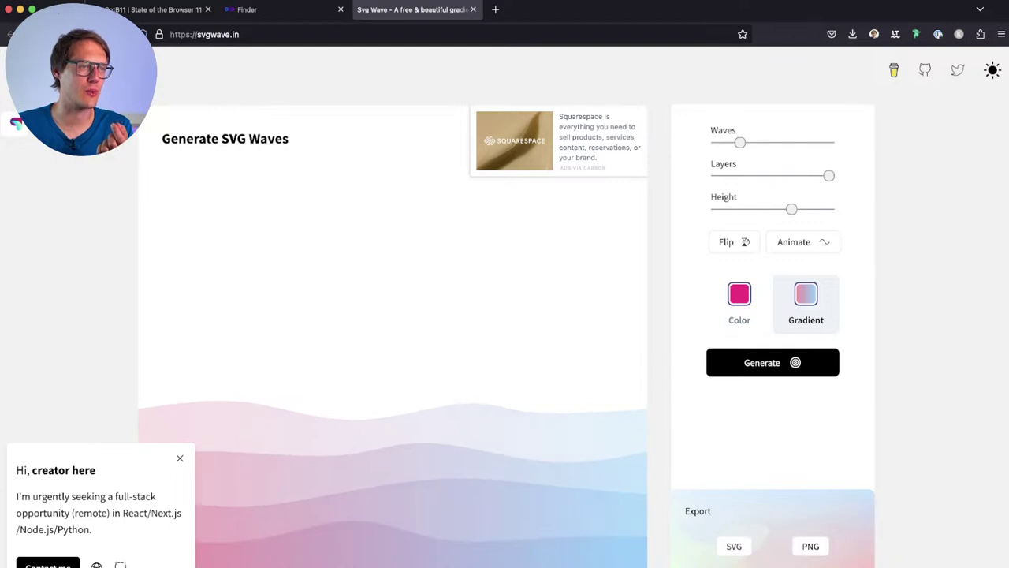
drag(739, 142, 781, 142)
Step: Switch back to the STOB file in Figma and examine the layered wave graphic under the svgwave.in link in the Assets area
key(super+Tab)
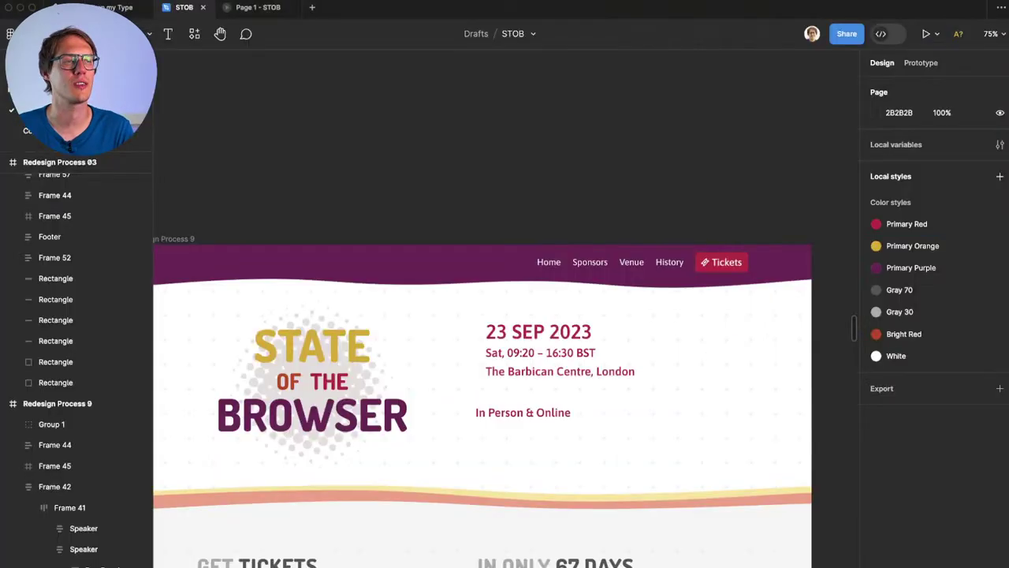
scroll(561, 173, down, 10)
scroll(550, 150, down, 3)
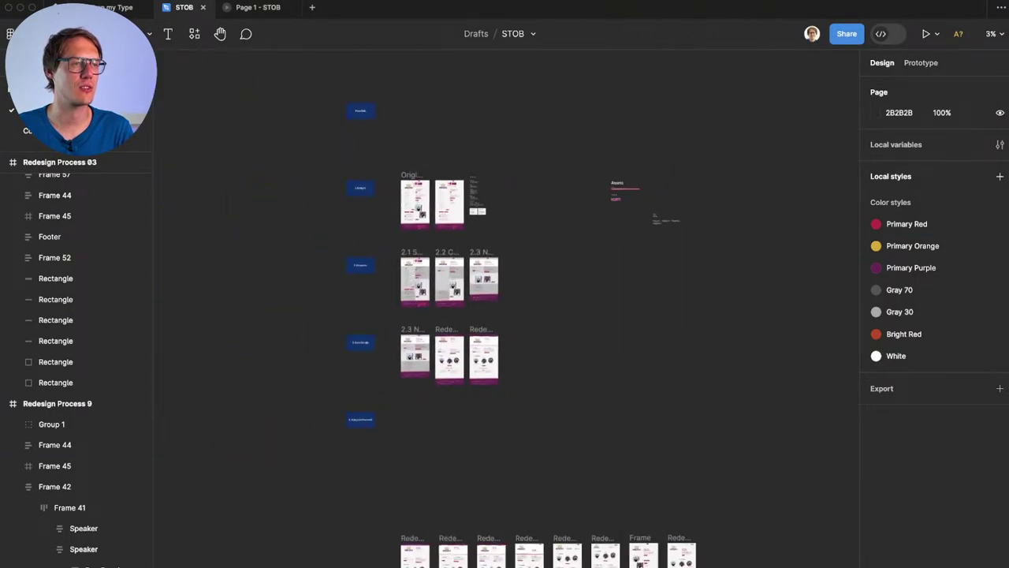
scroll(550, 181, right, 2)
scroll(558, 208, up, 10)
scroll(557, 208, up, 3)
scroll(476, 287, up, 4)
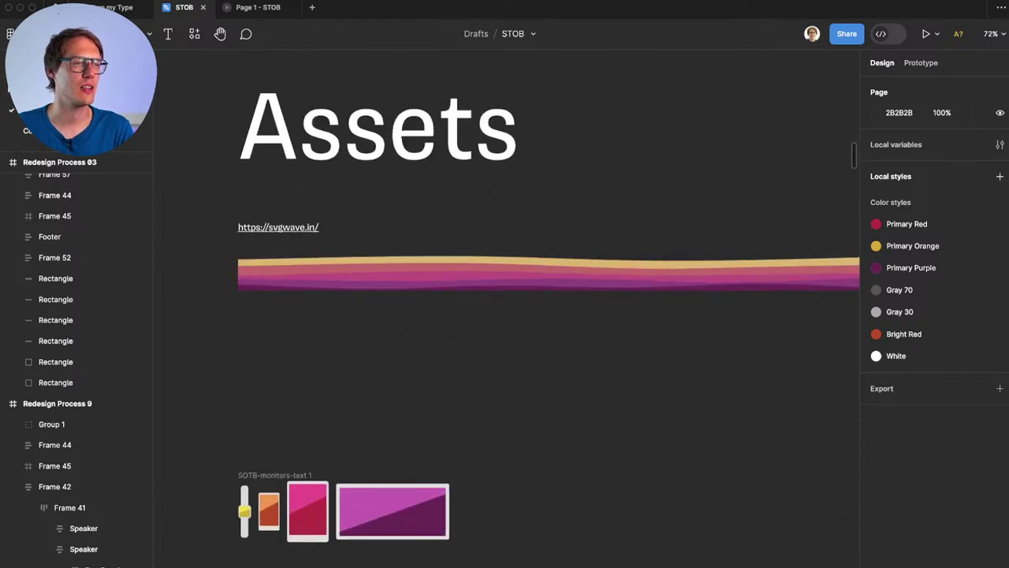
Step: Return to Redesign Process 9 and review its wavy header, event details and the Get Tickets and In Only 67 Days sections
scroll(511, 360, down, 10)
scroll(572, 300, down, 4)
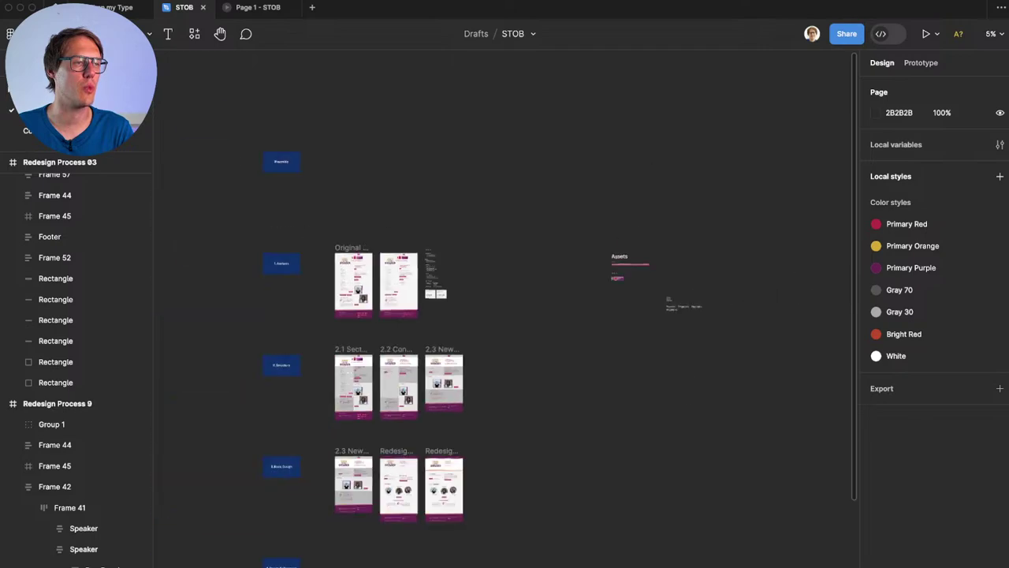
scroll(572, 299, left, 3)
scroll(573, 300, up, 3)
scroll(573, 299, down, 3)
scroll(609, 276, down, 1)
scroll(609, 276, up, 10)
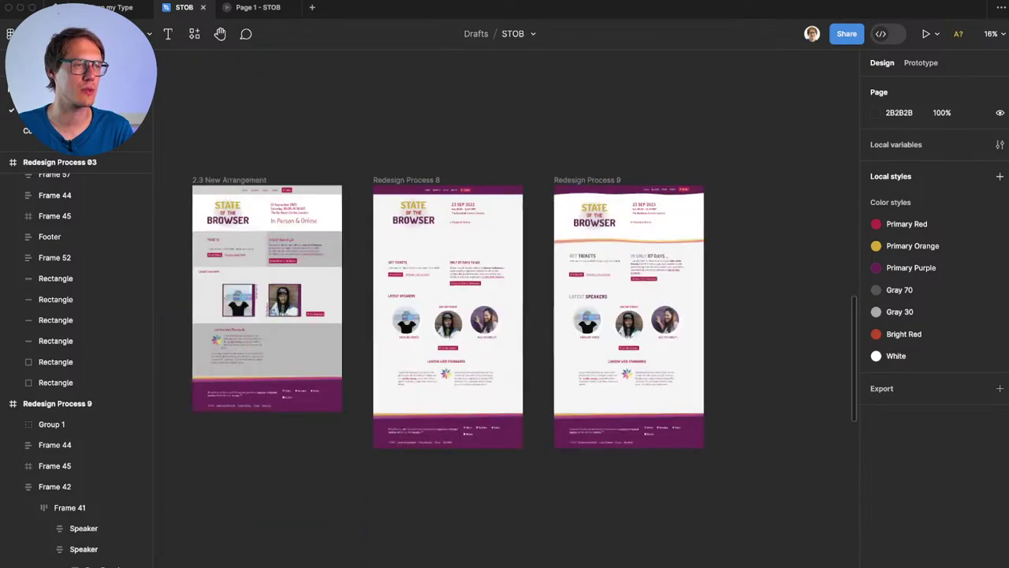
scroll(609, 275, up, 4)
scroll(609, 276, right, 3)
scroll(522, 215, up, 3)
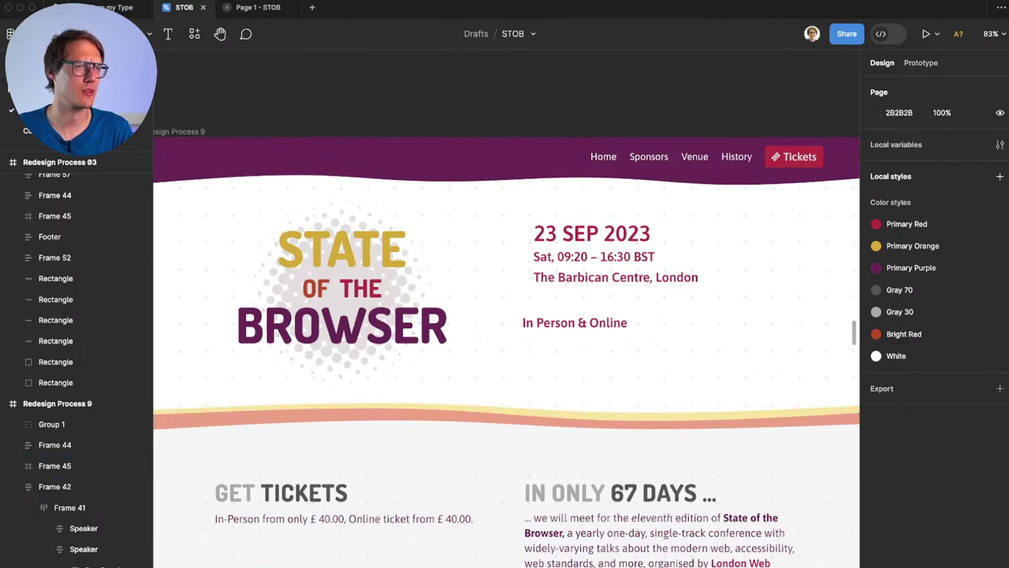
scroll(506, 309, right, 1)
scroll(506, 308, down, 1)
scroll(504, 347, left, 3)
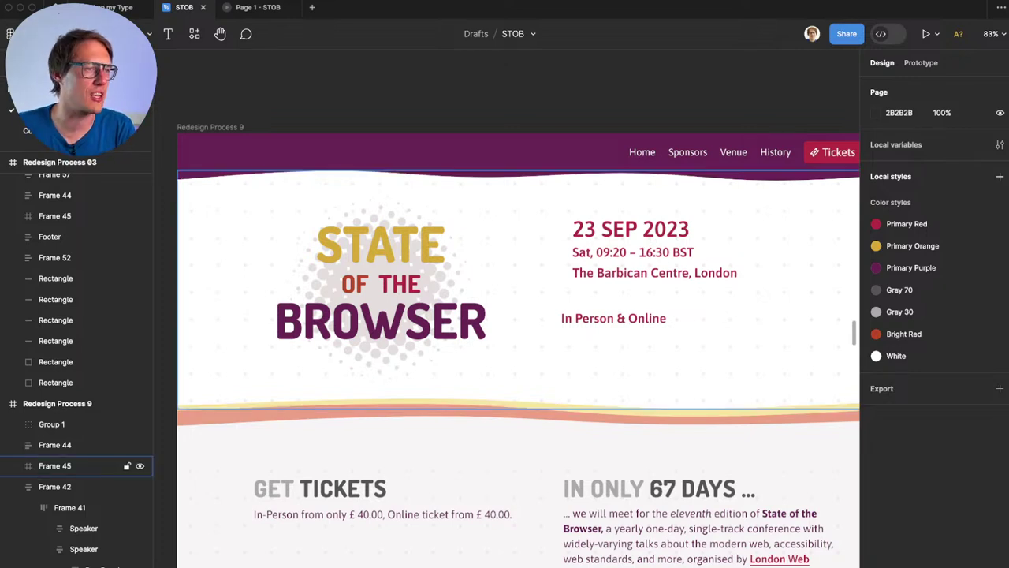
scroll(505, 347, right, 3)
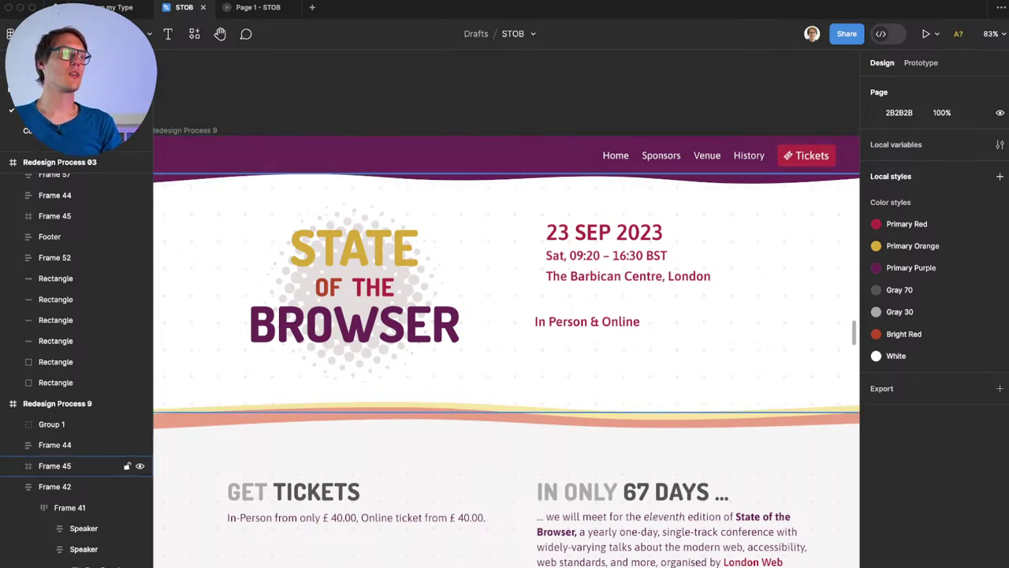
scroll(506, 258, down, 2)
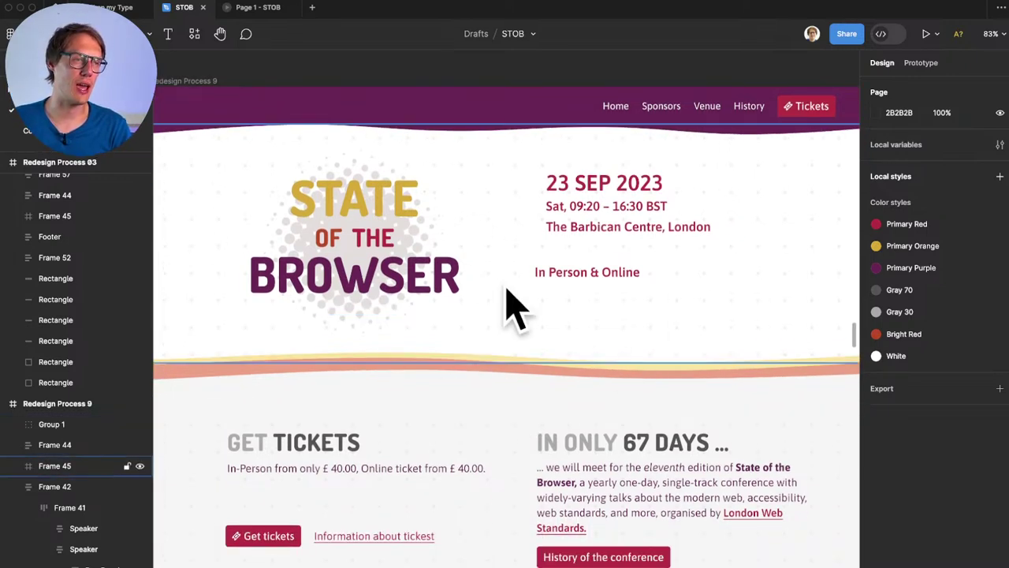
Step: Compare the header, Get Tickets and 67-day countdown sections of Redesign Process 9 with those of the neighbouring redesign version without wavy dividers
scroll(522, 225, down, 5)
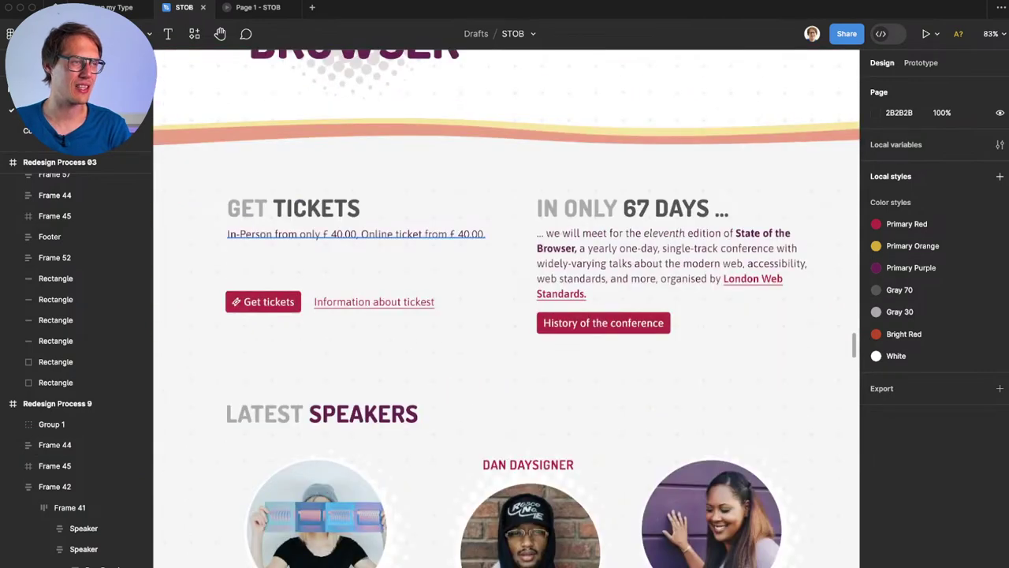
scroll(504, 308, up, 3)
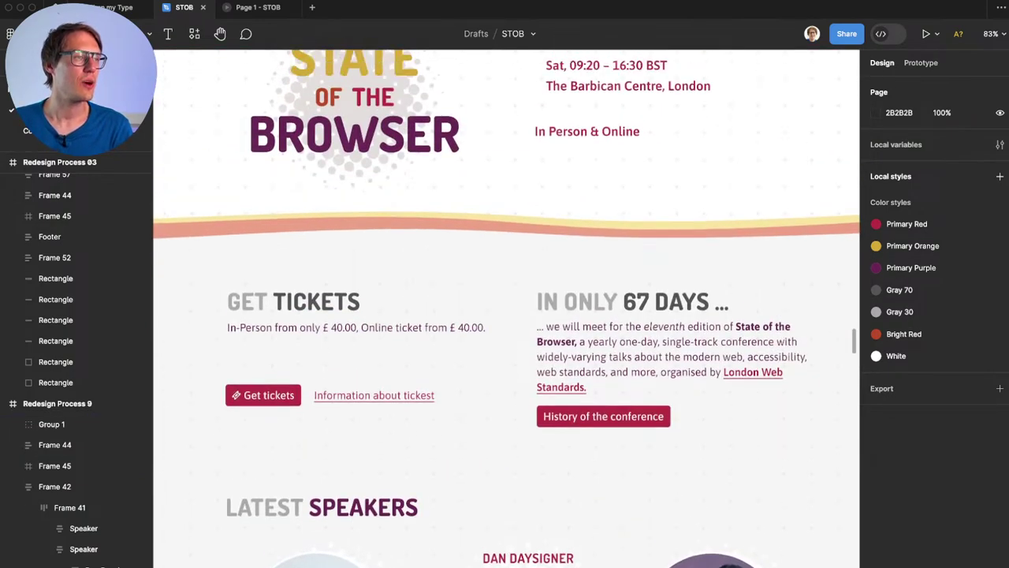
scroll(331, 461, up, 1)
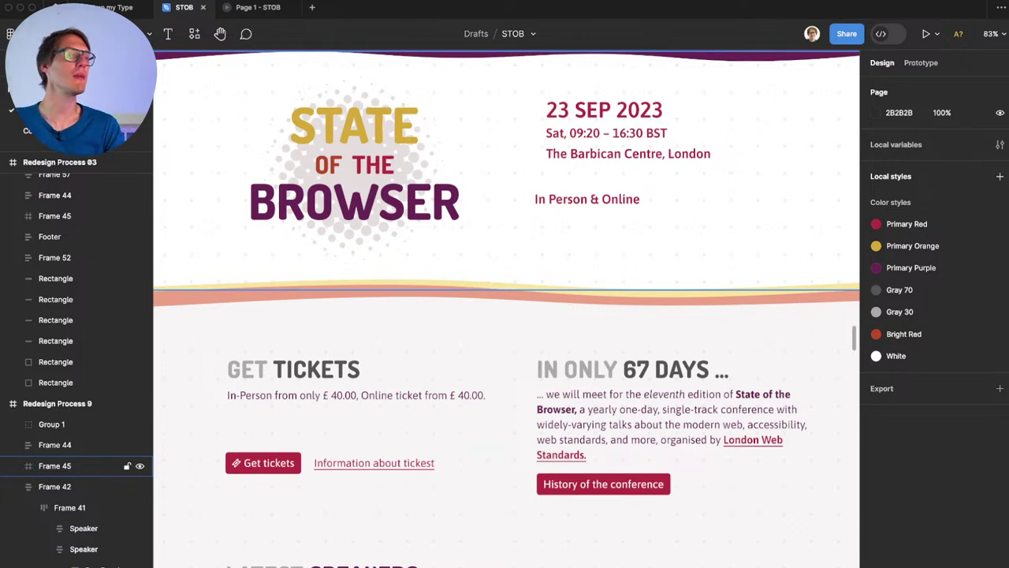
scroll(355, 355, down, 2)
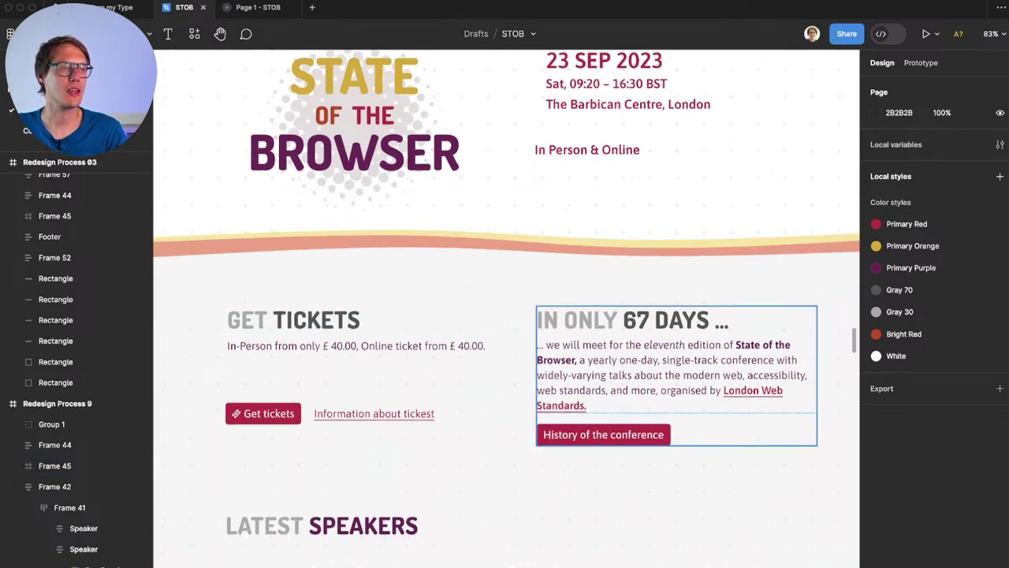
scroll(552, 354, down, 1)
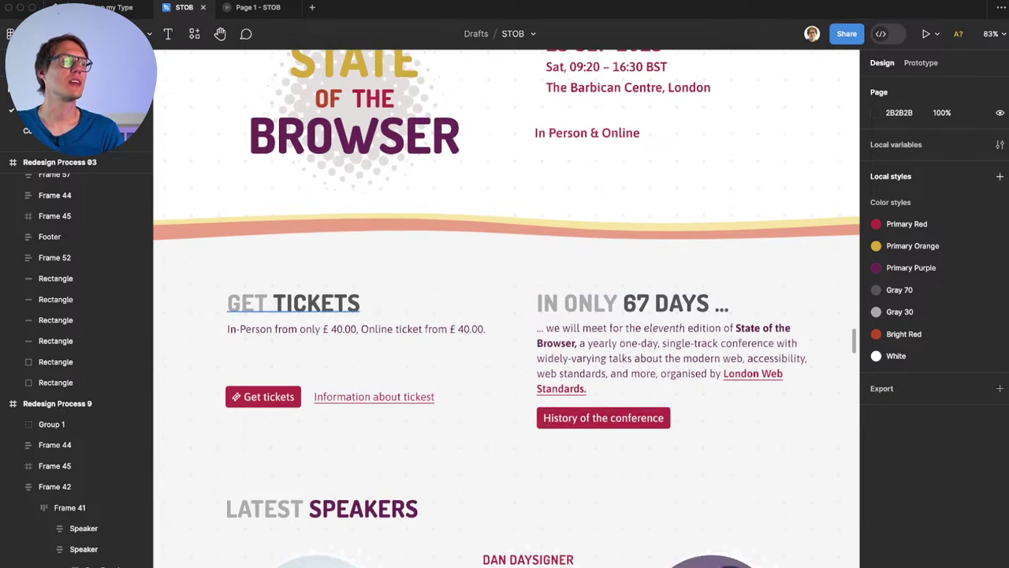
scroll(360, 323, up, 2)
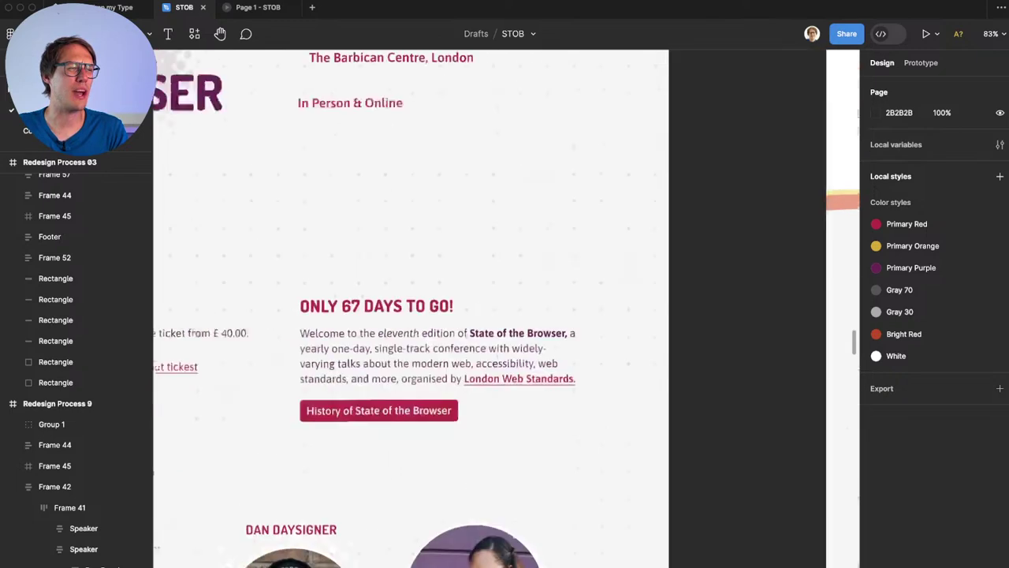
scroll(505, 307, right, 10)
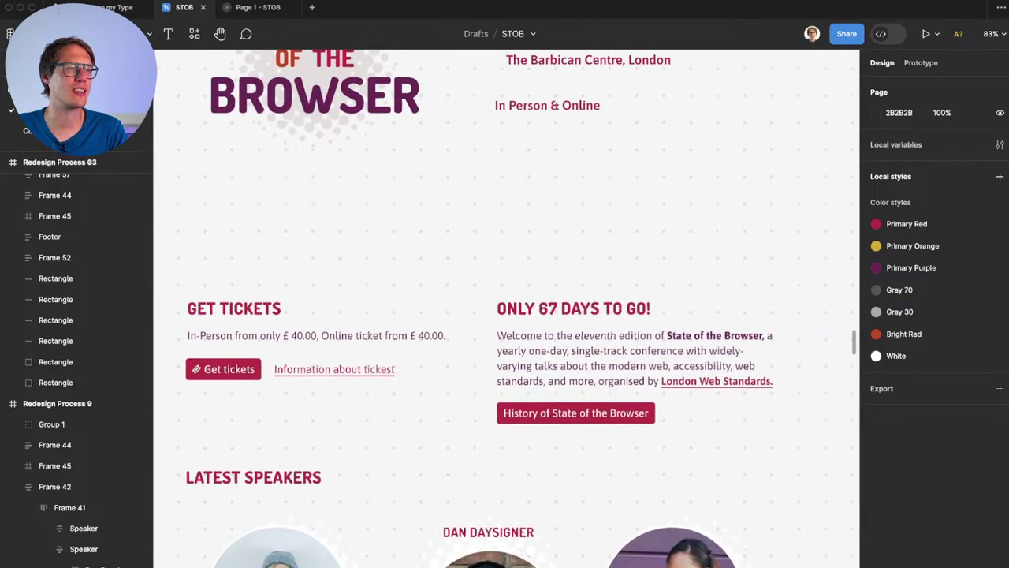
scroll(504, 308, right, 5)
scroll(505, 307, up, 1)
scroll(516, 339, up, 1)
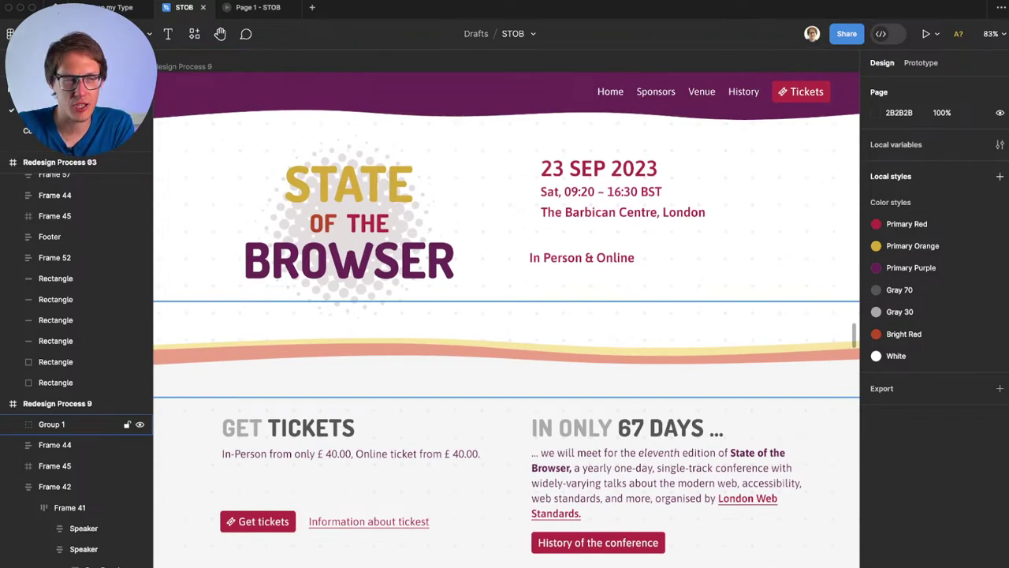
scroll(505, 307, down, 1)
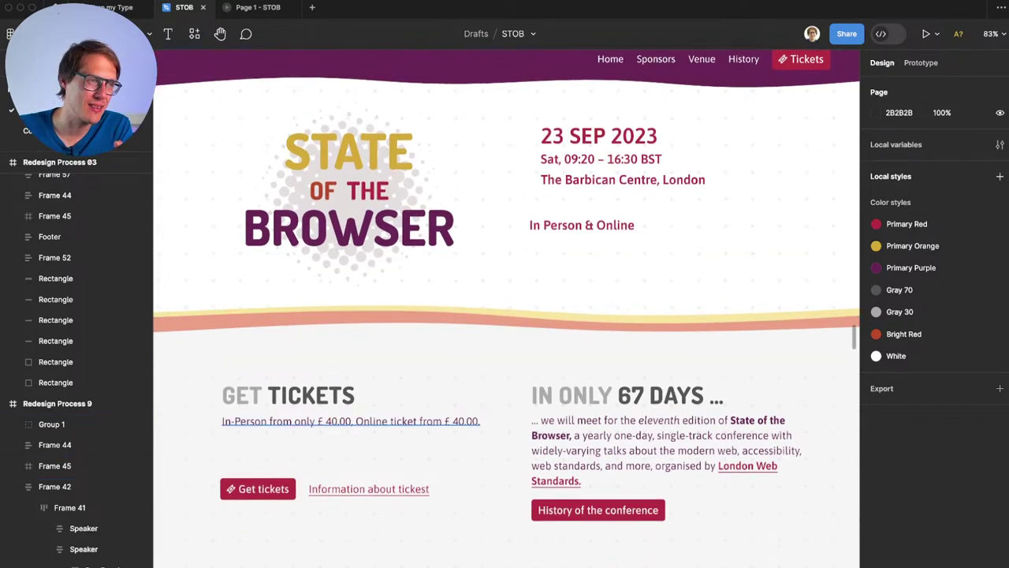
scroll(505, 307, left, 8)
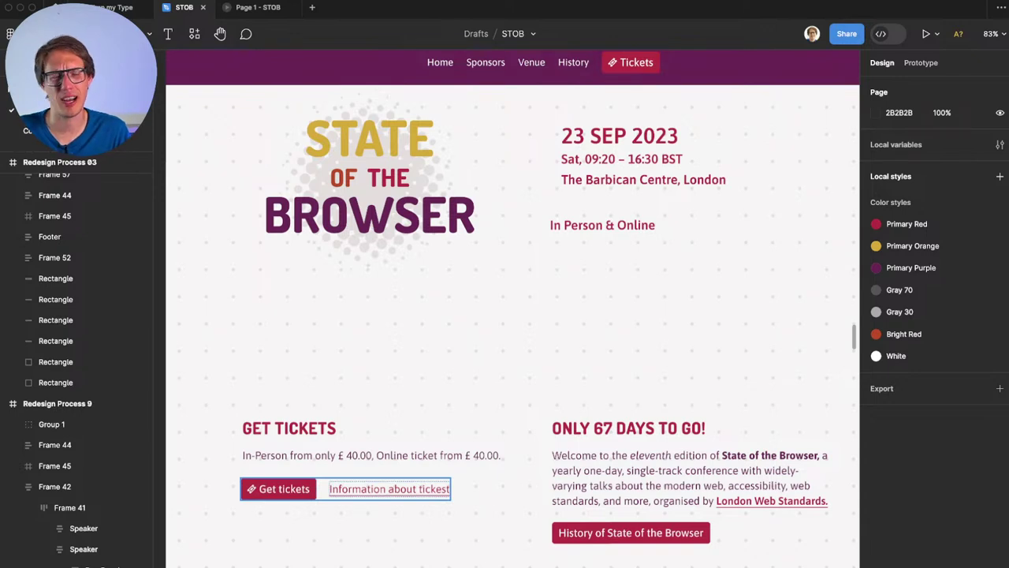
scroll(508, 310, right, 2)
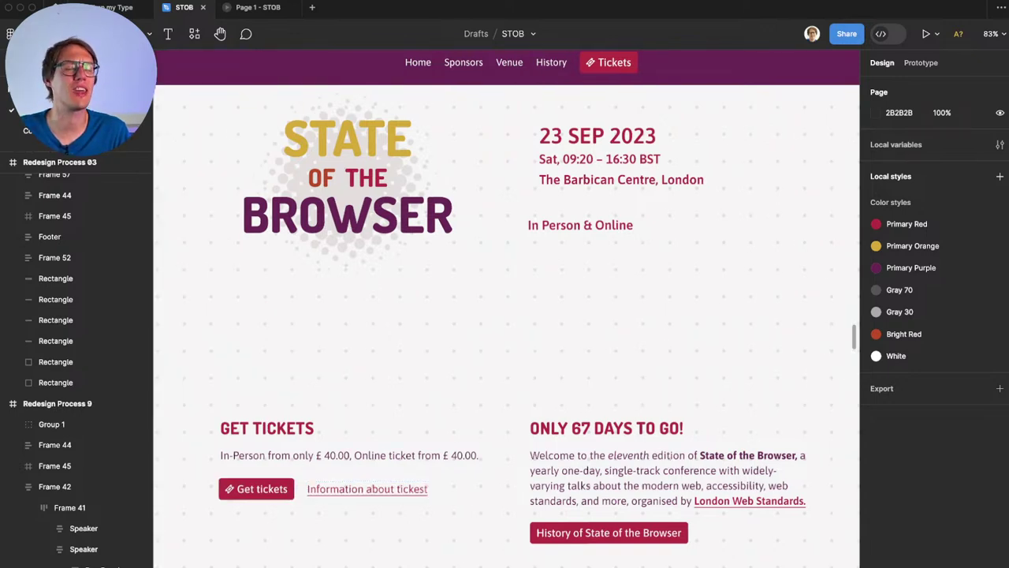
scroll(504, 307, right, 15)
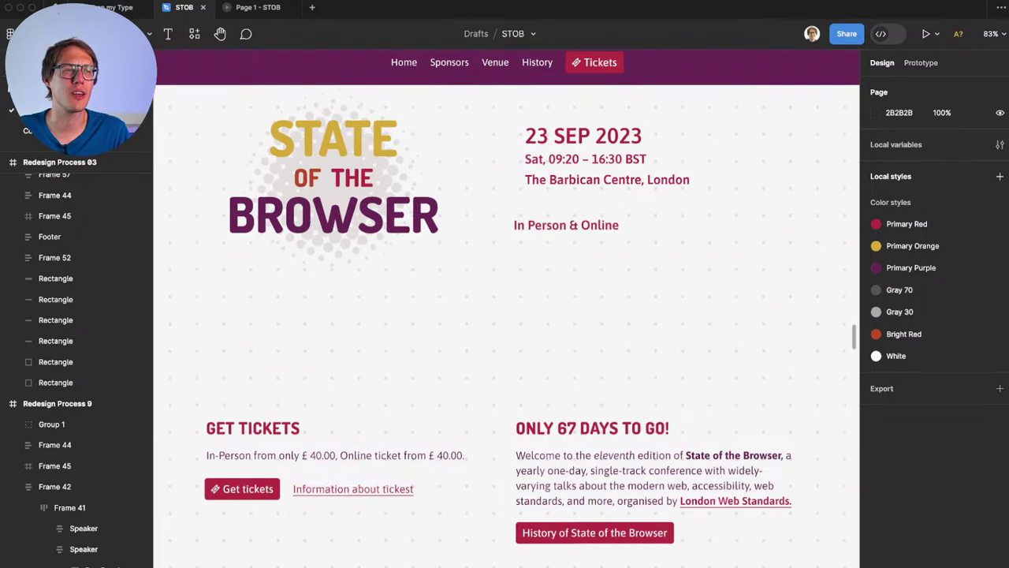
scroll(504, 308, left, 6)
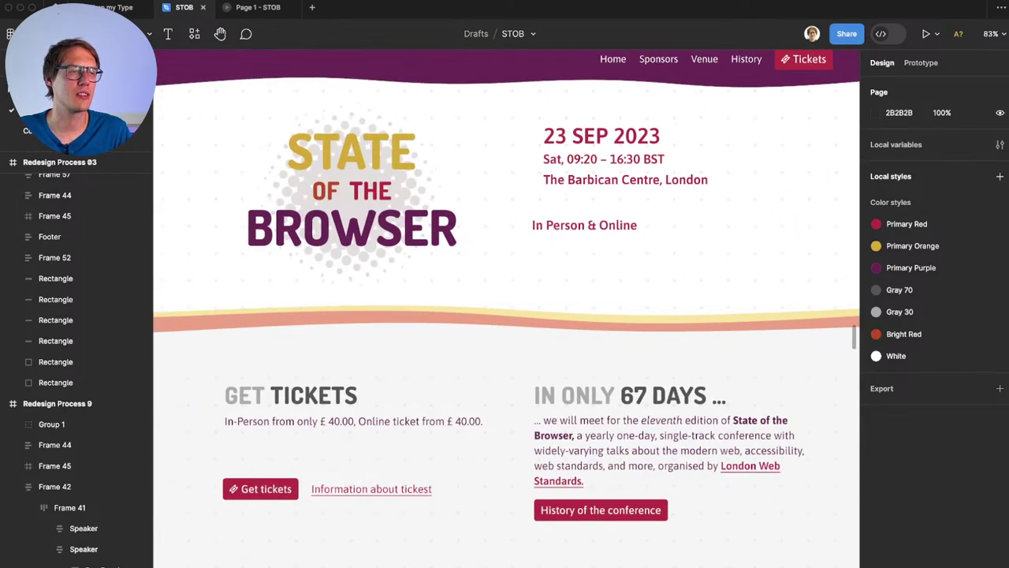
Step: Examine the transition from the wavy divider through Get Tickets to the Latest Speakers section in Redesign Process 9
scroll(505, 308, down, 3)
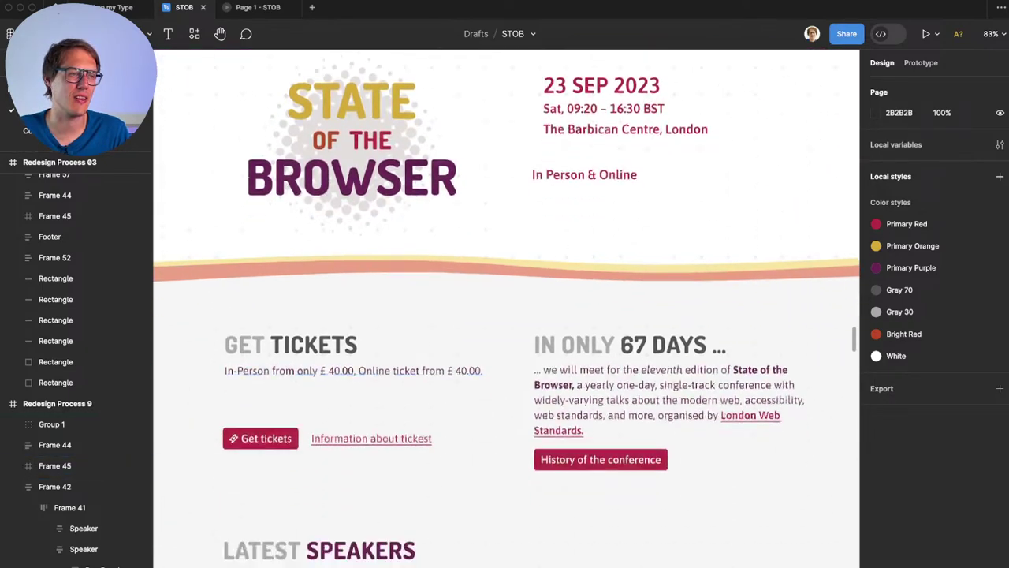
scroll(387, 383, up, 2)
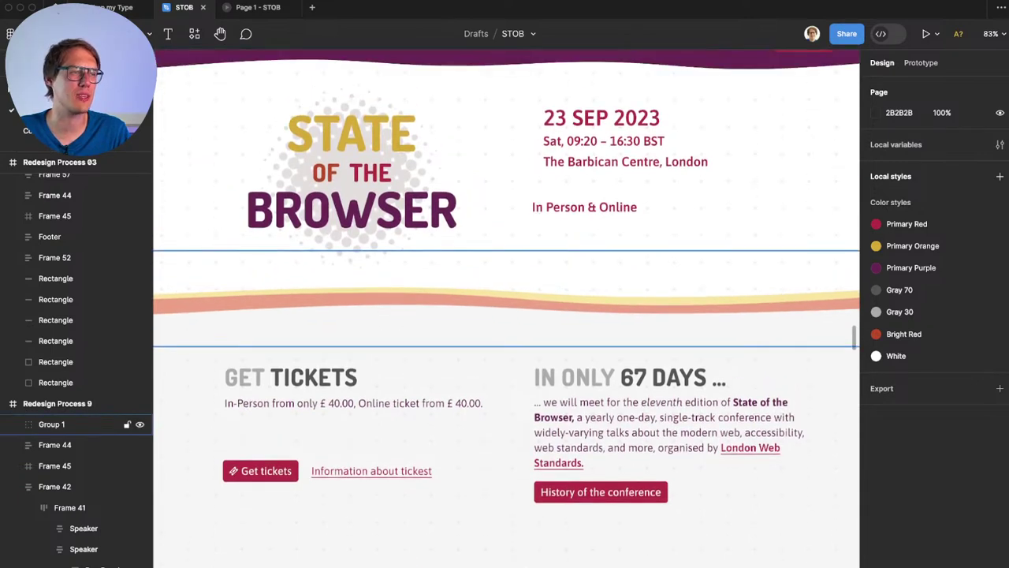
scroll(387, 383, down, 5)
scroll(387, 386, down, 2)
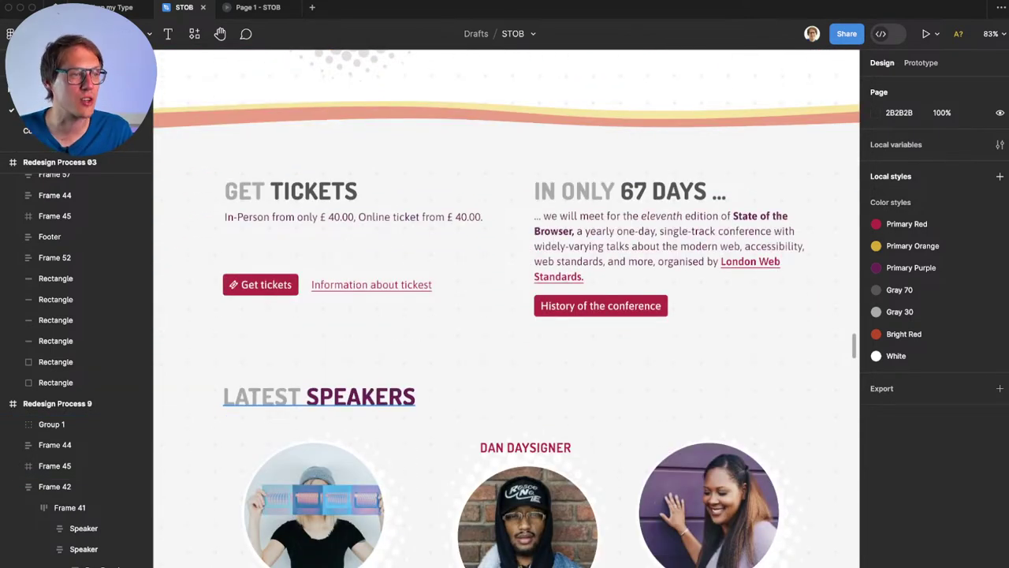
scroll(387, 386, up, 4)
scroll(387, 386, down, 8)
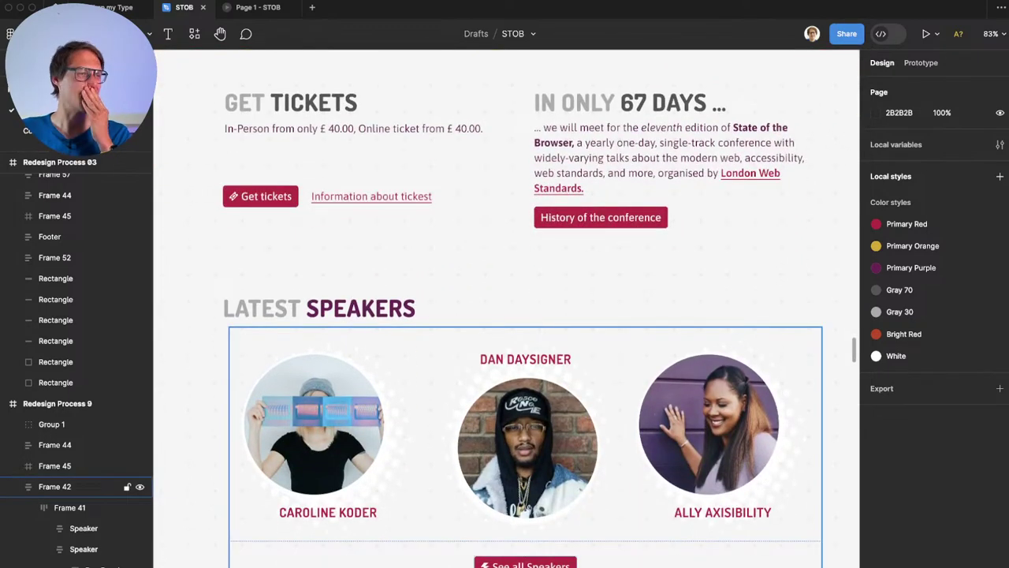
scroll(387, 386, down, 4)
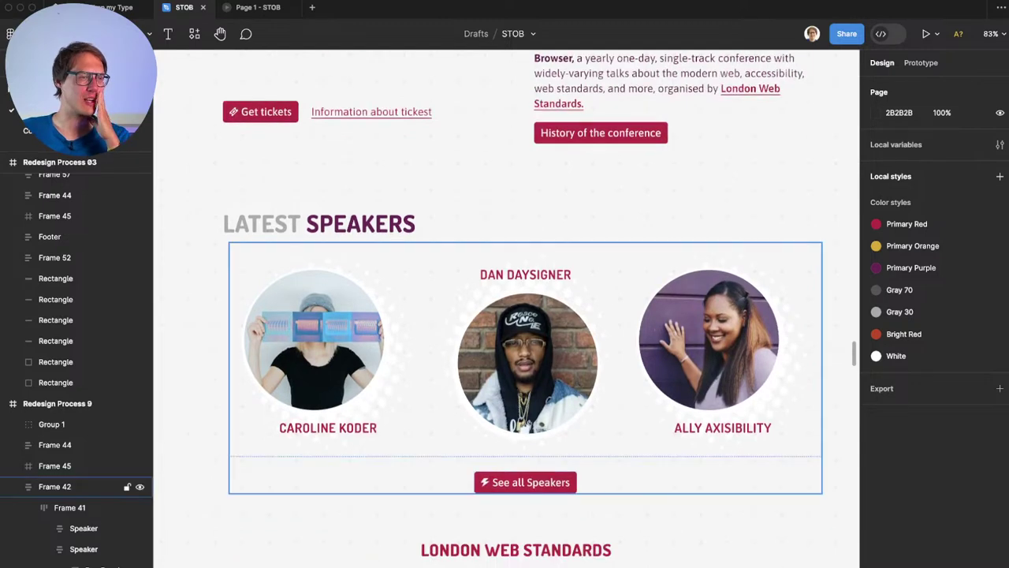
scroll(387, 386, down, 2)
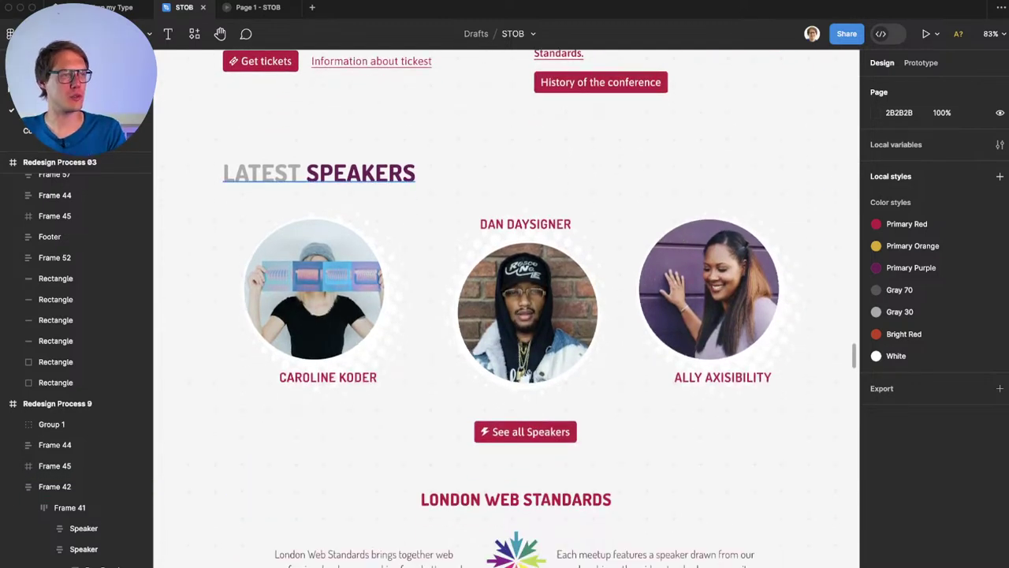
Step: Apply the Latest Speakers heading's Dosis ExtraBold 44 text properties to the London Web Standards heading, then centre its text and horizontal position
click(320, 173)
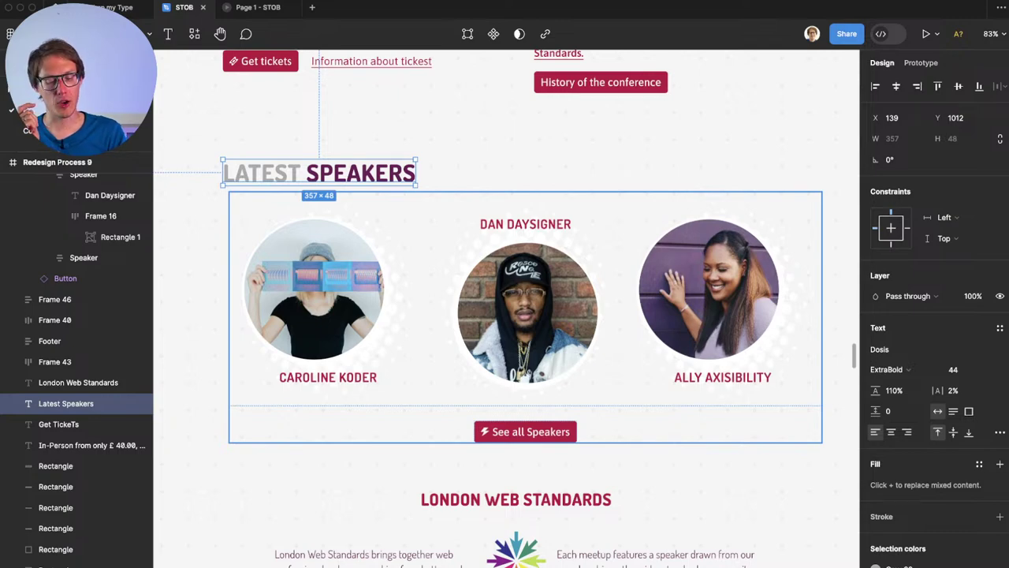
key(alt)
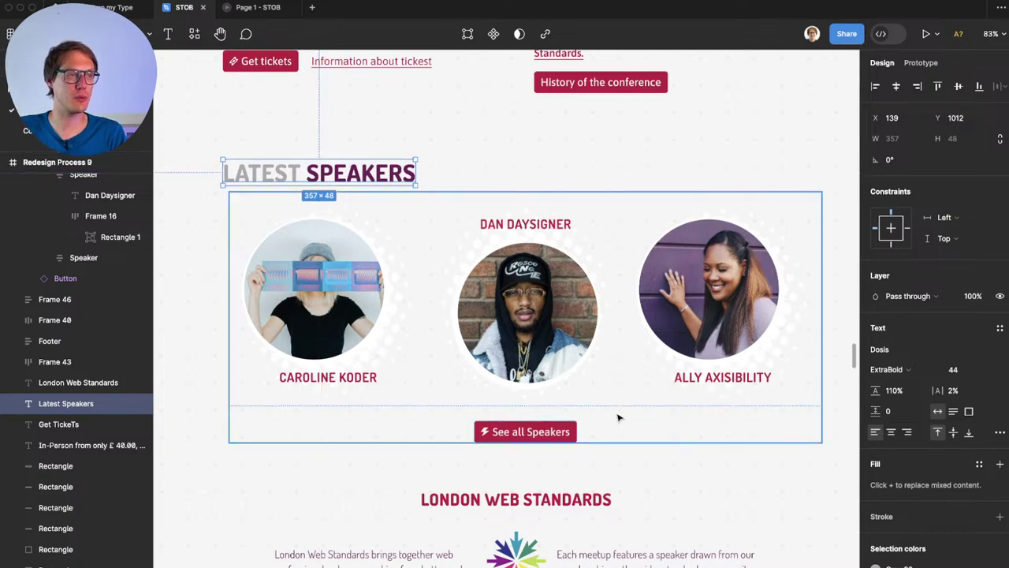
click(517, 499)
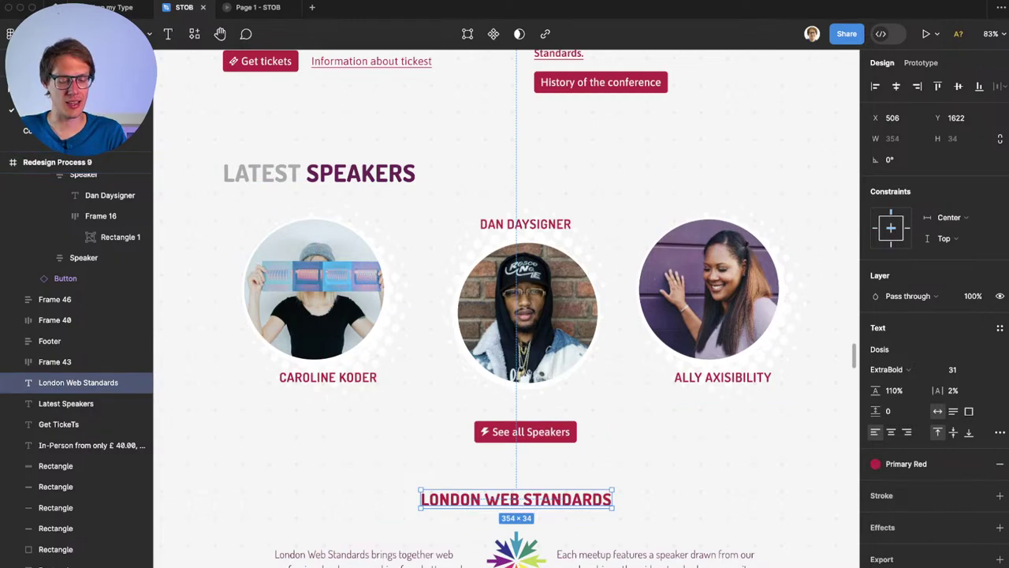
key(alt)
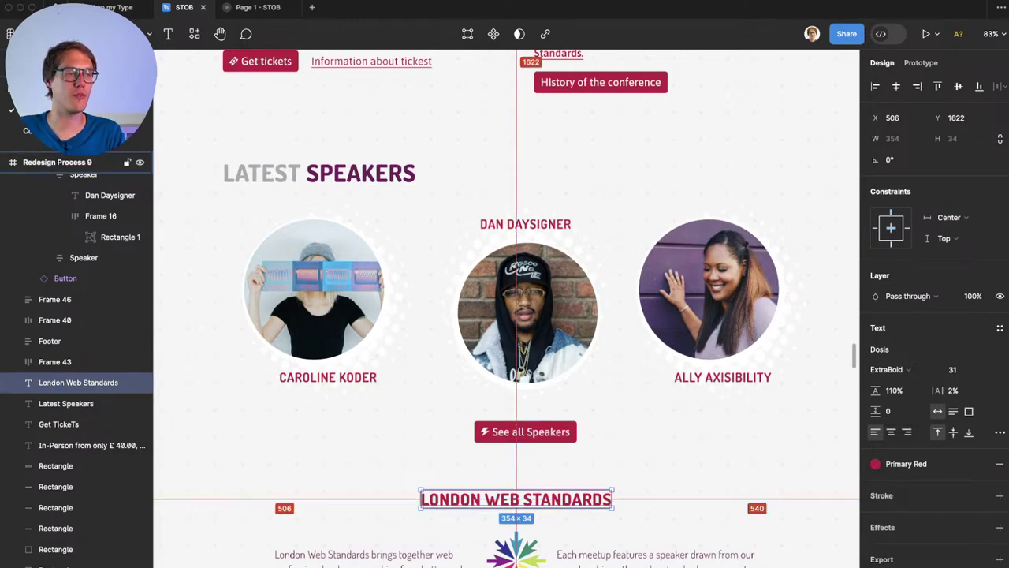
key(super+alt+v)
key(ctrl+Up)
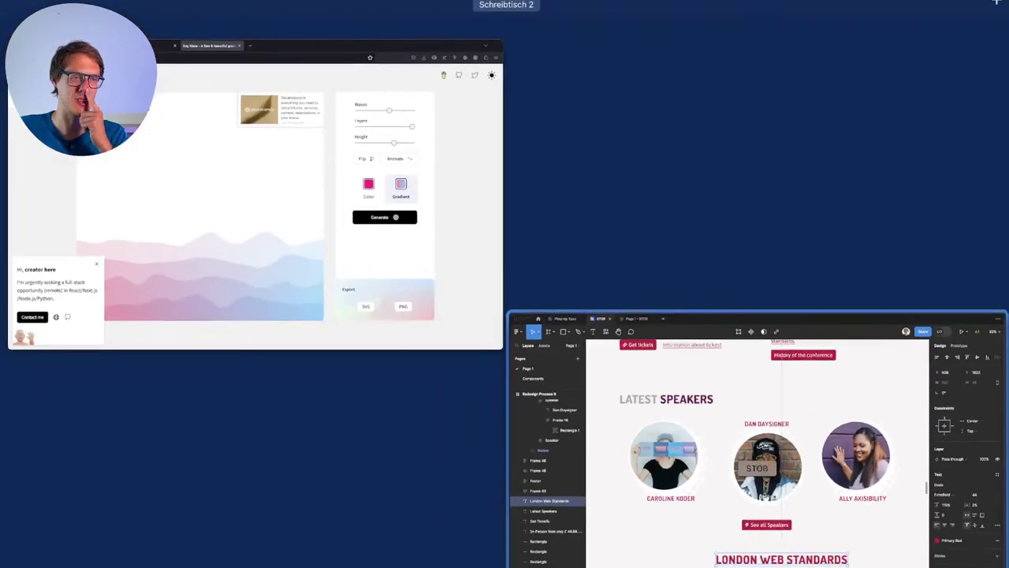
key(ctrl+Up)
scroll(506, 308, down, 2)
click(891, 432)
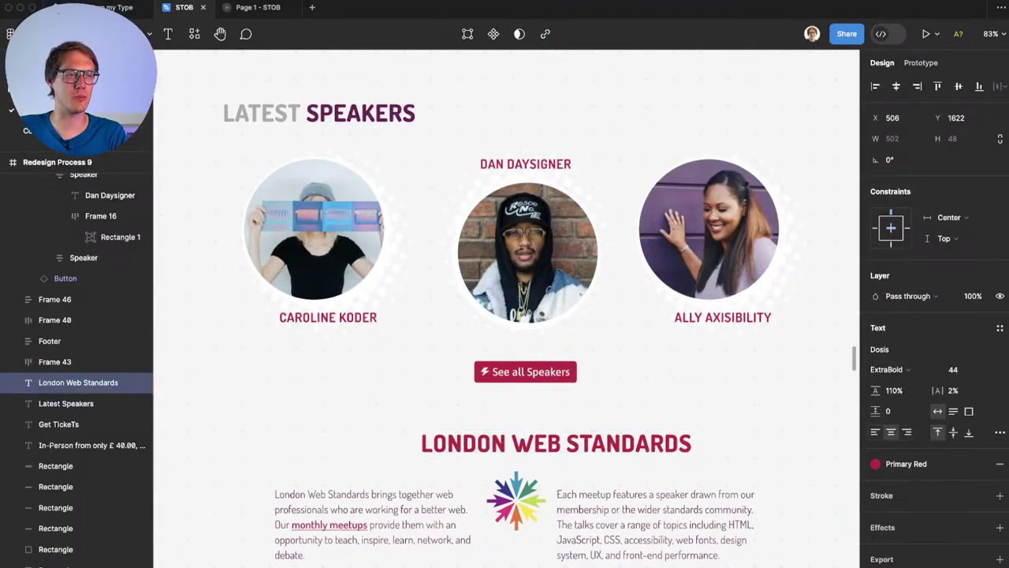
click(895, 86)
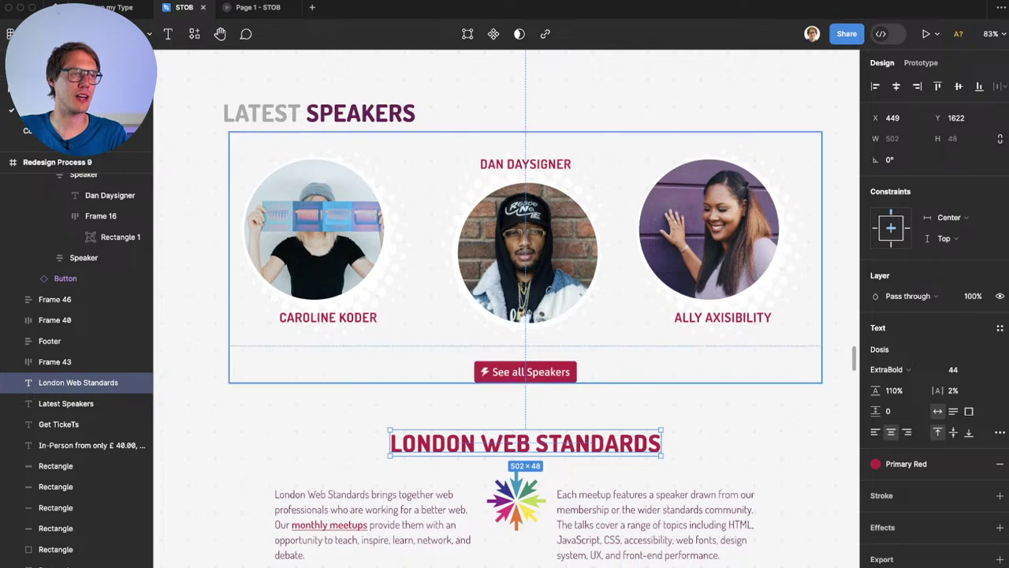
Step: Color the word "London" in the London Web Standards heading Gray 30, matching the word "Latest" in the speakers heading
double_click(261, 113)
click(262, 113)
click(899, 463)
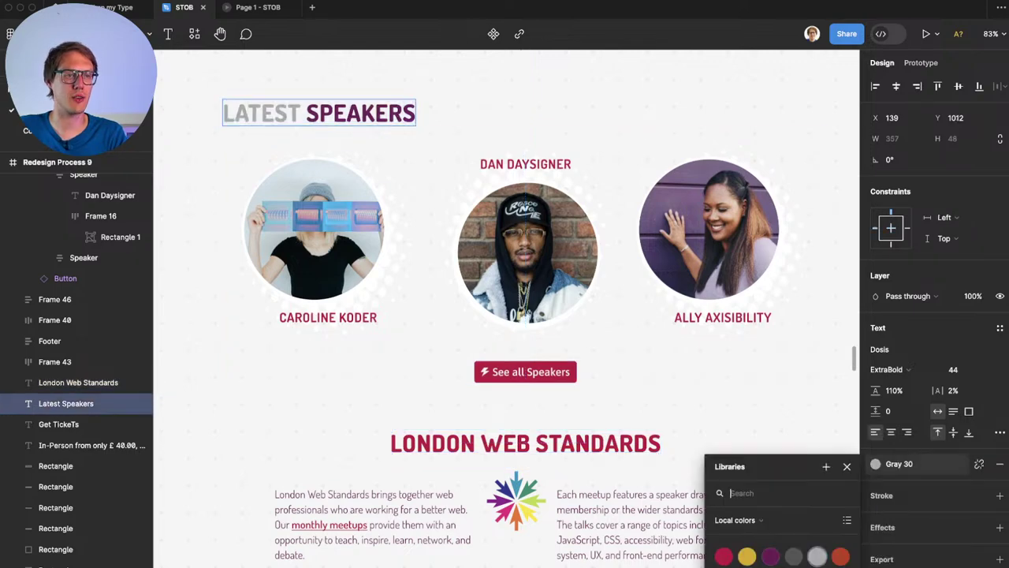
click(432, 443)
double_click(433, 443)
click(900, 463)
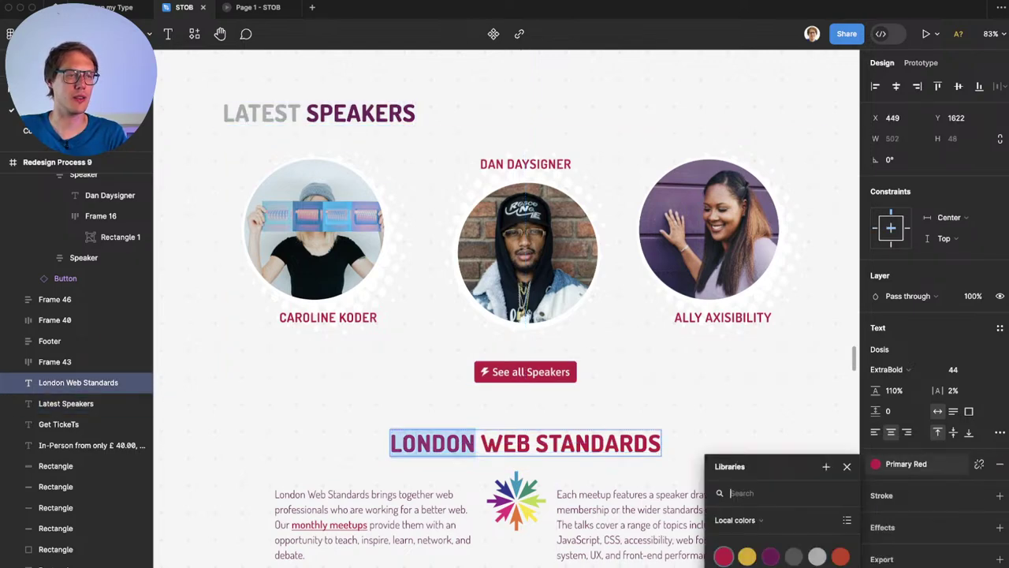
click(818, 556)
Step: Color the words "Web Standards" in the London Web Standards heading Primary Purple and deselect the heading
click(516, 444)
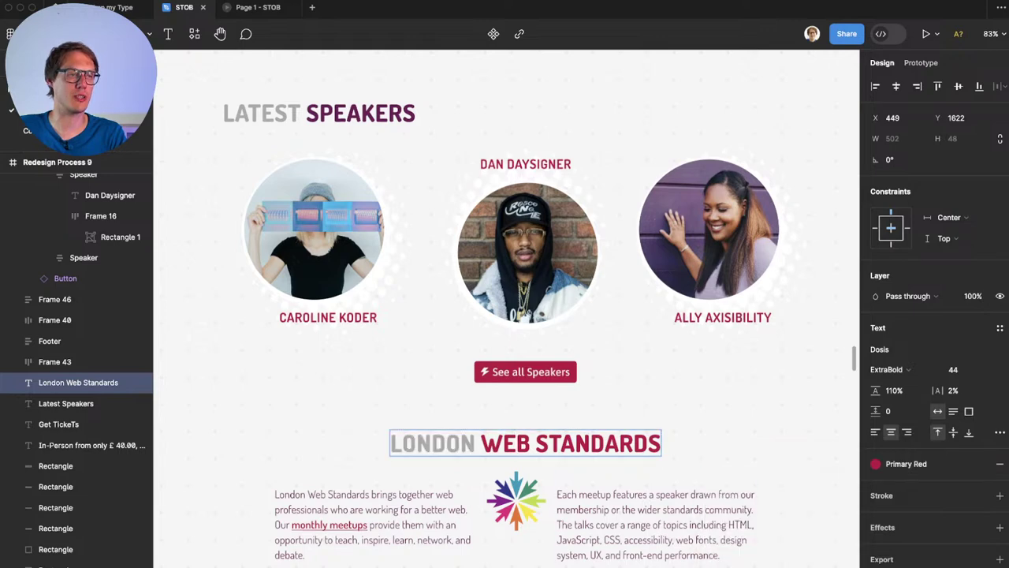
drag(516, 443, 599, 443)
click(907, 464)
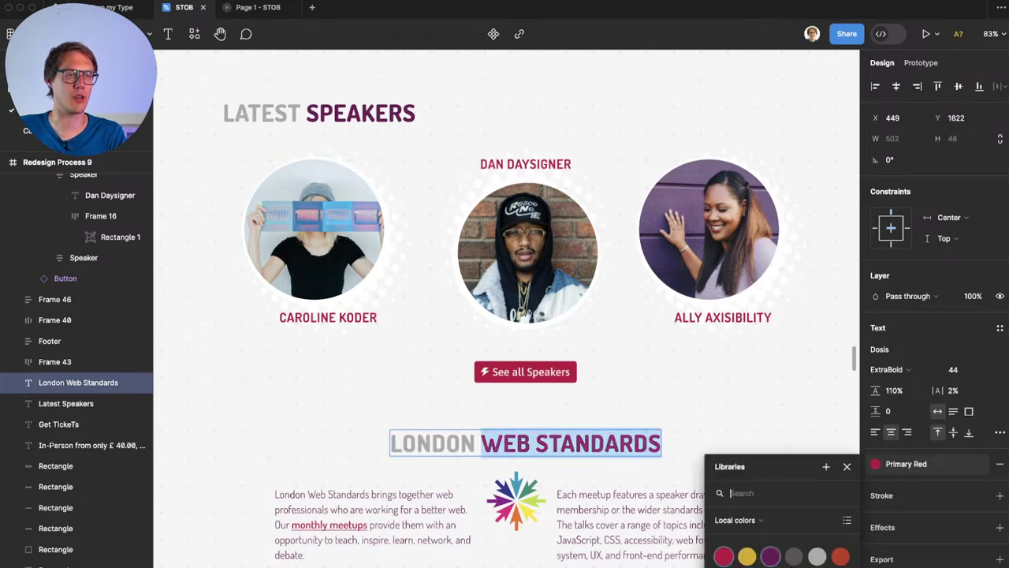
click(770, 556)
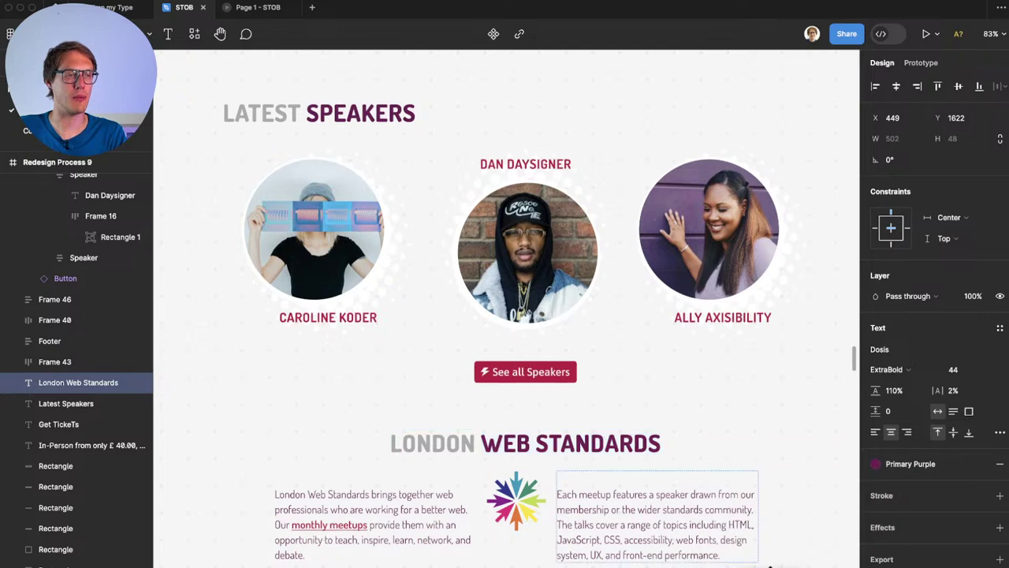
key(Escape)
key(Escape)
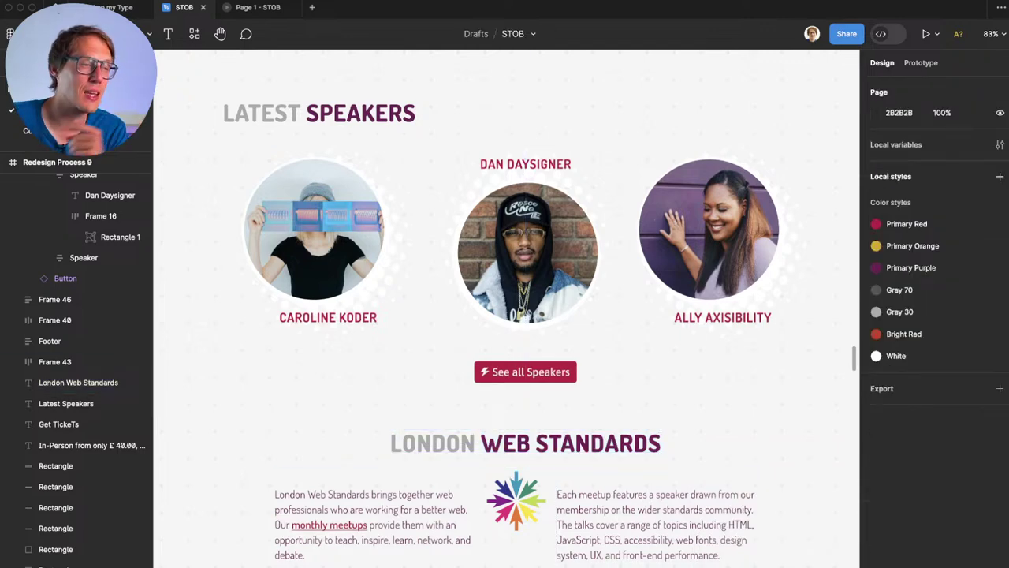
Step: Review the Latest Speakers and London Web Standards sections down to the striped purple footer
scroll(517, 465, down, 3)
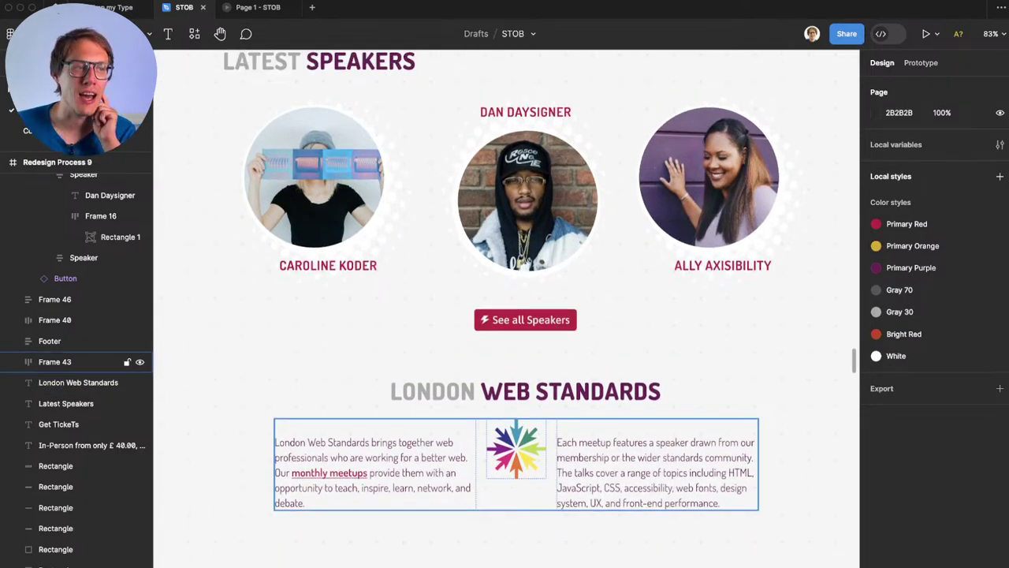
scroll(525, 332, up, 5)
scroll(525, 331, down, 2)
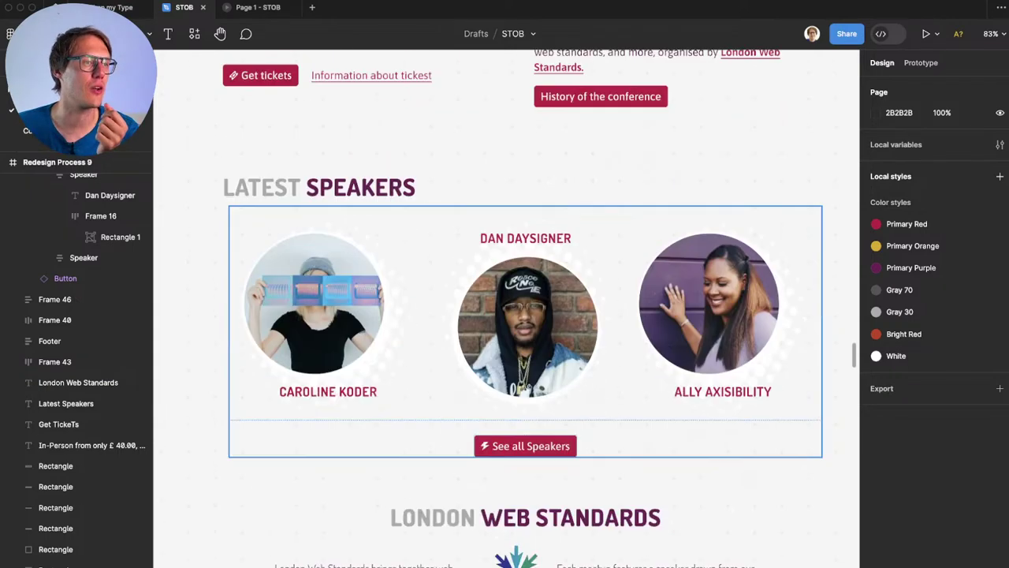
scroll(525, 332, down, 9)
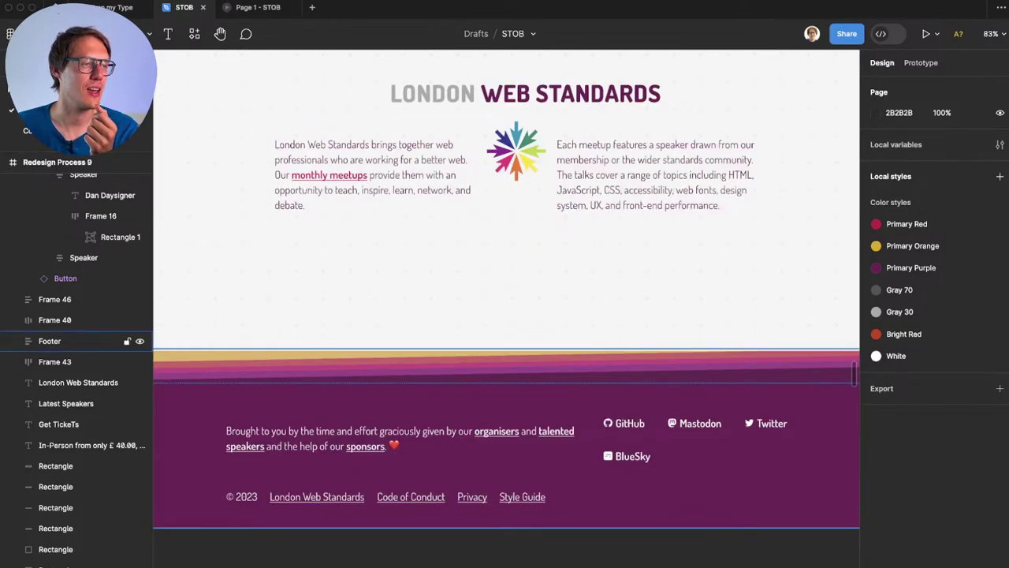
Step: Review the Redesign Process 9 page from the footer up to the header, ending on the Get Tickets heading
scroll(524, 515, down, 3)
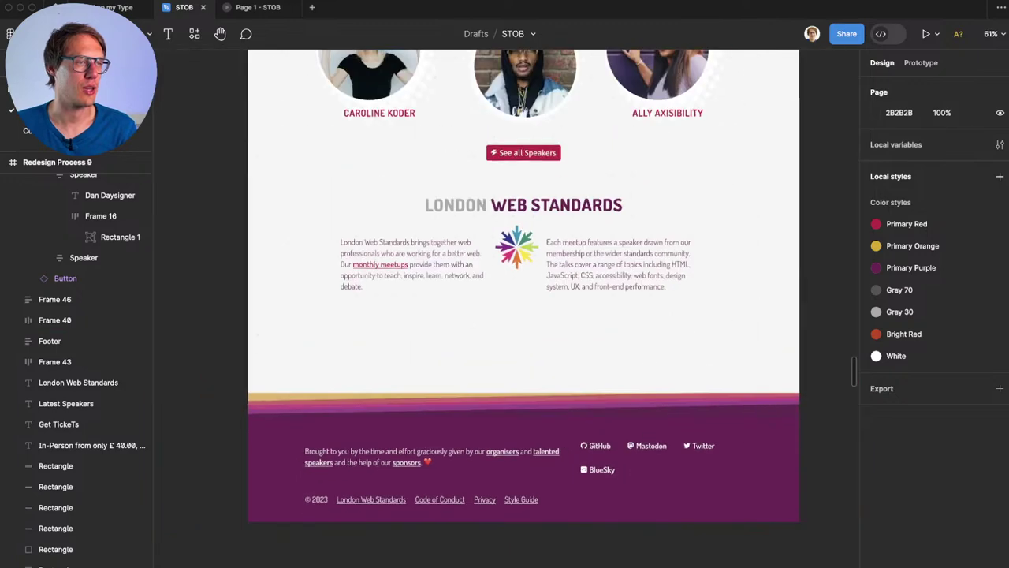
scroll(530, 504, down, 9)
scroll(529, 505, up, 5)
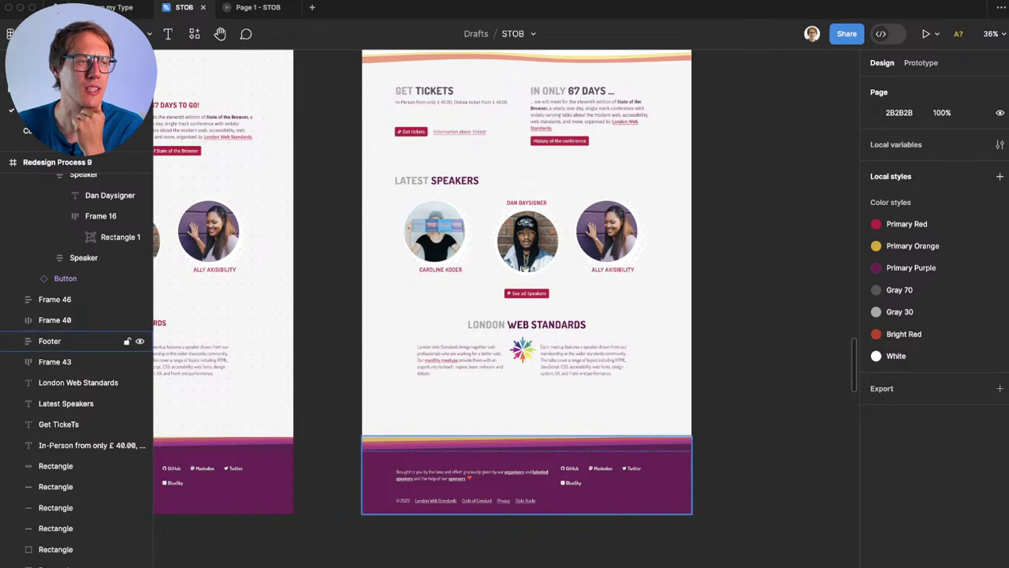
scroll(526, 316, up, 3)
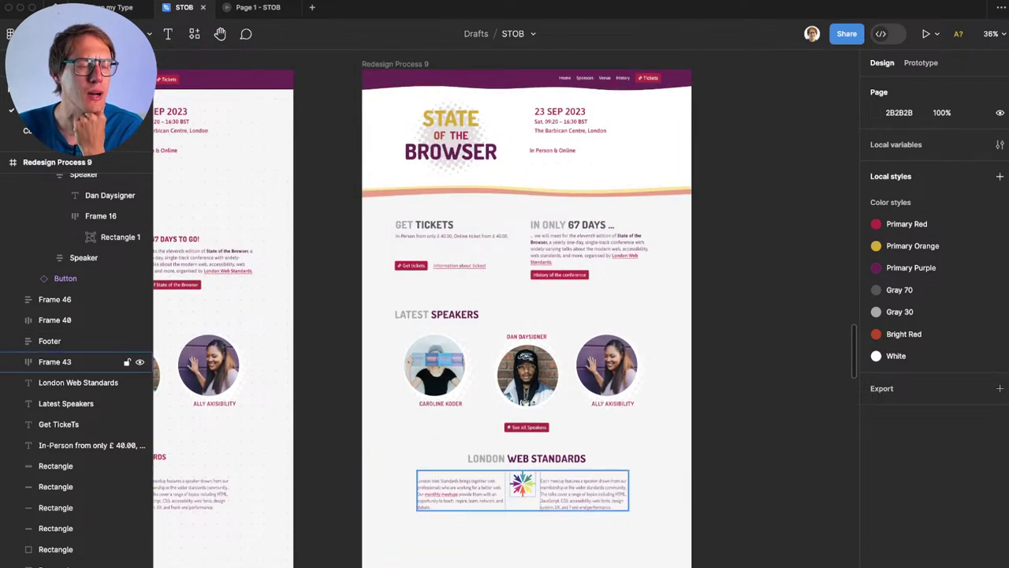
scroll(526, 483, up, 1)
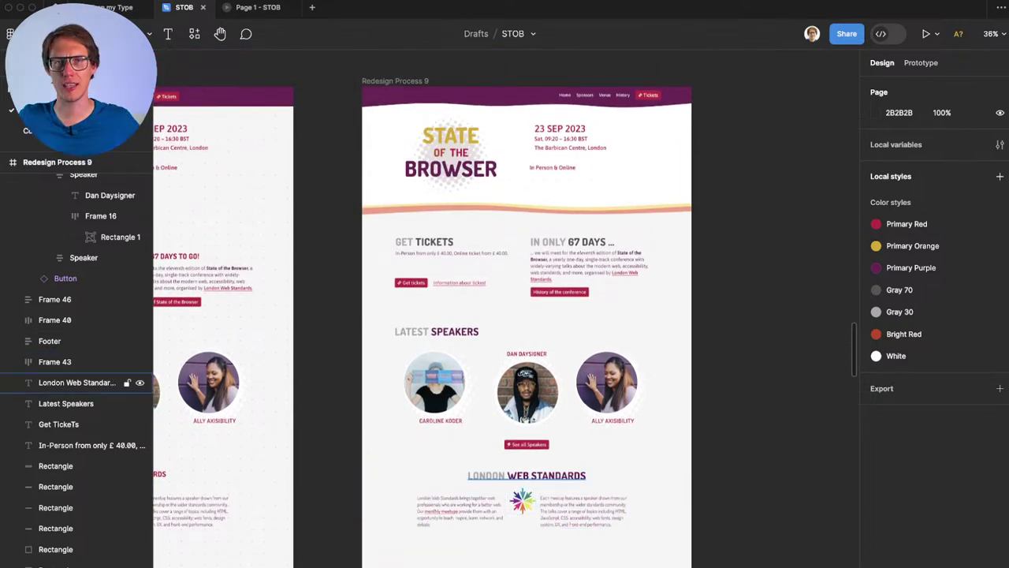
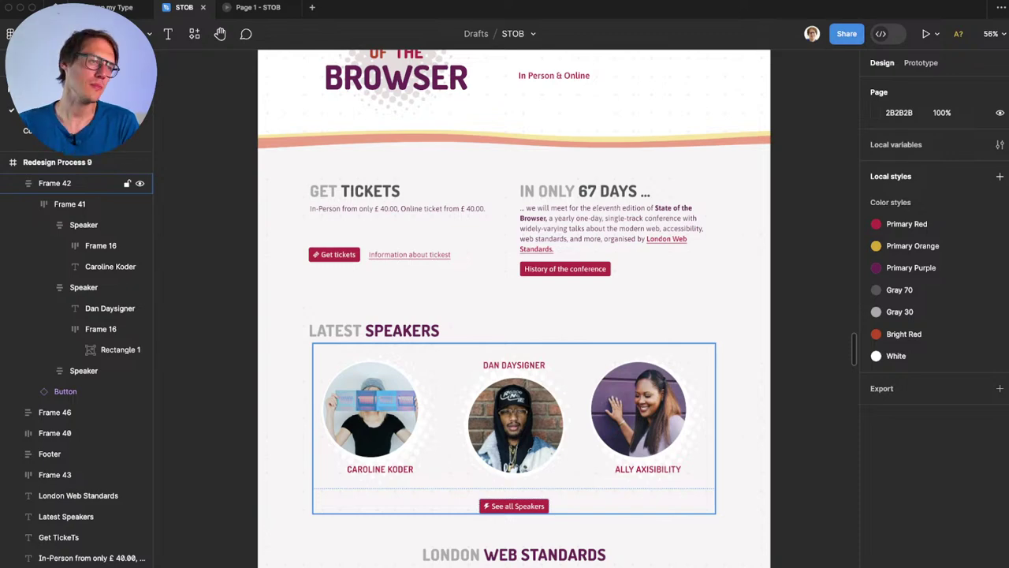
scroll(375, 264, up, 3)
scroll(375, 264, up, 2)
scroll(376, 263, left, 1)
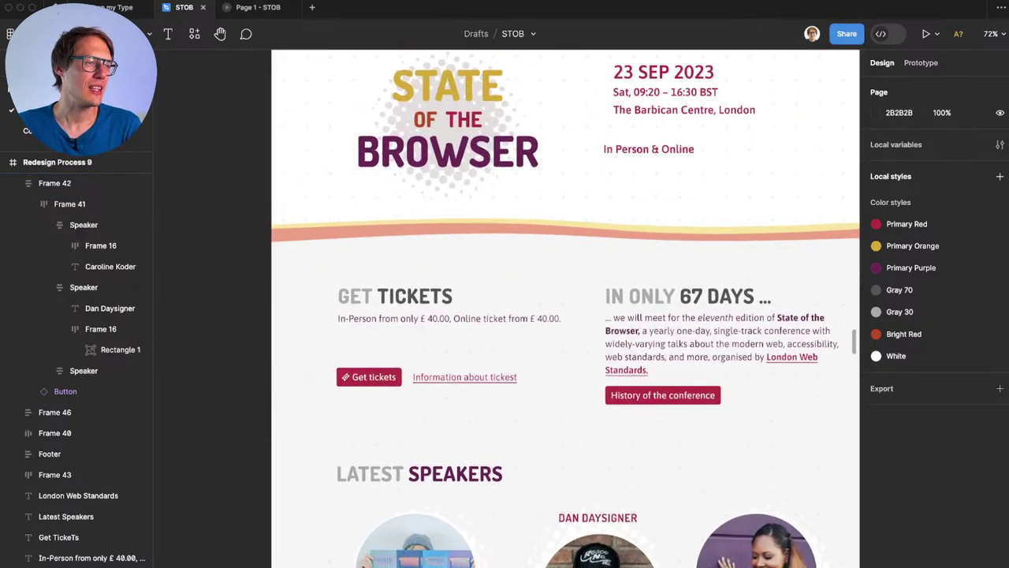
scroll(566, 308, left, 1)
scroll(565, 308, up, 1)
scroll(565, 308, right, 2)
scroll(565, 309, up, 1)
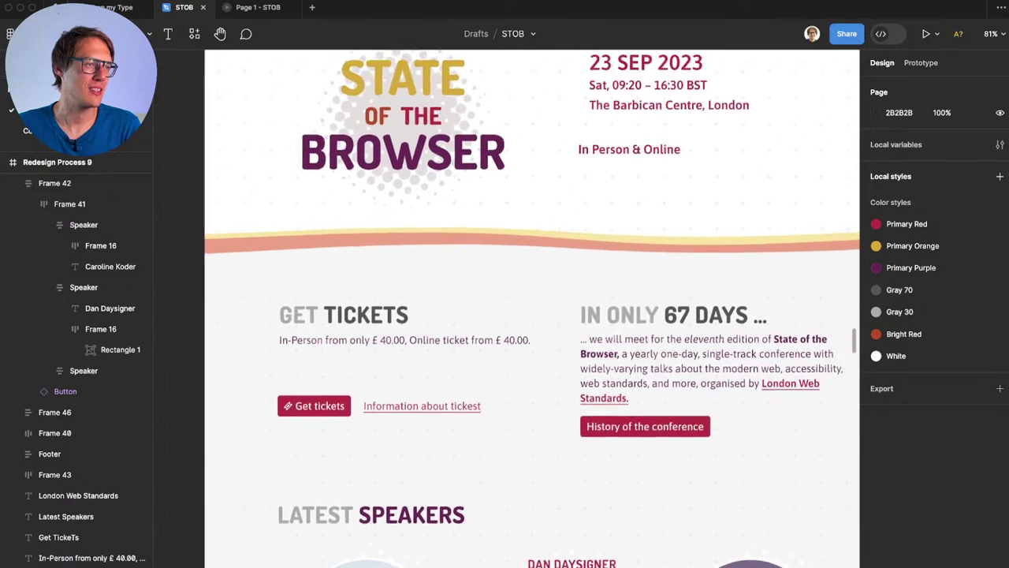
click(344, 315)
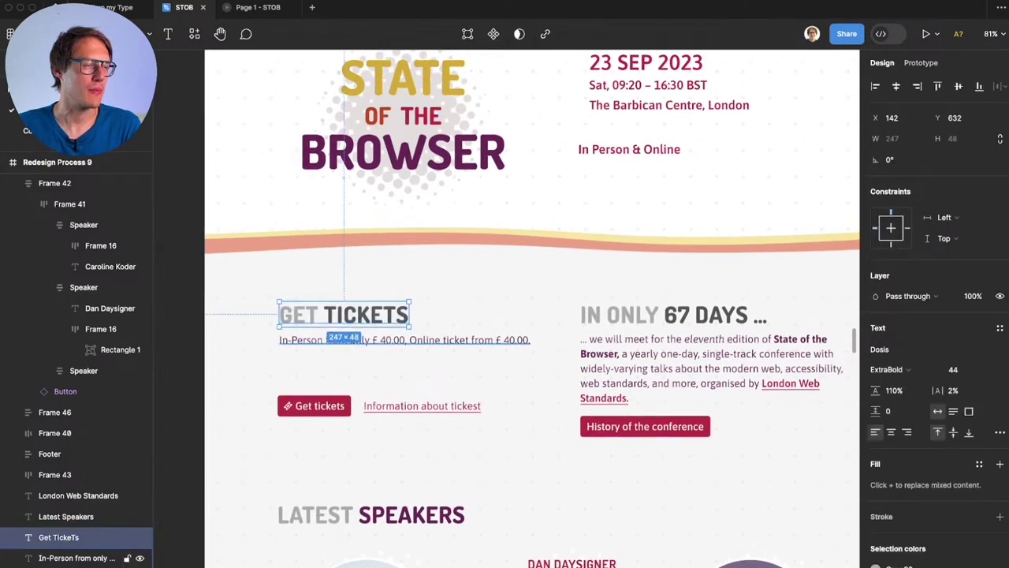
Step: Duplicate the Redesign Process 03 frame, place the copy beside Redesign Process 9 and deselect it
scroll(324, 345, down, 5)
scroll(324, 344, down, 3)
scroll(473, 394, down, 5)
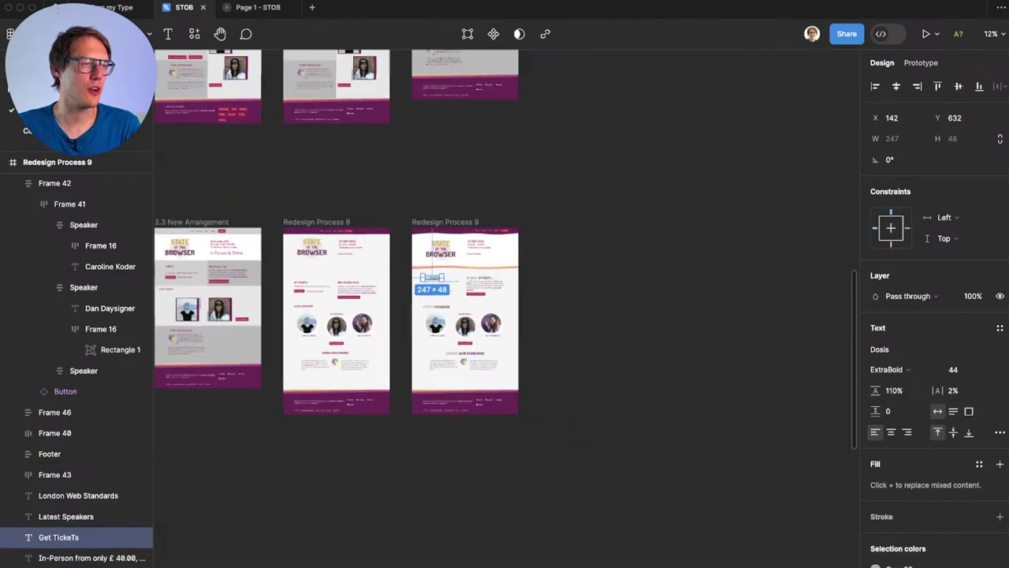
scroll(505, 315, down, 10)
scroll(504, 315, down, 2)
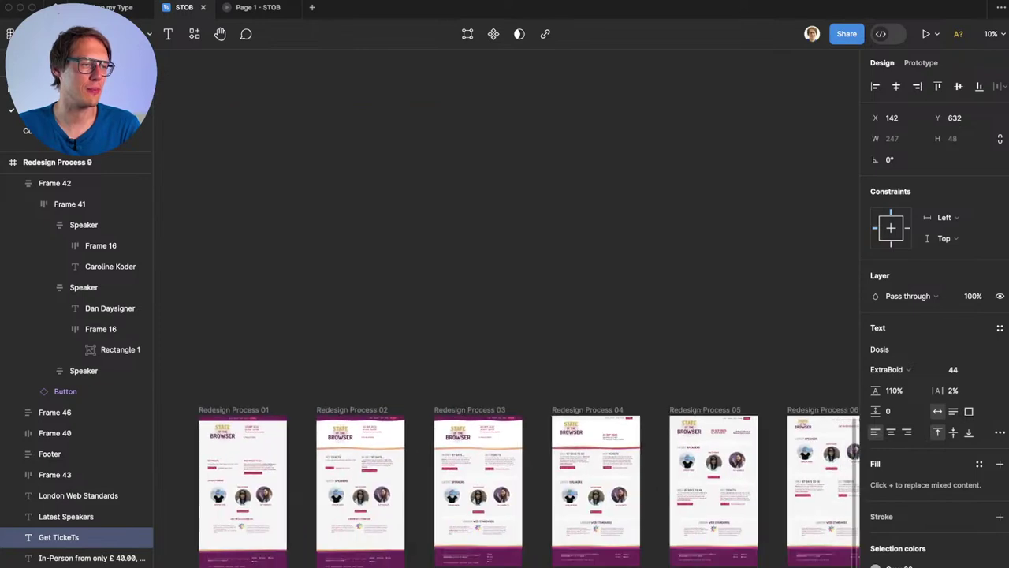
scroll(422, 290, down, 2)
scroll(463, 394, up, 1)
click(464, 497)
drag(464, 497, 503, 143)
scroll(503, 143, up, 4)
drag(503, 343, 524, 220)
key(Escape)
scroll(508, 190, up, 3)
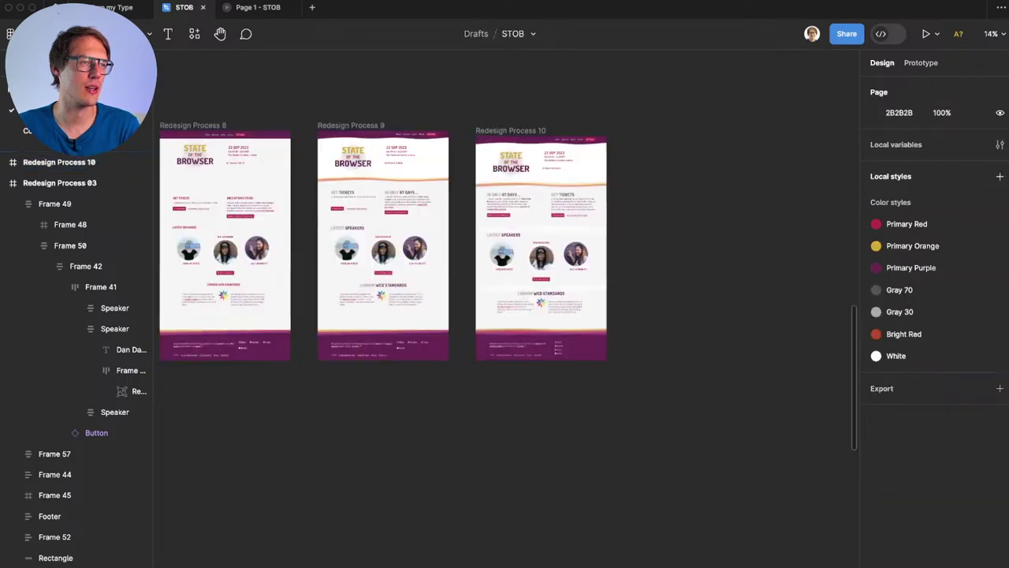
Step: Compare the header, Get Tickets and In Only 67 Days sections of Redesign Process 10 with those in Redesign Process 9
scroll(546, 142, up, 10)
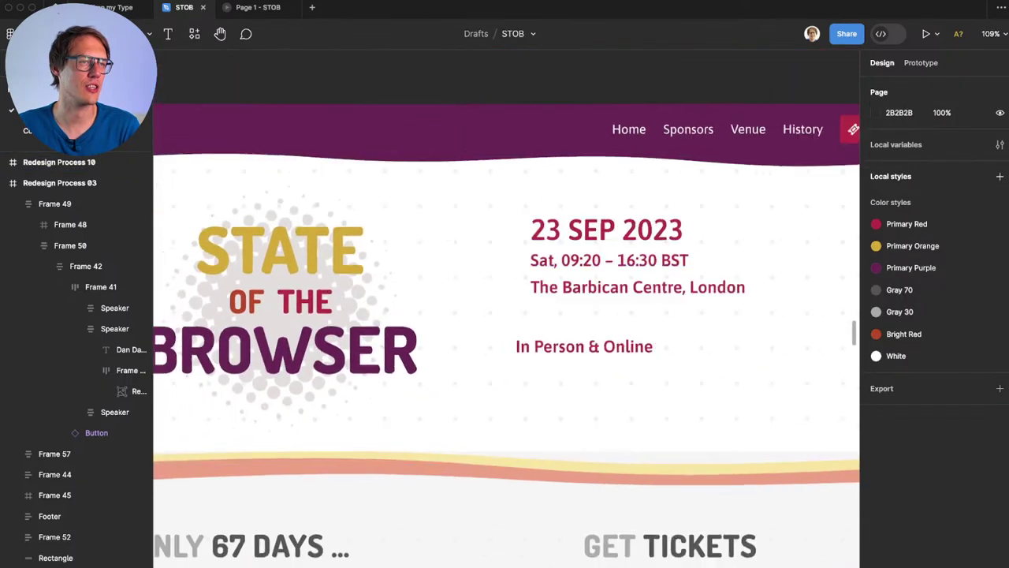
scroll(584, 296, down, 3)
scroll(584, 295, down, 1)
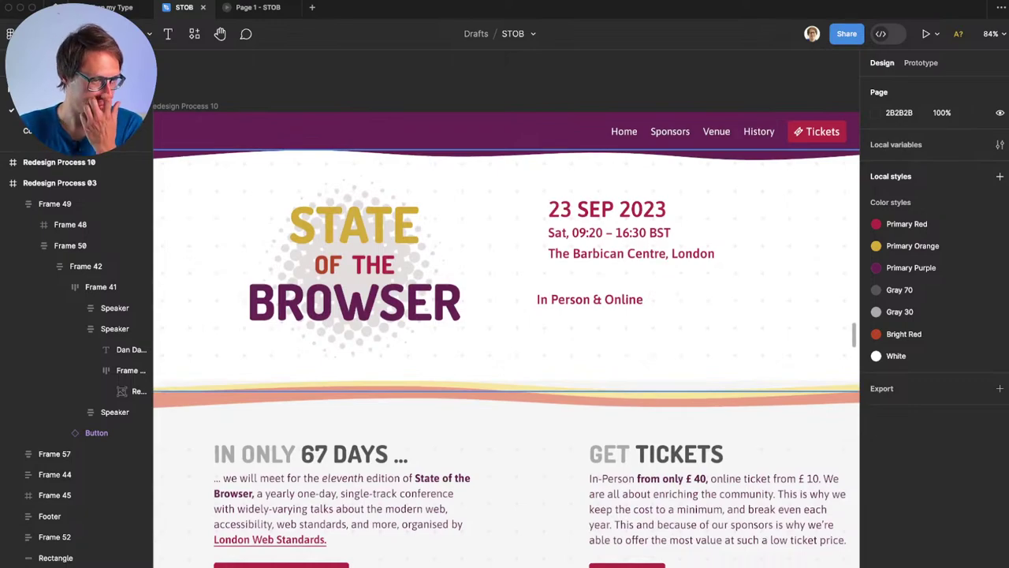
scroll(506, 315, down, 8)
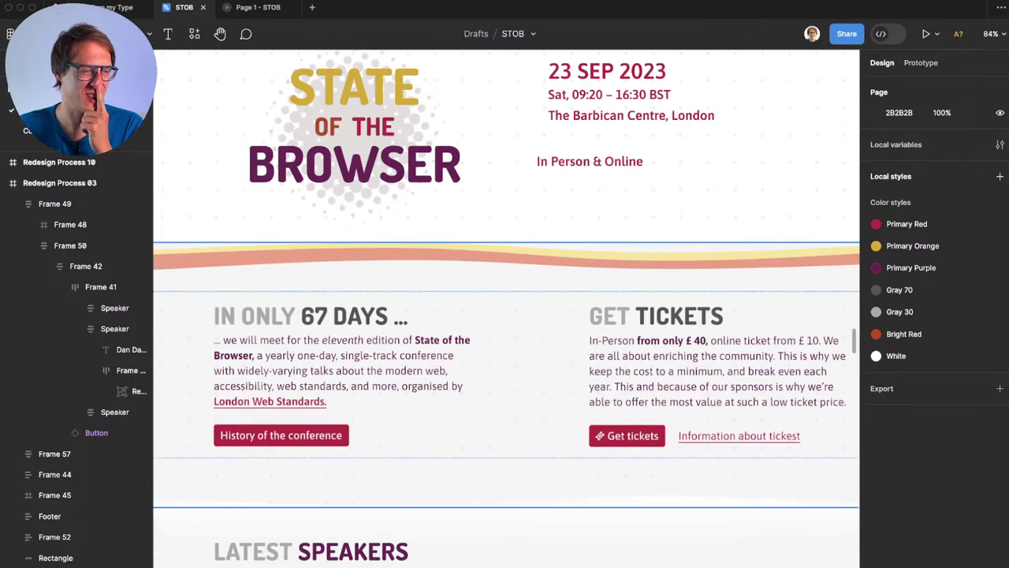
scroll(506, 315, down, 3)
scroll(507, 315, up, 8)
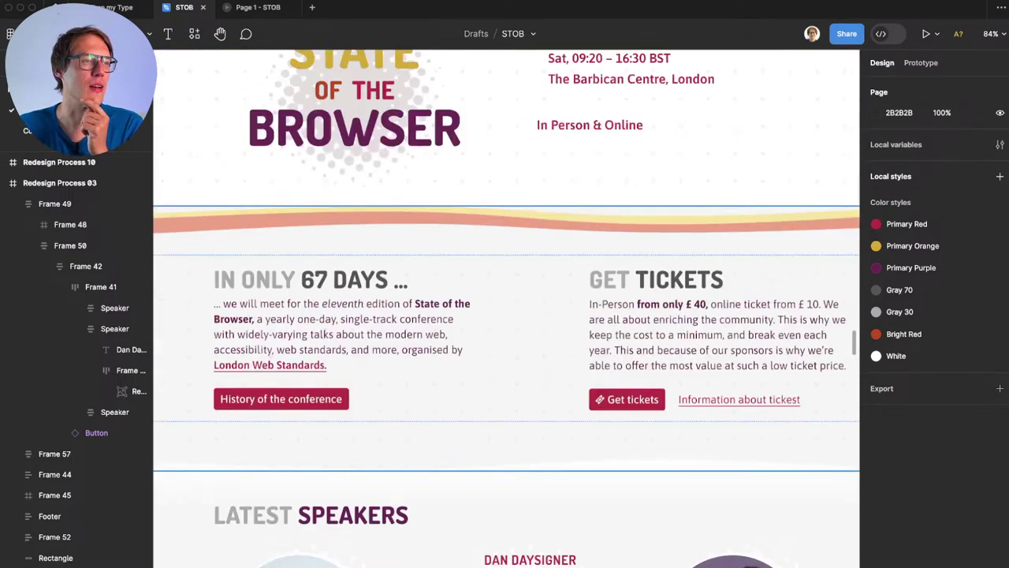
scroll(506, 316, down, 2)
scroll(506, 315, right, 10)
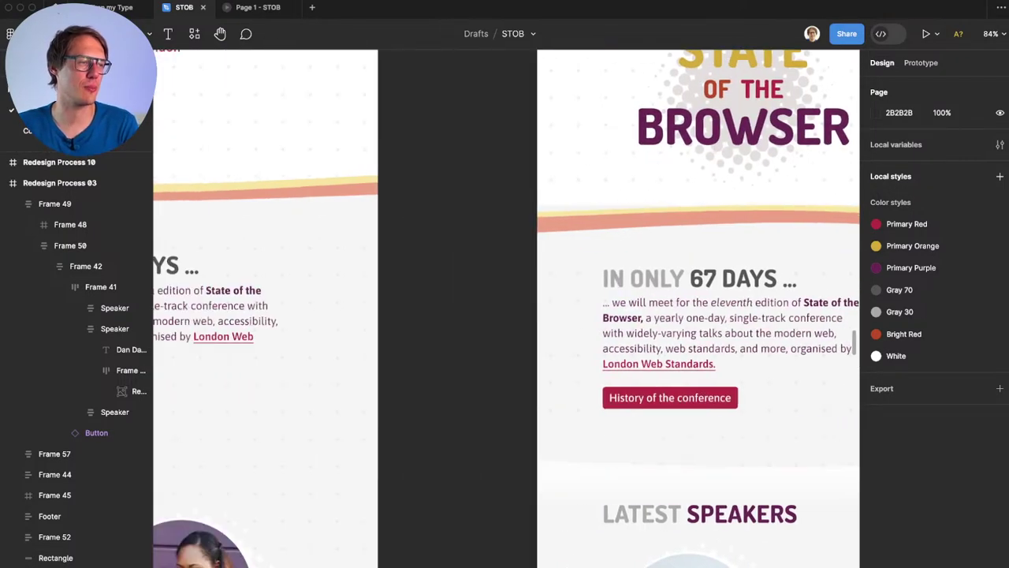
scroll(506, 315, left, 4)
scroll(402, 465, down, 2)
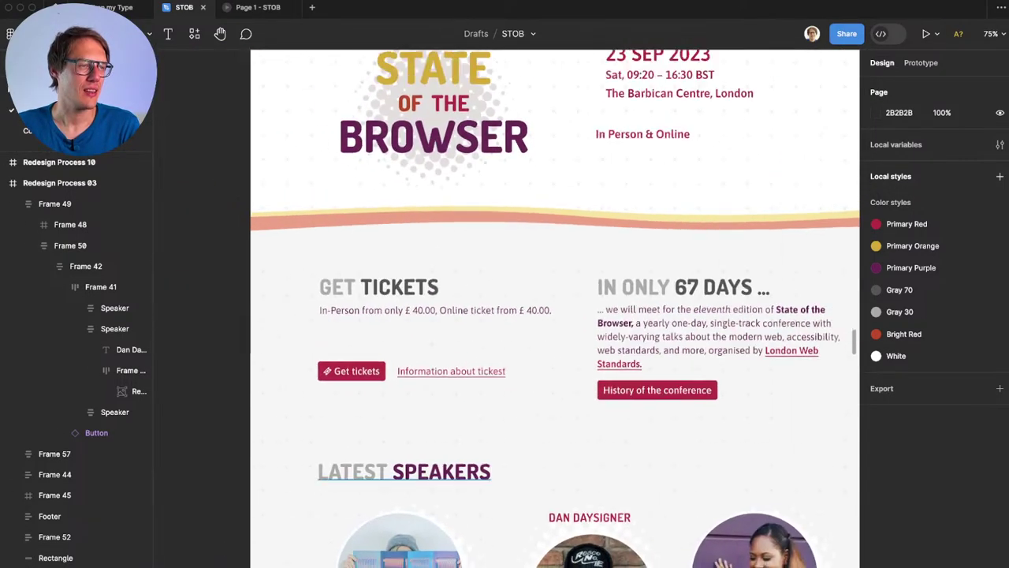
scroll(403, 465, right, 2)
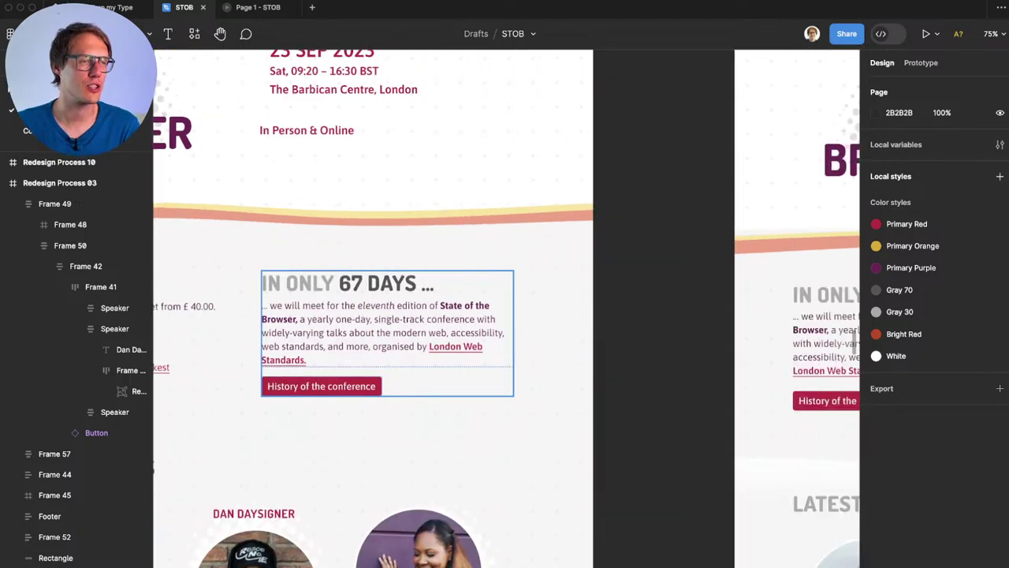
scroll(548, 347, left, 4)
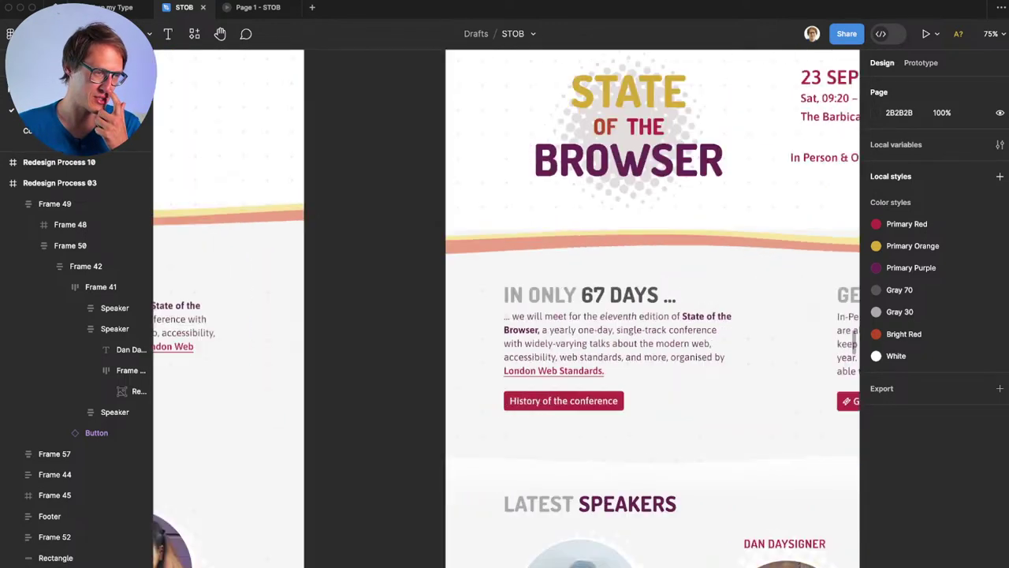
scroll(548, 347, right, 4)
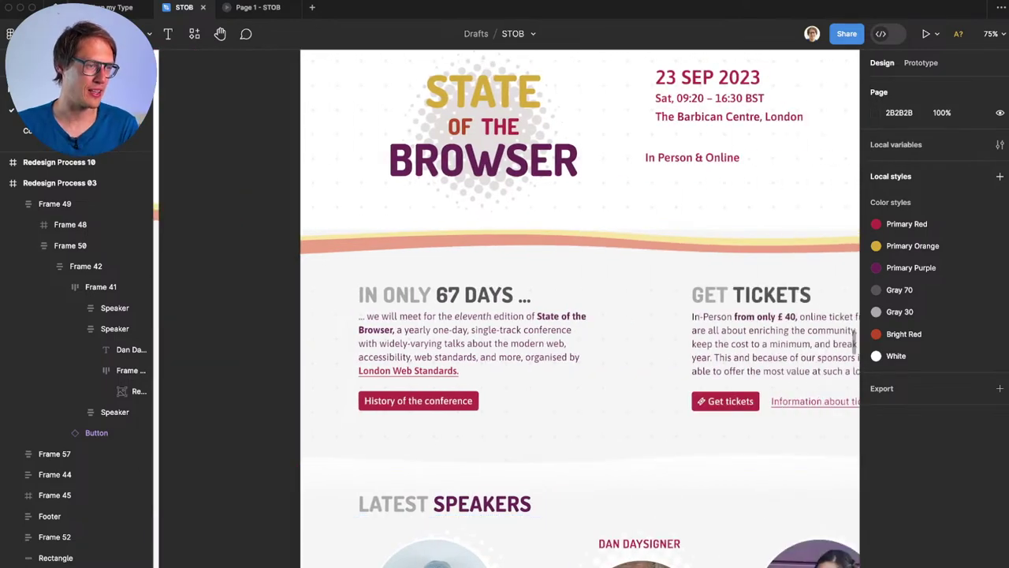
Step: Compare the Latest Speakers section of Redesign Process 9 with the one in Redesign Process 10
scroll(548, 347, down, 3)
scroll(548, 347, right, 2)
scroll(548, 347, left, 5)
scroll(544, 315, left, 6)
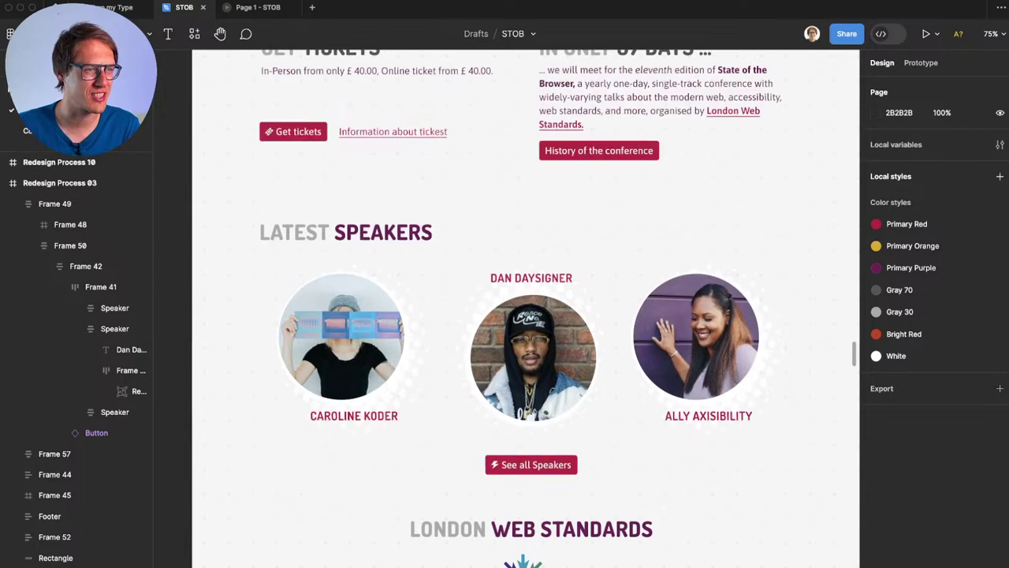
scroll(610, 299, up, 5)
scroll(658, 303, down, 5)
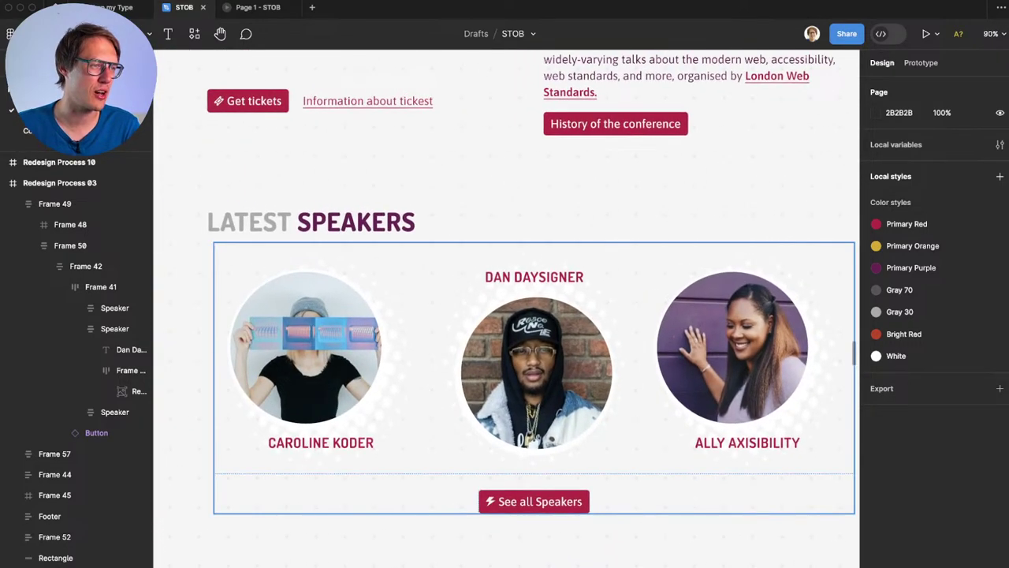
scroll(504, 354, right, 2)
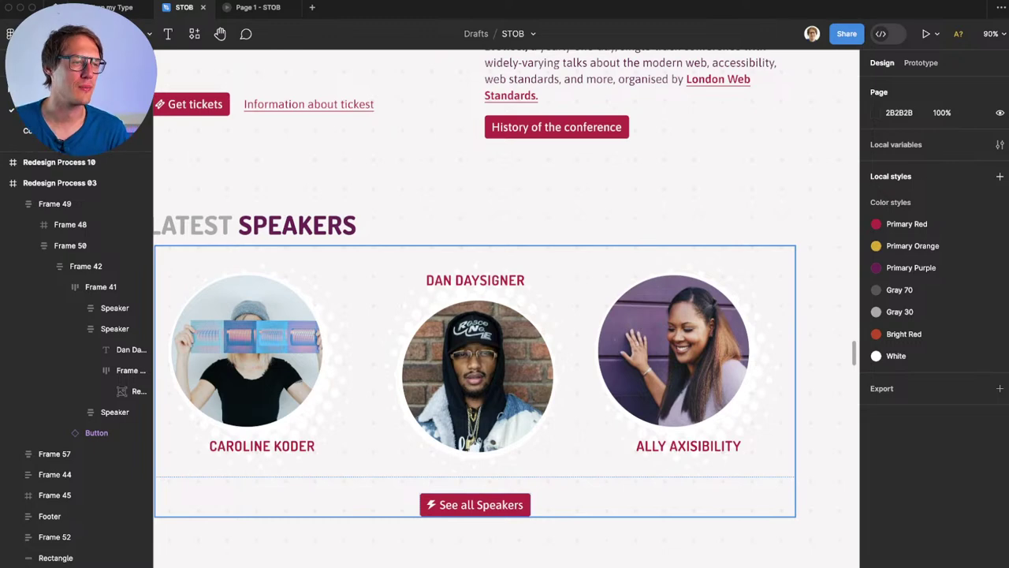
scroll(504, 355, right, 10)
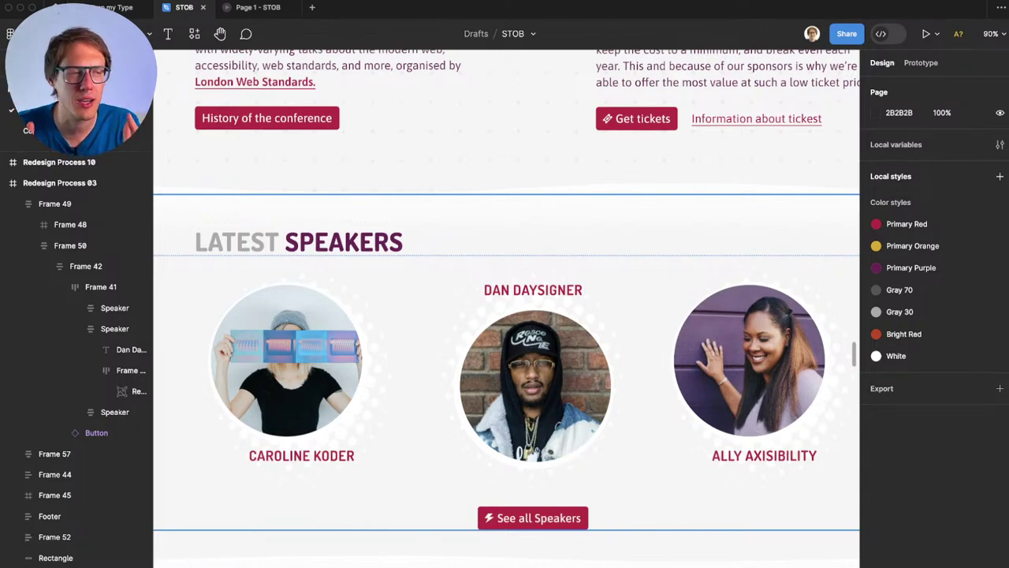
Step: Examine the wavy white divider between the ticket columns and the Latest Speakers section in Redesign Process 10
scroll(505, 308, left, 3)
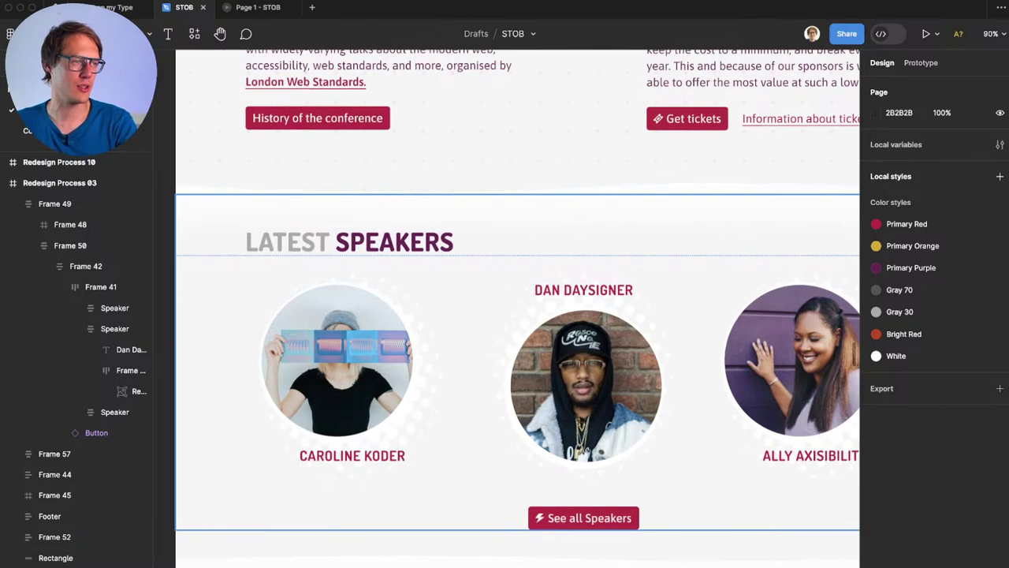
scroll(512, 308, right, 1)
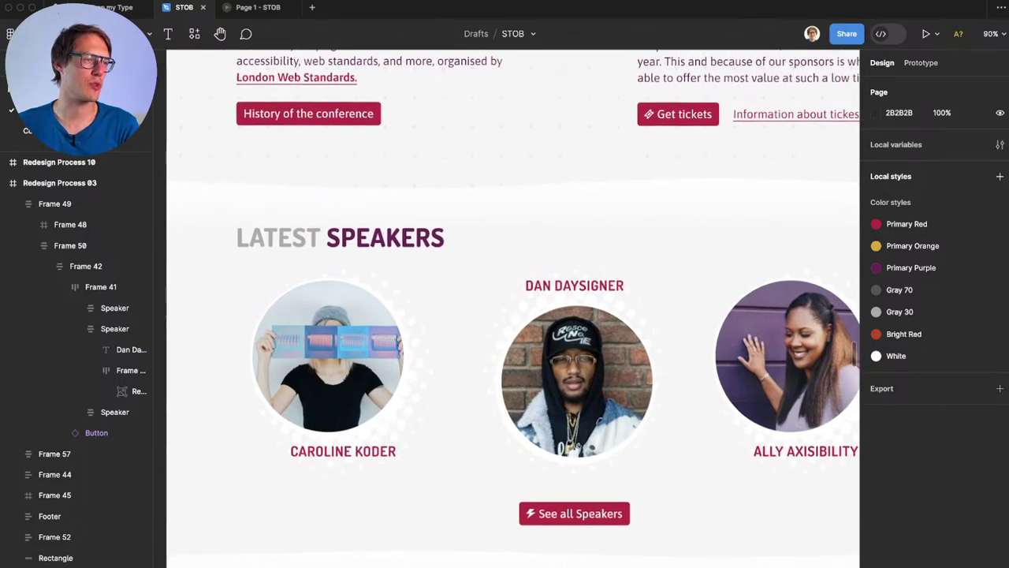
scroll(505, 308, up, 3)
scroll(504, 308, right, 2)
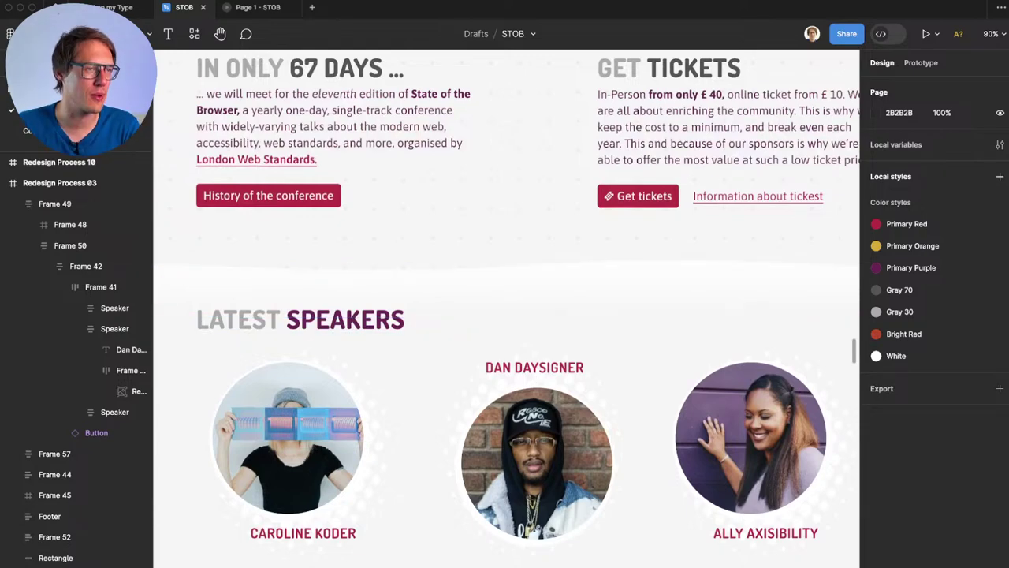
scroll(505, 307, down, 2)
scroll(505, 307, down, 1)
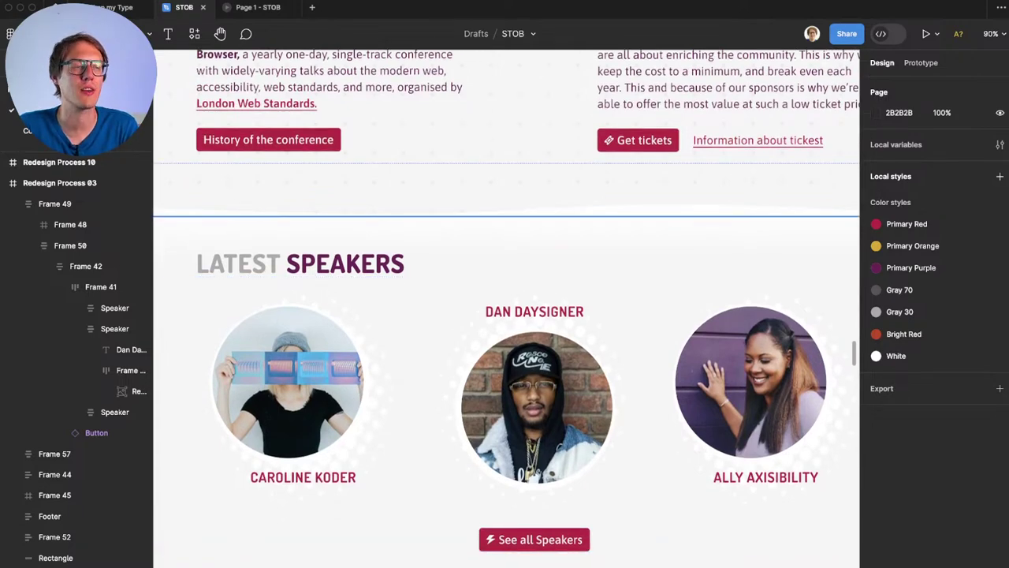
scroll(504, 307, up, 4)
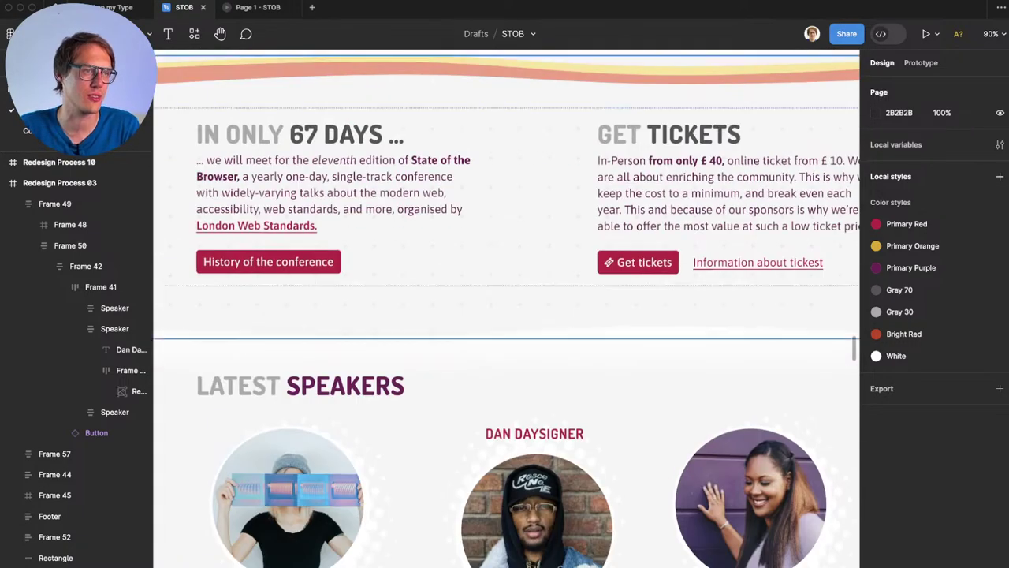
scroll(505, 307, down, 3)
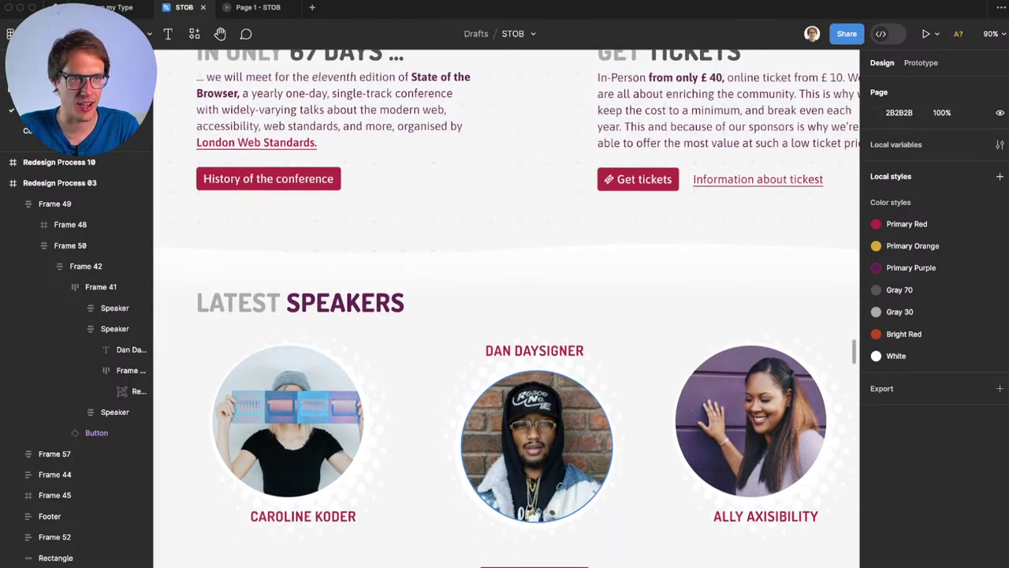
Step: Hide the editor interface and review Redesign Process 10 from the ticket columns down to the wavy striped footer
key(super+backslash)
scroll(536, 445, right, 1)
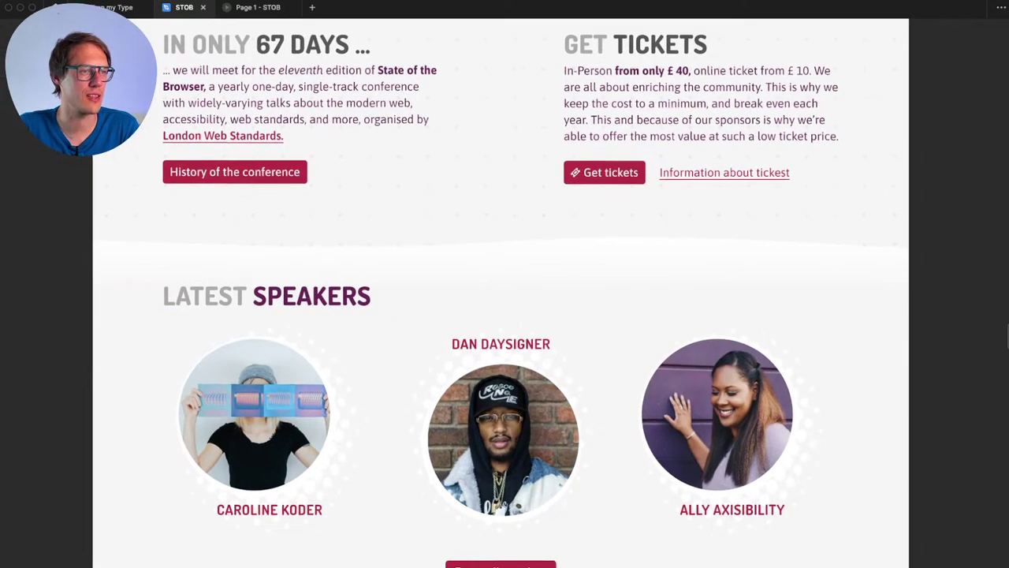
scroll(504, 308, left, 2)
scroll(504, 308, up, 2)
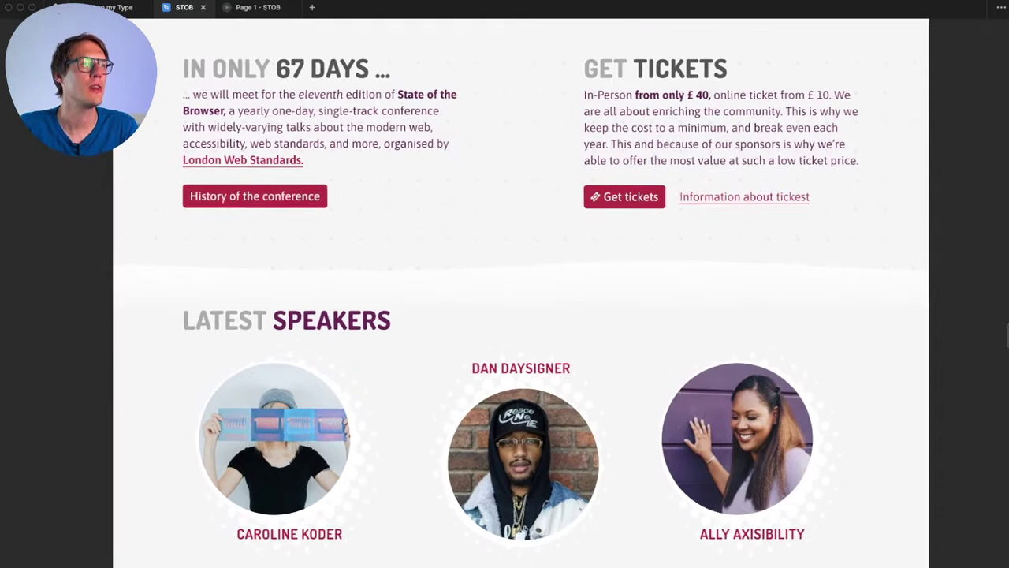
scroll(505, 308, down, 4)
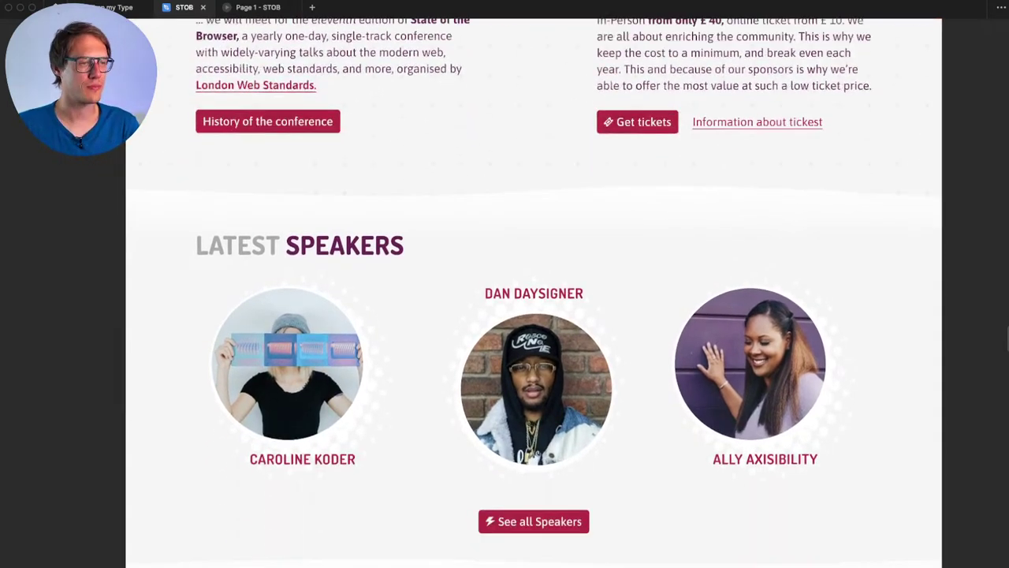
scroll(505, 308, down, 15)
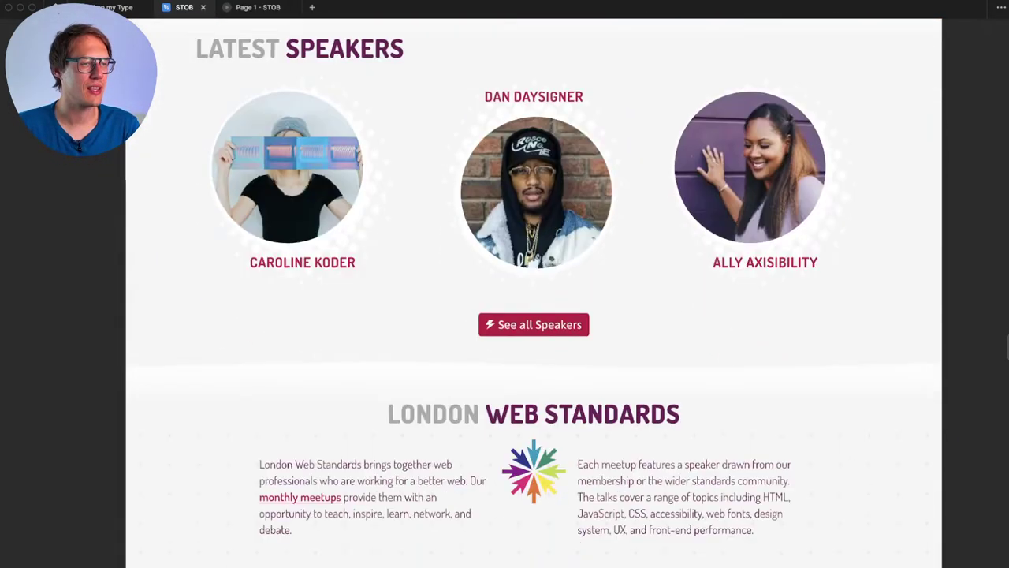
scroll(504, 308, down, 5)
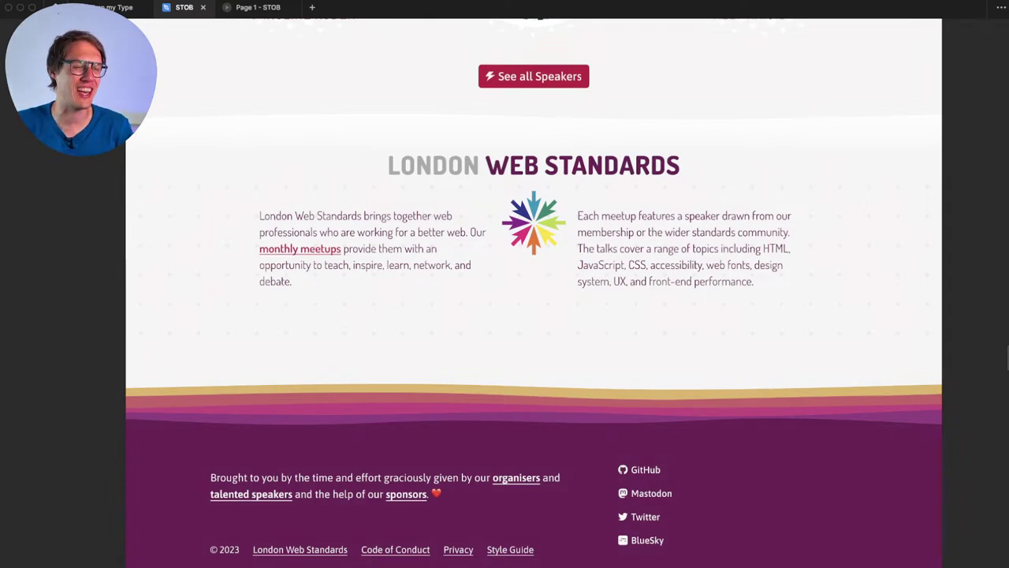
Step: Compare the London Web Standards section and footer of Redesign Process 9 with those in Redesign Process 10
scroll(533, 284, left, 10)
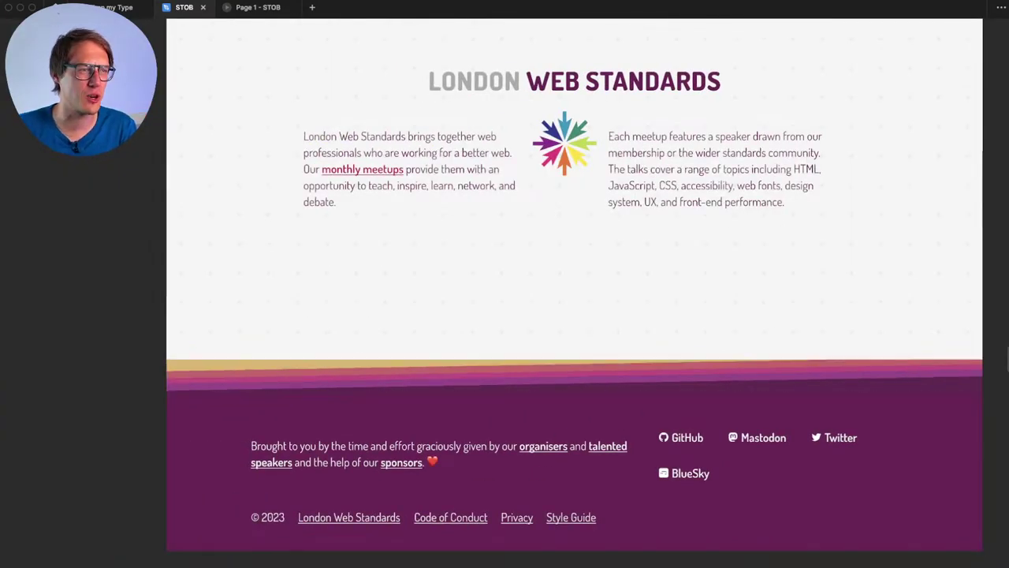
scroll(533, 283, right, 10)
scroll(533, 284, right, 3)
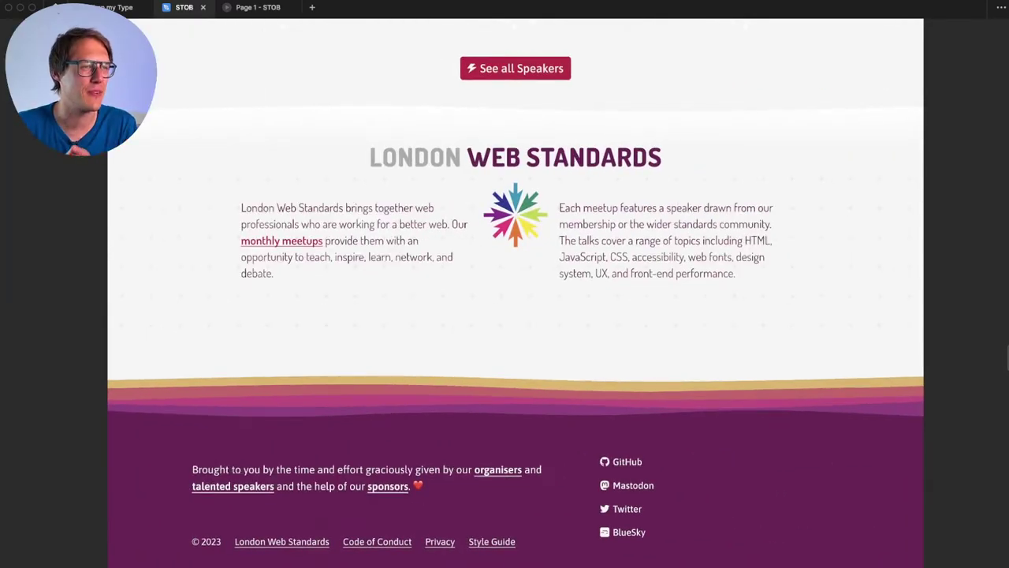
scroll(505, 284, down, 5)
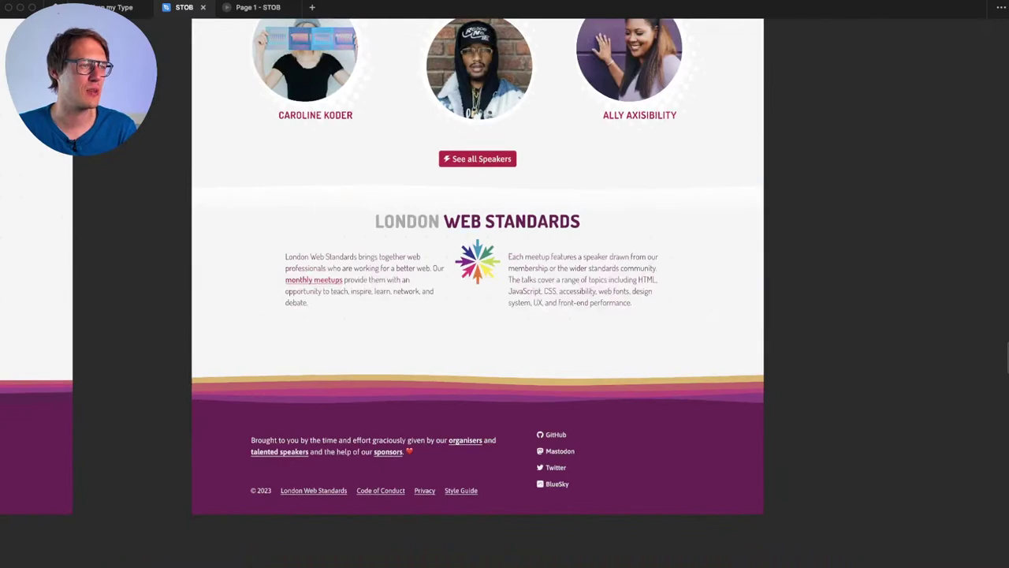
scroll(505, 284, left, 5)
scroll(430, 300, right, 4)
Step: Examine the London Web Standards section of Redesign Process 10 and the wavy white divider separating it from Latest Speakers
scroll(430, 300, up, 10)
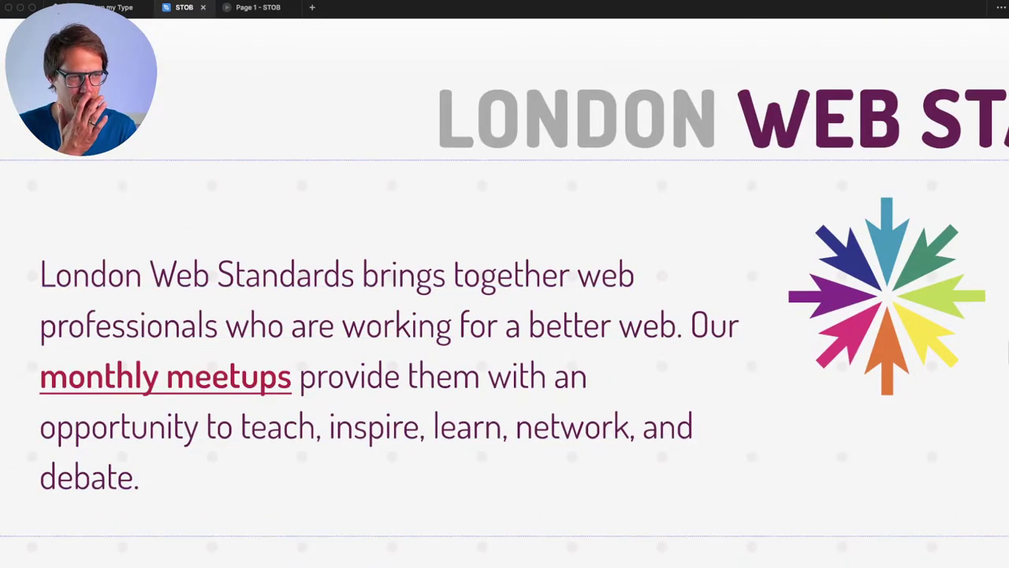
scroll(505, 329, down, 5)
scroll(505, 329, up, 5)
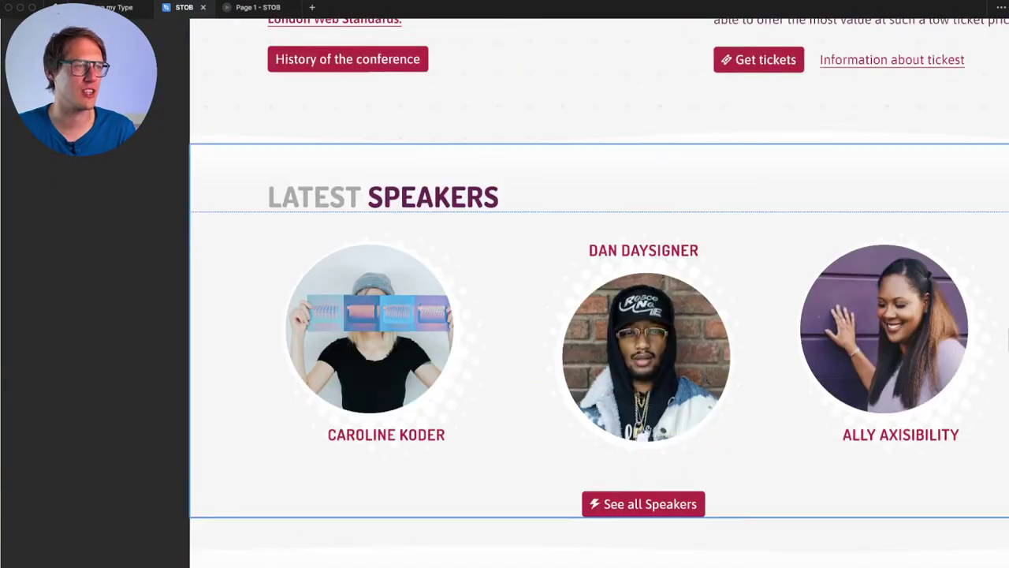
scroll(505, 284, down, 5)
scroll(504, 284, right, 3)
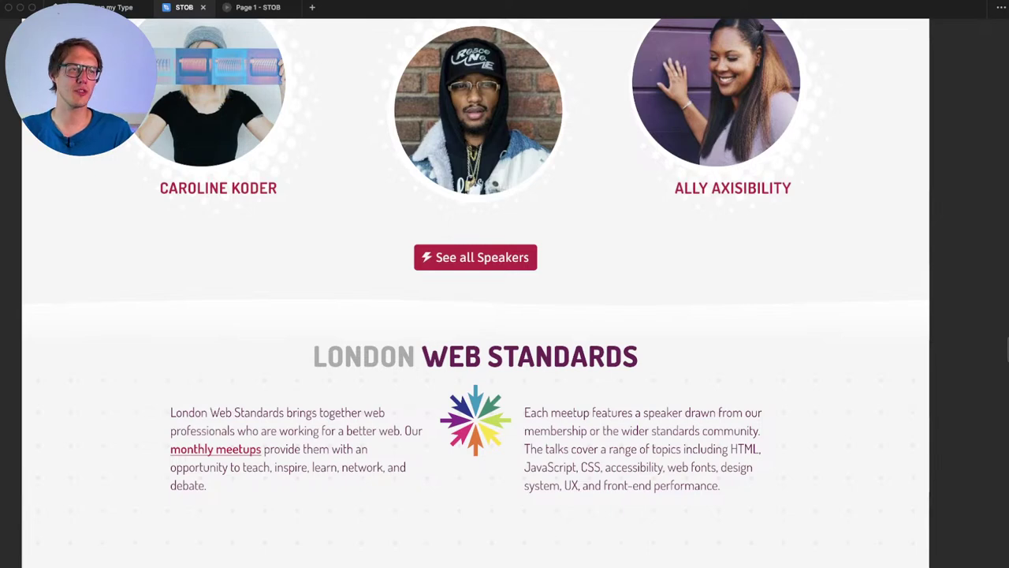
scroll(505, 284, left, 2)
scroll(505, 283, down, 1)
scroll(505, 284, left, 1)
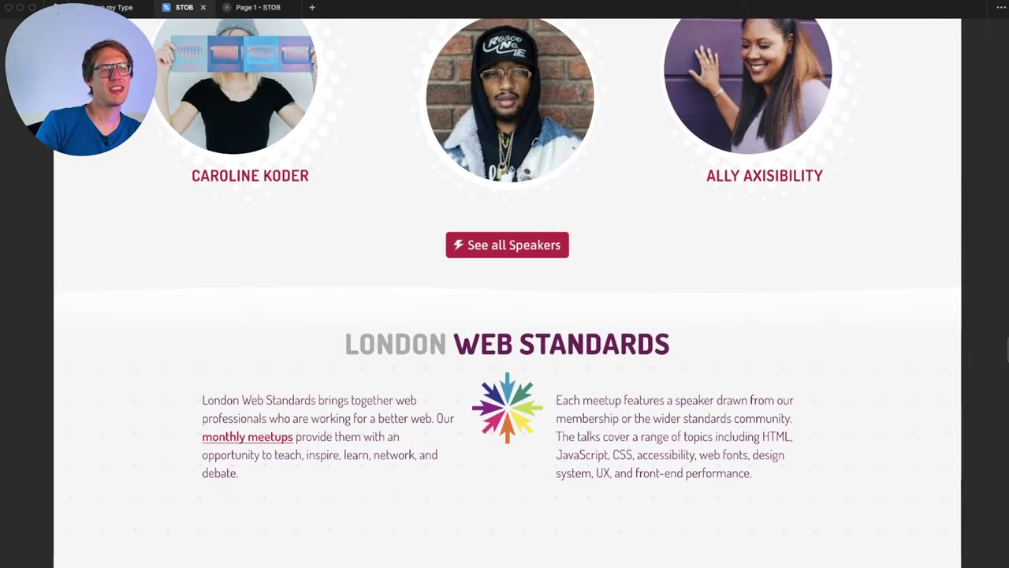
scroll(504, 284, left, 1)
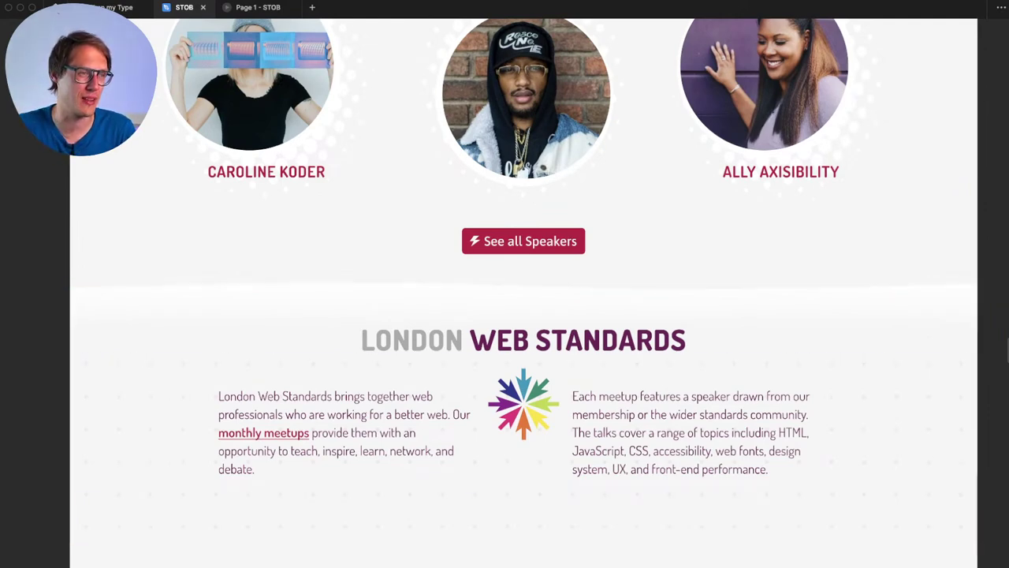
scroll(479, 343, up, 5)
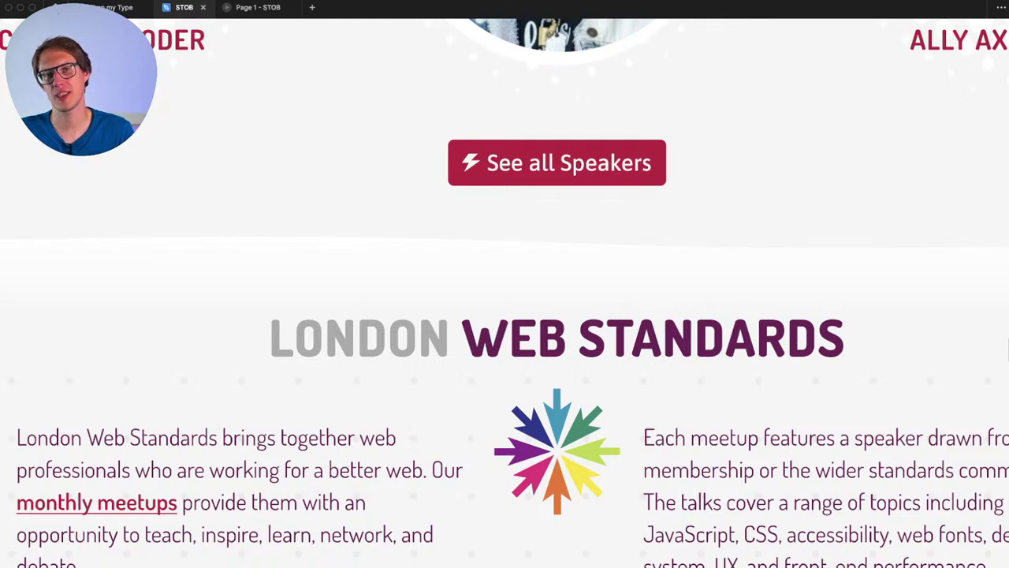
Step: Extend the Redesign Process 10 frame downward and move its footer lower to open space below London Web Standards
key(shift+0)
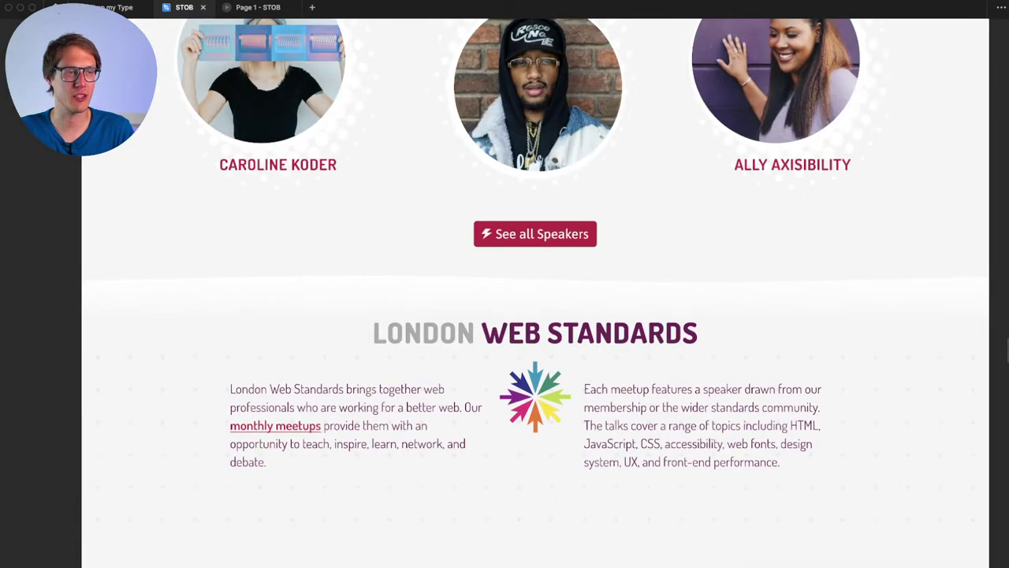
key(minus)
scroll(542, 349, up, 3)
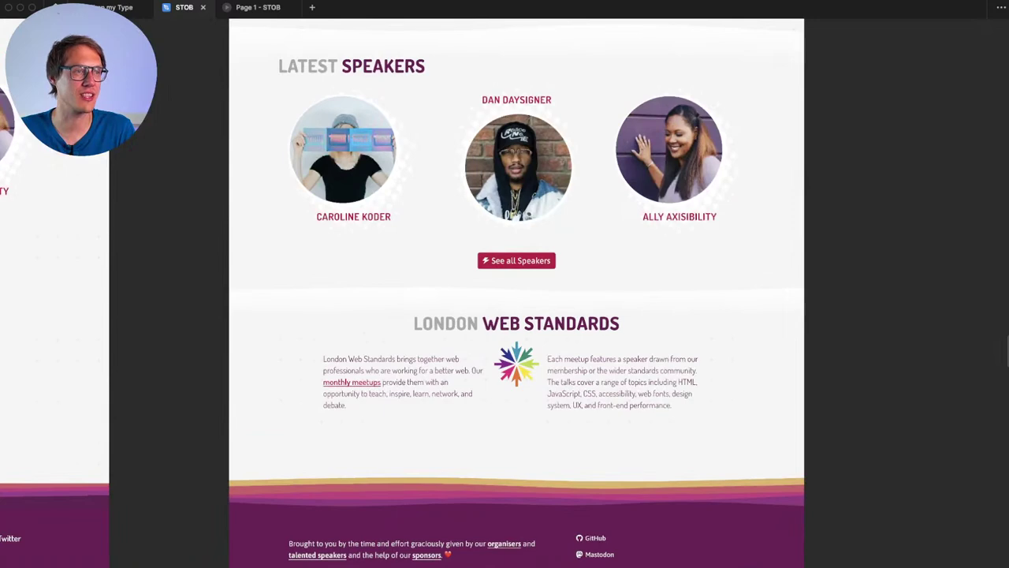
click(516, 368)
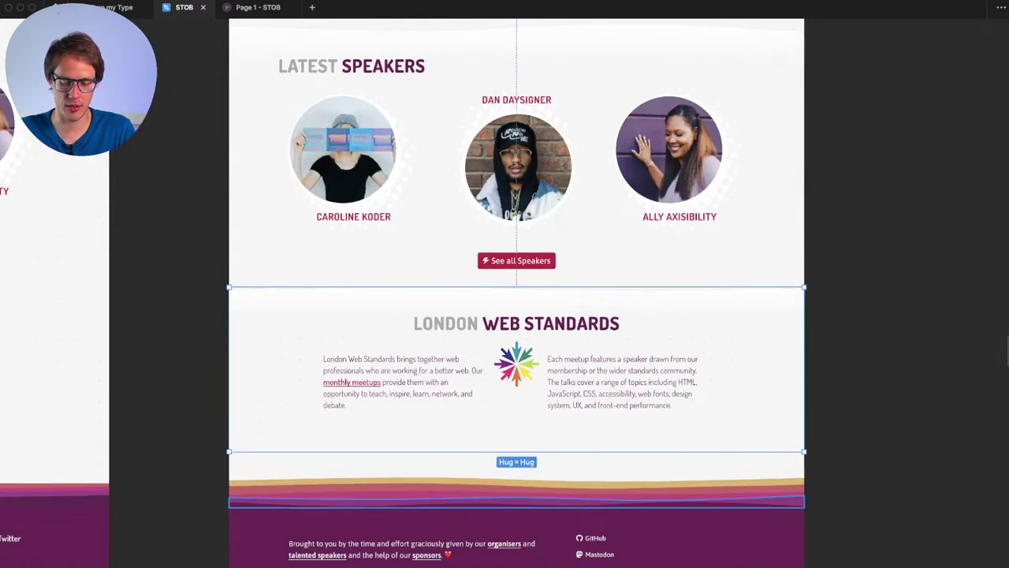
scroll(507, 326, down, 5)
click(487, 183)
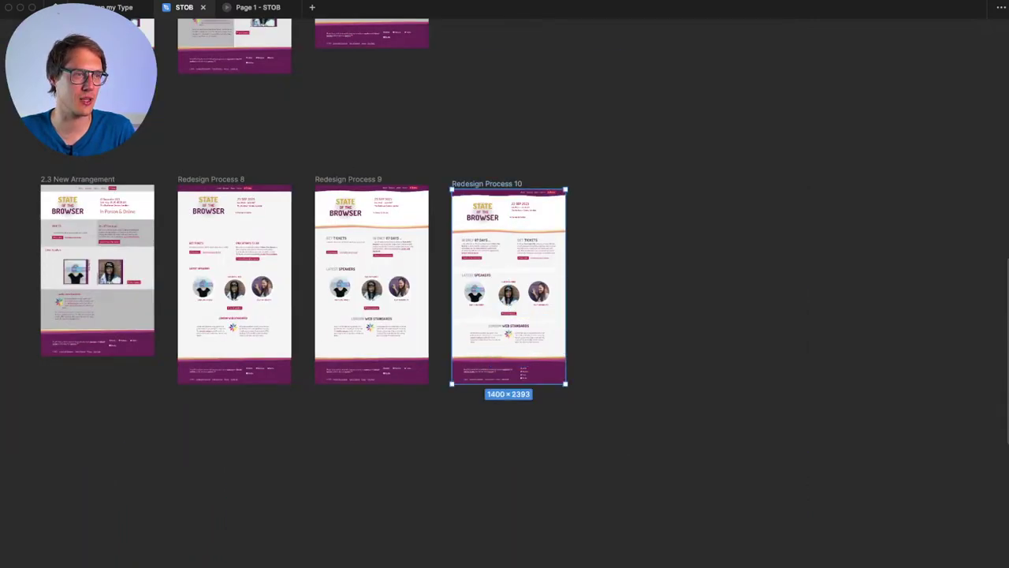
drag(504, 384, 505, 458)
key(Escape)
drag(505, 369, 504, 421)
scroll(505, 396, up, 3)
scroll(506, 392, up, 5)
scroll(508, 410, up, 2)
scroll(514, 445, down, 6)
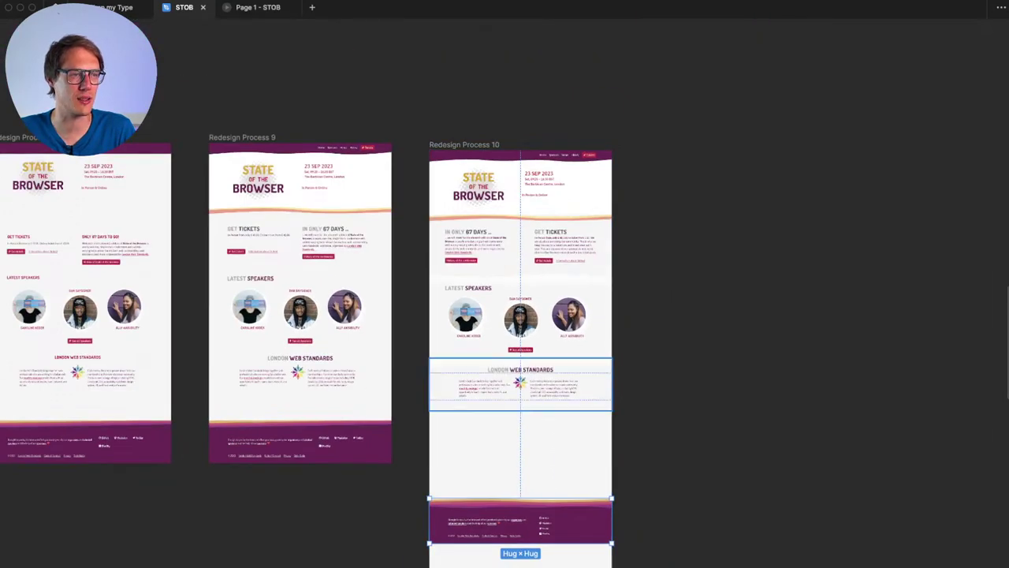
scroll(584, 384, up, 8)
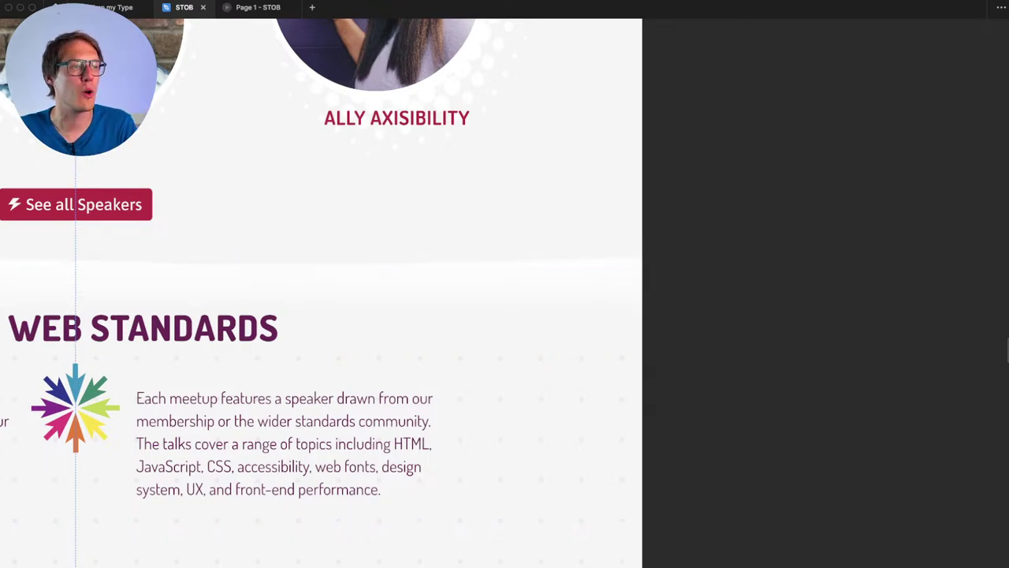
Step: Duplicate the London Web Standards section directly below the original and select the copy
scroll(505, 293, down, 5)
key(ctrl+d)
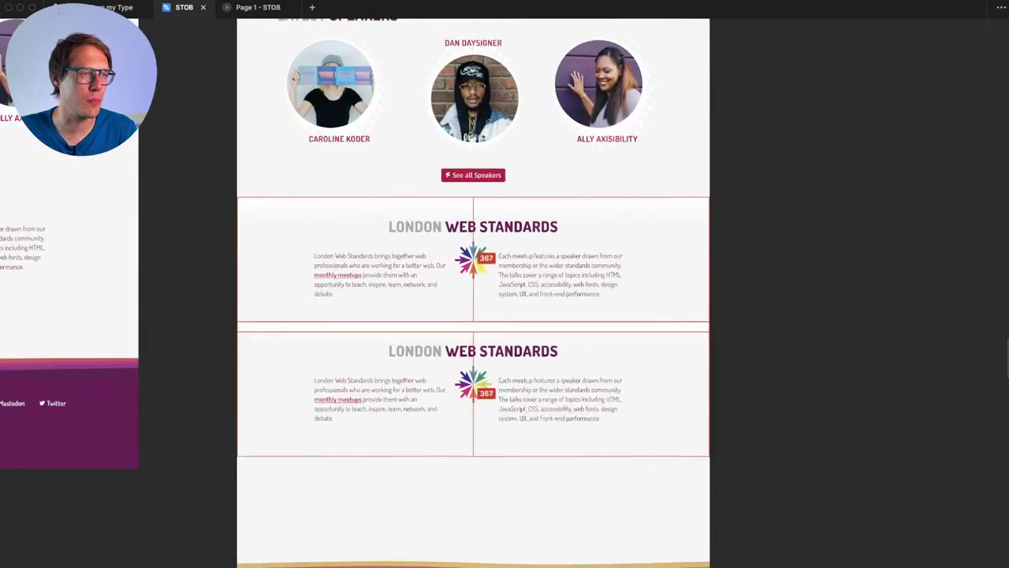
key(Escape)
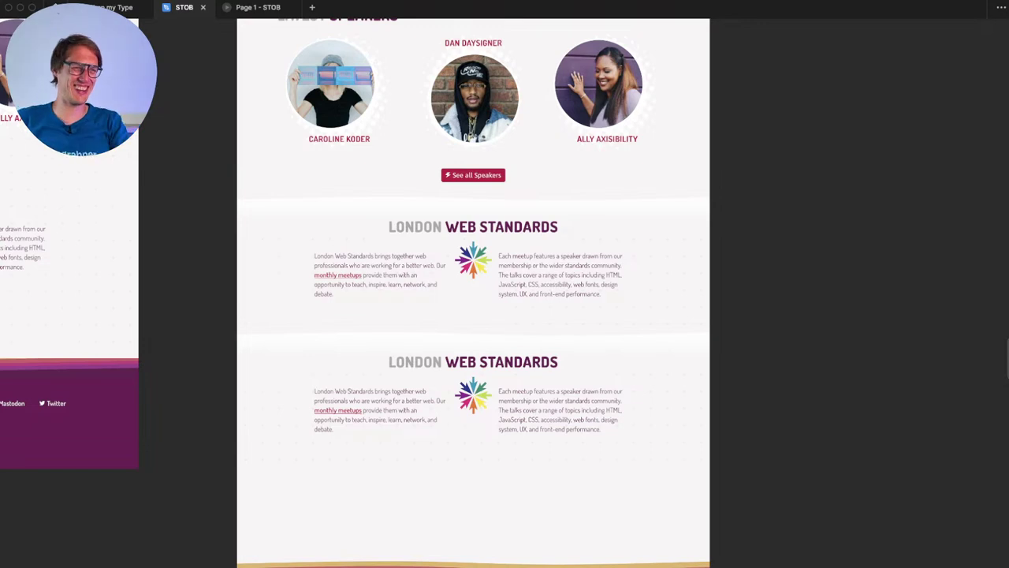
scroll(486, 432, up, 1)
click(486, 431)
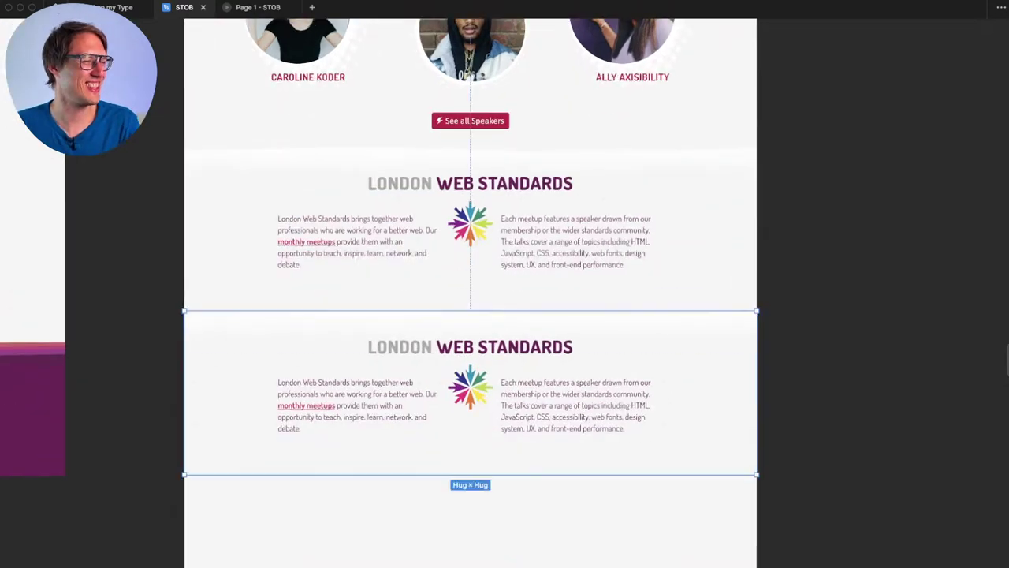
Step: Delete the duplicated London Web Standards section, and undo the deletion, duplication, footer move and frame extension in Redesign Process 10
key(BackSpace)
key(super+z)
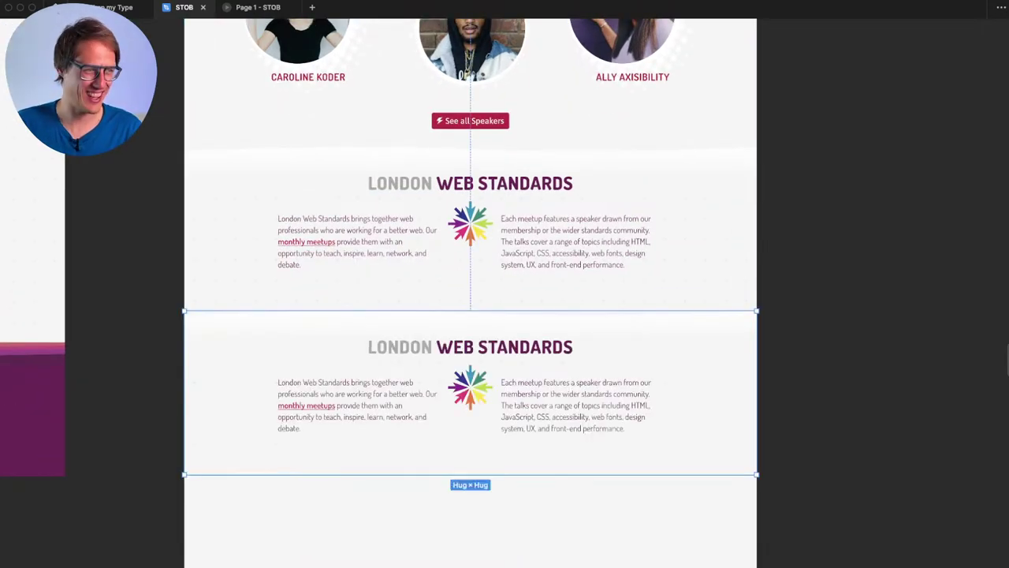
key(super+z)
key(super+z)
key(super+z)
key(super+z)
key(super+z)
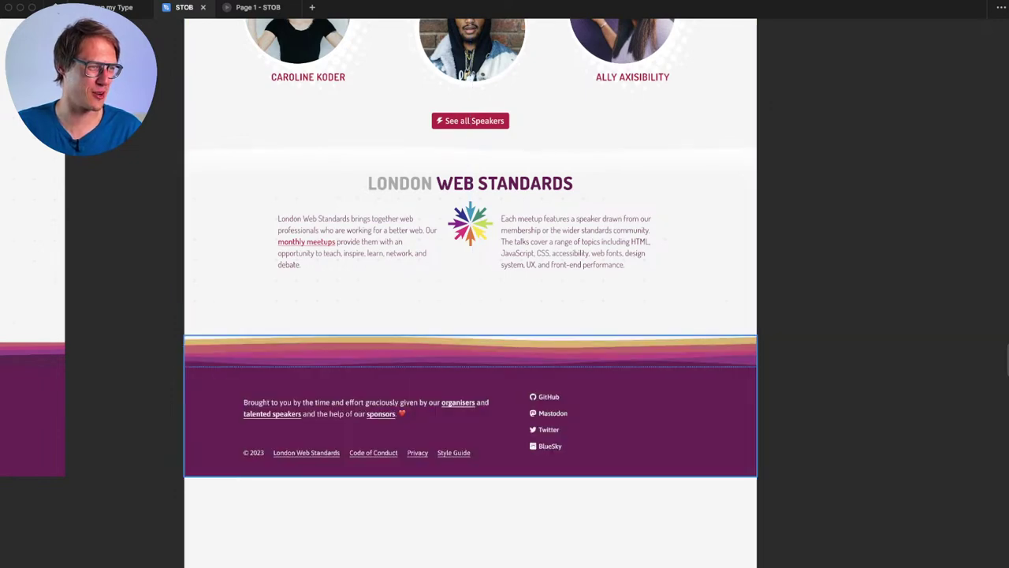
key(super+z)
key(super+z)
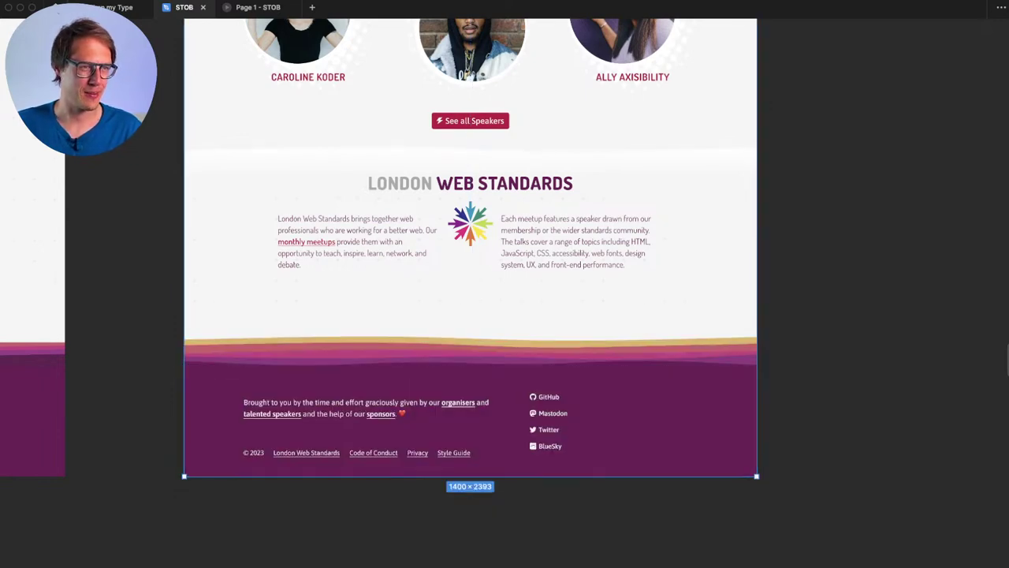
key(Escape)
Step: Move the Redesign Process 11 frame from the Design Refinement row up beside Redesign Process 10 in the Basic Design row
scroll(733, 450, down, 5)
scroll(749, 465, right, 1)
scroll(763, 470, down, 3)
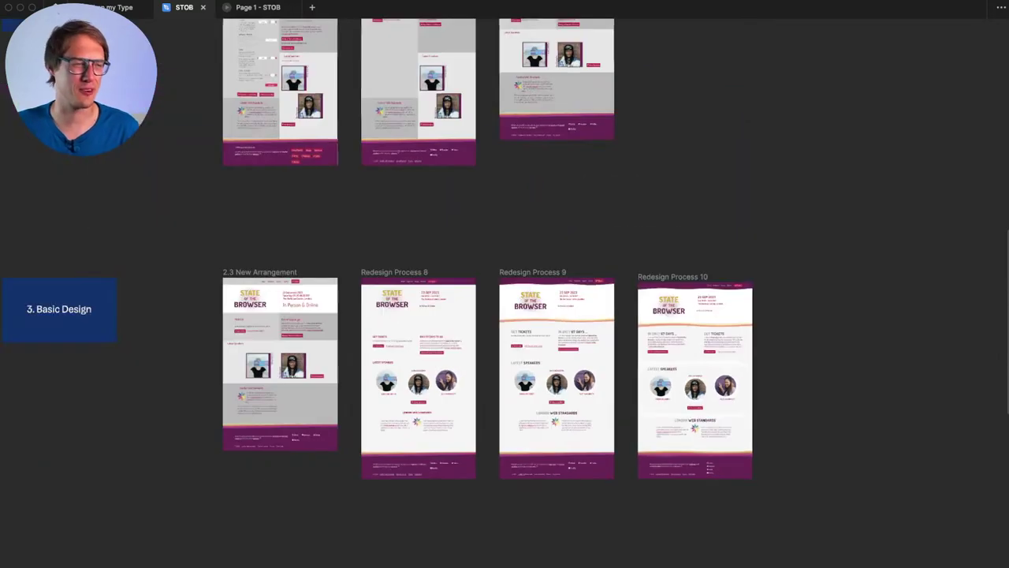
scroll(505, 294, down, 5)
scroll(610, 302, down, 3)
scroll(505, 293, down, 2)
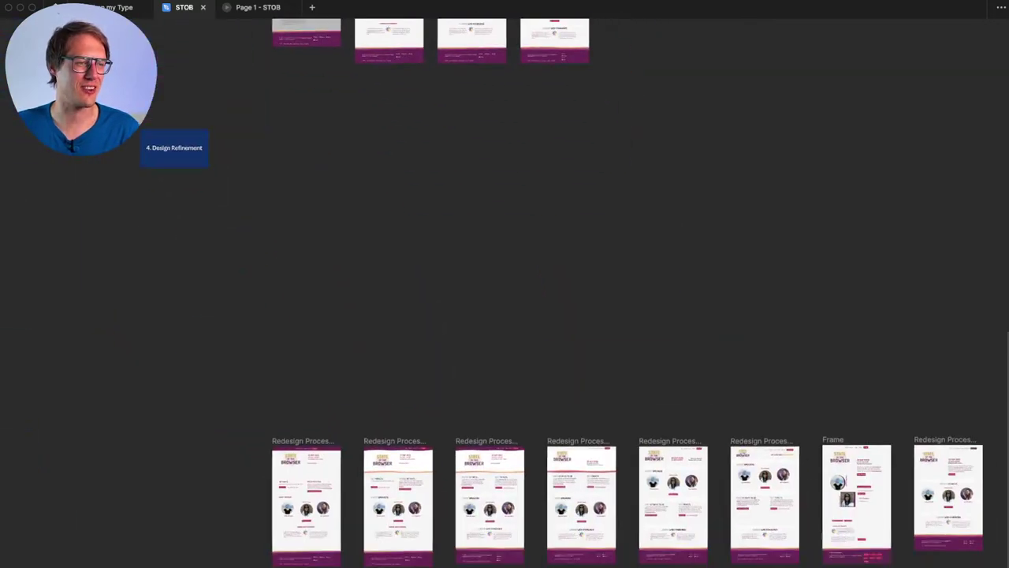
scroll(505, 316, up, 2)
scroll(504, 315, right, 3)
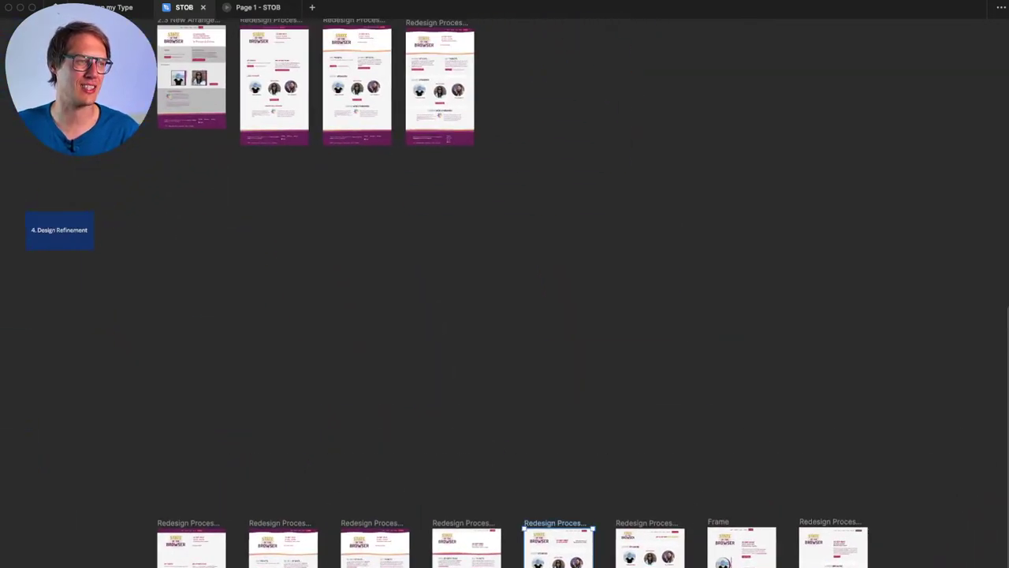
drag(559, 552, 558, 85)
Step: Review Redesign Process 11 from its footer up through the ticket columns and Latest Speakers to the header
scroll(530, 142, up, 10)
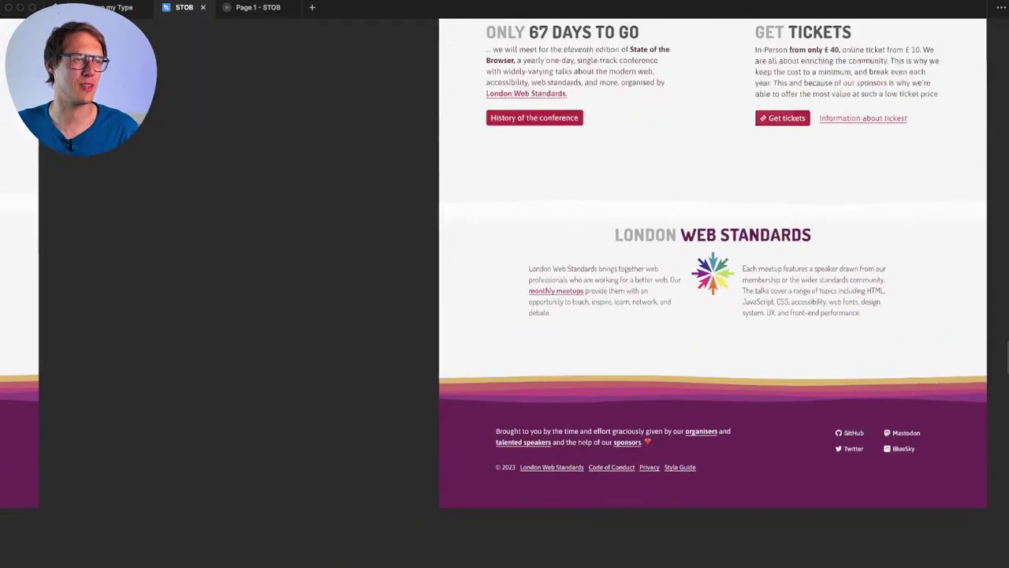
scroll(505, 291, up, 6)
scroll(505, 292, right, 3)
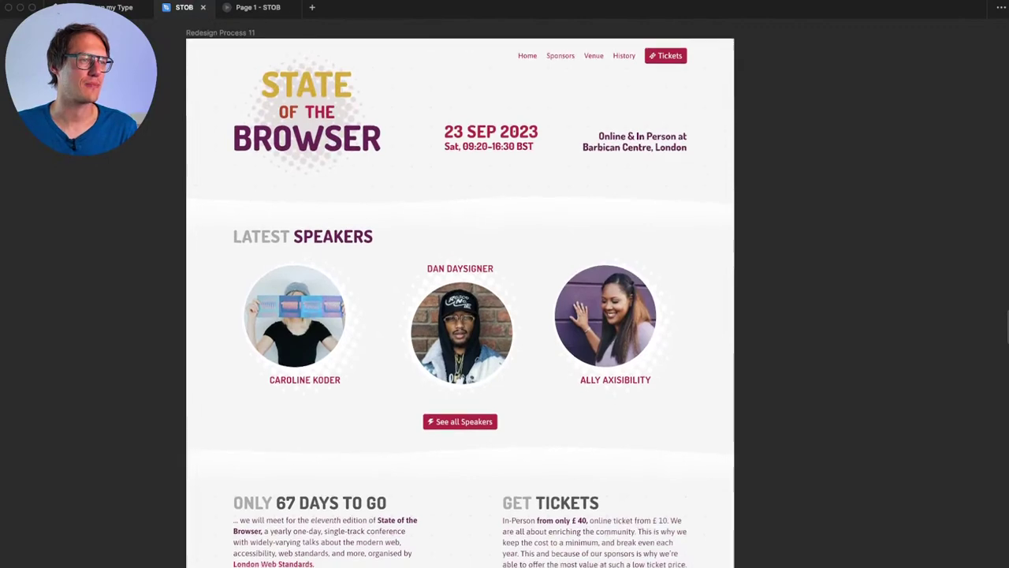
scroll(505, 292, down, 1)
scroll(504, 292, up, 3)
scroll(504, 292, up, 2)
scroll(505, 292, left, 1)
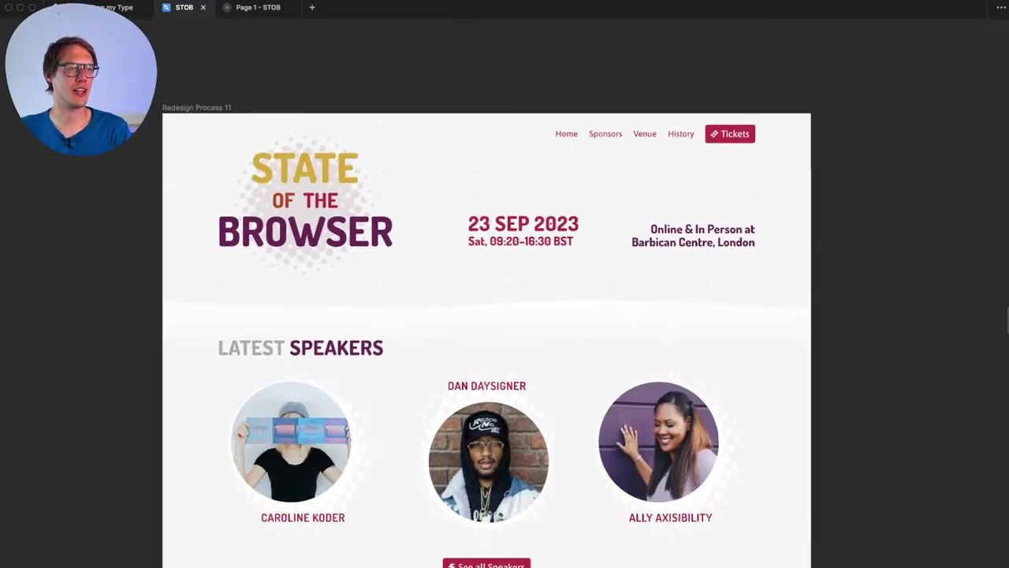
scroll(505, 292, down, 1)
Step: Examine the plain header of Redesign Process 11 and the wavy white divider above its Latest Speakers section
scroll(654, 370, up, 6)
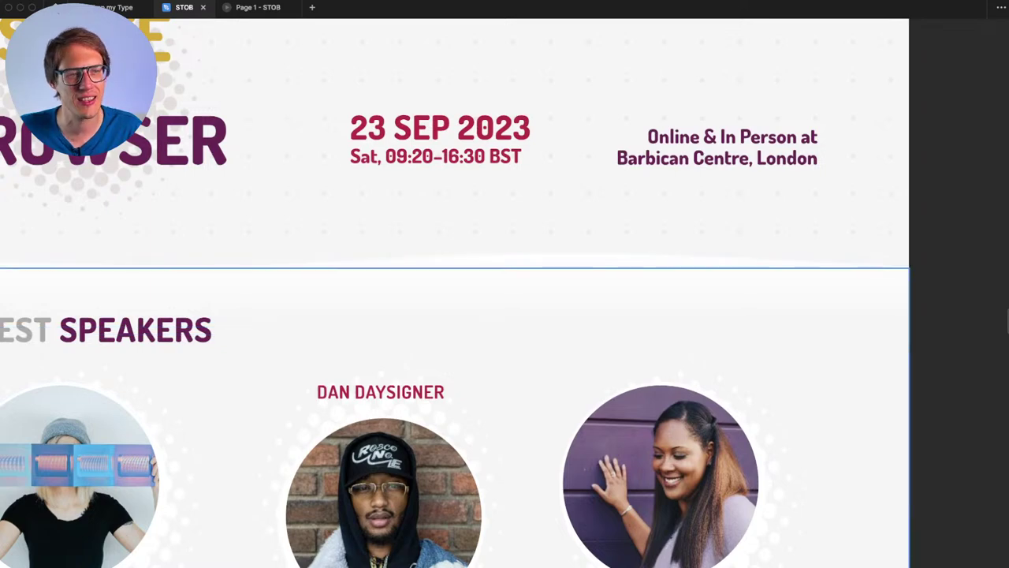
scroll(505, 291, up, 3)
scroll(504, 292, left, 3)
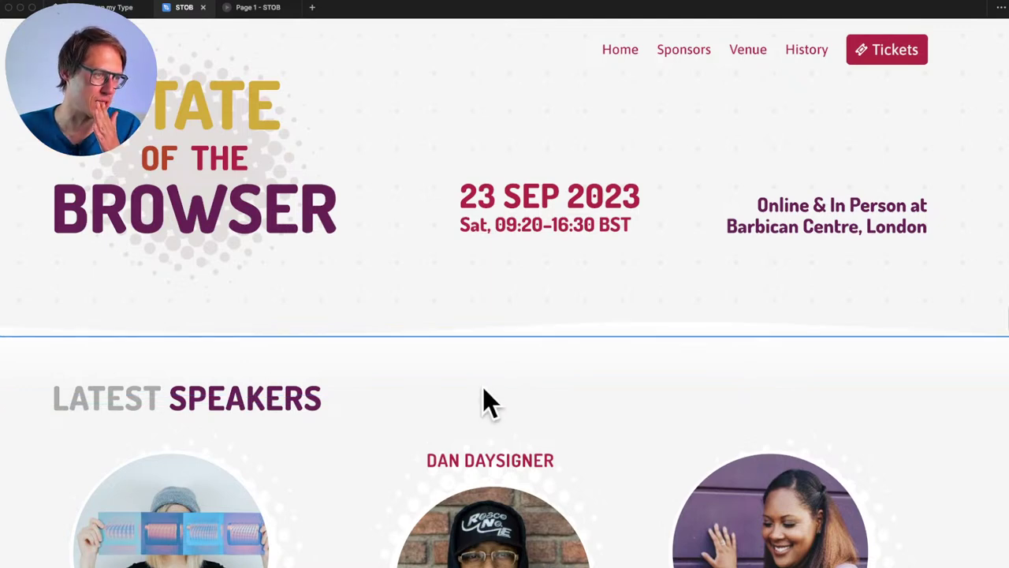
scroll(388, 404, down, 1)
scroll(504, 315, left, 2)
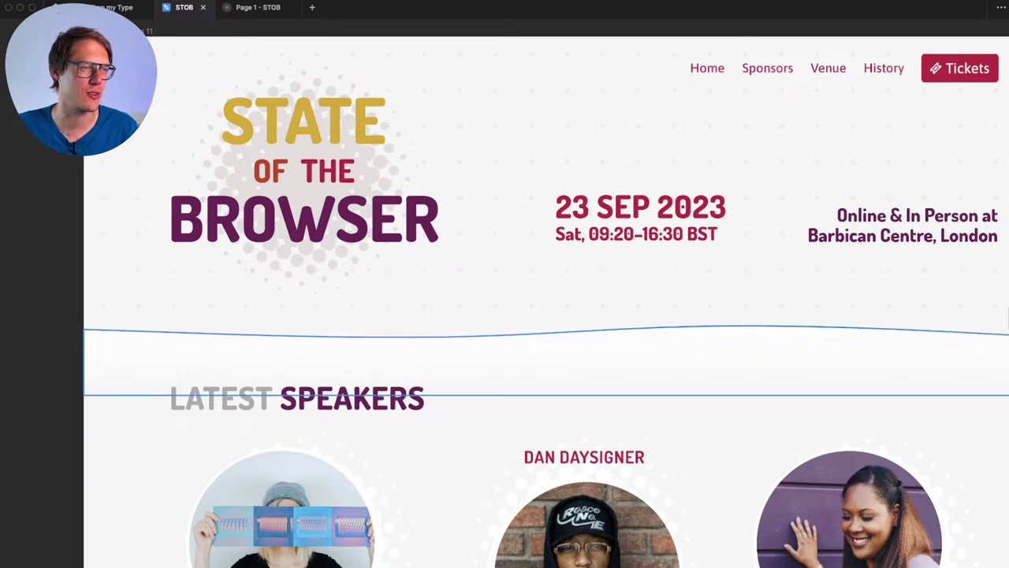
scroll(544, 355, down, 2)
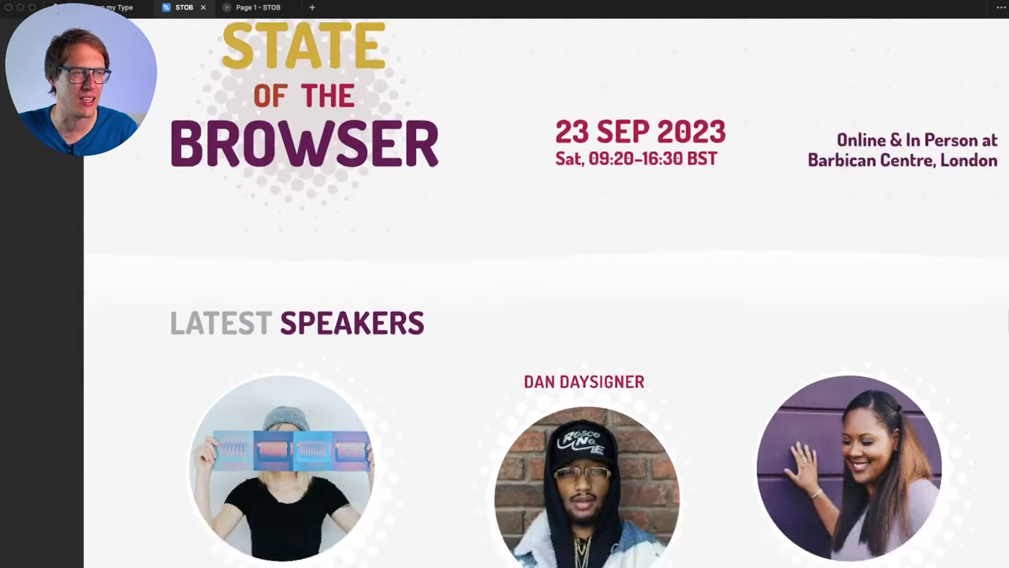
scroll(544, 316, up, 4)
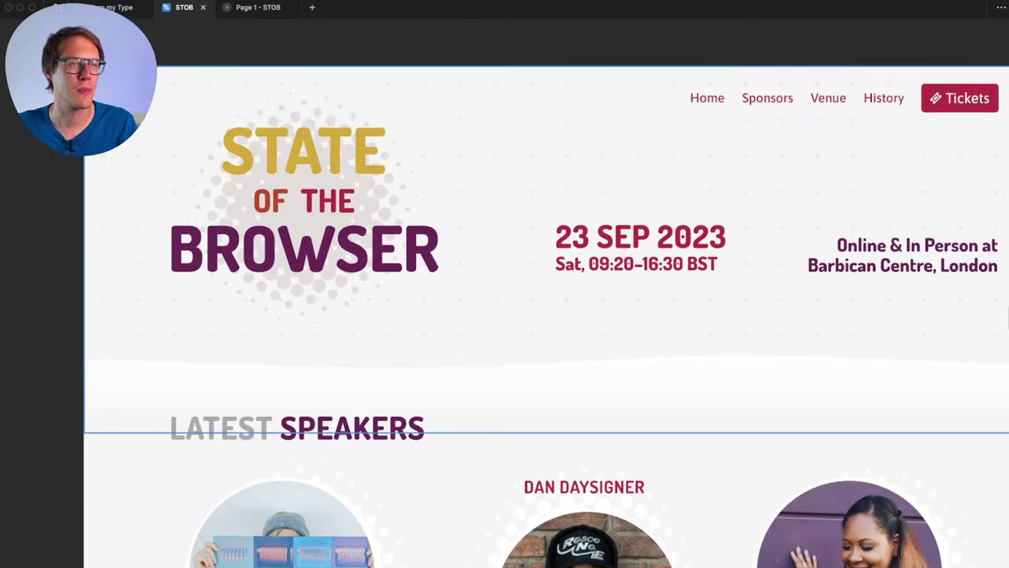
scroll(615, 274, down, 5)
scroll(599, 355, left, 3)
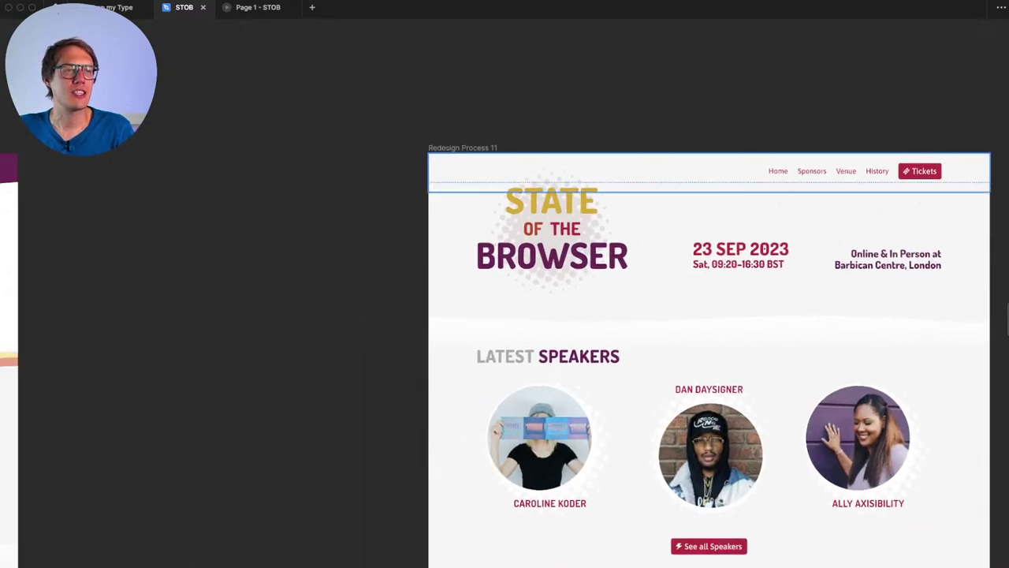
scroll(702, 355, up, 1)
scroll(599, 355, right, 3)
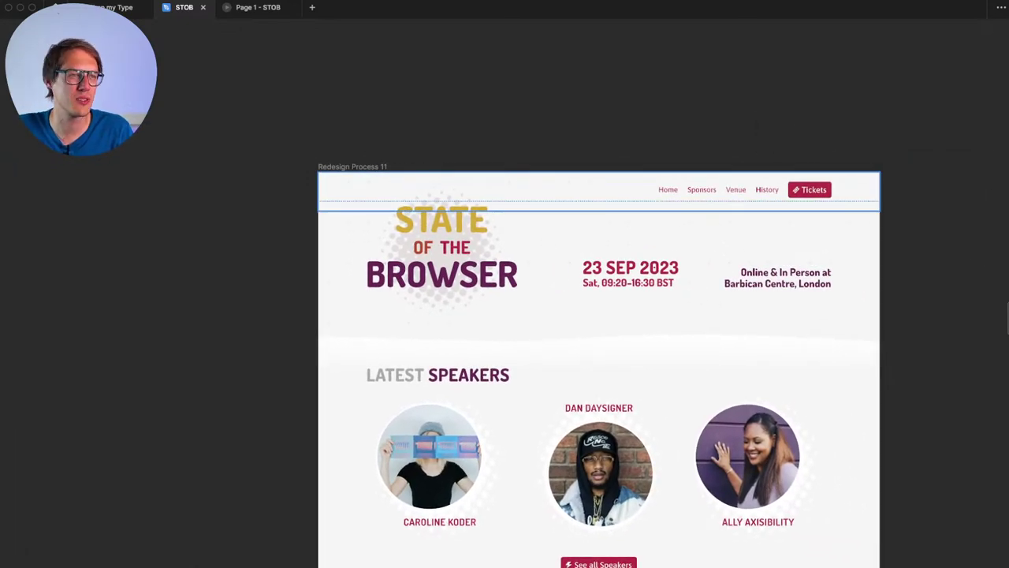
scroll(599, 355, down, 3)
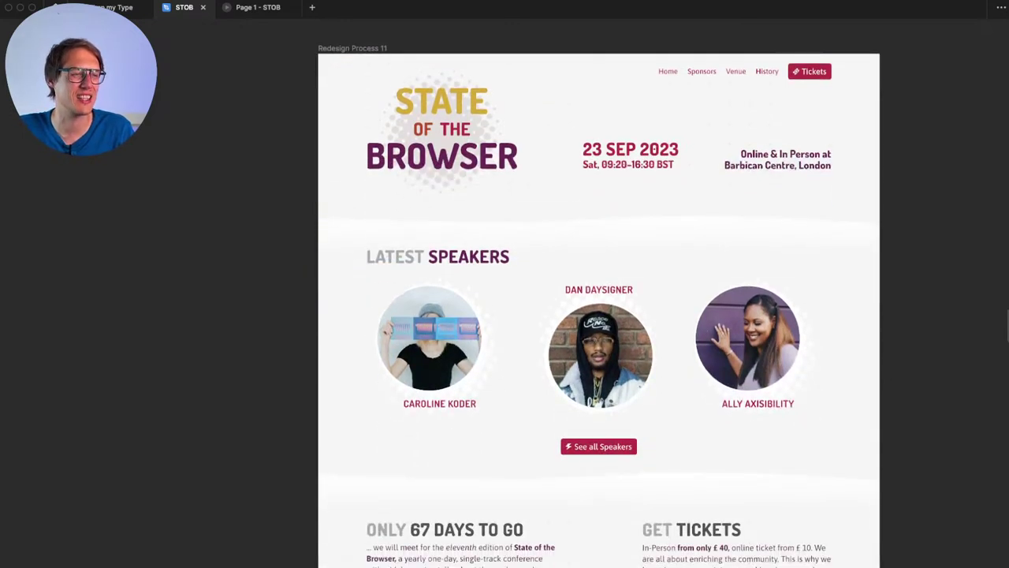
Step: Review the header, Latest Speakers section and ticket columns of Redesign Process 11 up close and as a whole
scroll(599, 355, down, 2)
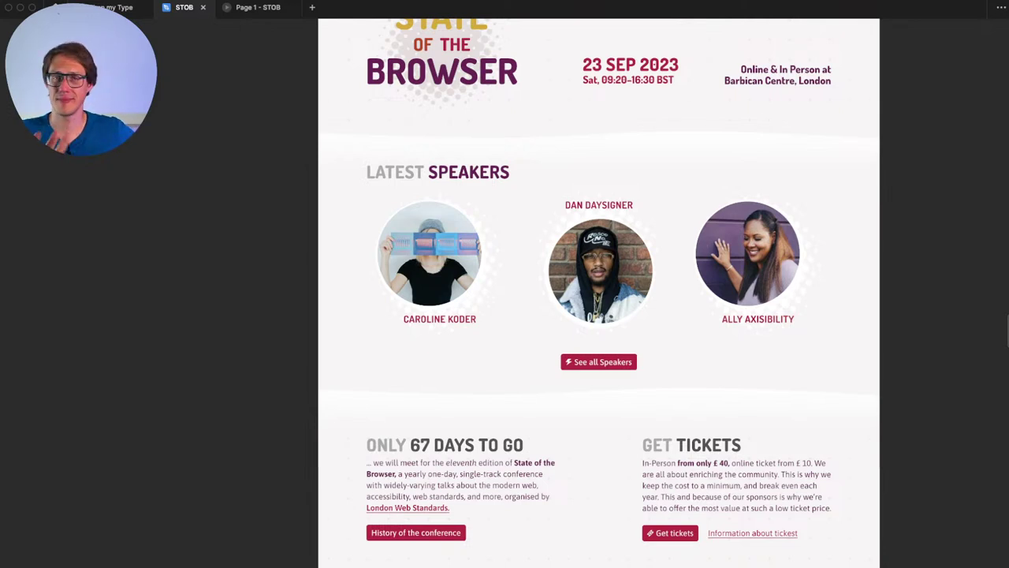
scroll(599, 291, up, 2)
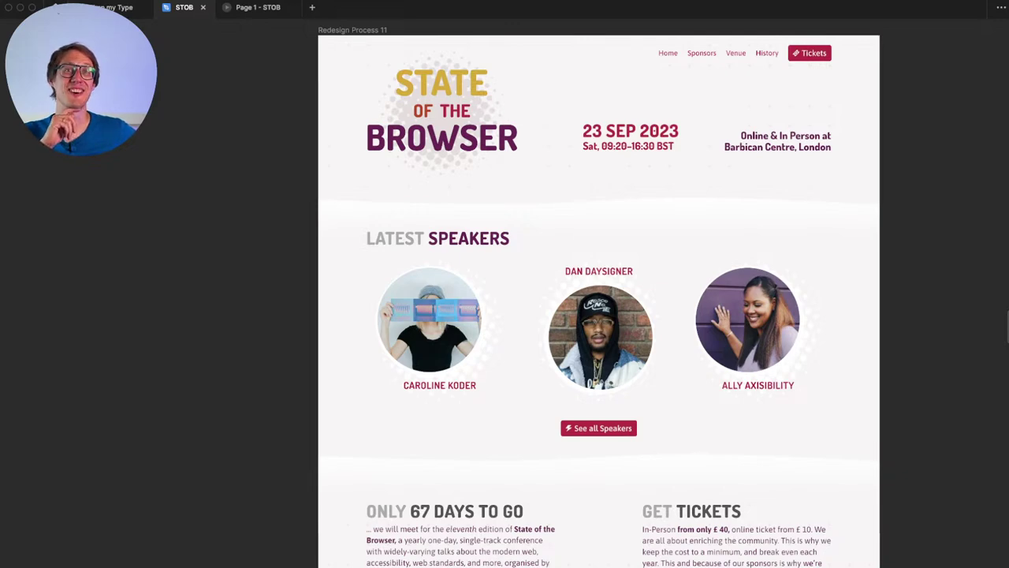
key(plus)
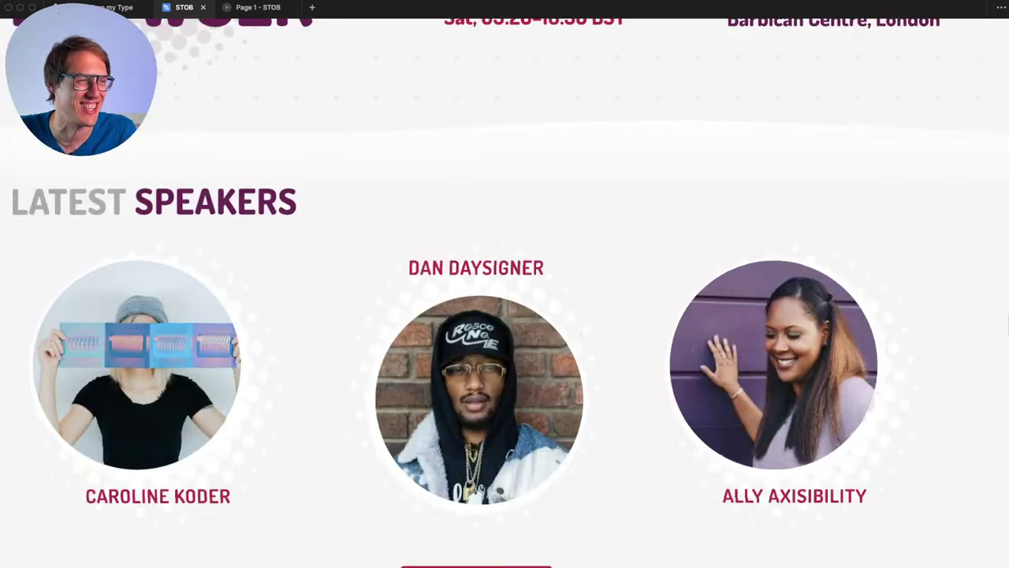
scroll(504, 300, down, 3)
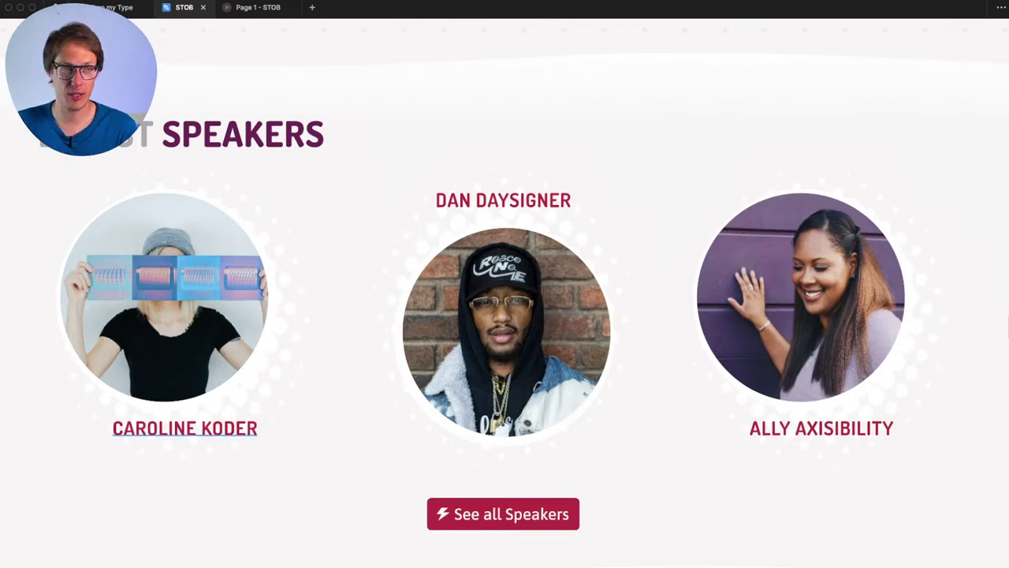
key(minus)
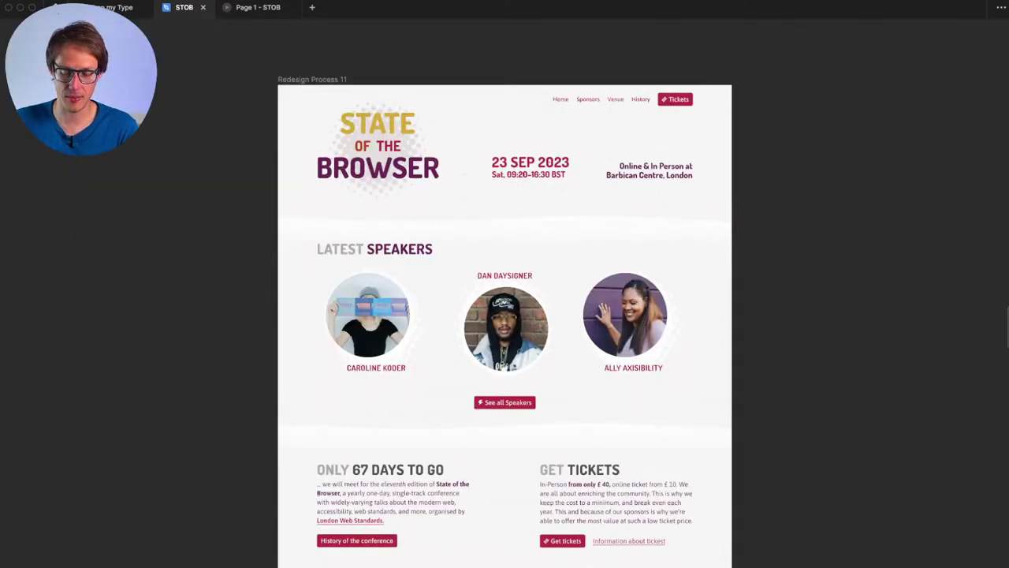
key(plus)
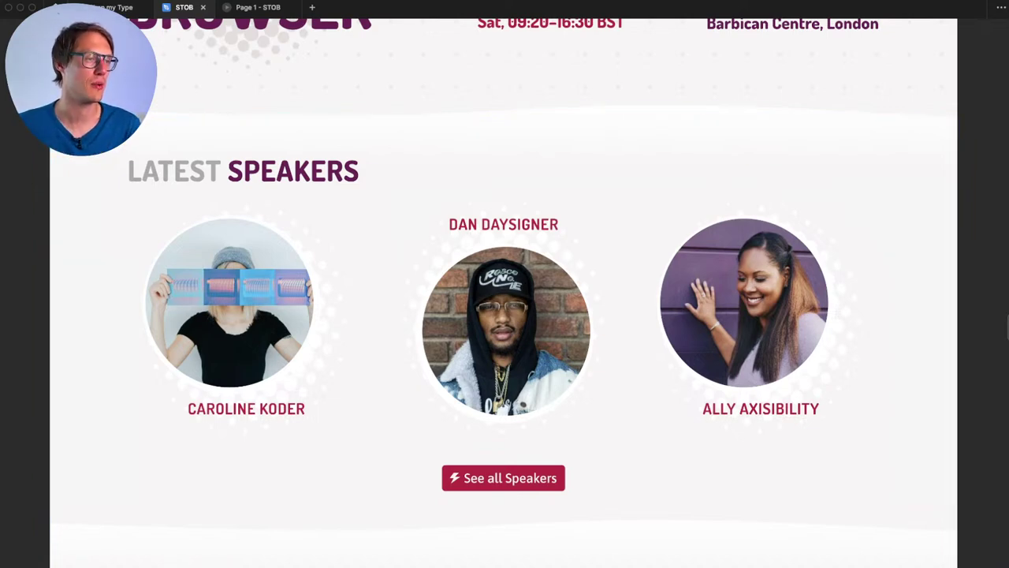
scroll(504, 316, up, 5)
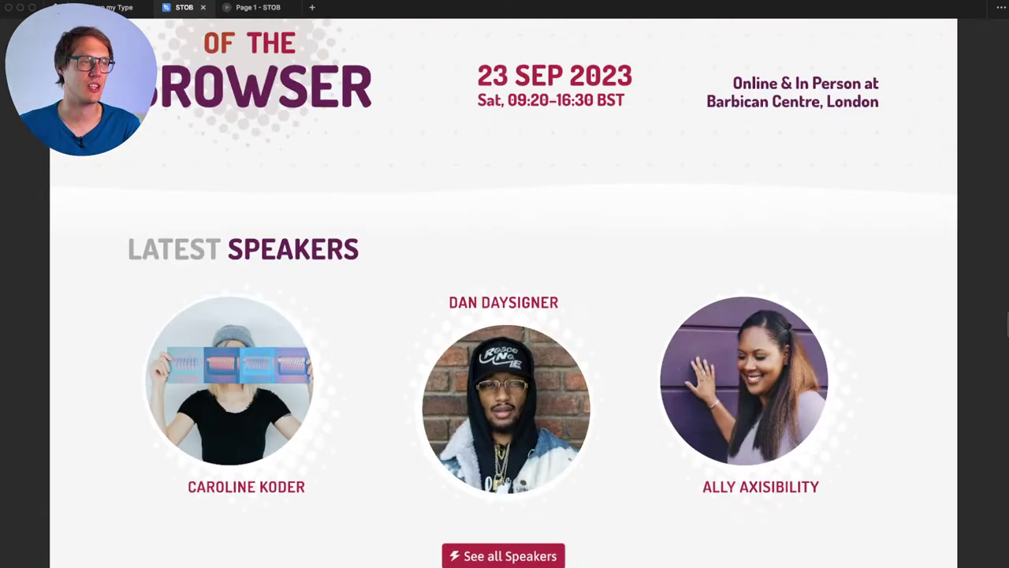
scroll(505, 315, down, 10)
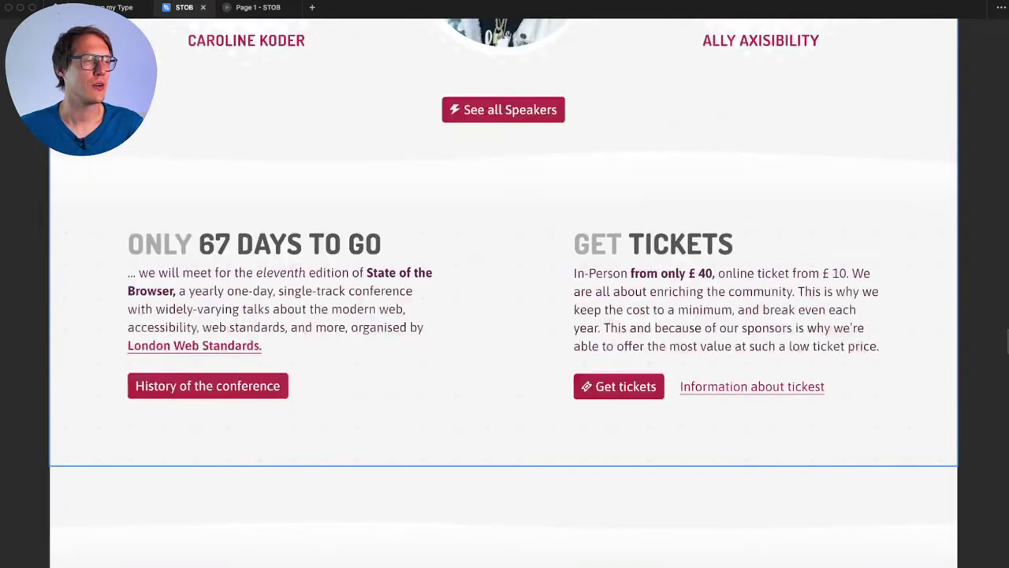
scroll(566, 312, up, 6)
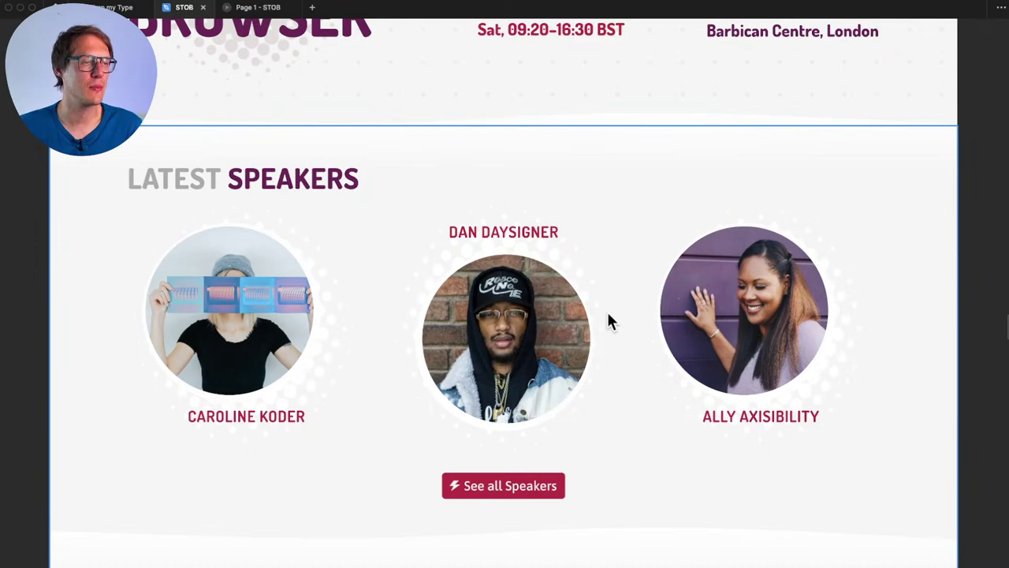
scroll(504, 316, down, 8)
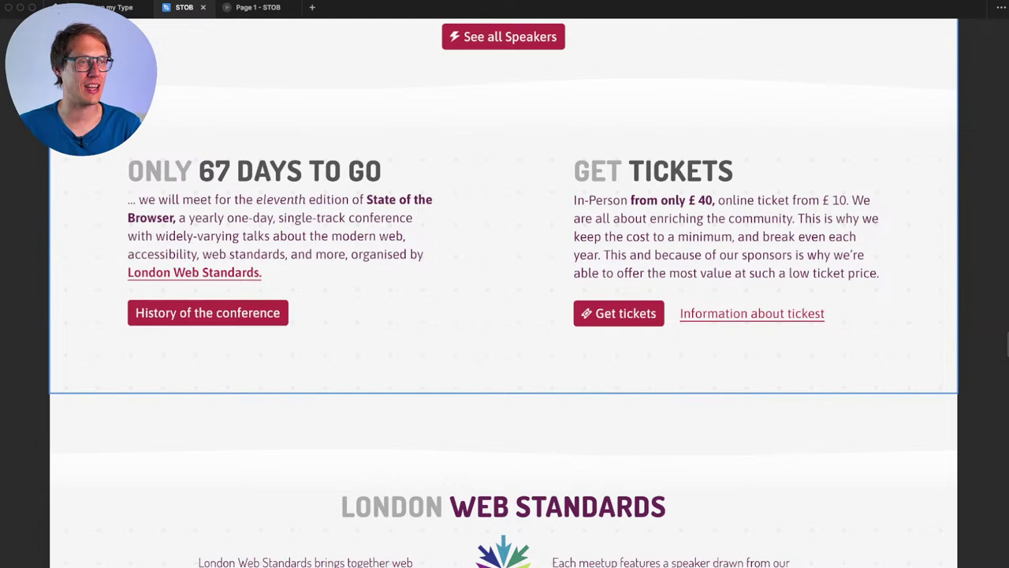
Step: Try to copy the Get Tickets paragraph's text style onto the first London Web Standards paragraph, and undo the attempt
scroll(505, 315, down, 1)
super+click(725, 186)
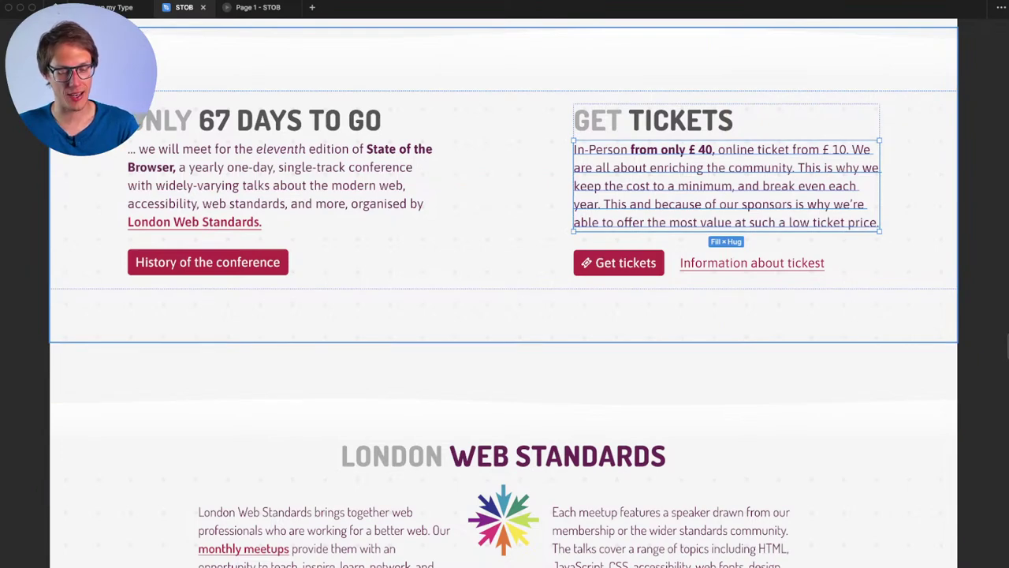
key(alt)
scroll(505, 315, down, 1)
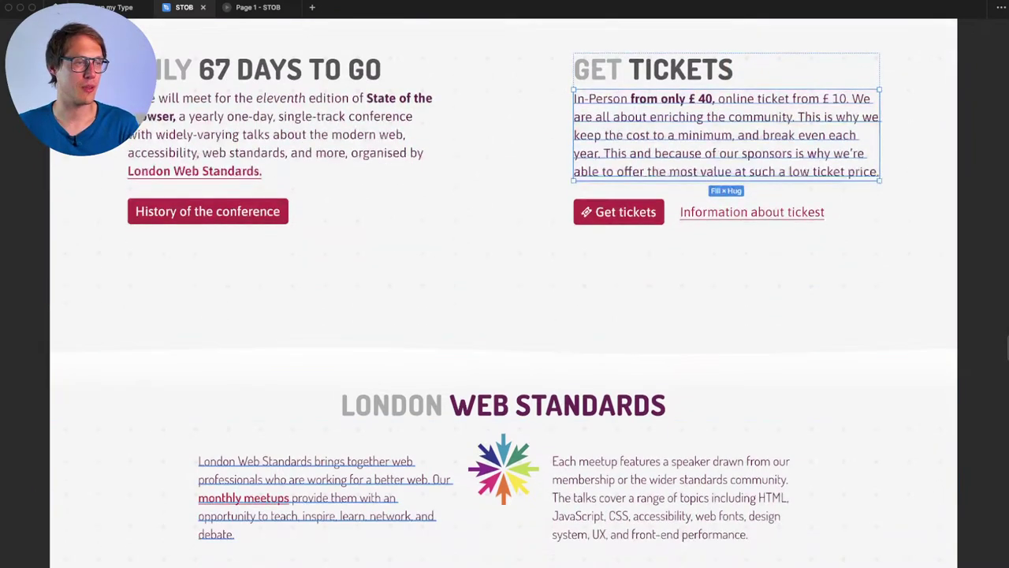
super+click(326, 487)
key(alt)
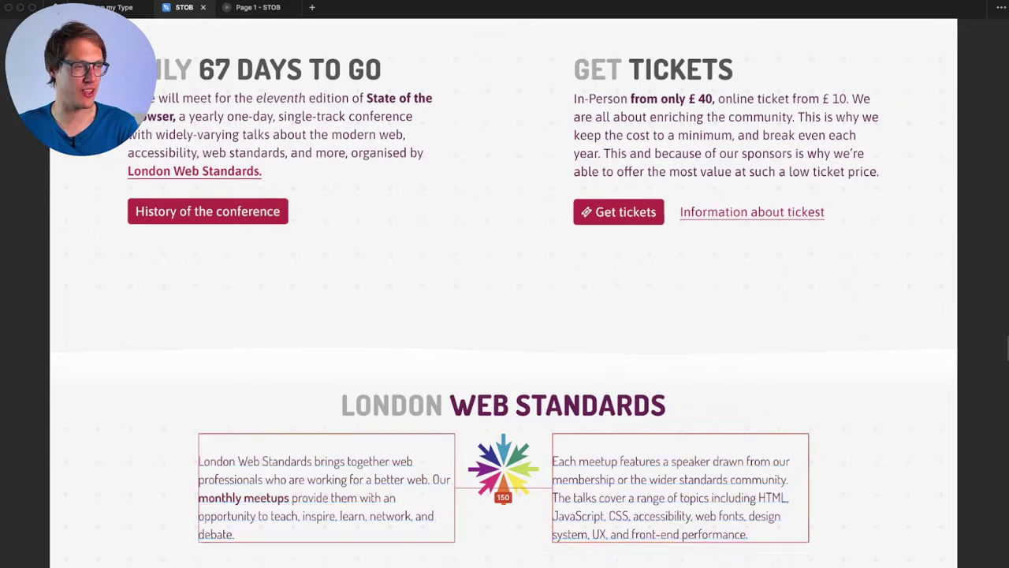
key(super+z)
super+click(726, 134)
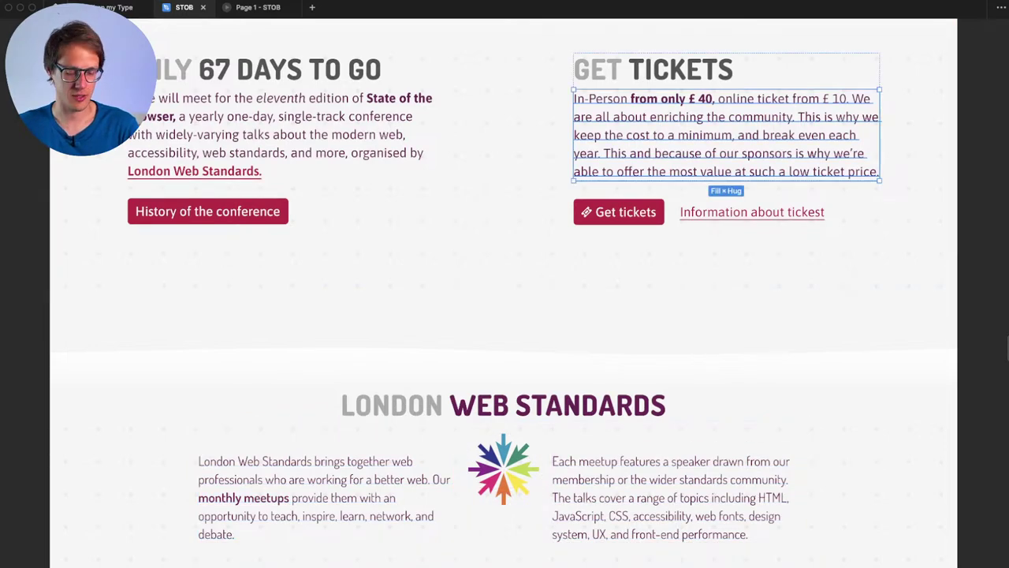
super+click(325, 497)
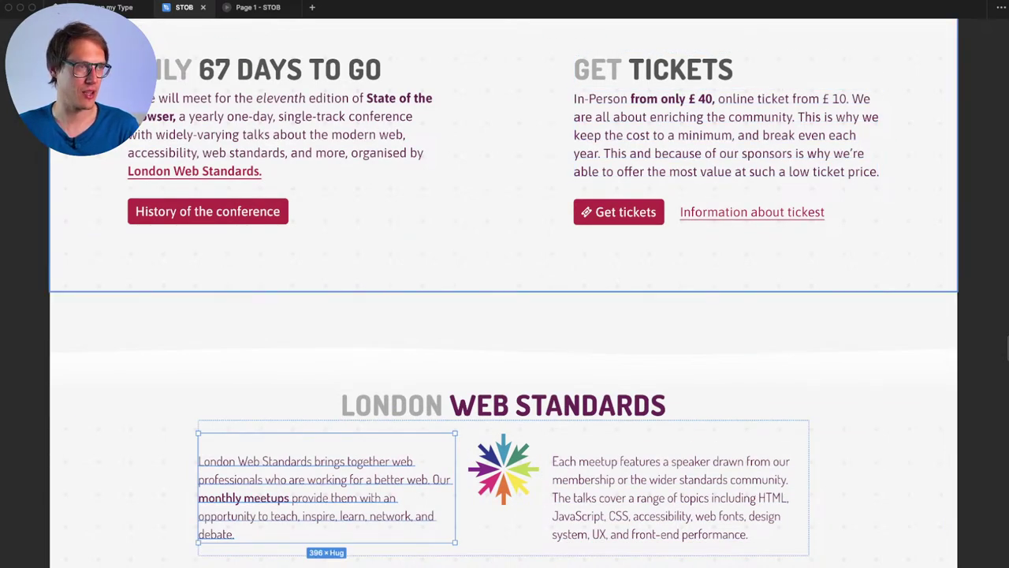
Step: Remove the bold formatting from "from only £ 40," in the Get Tickets paragraph and finish the text editing
click(630, 98)
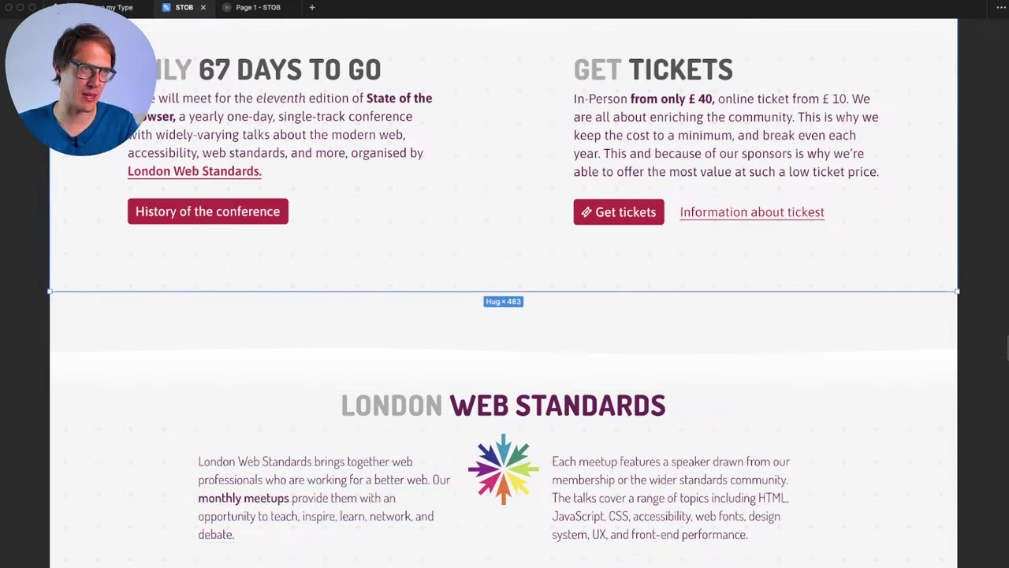
double_click(630, 98)
double_click(630, 99)
double_click(630, 98)
click(630, 99)
drag(630, 98, 714, 98)
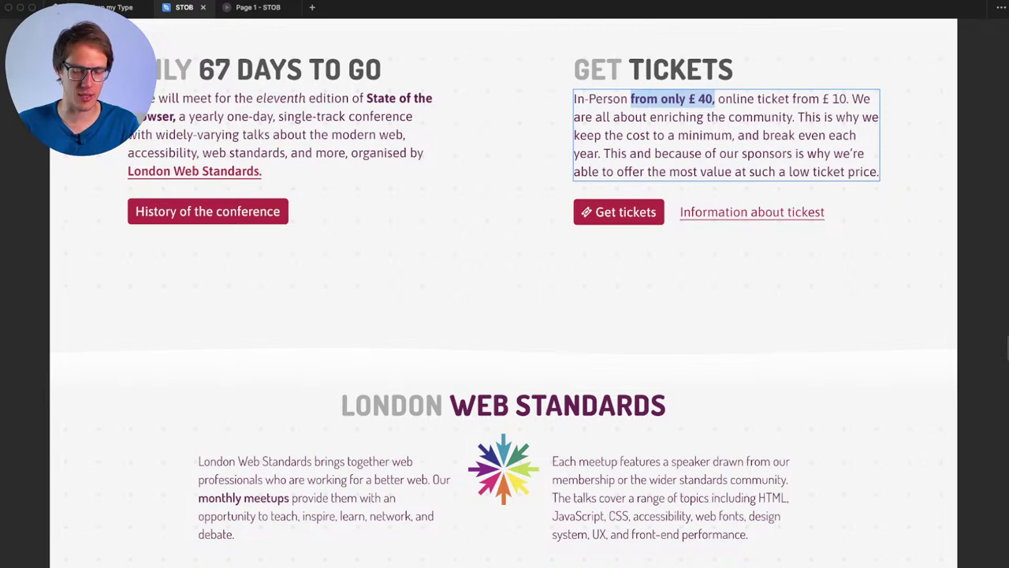
key(Escape)
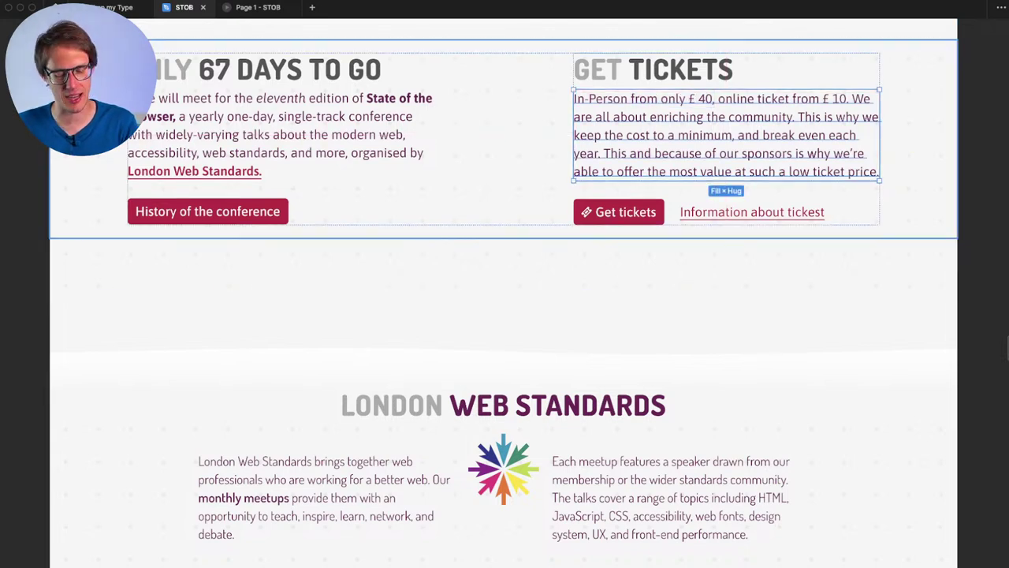
Step: Copy the Get Tickets paragraph's text style onto both London Web Standards paragraphs and clear the selection
key(alt)
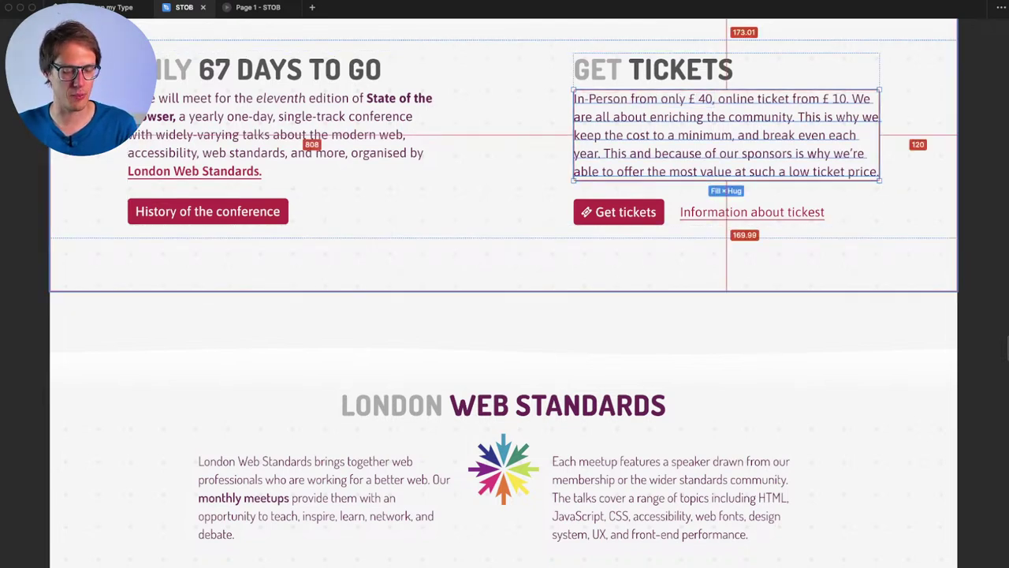
click(324, 496)
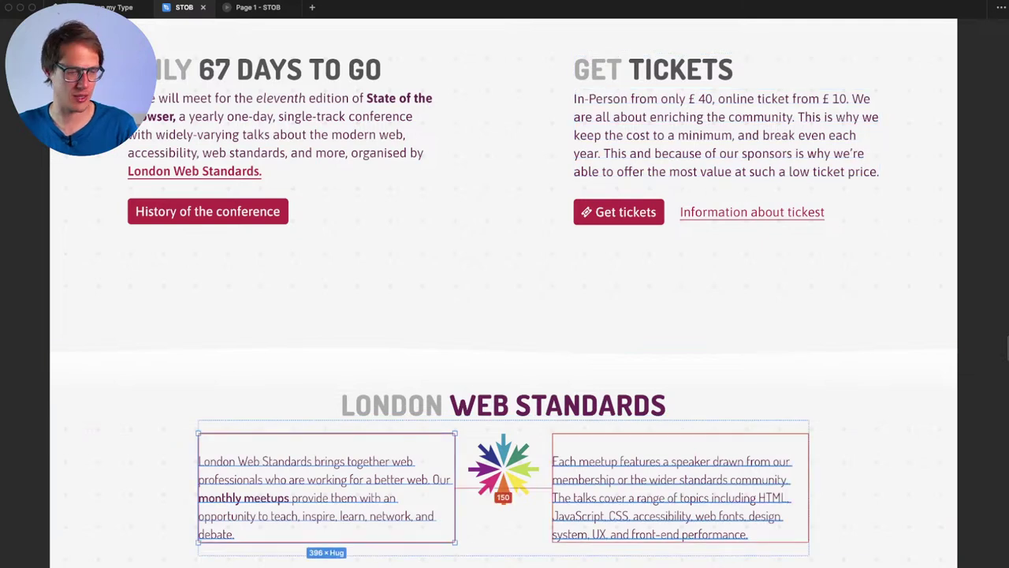
key(super+alt+v)
click(678, 497)
key(super+alt+v)
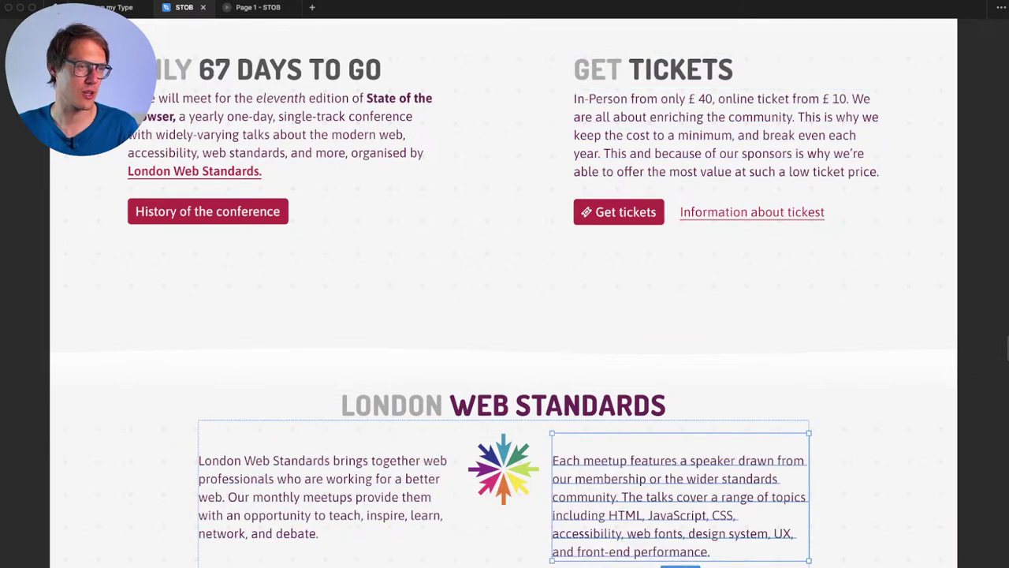
key(Escape)
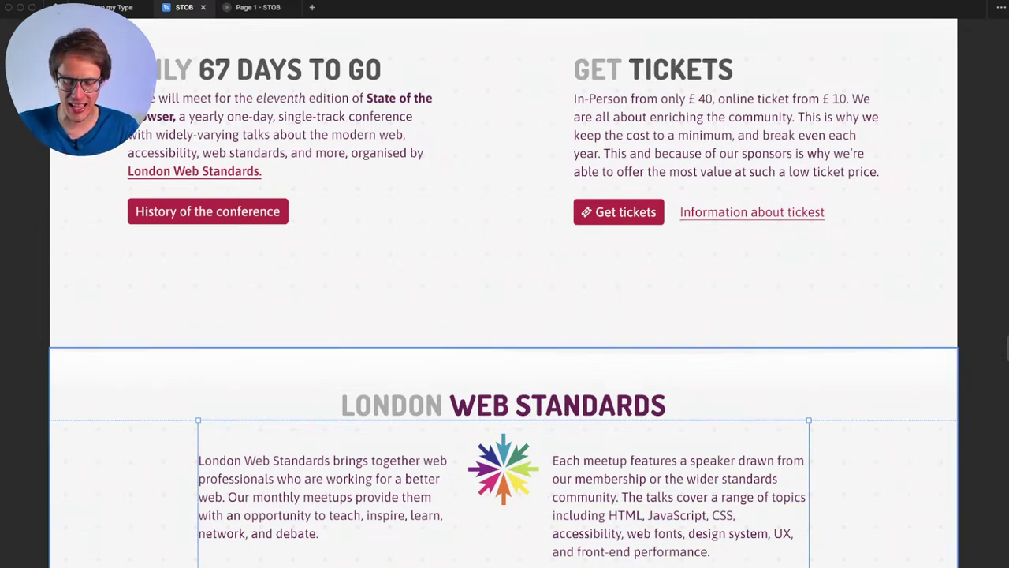
key(Escape)
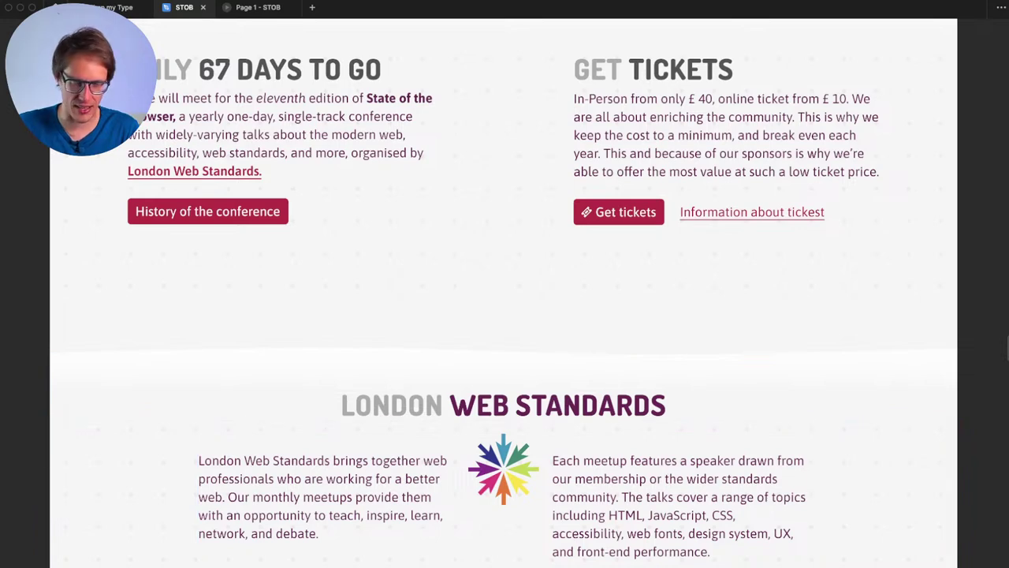
Step: Bring back the interface panels and examine the London Web Standards section and the footer's Mastodon and BlueSky links
key(super+backslash)
scroll(512, 308, left, 3)
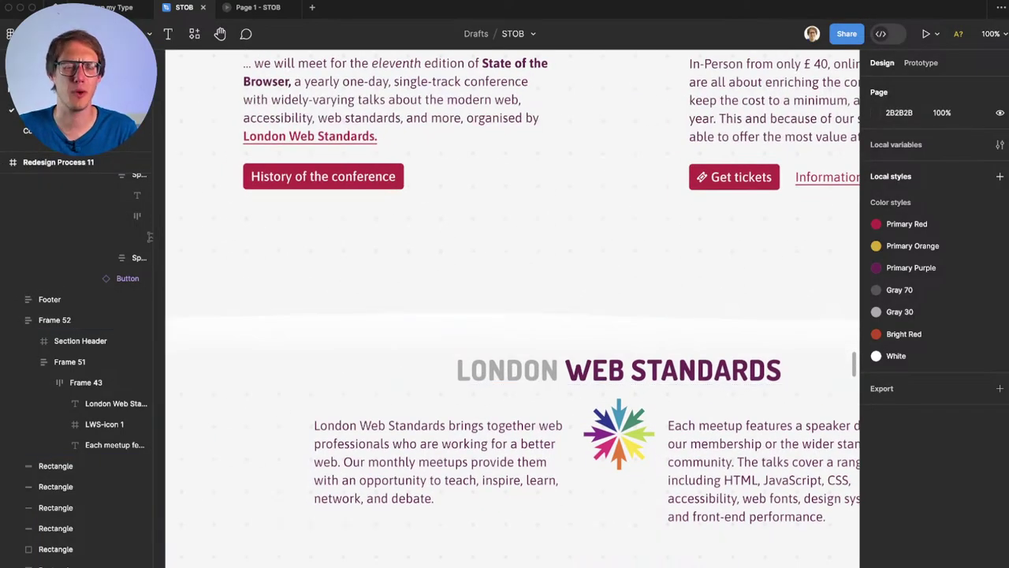
scroll(369, 400, right, 2)
scroll(369, 400, down, 2)
scroll(369, 399, down, 5)
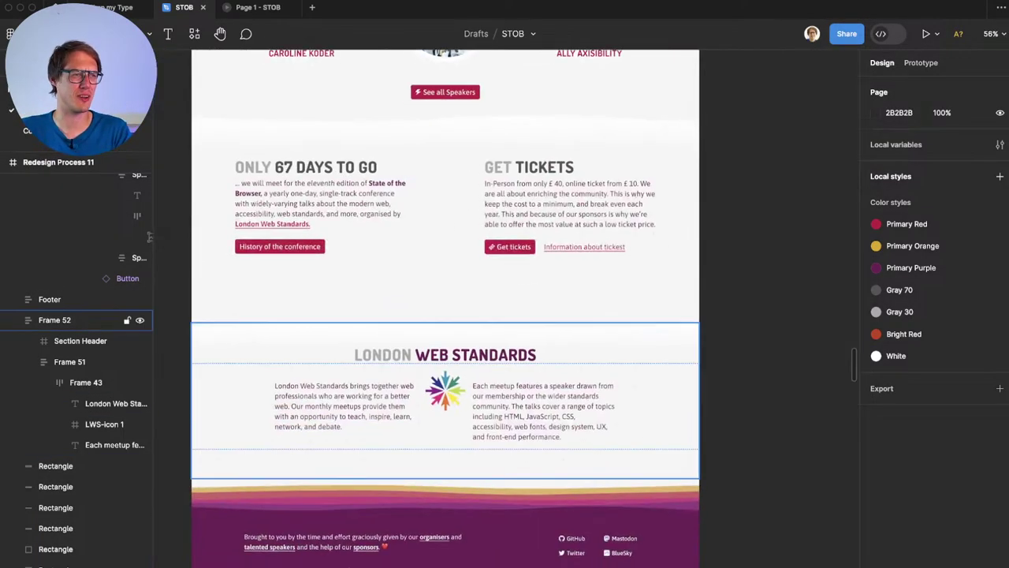
scroll(332, 418, up, 2)
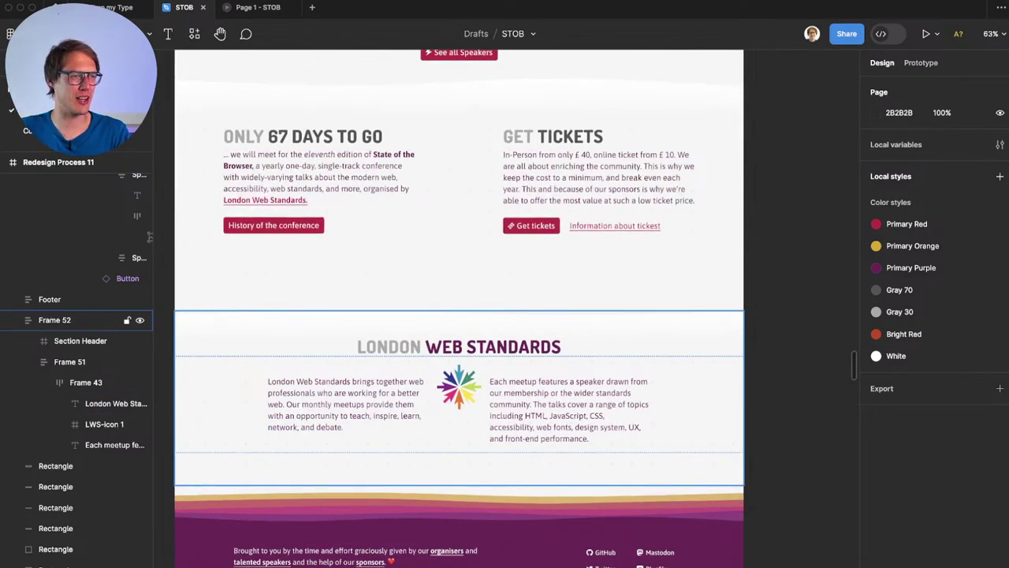
scroll(459, 308, up, 1)
scroll(459, 308, down, 2)
scroll(459, 309, right, 1)
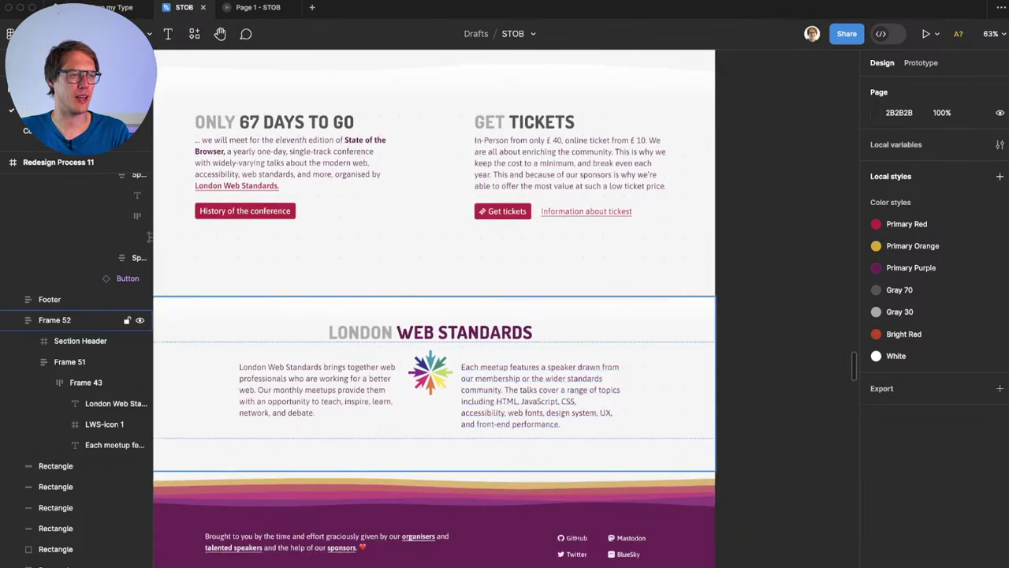
scroll(410, 505, up, 5)
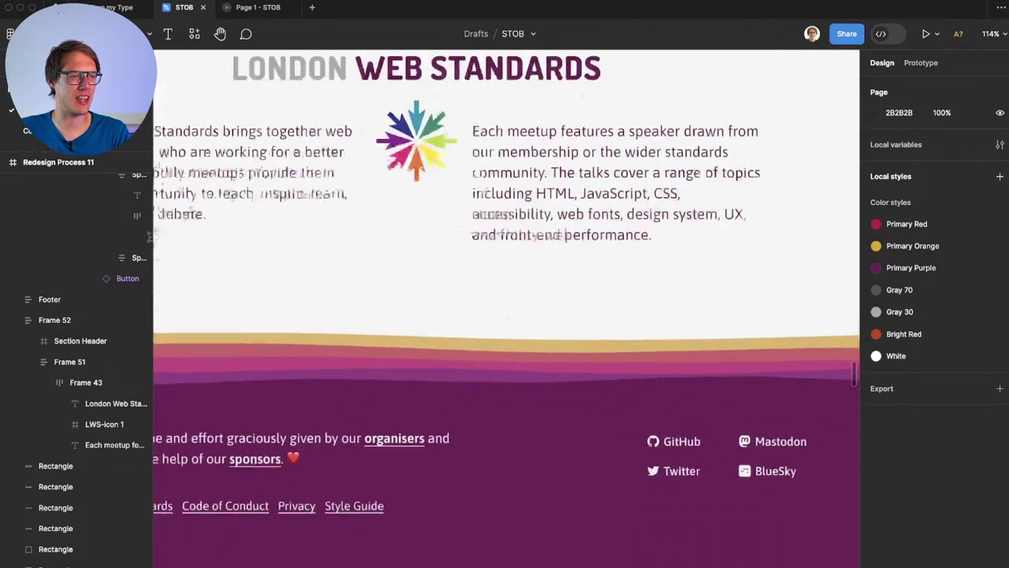
scroll(804, 418, down, 3)
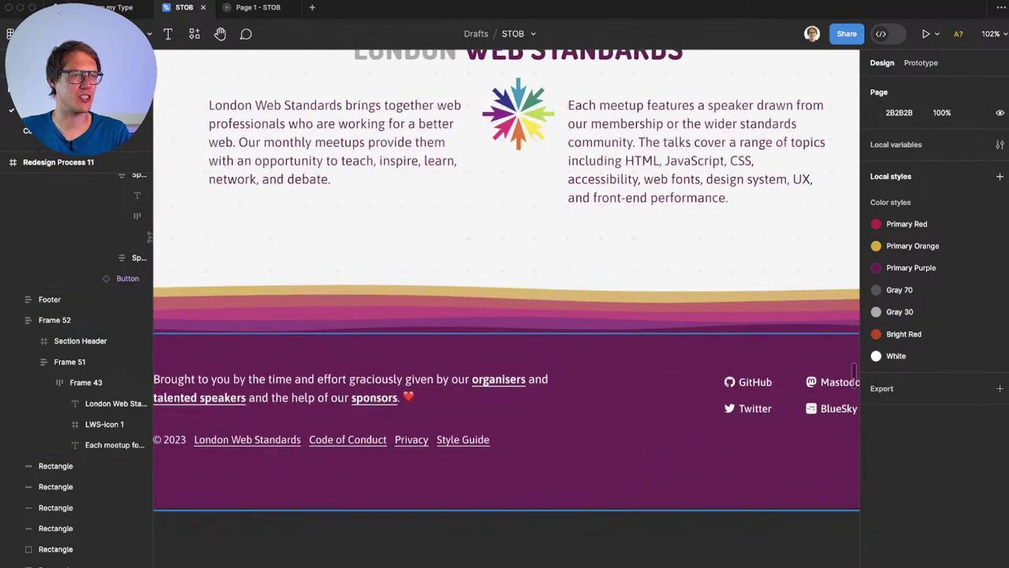
scroll(636, 433, right, 3)
scroll(637, 433, up, 10)
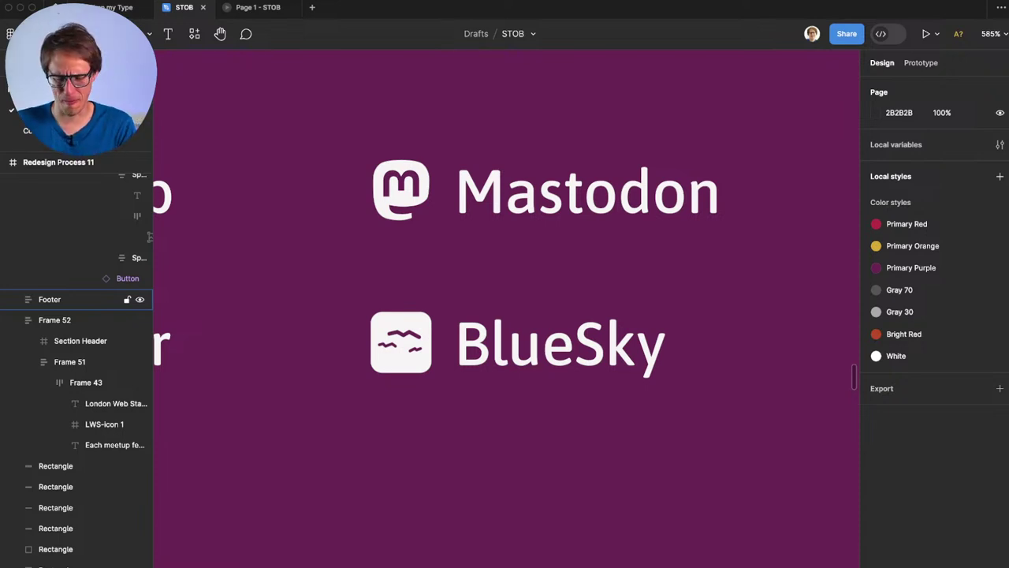
Step: Review the London Web Standards section and footer of Redesign Process 11, including the social links, in context of the whole page
key(shift+0)
scroll(601, 514, up, 3)
scroll(600, 514, left, 4)
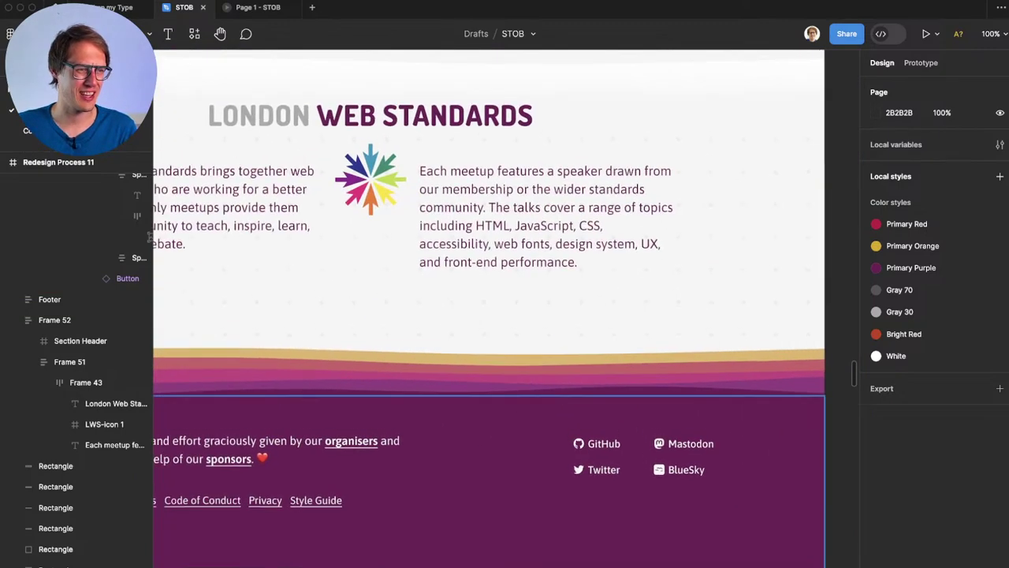
scroll(601, 514, down, 1)
key(shift+0)
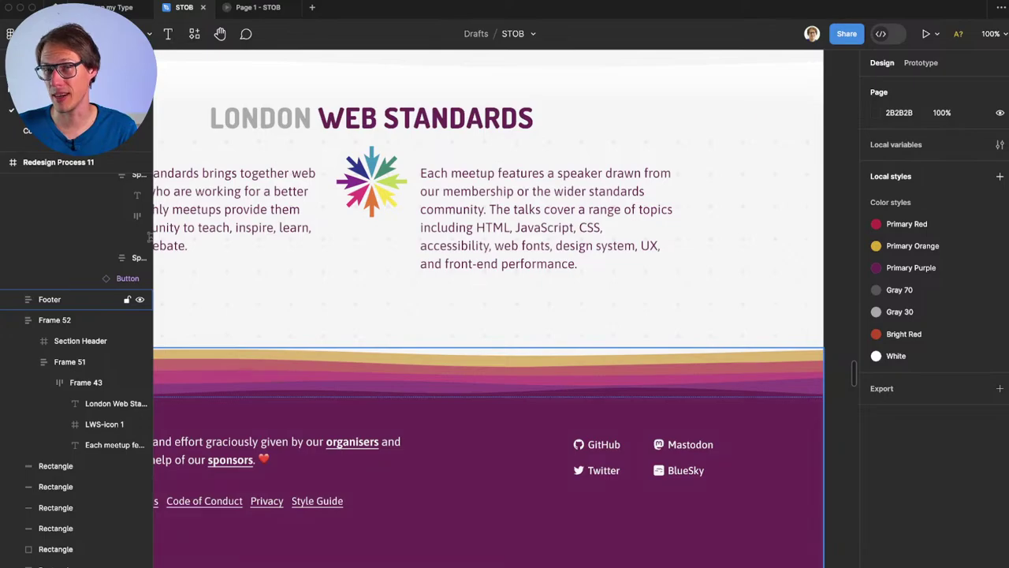
scroll(489, 308, down, 5)
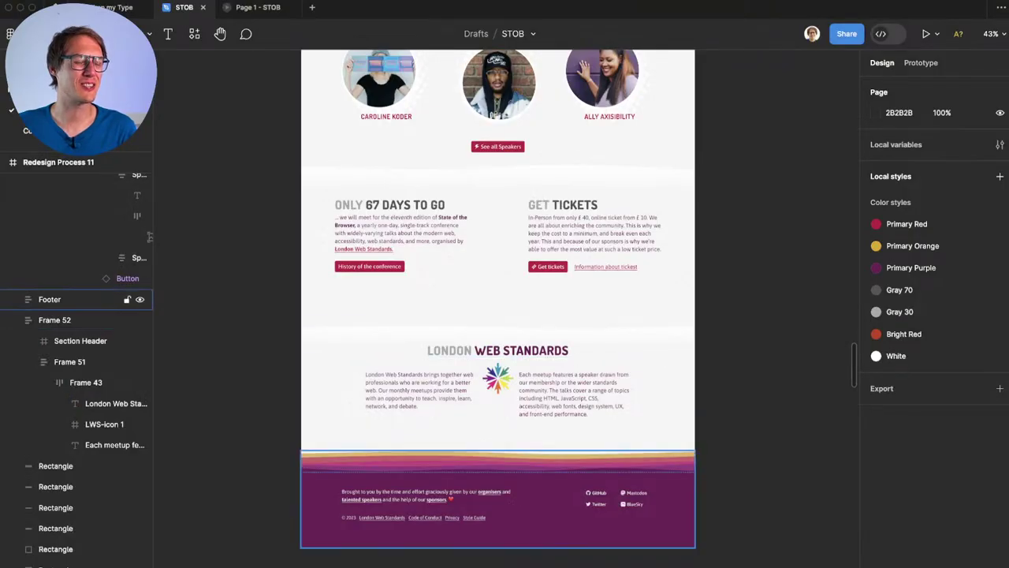
scroll(502, 300, down, 2)
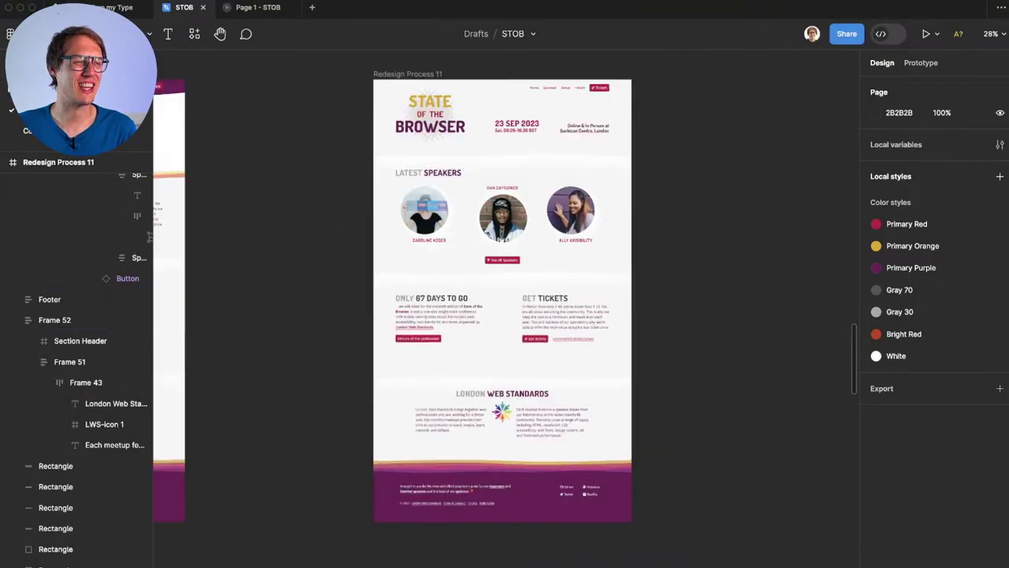
Step: Place a duplicate of the Redesign Process 06 frame beside Redesign Process 11 in the upper row, at about X 9192, Y 3466
scroll(505, 484, down, 2)
scroll(505, 410, down, 4)
scroll(508, 401, down, 2)
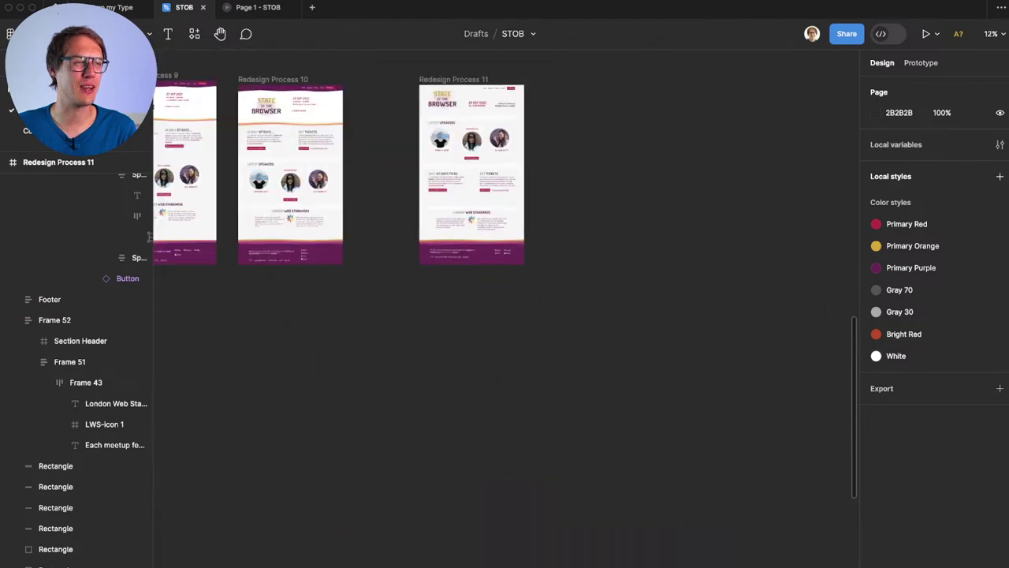
scroll(516, 332, down, 2)
scroll(524, 326, down, 3)
scroll(523, 326, down, 4)
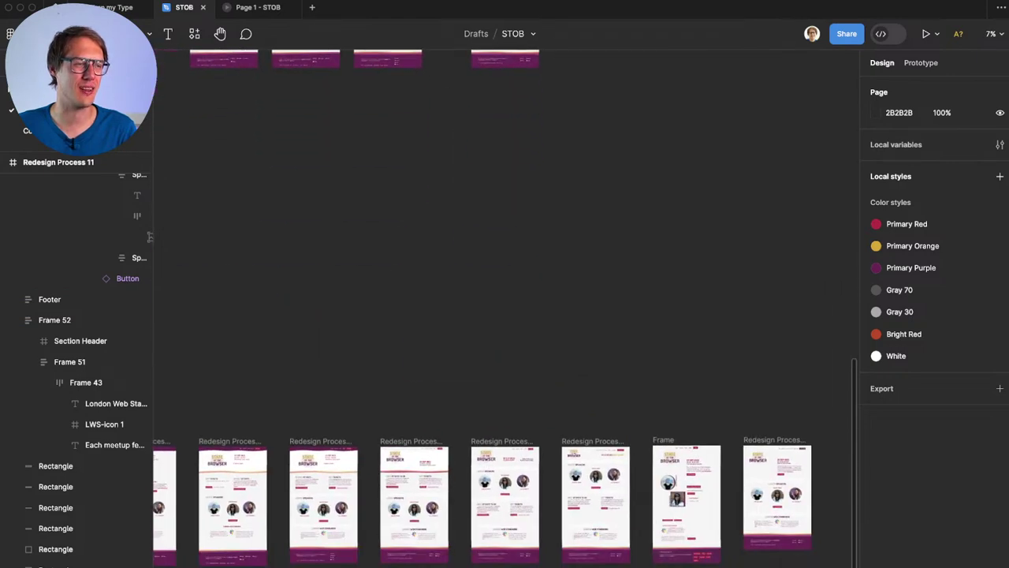
scroll(502, 299, up, 3)
scroll(503, 299, right, 3)
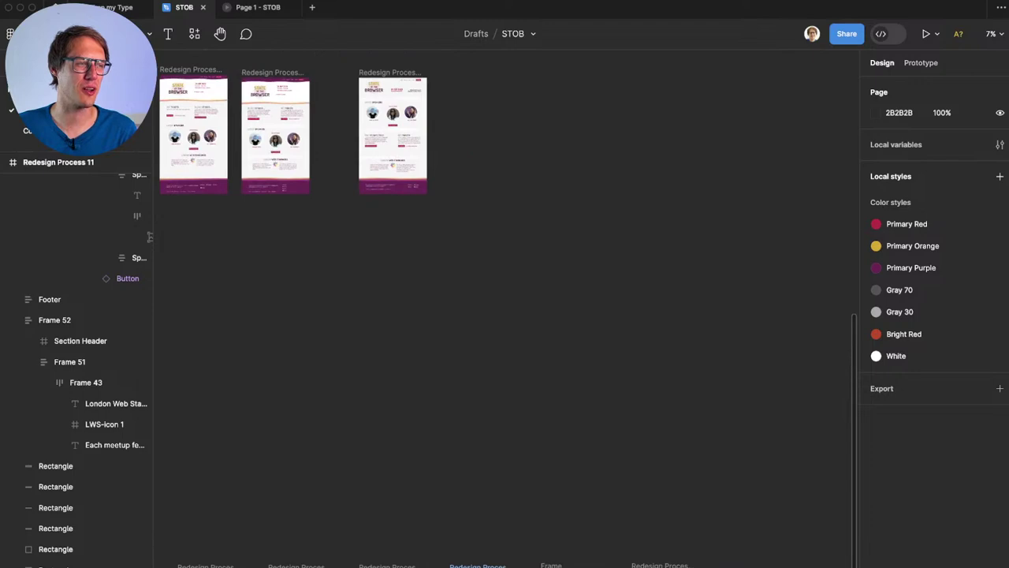
alt+drag(477, 564, 468, 72)
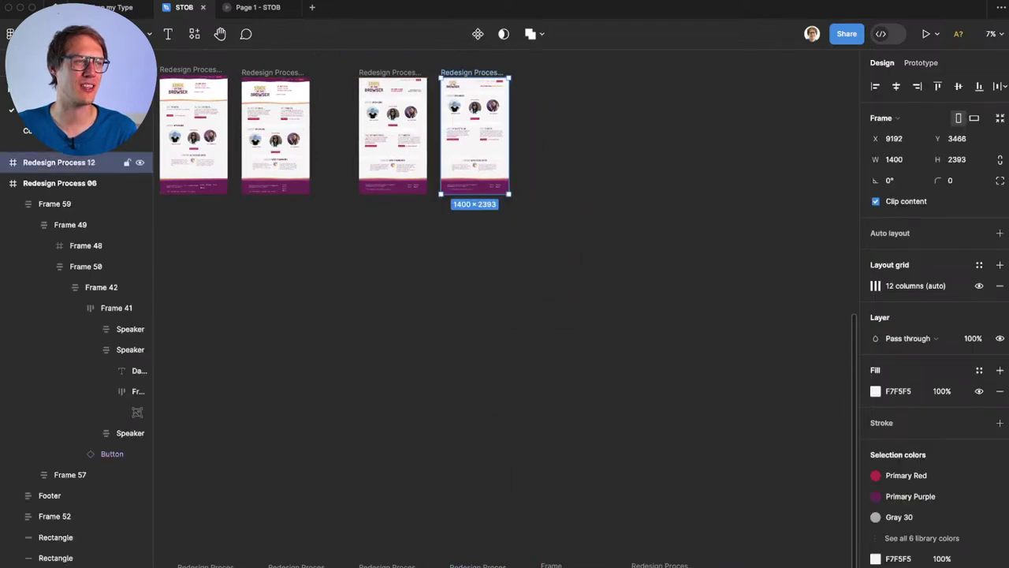
key(Escape)
Step: Compare the header of Redesign Process 12 with that of Redesign Process 11, including logo size, navigation and event date layout
scroll(457, 72, up, 6)
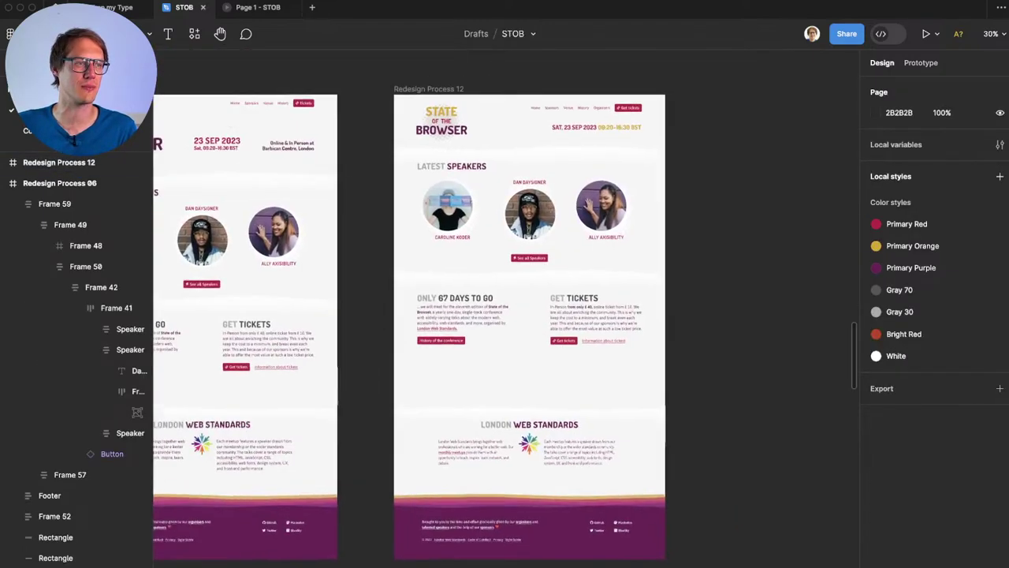
scroll(495, 234, right, 2)
scroll(496, 234, up, 3)
scroll(495, 234, up, 4)
scroll(495, 234, down, 1)
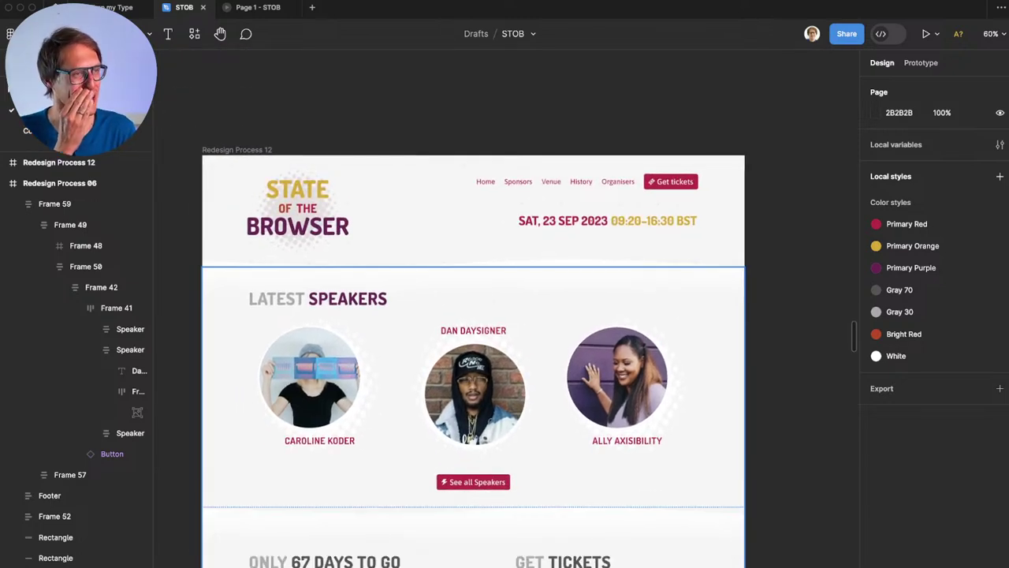
scroll(504, 339, left, 10)
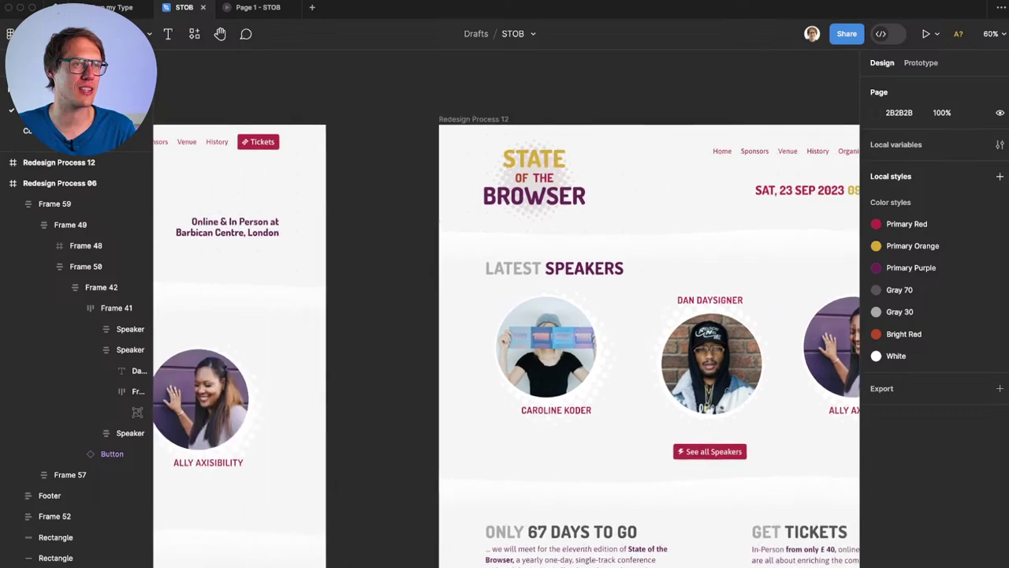
scroll(505, 339, left, 5)
scroll(404, 250, up, 2)
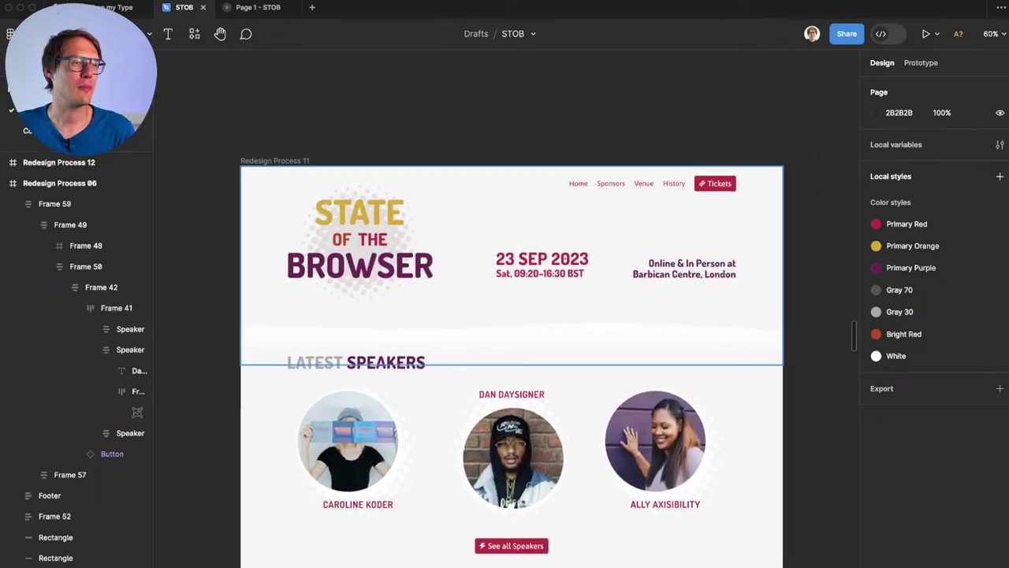
scroll(404, 249, up, 3)
scroll(506, 308, up, 1)
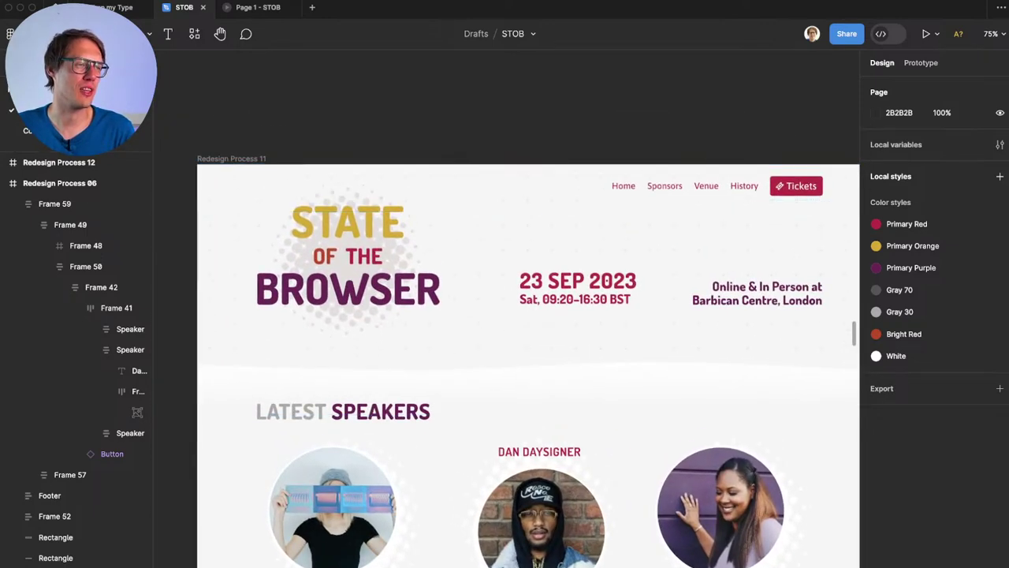
scroll(512, 361, right, 2)
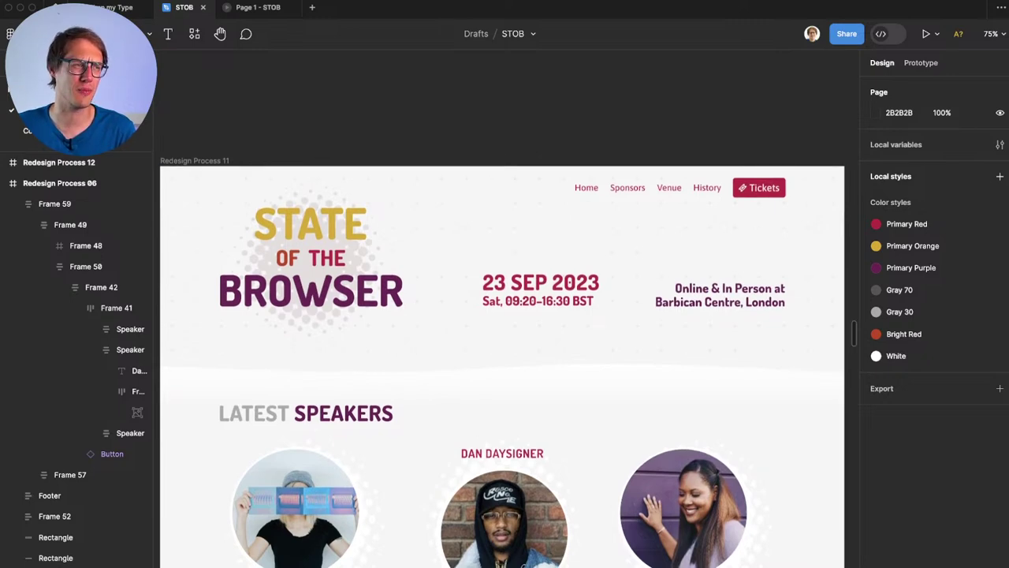
scroll(504, 355, right, 15)
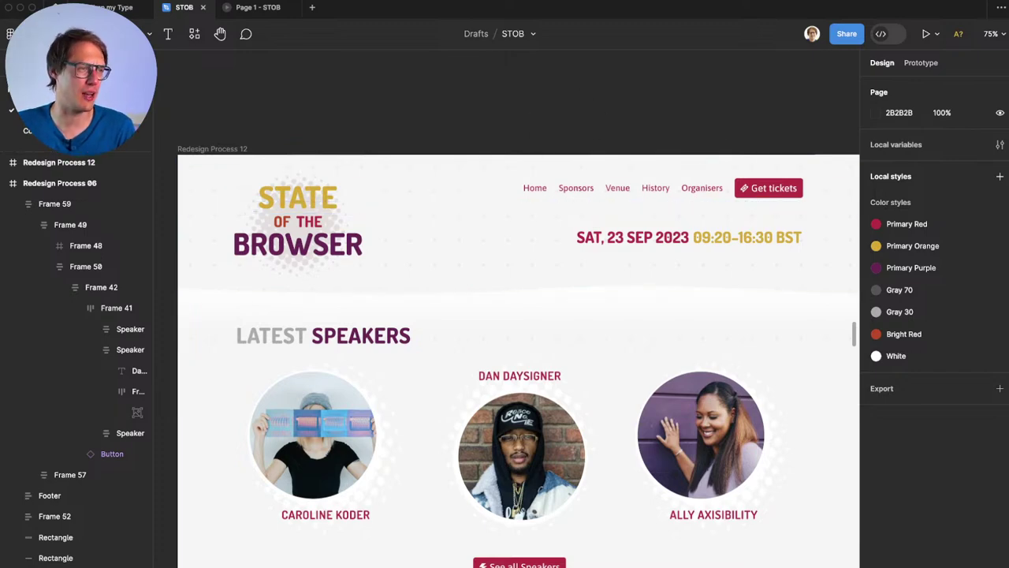
Step: Review the sections of Redesign Process 12 below the header, from Latest Speakers down to the footer
scroll(519, 349, down, 1)
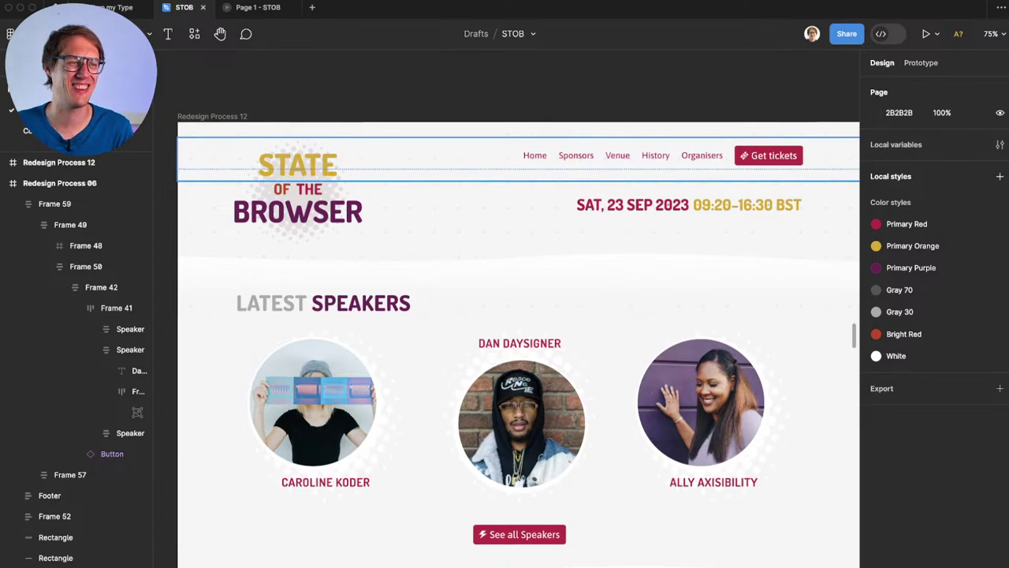
scroll(518, 339, down, 2)
scroll(523, 308, down, 10)
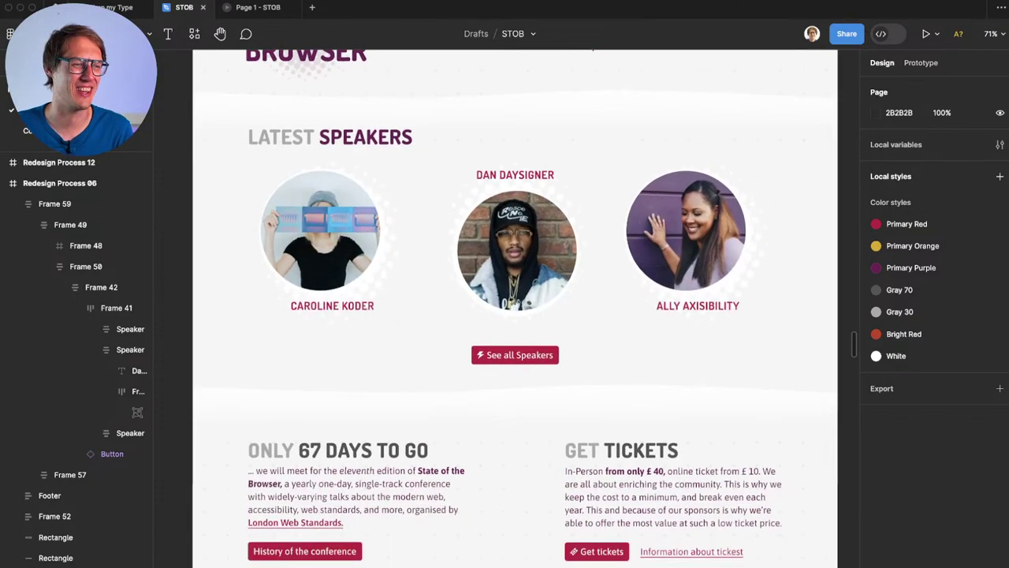
scroll(599, 323, down, 6)
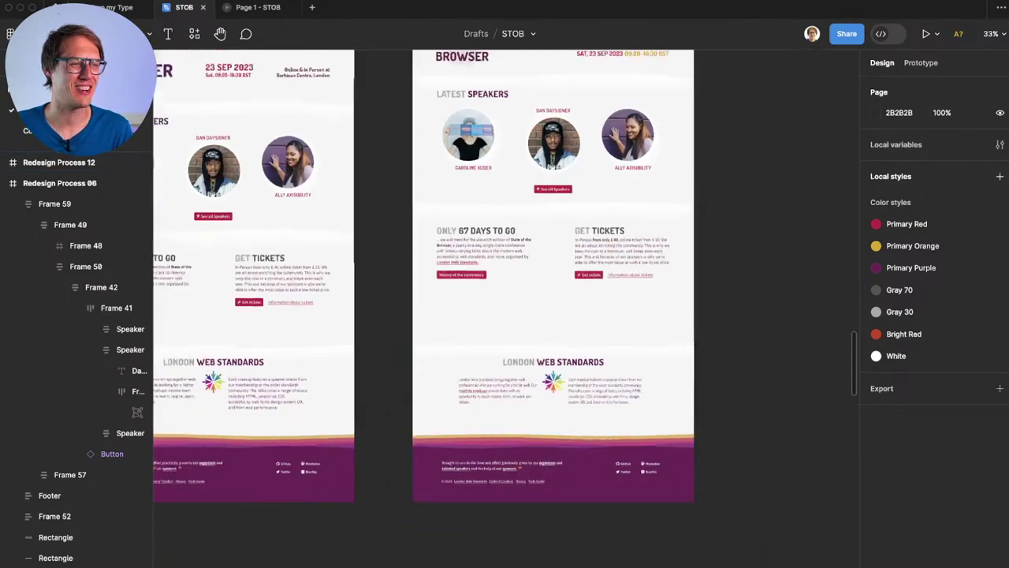
scroll(599, 323, down, 7)
scroll(599, 323, down, 5)
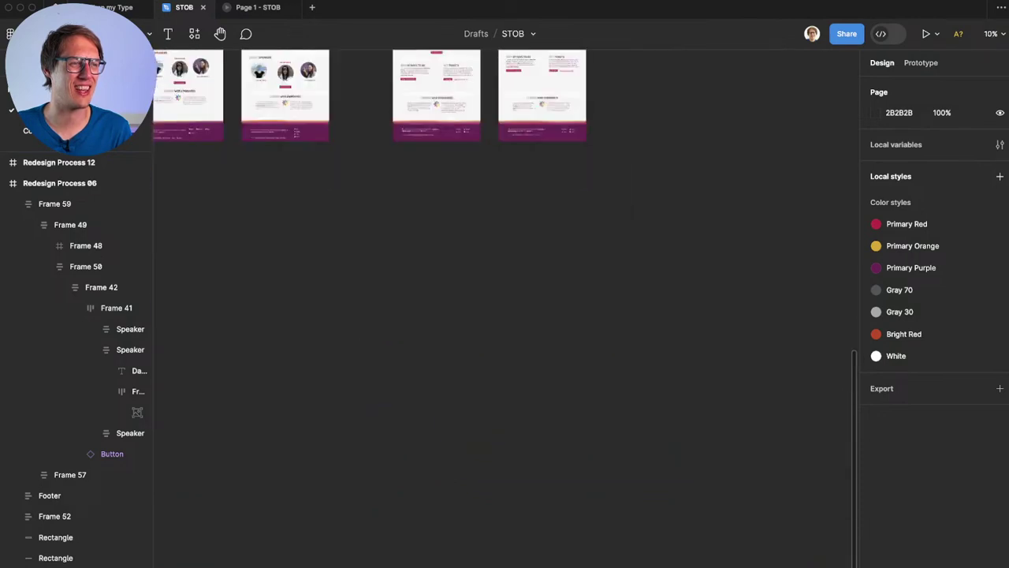
Step: Examine the header of the draft named Frame in the lower row, including its logo, event details, welcome text and ticket button
scroll(505, 307, up, 7)
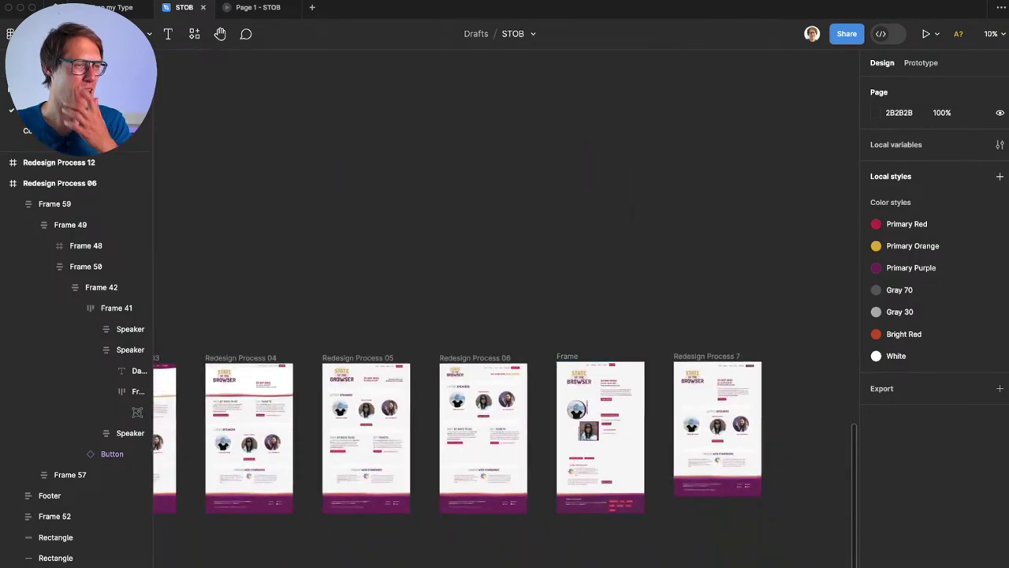
click(705, 357)
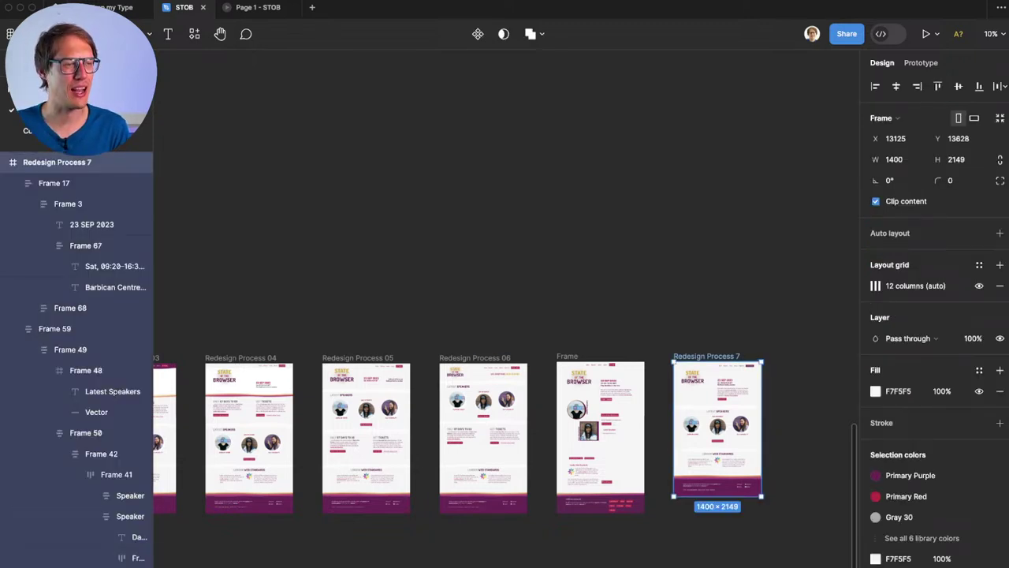
key(Escape)
scroll(540, 395, up, 6)
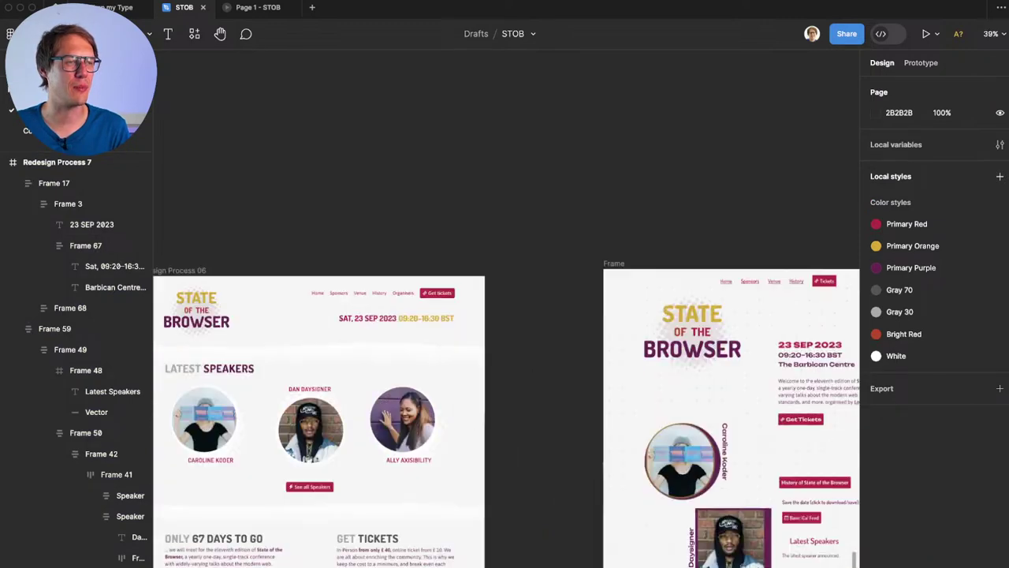
scroll(506, 315, right, 3)
scroll(599, 394, up, 3)
scroll(362, 245, up, 2)
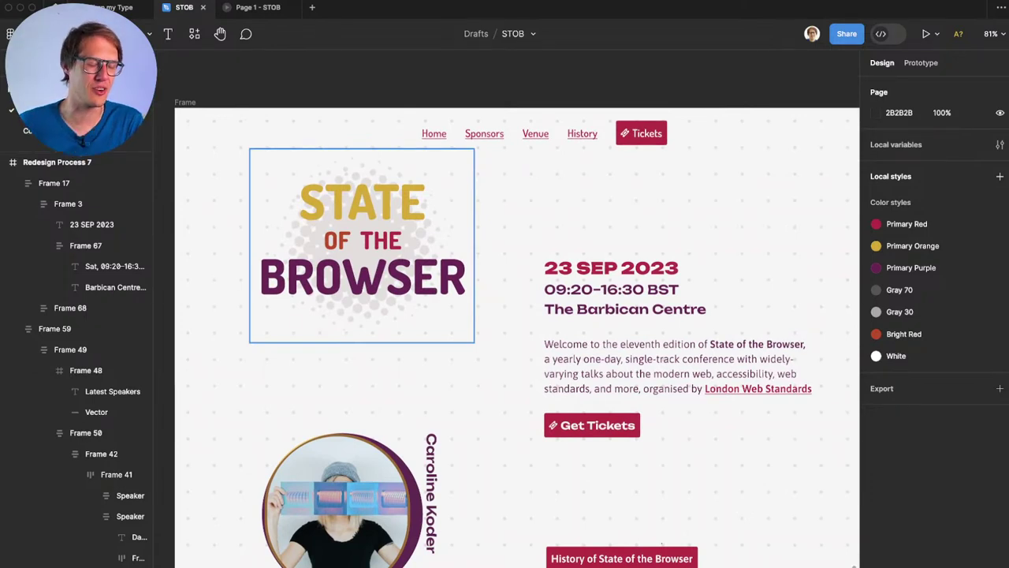
scroll(362, 245, right, 2)
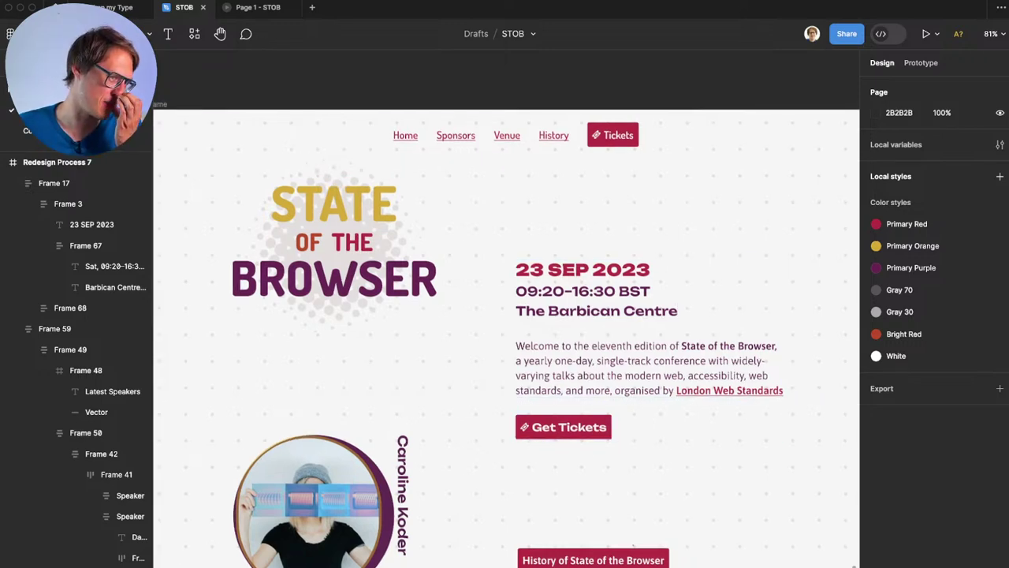
scroll(445, 272, up, 5)
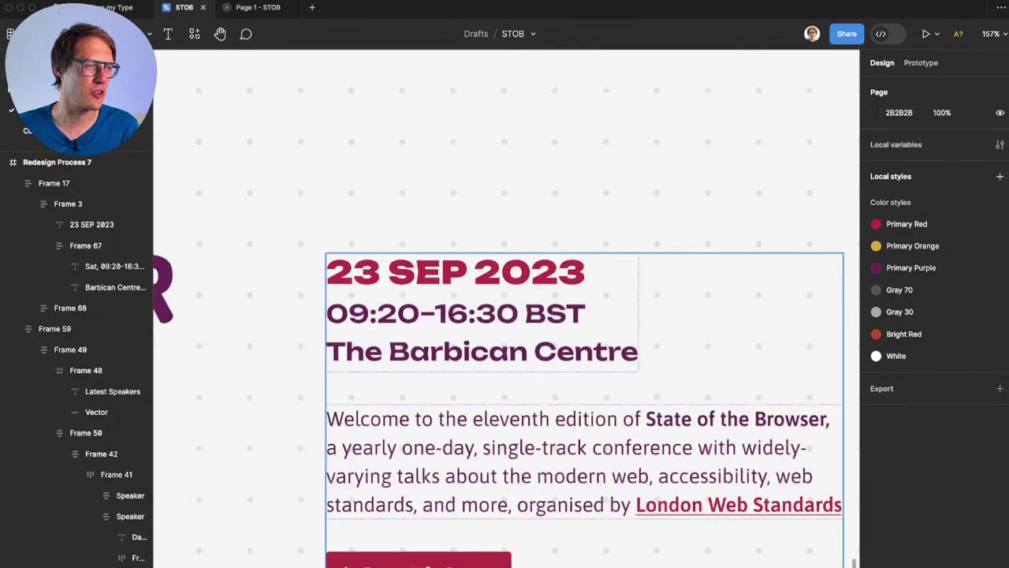
scroll(559, 312, down, 4)
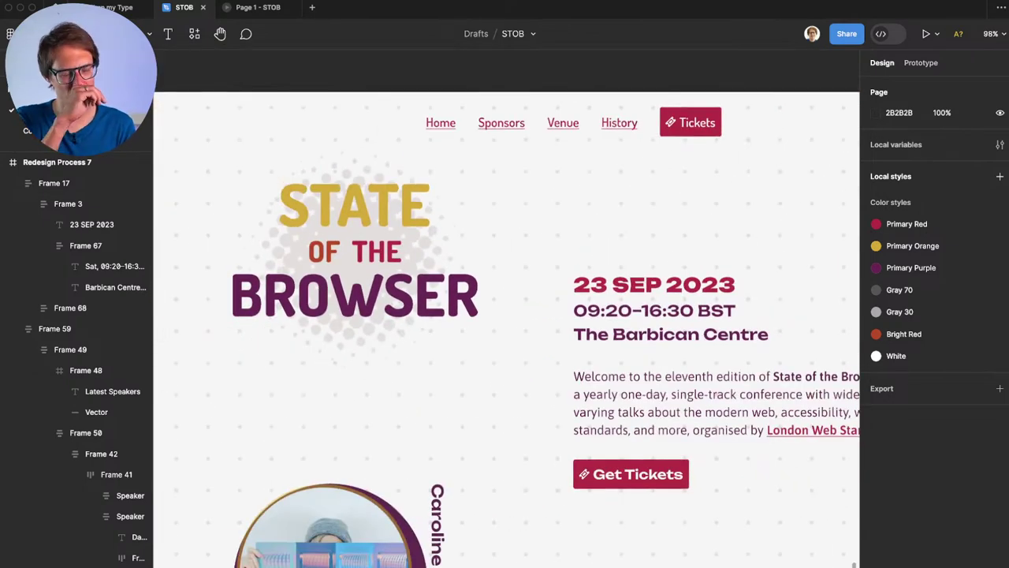
scroll(519, 329, right, 1)
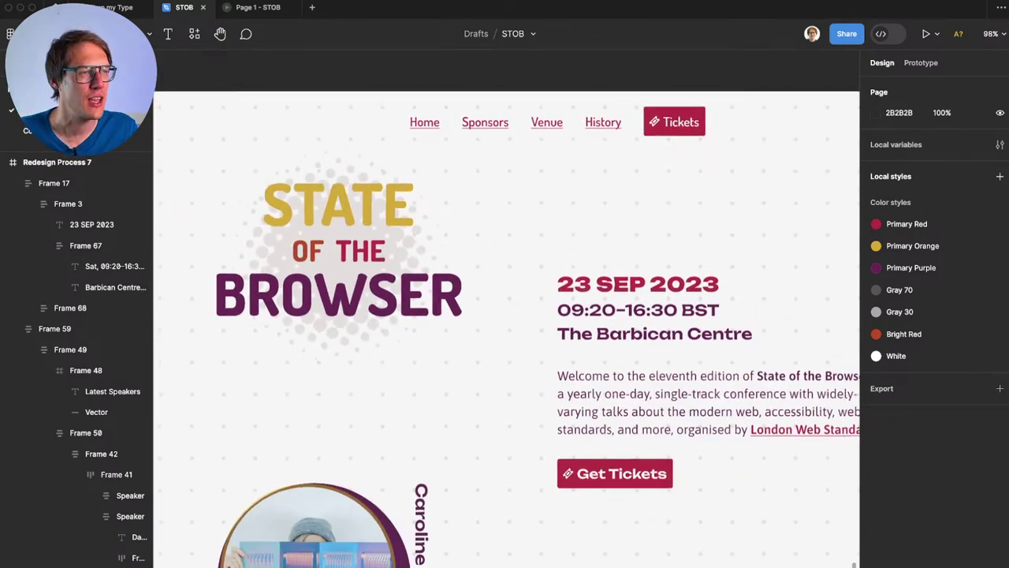
scroll(467, 383, down, 2)
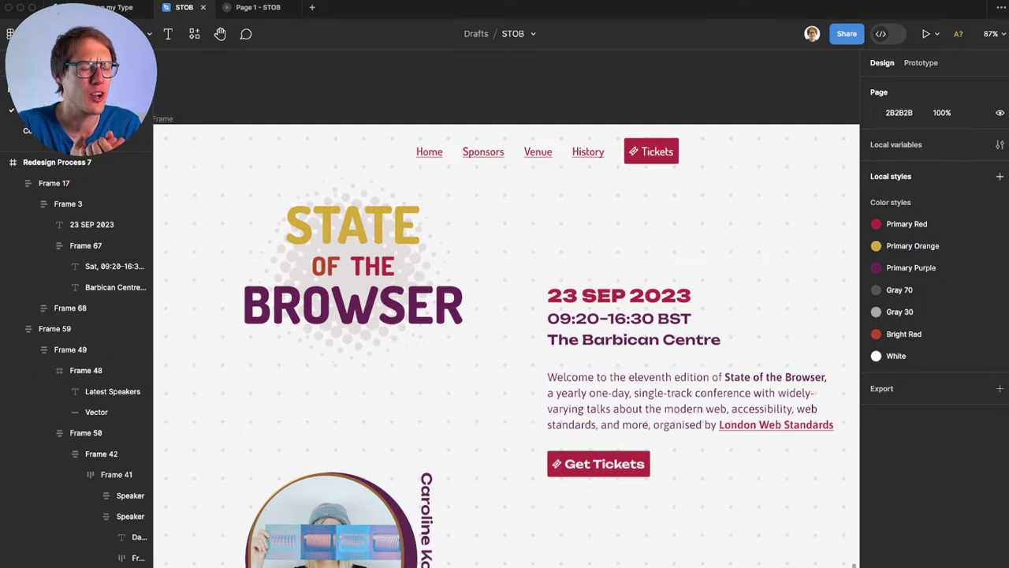
Step: Select the date, time and venue text in the Frame draft and inspect its Unbounded letterforms up close
super+click(619, 318)
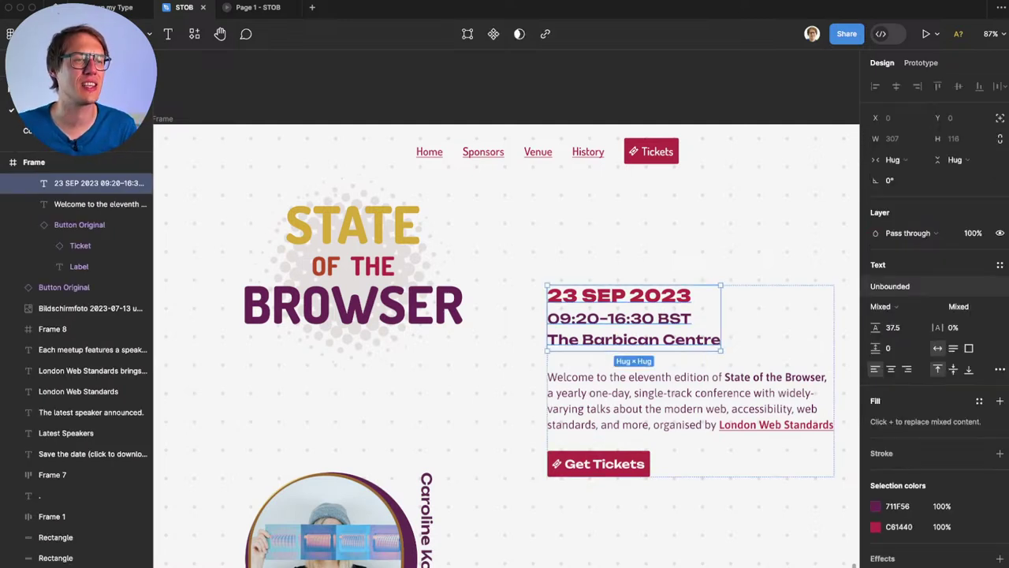
scroll(635, 300, up, 15)
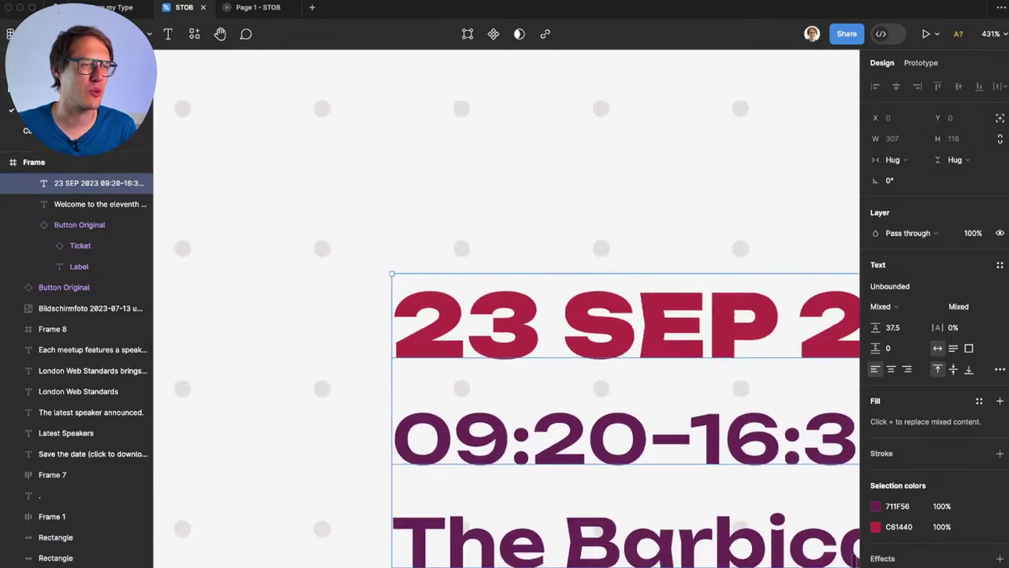
scroll(443, 288, up, 5)
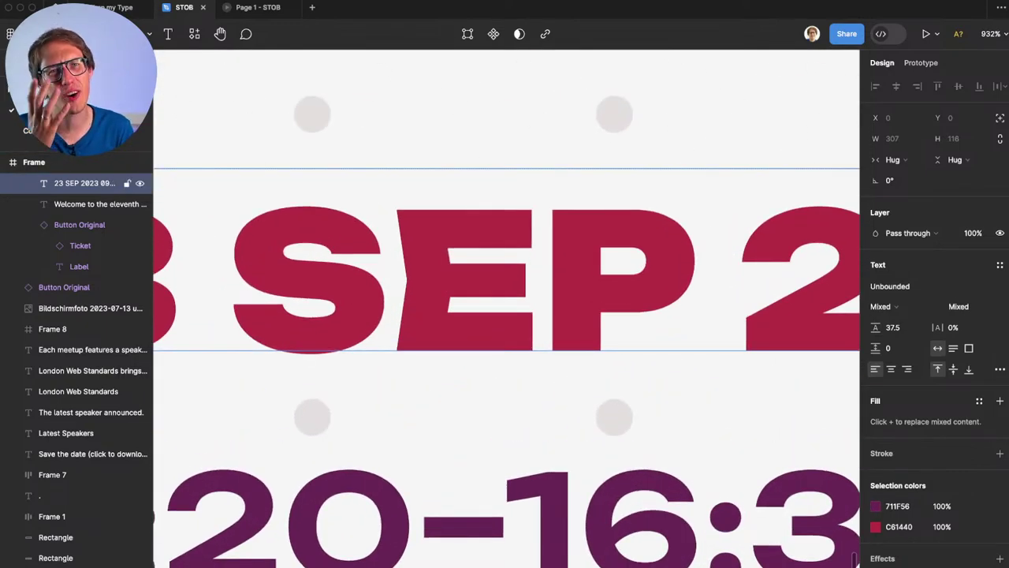
scroll(420, 260, down, 8)
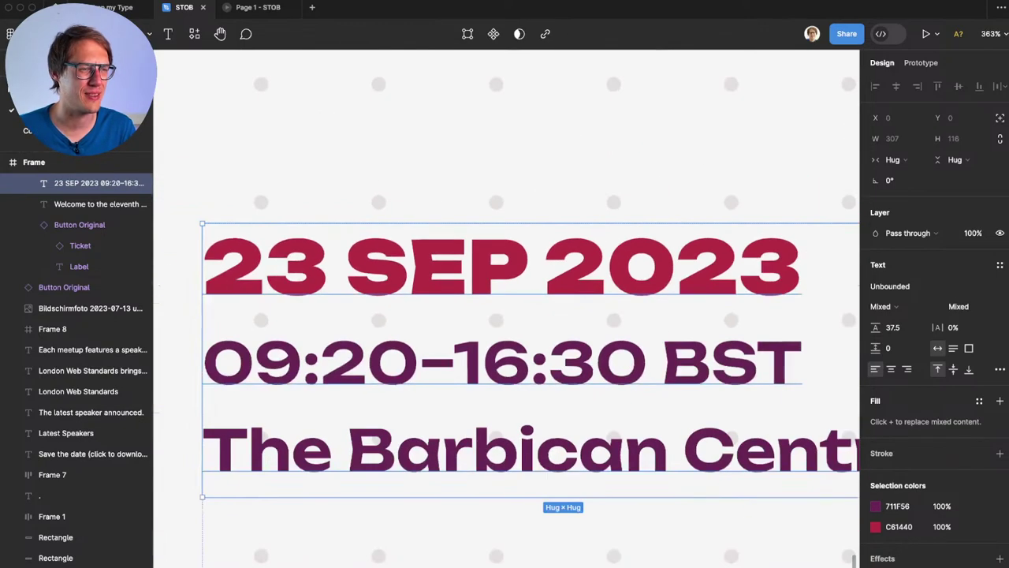
scroll(622, 449, up, 8)
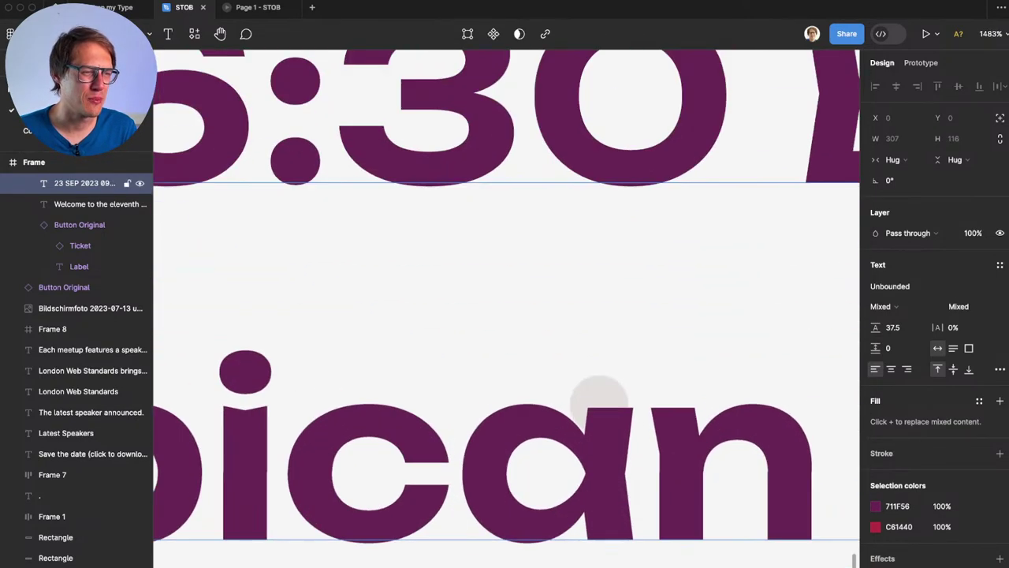
scroll(596, 400, down, 2)
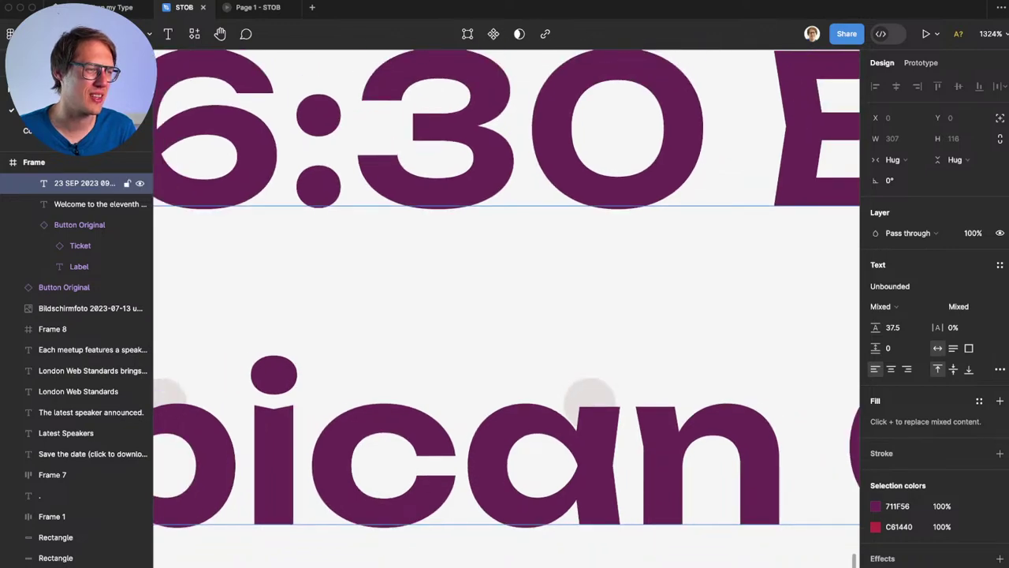
scroll(589, 391, down, 10)
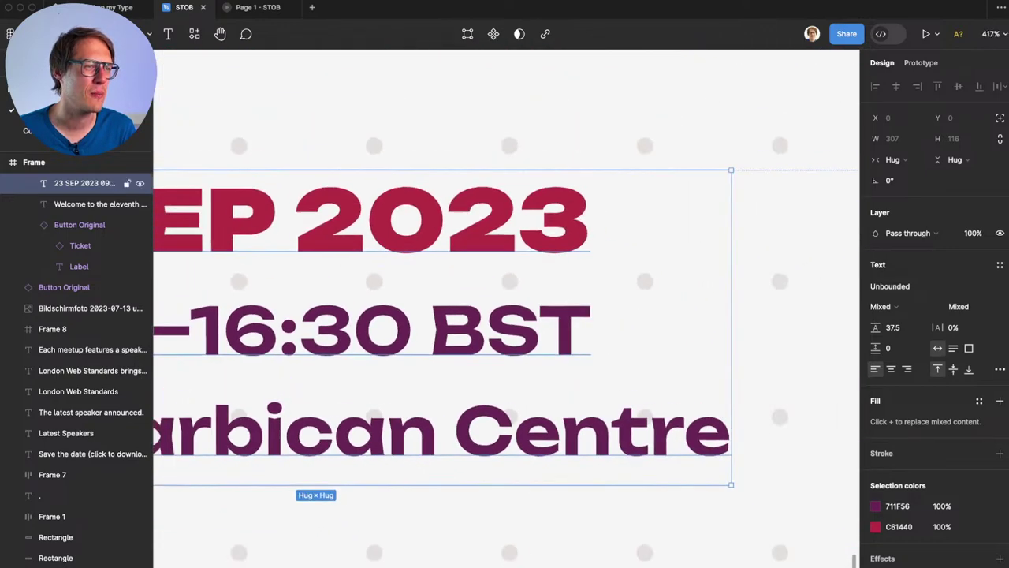
Step: Deselect the event details text and inspect the Get Tickets button in the Frame draft up close
scroll(504, 308, down, 5)
scroll(505, 308, left, 6)
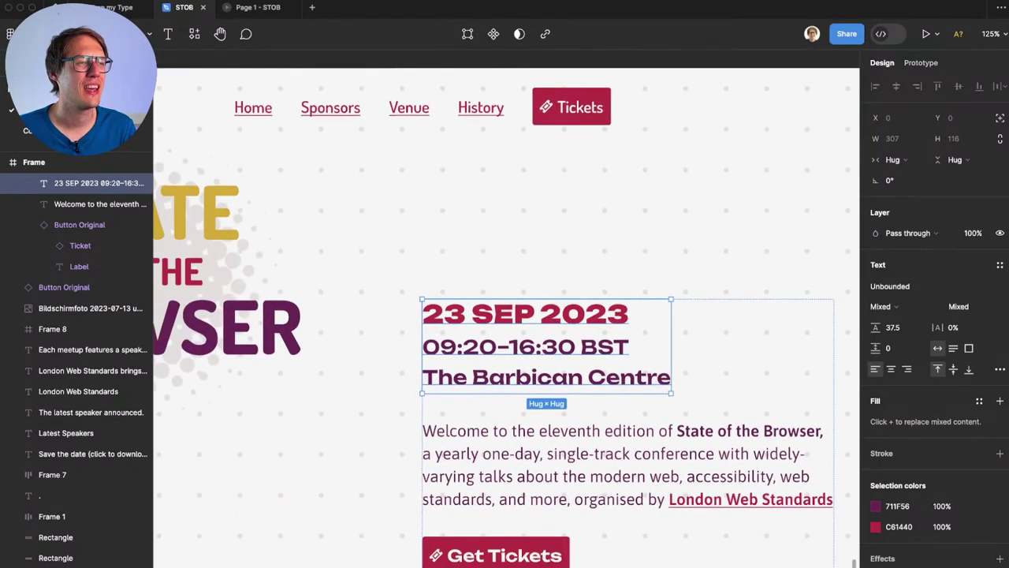
key(Escape)
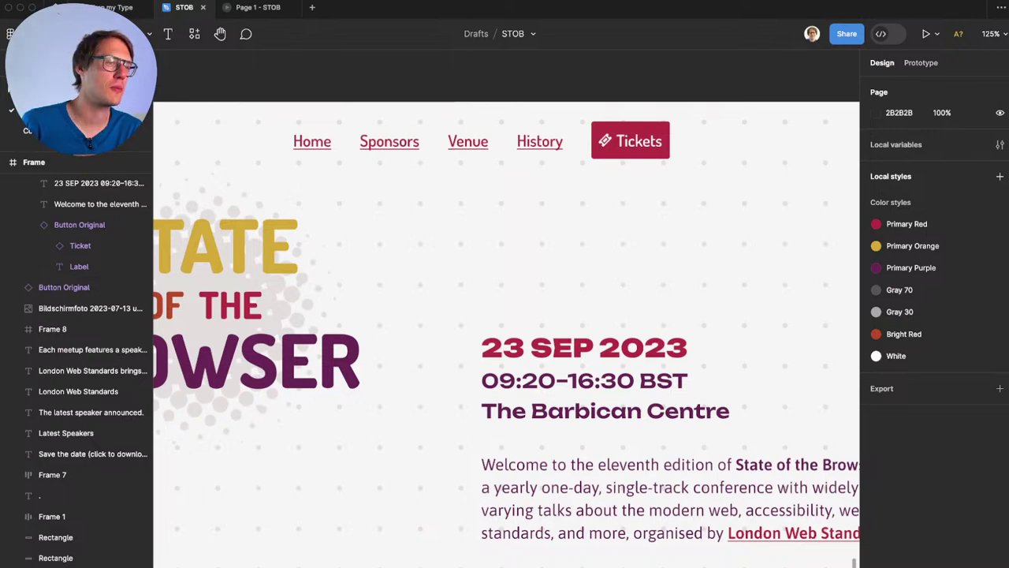
scroll(552, 378, down, 4)
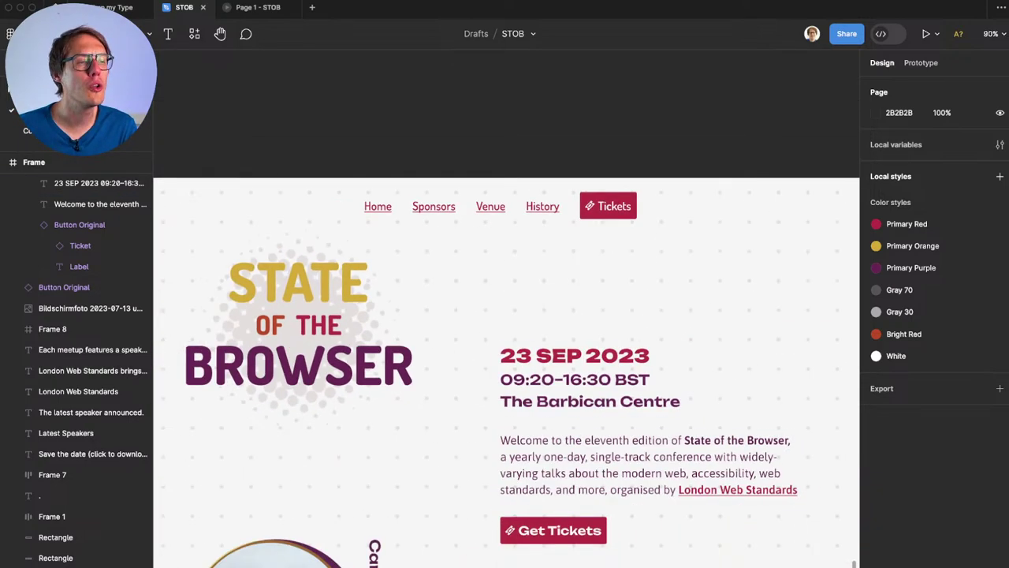
scroll(504, 331, up, 3)
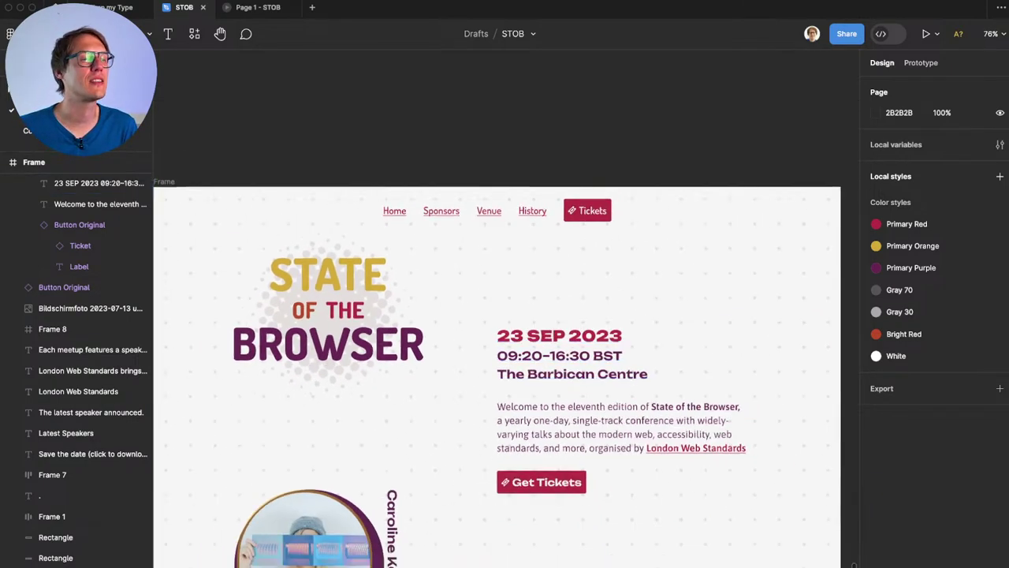
scroll(484, 512, up, 3)
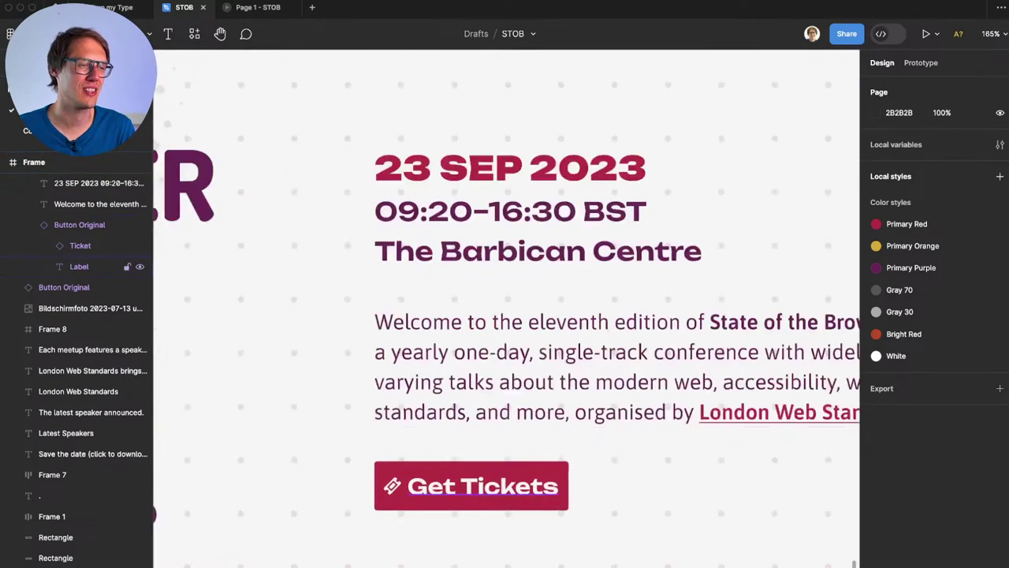
scroll(484, 512, up, 5)
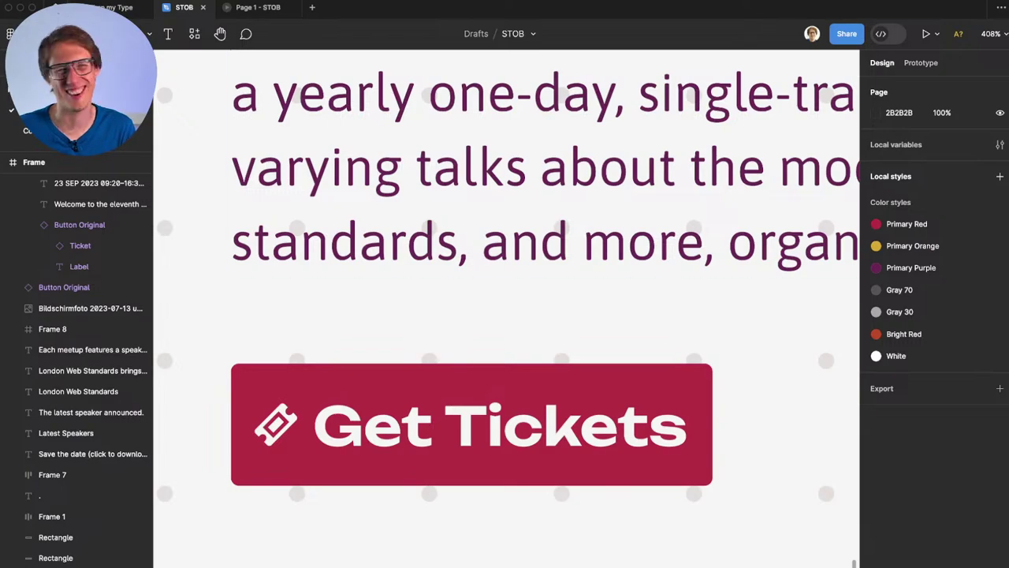
scroll(483, 438, down, 10)
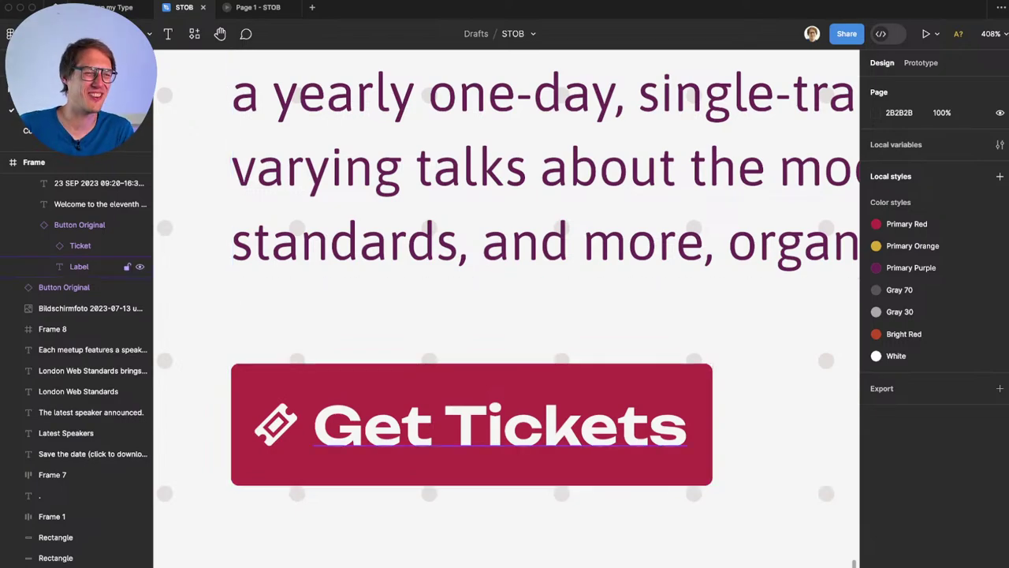
scroll(433, 374, down, 3)
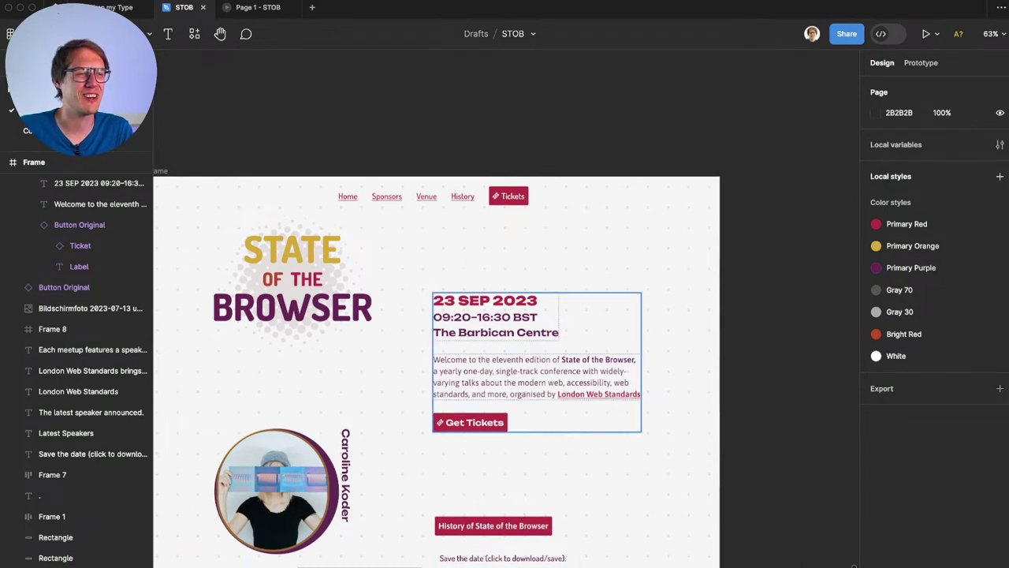
scroll(436, 372, up, 1)
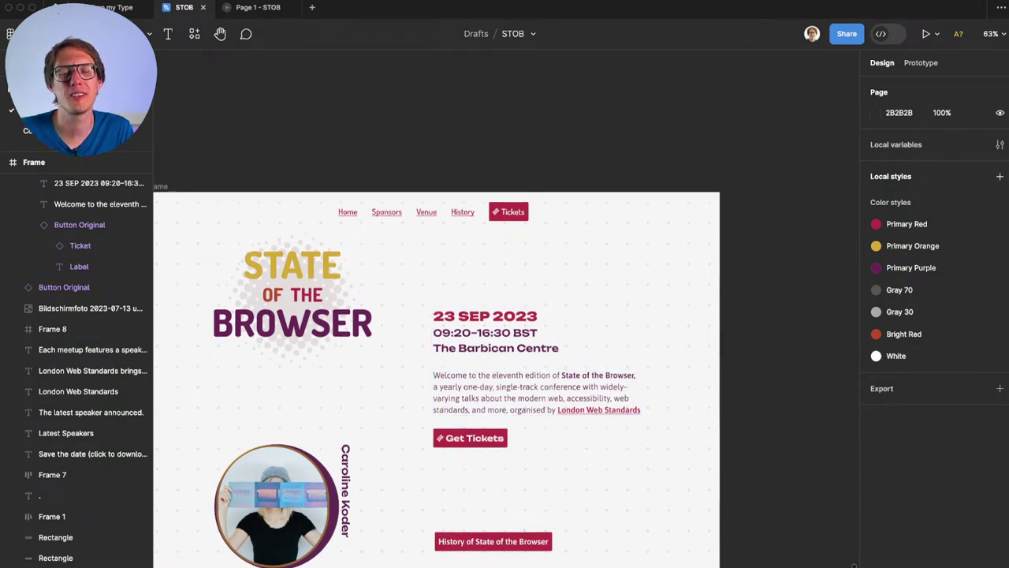
Step: Review the Frame draft's overall layout, from its header down through the speaker pictures and neighbouring content
scroll(505, 332, right, 3)
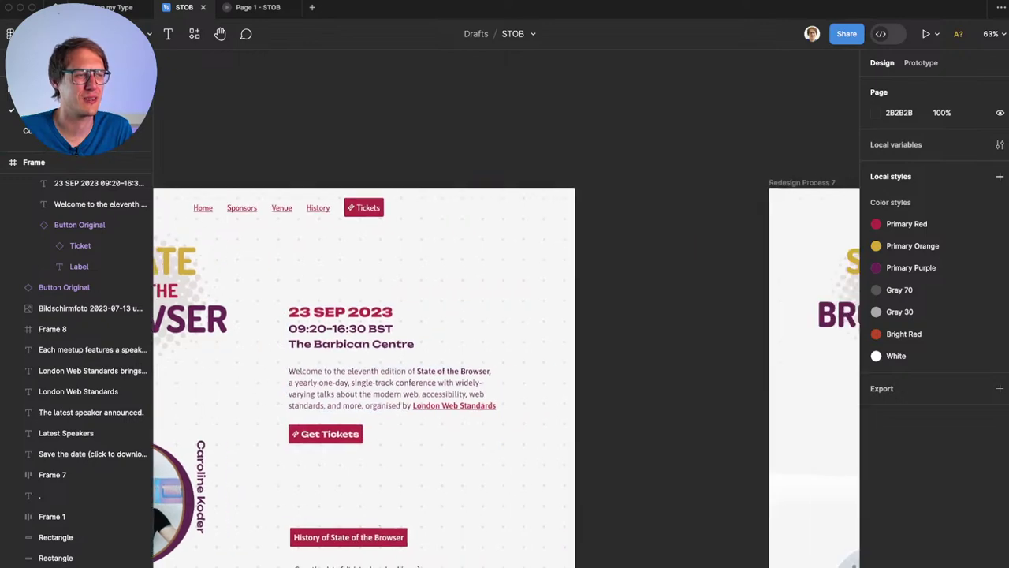
scroll(505, 332, left, 2)
scroll(504, 331, down, 1)
scroll(520, 299, left, 2)
scroll(520, 300, down, 1)
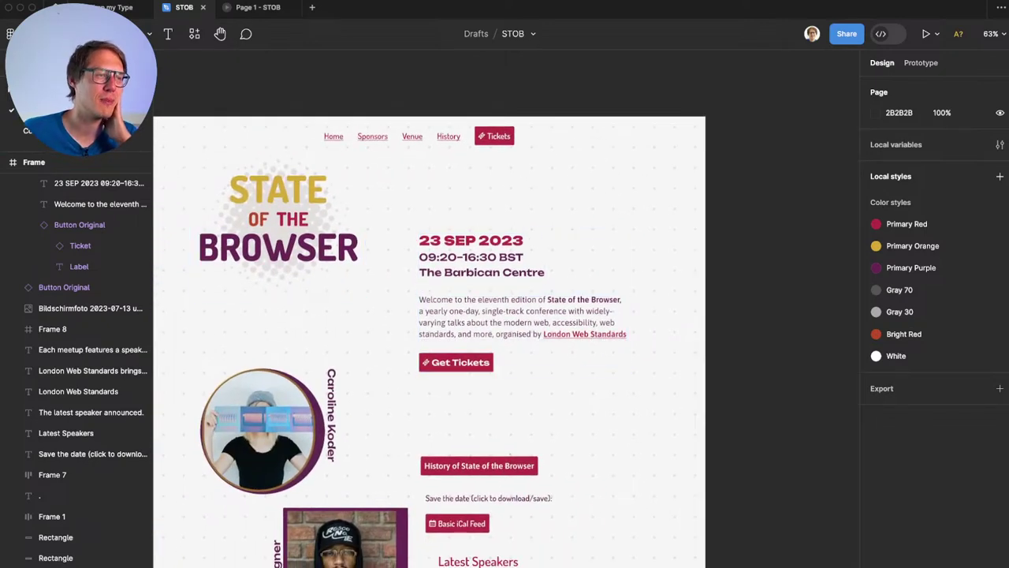
scroll(429, 316, down, 2)
scroll(430, 315, down, 3)
scroll(429, 316, up, 5)
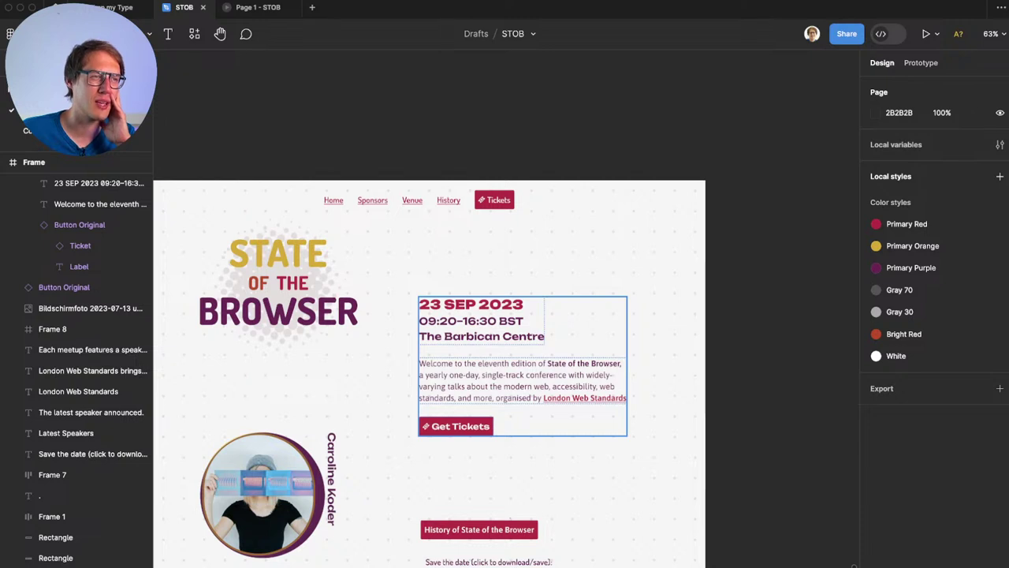
Step: Examine the header of Redesign Process 7, including its navigation, logo, event details, welcome text and ticket button
scroll(521, 365, right, 9)
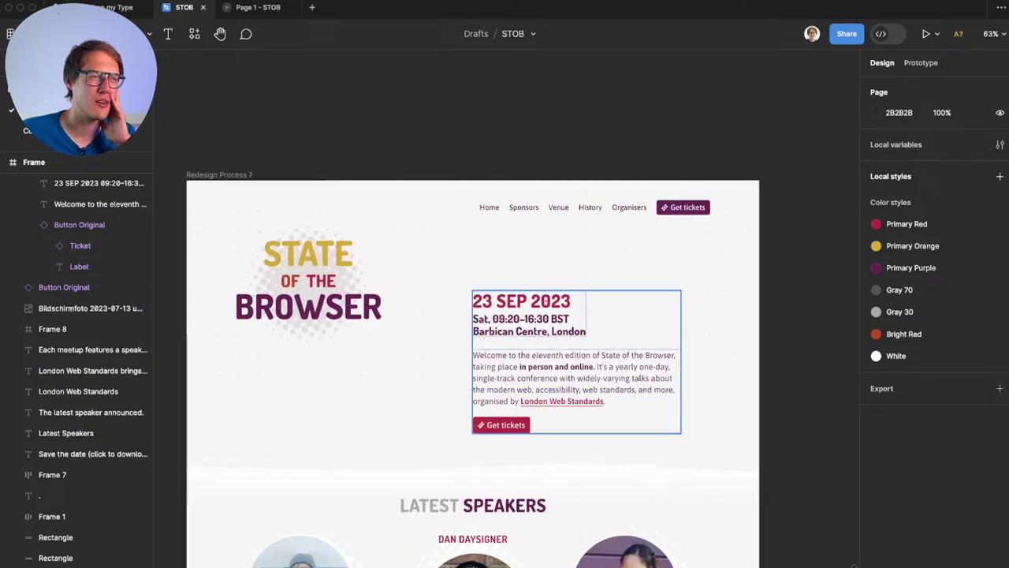
scroll(481, 363, down, 1)
scroll(481, 362, left, 1)
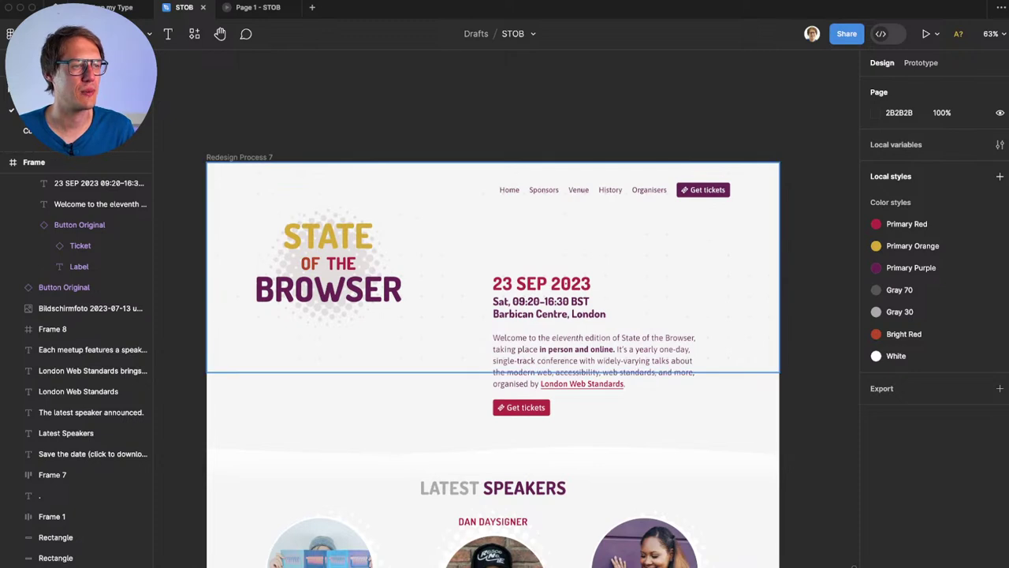
scroll(481, 363, up, 3)
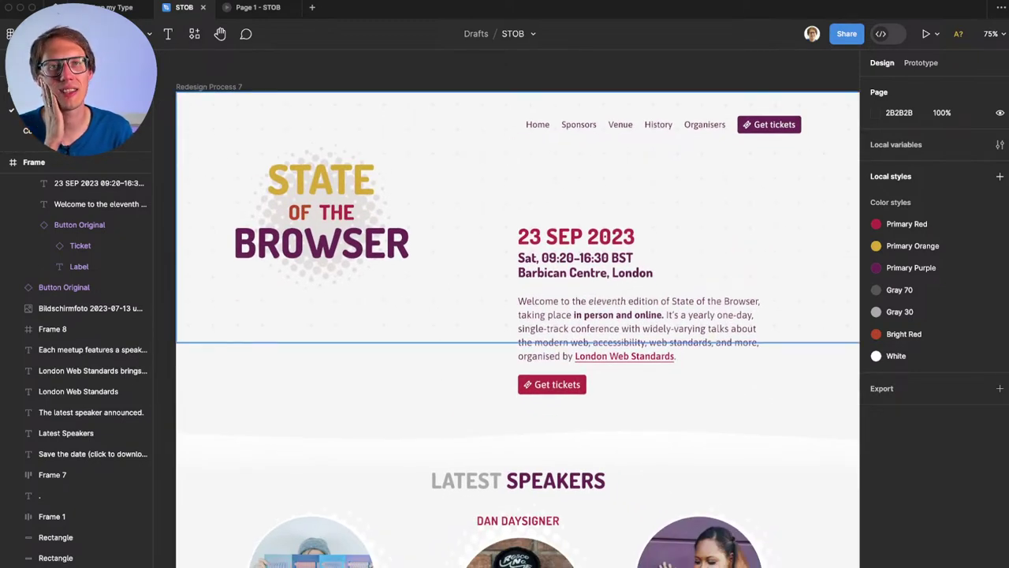
scroll(517, 321, down, 2)
scroll(518, 321, right, 1)
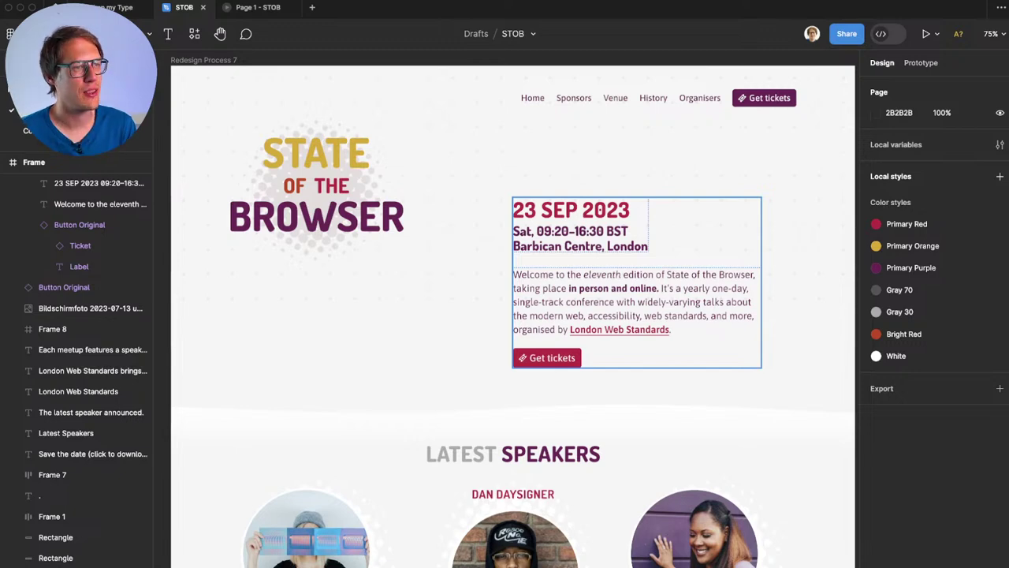
scroll(745, 317, up, 5)
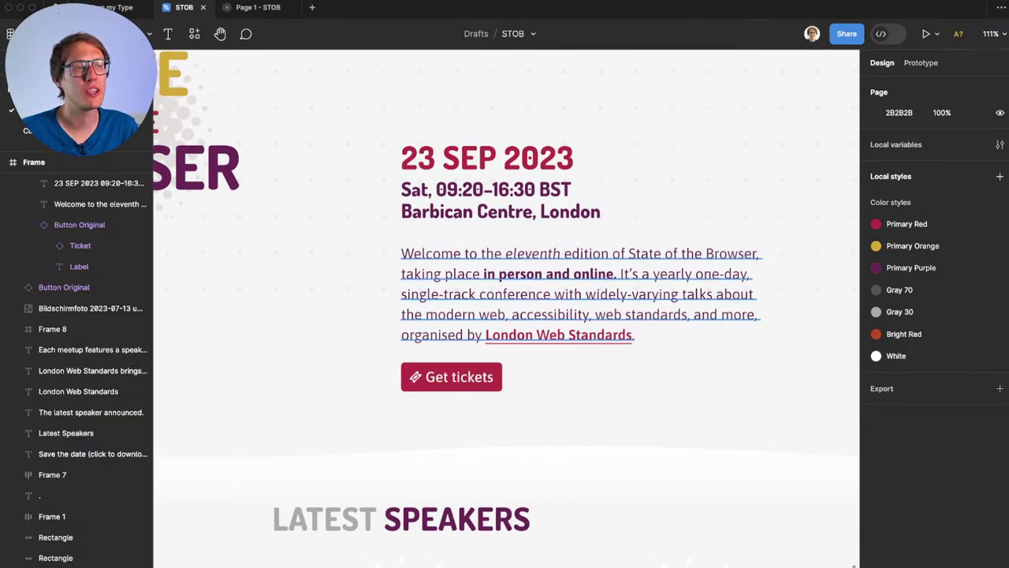
scroll(566, 395, down, 4)
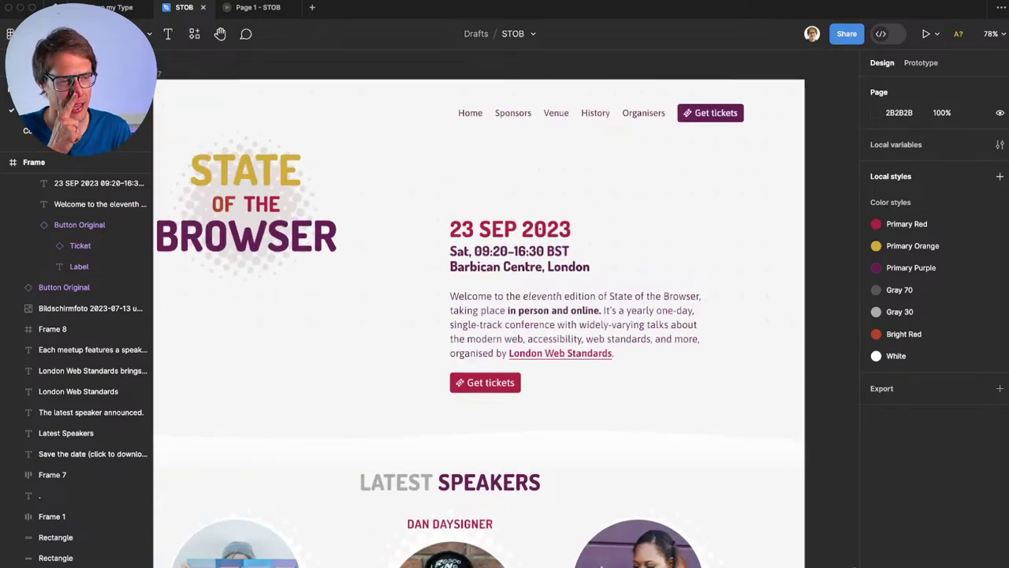
Step: Review the sections of Redesign Process 7 below the header, from Latest Speakers through London Web Standards to the footer
scroll(479, 308, down, 9)
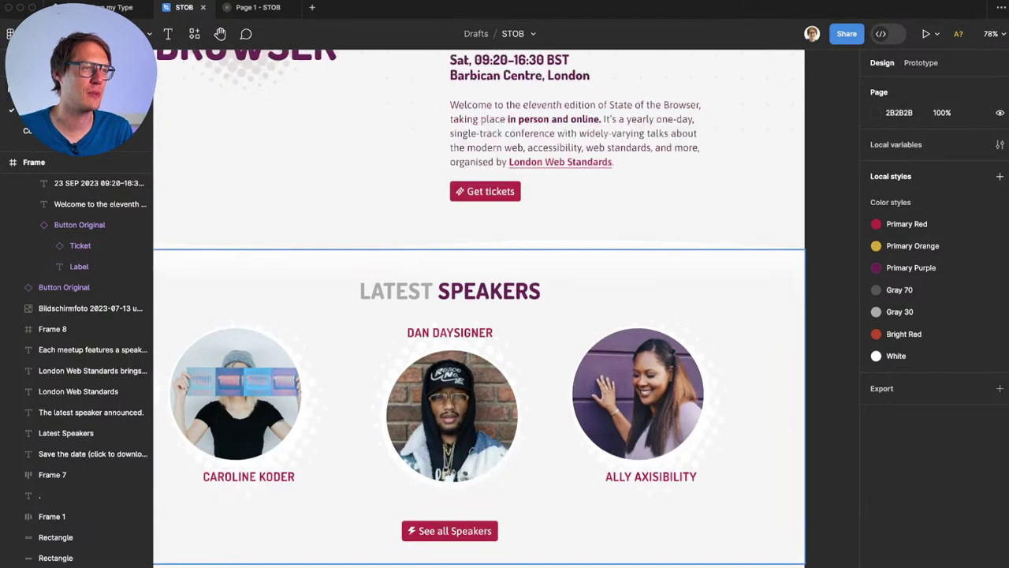
scroll(418, 371, down, 3)
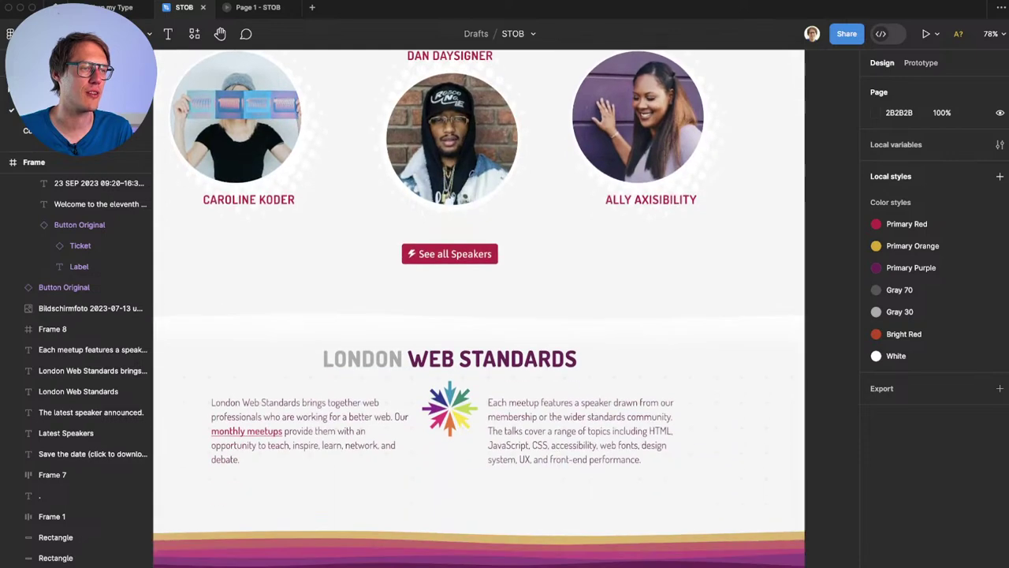
scroll(416, 339, up, 1)
scroll(419, 485, down, 5)
scroll(439, 308, up, 3)
scroll(440, 308, left, 1)
scroll(439, 308, down, 1)
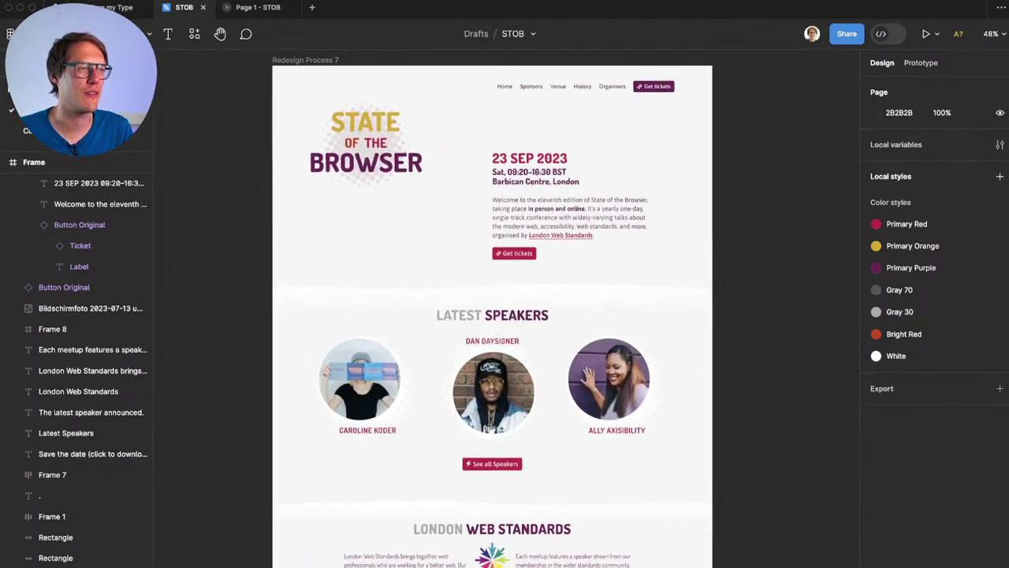
scroll(495, 536, up, 1)
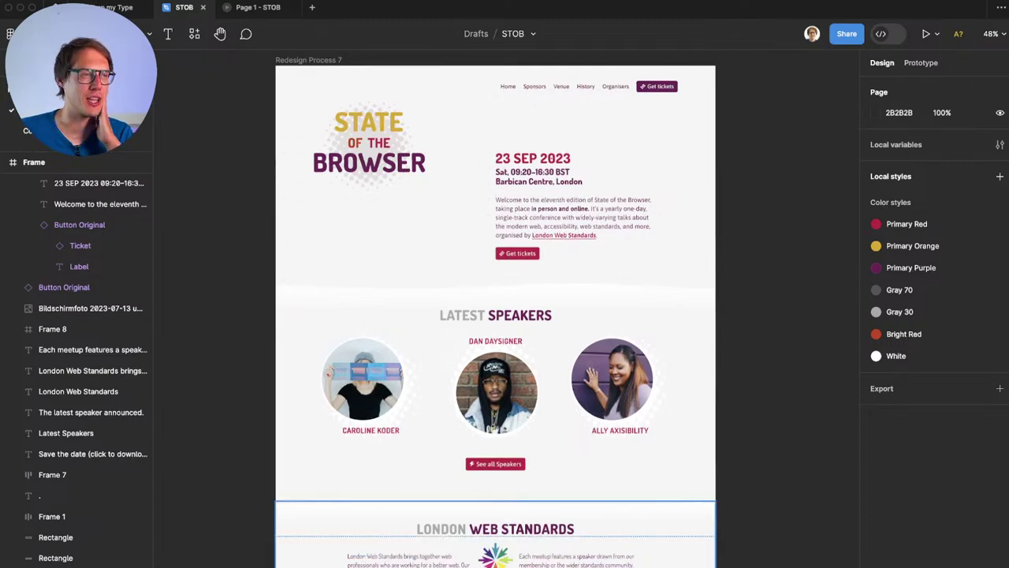
Step: Duplicate the Redesign Process 7 frame from the lower row of drafts into the empty area above it
scroll(583, 522, down, 5)
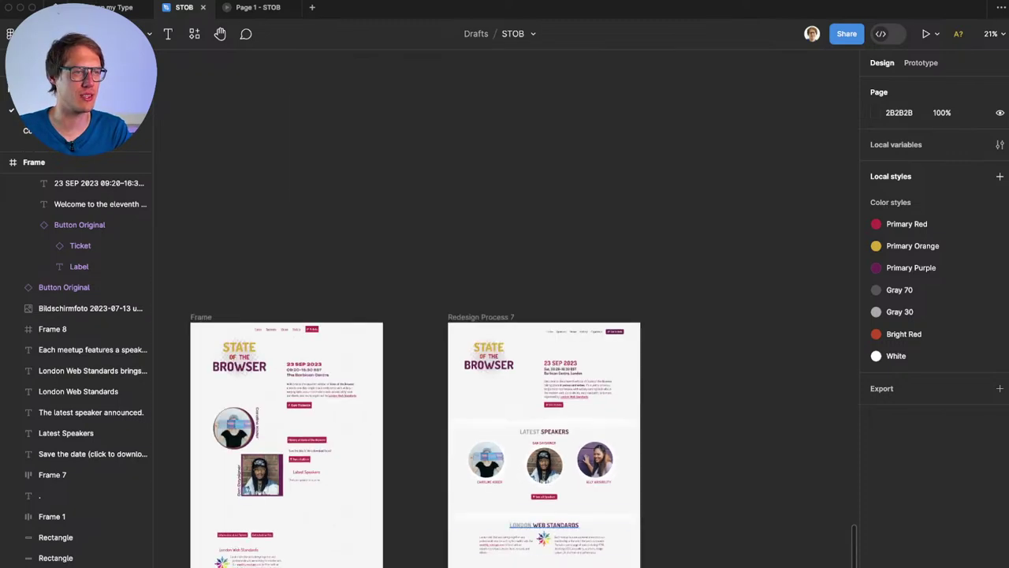
scroll(582, 522, left, 3)
scroll(583, 522, down, 1)
scroll(541, 445, down, 5)
scroll(541, 445, up, 2)
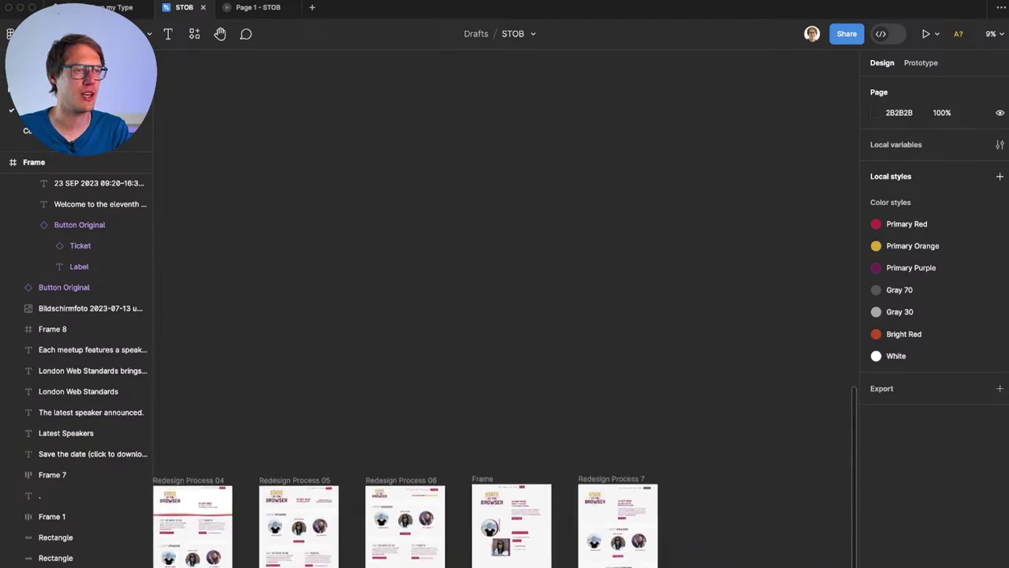
click(611, 480)
alt+drag(611, 480, 612, 170)
Step: Place the duplicated frame beside Redesign Process 12 and move both frames together farther away from Redesign Process 11
scroll(612, 170, up, 5)
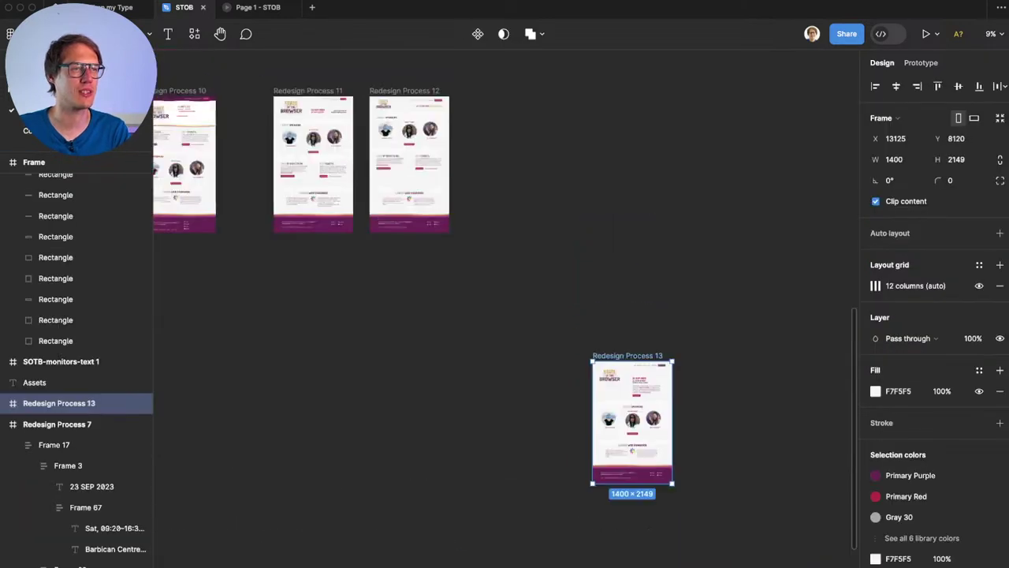
drag(630, 464, 504, 199)
shift+click(407, 205)
drag(406, 205, 578, 205)
click(528, 430)
Step: Place a copy of the Original Design frame beside Redesign Process 13 and bring the last three designs into view
scroll(528, 431, down, 3)
scroll(528, 431, down, 3)
scroll(527, 431, up, 2)
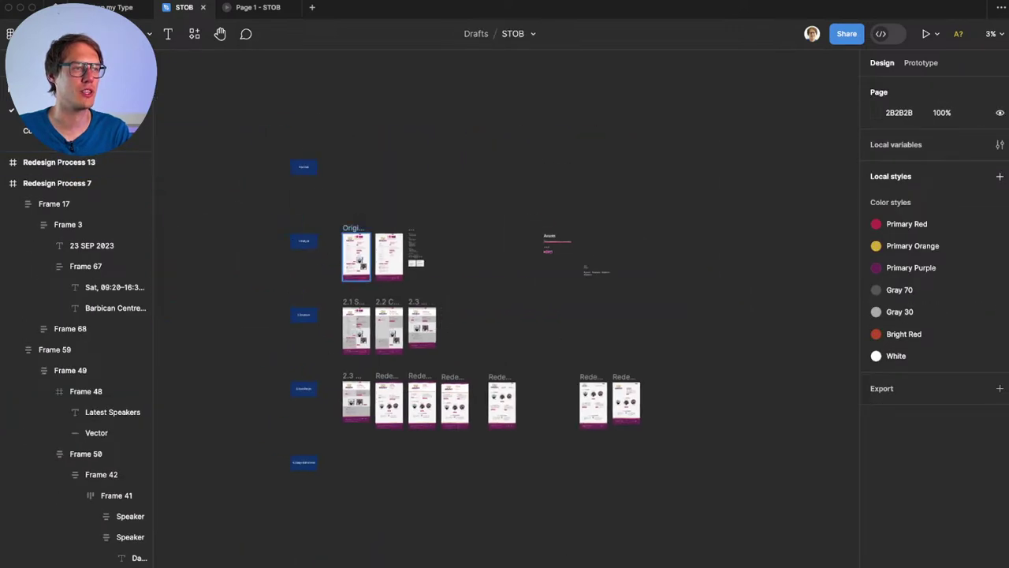
alt+drag(356, 254, 659, 405)
key(Escape)
drag(569, 359, 694, 455)
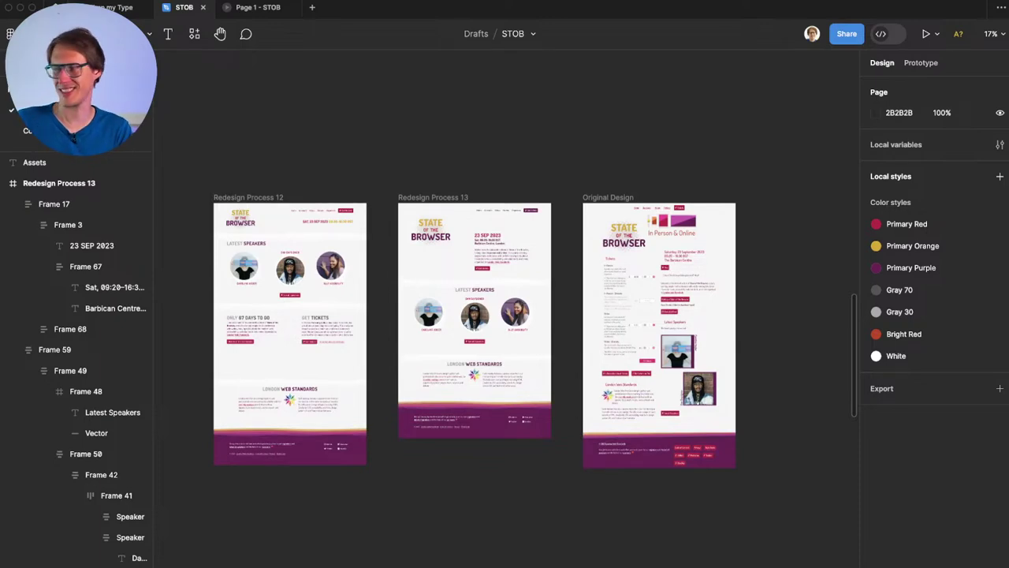
Step: Hide the interface and compare Redesign Process 12, Redesign Process 13 and Original Design side by side
key(super+backslash)
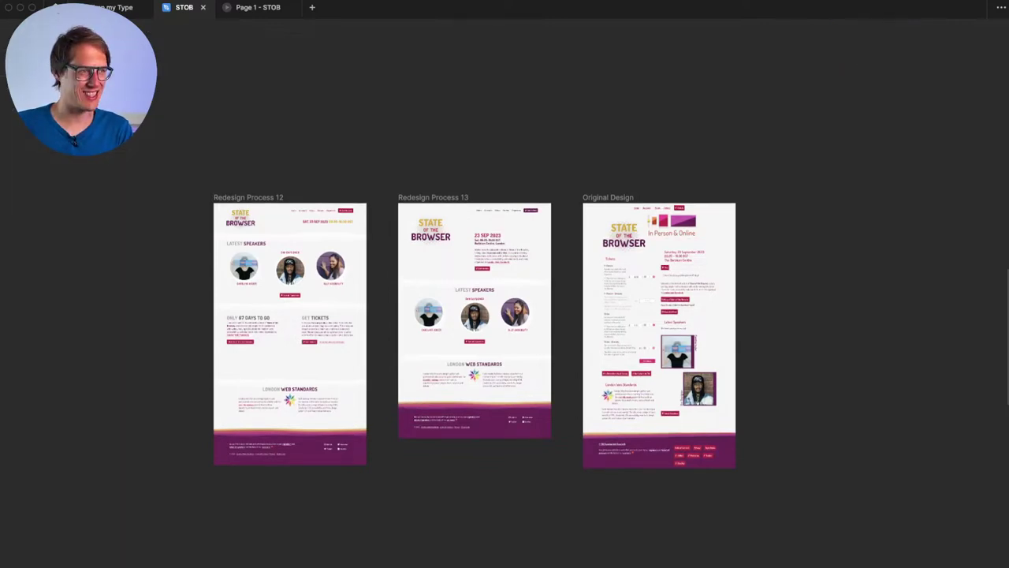
scroll(504, 292, up, 5)
scroll(505, 293, down, 2)
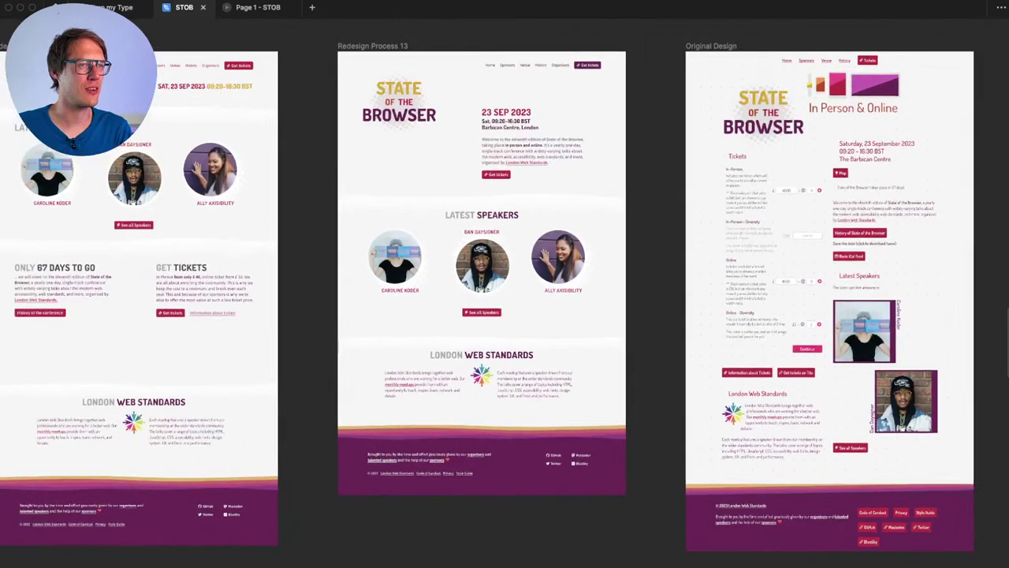
scroll(505, 292, up, 1)
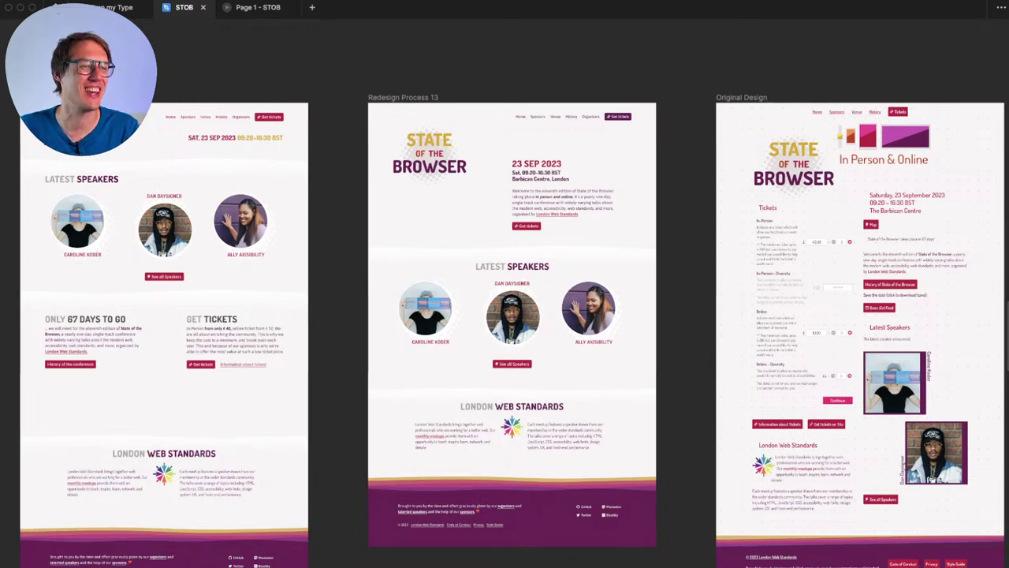
scroll(512, 331, up, 1)
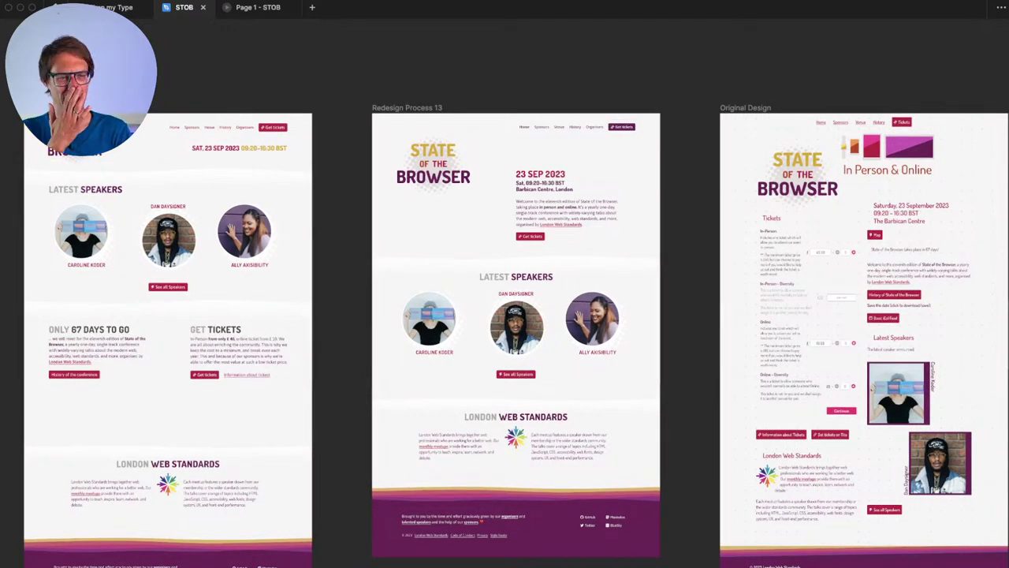
scroll(516, 336, left, 1)
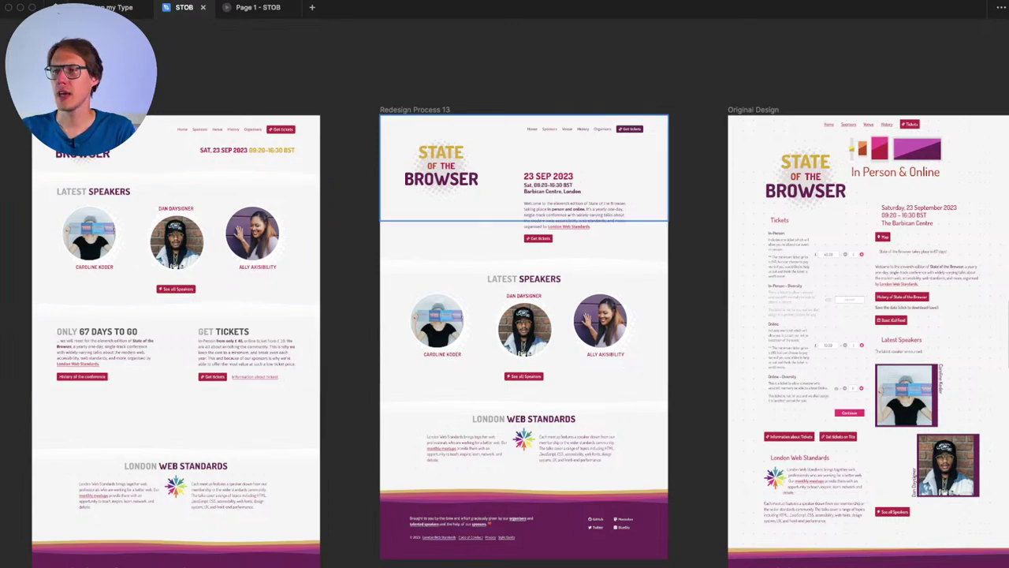
Step: Switch to the browser and view the header of the live State of the Browser 2023 website
key(super+Tab)
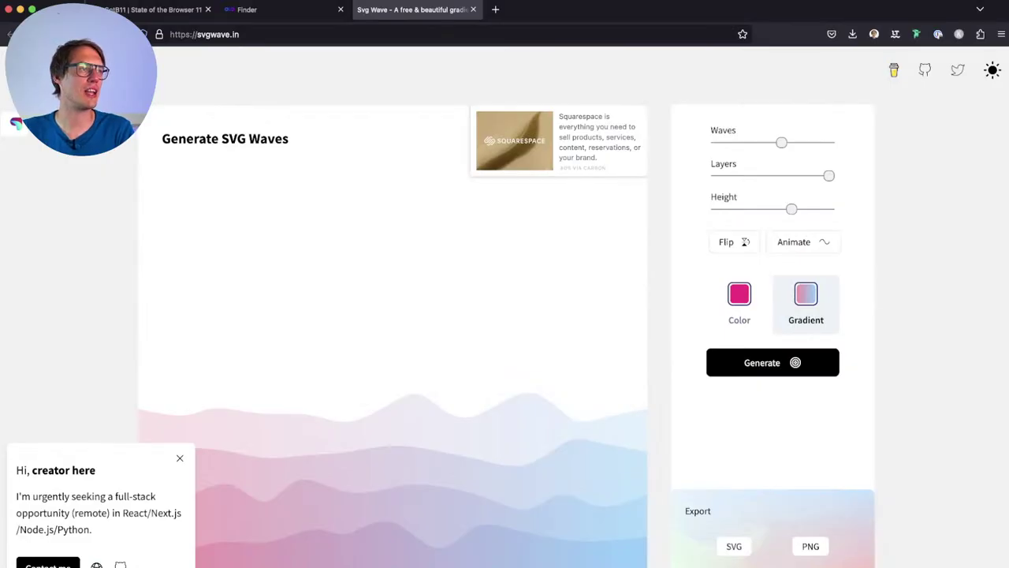
click(164, 10)
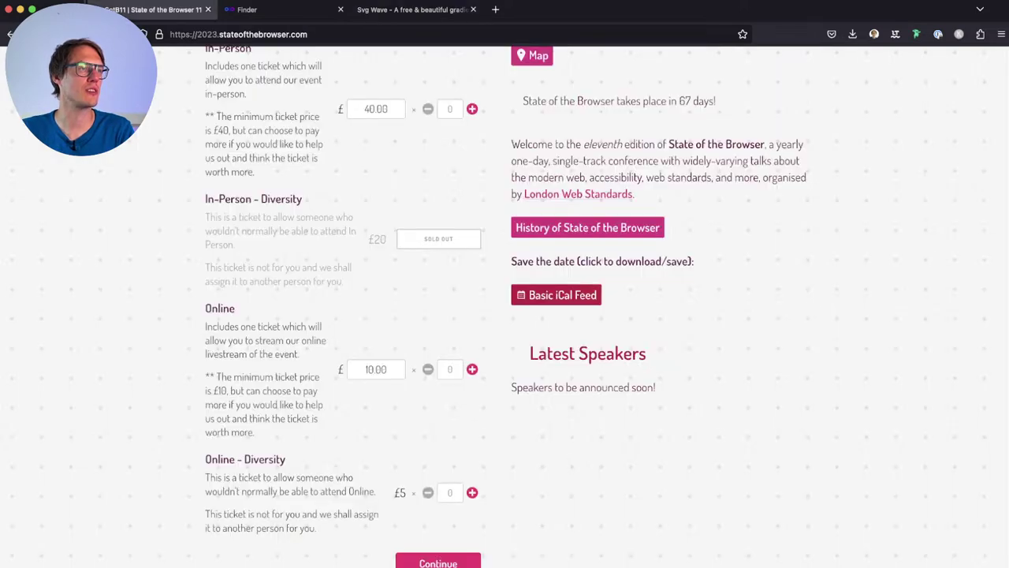
scroll(505, 308, up, 5)
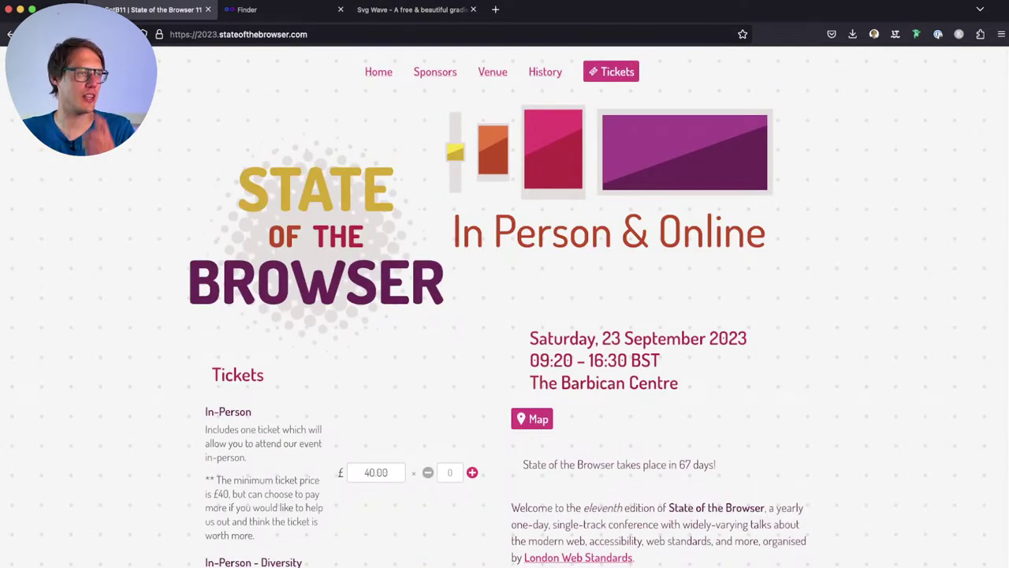
Step: Open the live site's Venue page and compare it with the redesign frames
click(492, 72)
scroll(481, 306, down, 1)
scroll(481, 306, up, 1)
key(super+Tab)
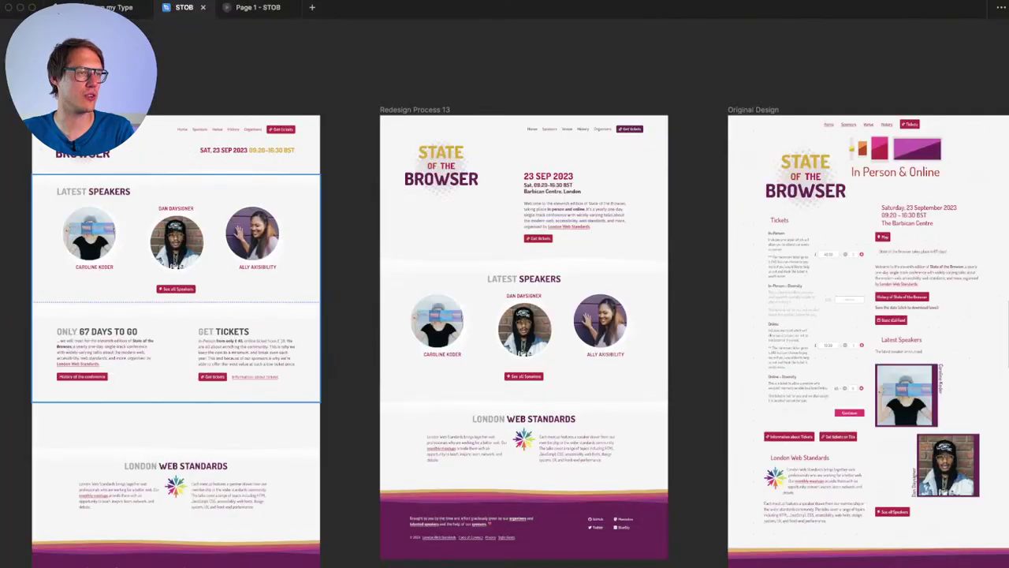
key(super+Tab)
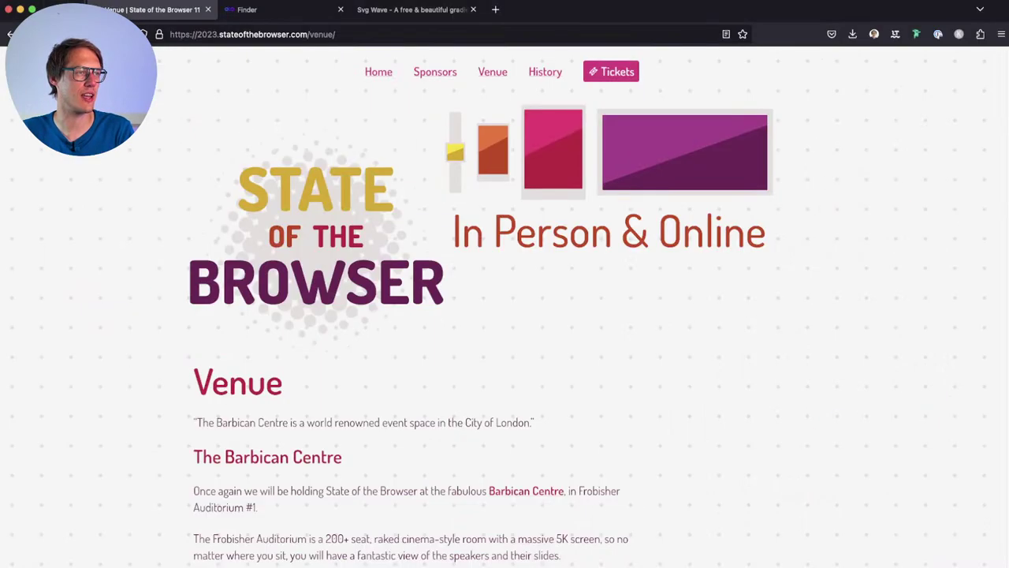
key(super+Tab)
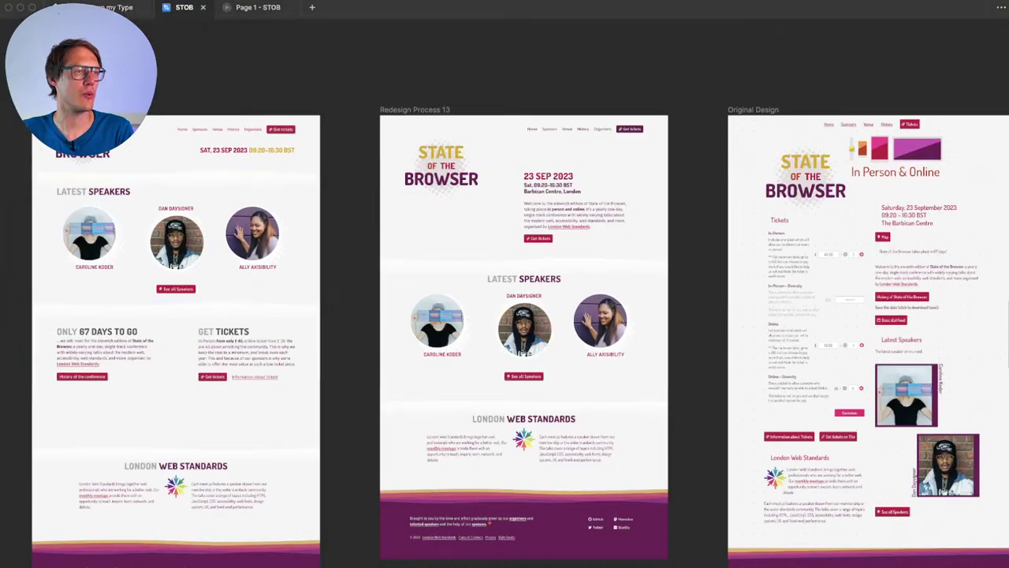
Step: Open the live site's Sponsors page, review the sponsor and publicist logos, and return to the design file
key(super+Tab)
click(434, 72)
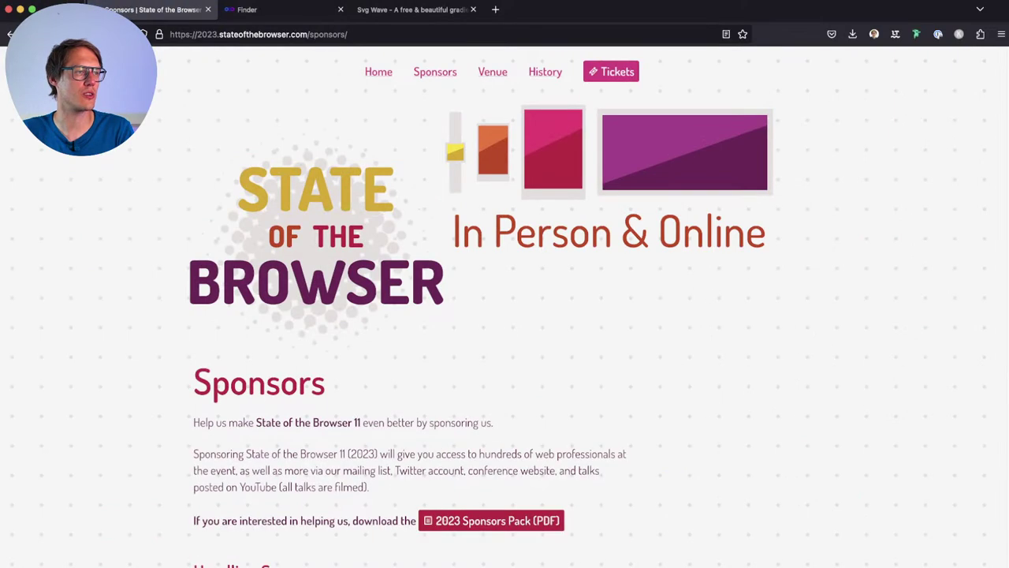
scroll(226, 385, down, 10)
scroll(226, 385, down, 3)
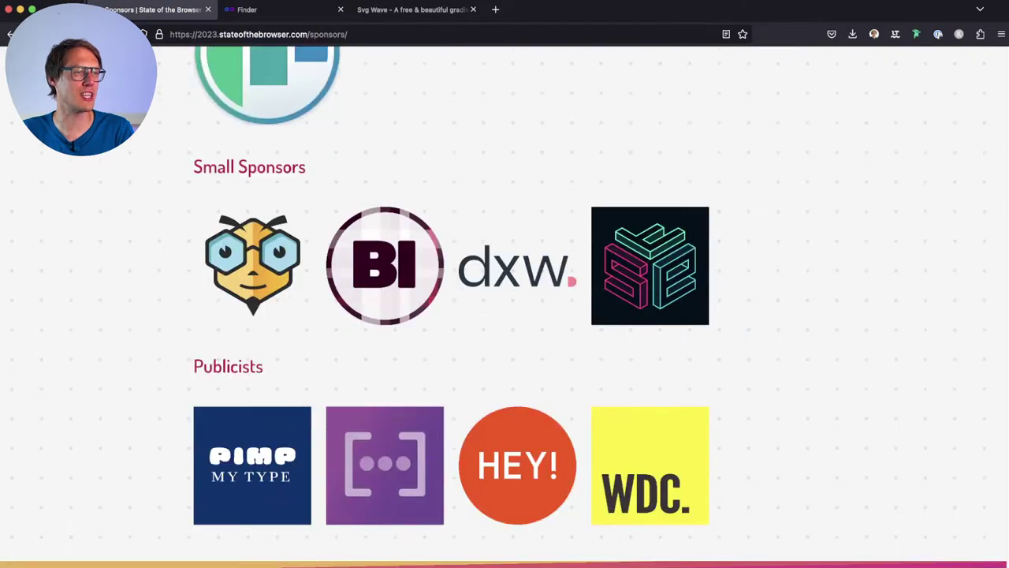
scroll(255, 462, up, 15)
key(super+Tab)
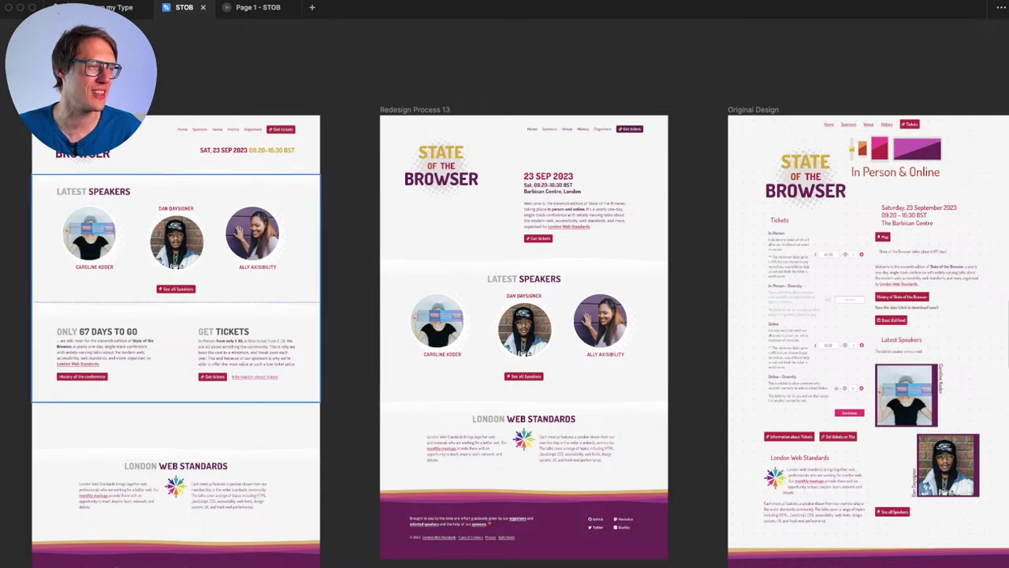
Step: Examine the header and intro of Redesign Process 13 up close and compare them with the header of Redesign Process 12
scroll(98, 369, up, 2)
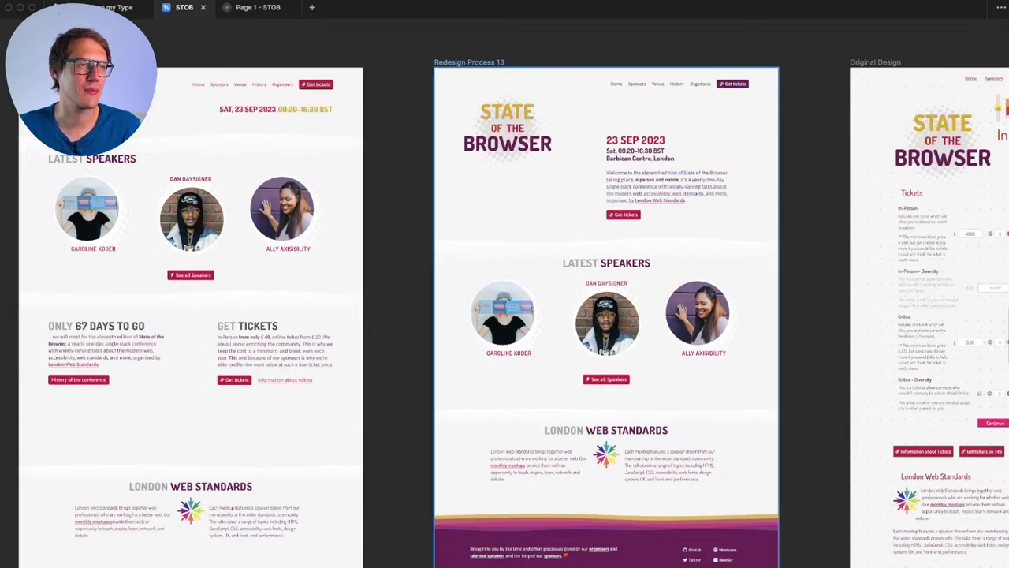
scroll(628, 170, up, 5)
scroll(627, 169, up, 5)
scroll(628, 170, right, 2)
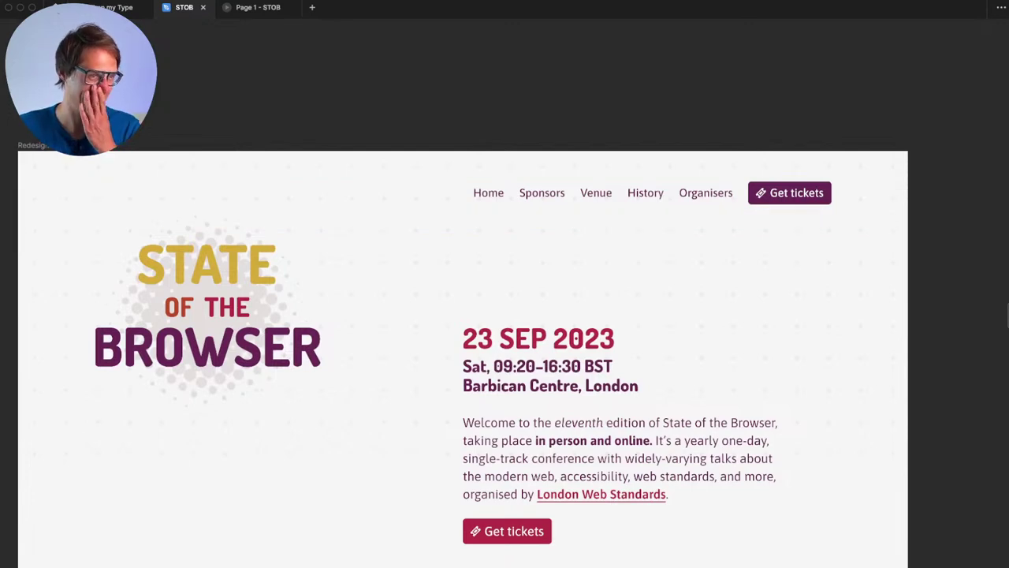
scroll(628, 169, down, 1)
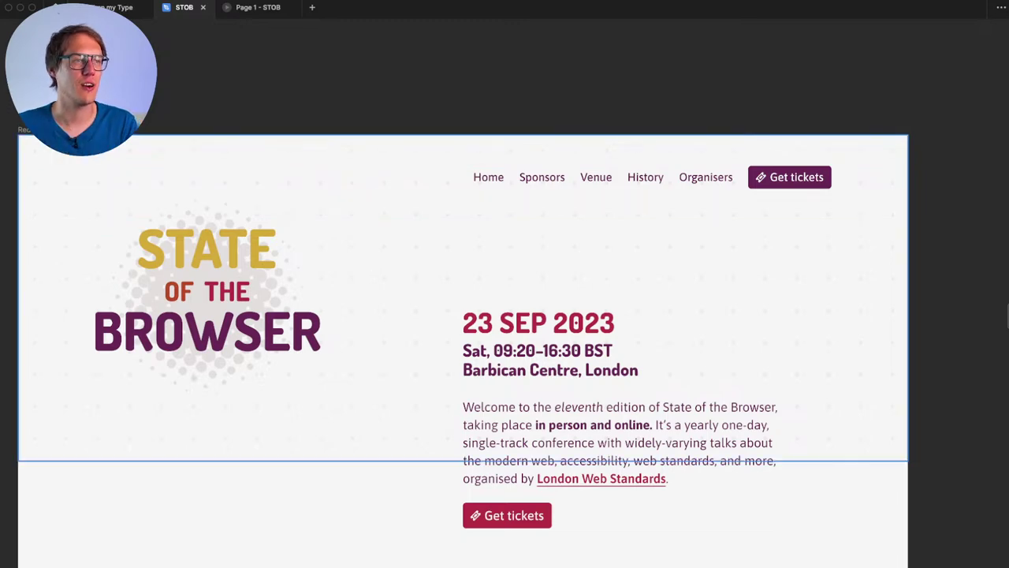
scroll(627, 170, left, 3)
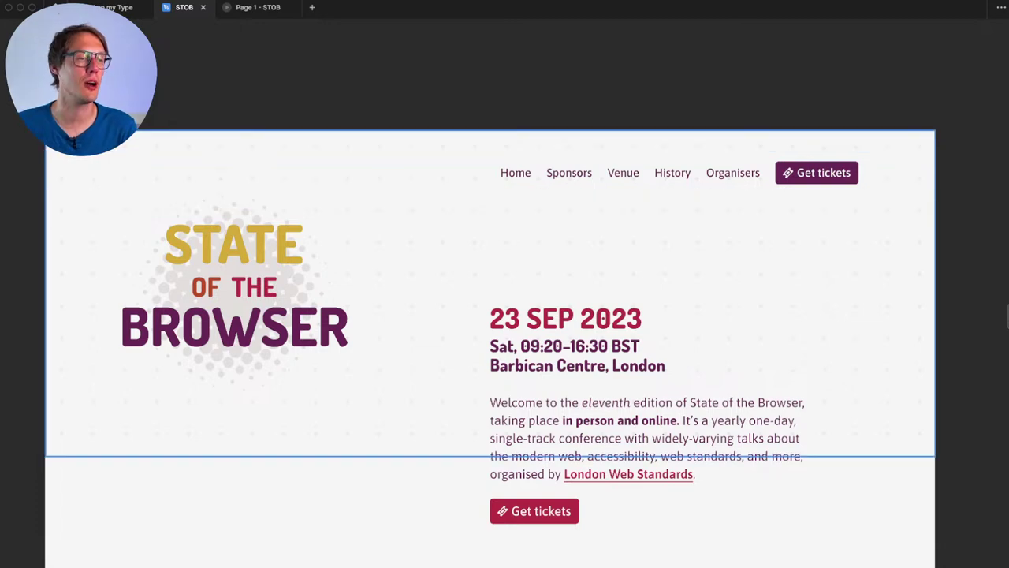
scroll(504, 345, left, 15)
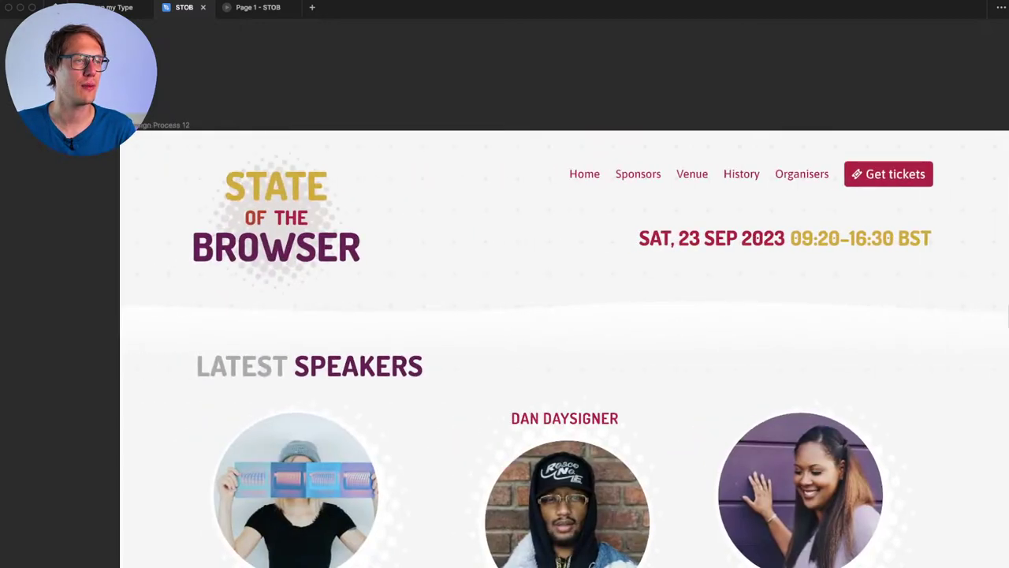
scroll(505, 347, right, 15)
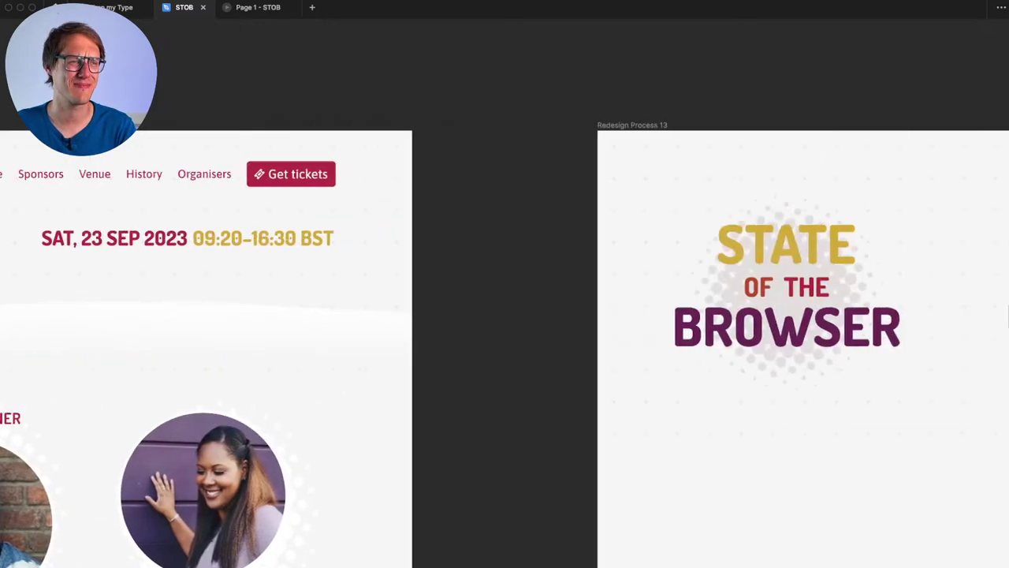
scroll(505, 347, right, 12)
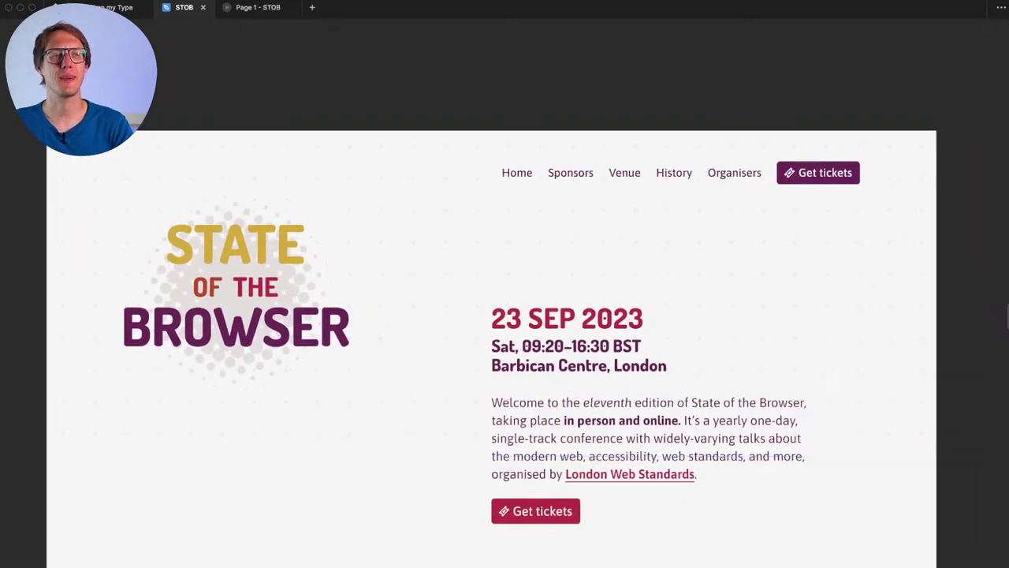
Step: Examine the Original Design's header and ticket section and compare them with the top of Redesign Process 13
scroll(465, 343, down, 1)
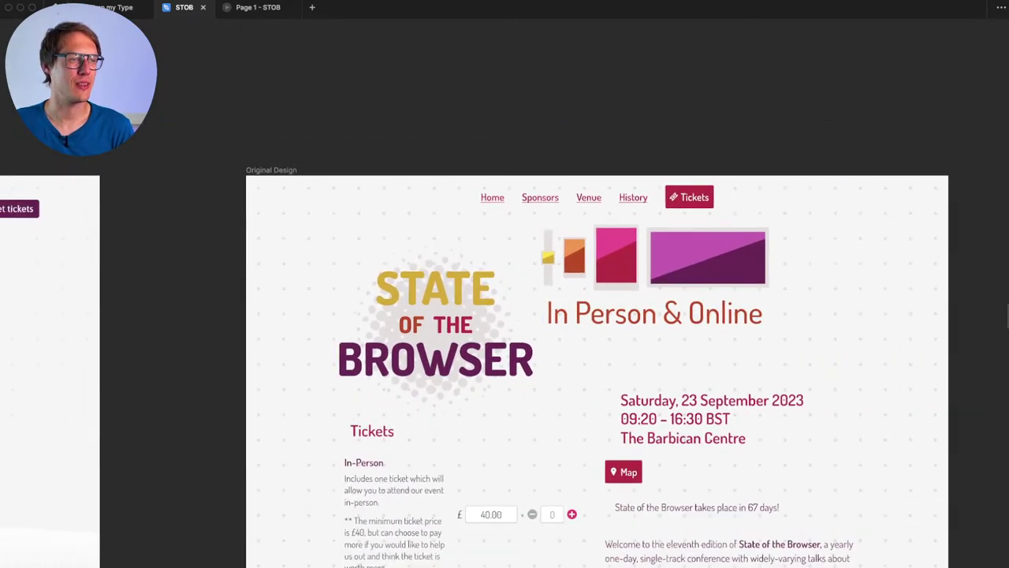
scroll(465, 342, down, 1)
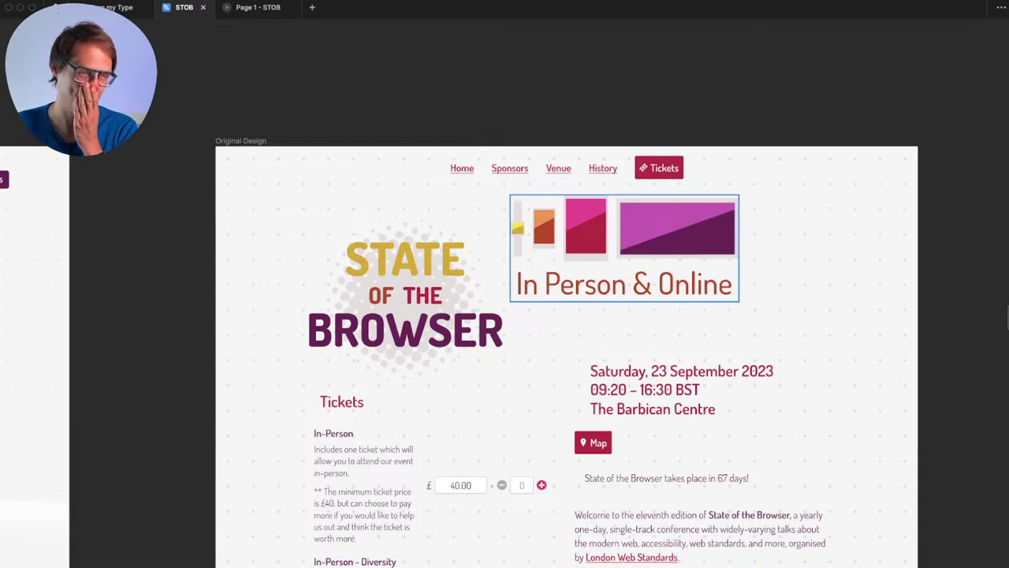
scroll(402, 291, down, 3)
scroll(566, 294, down, 3)
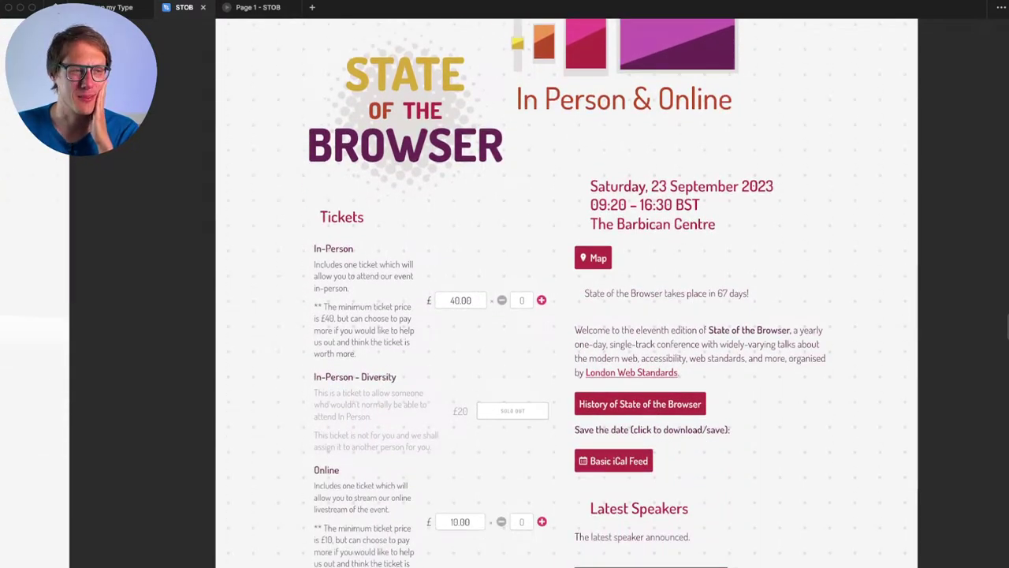
scroll(504, 292, down, 2)
scroll(505, 292, up, 3)
scroll(505, 292, left, 10)
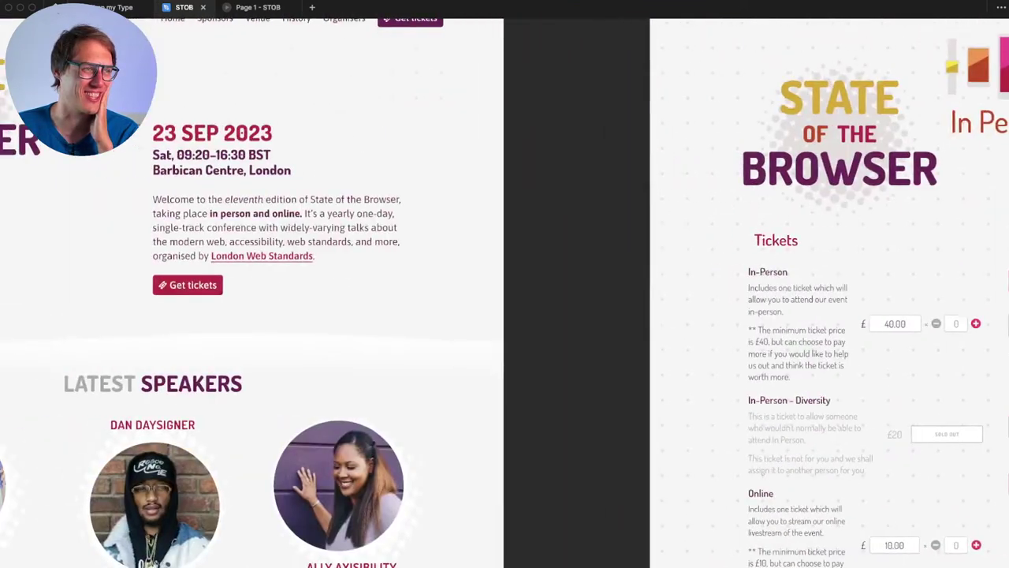
scroll(505, 316, left, 4)
scroll(505, 316, right, 1)
scroll(504, 315, up, 1)
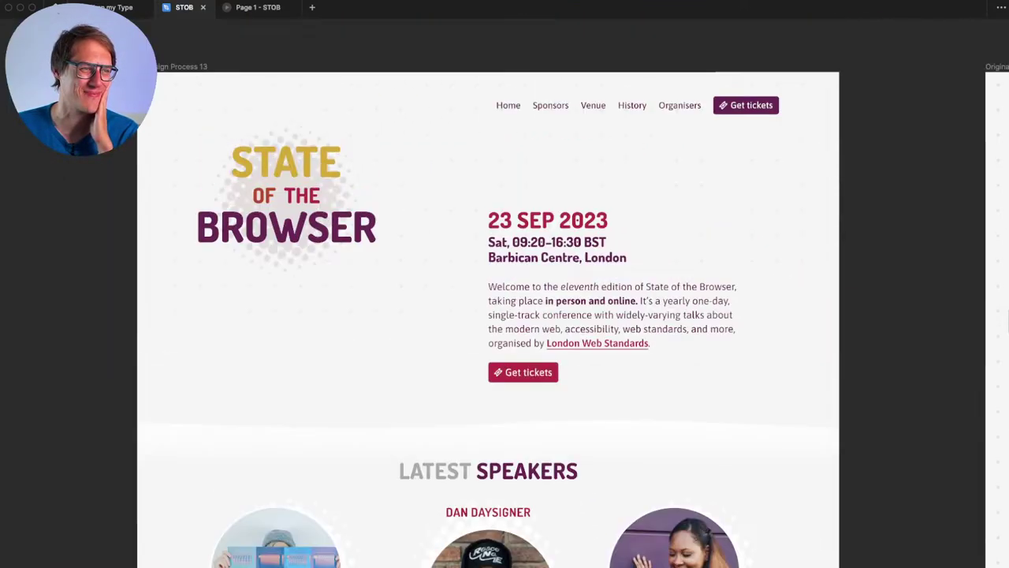
scroll(505, 315, left, 2)
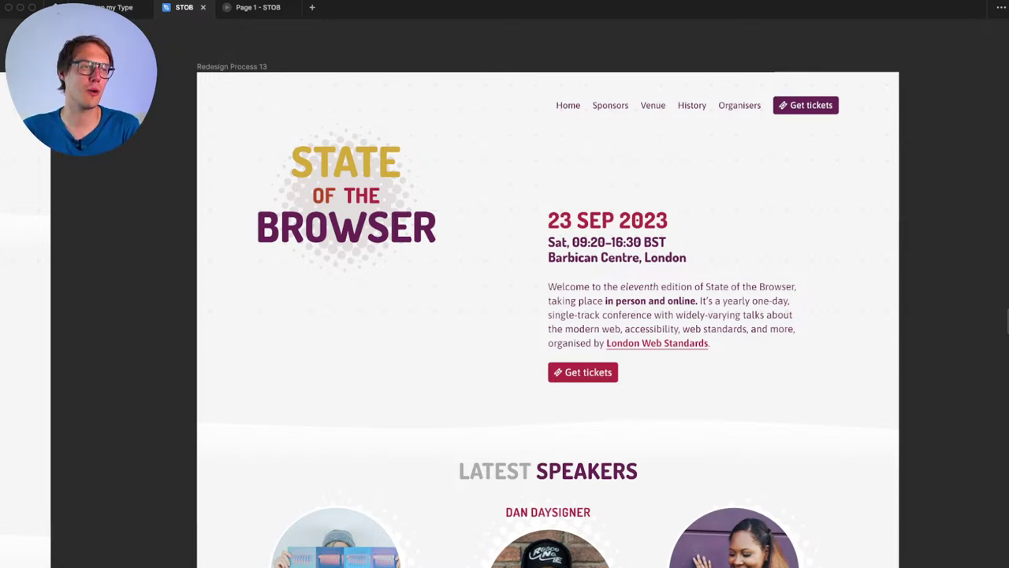
Step: In Redesign Process 13, duplicate the middle speaker's name and change the copy to the talk title "HOW META IS KILLING US"
click(488, 299)
scroll(489, 300, down, 3)
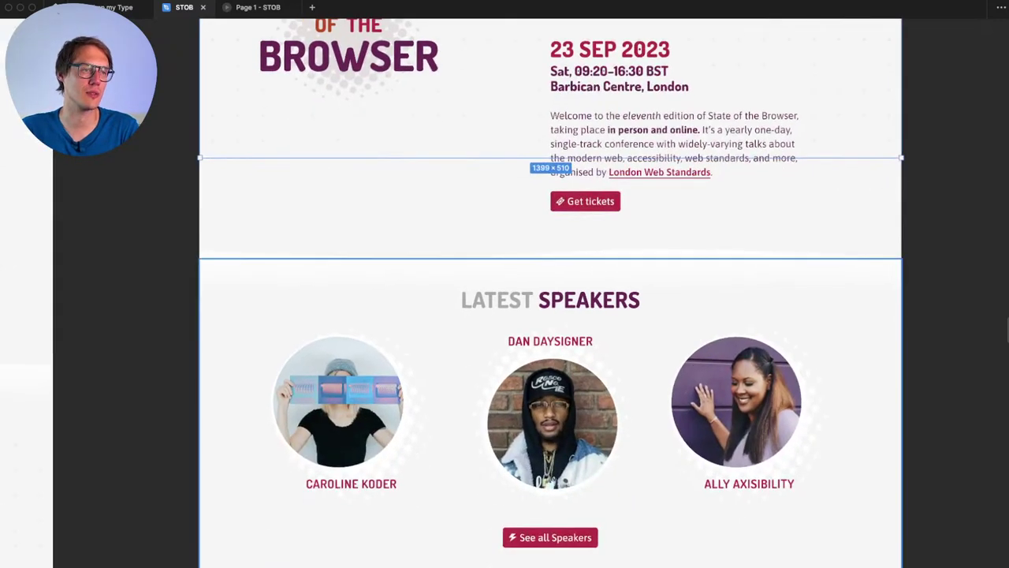
click(550, 340)
double_click(551, 341)
double_click(551, 340)
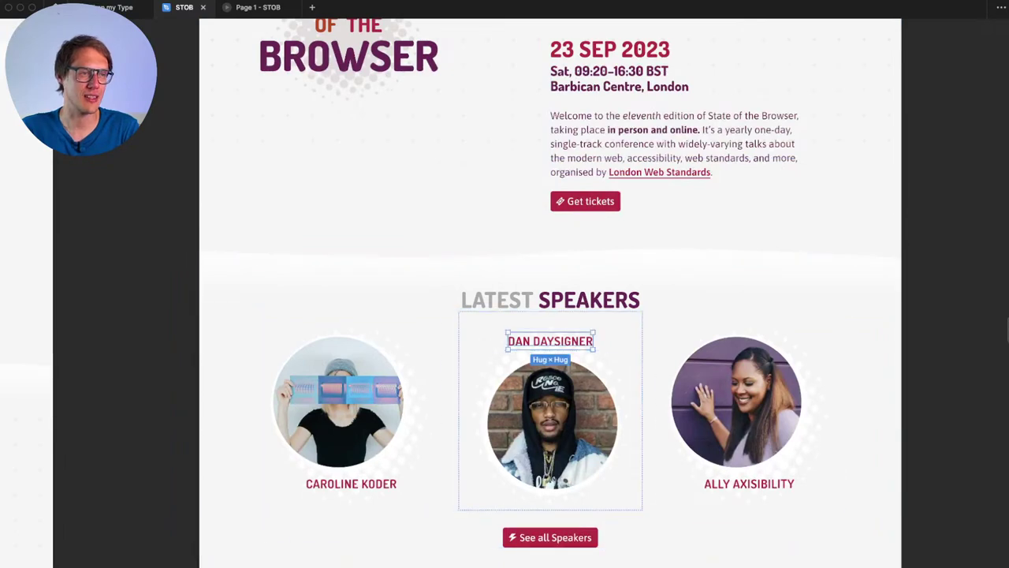
key(super+d)
key(Return)
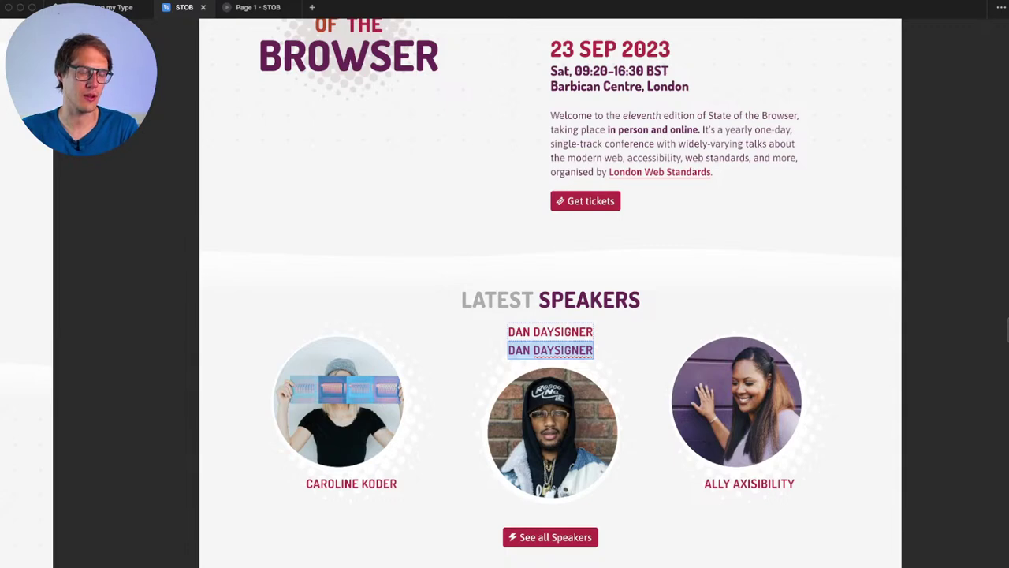
text(HOW MET)
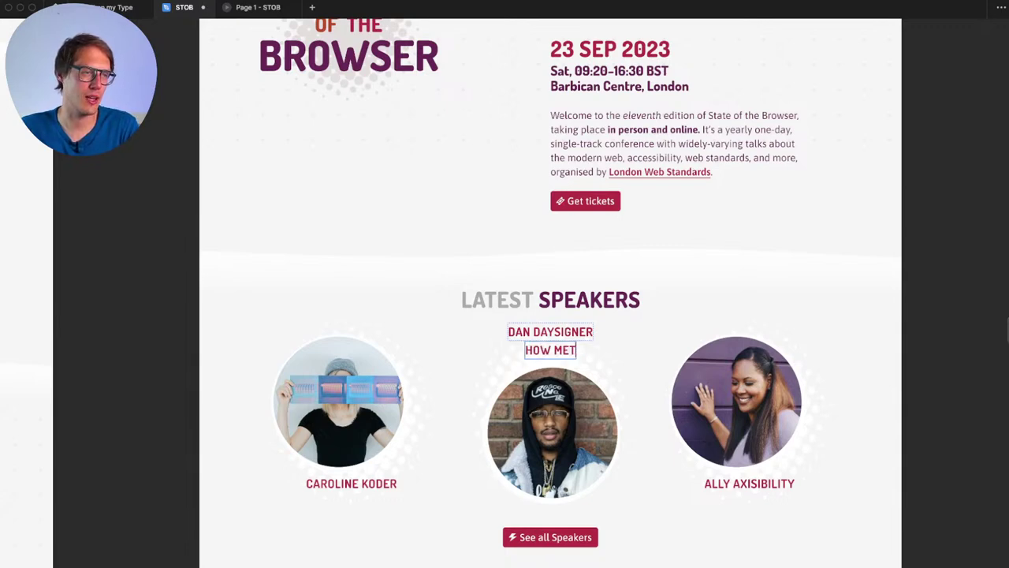
text(A IS KILLING US)
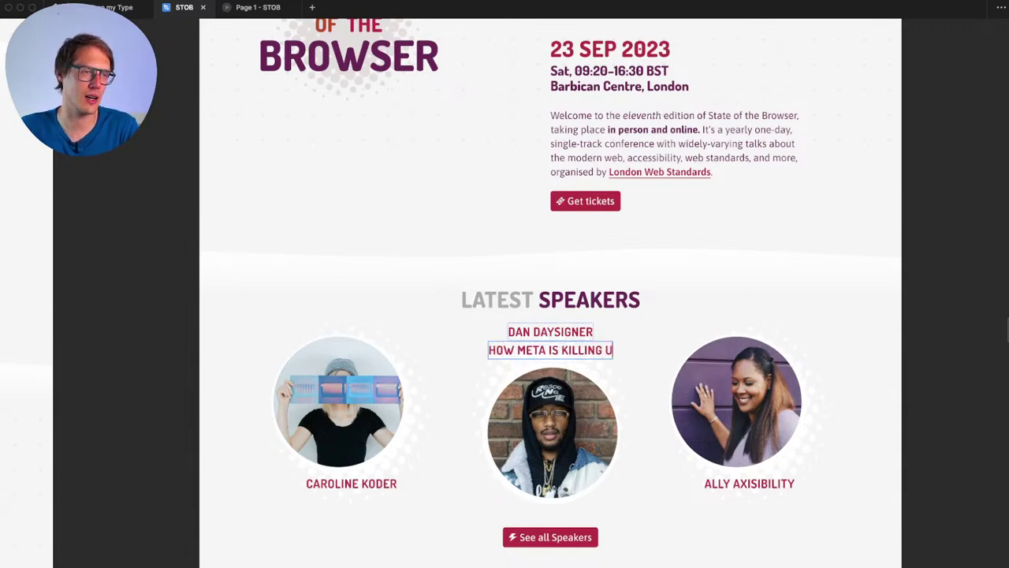
key(Escape)
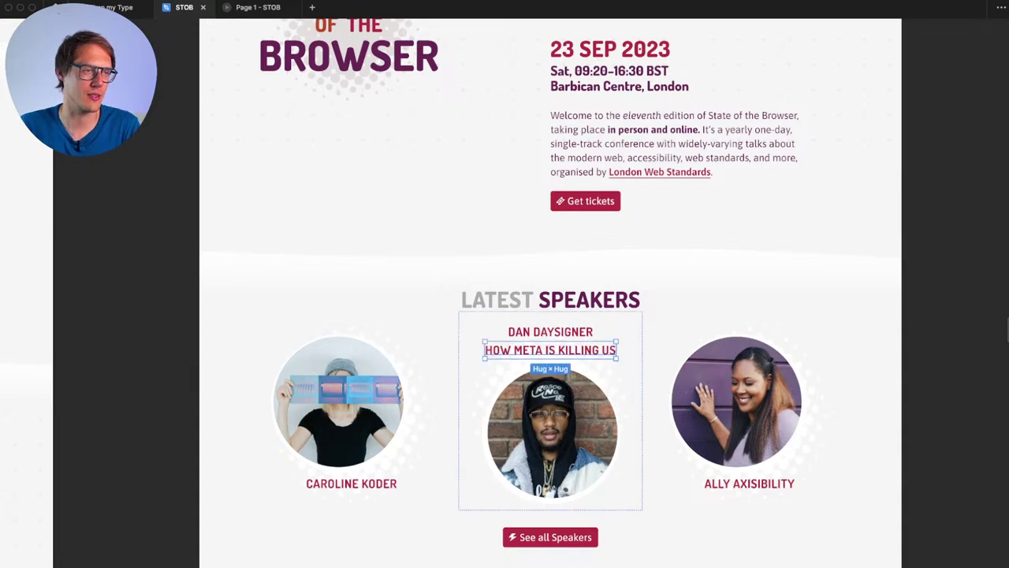
key(Return)
key(Escape)
Step: Copy the text style of the "Barbican Centre, London" line onto the middle speaker's talk title
scroll(152, 398, down, 1)
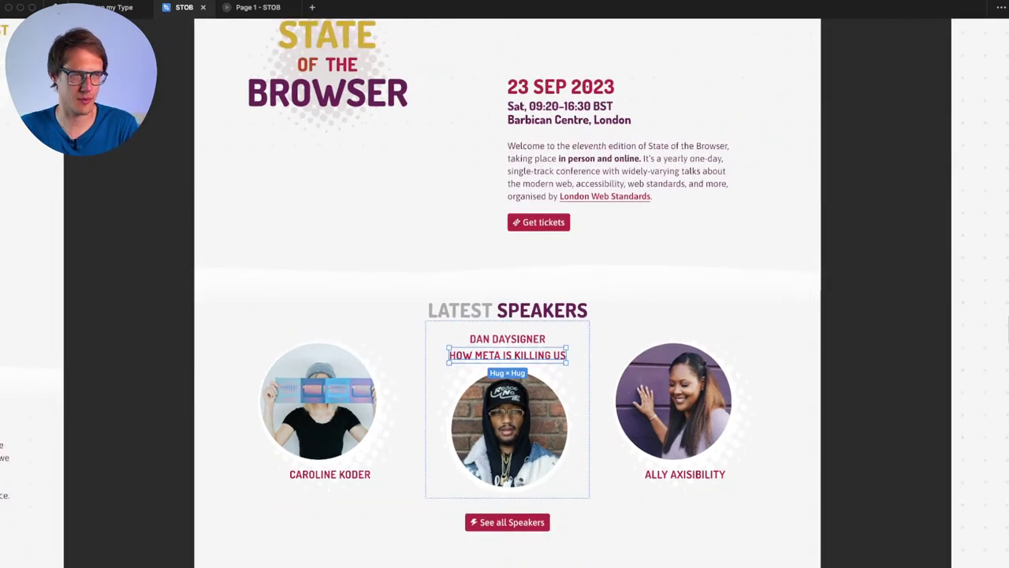
super+click(569, 119)
key(alt+super+c)
super+click(543, 357)
key(alt+super+v)
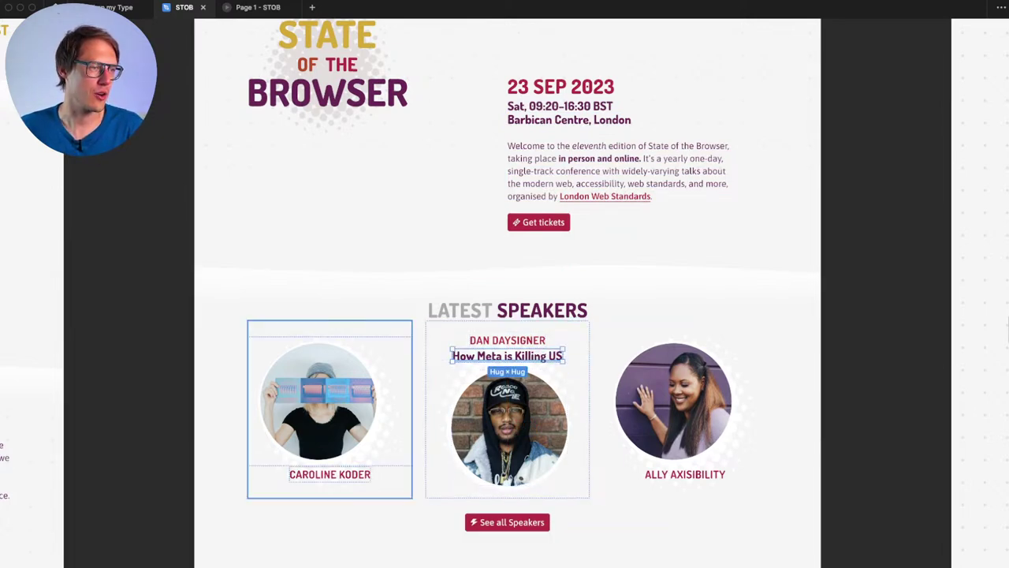
Step: Add a copy of the talk title below the first speaker's name and reword it to "Why Typography rocks the hood"
click(330, 408)
text(How Meta is Killing US)
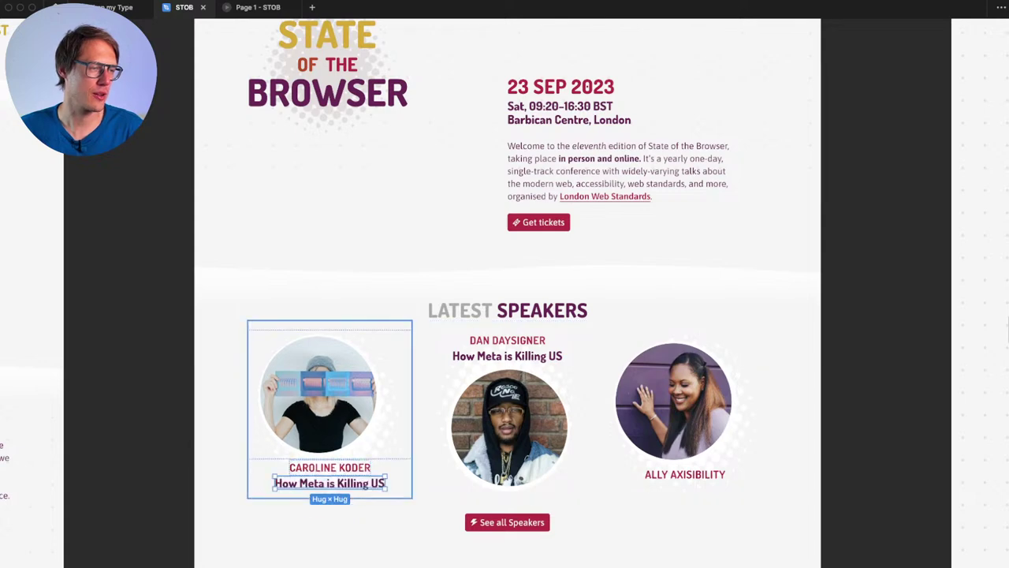
key(Return)
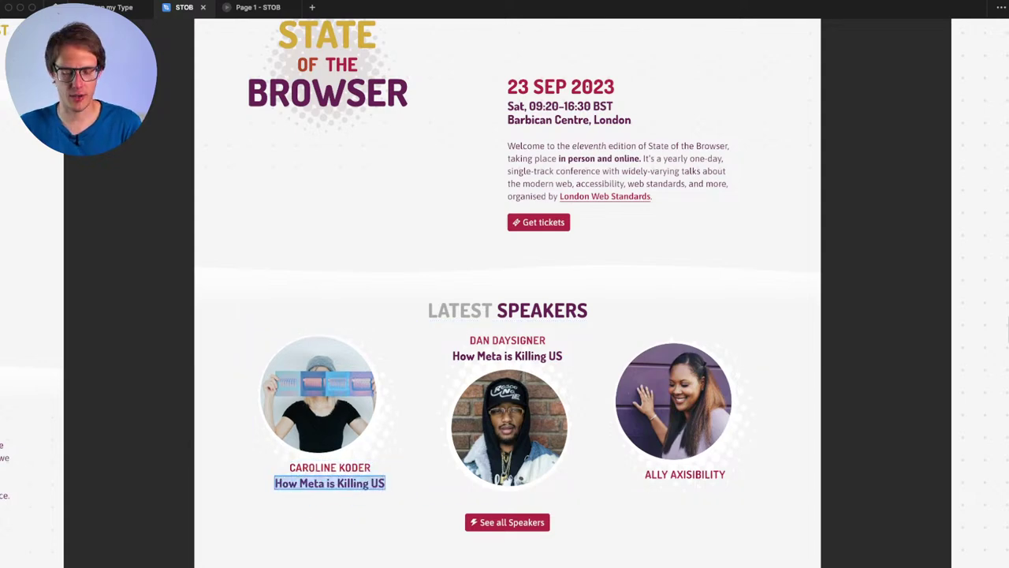
text(Why Typog)
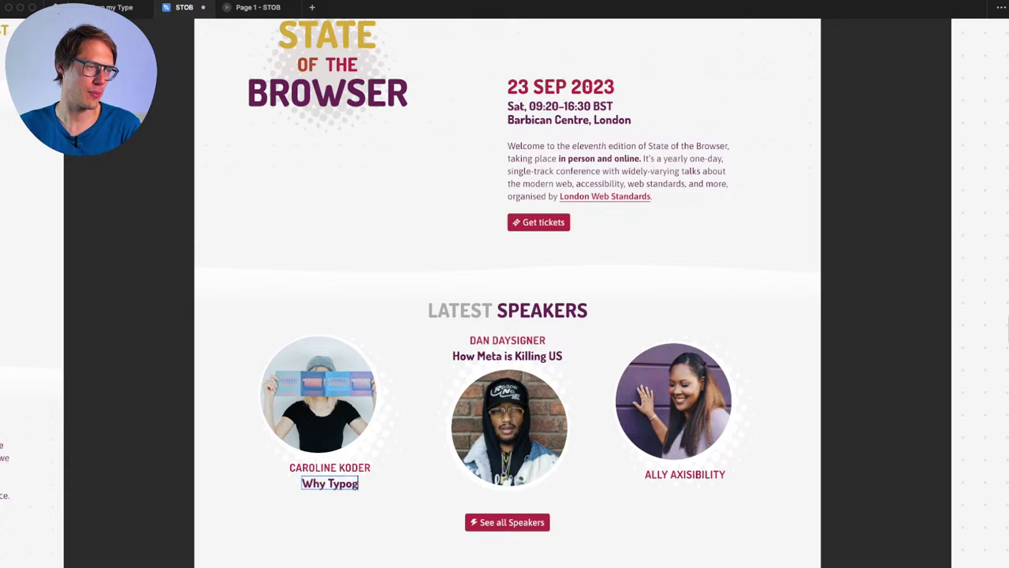
text(raphy rocks t)
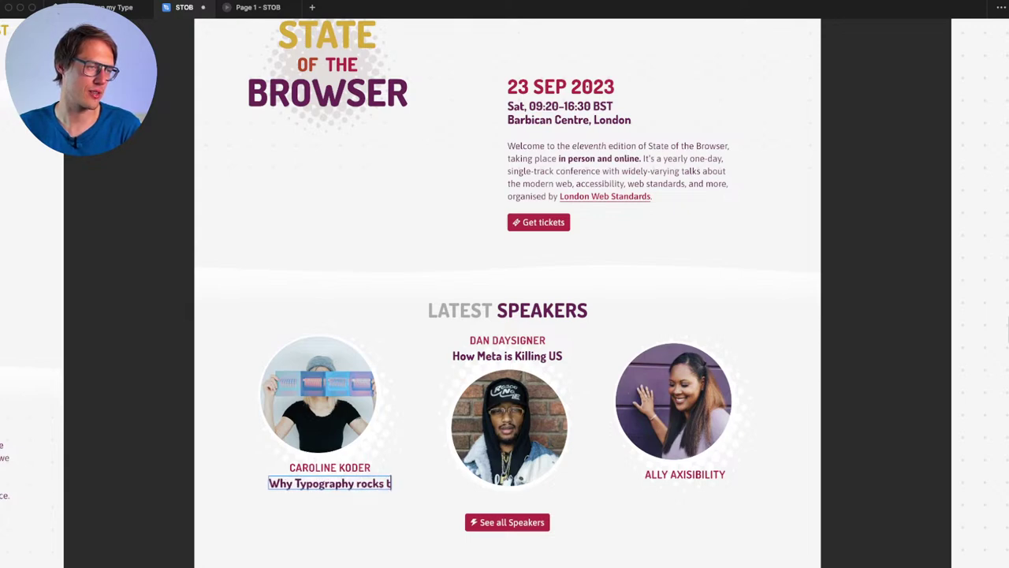
text(he hood)
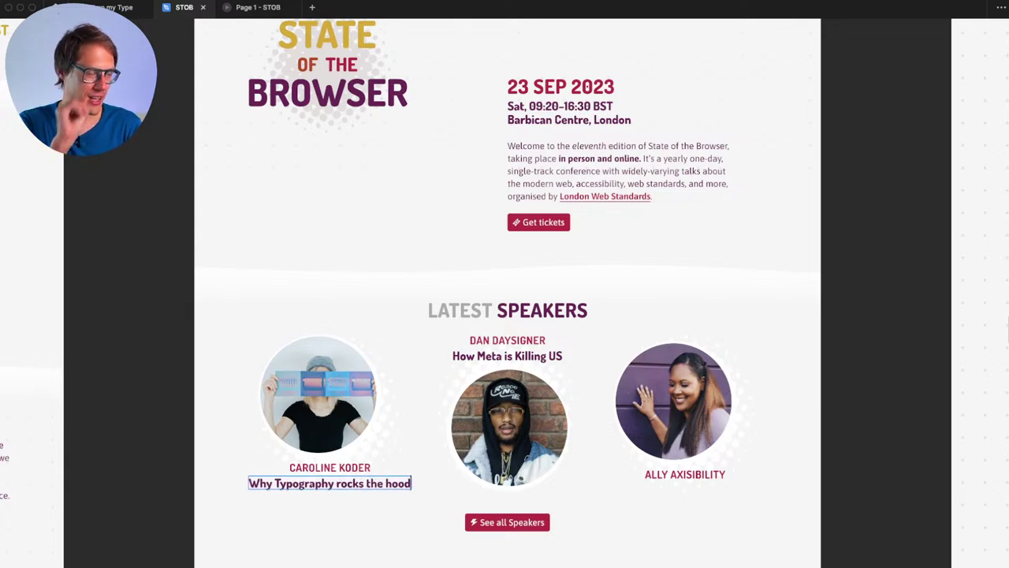
key(Escape)
click(329, 513)
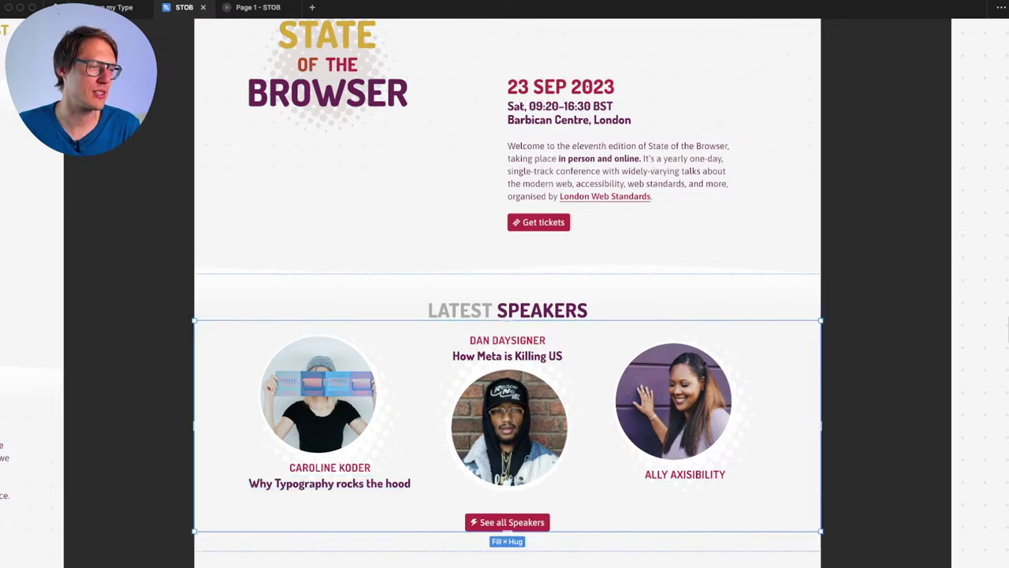
super+click(329, 482)
super+click(685, 474)
key(alt+super+v)
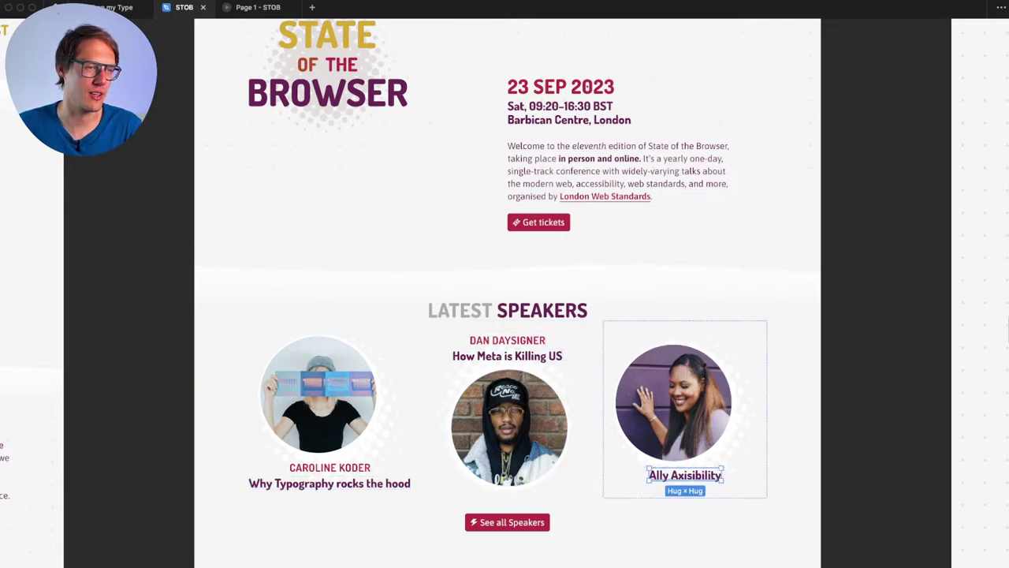
key(super+z)
Step: Duplicate the third speaker's name and copy the middle speaker's talk title style onto the duplicate
key(super+d)
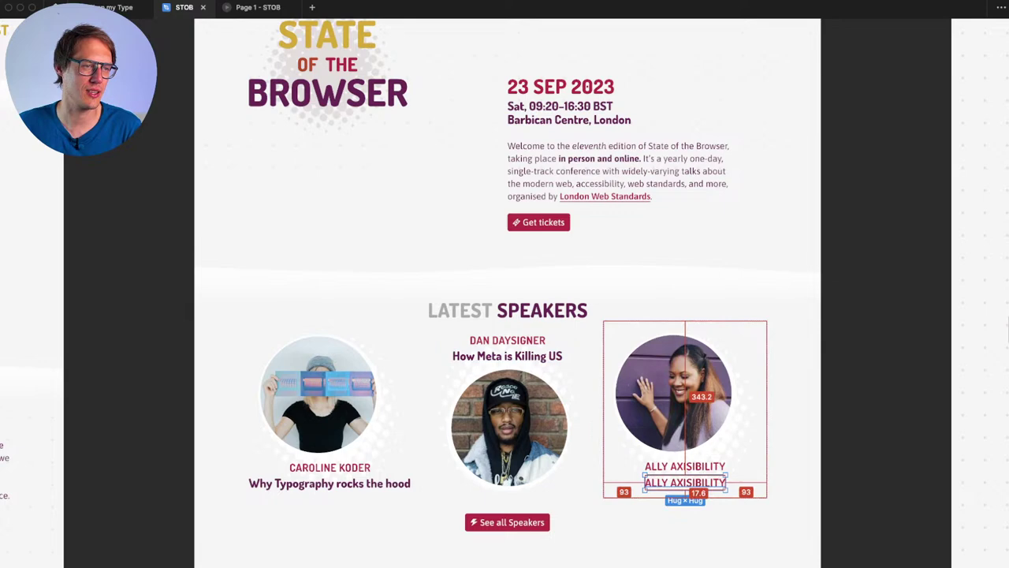
super+click(507, 355)
key(alt+super+c)
super+click(685, 482)
key(alt+super+v)
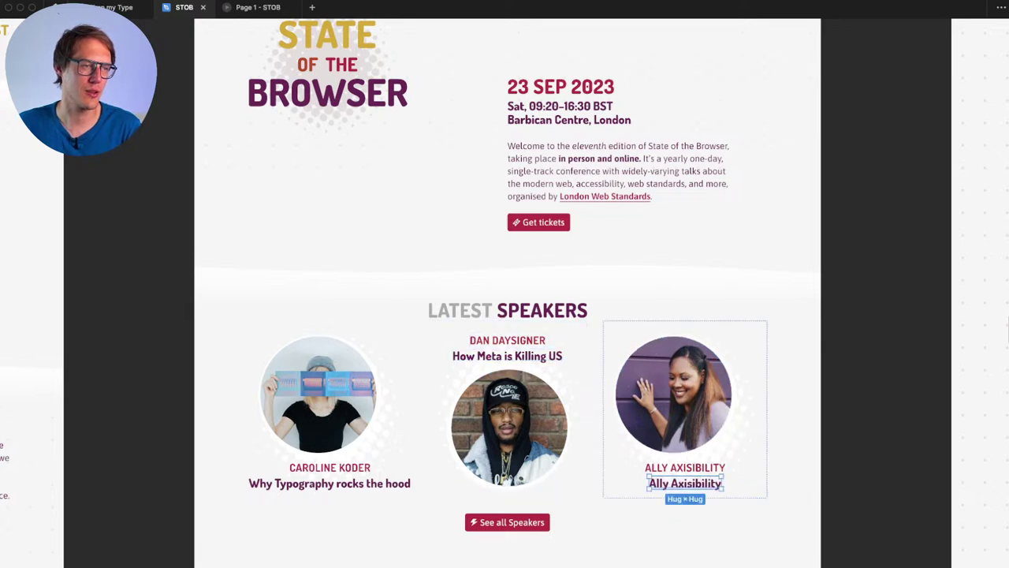
Step: Reword the styled copy below the third speaker's name to "Making things better for everyone"
key(Return)
text(Making thing)
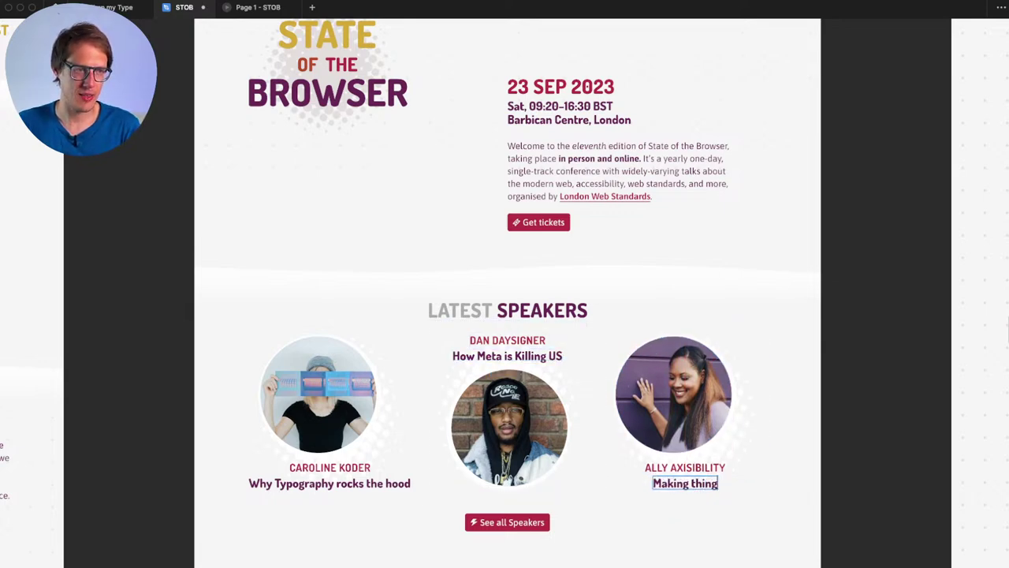
text(s better for ev)
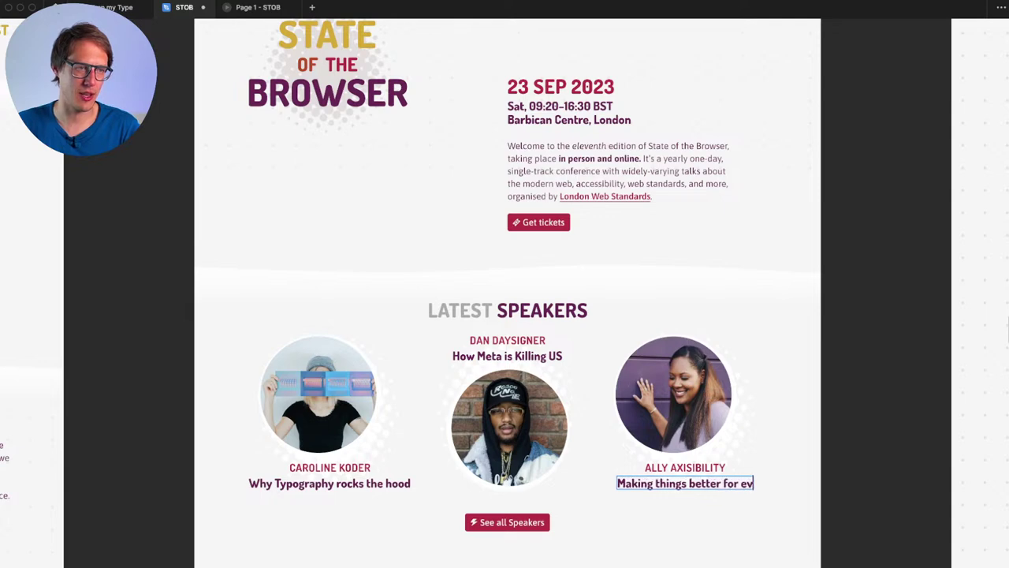
text(eryone)
key(Escape)
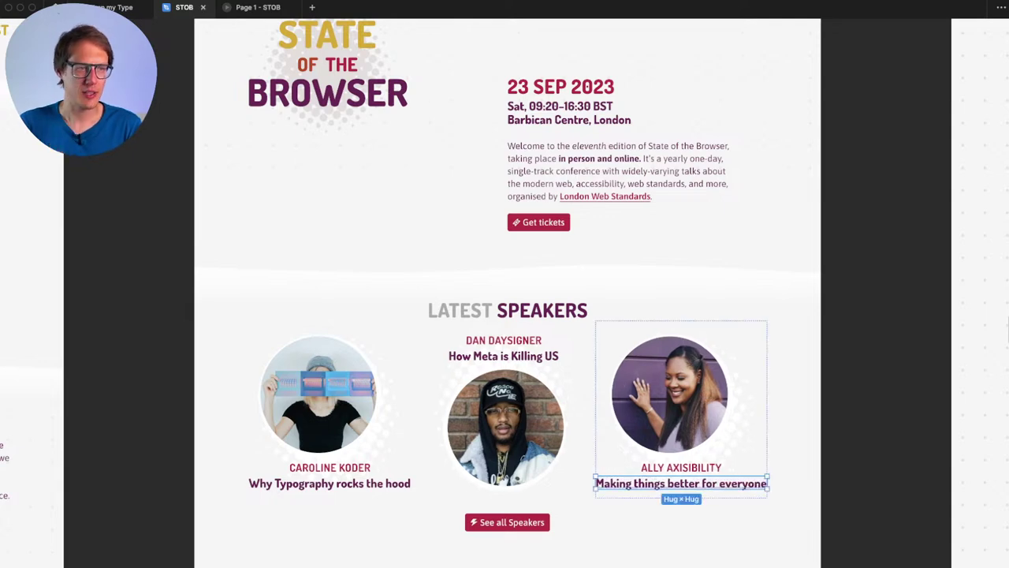
key(Escape)
scroll(504, 331, left, 1)
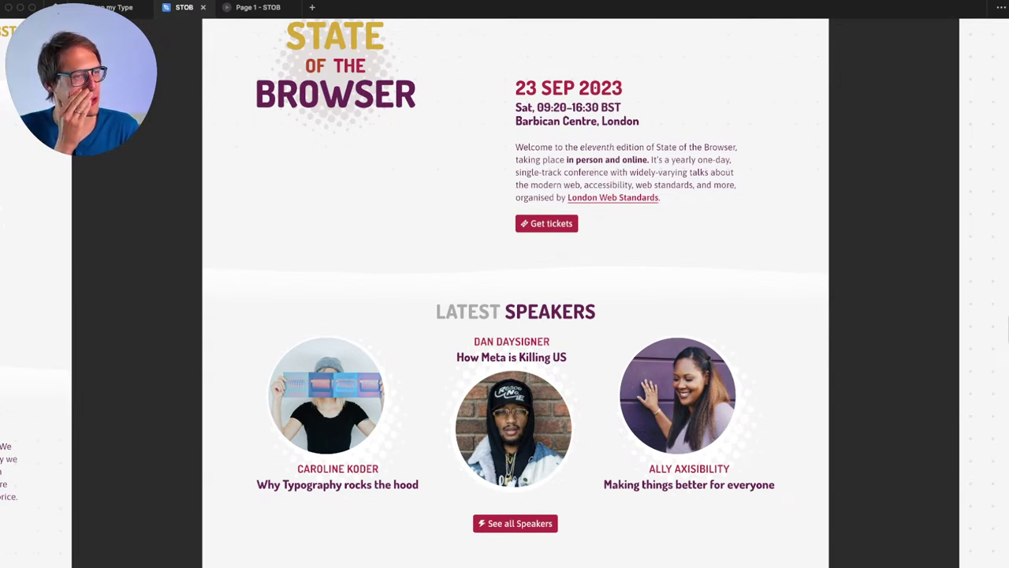
Step: Set the font weight of all three speakers' talk titles to Bold
super+click(337, 484)
shift+super+click(689, 484)
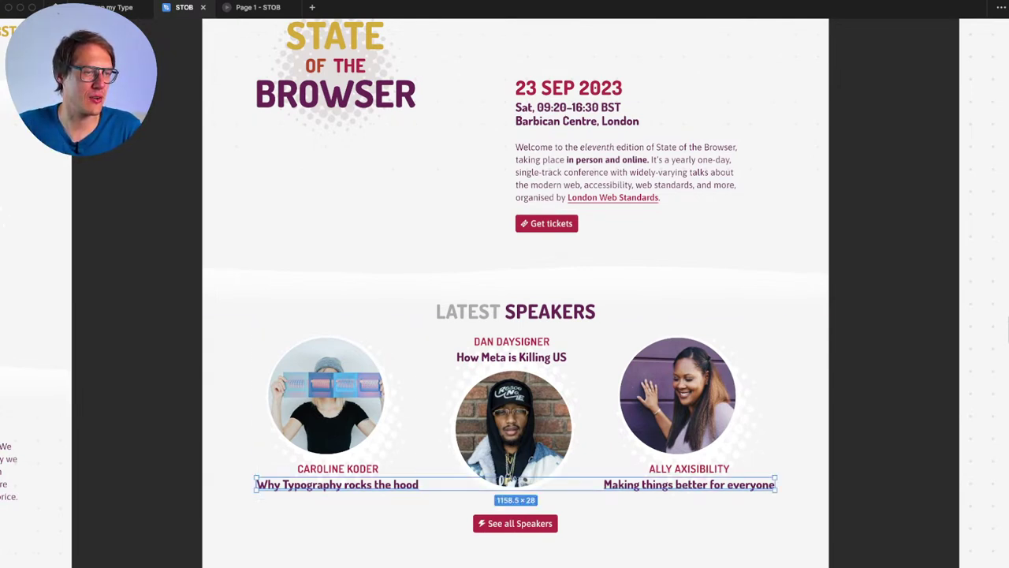
shift+click(511, 357)
key(super+backslash)
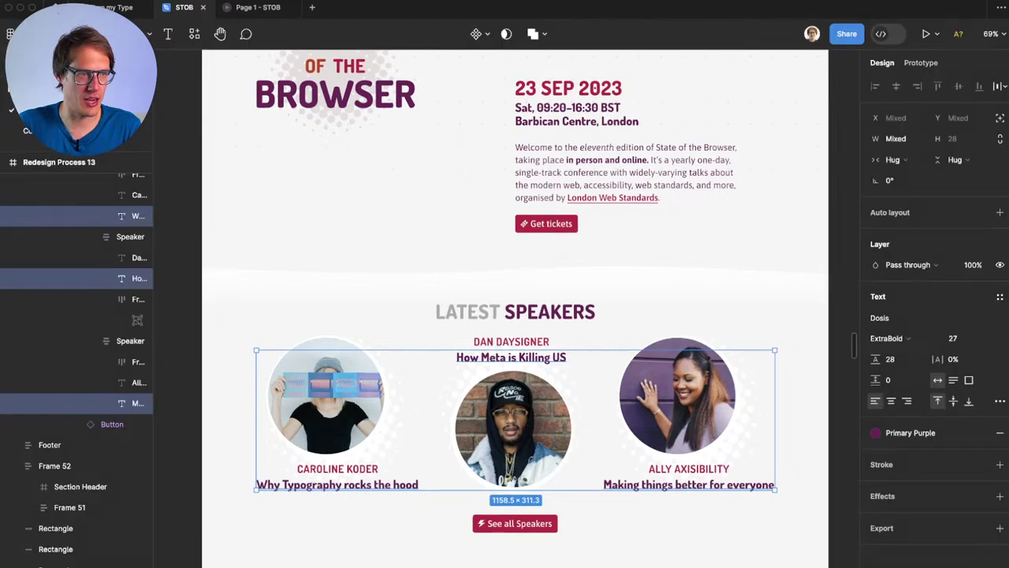
click(893, 358)
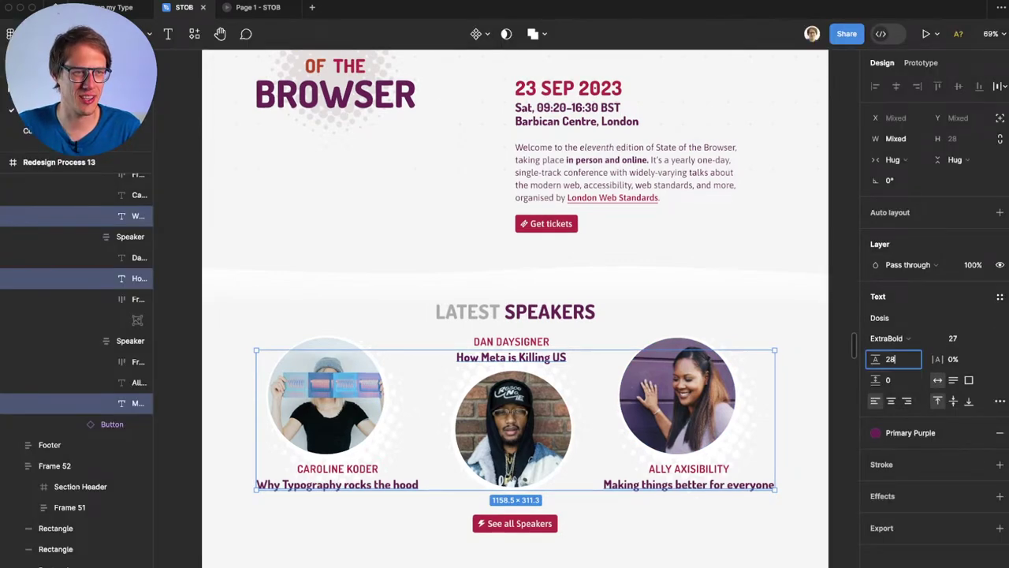
click(899, 337)
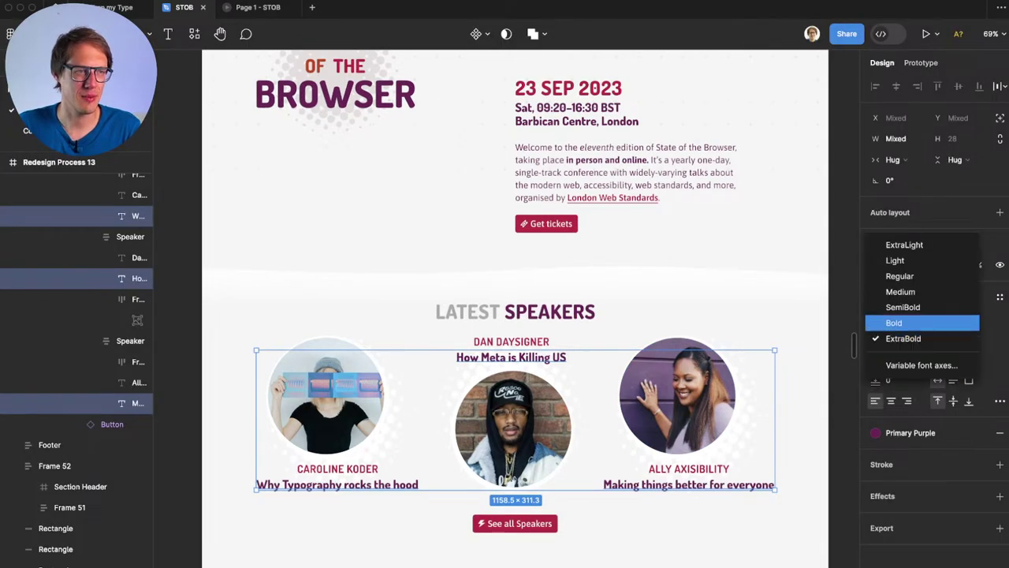
key(Return)
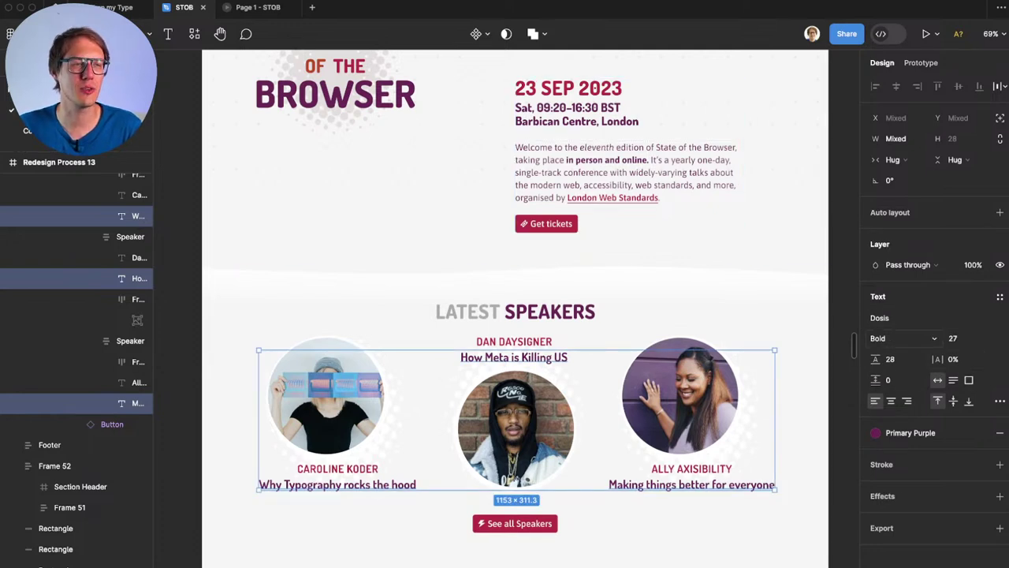
Step: Change the font family of the three talk titles to Asap
click(880, 318)
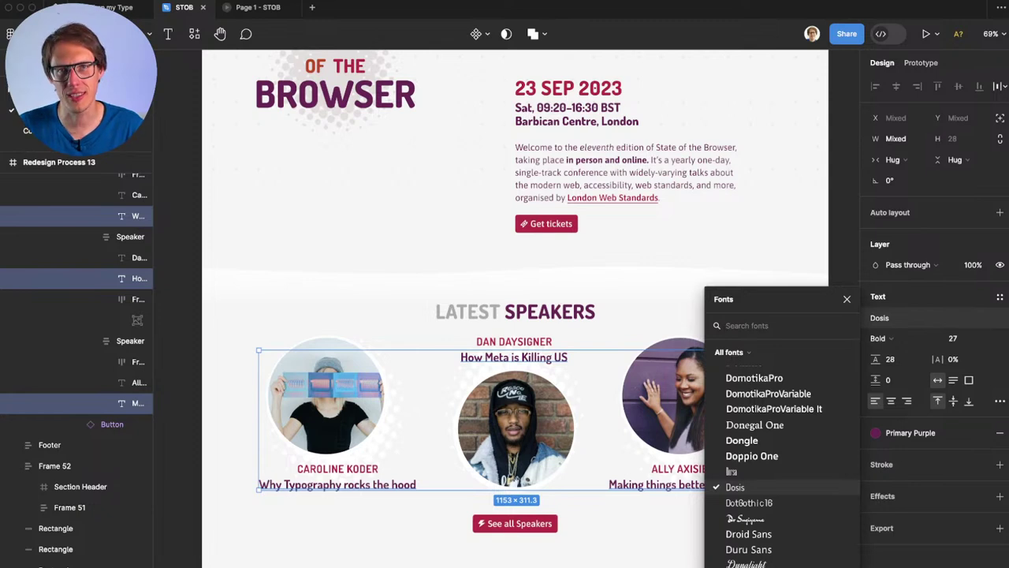
text(Asao)
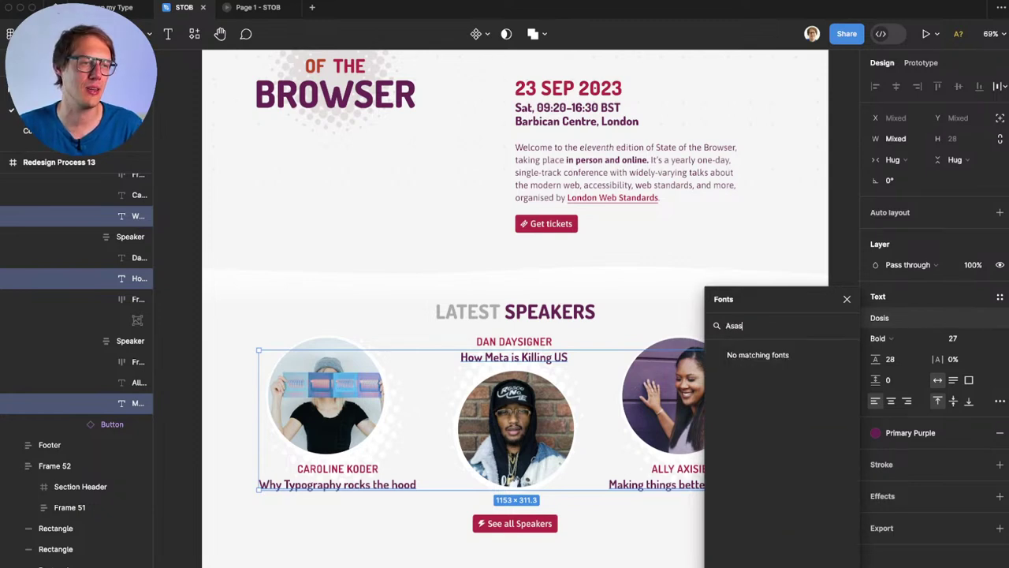
key(BackSpace)
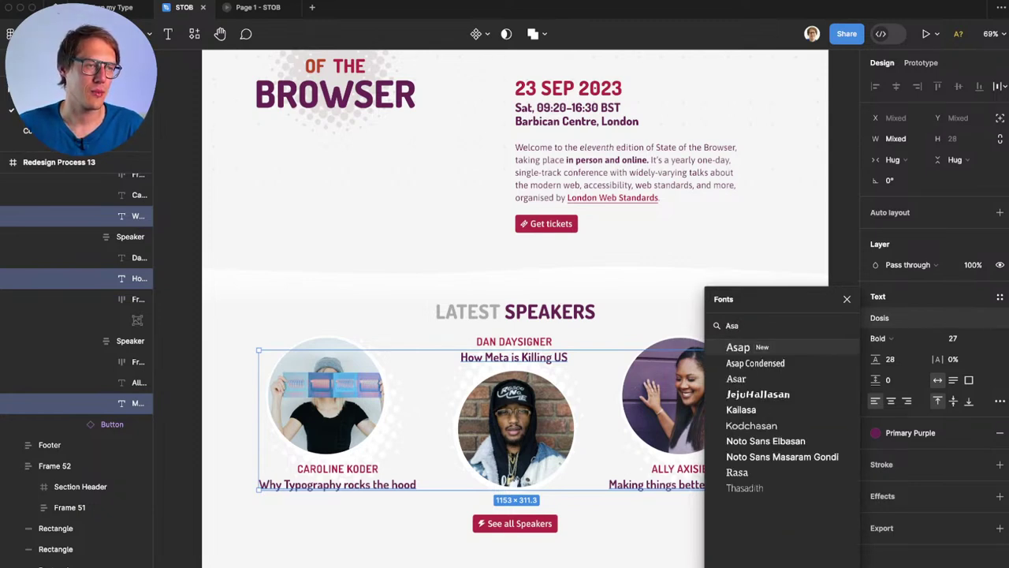
text(p)
key(Return)
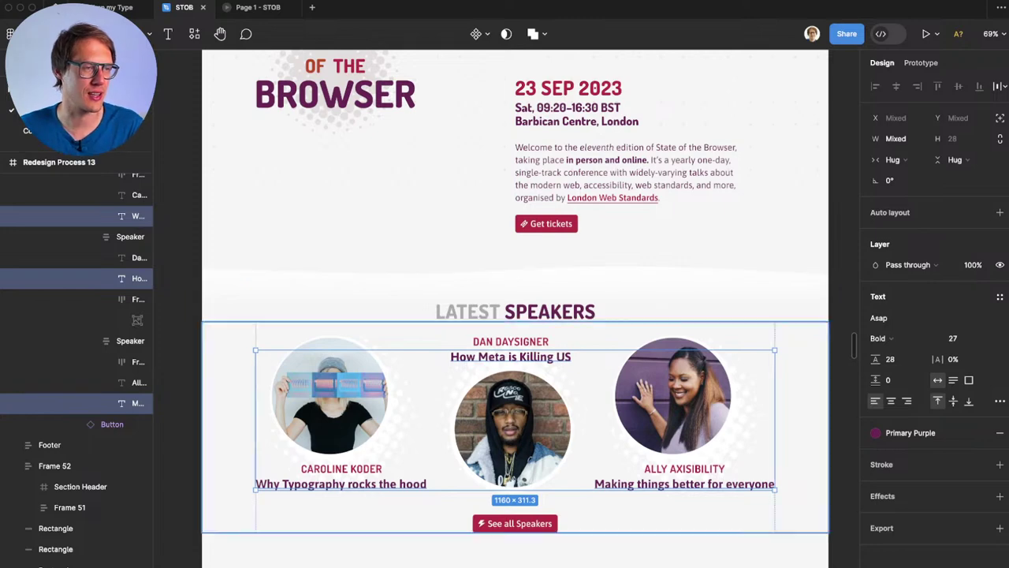
Step: Try a font size of 20 on the three talk titles and settle on 24
click(954, 338)
key(super+a)
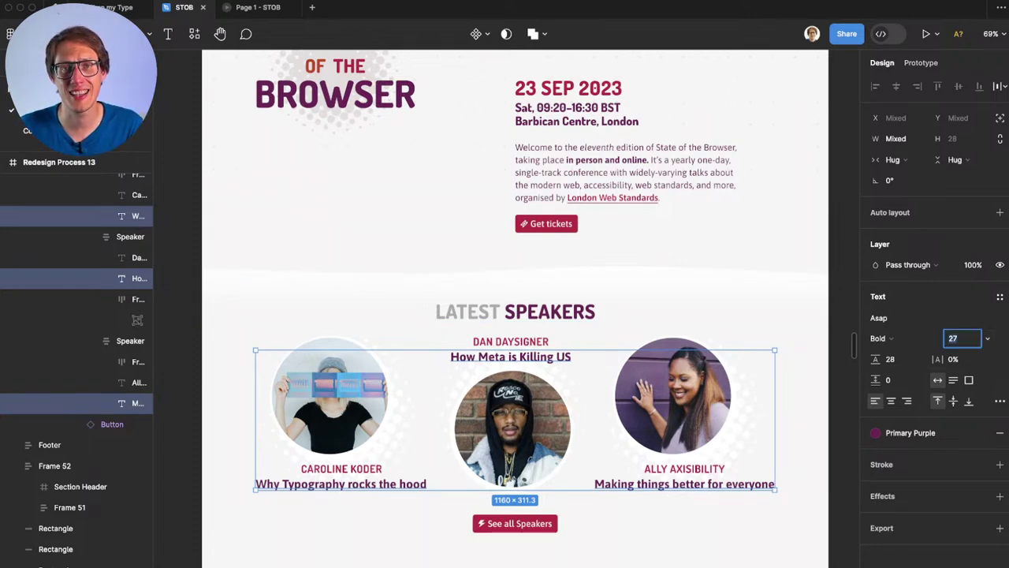
text(20)
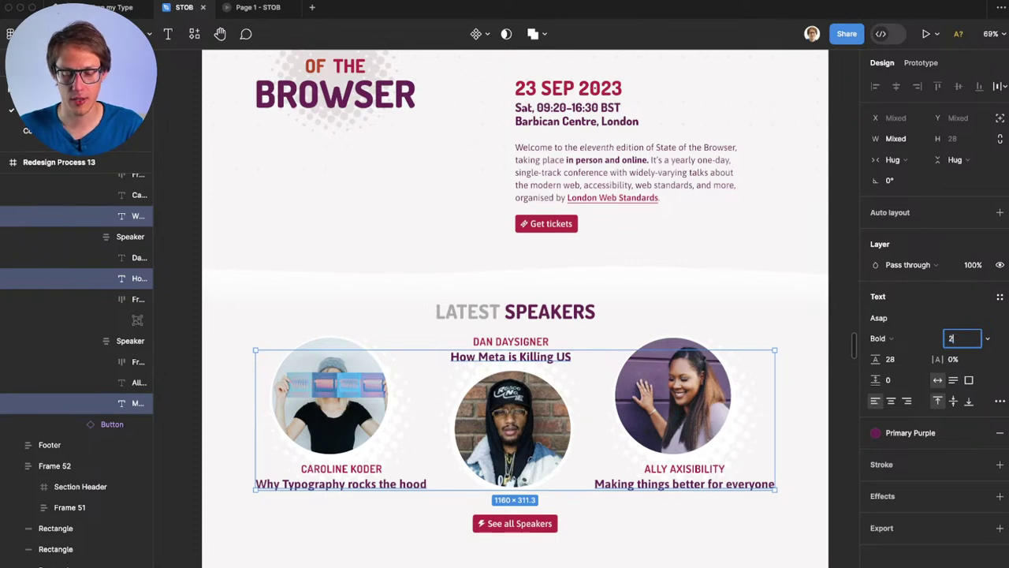
key(Return)
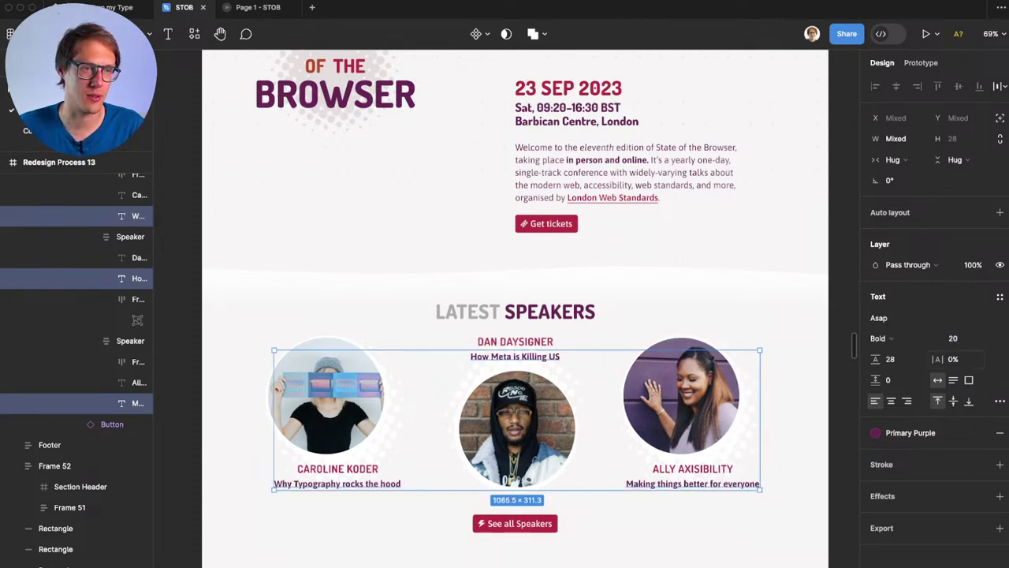
click(954, 339)
text(24)
key(Return)
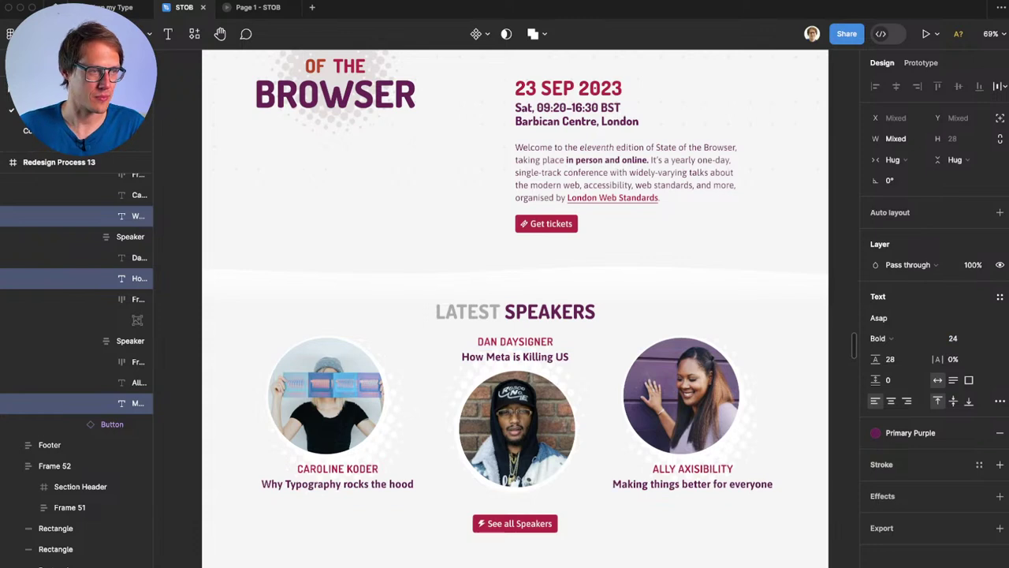
click(55, 466)
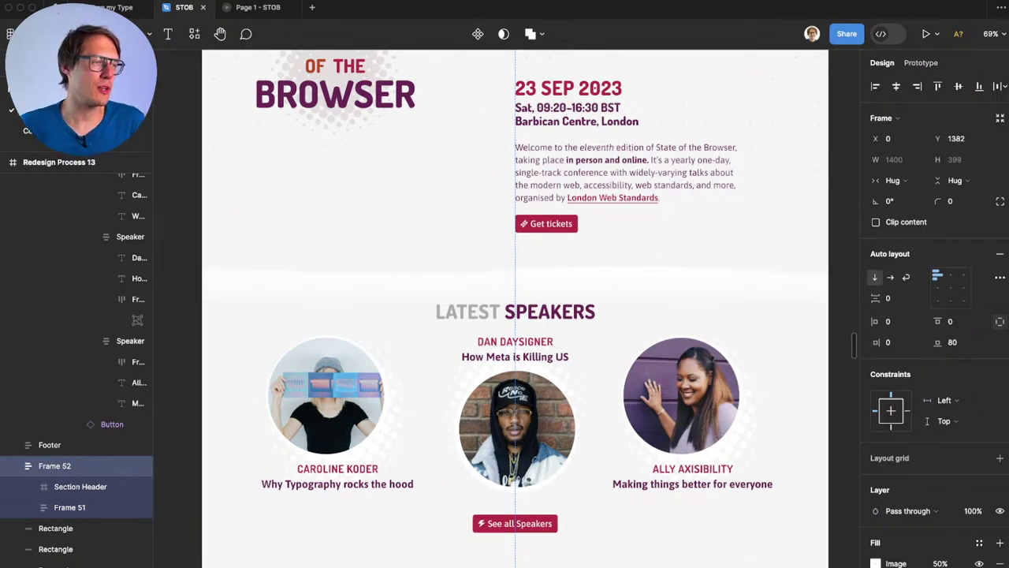
key(Escape)
scroll(506, 309, down, 3)
scroll(507, 309, up, 2)
scroll(506, 310, left, 5)
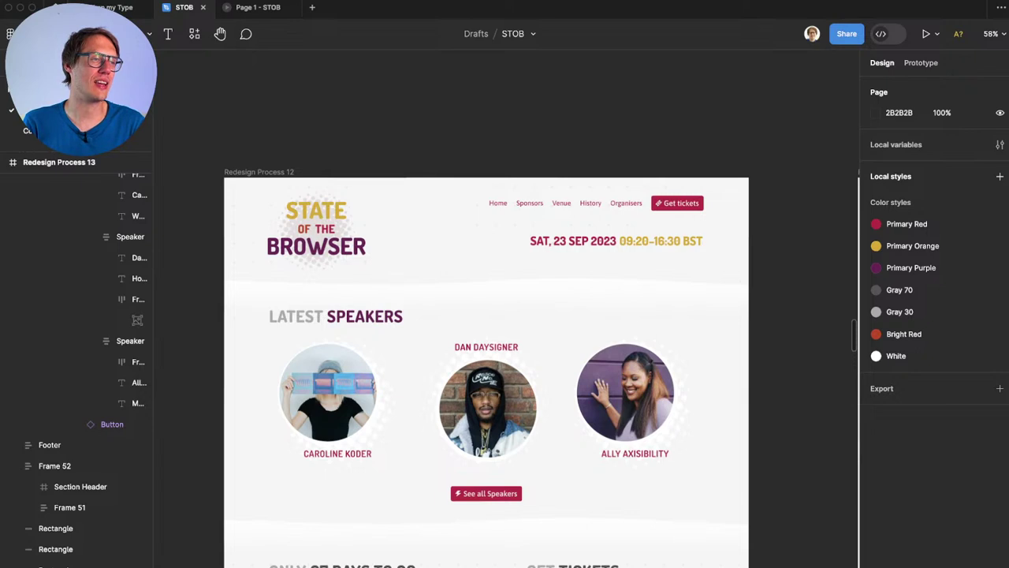
key(r)
click(359, 118)
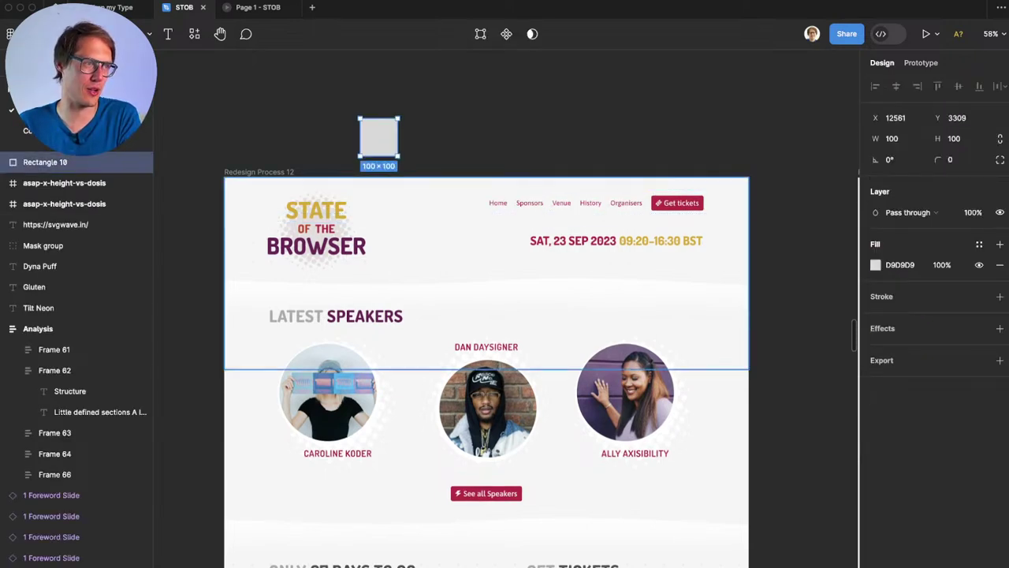
key(BackSpace)
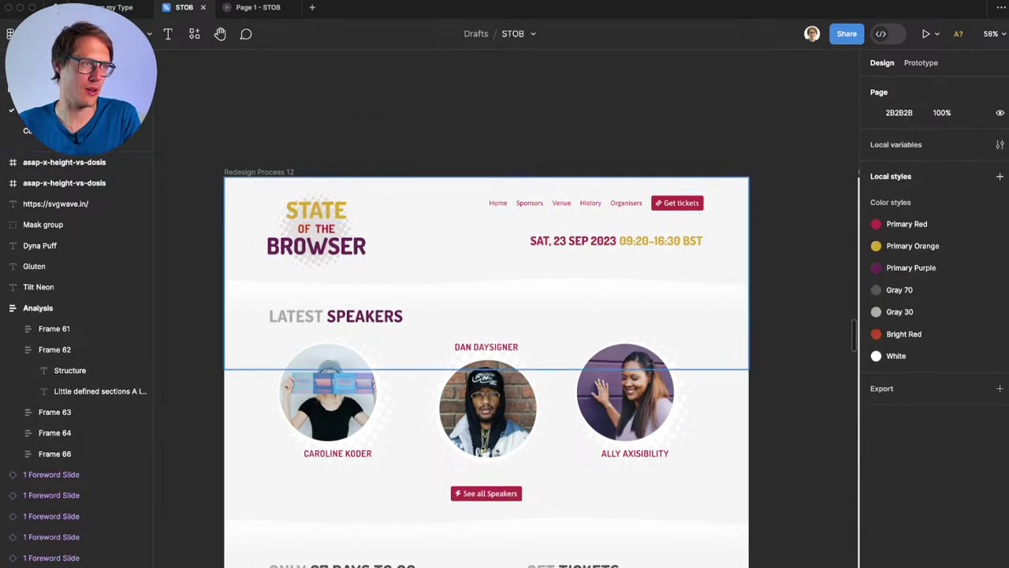
Step: Place a copy of the logo's "BROWSER" text above Redesign Process 12 and colour it with the White style
super+click(315, 245)
key(super+d)
drag(315, 245, 432, 124)
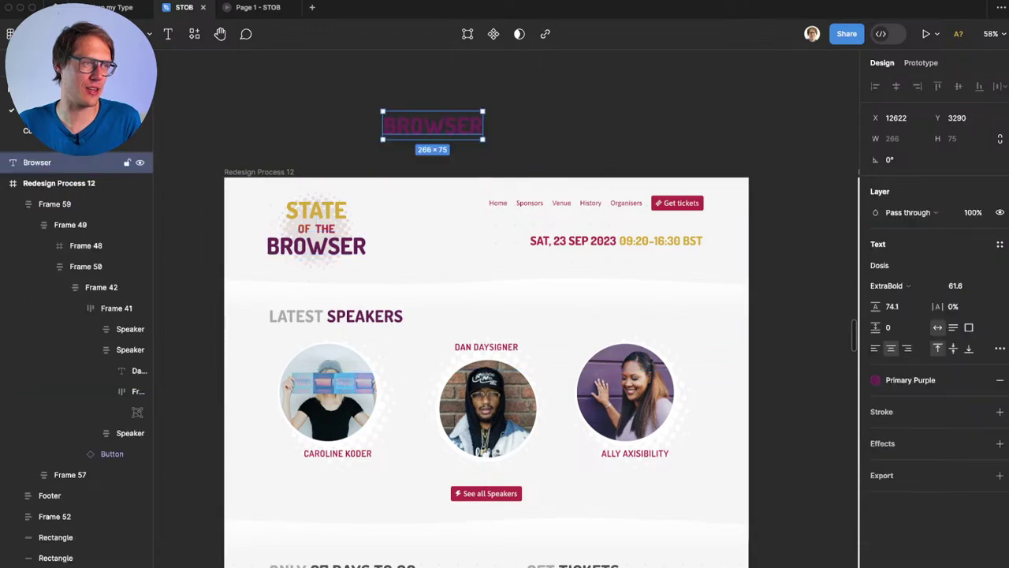
double_click(432, 125)
click(910, 380)
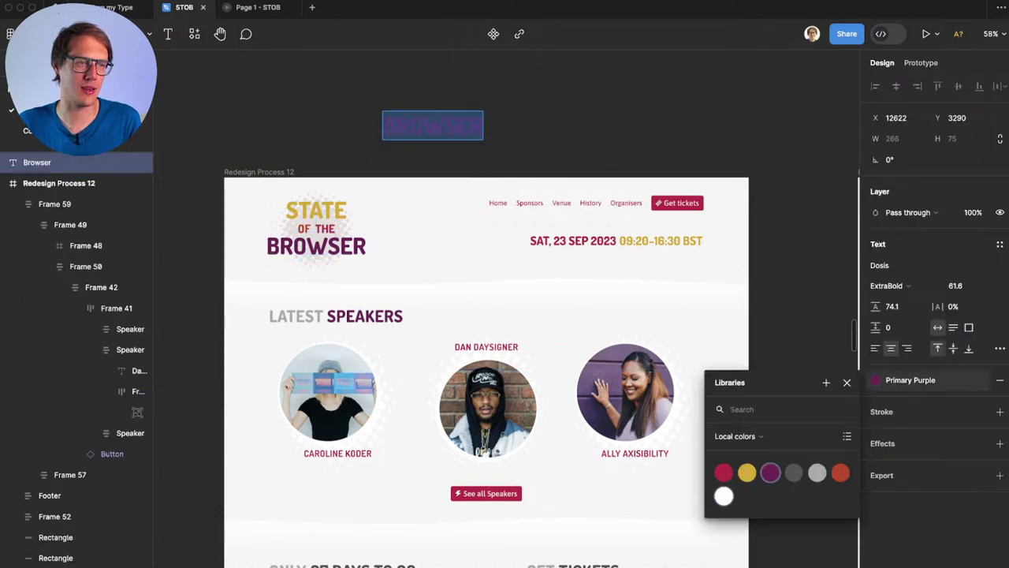
click(724, 495)
Step: Reword the white text to "1 Tiny Header" and place a copy of it above Redesign Process 13
key(Return)
text(1 Tiny H)
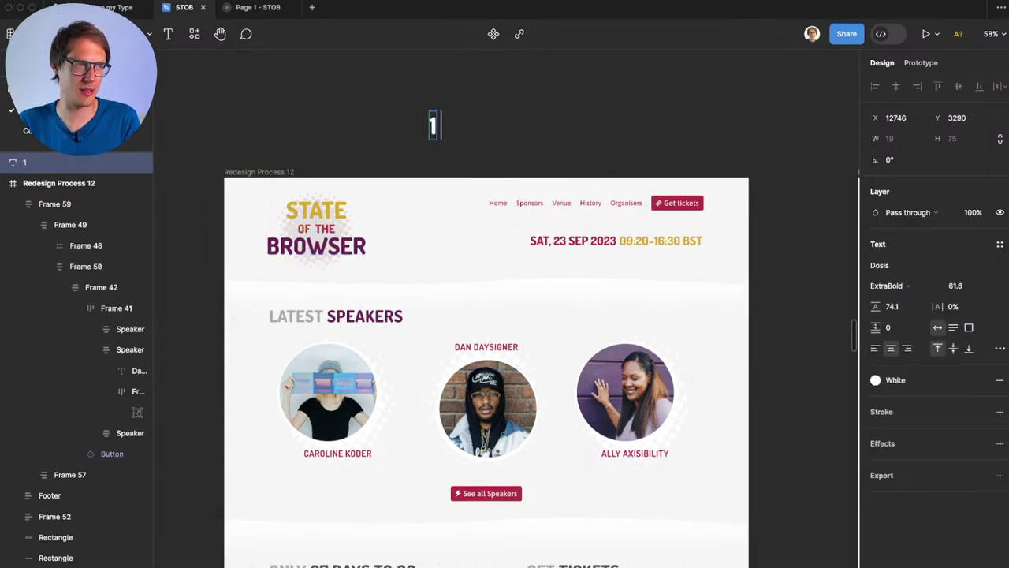
text(eader)
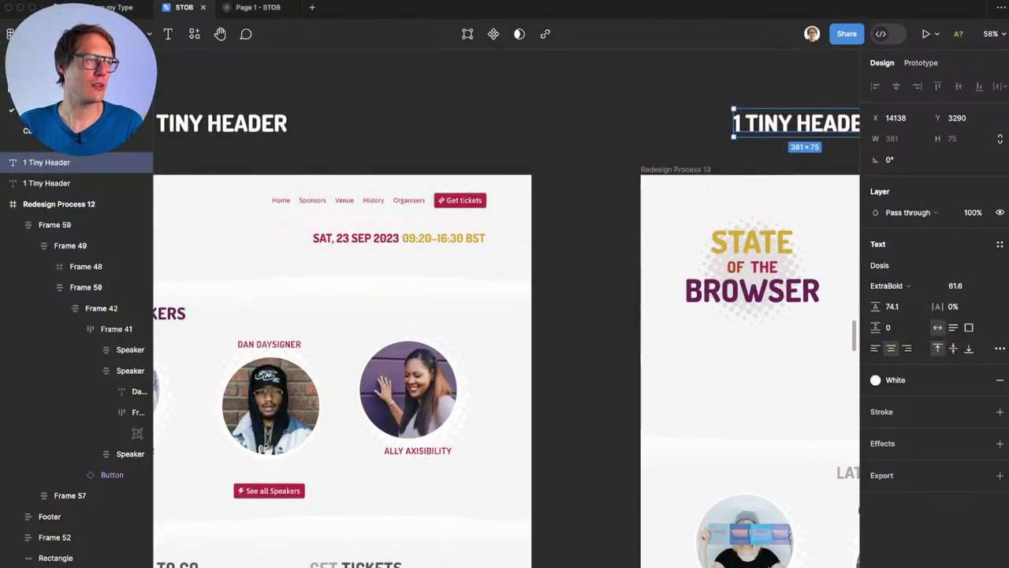
Step: Reword the heading copy above Redesign Process 13 to "2 Large Header"
scroll(506, 308, up, 1)
scroll(506, 309, left, 3)
scroll(506, 308, right, 3)
scroll(506, 308, right, 3)
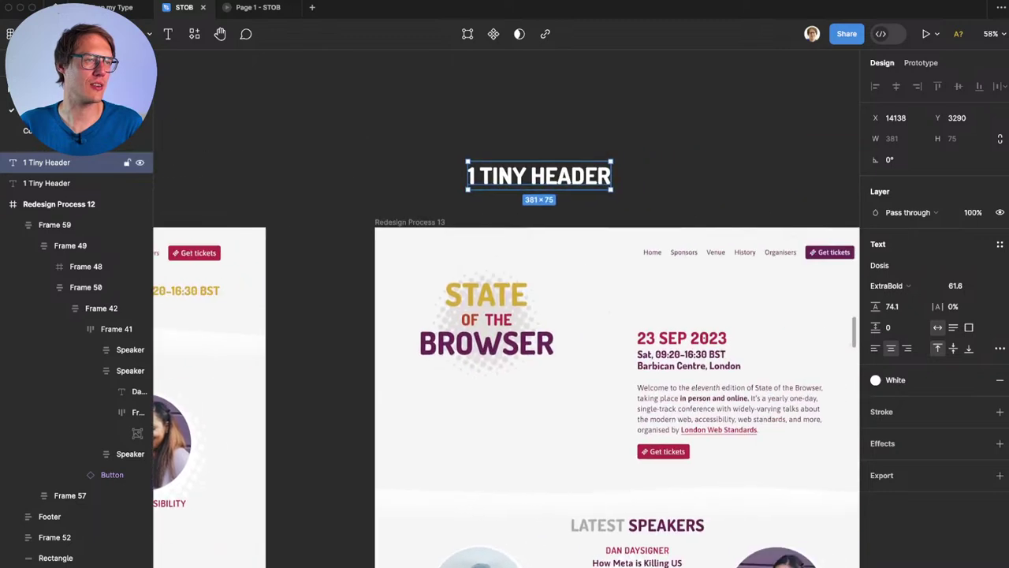
key(Return)
scroll(507, 308, right, 2)
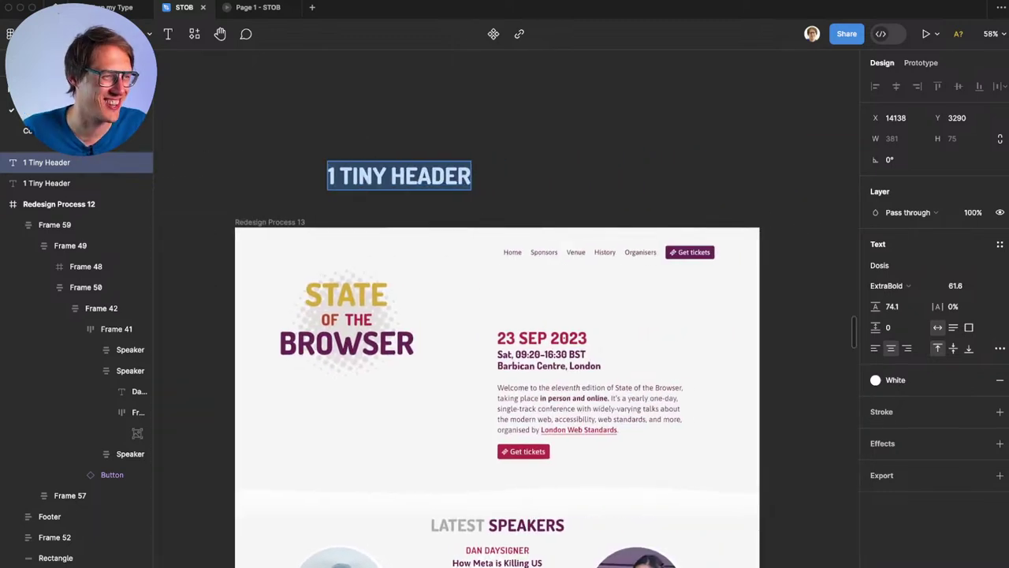
double_click(362, 176)
text(LARGE)
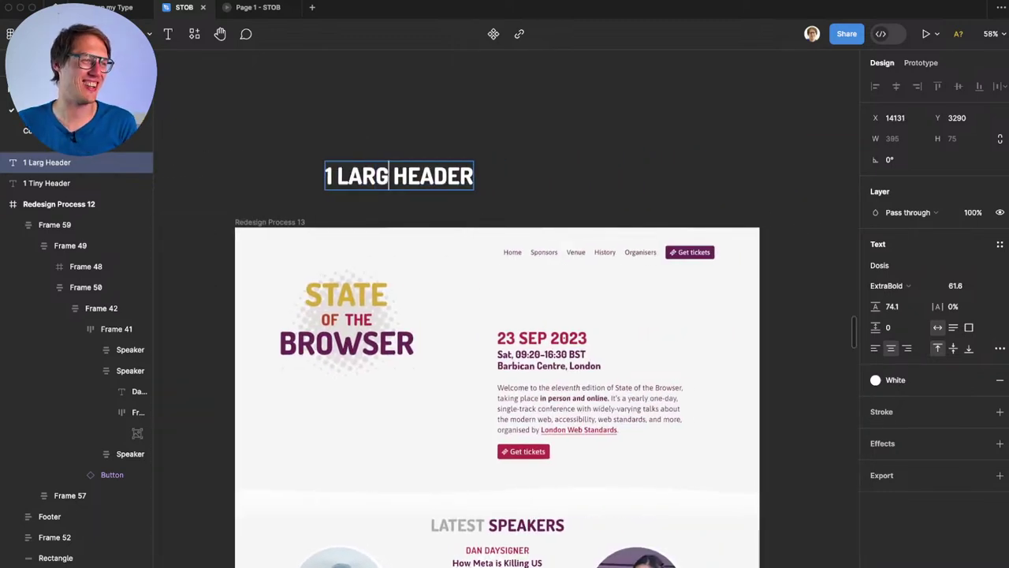
key(Home)
key(Delete)
key(Delete)
text(2)
key(Escape)
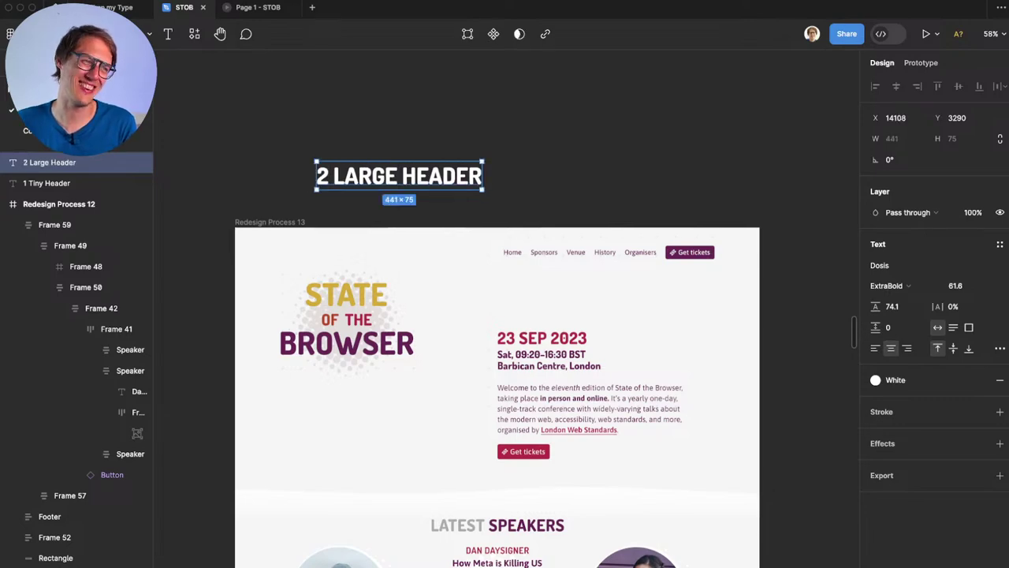
Step: Move the "2 Large Header" and "1 Tiny Header" headings so each sits centred above its design frame
key(Escape)
scroll(506, 308, down, 2)
scroll(506, 308, left, 5)
scroll(506, 309, right, 1)
scroll(506, 309, down, 1)
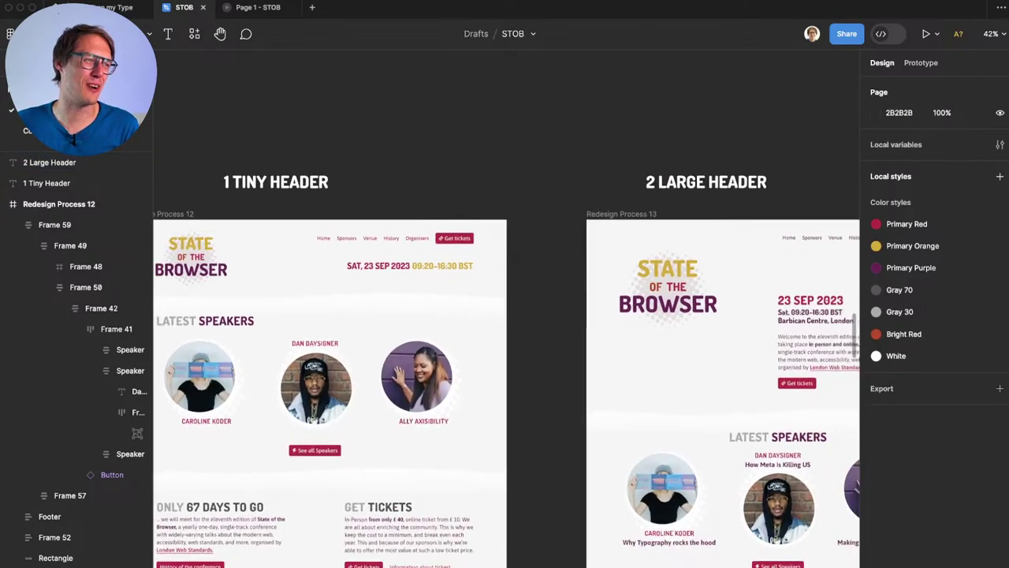
drag(706, 182, 763, 182)
scroll(506, 308, left, 1)
scroll(506, 308, down, 1)
drag(316, 157, 327, 158)
key(Escape)
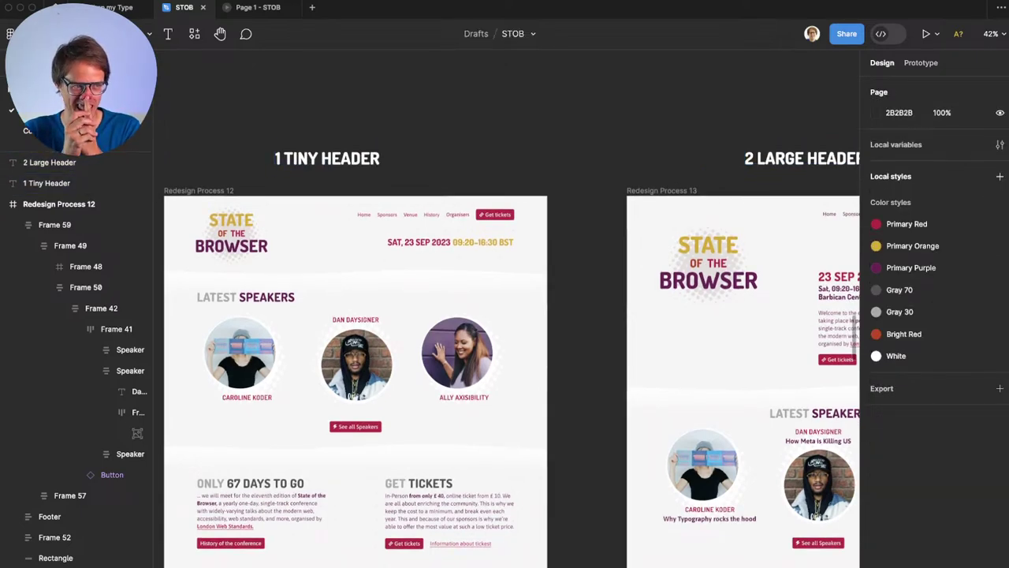
scroll(505, 355, right, 4)
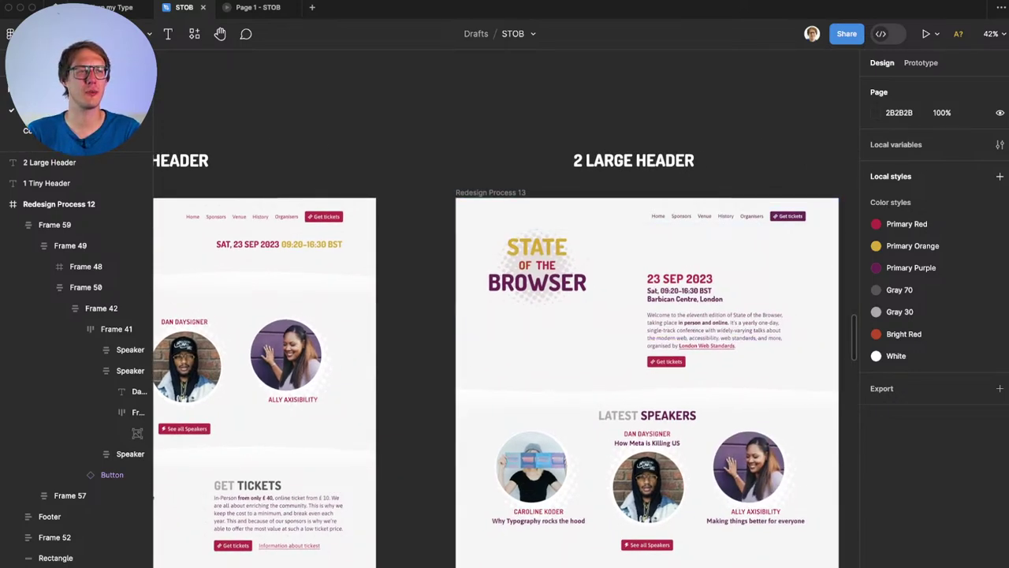
Step: Recolour the three speakers' talk titles in Redesign Process 13 with the Gray 70 style
scroll(619, 256, right, 1)
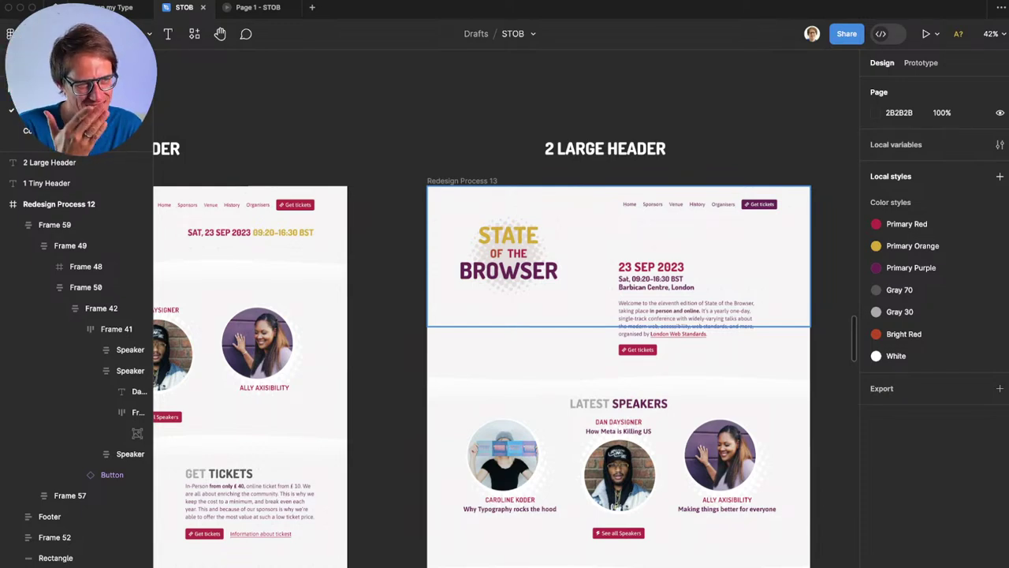
scroll(504, 315, down, 4)
scroll(505, 315, right, 2)
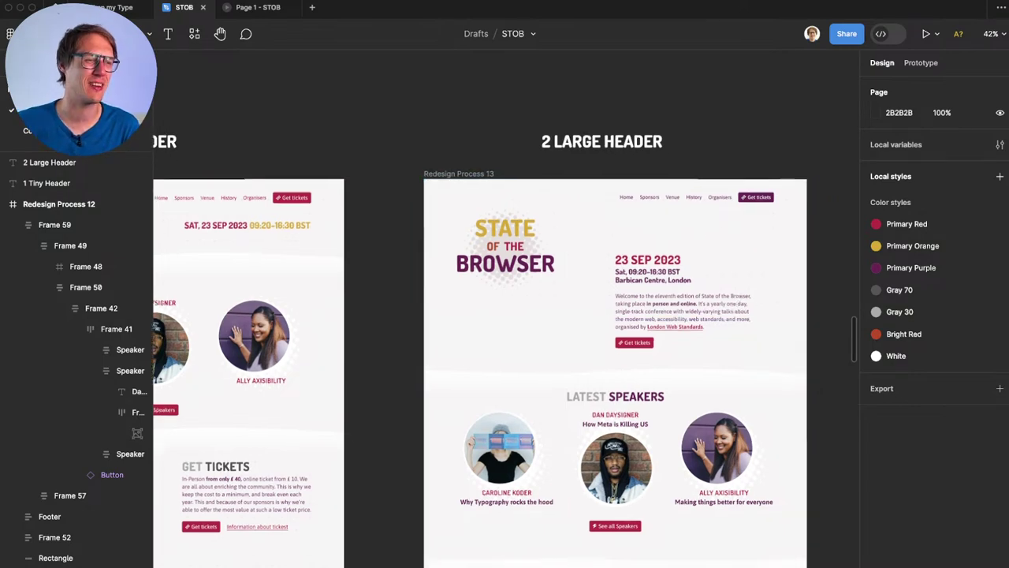
scroll(531, 393, up, 5)
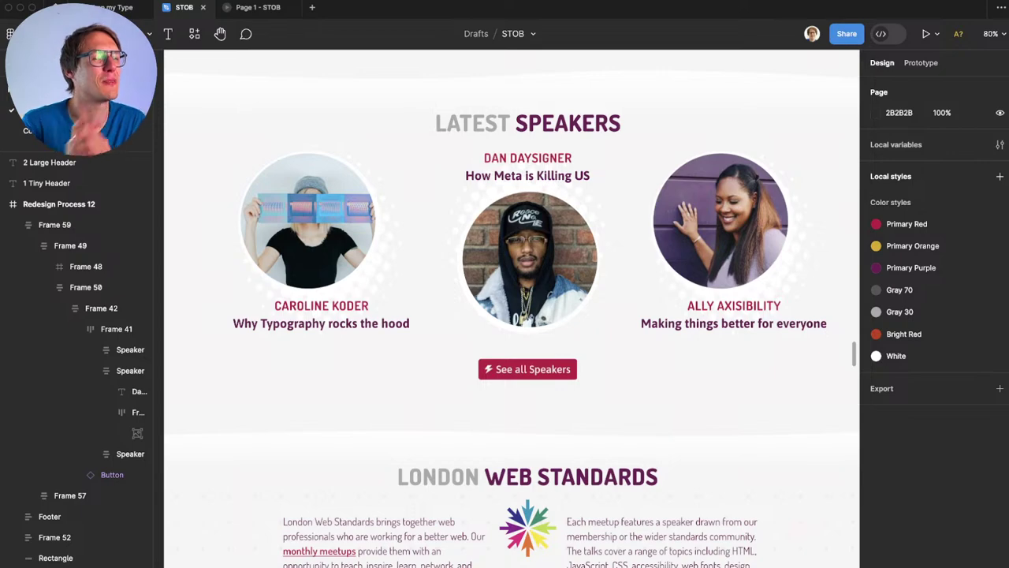
scroll(512, 308, up, 2)
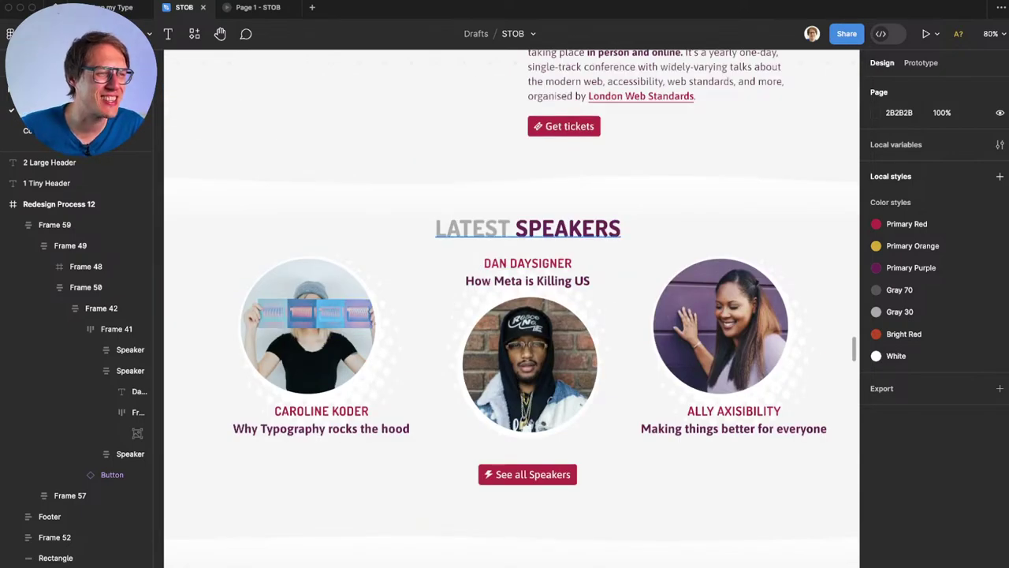
click(528, 280)
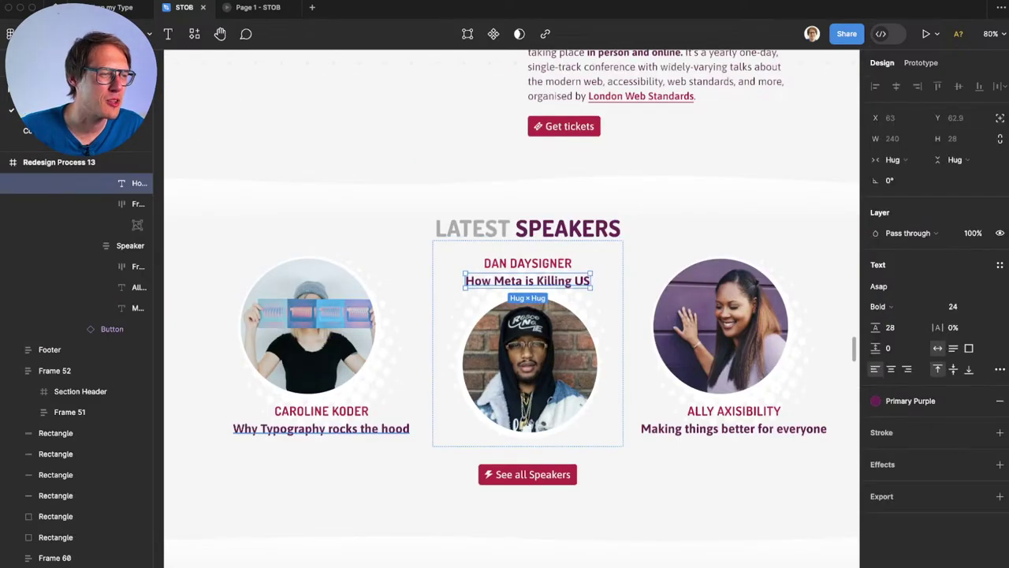
shift+click(321, 428)
shift+click(733, 428)
click(907, 432)
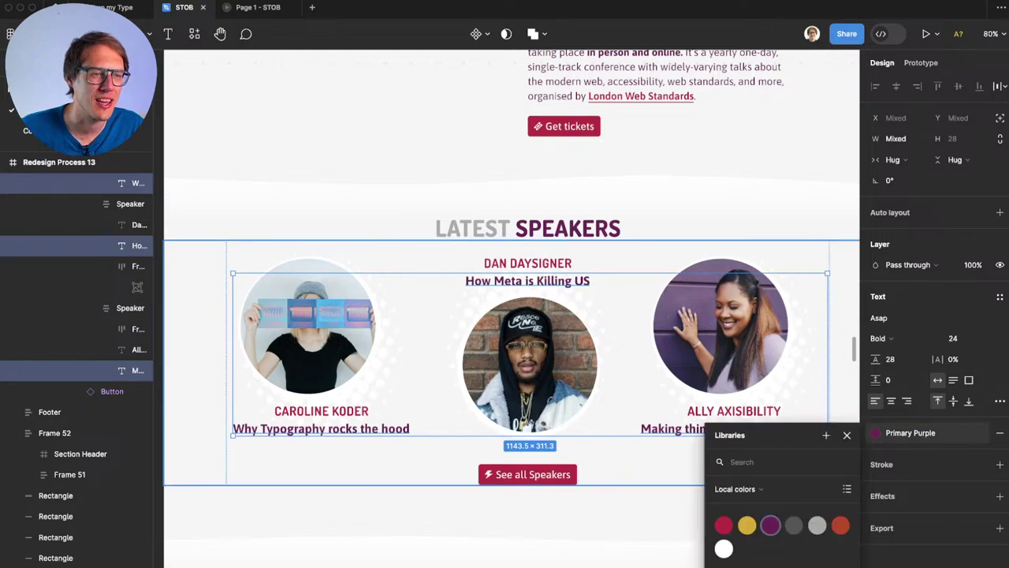
click(794, 524)
click(528, 207)
key(Escape)
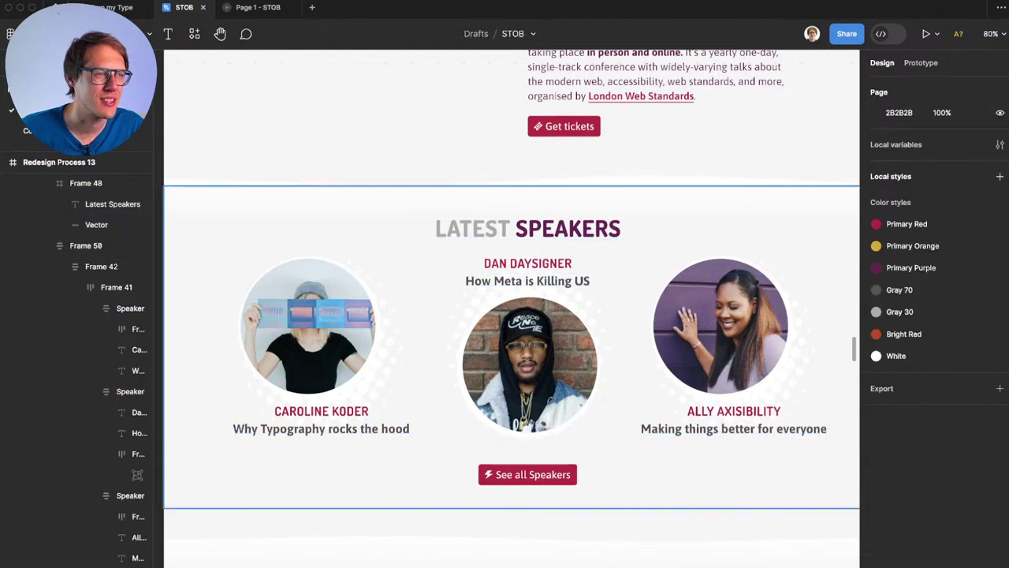
Step: Set the font size of all three talk titles under Latest Speakers to 20
click(527, 281)
shift+click(321, 428)
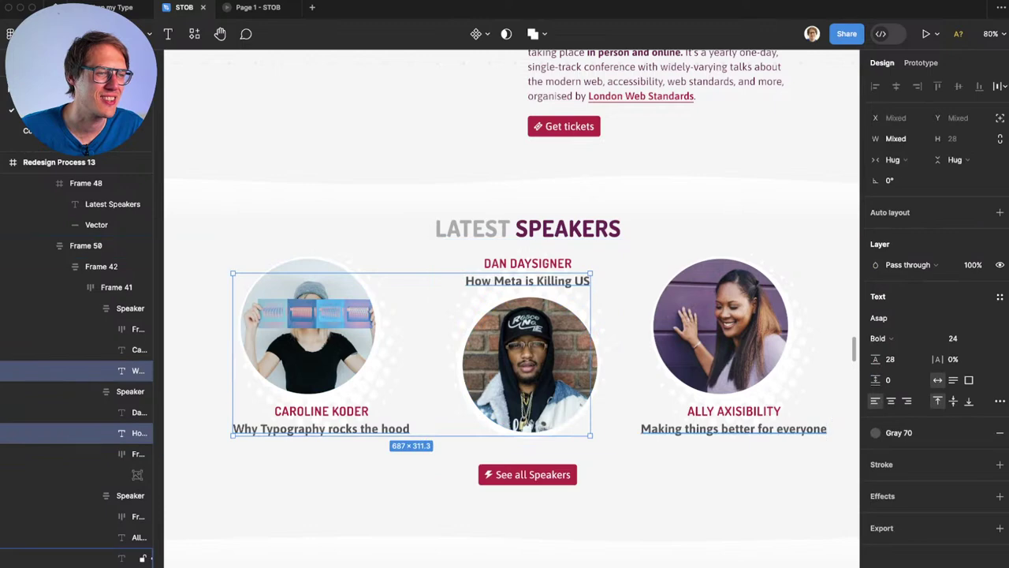
shift+click(733, 428)
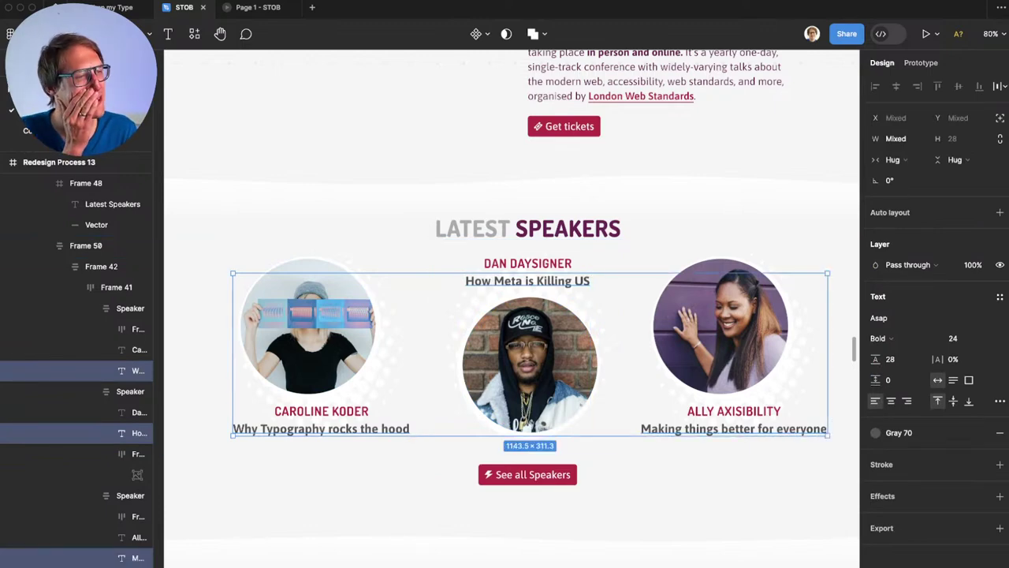
click(906, 432)
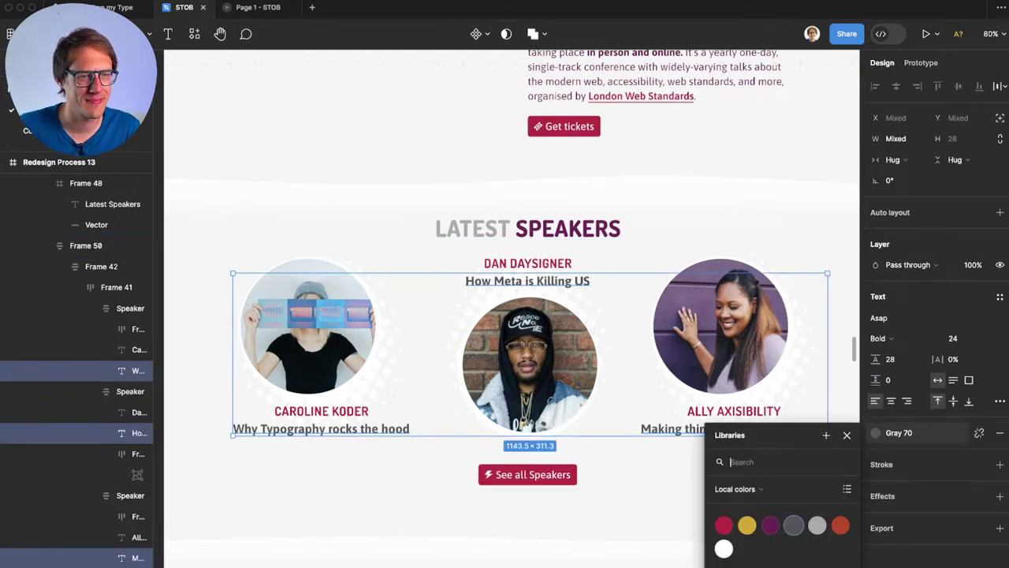
key(Escape)
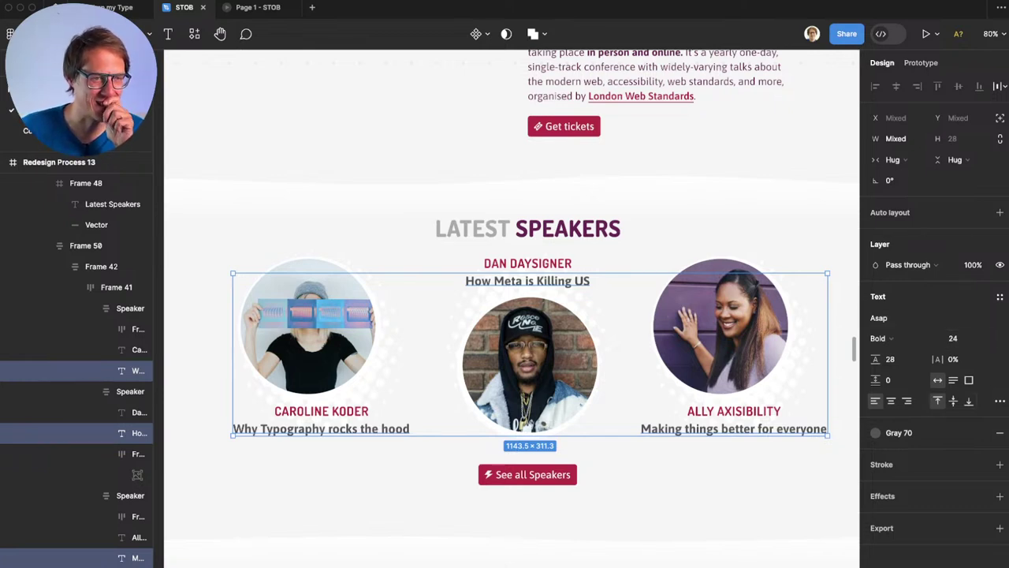
click(953, 337)
text(20)
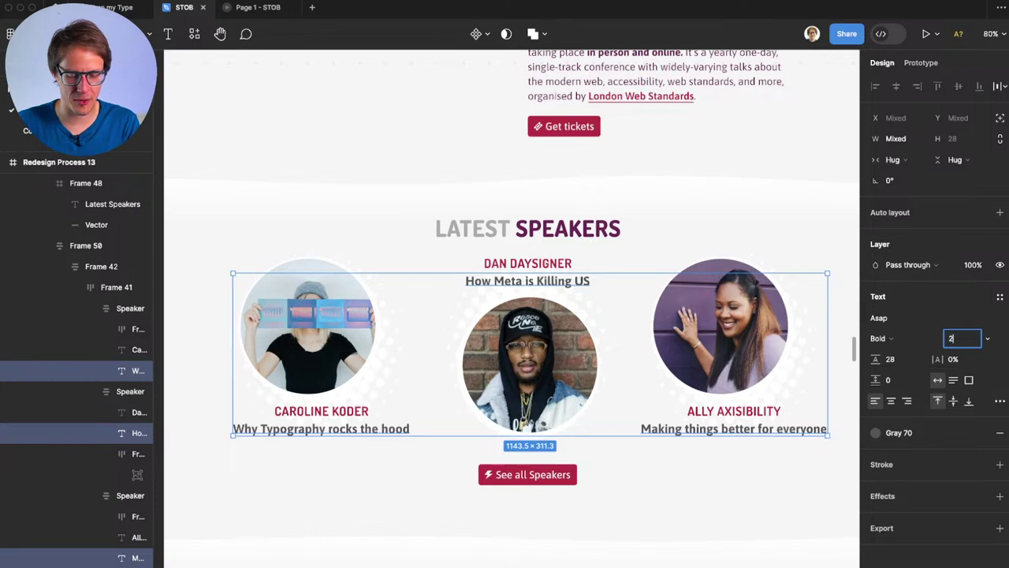
key(Return)
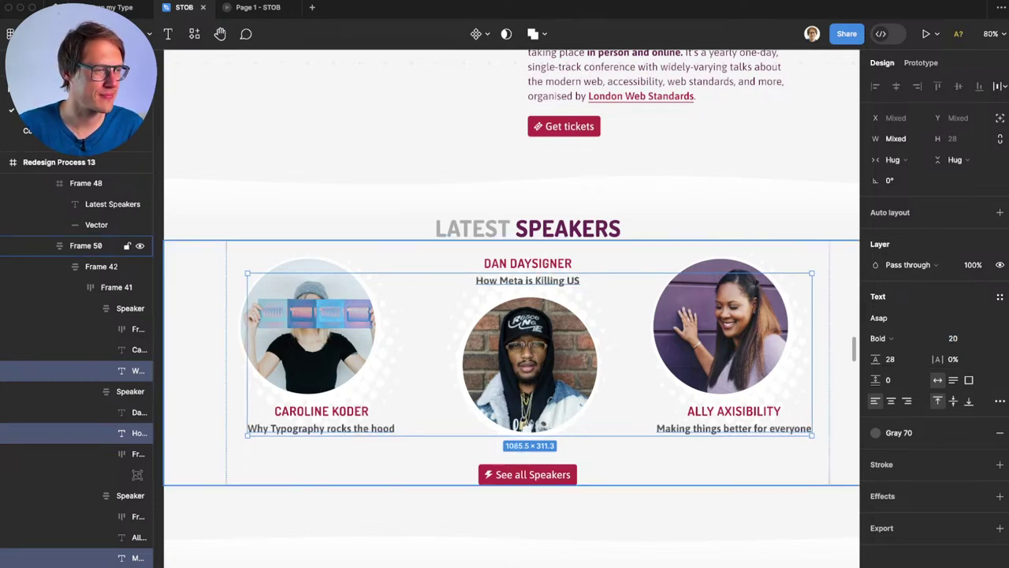
click(527, 227)
Step: Set the font size of the three talk titles under Latest Speakers to 22
scroll(254, 479, down, 2)
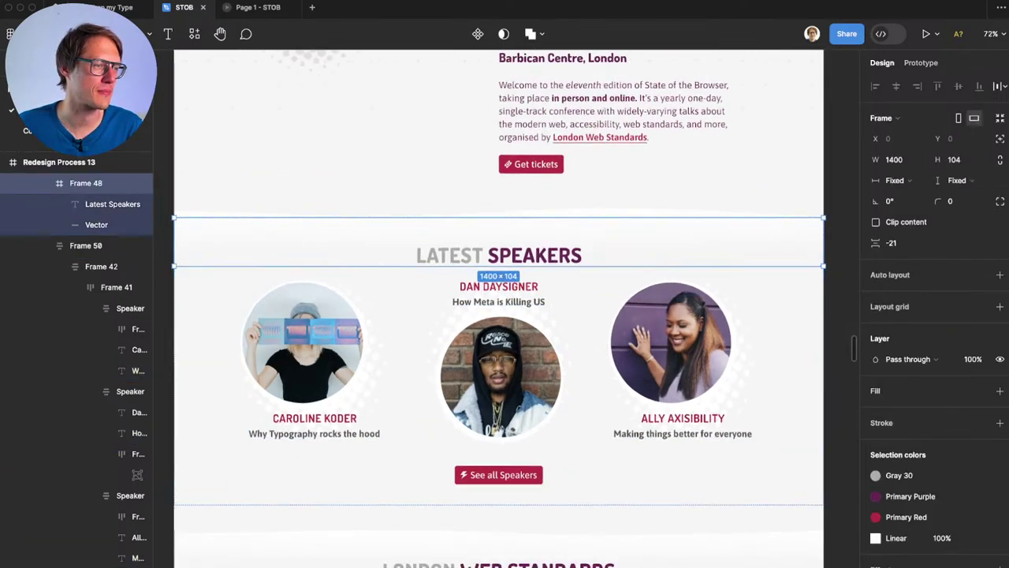
scroll(498, 309, left, 1)
click(136, 371)
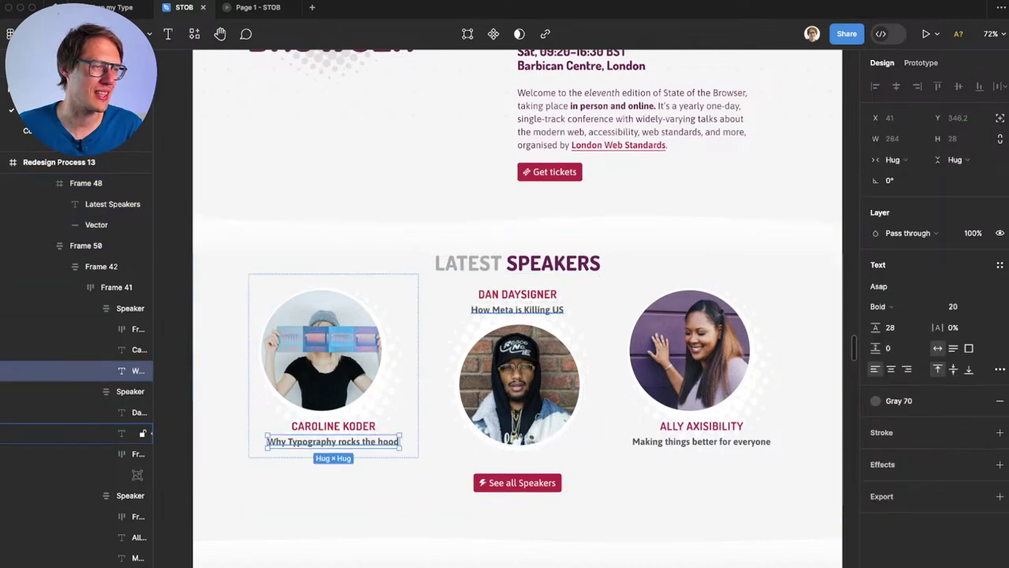
shift+click(139, 433)
shift+click(139, 558)
click(962, 338)
text(2)
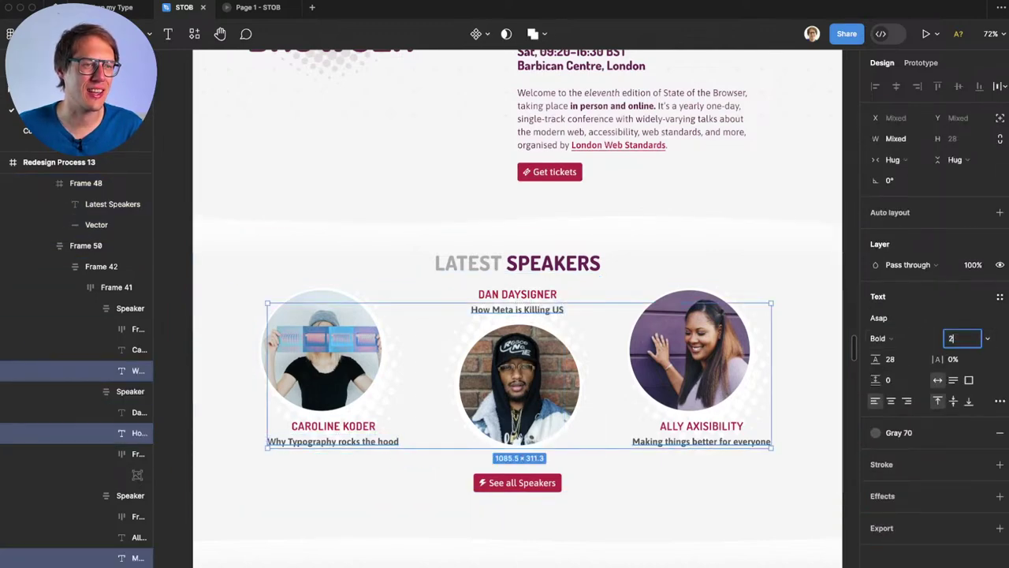
text(2)
key(Return)
click(518, 552)
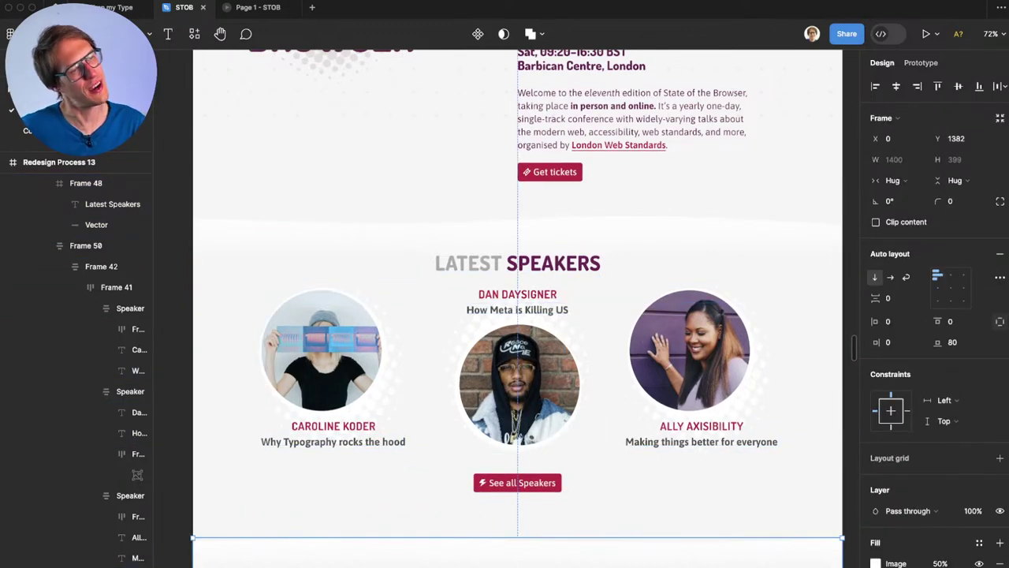
key(Escape)
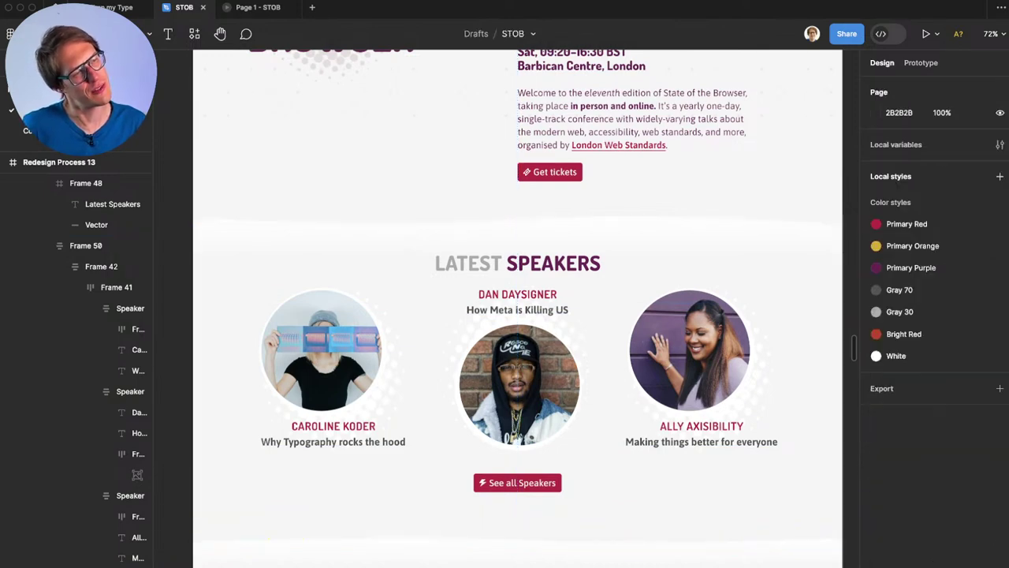
Step: Wrap the middle speaker's name and the title "How Meta is Killing US" in an auto layout frame with -2 spacing
scroll(260, 331, down, 1)
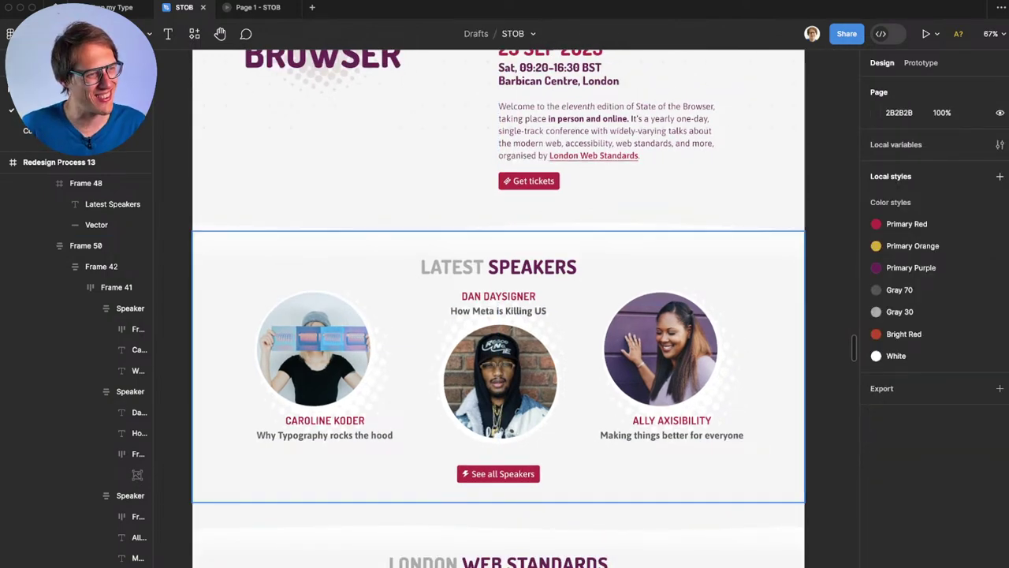
double_click(498, 371)
double_click(498, 371)
double_click(498, 370)
click(137, 454)
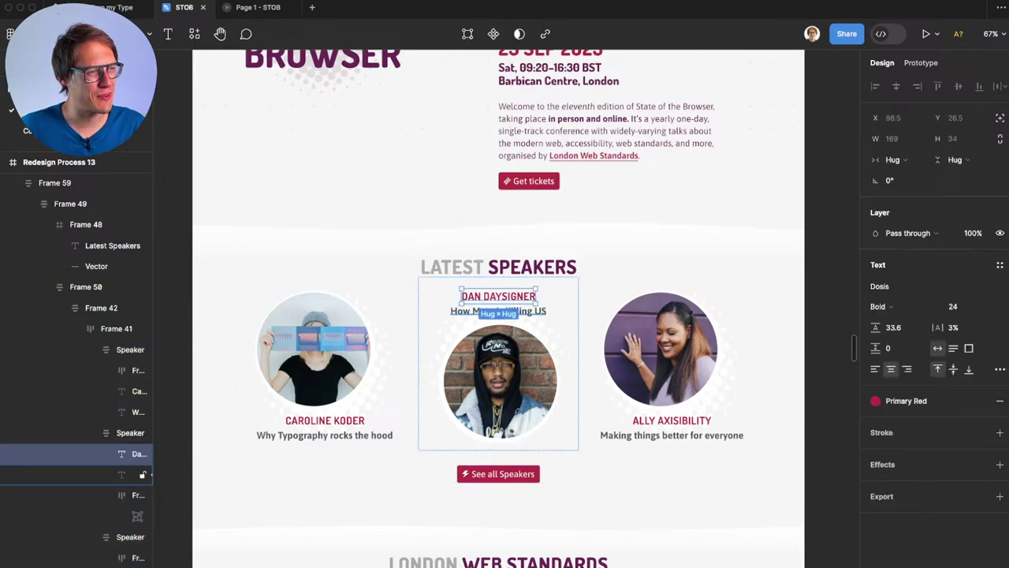
shift+click(140, 474)
key(shift+a)
click(896, 298)
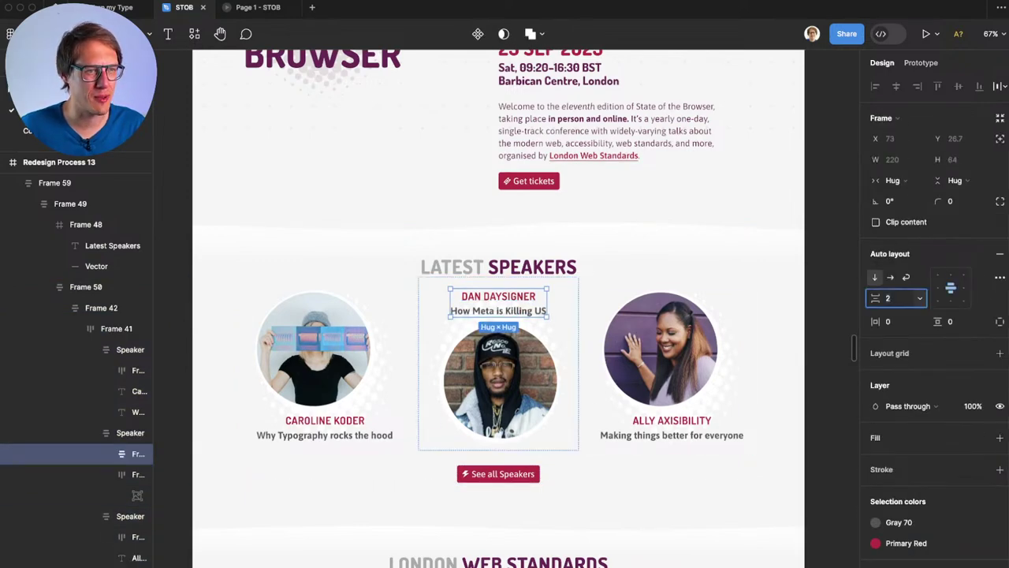
text(-2)
key(Return)
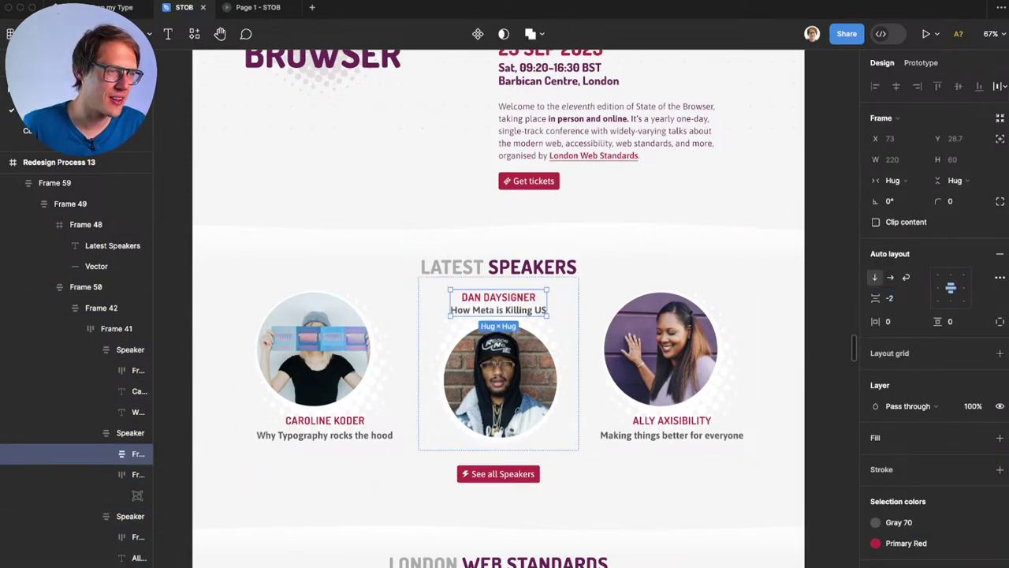
Step: Wrap the first speaker's name and the title "Why Typography rocks the hood" in an auto layout frame with -2 spacing
click(110, 350)
click(110, 391)
click(111, 350)
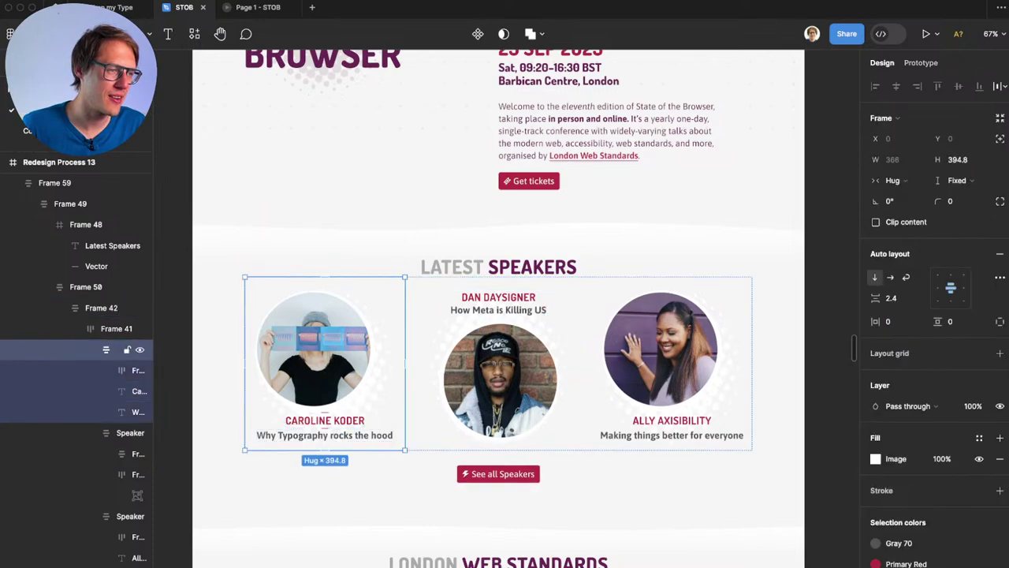
click(111, 411)
click(138, 391)
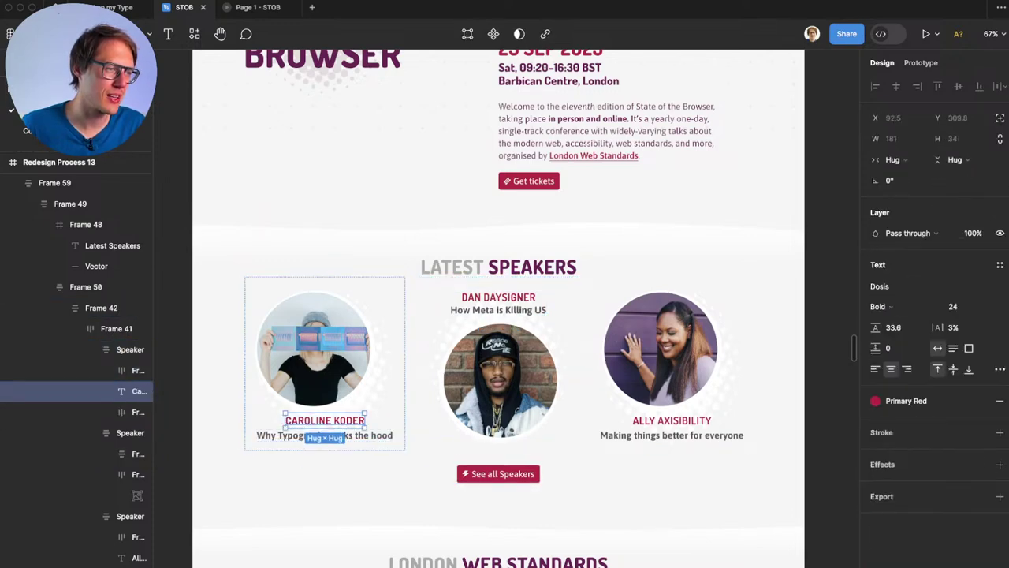
shift+click(138, 412)
key(shift+a)
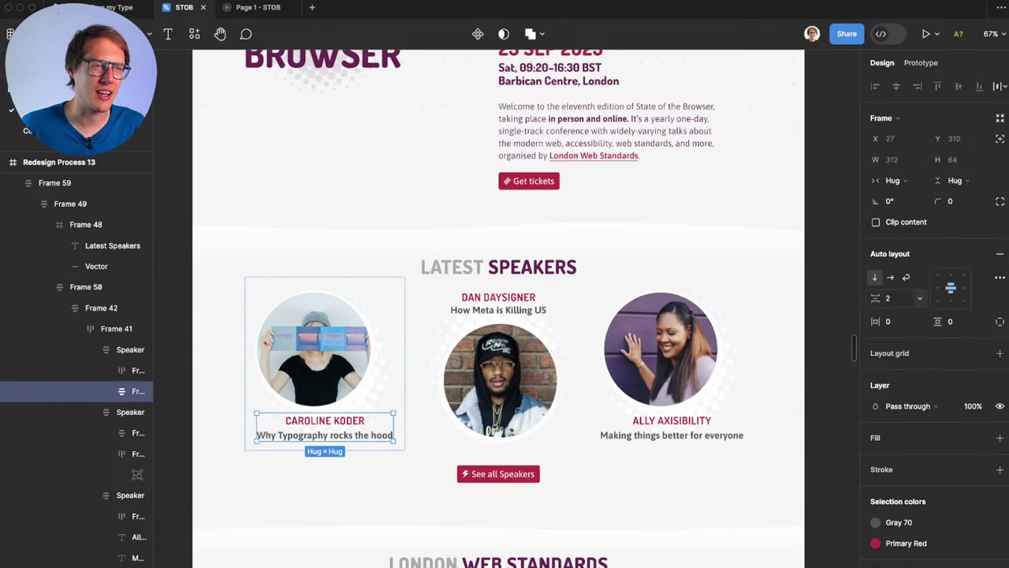
click(895, 298)
text(-2)
key(Return)
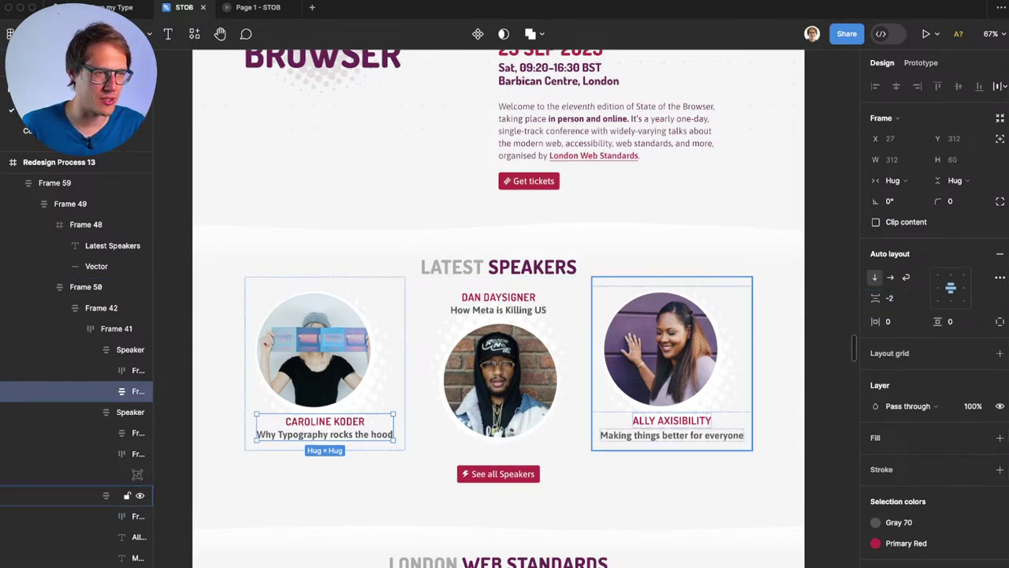
Step: Wrap the third speaker's name and the title "Making things better for everyone" in an auto layout frame with -2 spacing
click(138, 557)
shift+click(138, 537)
key(shift+a)
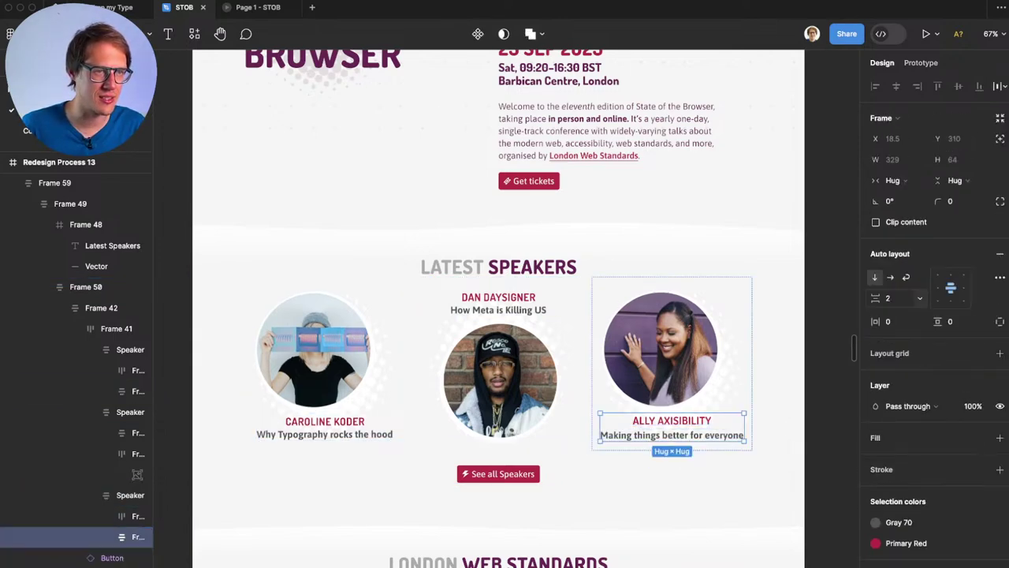
click(895, 298)
text(-2)
key(Return)
click(579, 359)
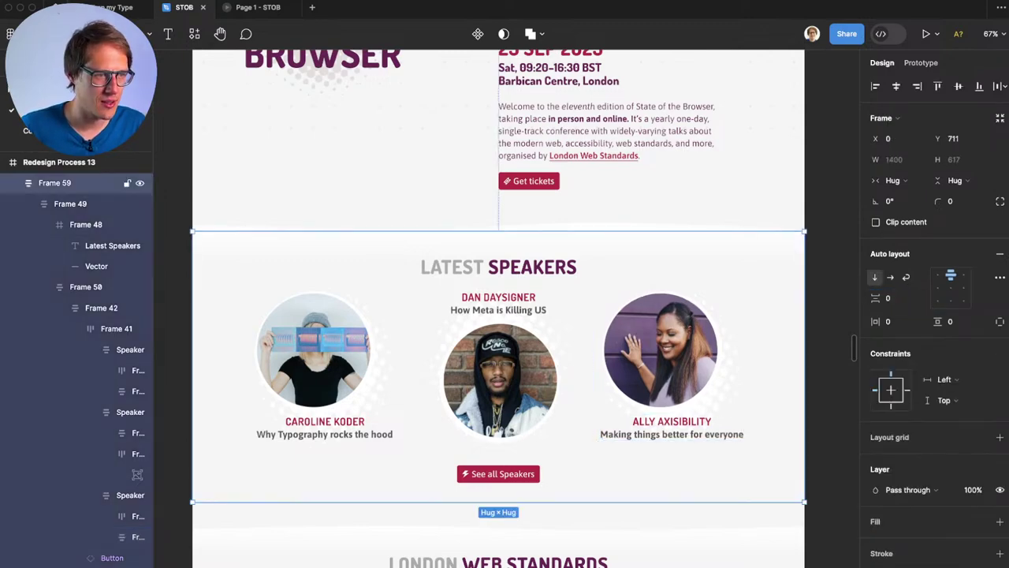
scroll(667, 473, down, 1)
scroll(667, 473, left, 1)
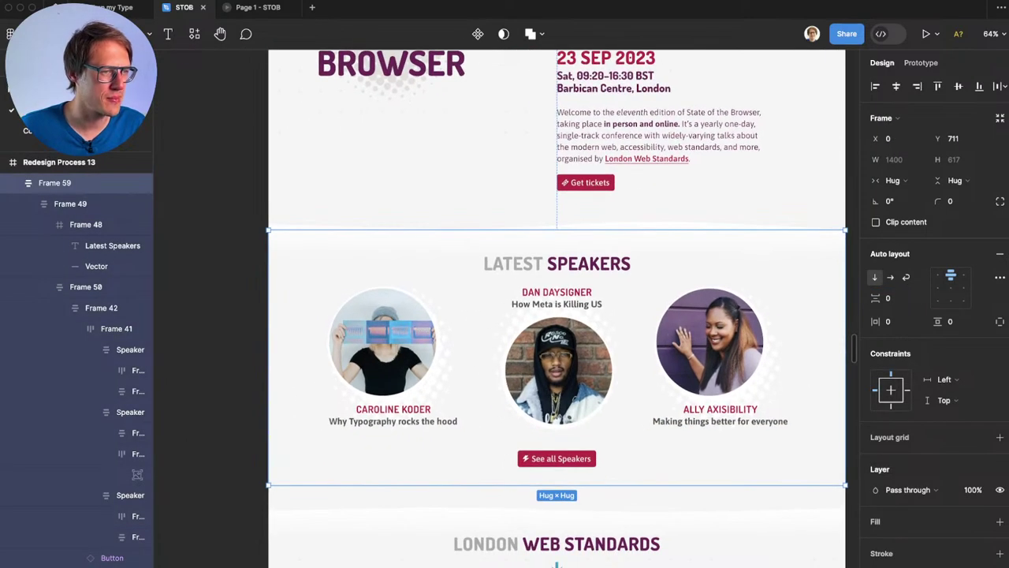
key(Escape)
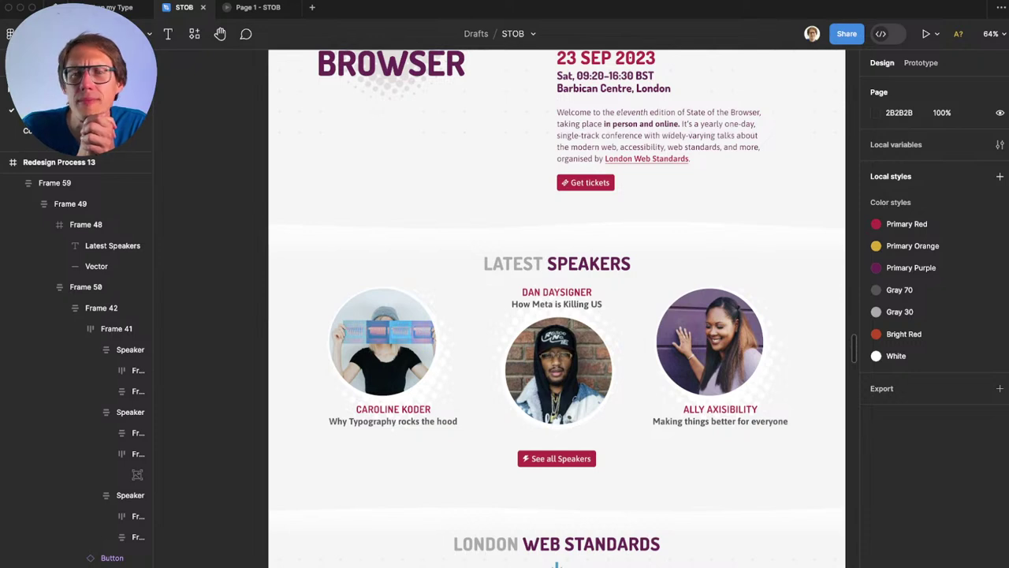
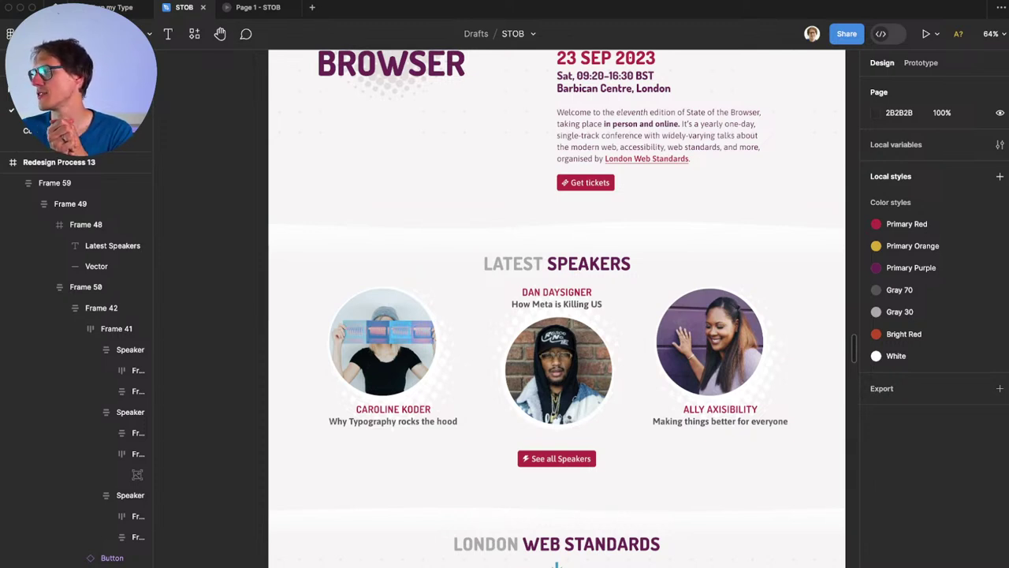
scroll(557, 307, up, 5)
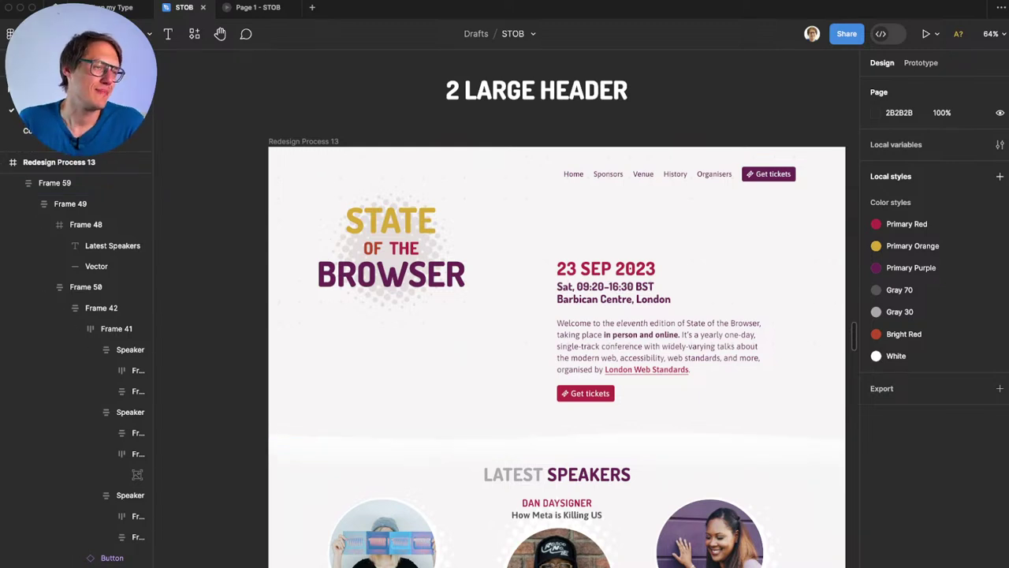
scroll(506, 309, left, 1)
scroll(507, 309, right, 1)
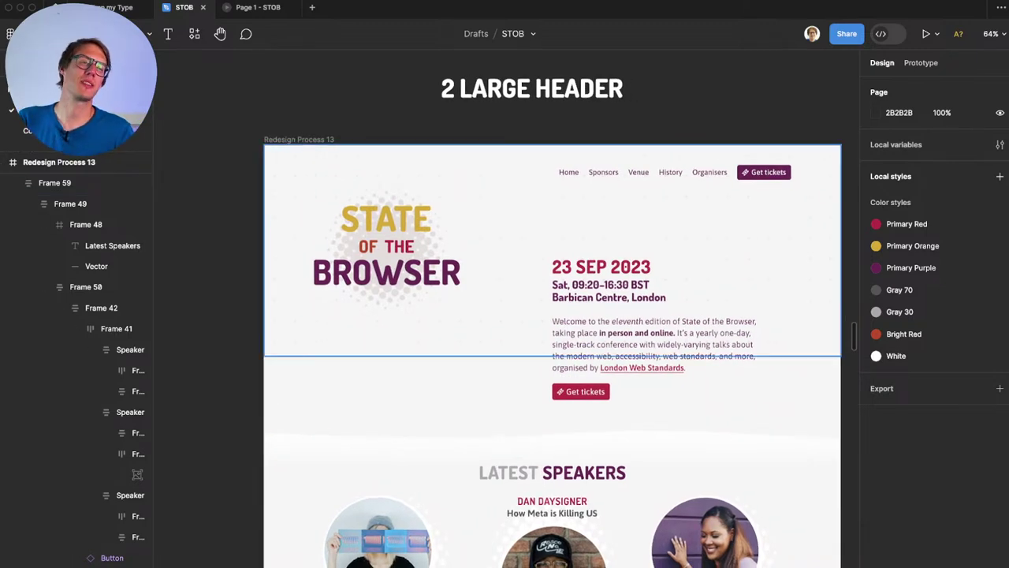
scroll(615, 276, down, 2)
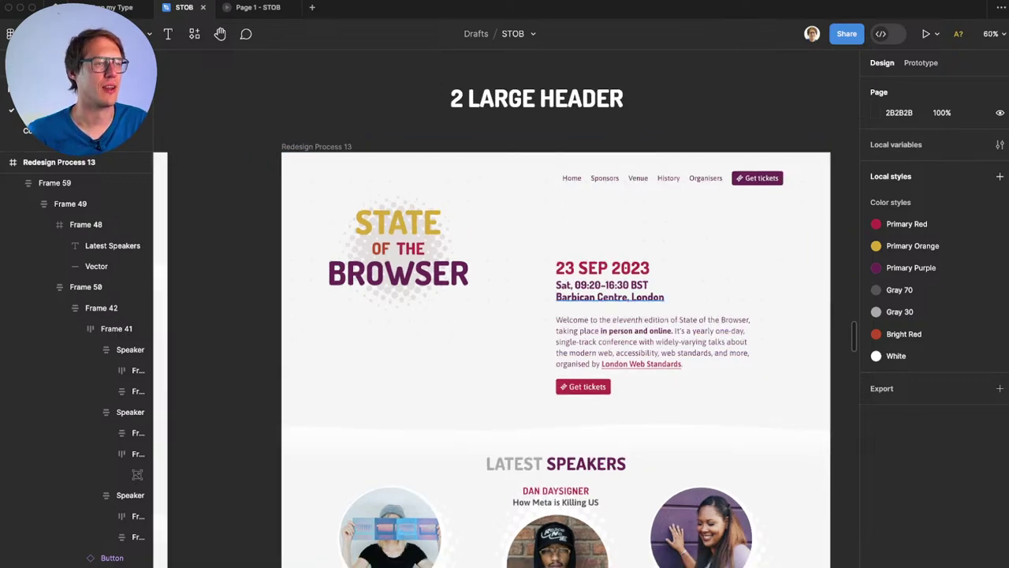
scroll(504, 355, down, 2)
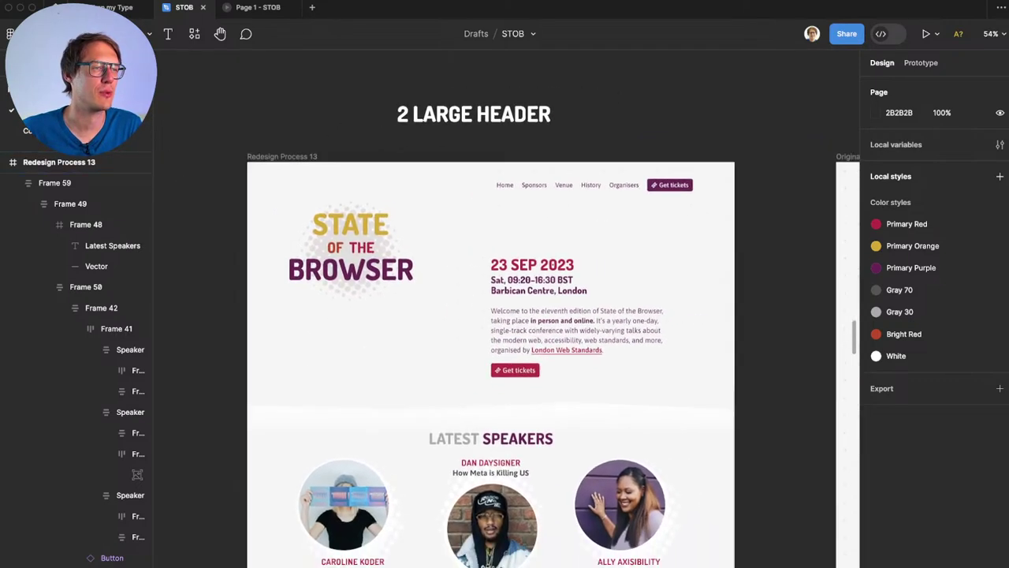
Step: Duplicate the Redesign Process 13 frame and place the copy beside the Original Design frame
scroll(505, 252, left, 1)
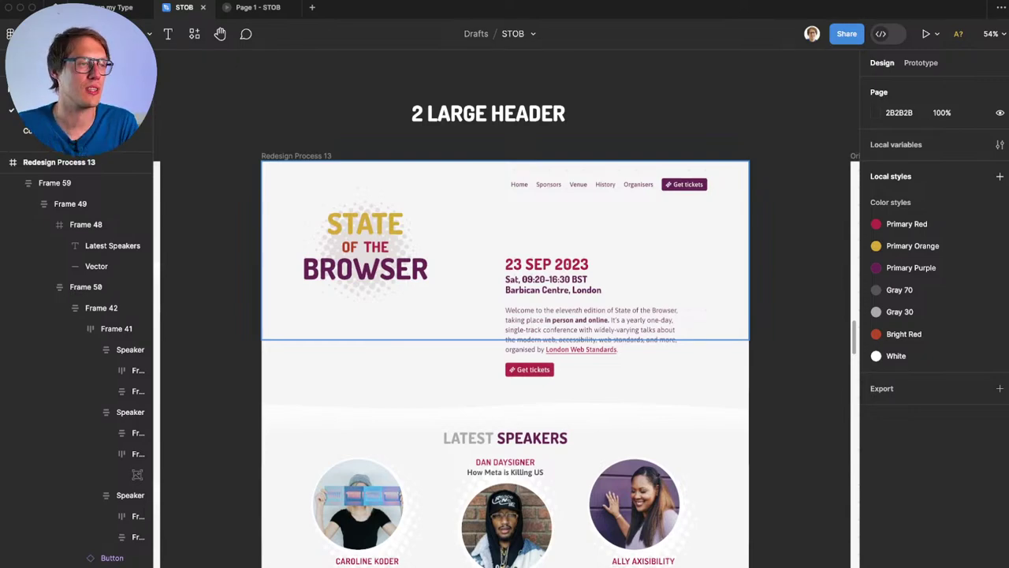
scroll(495, 323, down, 5)
scroll(495, 322, right, 3)
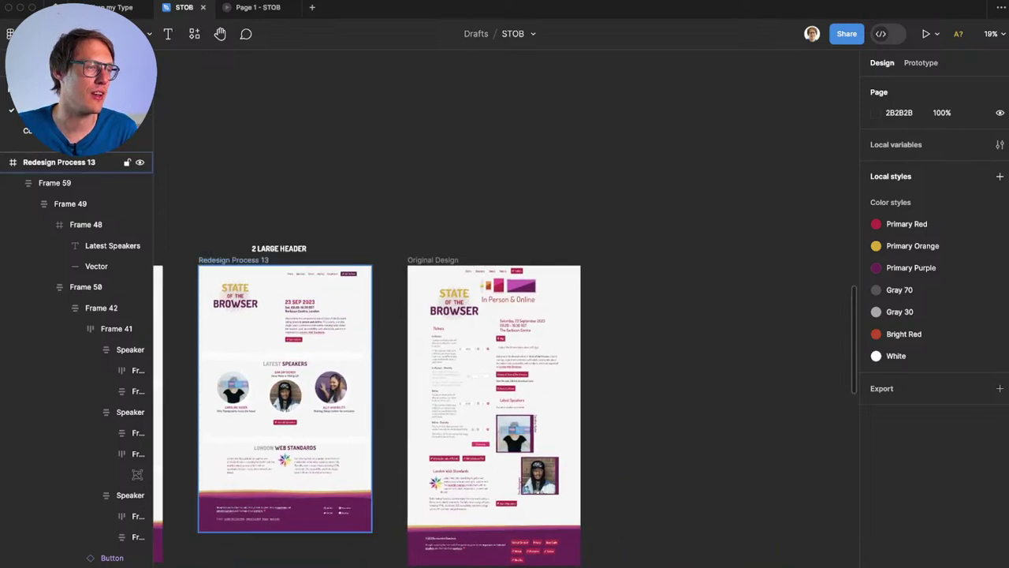
alt+drag(234, 260, 682, 260)
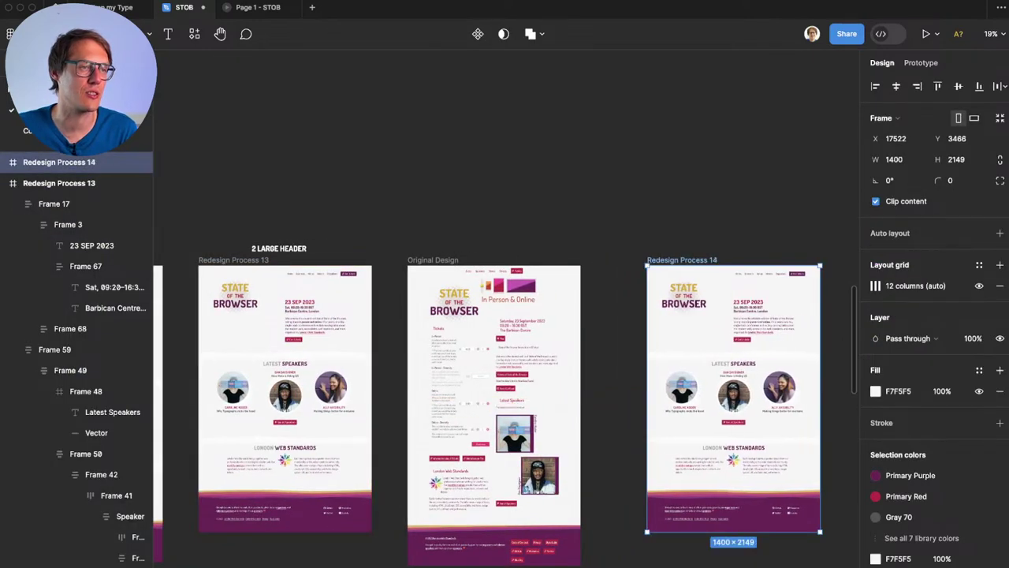
key(Escape)
Step: Scale the logo in Redesign Process 14 to 190 wide and align it to the first grid column in the header beside the navigation
scroll(710, 266, up, 5)
scroll(455, 258, up, 3)
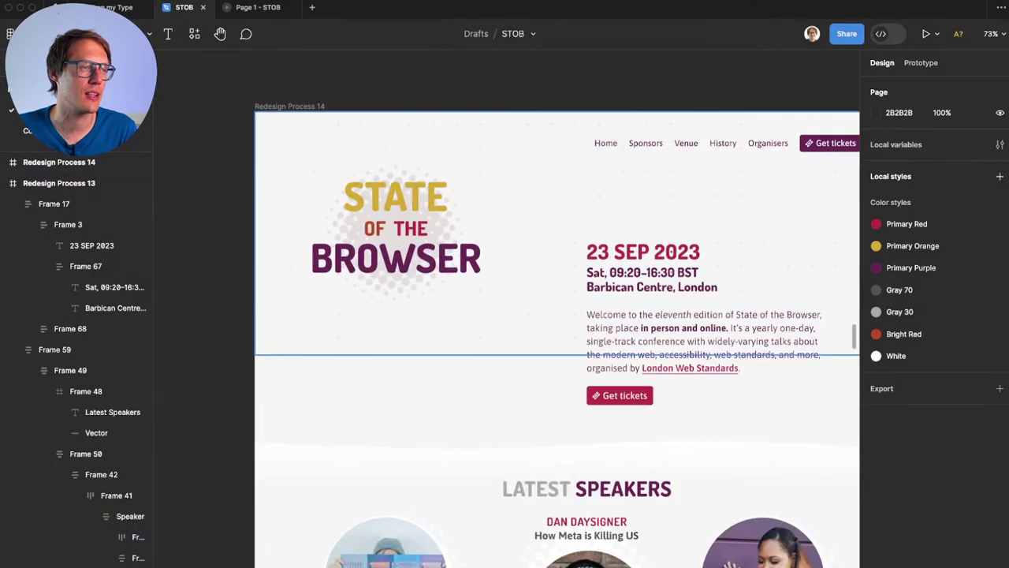
scroll(454, 257, up, 1)
double_click(455, 258)
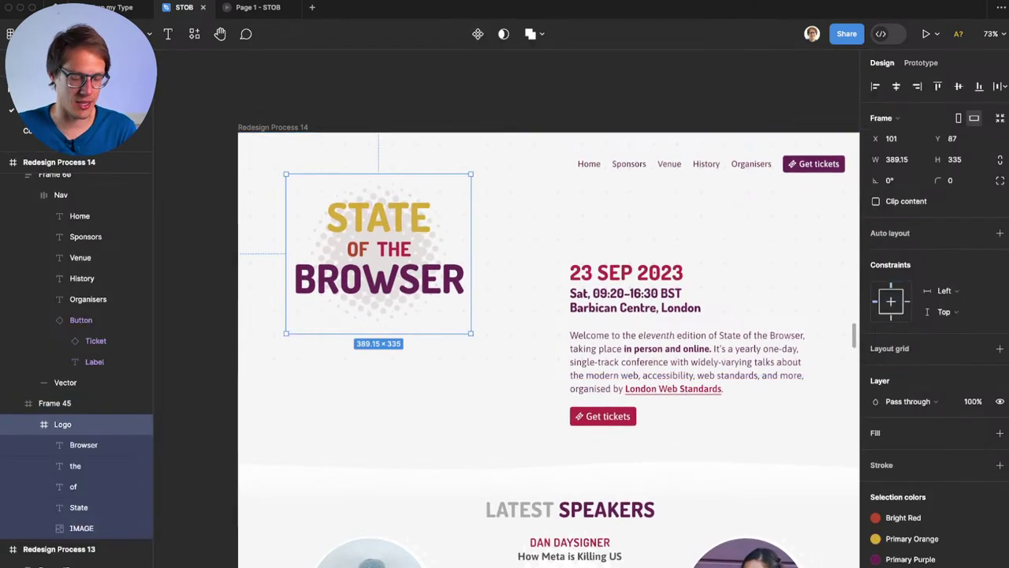
key(ctrl+g)
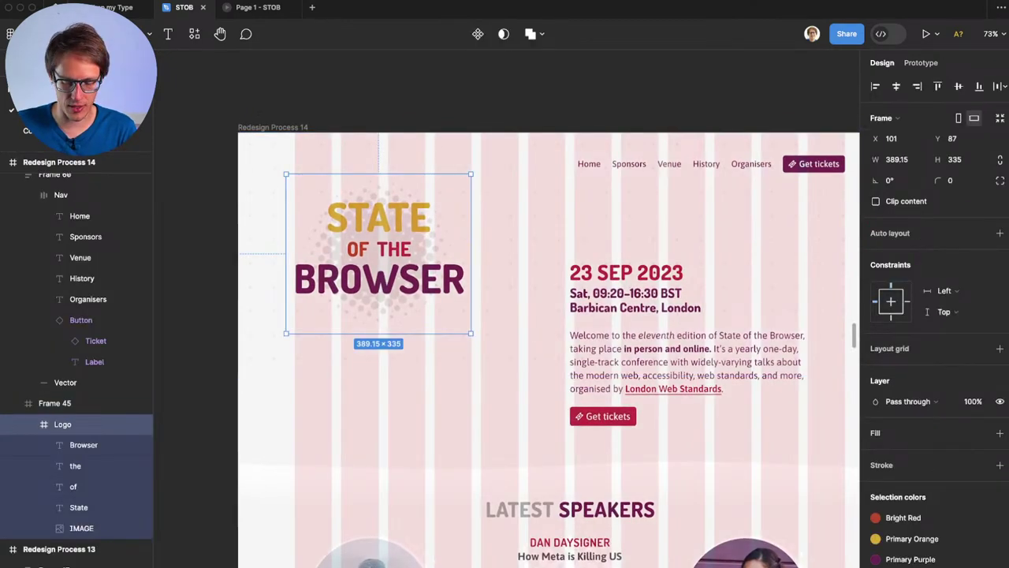
key(k)
drag(470, 334, 376, 252)
drag(339, 214, 339, 178)
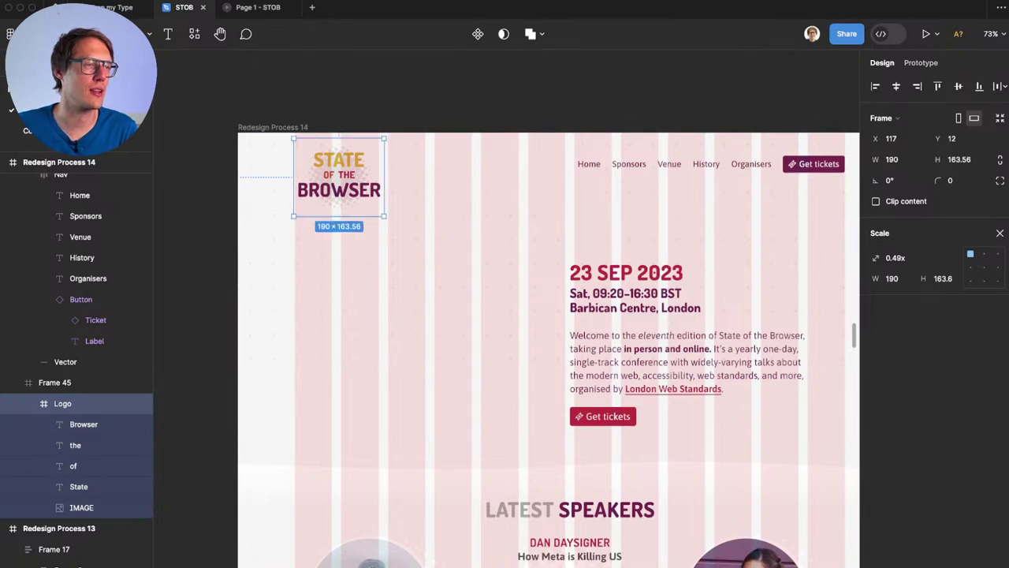
key(Escape)
key(shift+o)
key(shift+o)
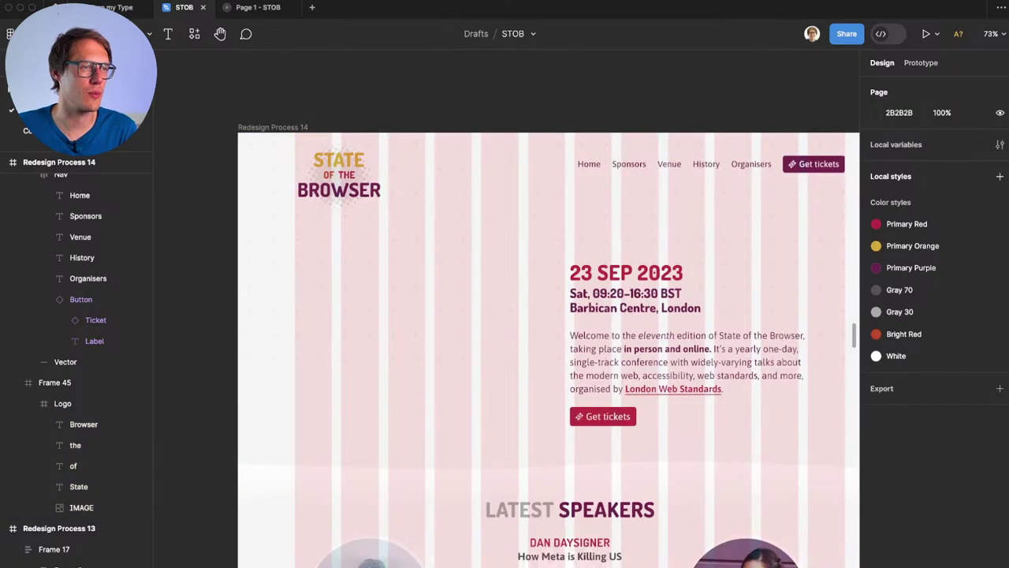
key(ctrl+g)
Step: Delete the block with the event date, venue, welcome text and ticket button from Redesign Process 14
scroll(676, 316, down, 2)
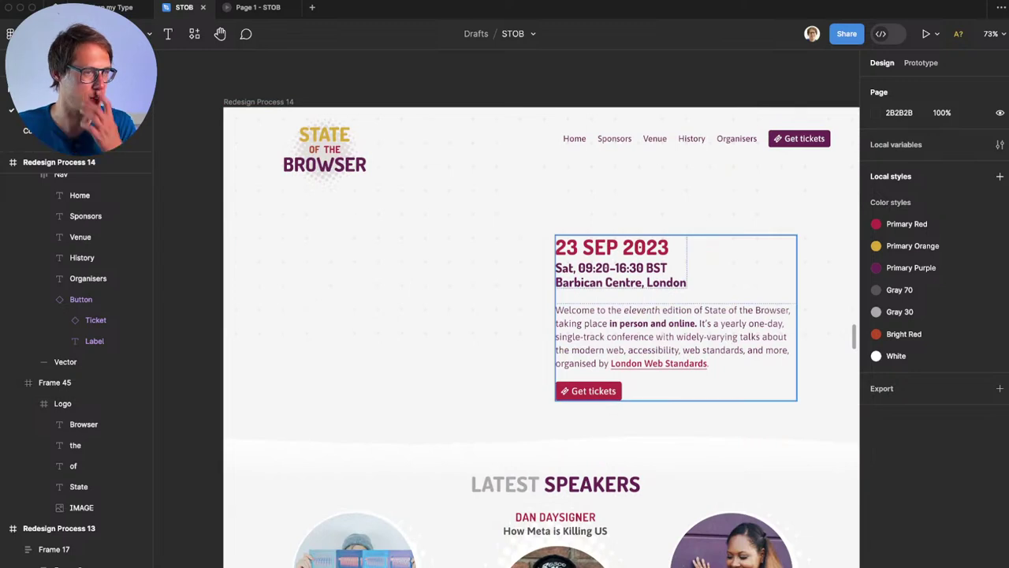
click(616, 265)
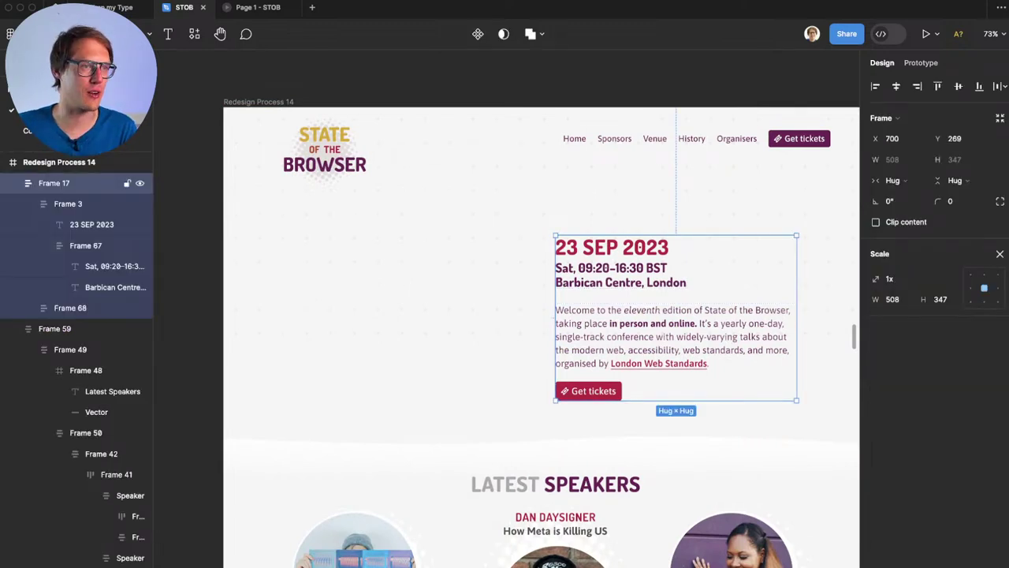
key(Delete)
click(616, 265)
key(Escape)
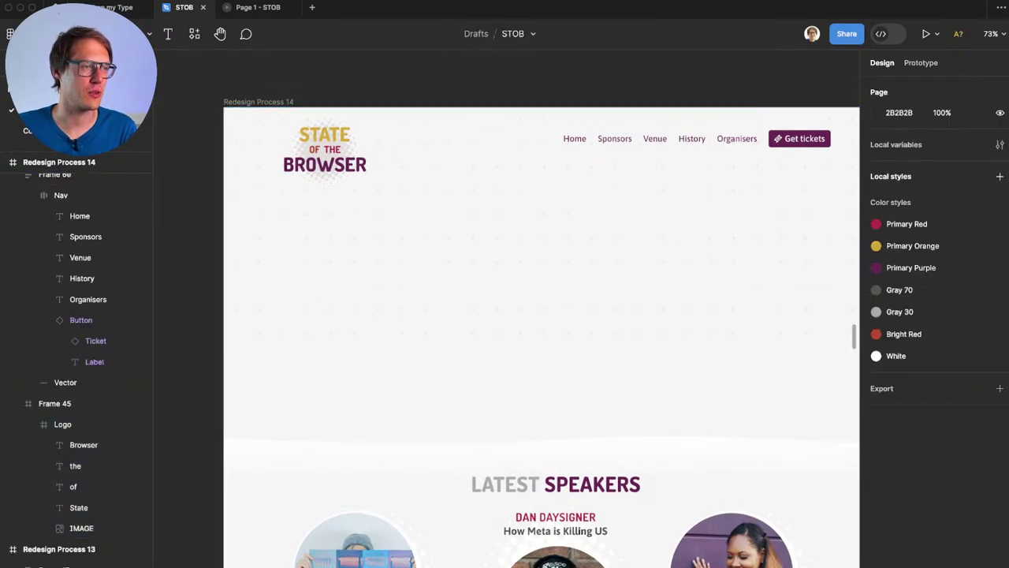
Step: Ungroup the Latest Speakers section from its outer frame and move it up directly beneath the header, to Y 188
click(555, 484)
key(shift+super+g)
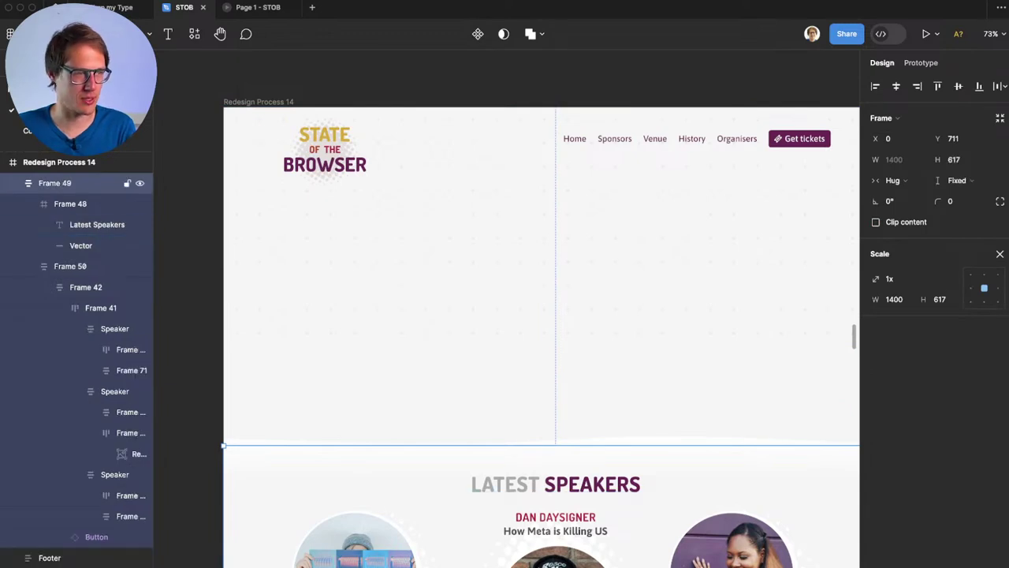
key(Escape)
drag(555, 484, 555, 235)
click(555, 142)
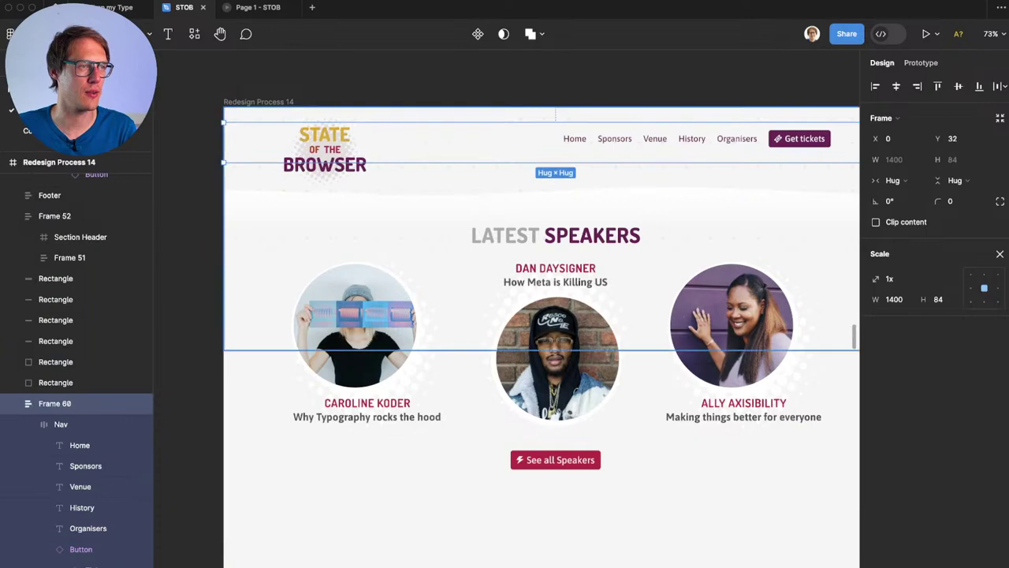
click(555, 180)
scroll(555, 180, down, 1)
key(Tab)
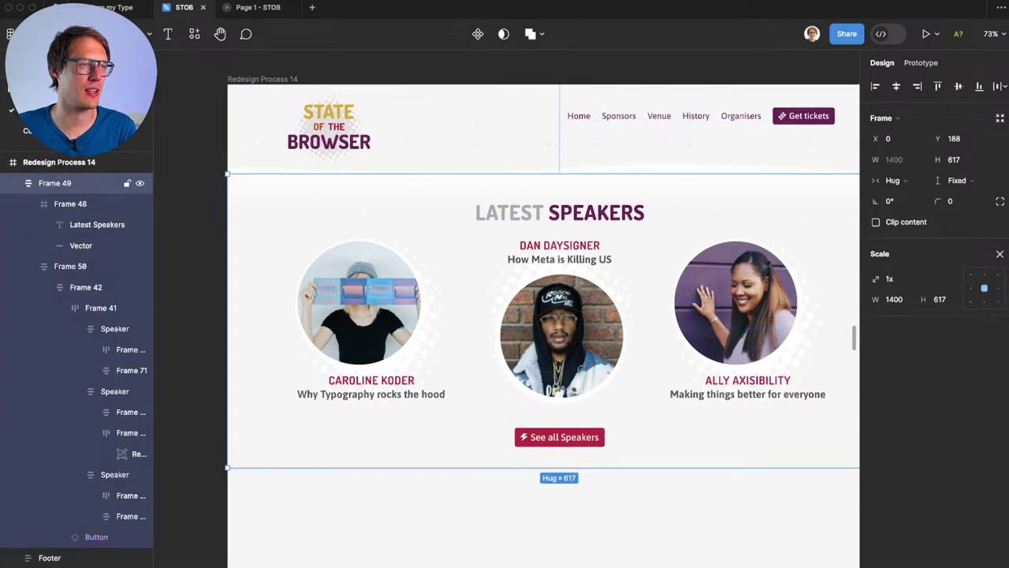
key(Return)
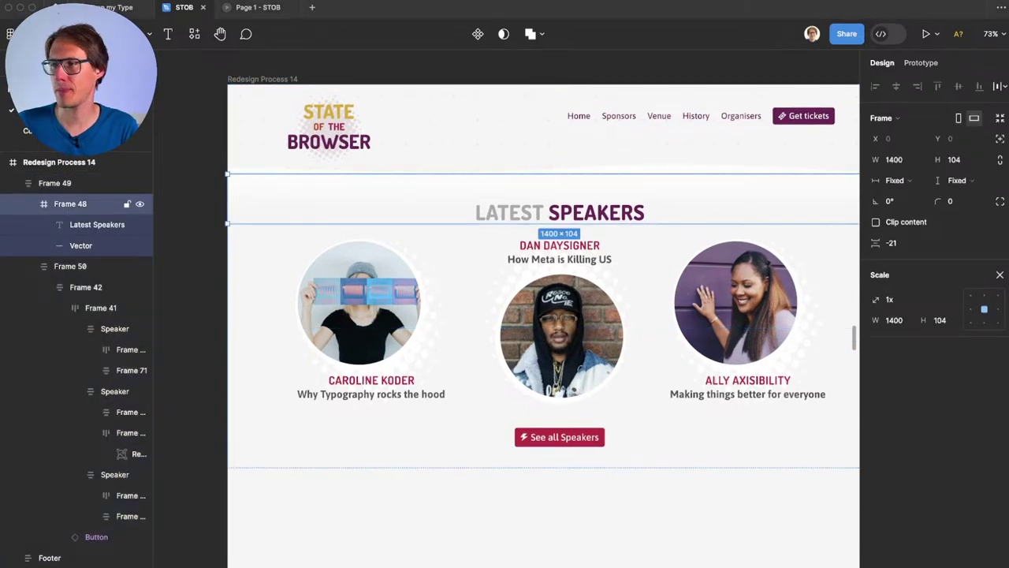
Step: Switch to the browser and look through the 2023 State of the Browser home and Sponsors pages
key(super+Tab)
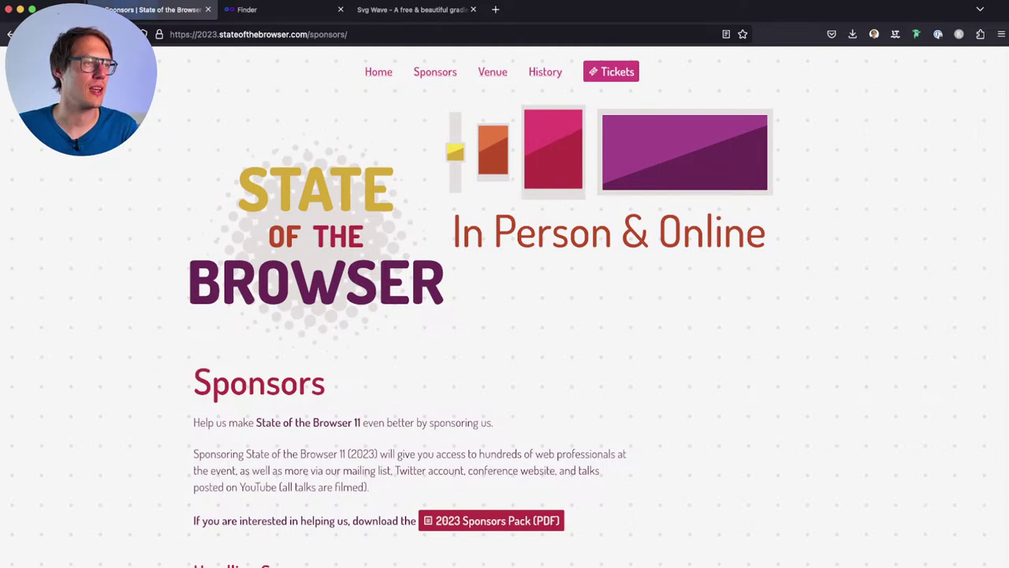
scroll(458, 453, down, 7)
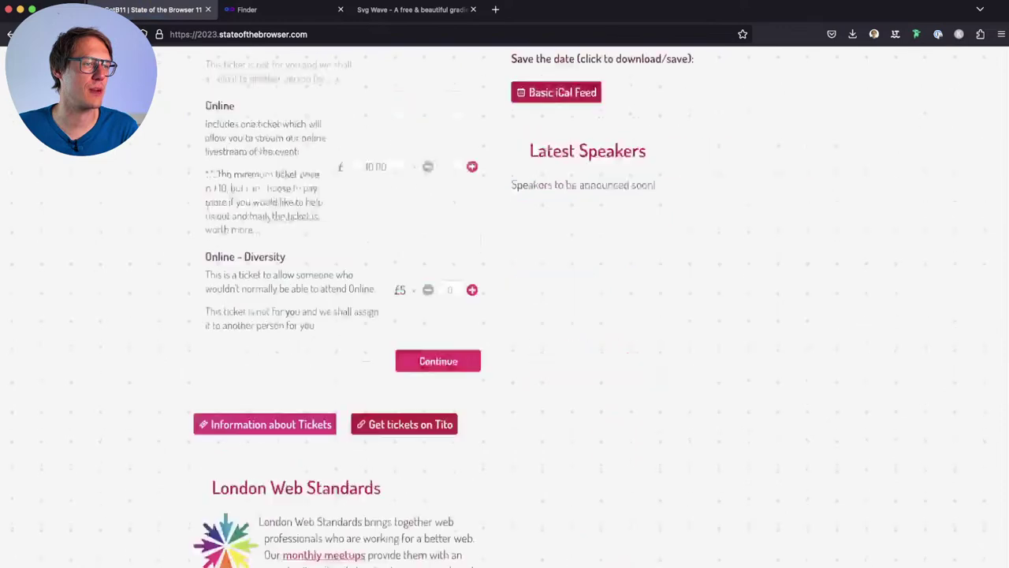
scroll(458, 453, up, 3)
scroll(458, 454, up, 5)
click(435, 72)
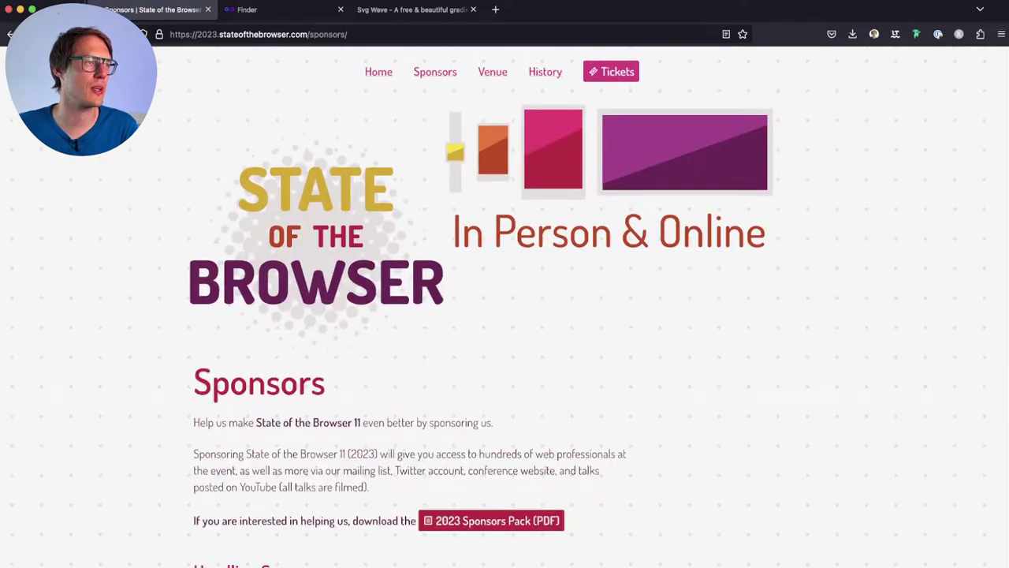
Step: Load the 2022 edition of the State of the Browser Sponsors page and look it over
click(217, 34)
key(BackSpace)
text(2)
key(Return)
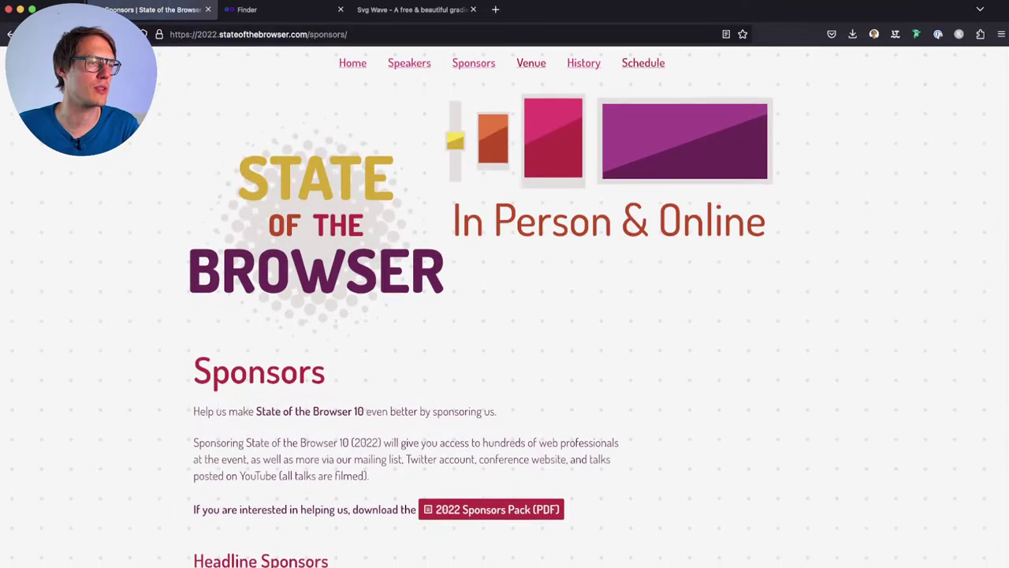
scroll(504, 307, down, 6)
scroll(504, 307, up, 6)
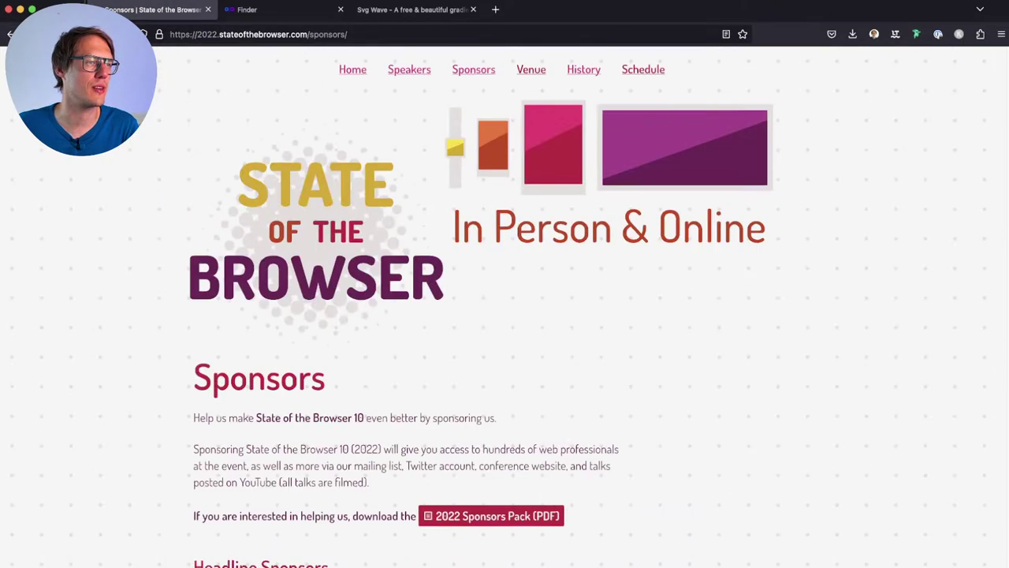
Step: Open the 2022 Speakers page and examine the detail page of the first listed speaker
click(410, 70)
scroll(505, 315, down, 3)
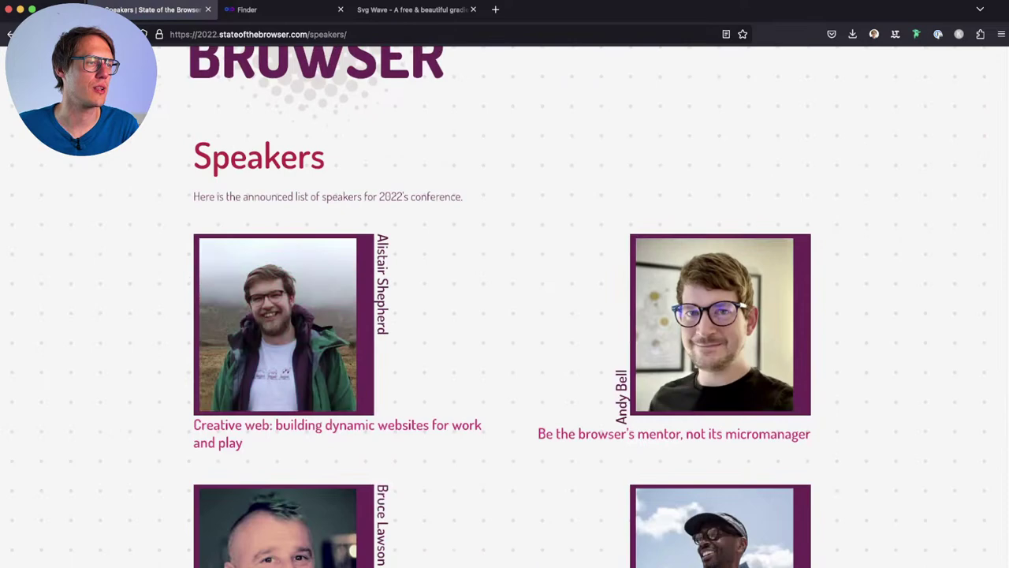
click(283, 331)
scroll(504, 316, down, 1)
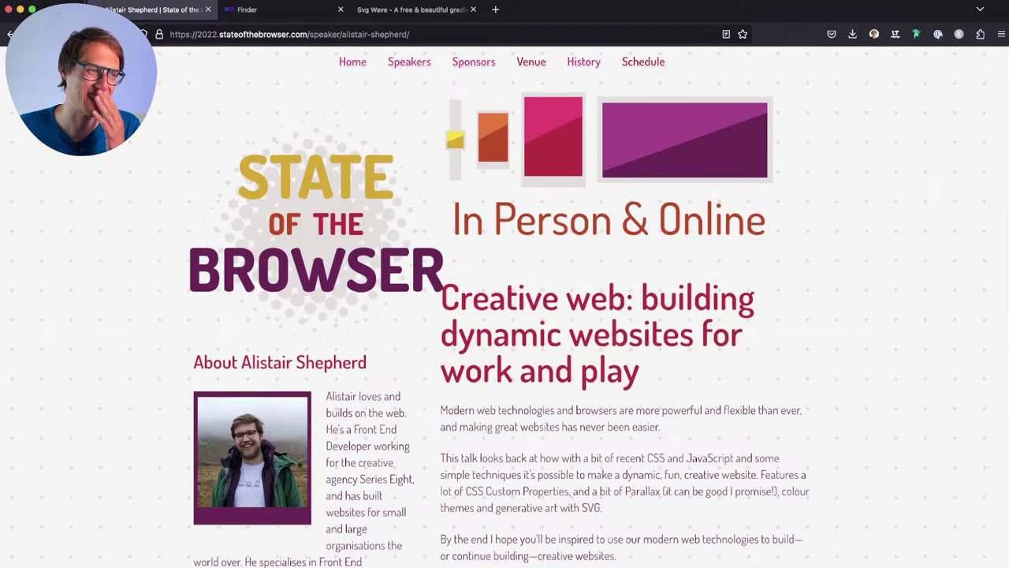
scroll(505, 316, down, 5)
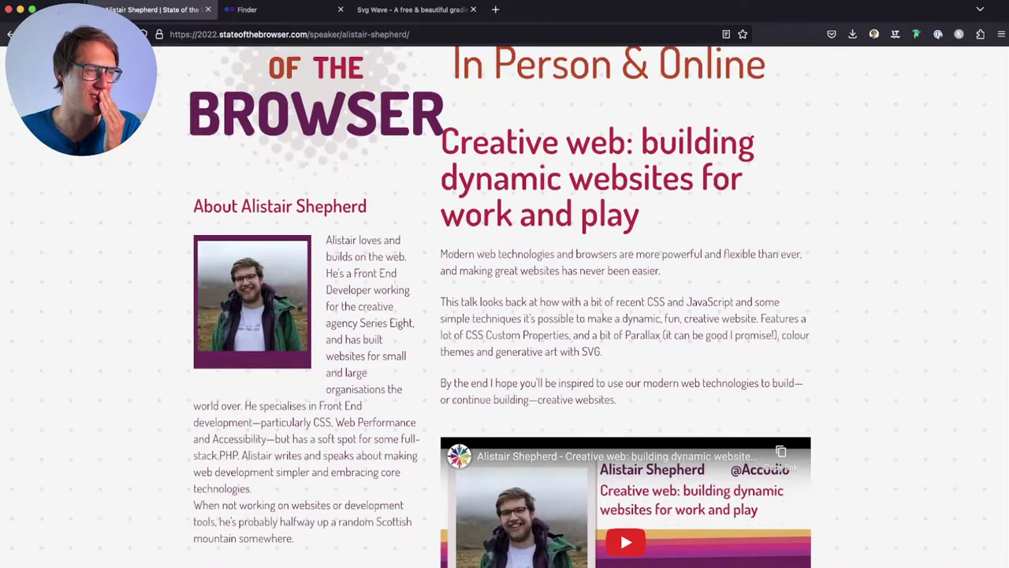
scroll(504, 316, up, 8)
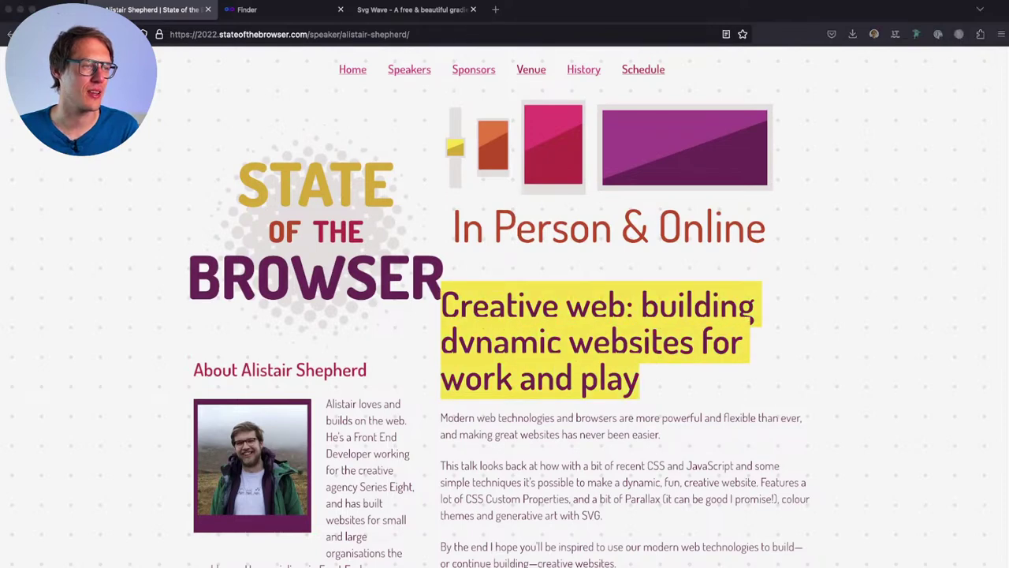
Step: Switch back to Figma and move the Latest Speakers heading horizontally to X 138, lining it up with the logo
key(super+Tab)
click(93, 225)
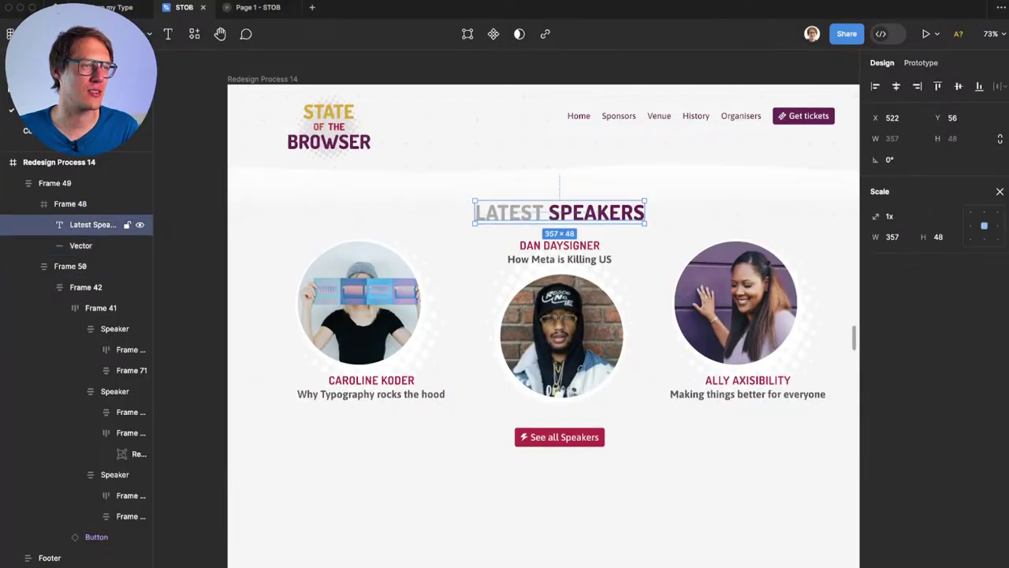
drag(559, 212, 377, 213)
Step: Replace the Latest Speakers heading with the speaker's "About" heading from the website, keeping ABOUT in Gray 30 and the name in Primary Purple
key(super+Tab)
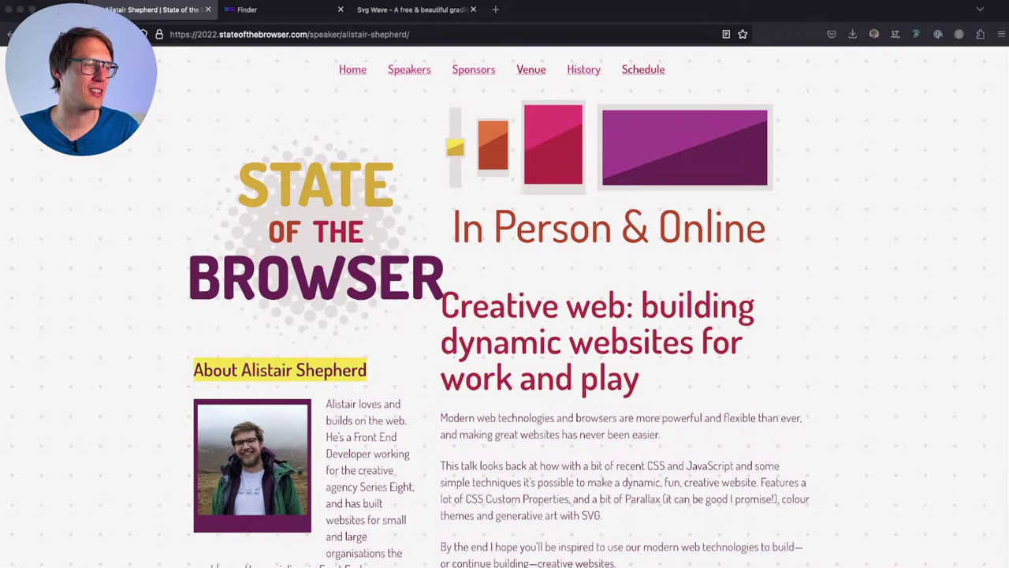
key(super+Tab)
double_click(413, 212)
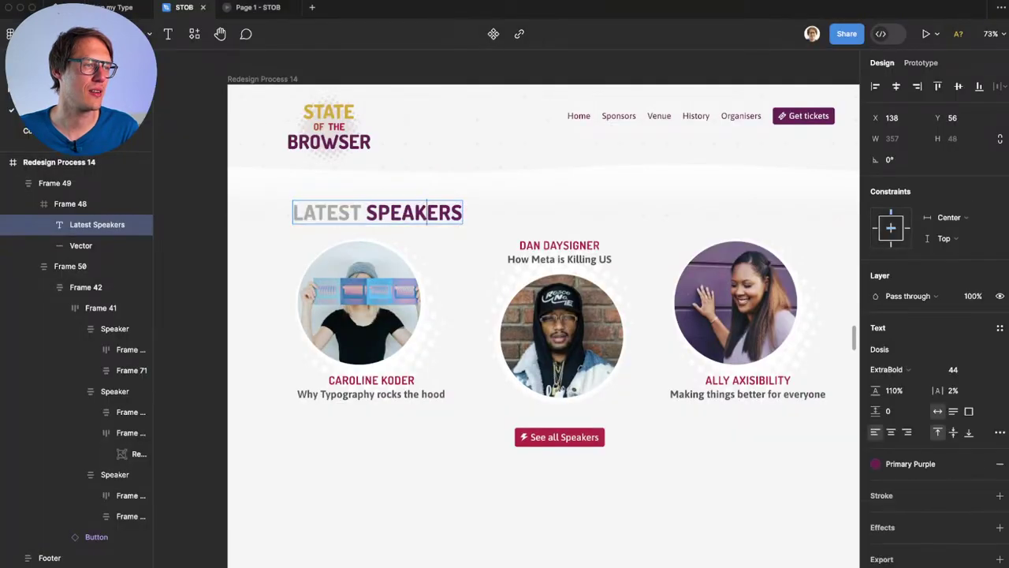
double_click(413, 212)
text(ABOUT ALISTAIR SHEPHERD)
double_click(327, 212)
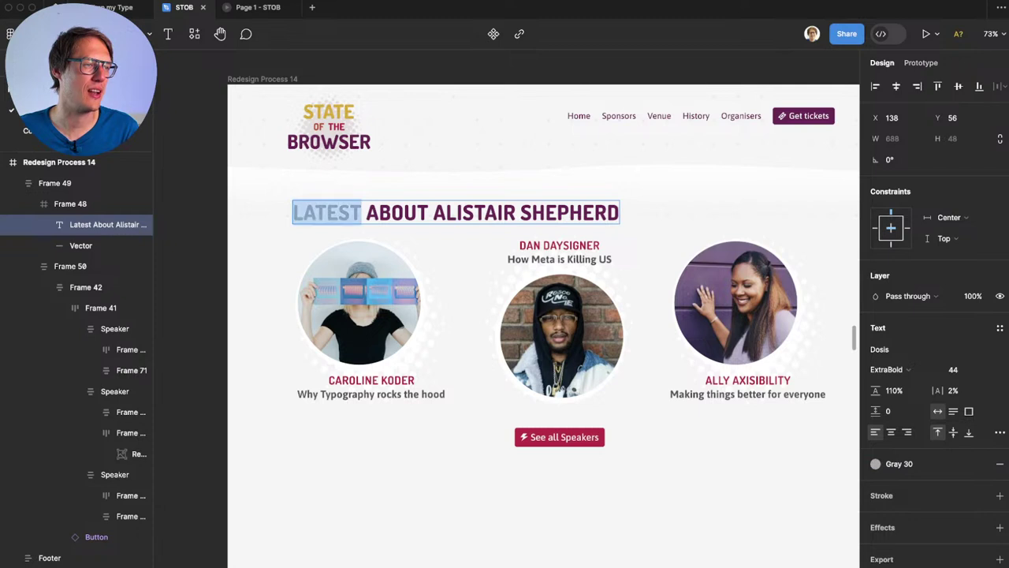
text(ABOUT)
key(alt+shift+Right)
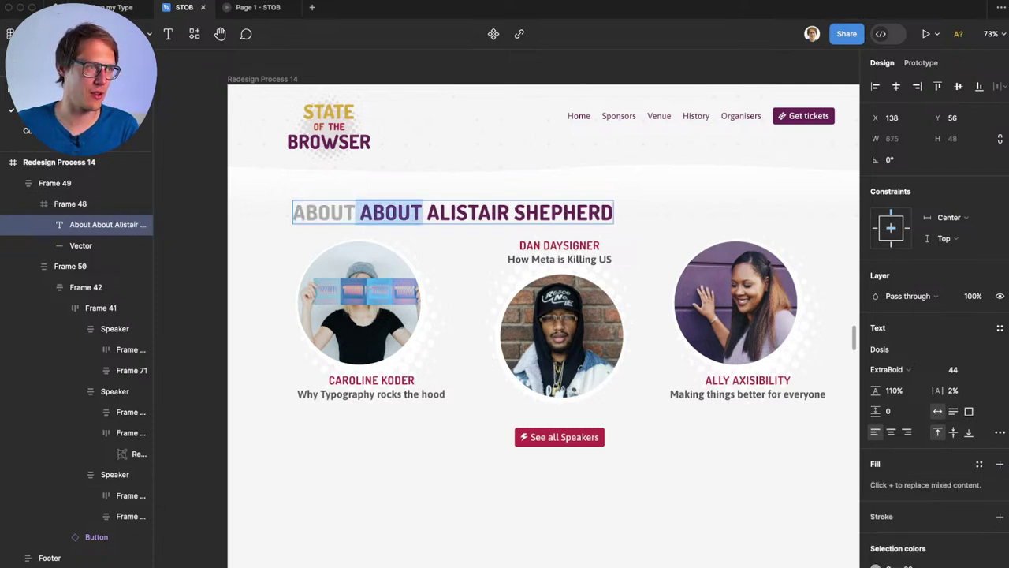
key(BackSpace)
key(Escape)
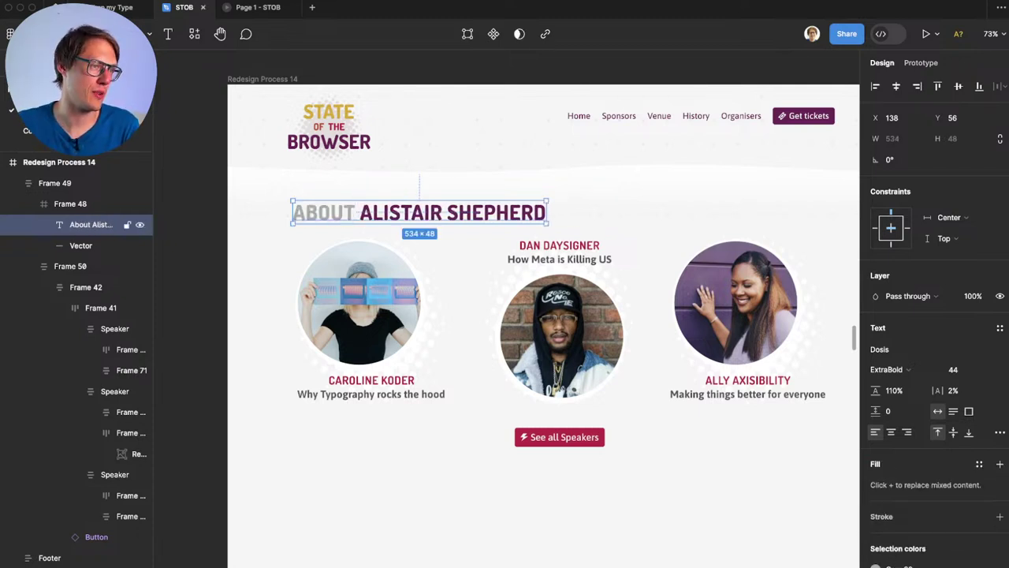
Step: Try to copy the speaker's portrait from the website and paste it in place of the first speaker photo
key(super+Tab)
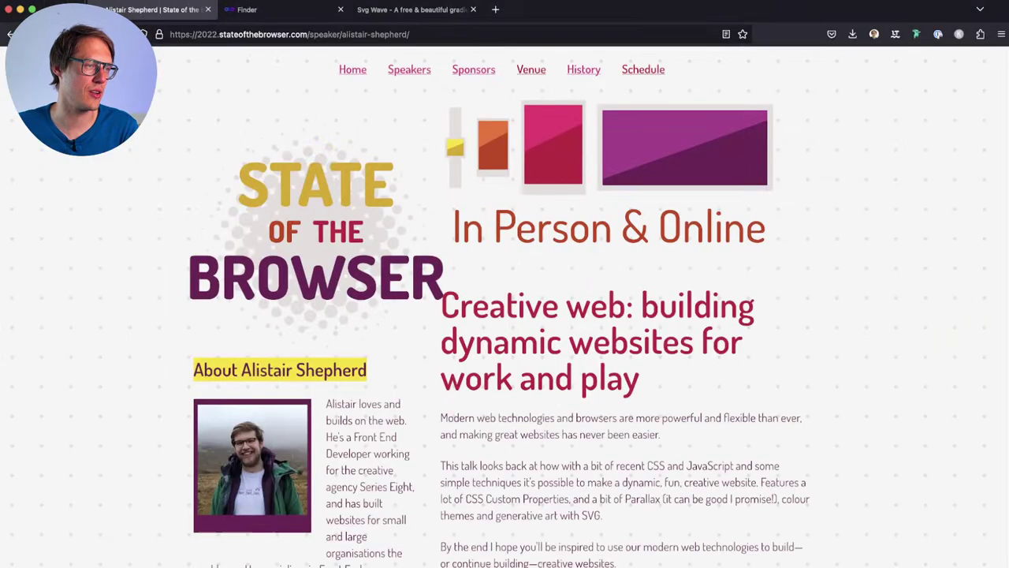
right_click(263, 466)
click(280, 414)
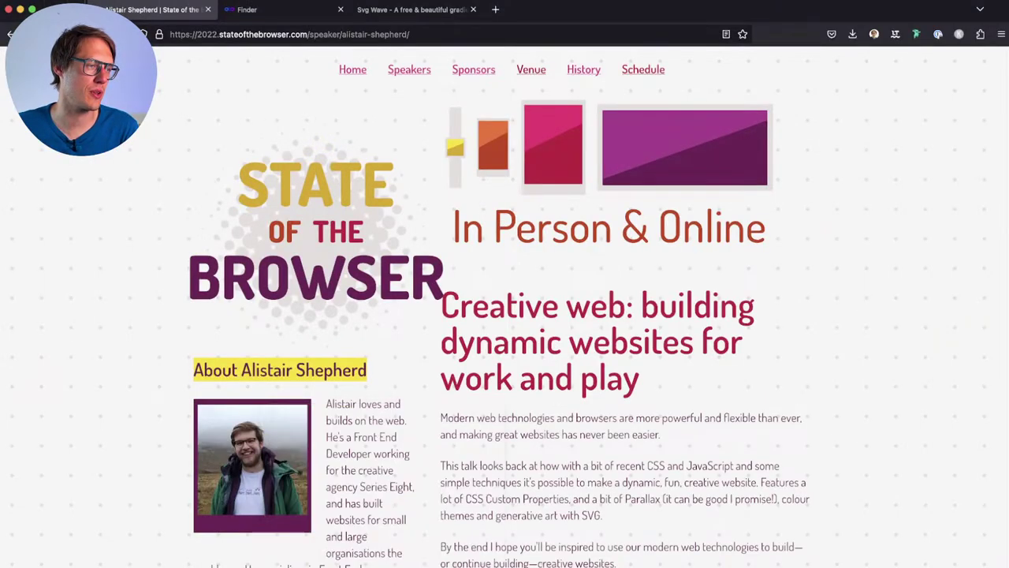
key(super+Tab)
click(281, 413)
super+click(358, 303)
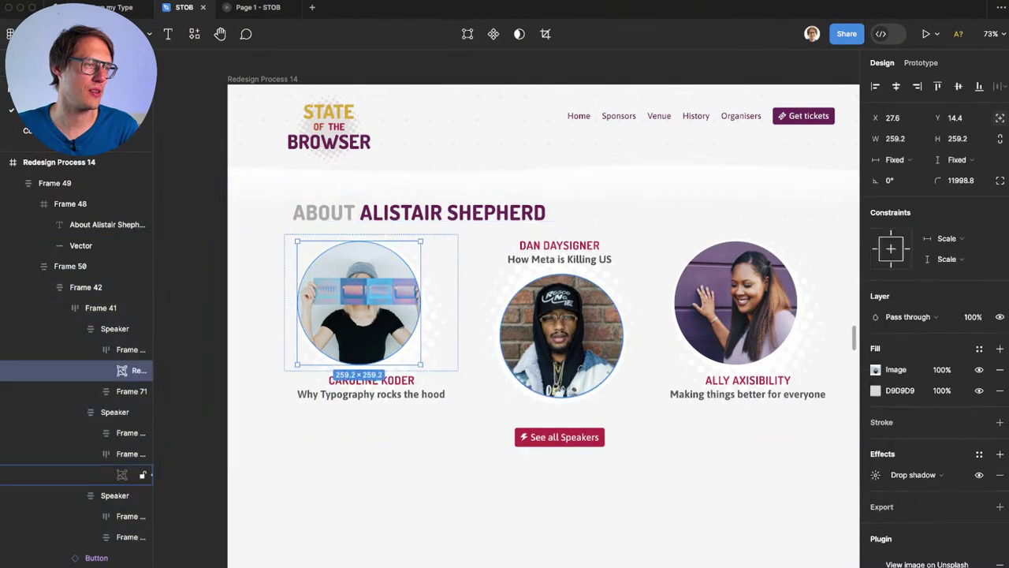
key(super+shift+r)
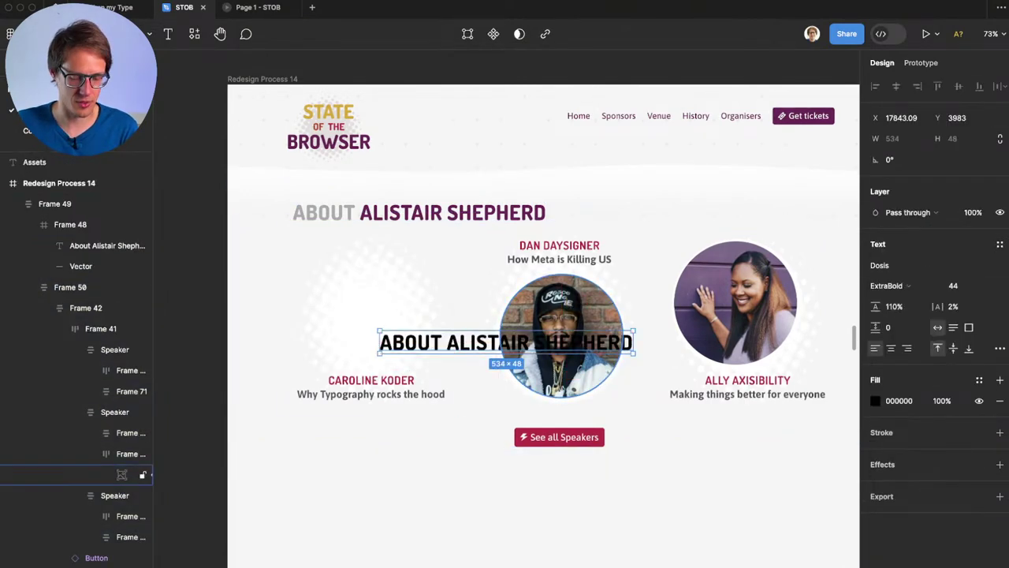
Step: Undo the replacement of the first speaker photo and paste the clipboard content with nothing selected
key(super+z)
key(Escape)
key(super+v)
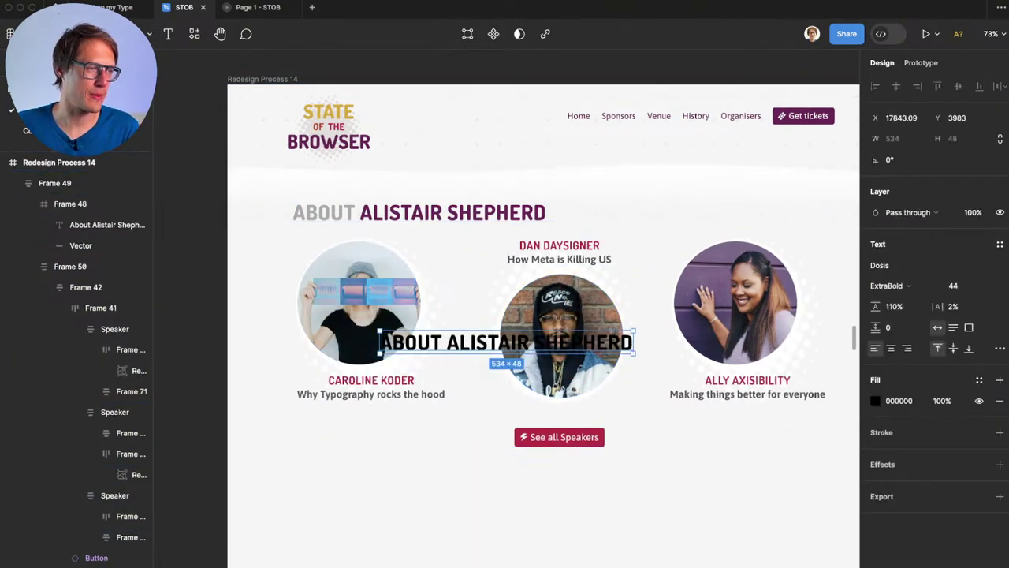
Step: Undo the pasted text and try once more to copy the speaker's portrait from the website into the page
key(super+z)
key(super+Tab)
right_click(286, 404)
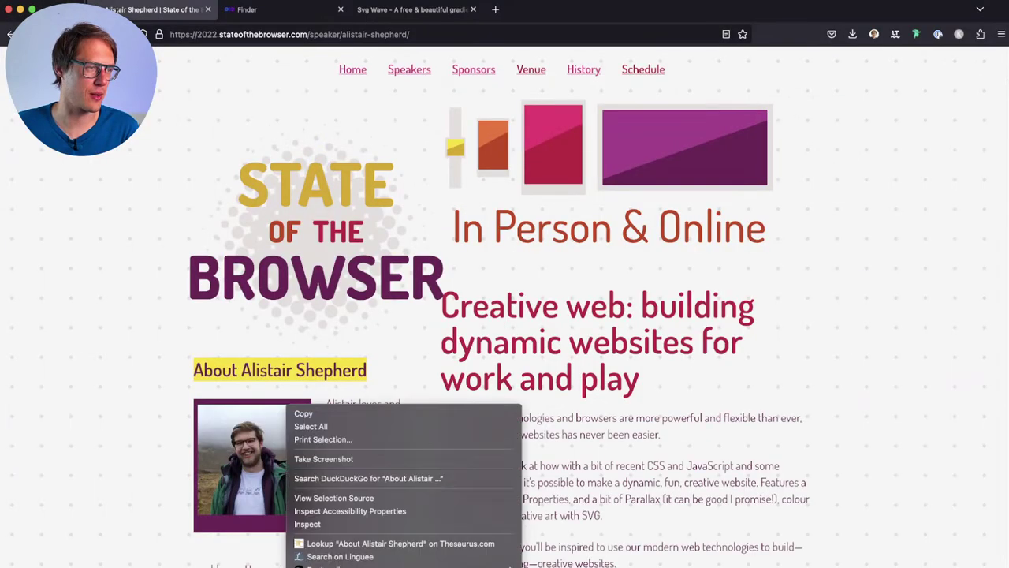
click(304, 414)
key(super+Tab)
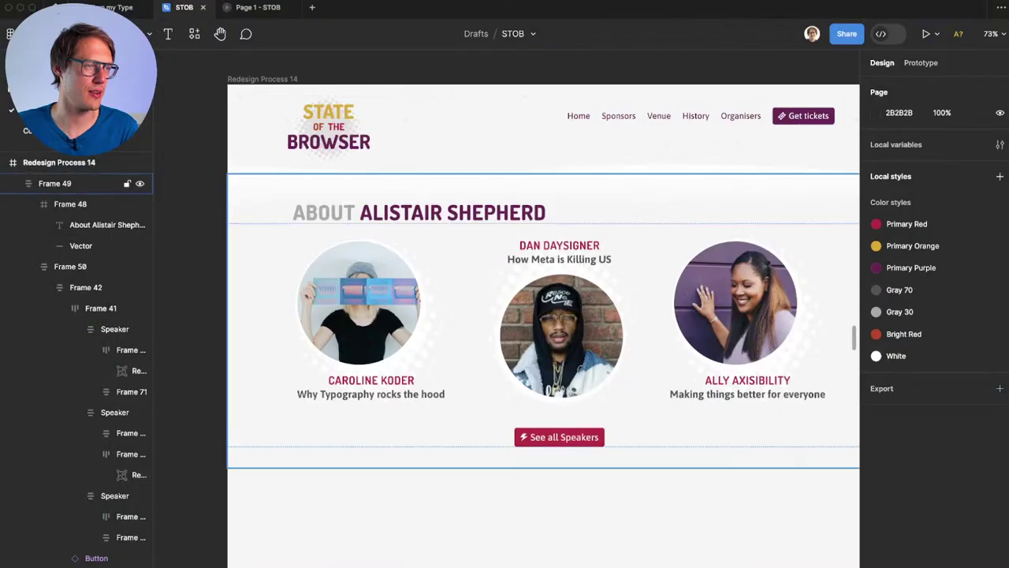
key(super+v)
key(super+z)
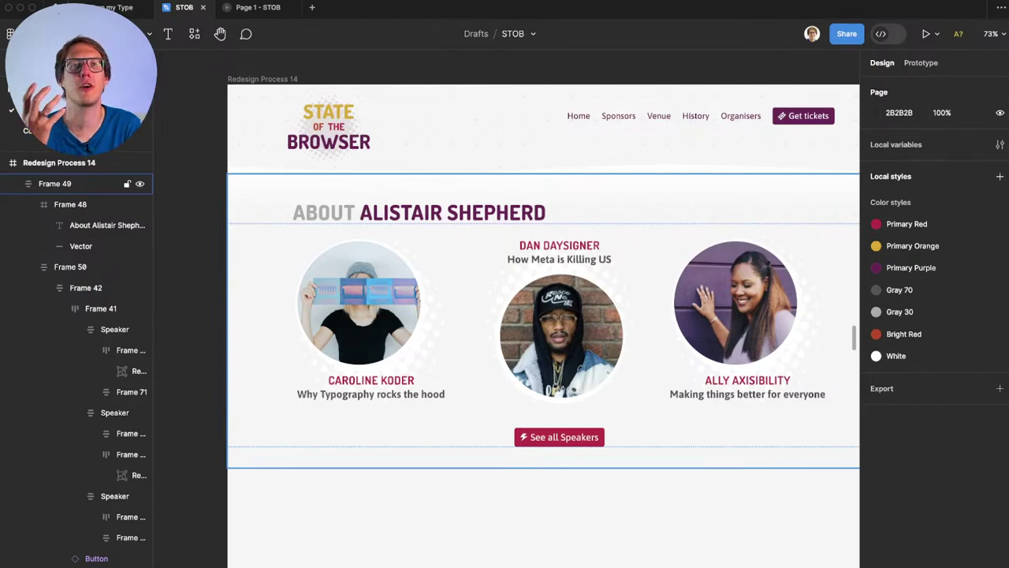
Step: Delete the second and third speaker cards and the See all Speakers button from Redesign Process 14
click(465, 347)
key(Return)
key(Return)
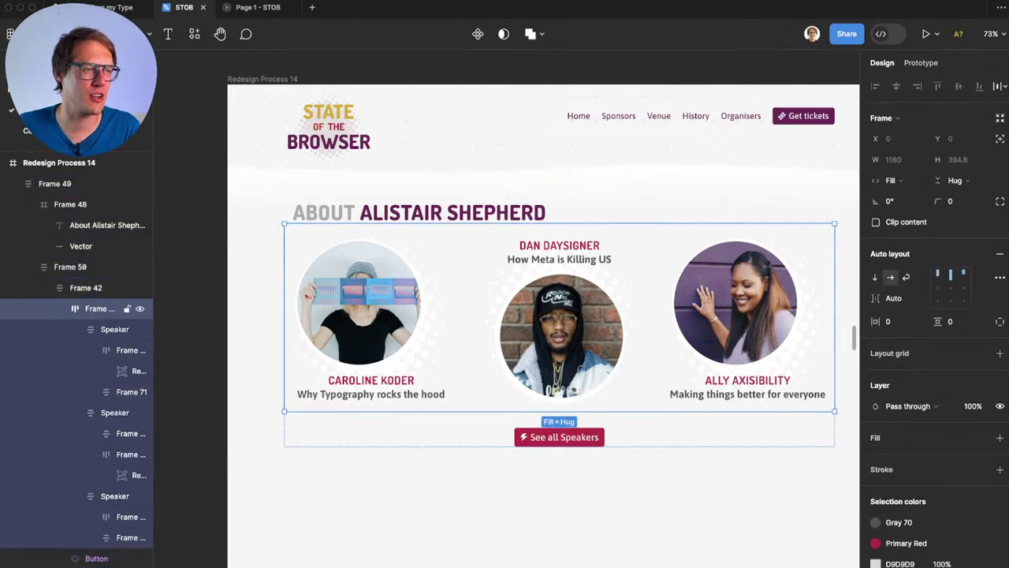
double_click(560, 335)
shift+click(734, 316)
shift+click(559, 437)
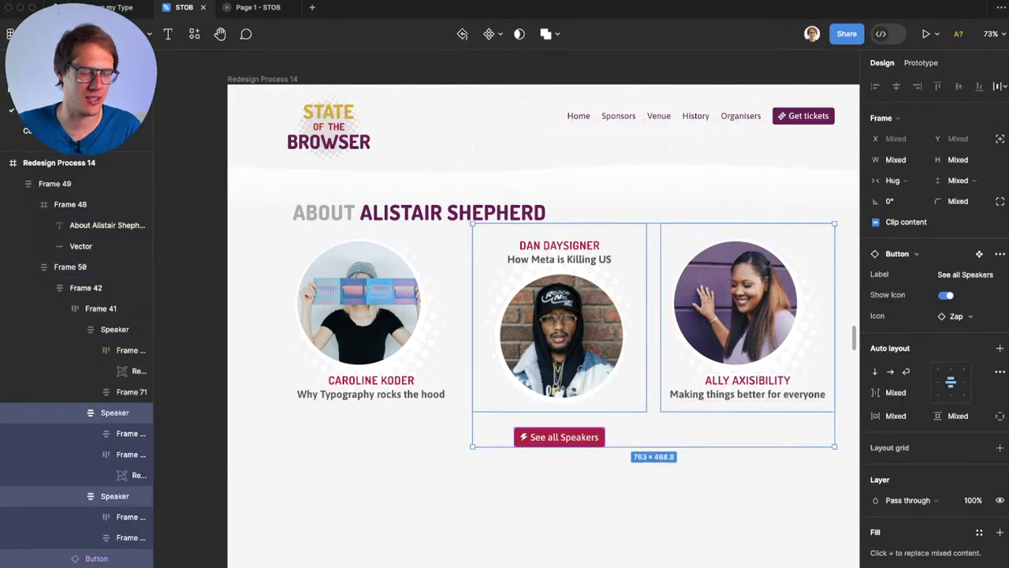
key(BackSpace)
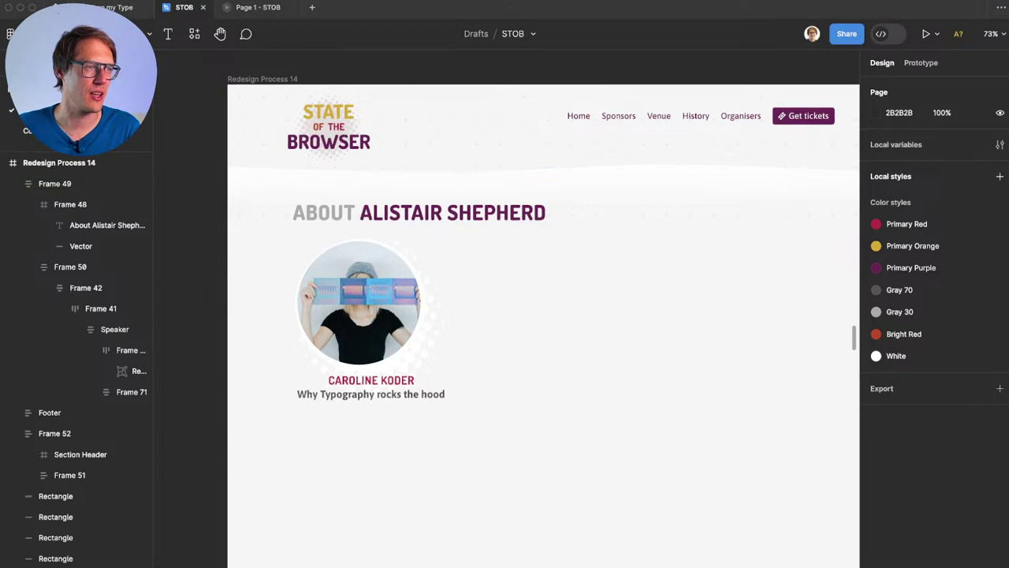
Step: Set the font size of the speaker's About heading to 28
super+click(419, 213)
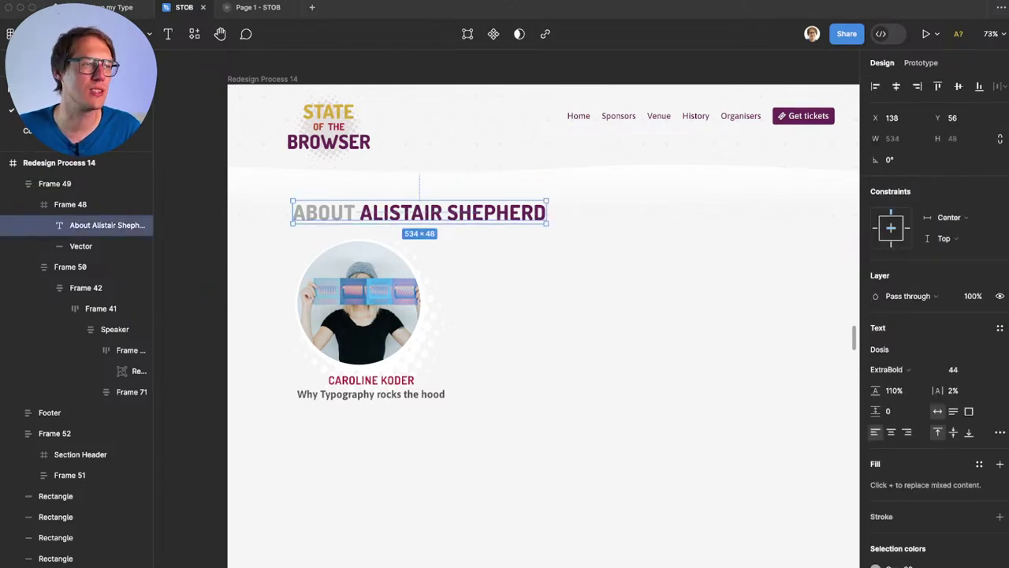
click(954, 369)
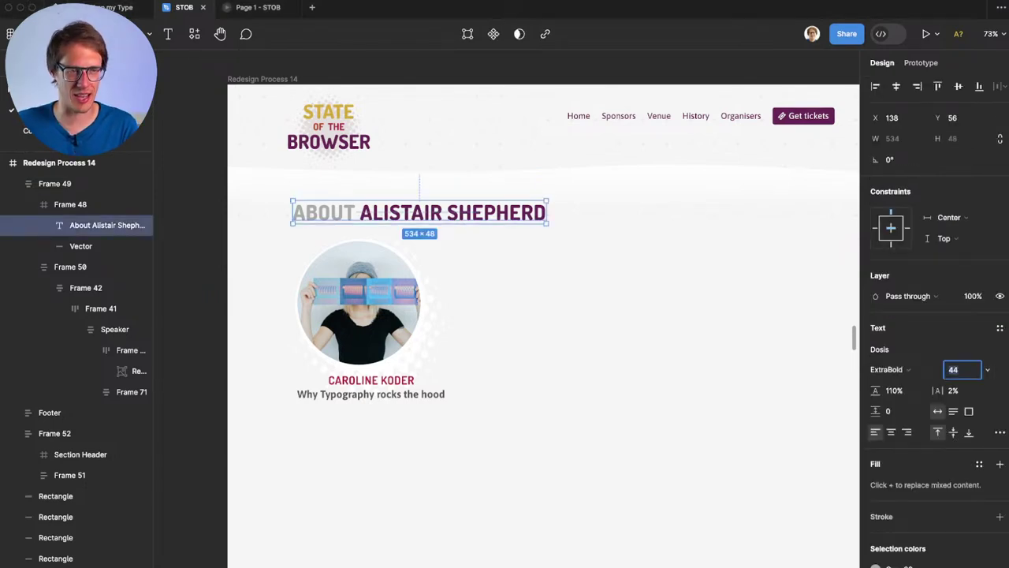
text(28)
key(Return)
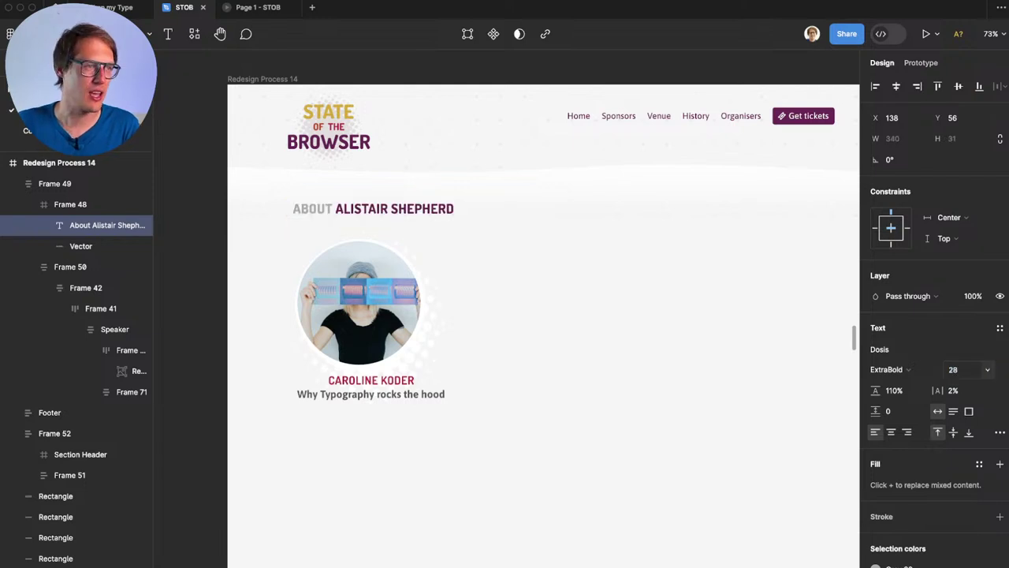
Step: Break the speaker heading into two lines, with ABOUT above the name, and position it at Y 42
click(70, 266)
click(86, 287)
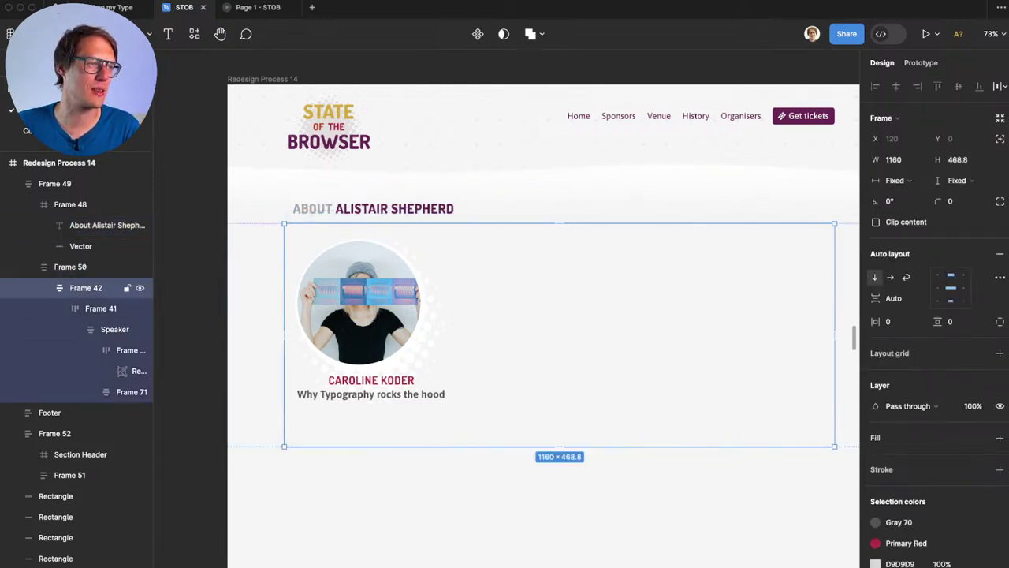
click(91, 225)
key(Return)
text(t)
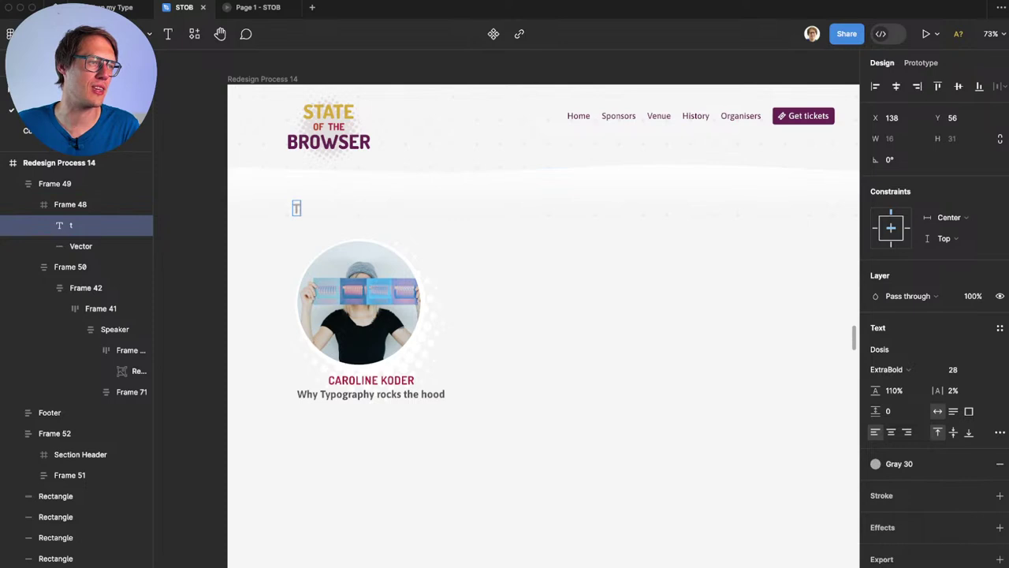
key(super+z)
click(336, 208)
key(BackSpace)
key(Return)
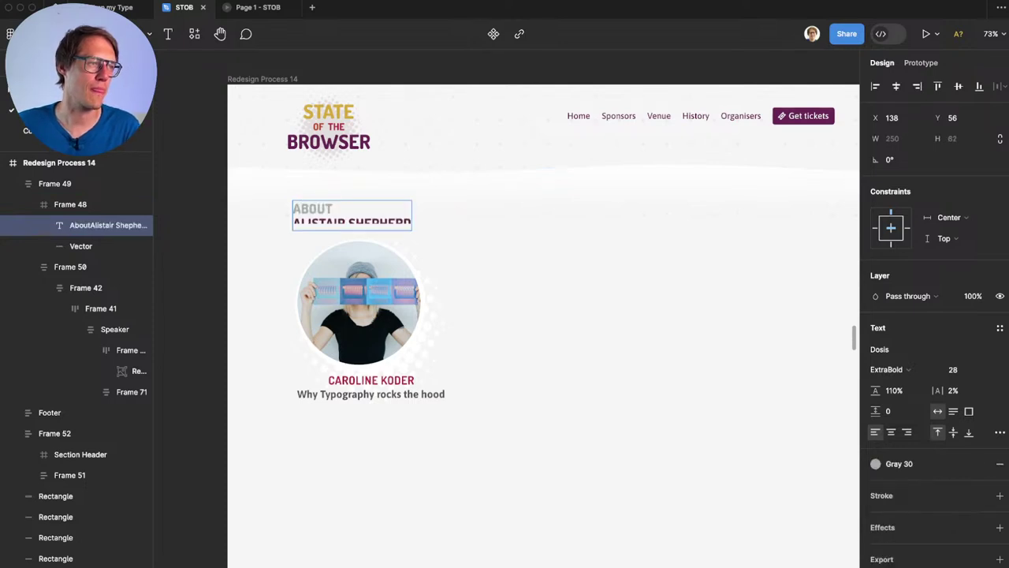
key(Escape)
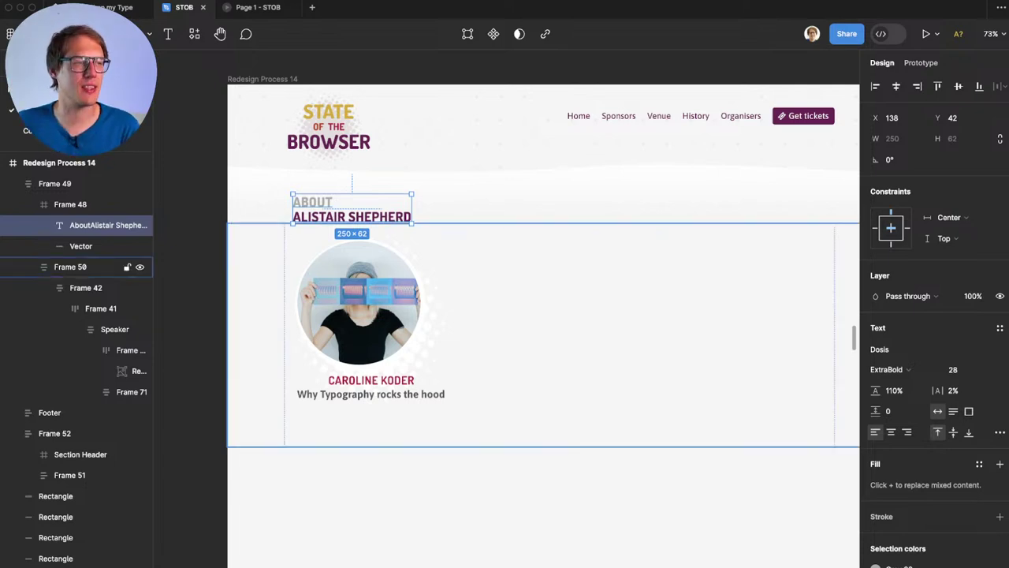
Step: Delete the name and talk title below the remaining speaker photo
super+click(371, 381)
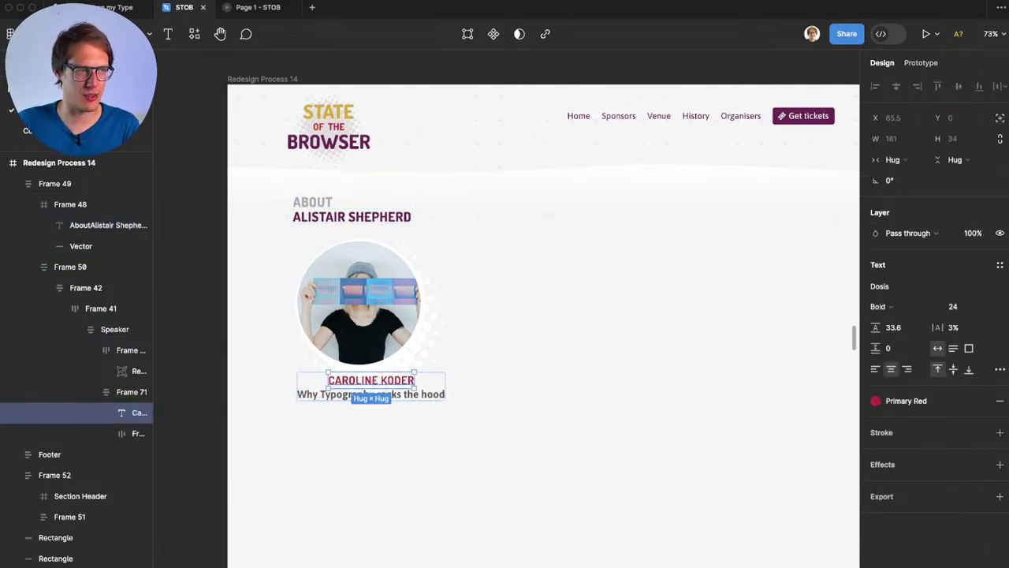
shift+super+click(375, 394)
key(BackSpace)
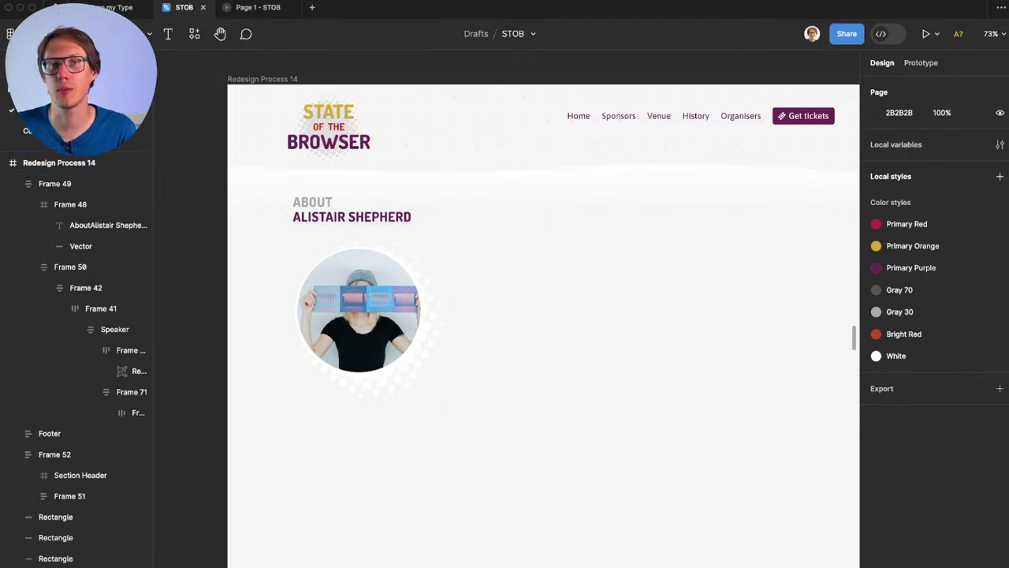
Step: Copy the welcome paragraph from Redesign Process 13 into Redesign Process 14 and place it beside the portrait at X 540, Y 296
scroll(498, 537, down, 5)
scroll(663, 440, left, 6)
click(552, 418)
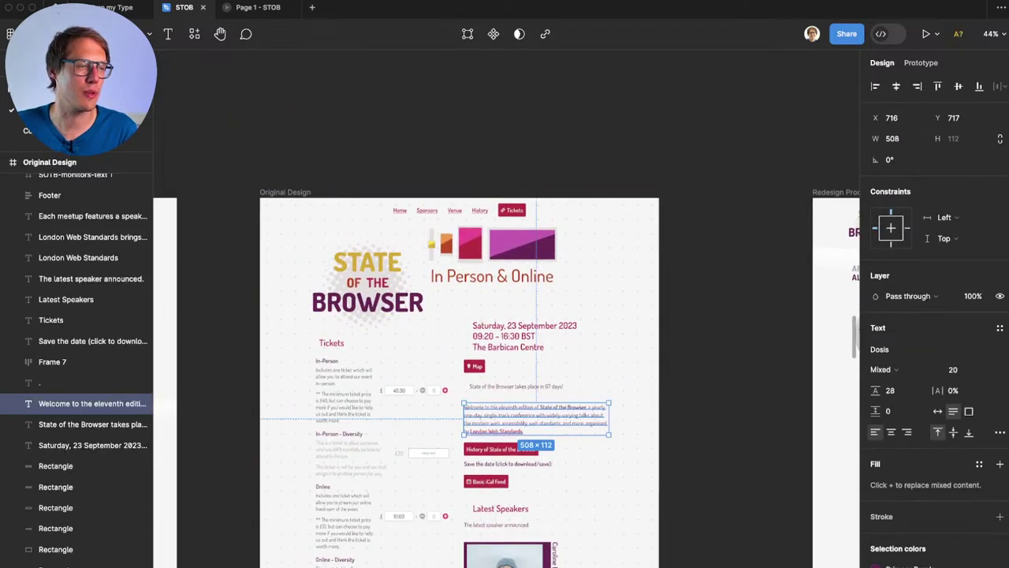
scroll(506, 331, left, 5)
super+click(410, 304)
scroll(506, 331, right, 10)
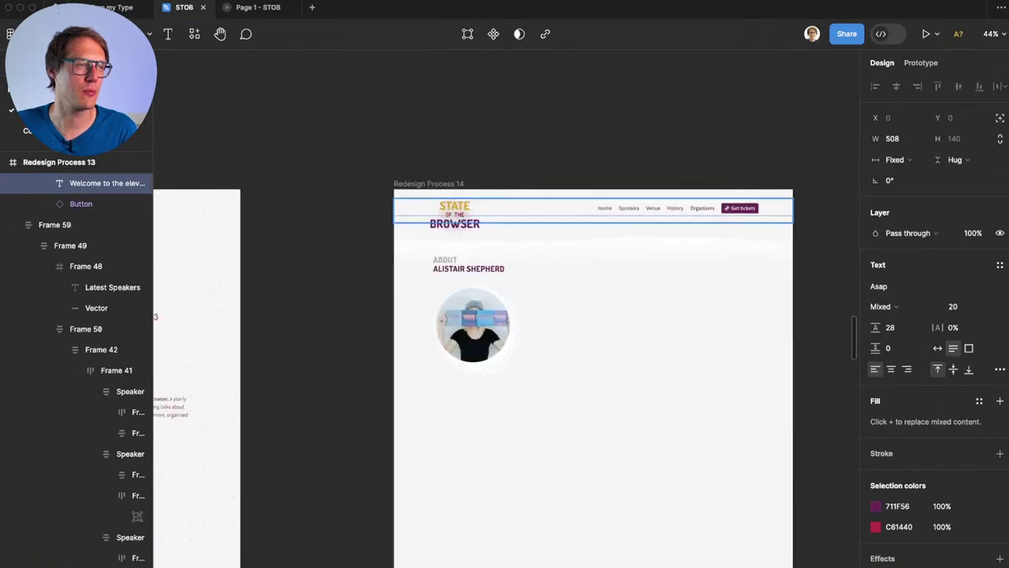
key(ctrl+v)
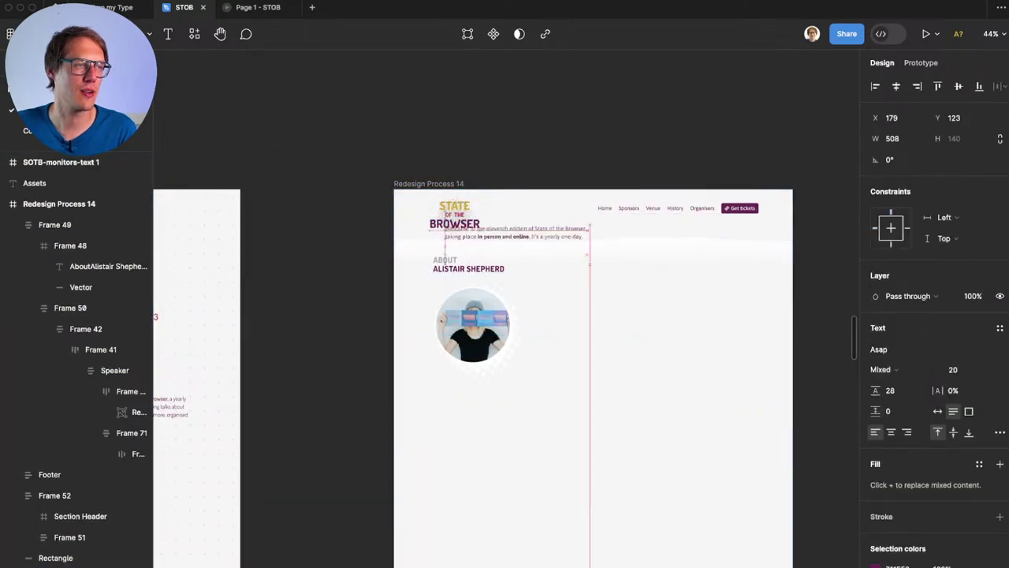
drag(515, 233, 618, 293)
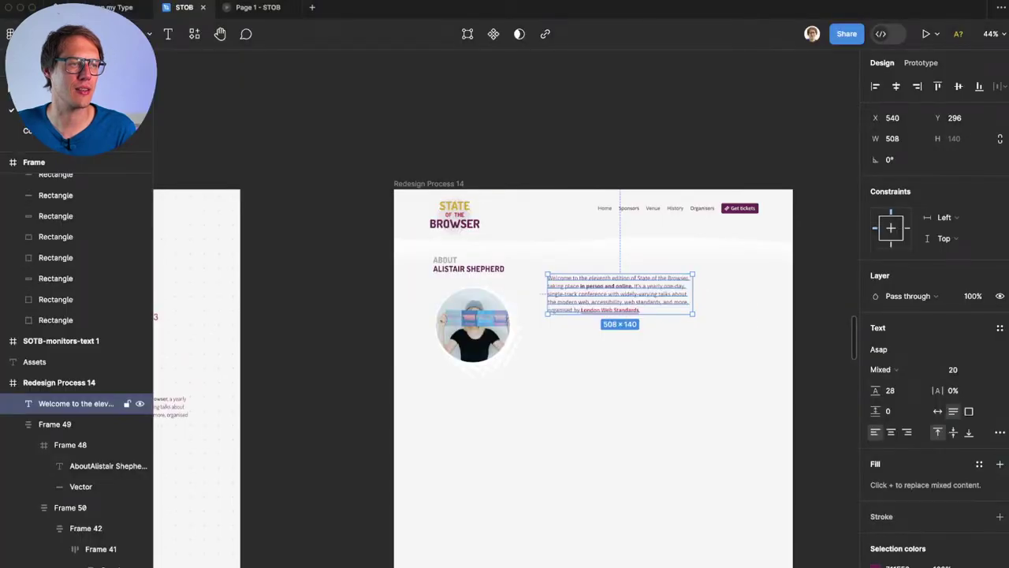
Step: Try to replace the copied welcome paragraph's text with the talk description from the website
key(Return)
key(super+v)
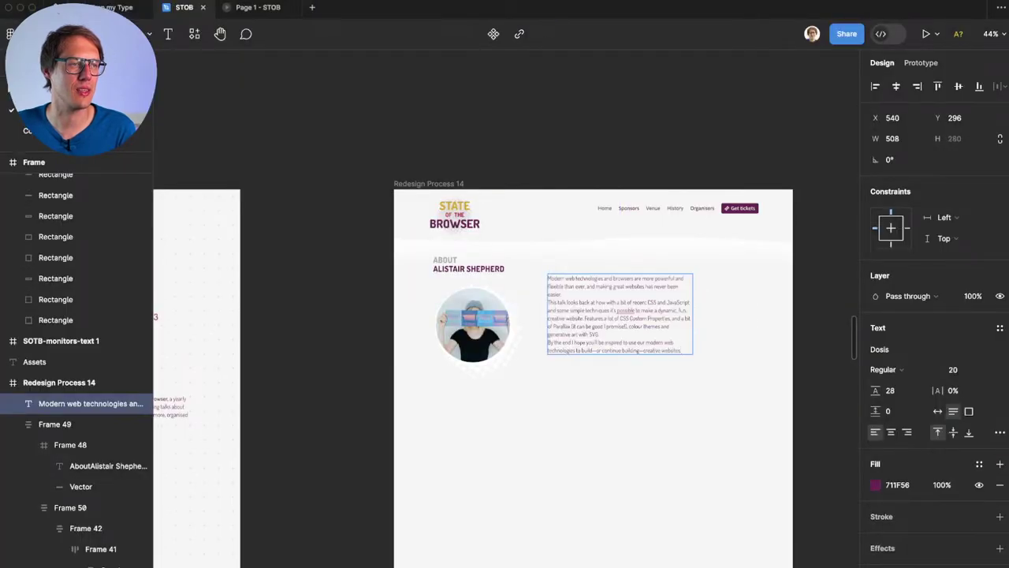
key(super+z)
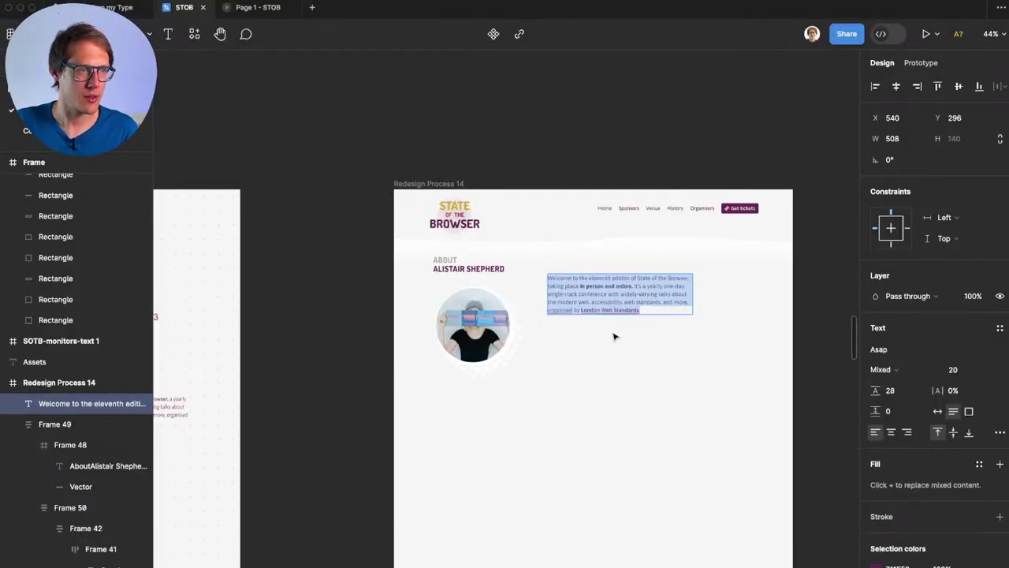
text(Modern web technologies and browsers are more powerful and flexible than ever, and making great websites has never been easier. This talk looks back at how with a bit of recent CSS and JavaScript and some simple techniques it's possible to make a dynamic, fun, creative website. Features a lot of CSS Custom Properties, and a bit of Parallax (it can be good I promise!), colour themes and generative art with SVG. By the end I hope you'll be inspired to use our modern web technologies to build—or continue building—creative websites.)
scroll(685, 336, up, 5)
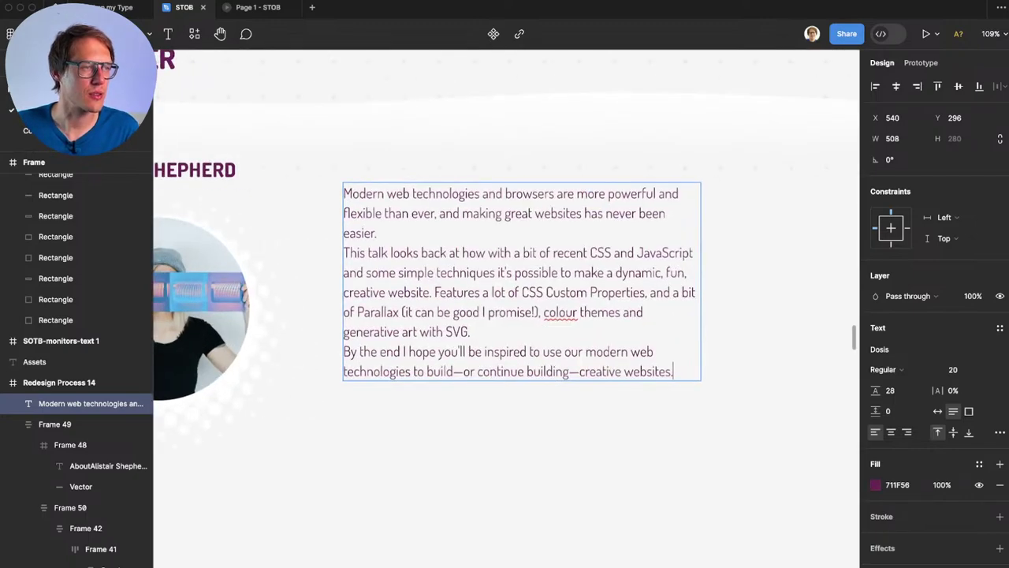
key(ctrl+z)
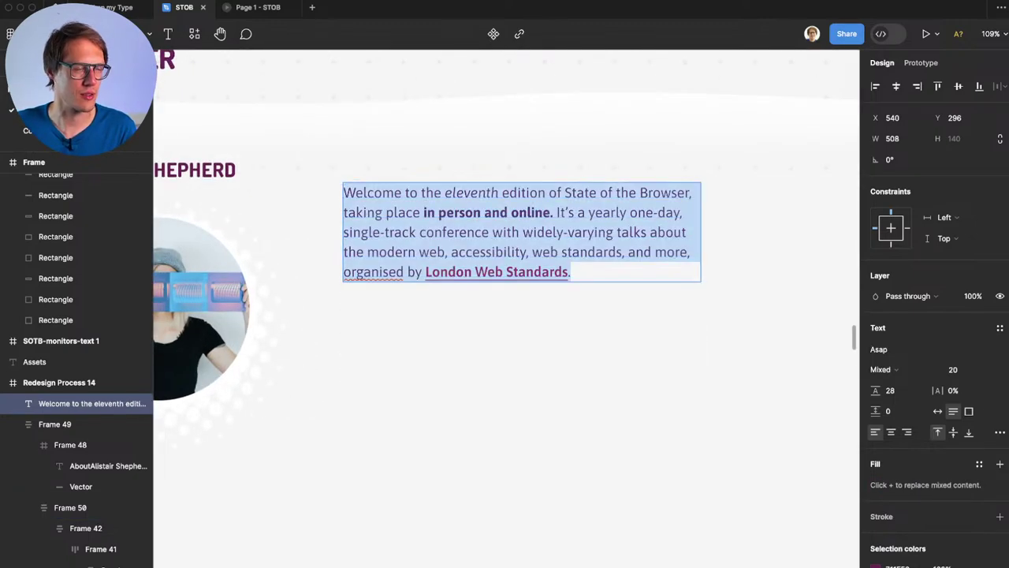
Step: Replace the welcome text with the website's talk description in Asap Regular, separating its three paragraphs with blank lines
text(Modern web technologies and browsers are more powerful and flexible than ever, and making great websites has never been easier. This talk looks back at how with a bit of recent CSS and JavaScript and some simple techniques it's possible to make a dynamic, fun, creative website. Features a lot of CSS Custom Properties, and a bit of Parallax (it can be good I promise!), colour themes and generative art with SVG. By the end I hope you'll be inspired to use our modern web technologies to build—or continue building—creative websites.)
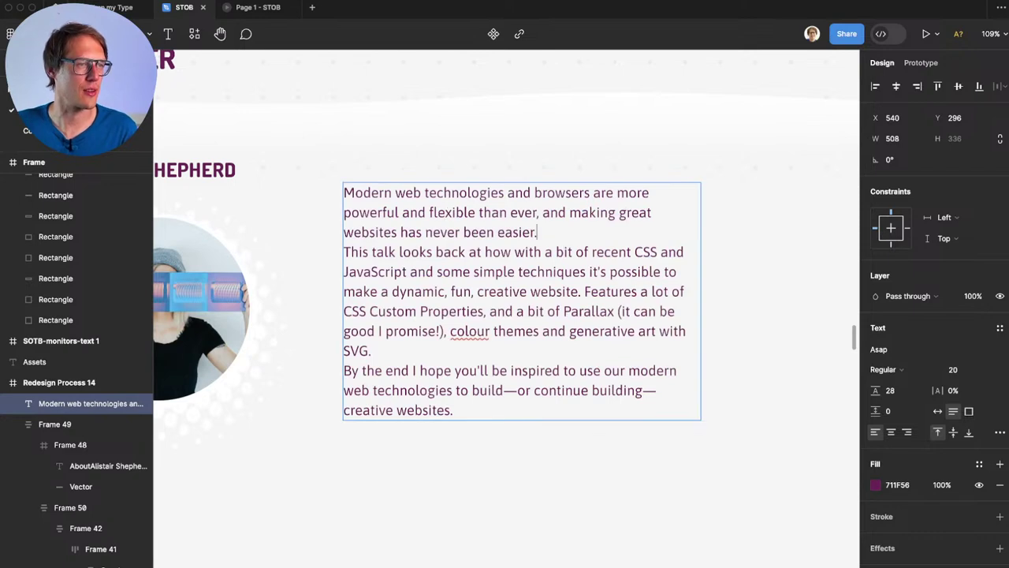
click(539, 232)
key(Return)
click(443, 350)
key(Return)
key(BackSpace)
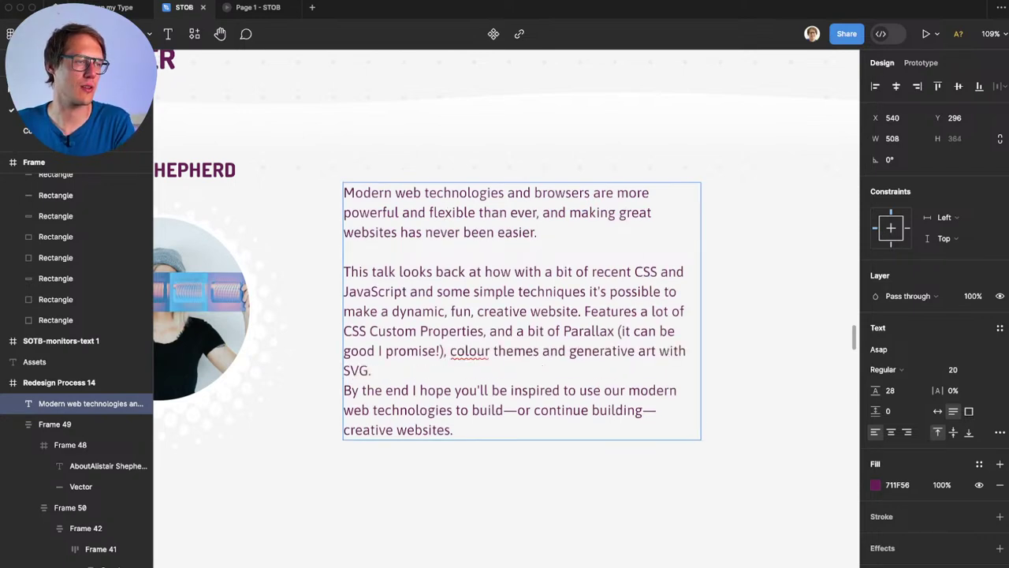
click(542, 365)
key(Return)
key(Escape)
click(584, 496)
scroll(588, 504, down, 1)
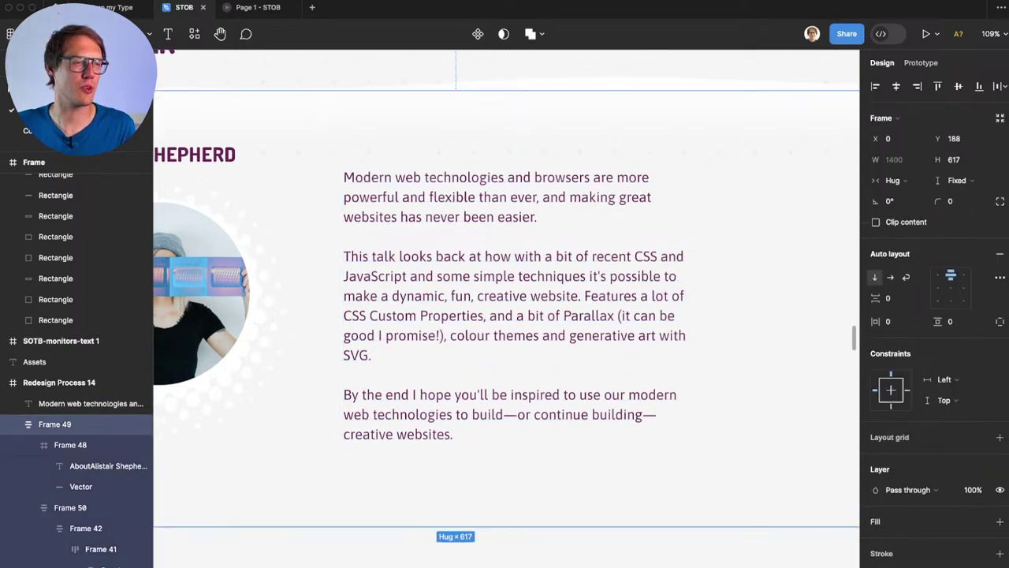
scroll(588, 544, down, 1)
scroll(507, 303, down, 1)
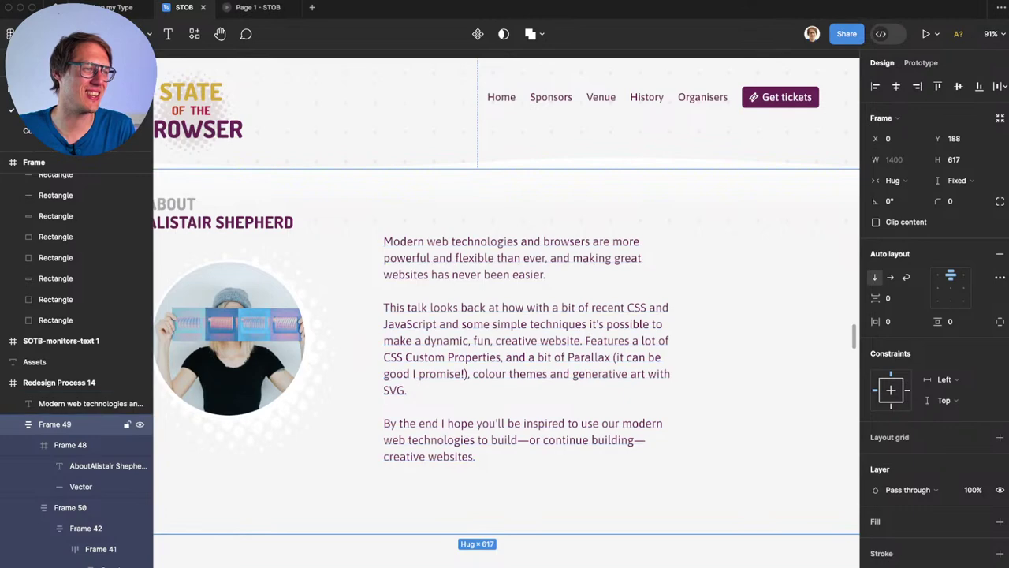
Step: Run the Stark Accessibility Tools plugin with the speaker's About heading selected
scroll(506, 313, left, 3)
key(Escape)
click(92, 465)
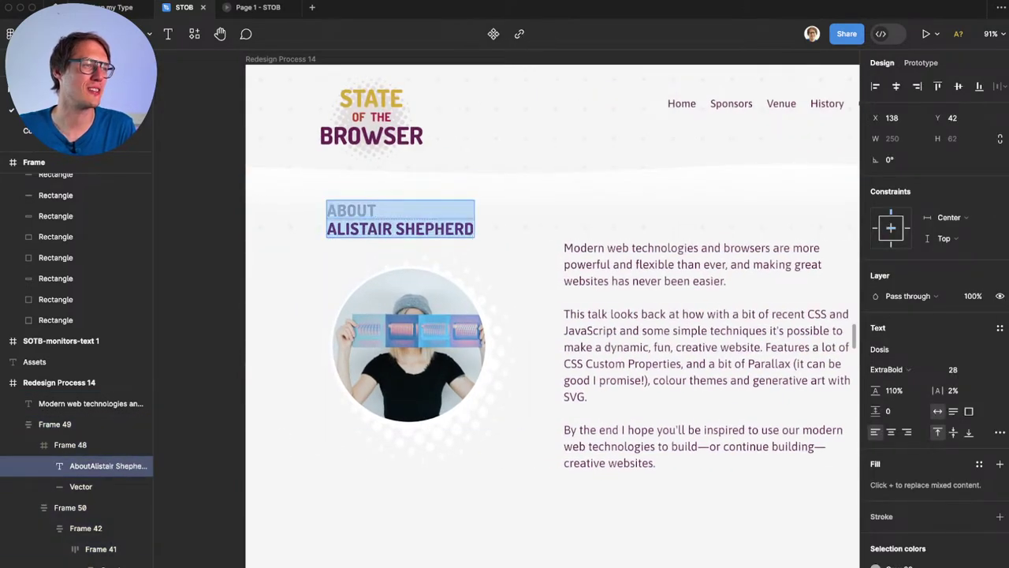
key(Escape)
key(Down)
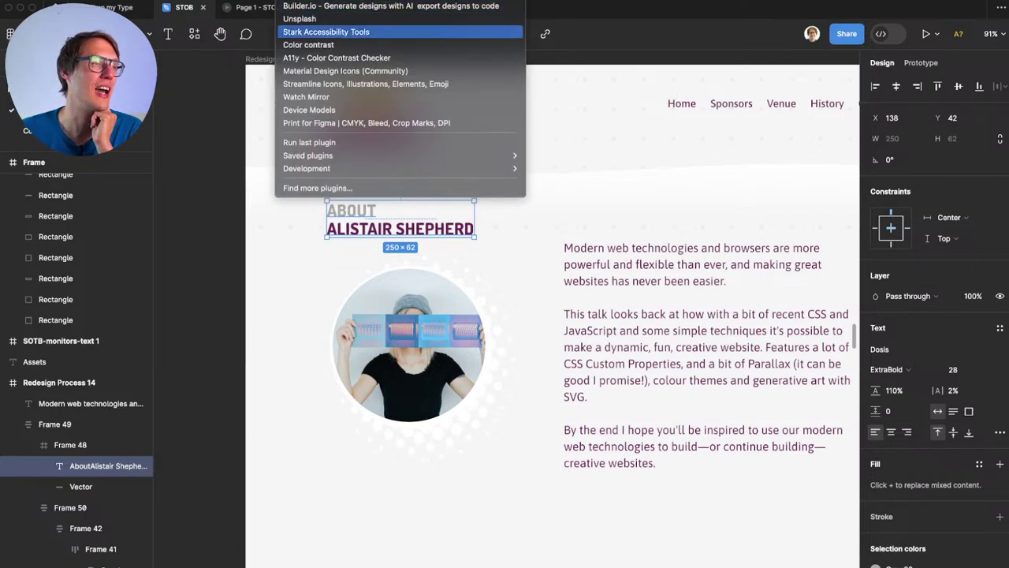
click(326, 31)
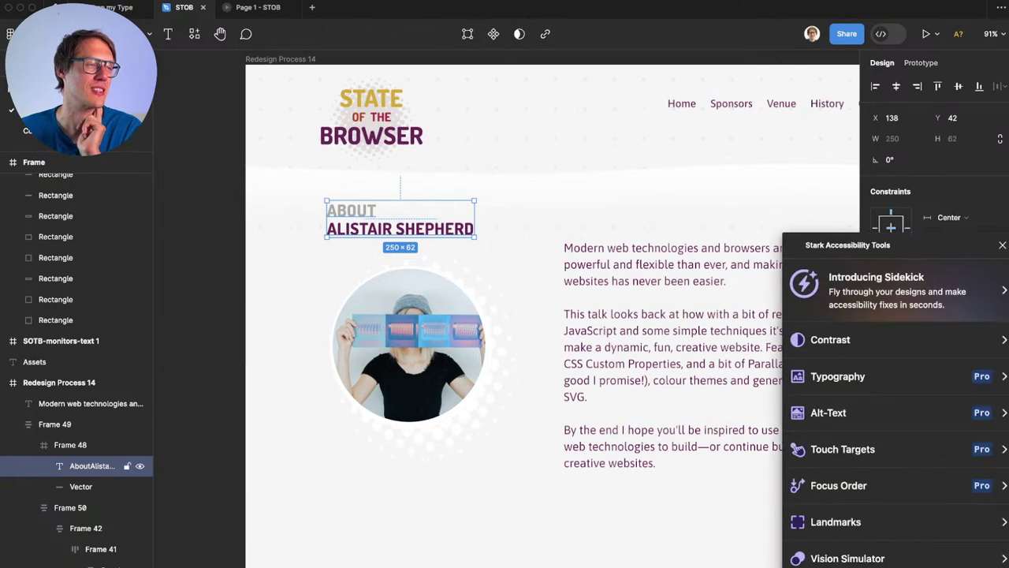
key(Escape)
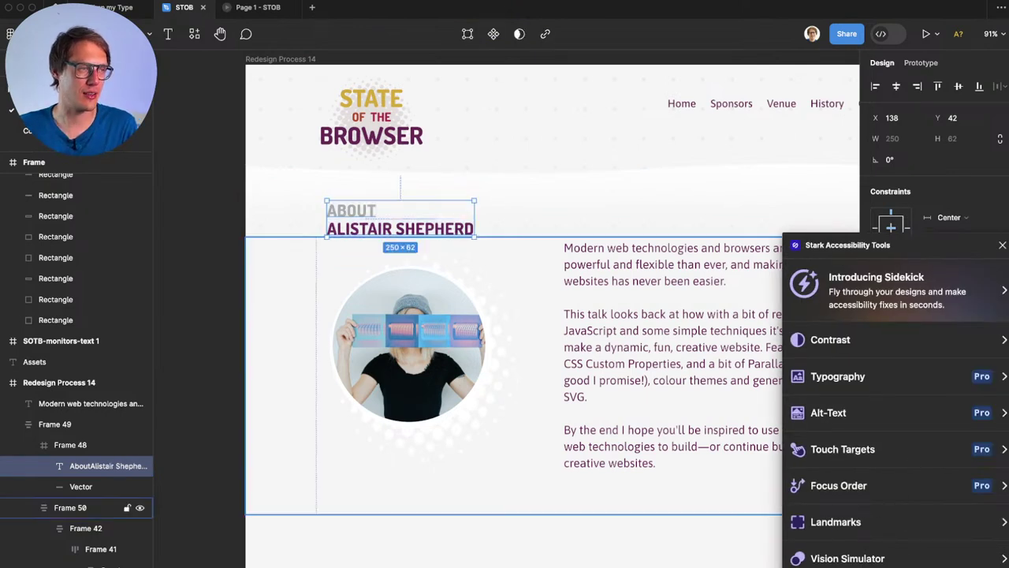
Step: Duplicate the About heading beside the original at X 418 and remove the speaker's name, leaving only ABOUT in the copy
drag(401, 218, 565, 219)
key(Return)
double_click(524, 229)
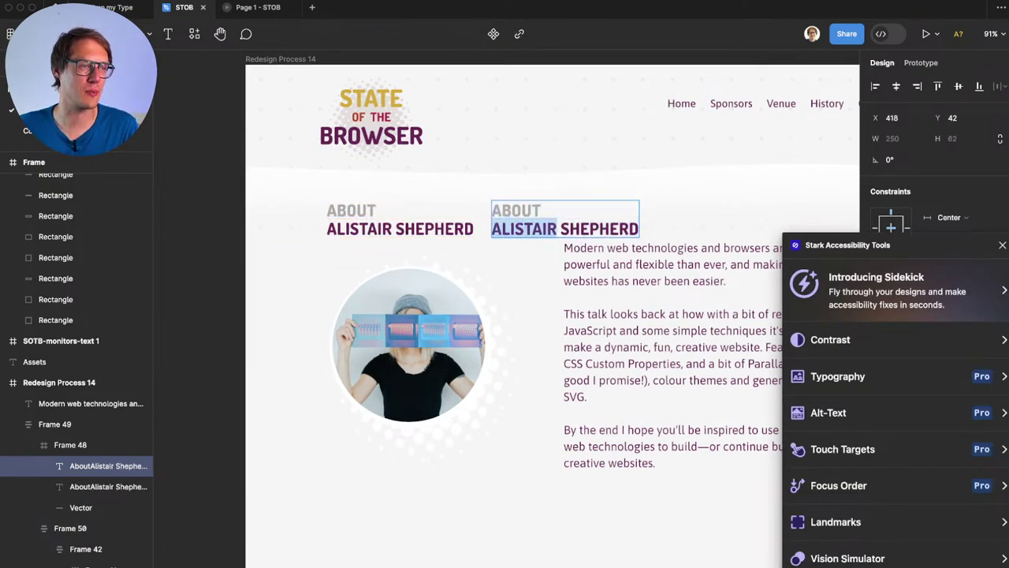
triple_click(524, 229)
key(BackSpace)
key(BackSpace)
key(Escape)
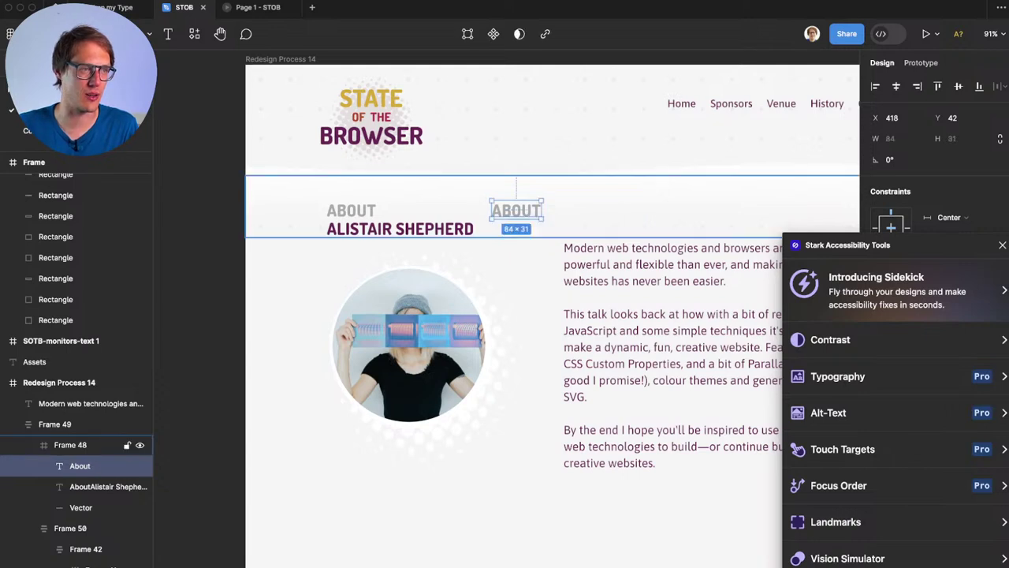
Step: Check the contrast of the ABOUT copy and the original speaker heading with Stark's Contrast tool, and close the plugin
click(831, 339)
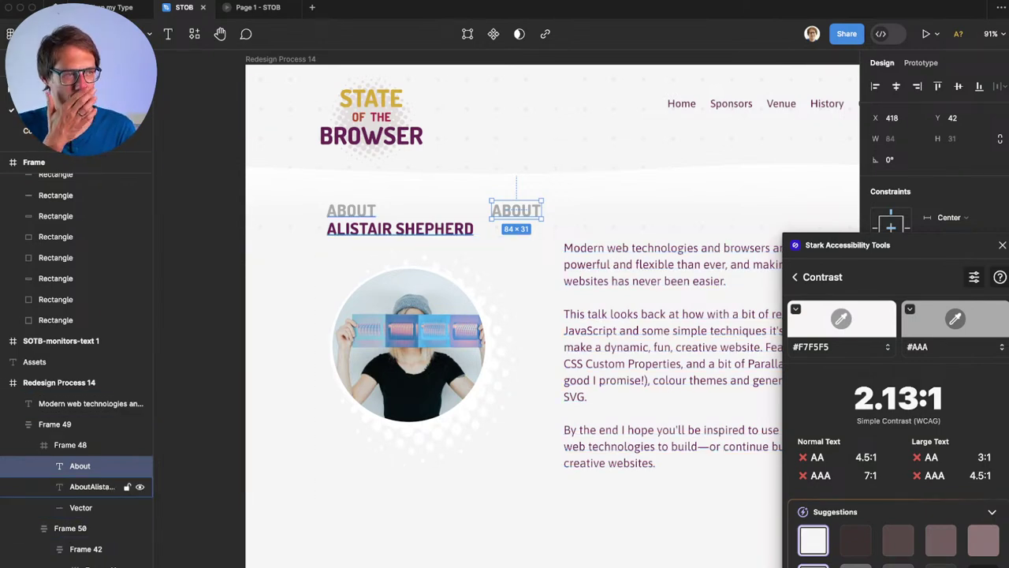
click(90, 486)
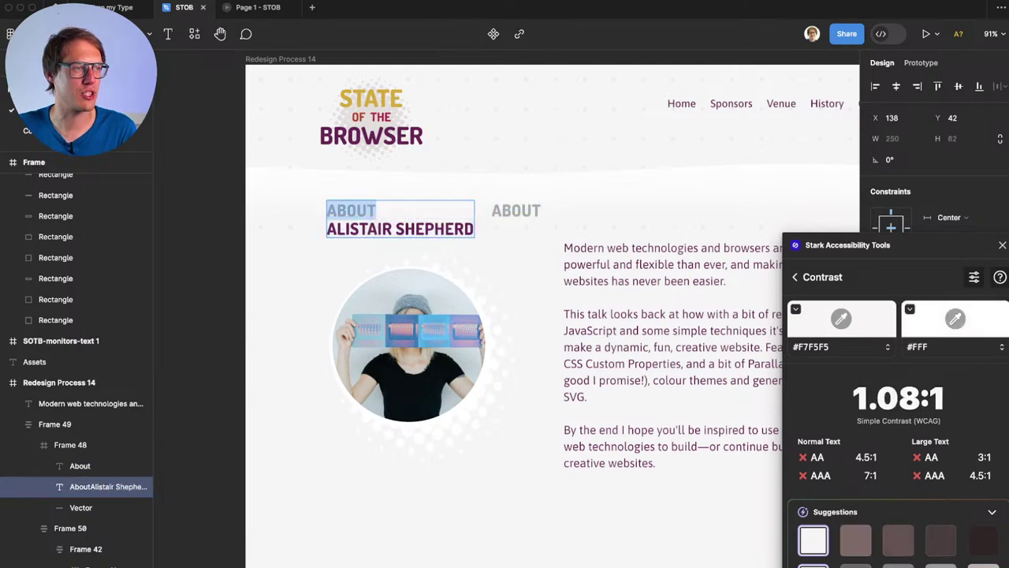
click(1002, 245)
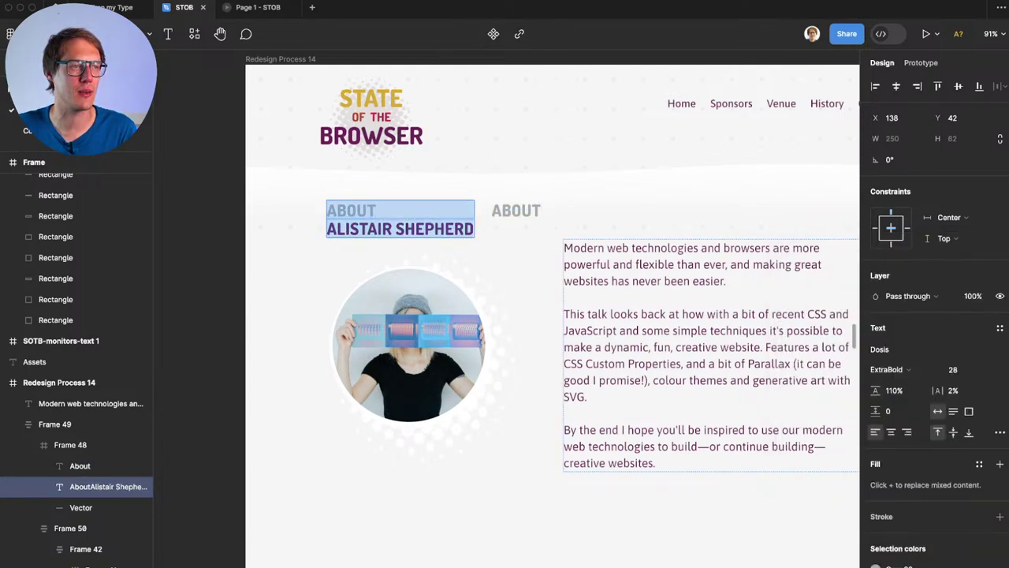
Step: Try the Gray 70 colour style on the word ABOUT in the original heading and return it to Gray 30
click(897, 463)
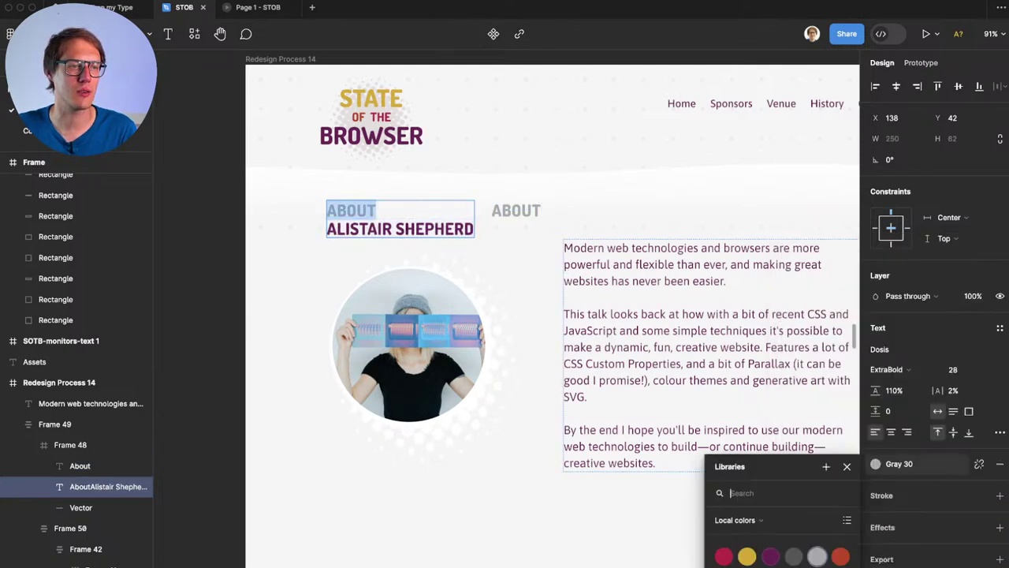
click(794, 557)
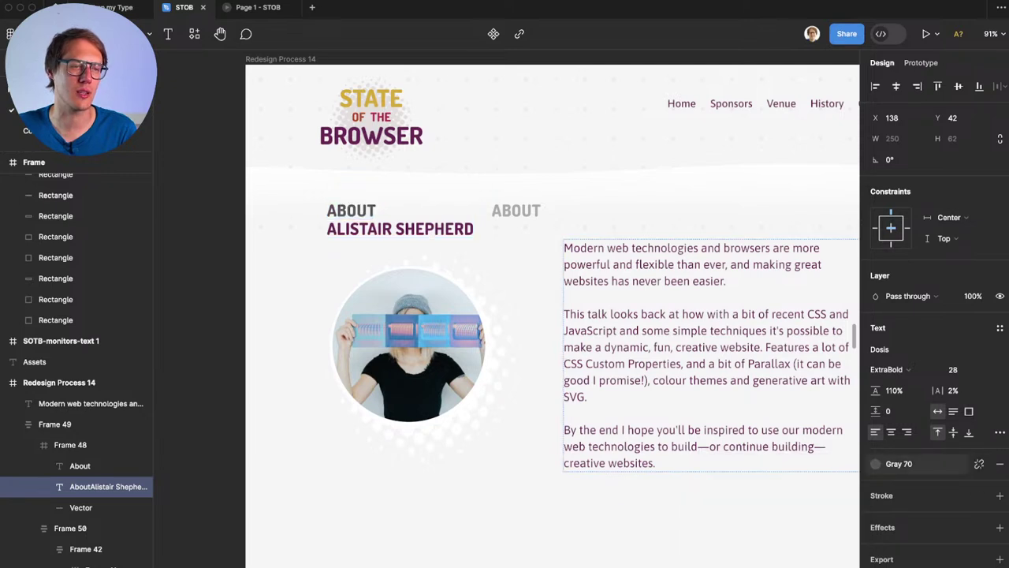
click(899, 464)
click(817, 557)
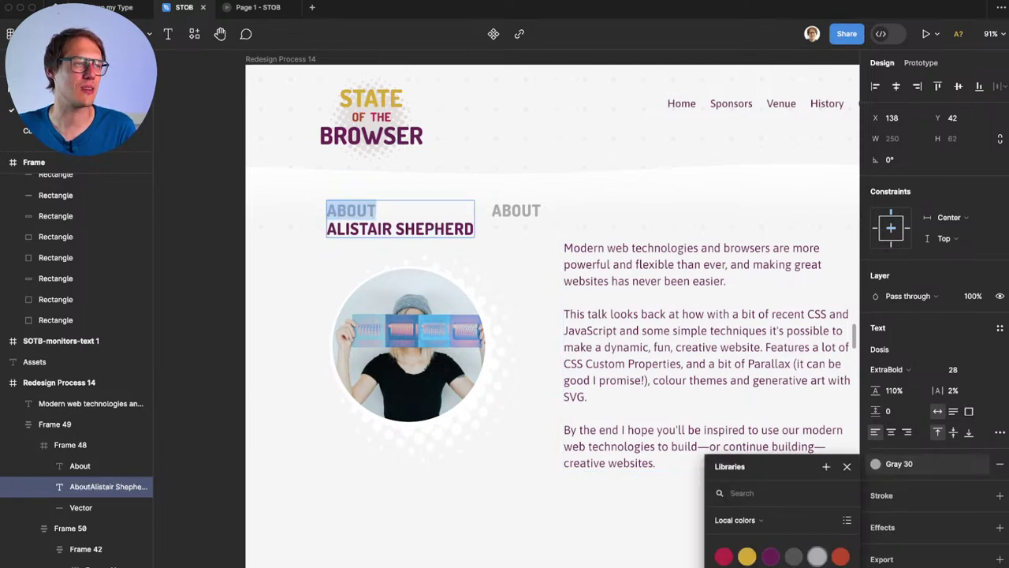
key(Escape)
Step: Run Stark's Contrast check on the original heading with ABOUT selected, and close the plugin
click(331, 1)
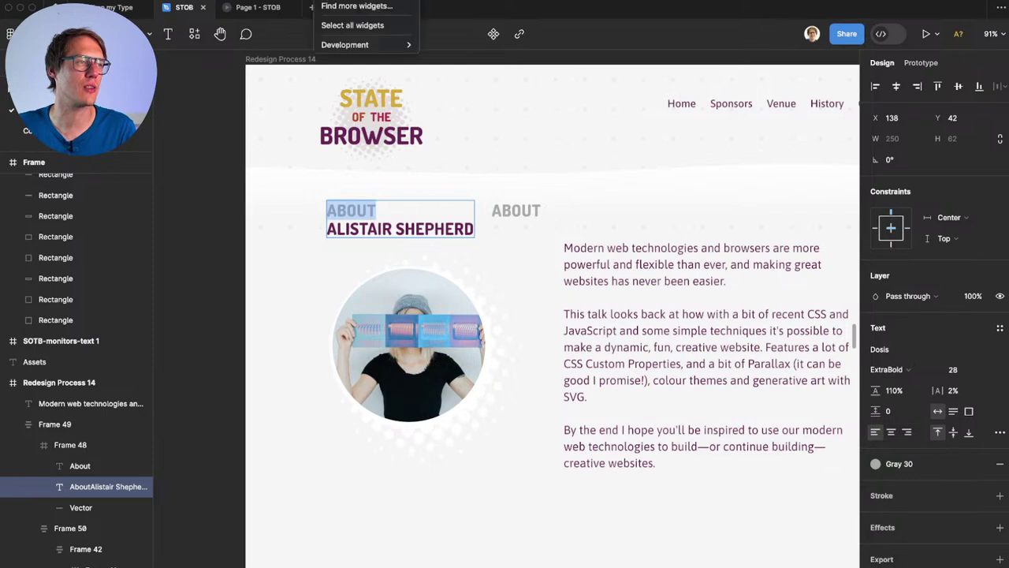
click(326, 5)
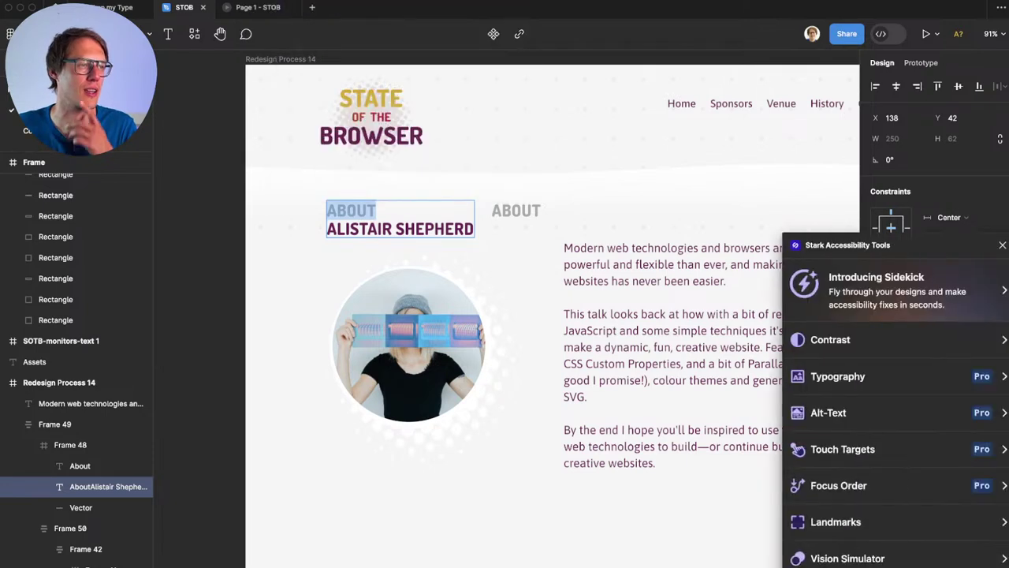
click(830, 339)
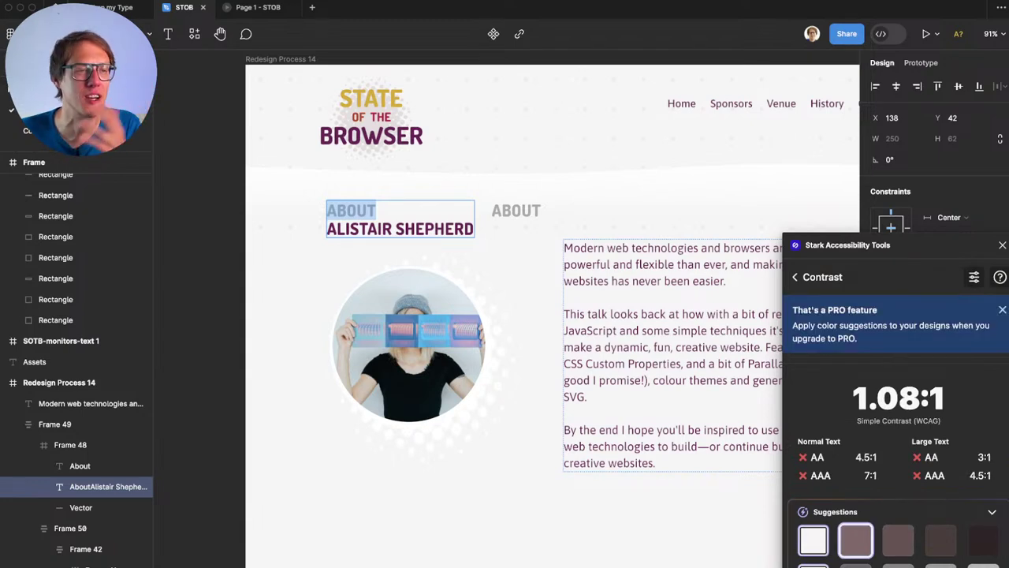
click(1002, 244)
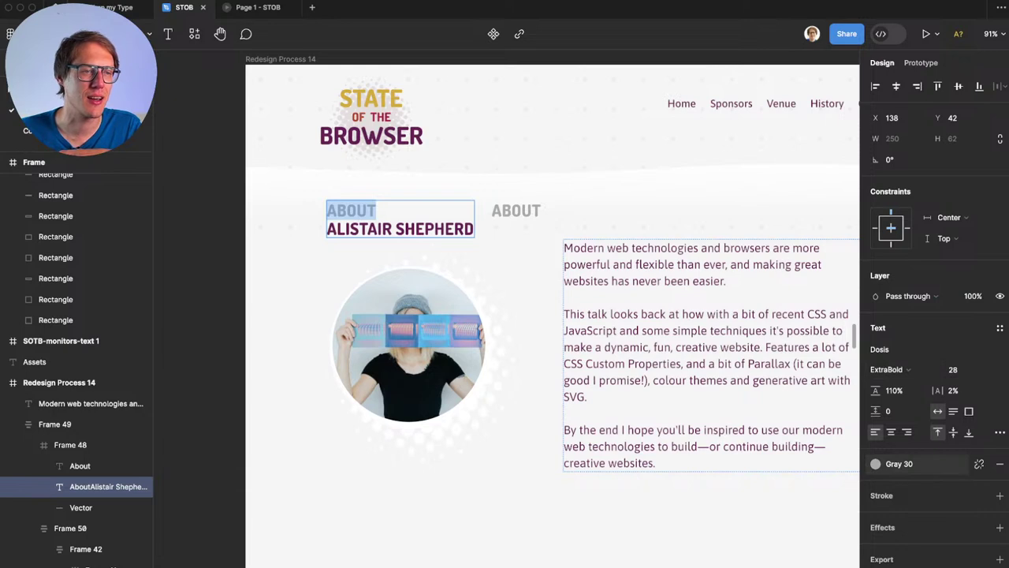
Step: Detach the Gray 30 style from the word ABOUT in the original heading and darken its fill to 939191
click(899, 463)
click(979, 463)
click(875, 484)
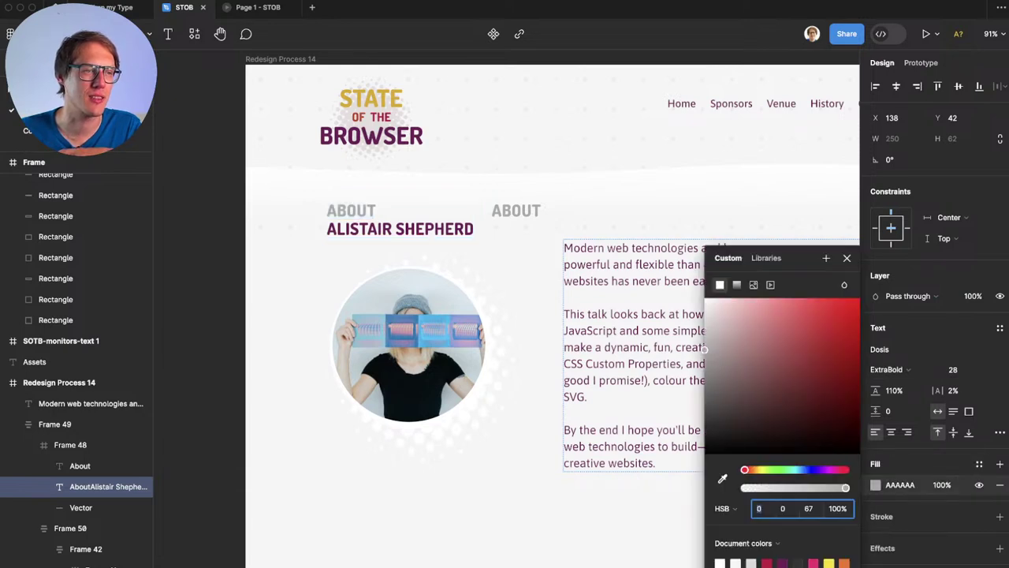
drag(704, 350, 706, 364)
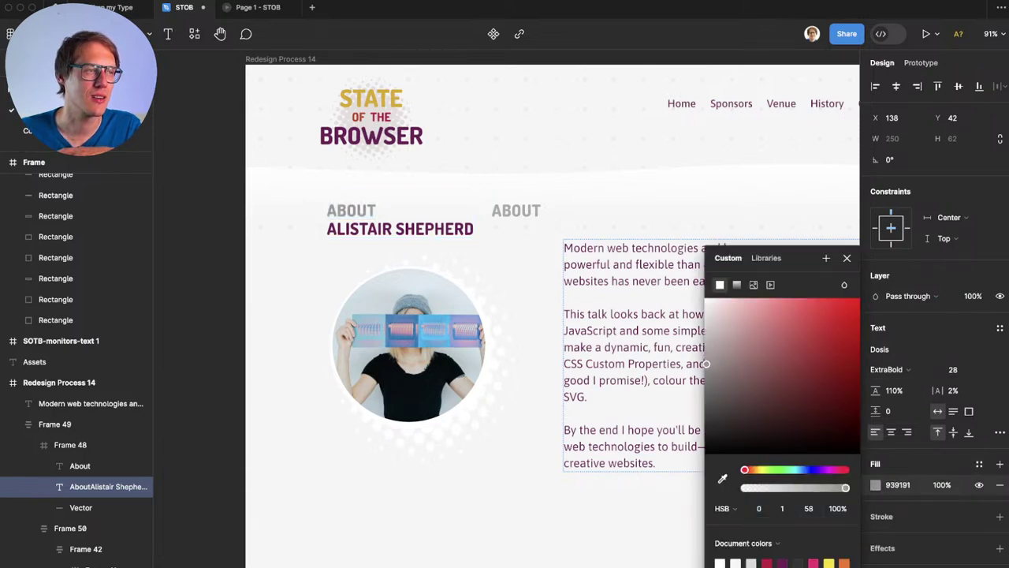
Step: Check the contrast in Stark between the darkened ABOUT text, sampled as #939191, and the page background, sampled as #F7F5F5
click(293, 1)
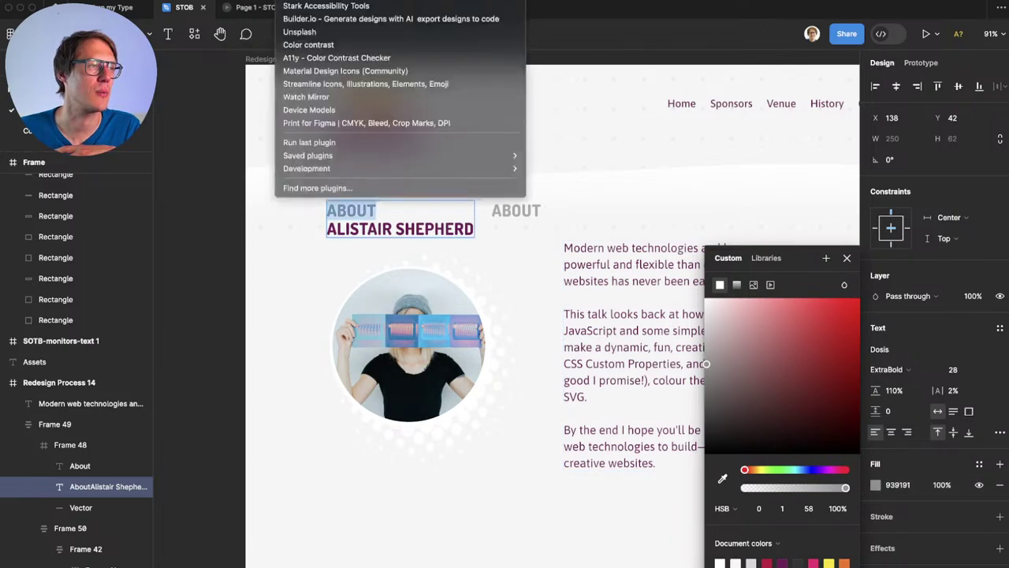
click(325, 6)
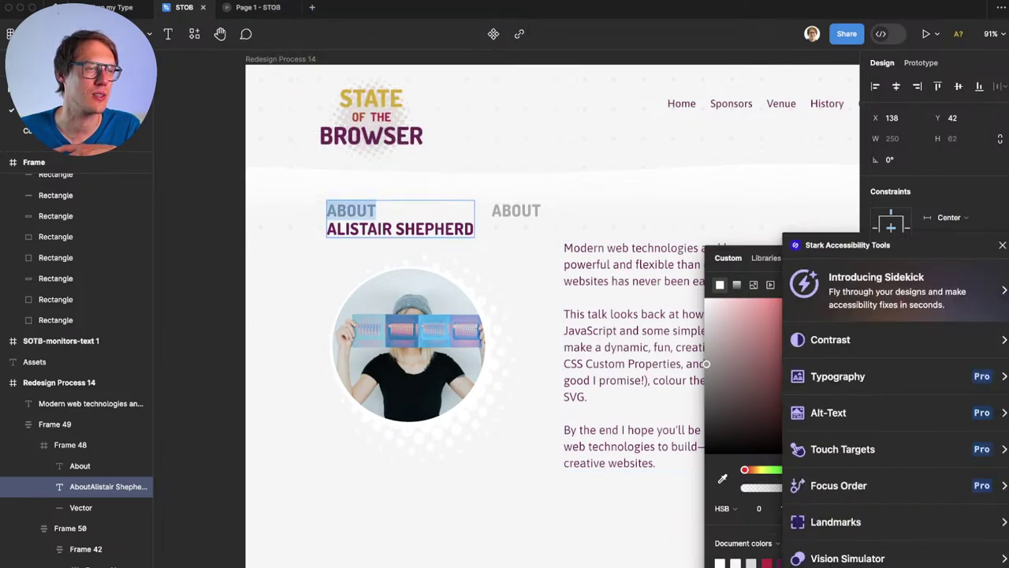
click(831, 339)
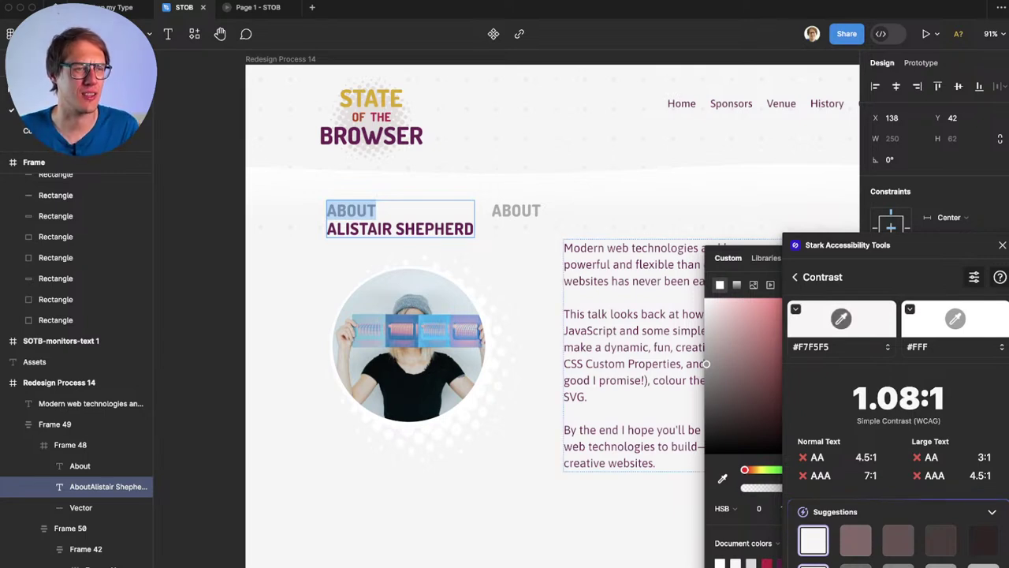
click(841, 319)
click(844, 432)
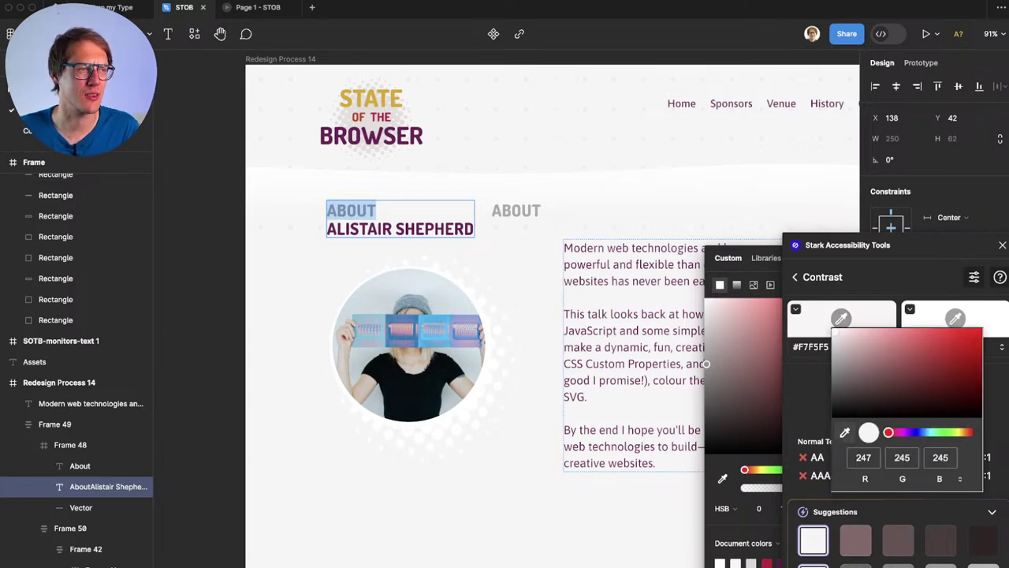
click(373, 211)
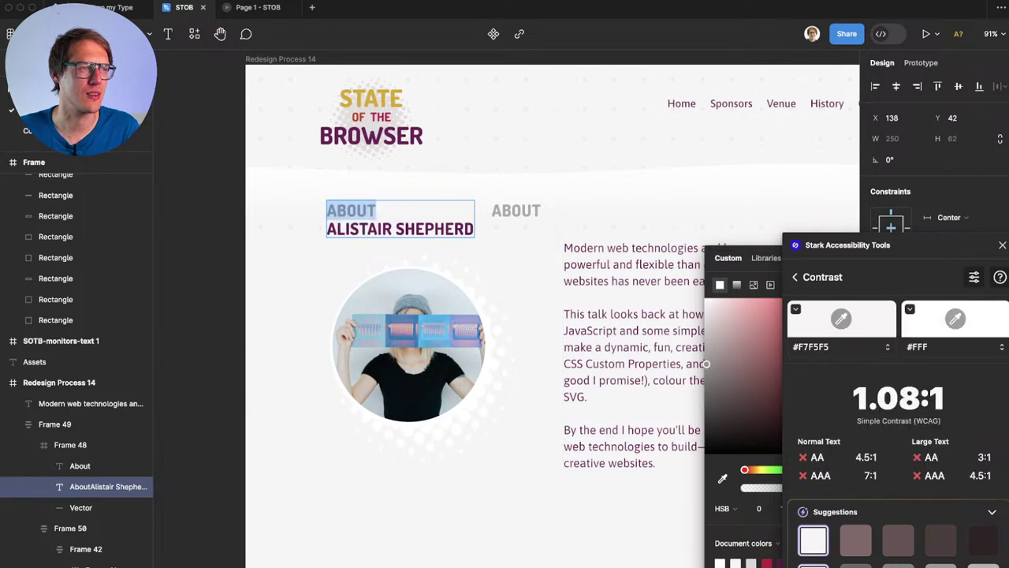
click(841, 319)
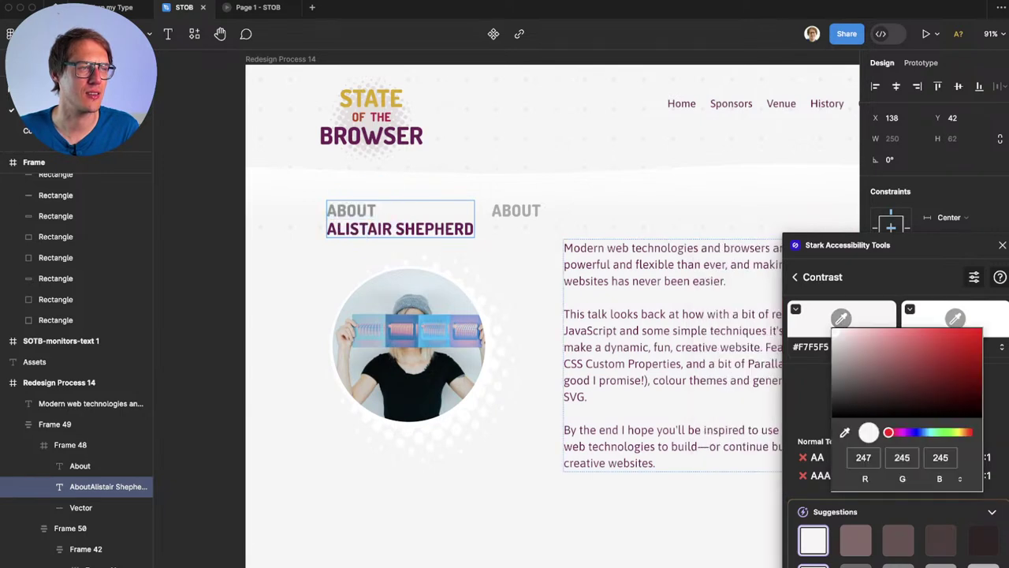
click(844, 432)
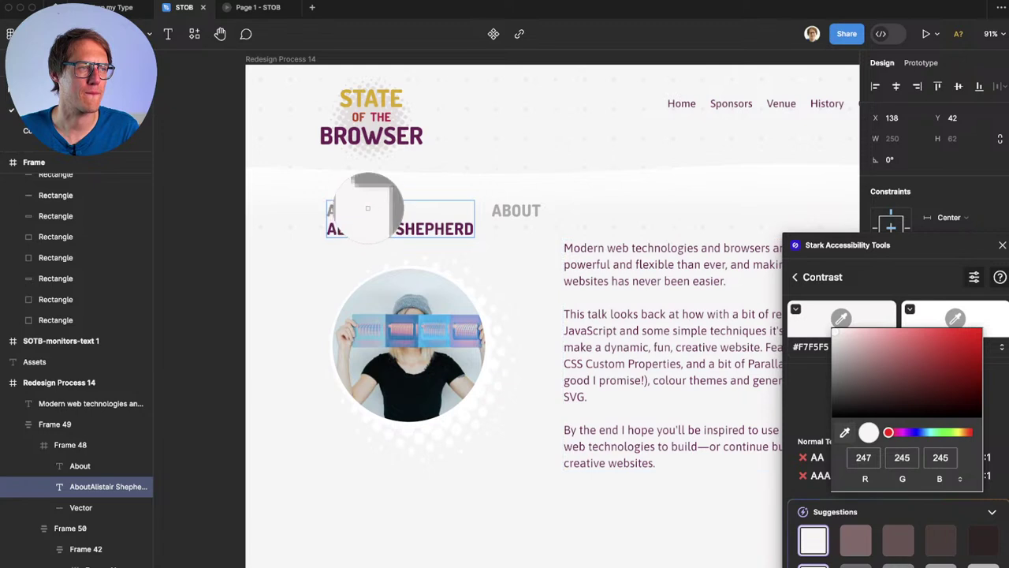
click(369, 207)
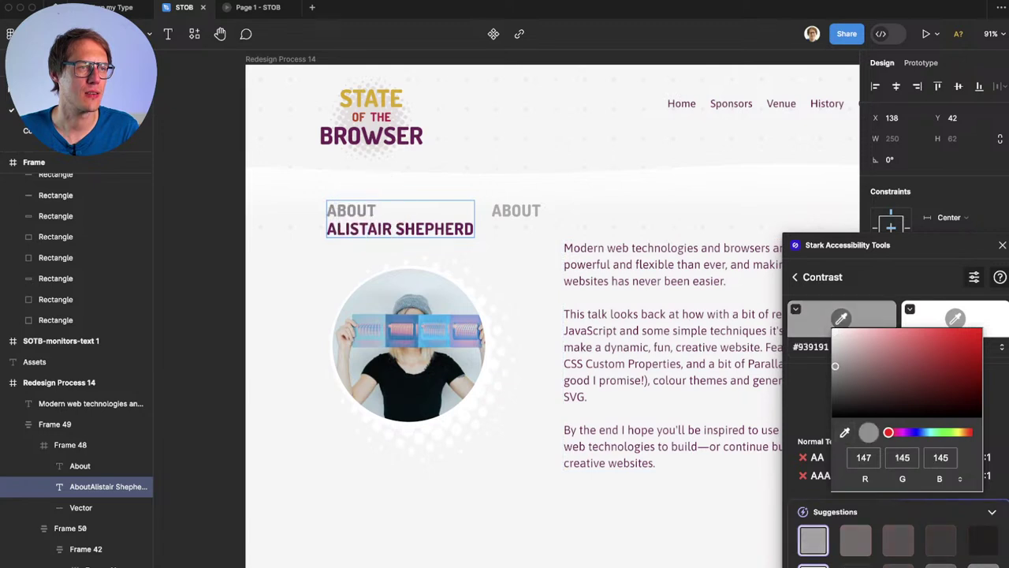
click(954, 317)
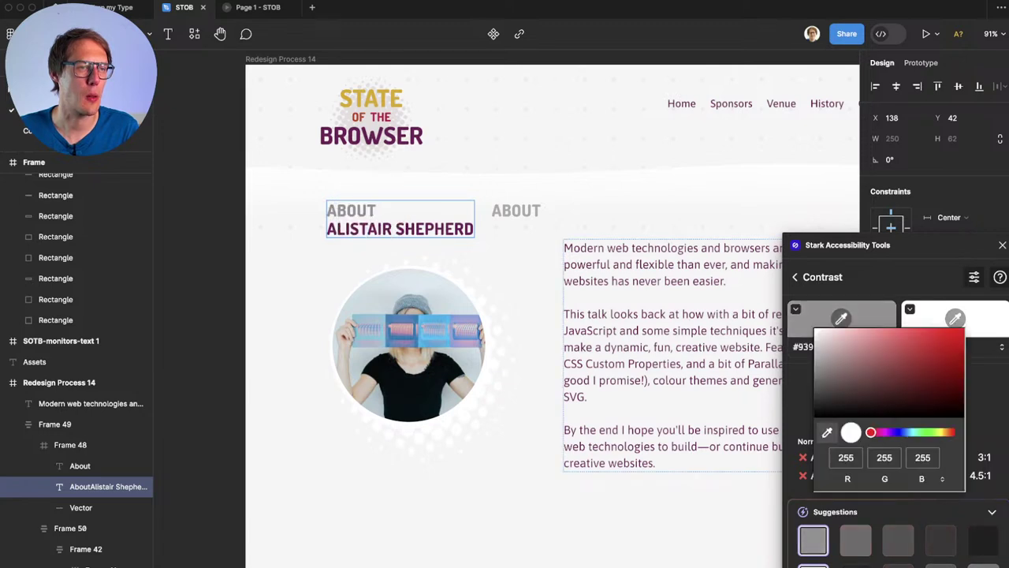
click(827, 432)
click(483, 262)
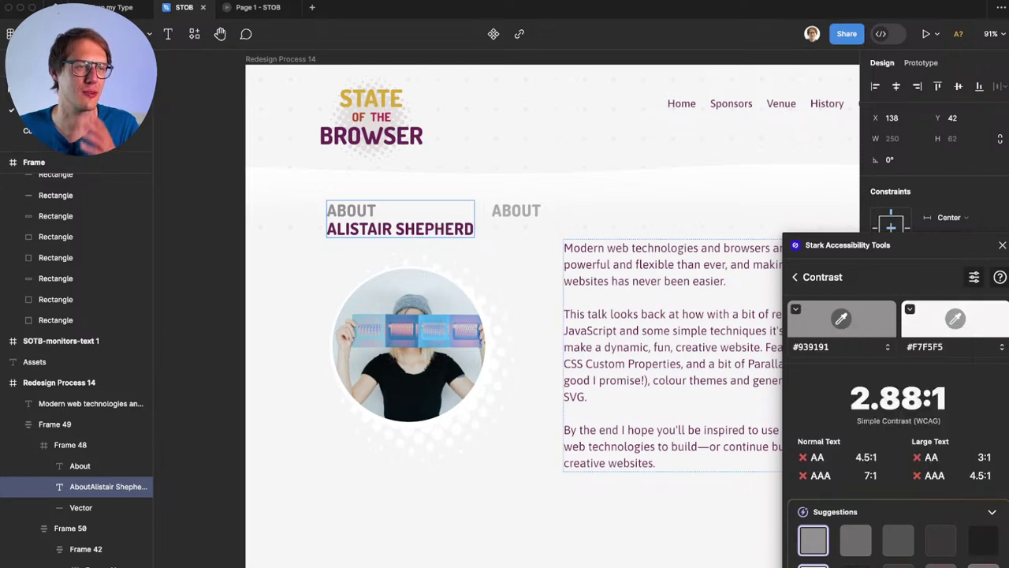
Step: Reselect the word ABOUT in the original heading and resample its #939191 grey, showing Stark's result as Perceptual Contrast (APCA)
triple_click(351, 210)
double_click(351, 210)
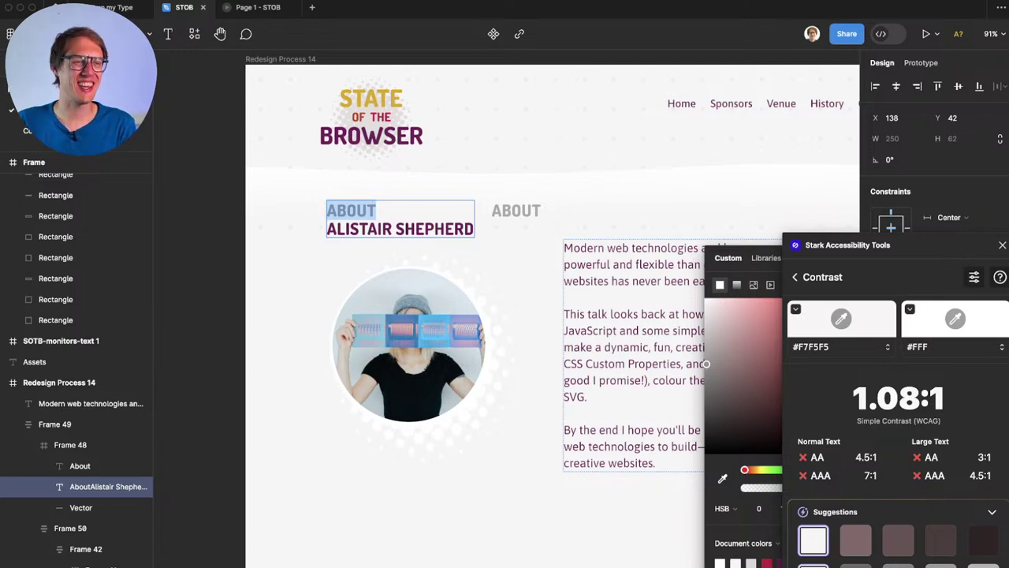
click(841, 319)
click(841, 325)
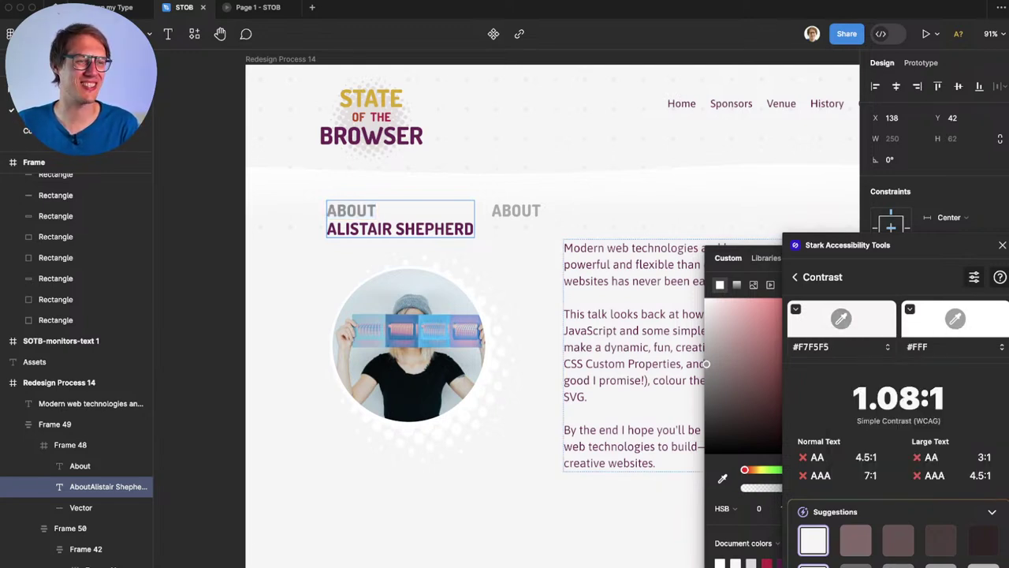
click(840, 325)
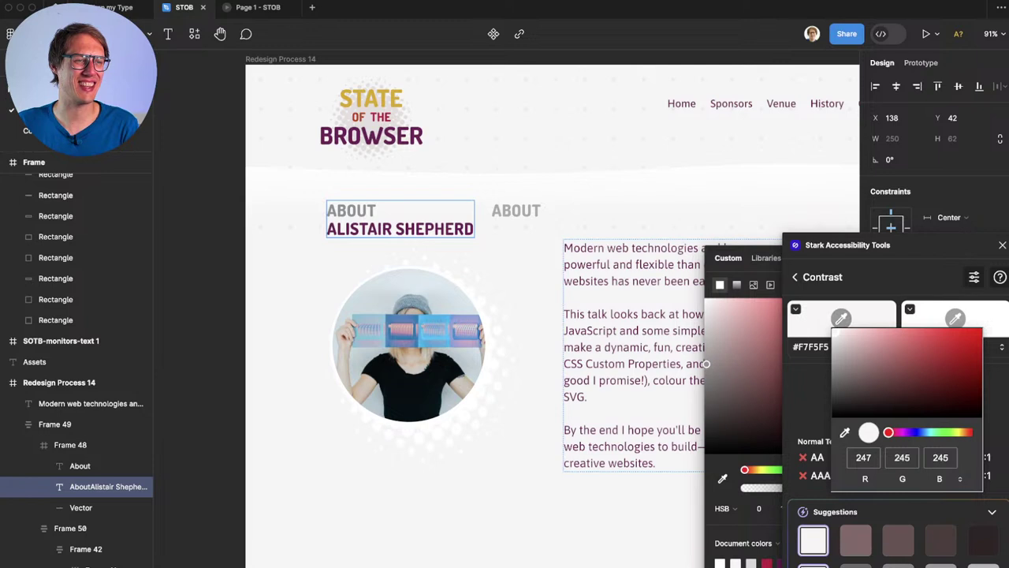
click(845, 432)
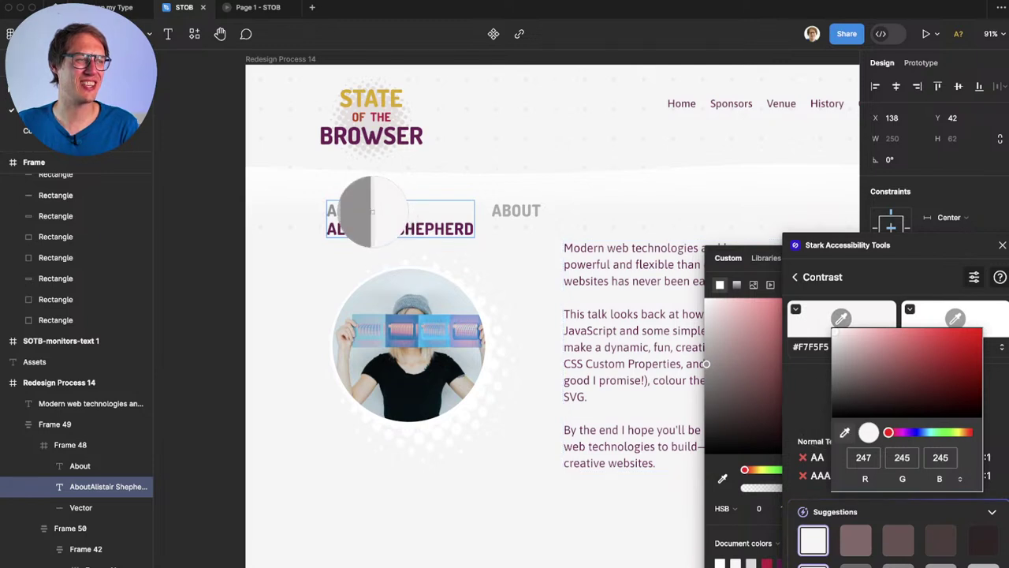
click(365, 212)
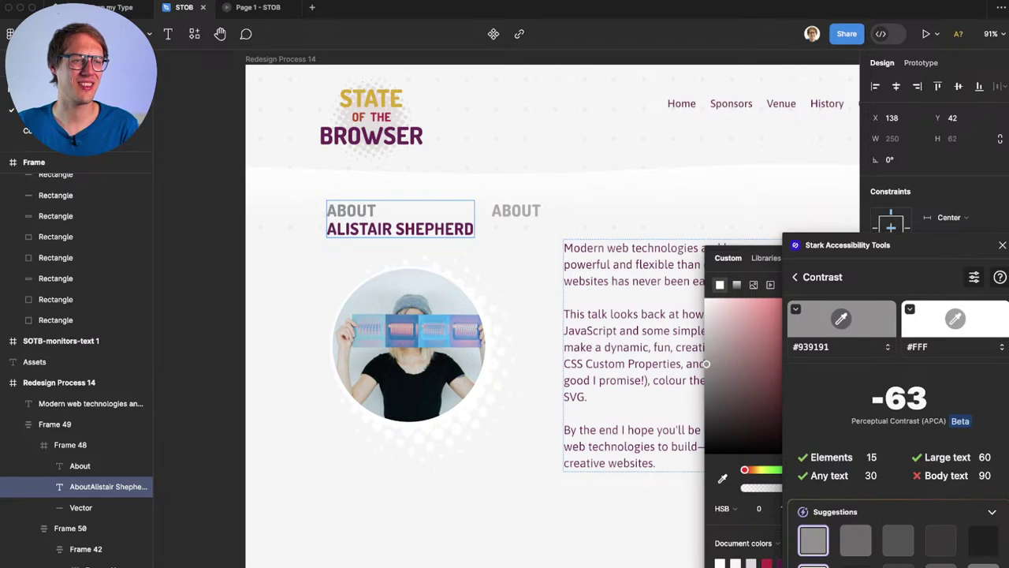
Step: Sample the #AAA grey of the ABOUT copy as Stark's first colour and check it with Simple Contrast (WCAG)
double_click(351, 210)
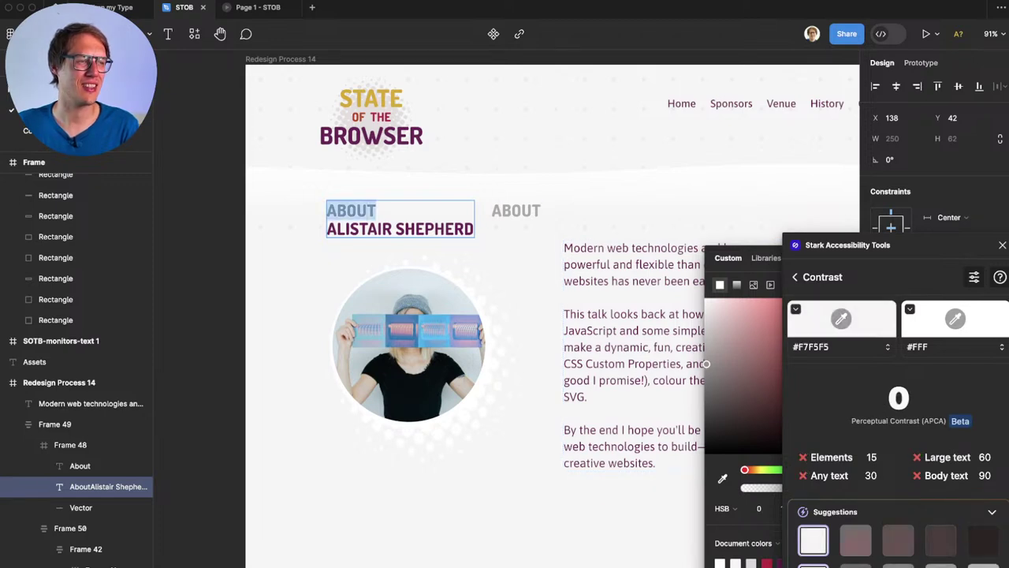
click(840, 317)
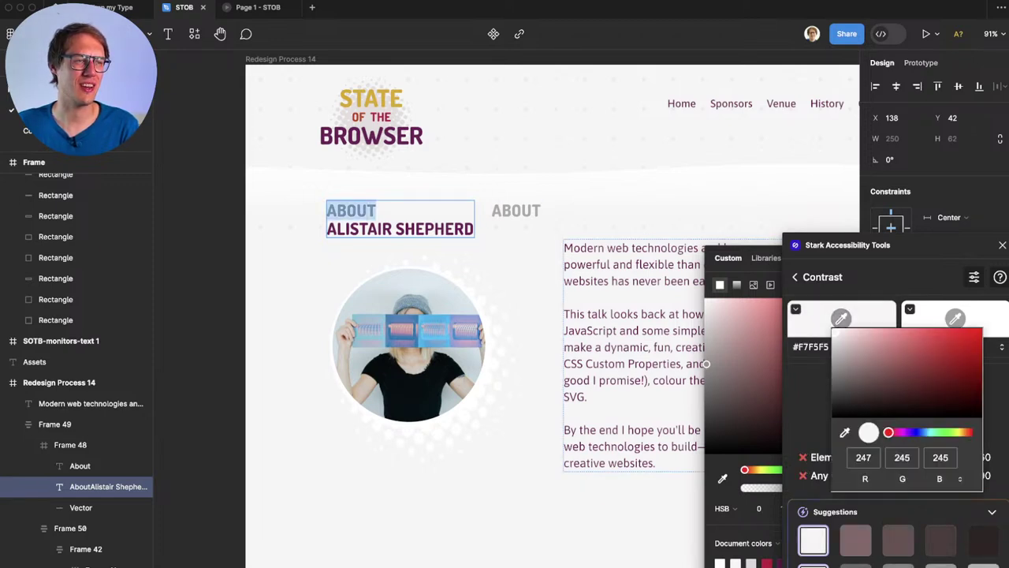
click(844, 432)
click(495, 210)
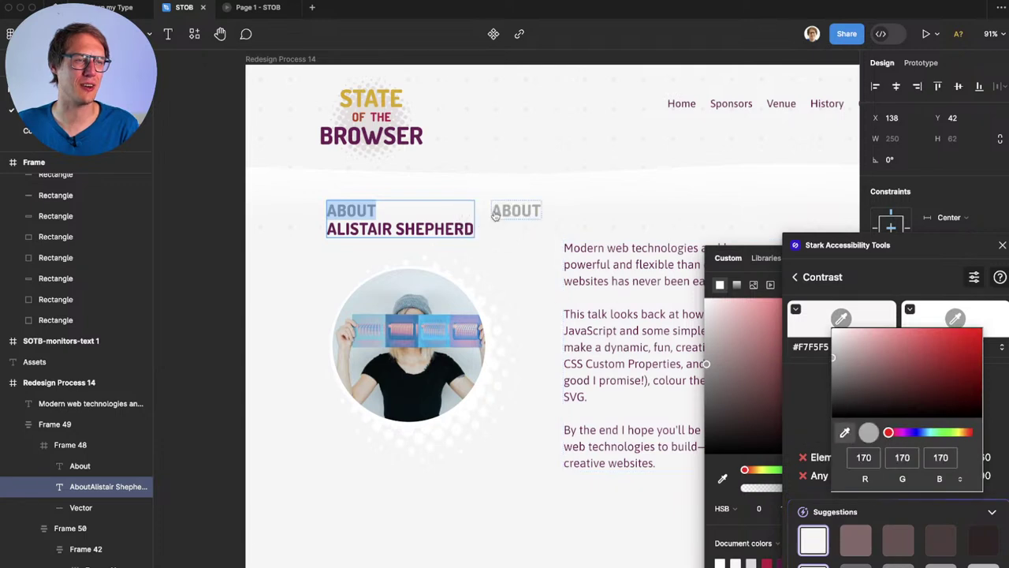
key(Escape)
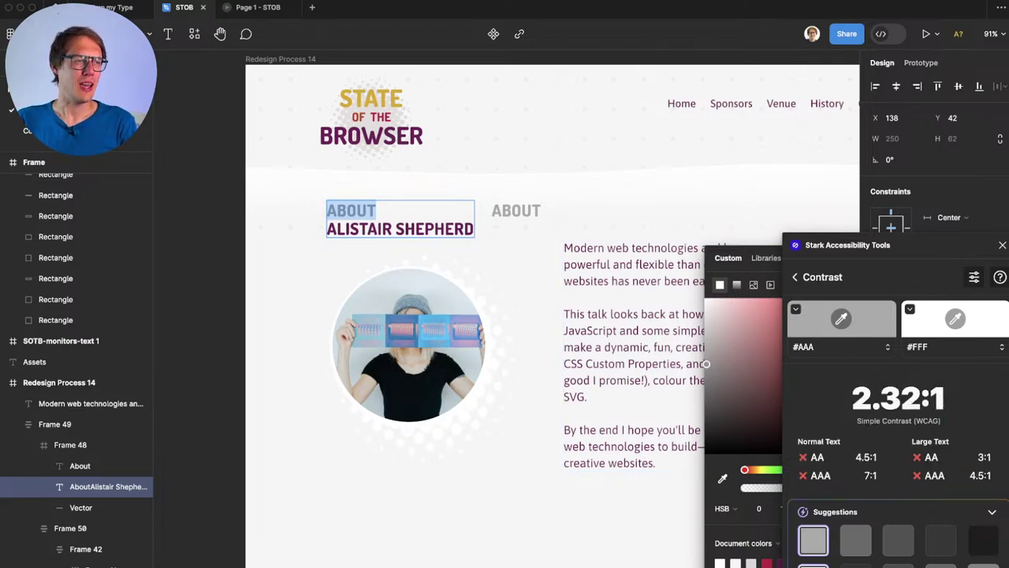
Step: Sample the original heading's ABOUT grey #939191 as Stark's first colour under Simple Contrast (WCAG), and check the grey ABOUT copy's contrast
key(Escape)
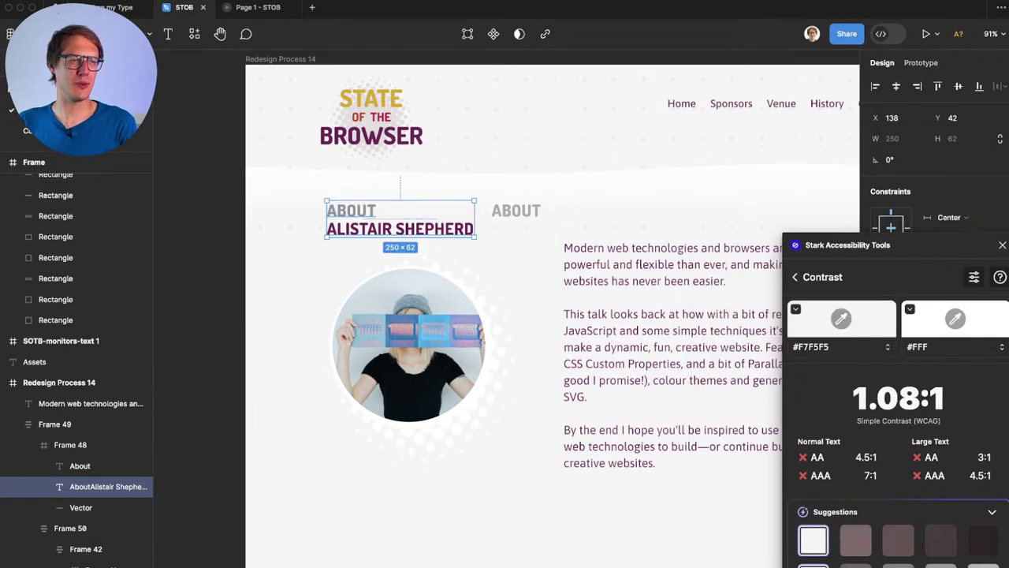
click(842, 318)
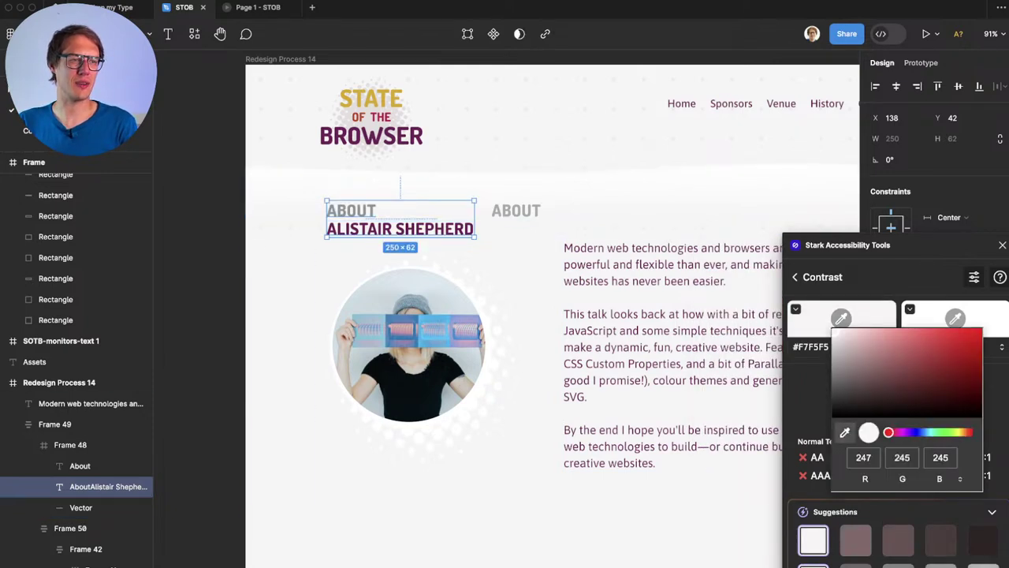
click(845, 432)
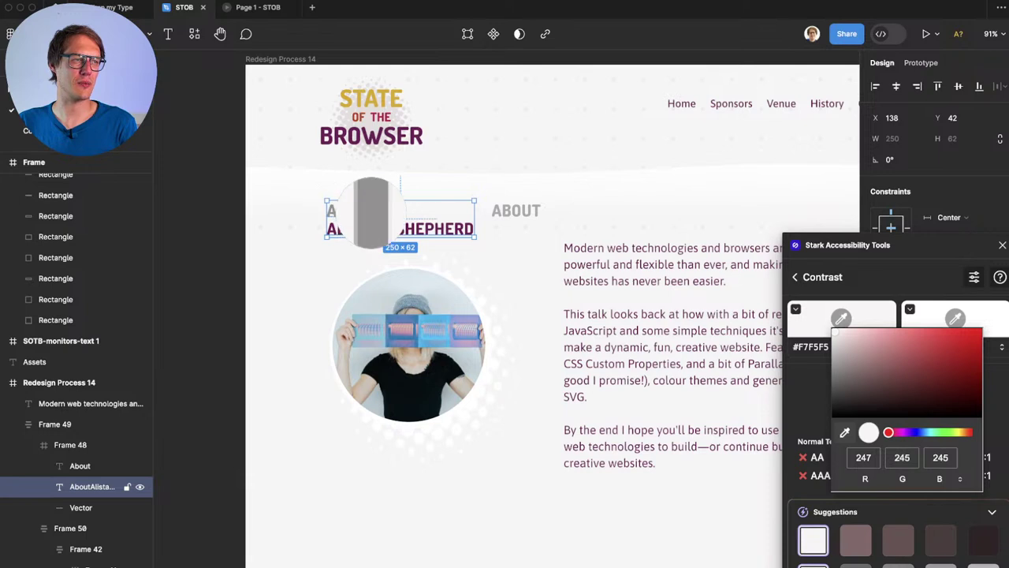
click(368, 215)
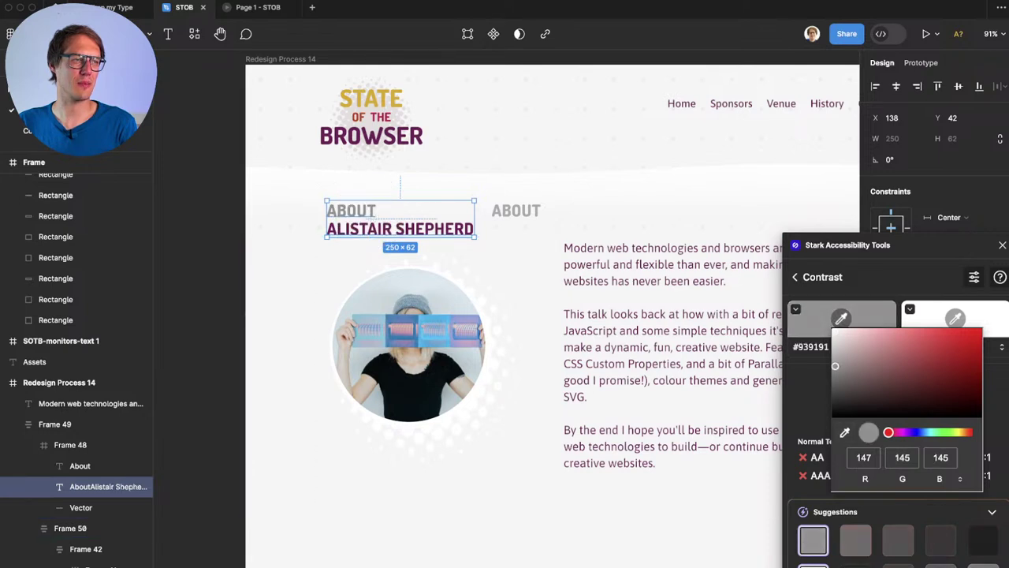
key(Escape)
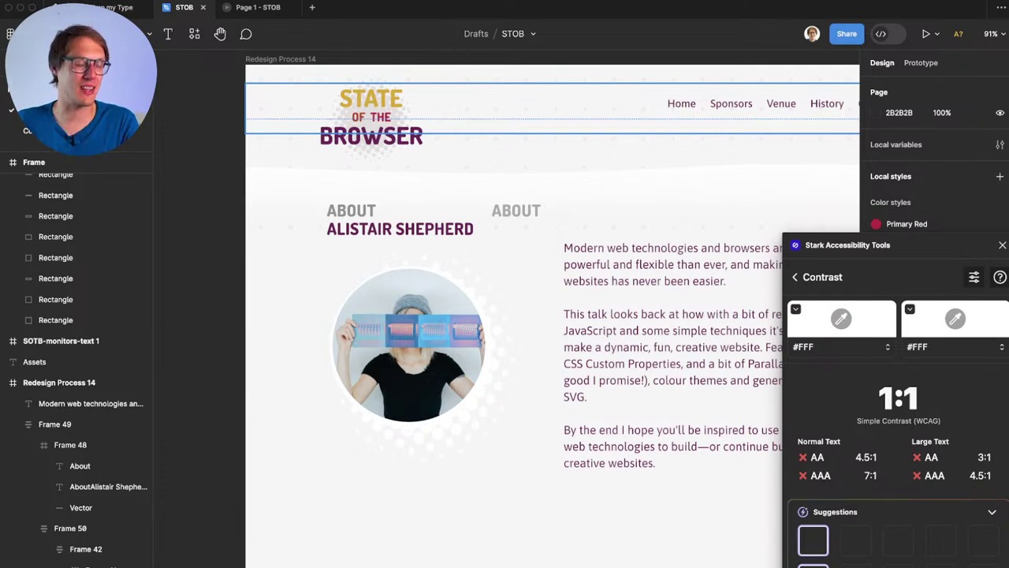
super+click(400, 227)
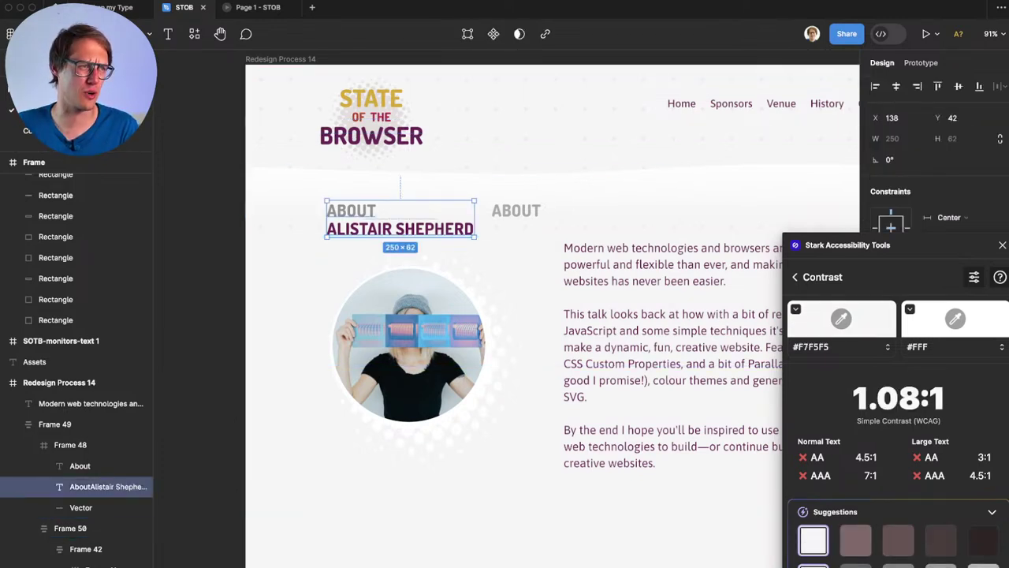
click(516, 211)
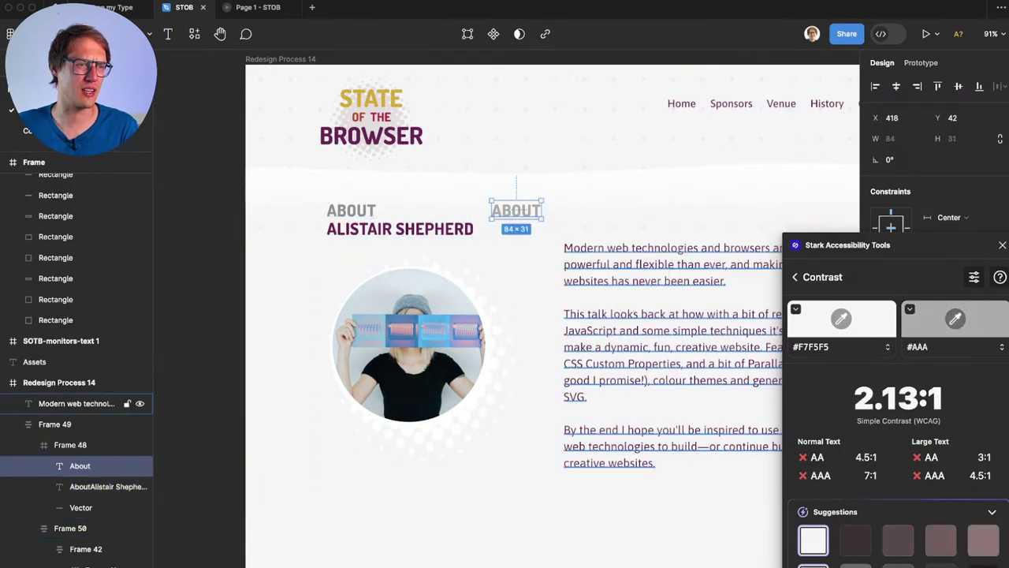
Step: Duplicate the original two-line heading horizontally to X 484, keeping its vertical position, and open the duplicate's text for editing
click(400, 228)
drag(400, 228, 603, 228)
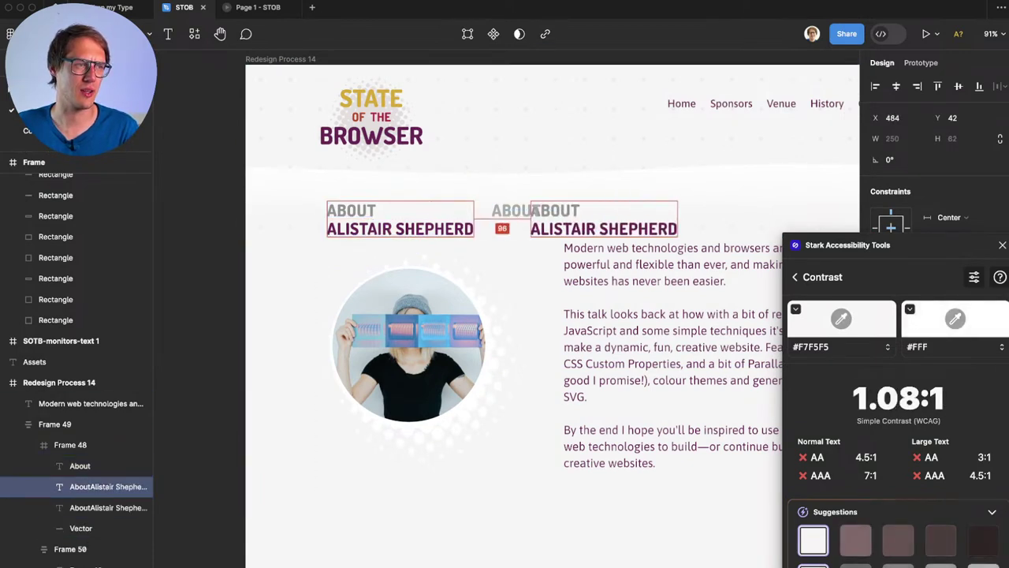
double_click(586, 228)
double_click(585, 229)
key(BackSpace)
key(super+a)
key(BackSpace)
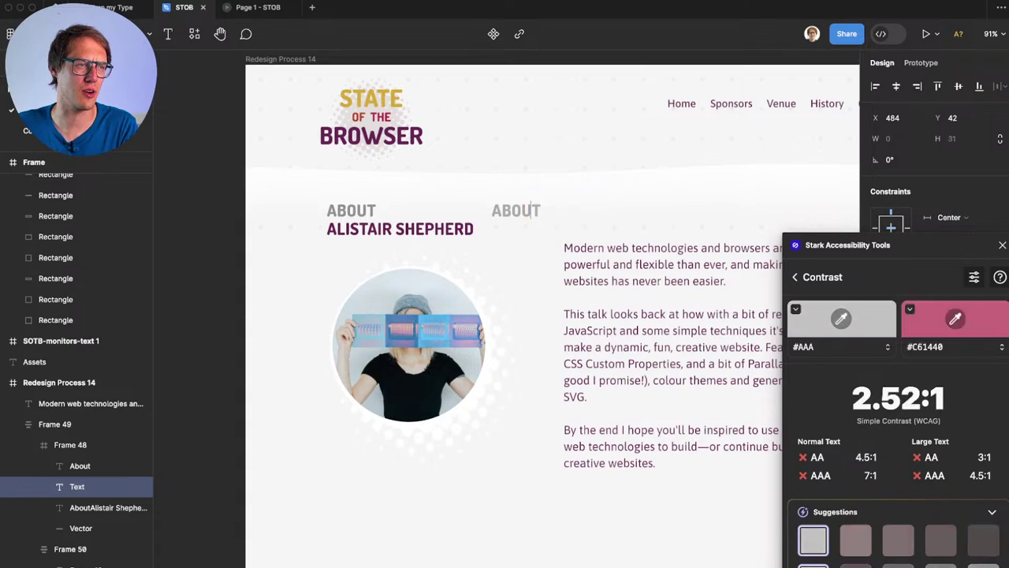
key(super+z)
Step: Remove the speaker's name from the duplicated heading, leaving only ABOUT, and shift that text right to X 554
drag(581, 212, 615, 241)
key(BackSpace)
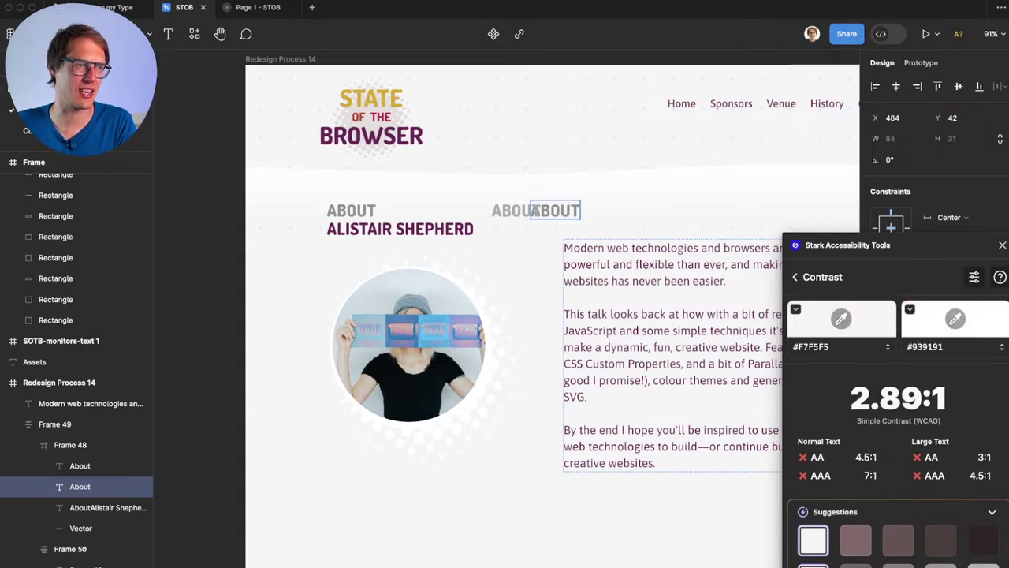
key(Escape)
key(shift+Right)
key(shift+Right)
key(shift+Right)
key(shift+Right)
key(shift+Right)
key(shift+Right)
key(shift+Right)
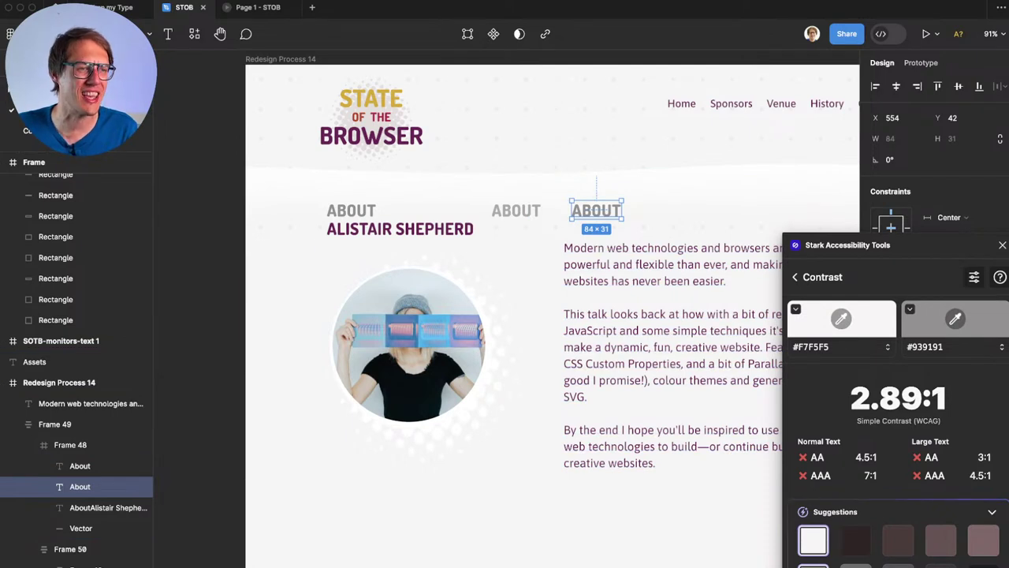
Step: Check the WCAG contrast of the new #939191 ABOUT duplicate against #F7F5F5 in Stark, and close the plugin
click(955, 319)
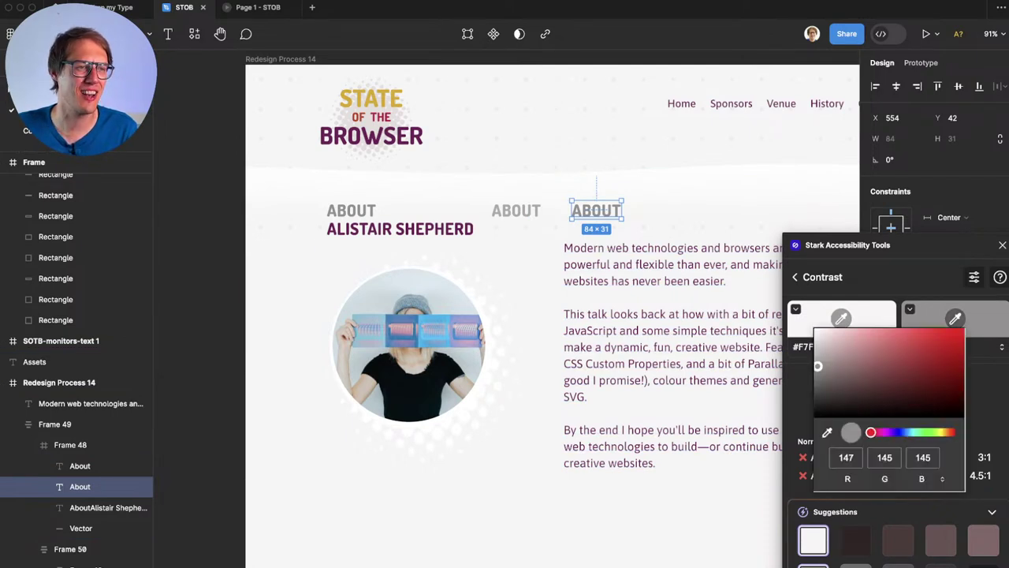
click(80, 528)
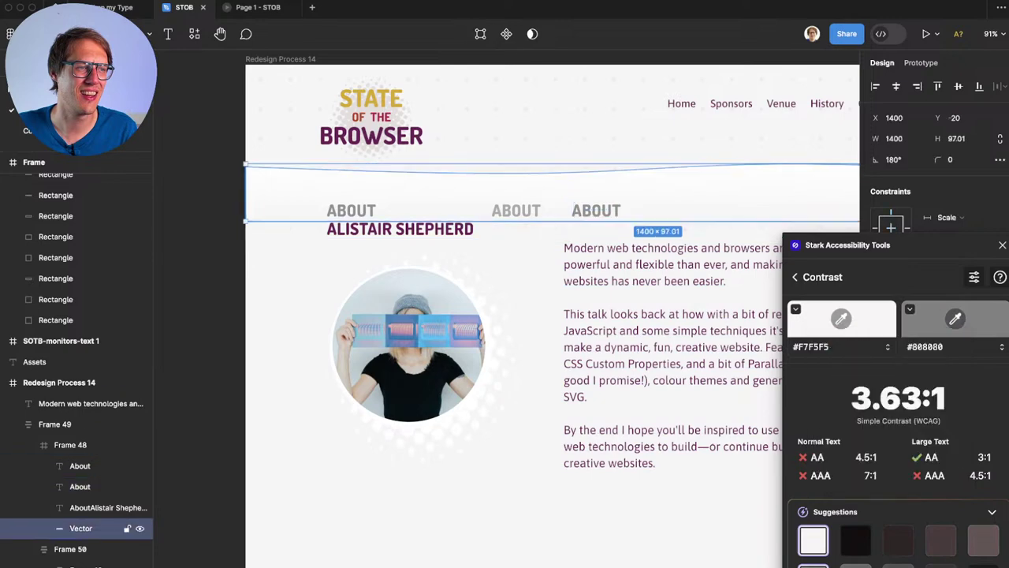
click(86, 486)
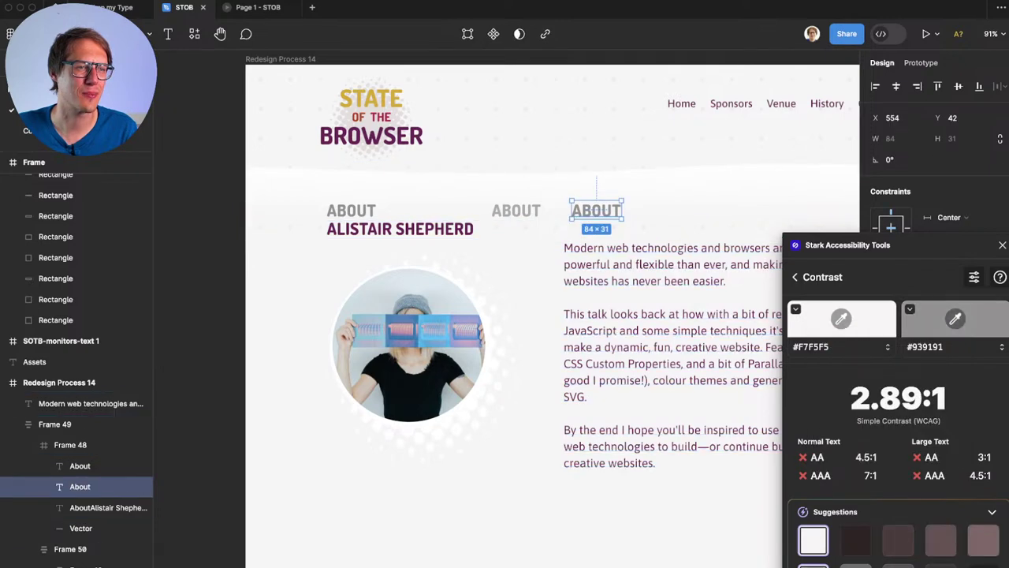
click(909, 310)
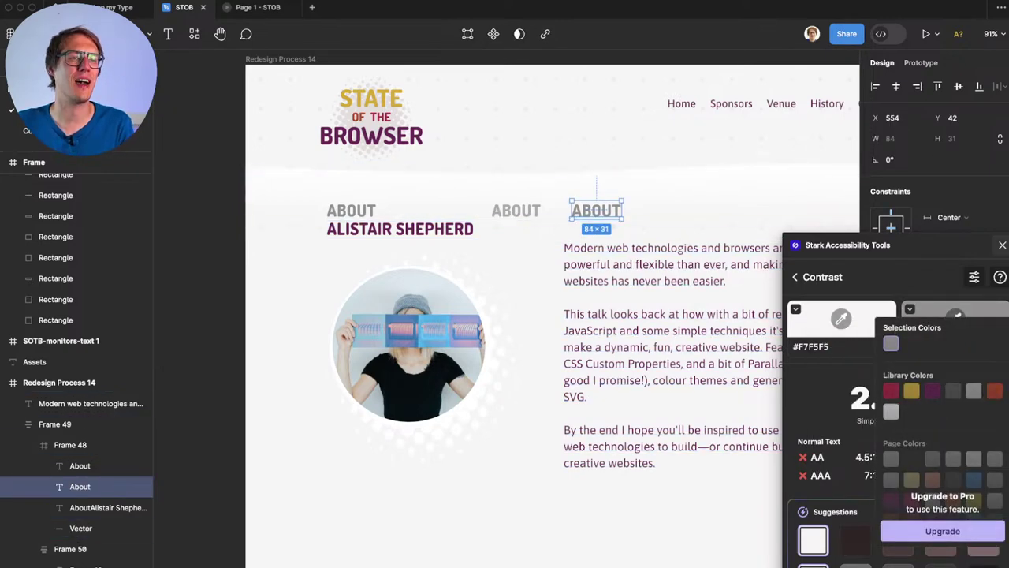
key(Escape)
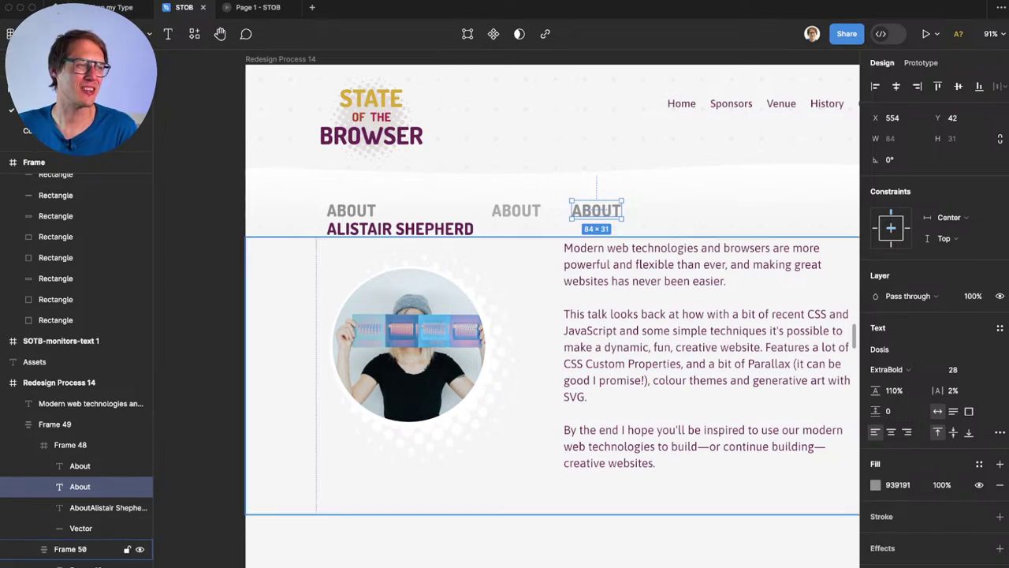
Step: Examine the Redesign Process 13 homepage under 2 LARGE HEADER, from its header through the Latest Speakers and London Web Standards sections
scroll(428, 359, down, 1)
scroll(427, 359, up, 2)
key(Escape)
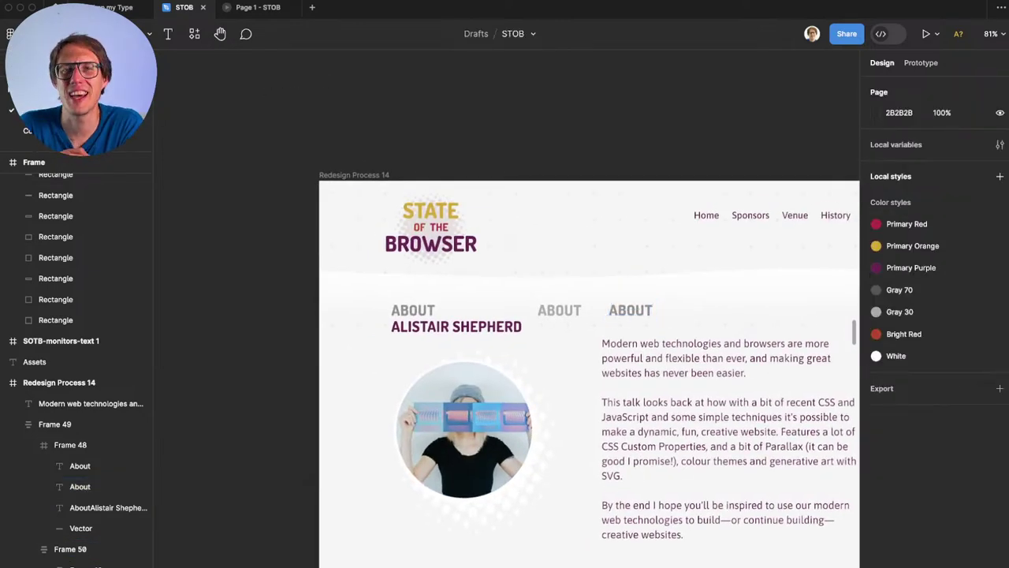
scroll(506, 359, left, 15)
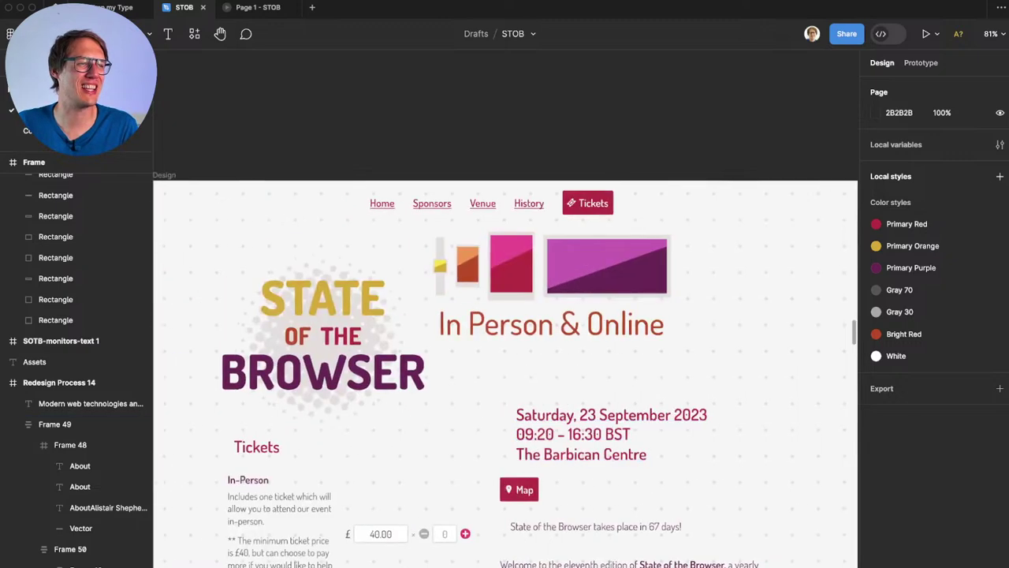
scroll(505, 354, left, 10)
scroll(505, 355, right, 2)
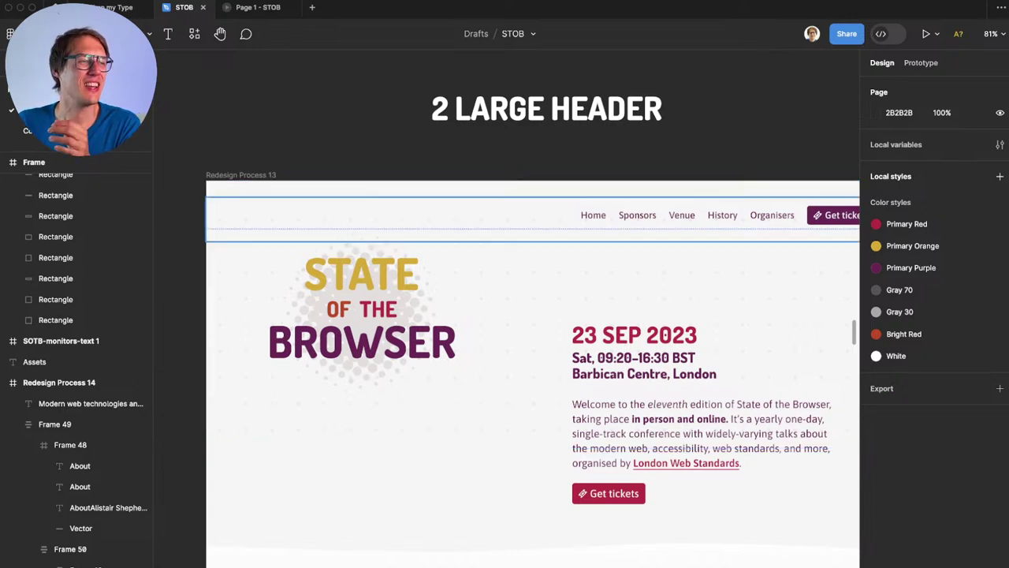
scroll(506, 309, down, 3)
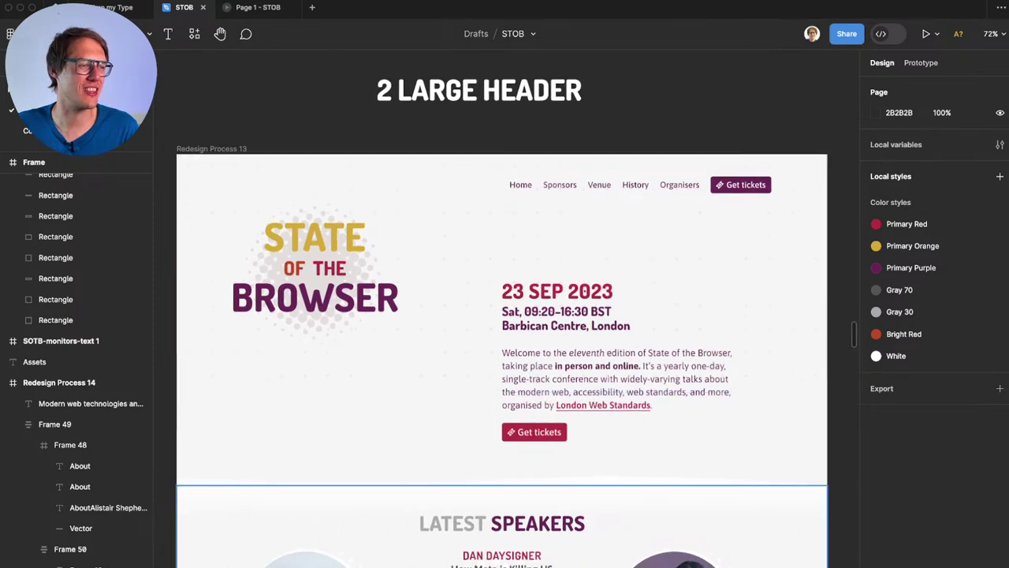
scroll(502, 315, down, 1)
scroll(501, 315, down, 1)
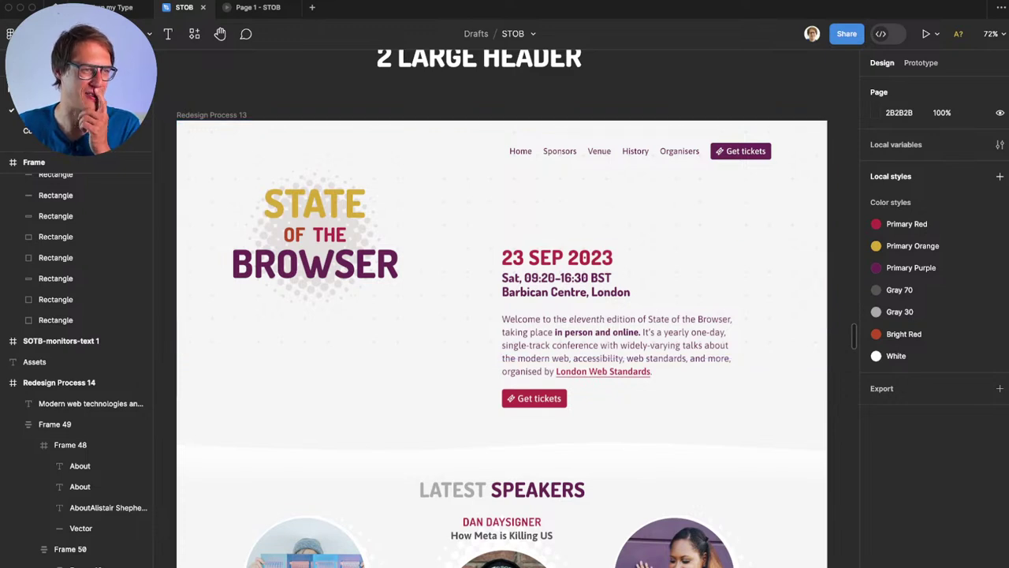
scroll(502, 315, down, 4)
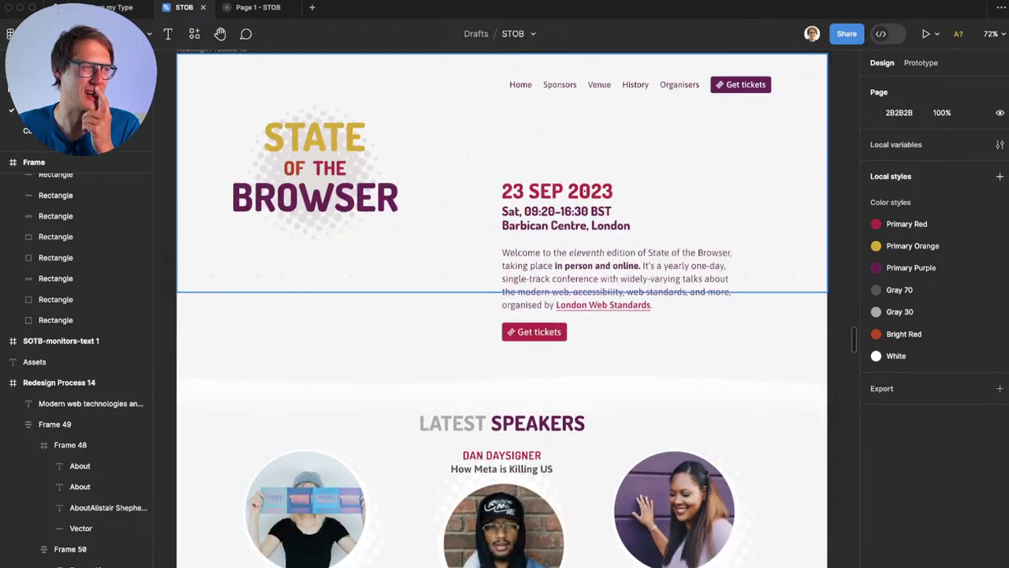
scroll(501, 315, down, 5)
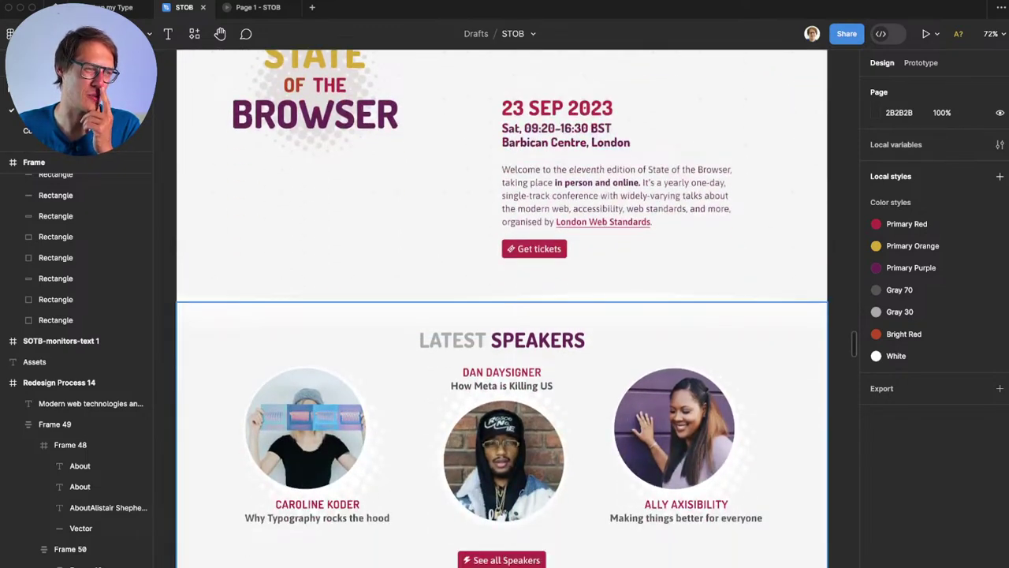
scroll(501, 315, up, 10)
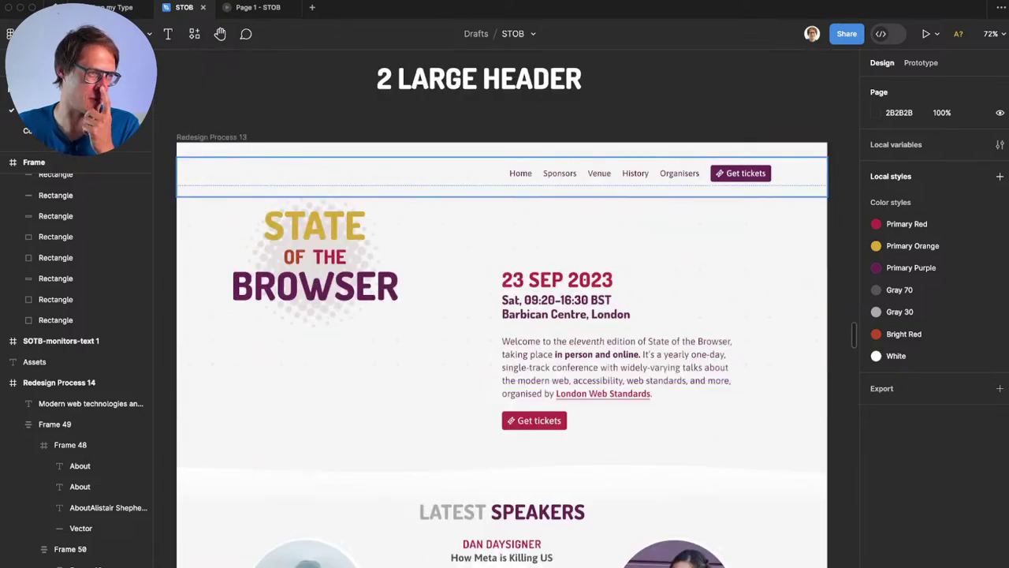
scroll(501, 315, down, 8)
scroll(501, 315, down, 18)
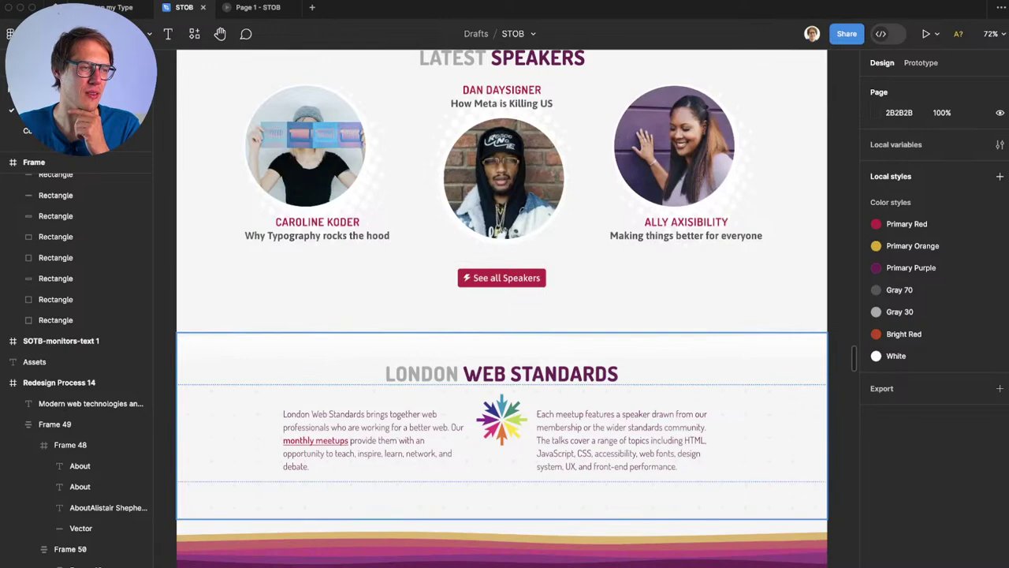
scroll(501, 316, up, 20)
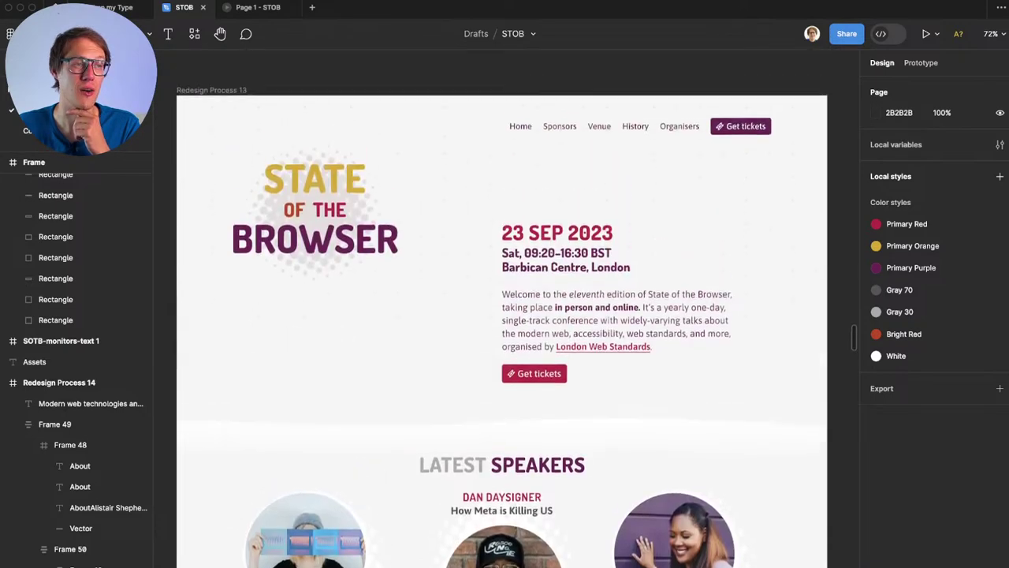
scroll(502, 316, up, 1)
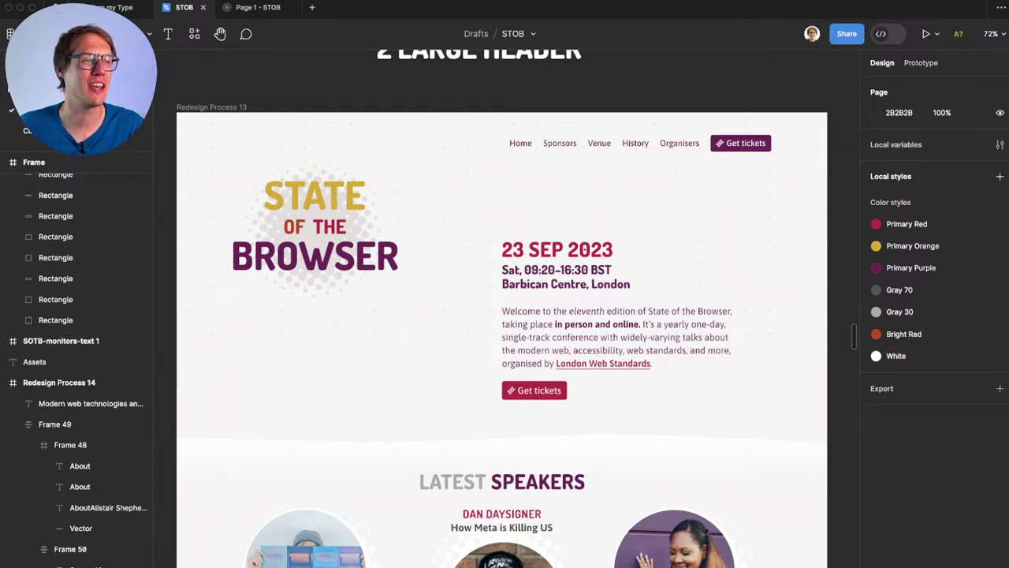
scroll(502, 308, down, 1)
scroll(502, 308, up, 1)
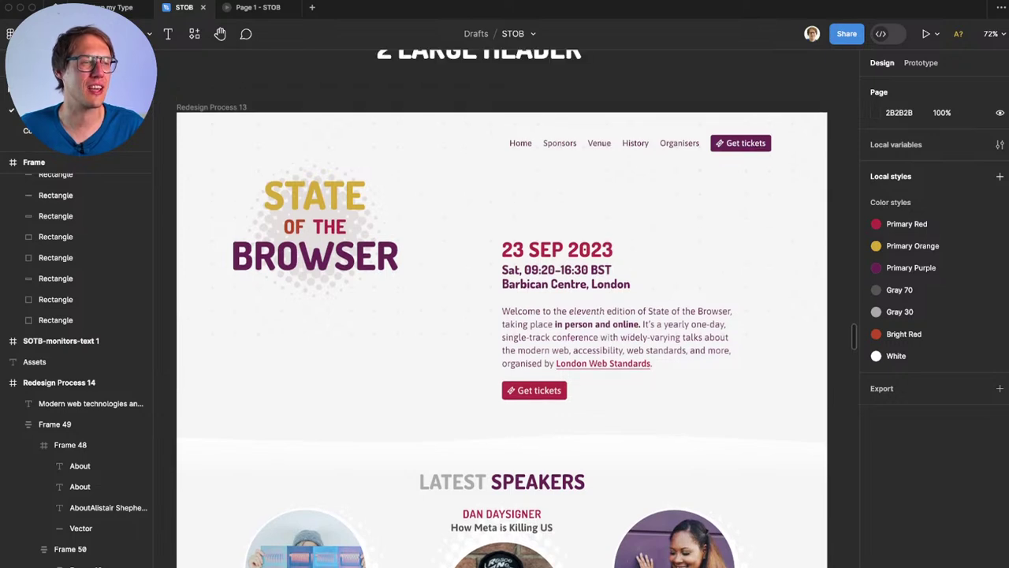
scroll(502, 308, left, 3)
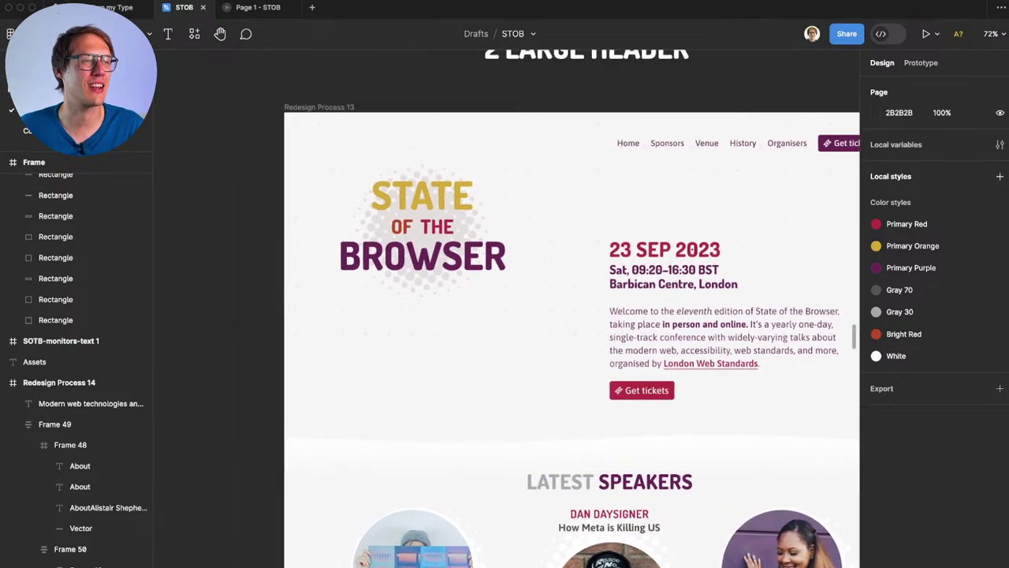
scroll(503, 308, right, 3)
scroll(502, 308, left, 1)
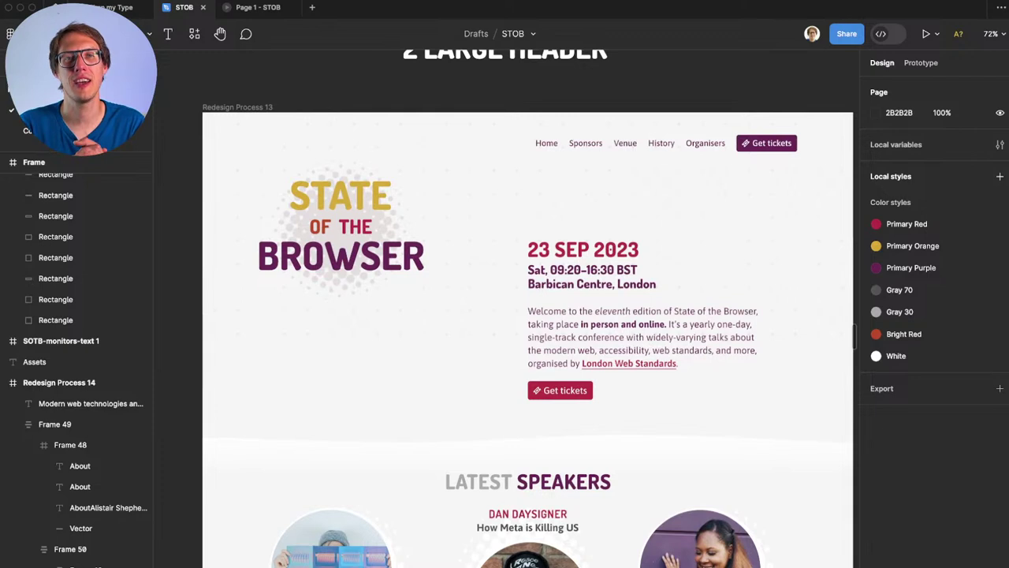